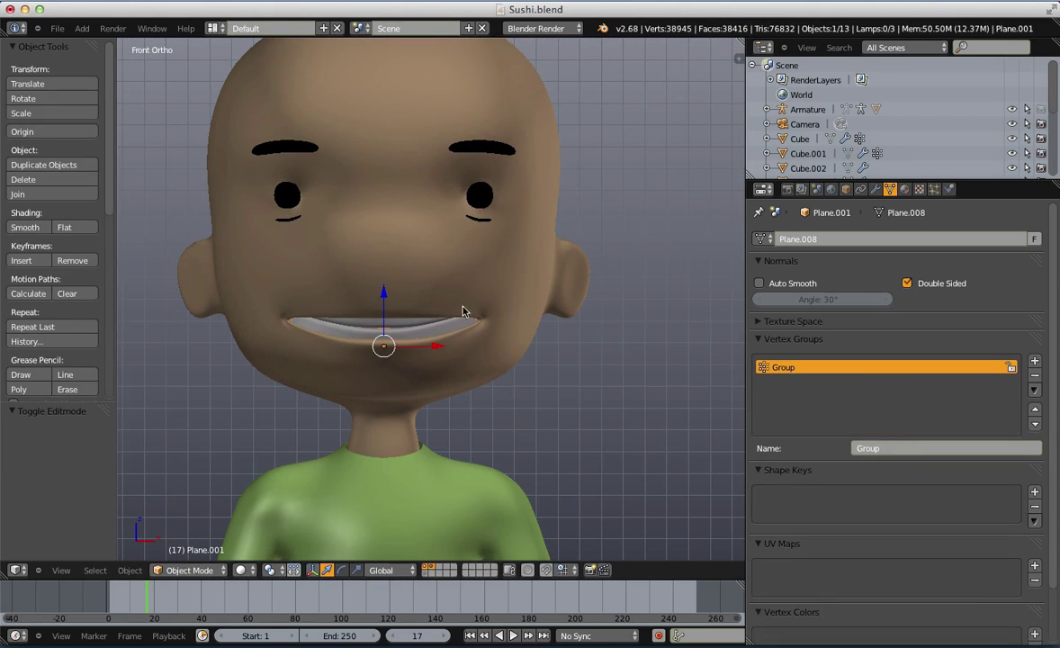
key("Tab")
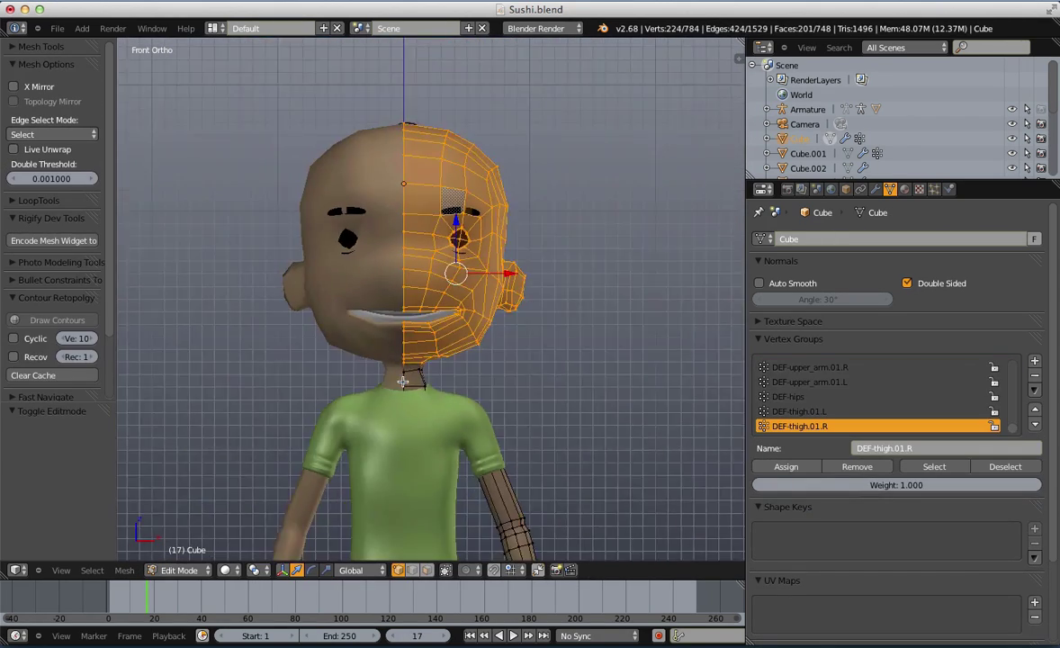
middle_click_drag(405, 383, 281, 310)
key("a")
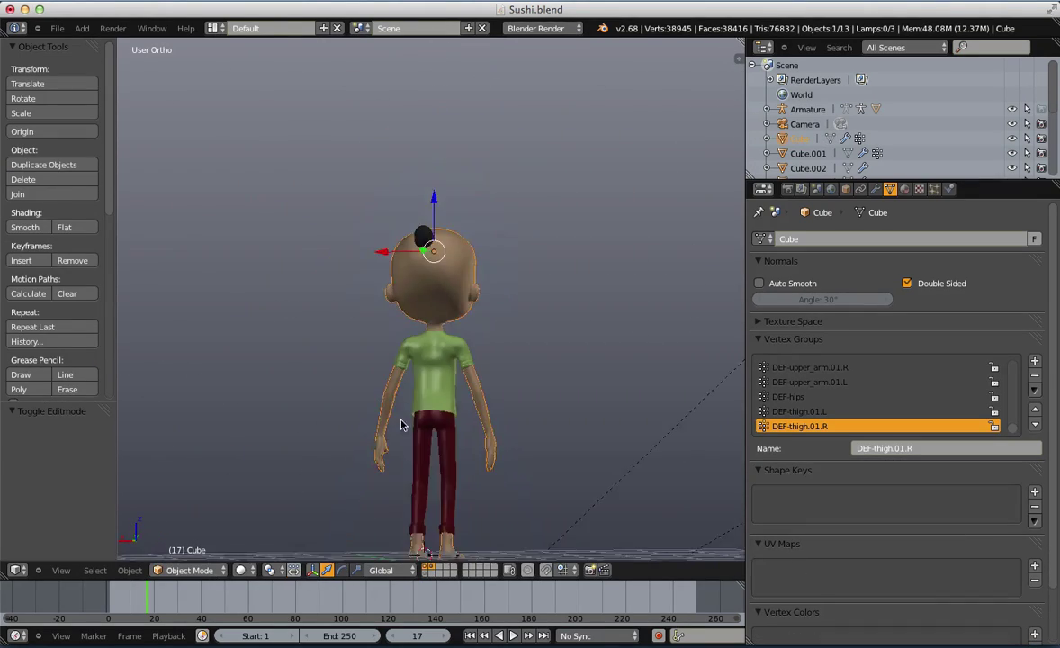
middle_click_drag(402, 421, 414, 485)
scroll(394, 504, "up", 3)
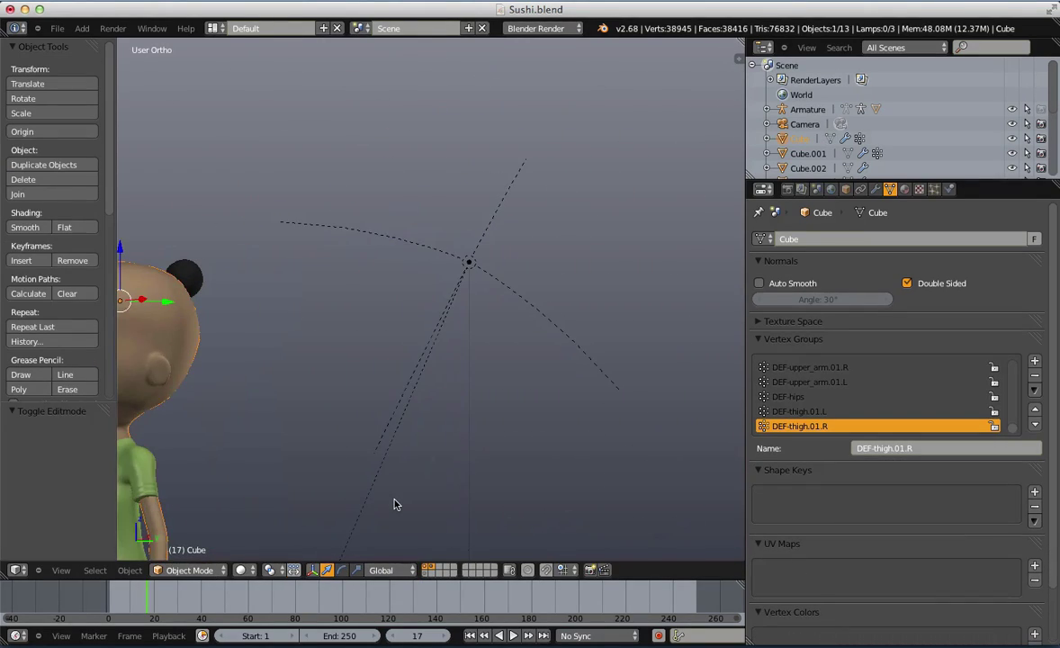
Adjust the position of the black hair bun at the back of the head in the right side view
key("KP_3")
key("z")
right_click(136, 257, "shift")
middle_click_drag(279, 280, 548, 262, "shift")
key("a")
right_click(417, 242)
key("g")
left_click(433, 238)
key("z")
key("g")
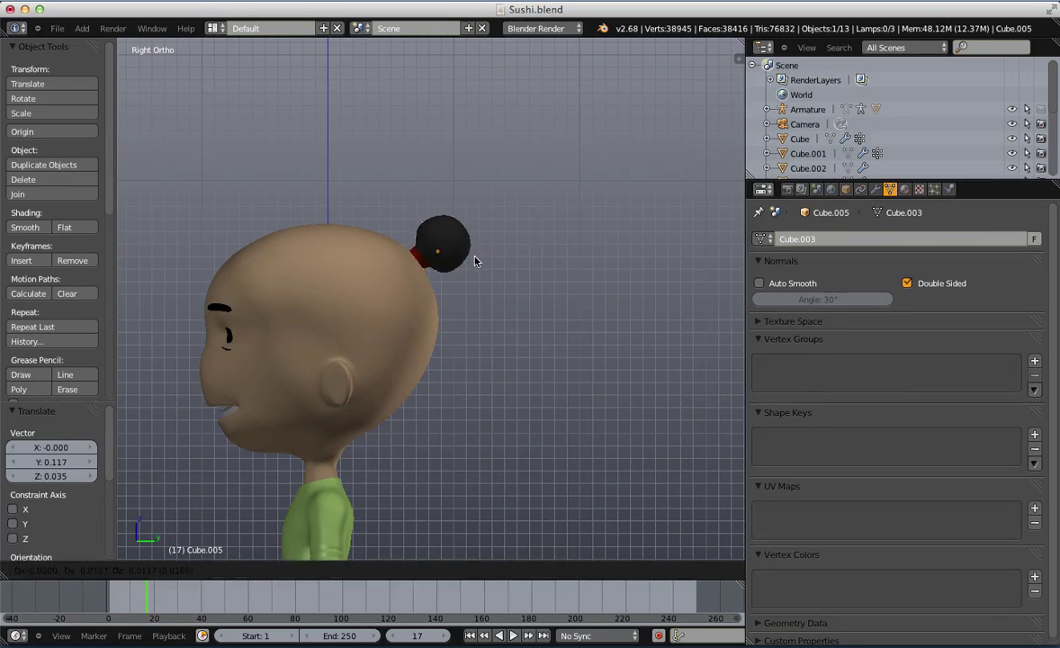
left_click(475, 257)
key("a")
Try moving the green shirt off the body in the side view, and undo the move
scroll(463, 297, "down", 7)
middle_click_drag(417, 518, 448, 385, "shift")
scroll(445, 318, "up", 6)
right_click(414, 171)
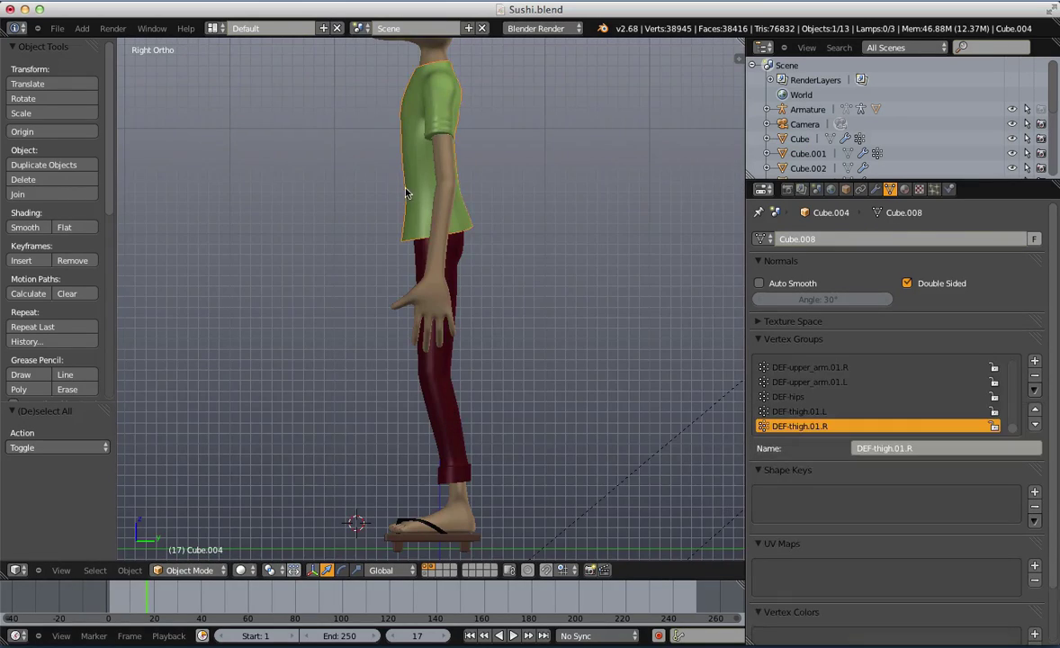
key("g")
left_click(385, 191)
key("ctrl+z")
Try moving the dark red trousers away from the legs, and undo the move
scroll(435, 292, "down", 1)
key("a")
right_click(449, 393)
key("g")
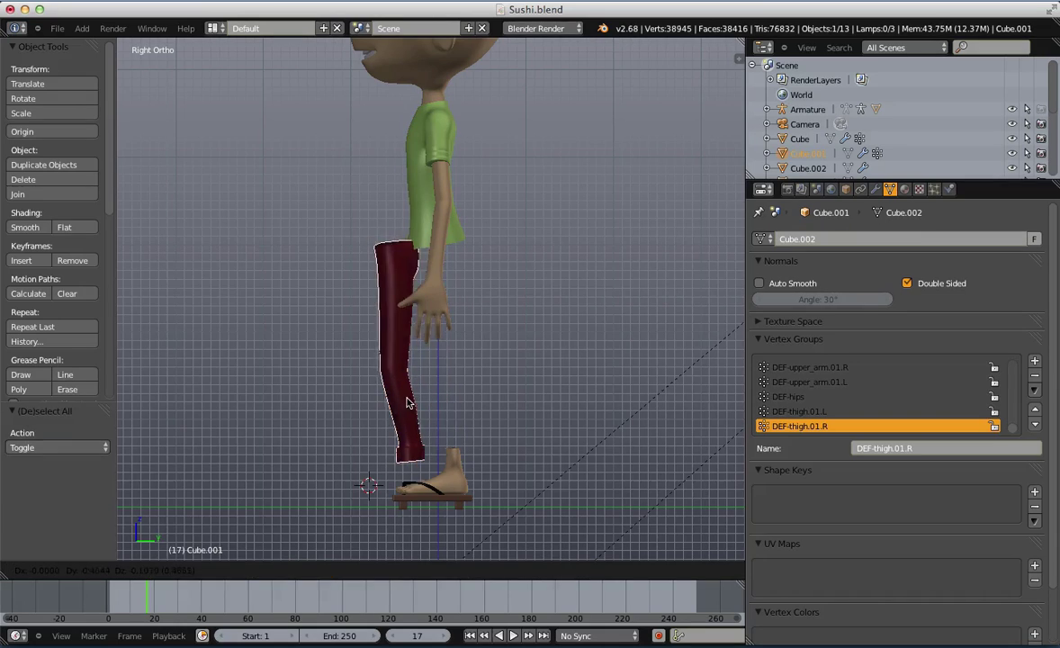
left_click(406, 402)
key("ctrl+z")
Examine the character in wireframe and solid display together with the lamps and camera around it
middle_click_drag(442, 481, 461, 302, "shift")
scroll(447, 337, "up", 5)
scroll(432, 338, "down", 2)
key("z")
scroll(397, 338, "down", 3)
key("a")
middle_click_drag(397, 336, 421, 365)
scroll(421, 365, "down", 7)
right_click(330, 162)
scroll(341, 178, "down", 2)
scroll(340, 184, "down", 1)
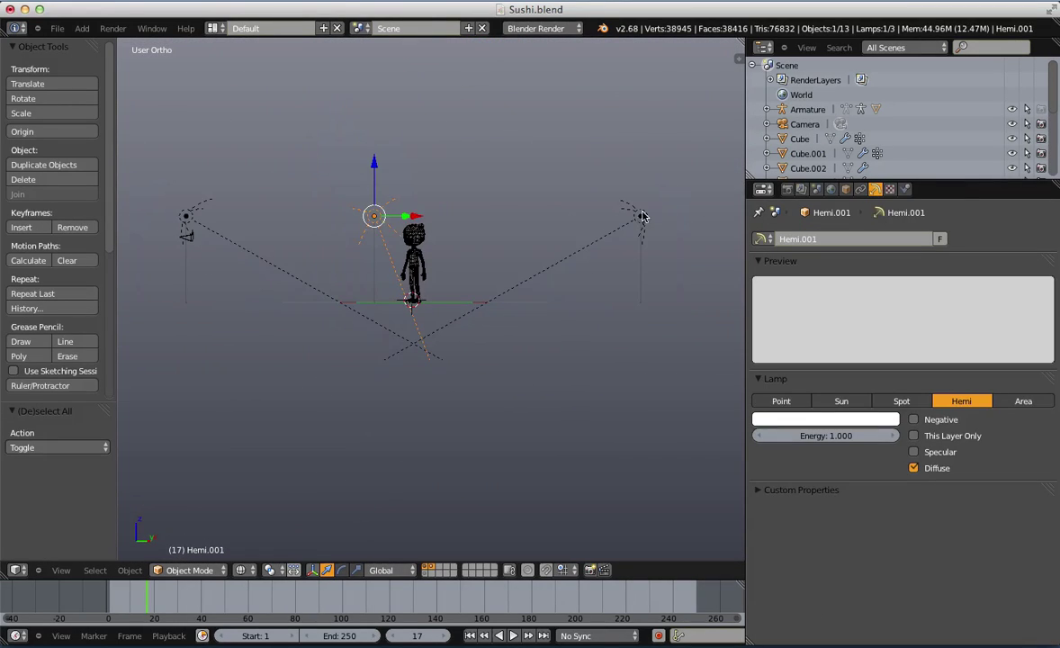
key("a")
key("z")
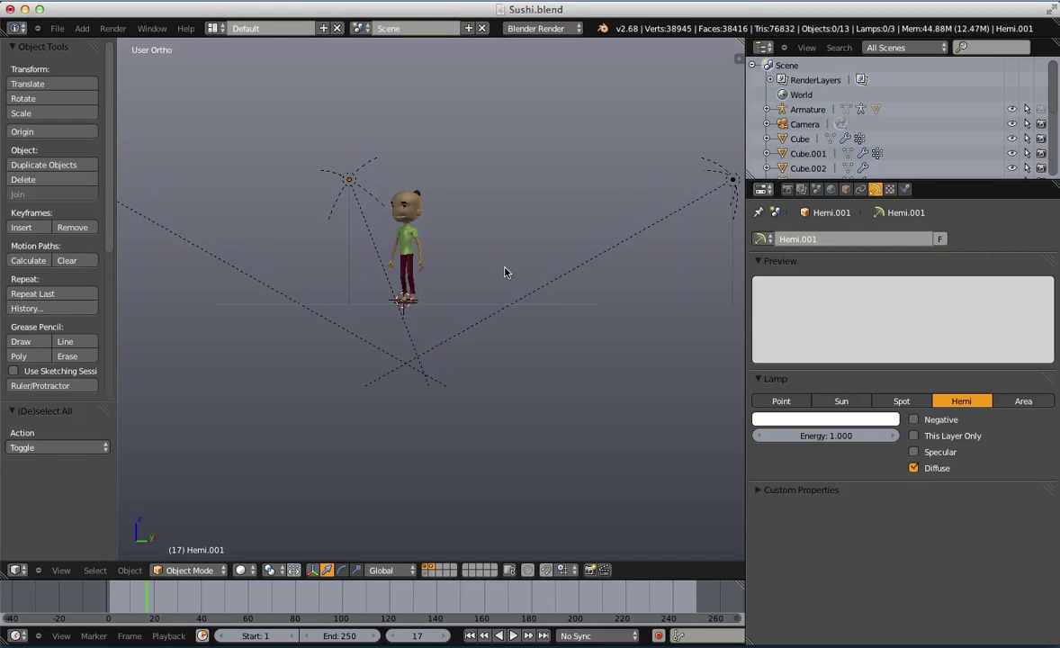
Hide the three lamps and the camera, leaving only the character visible in the front view
scroll(504, 272, "up", 3)
key("KP_1")
key("b")
left_click_drag(226, 253, 163, 180)
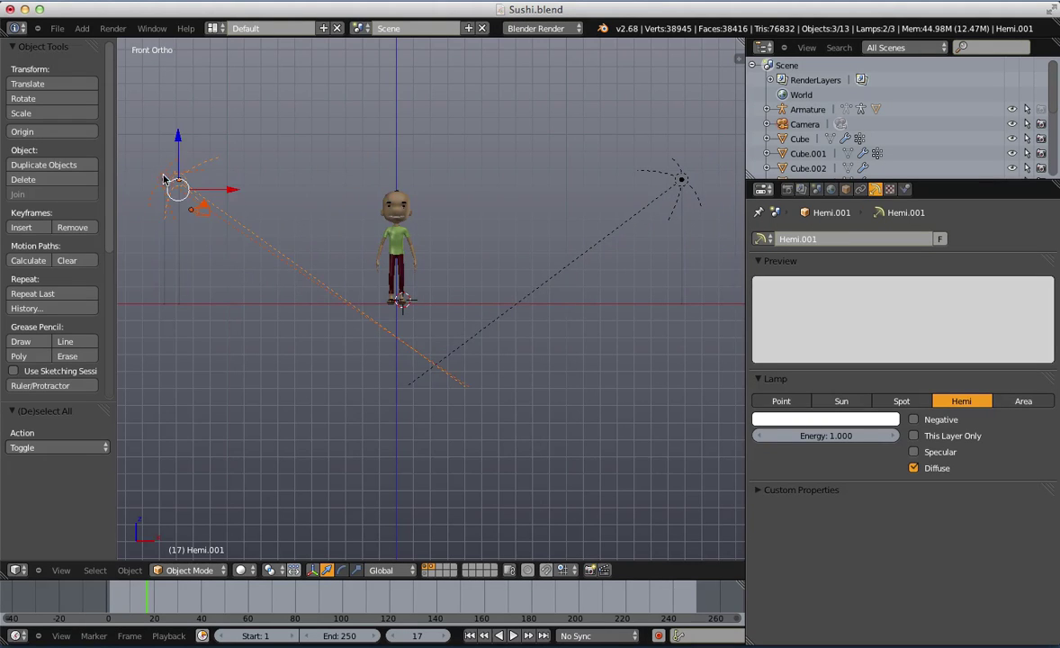
key("b")
left_click_drag(665, 168, 698, 198)
key("h")
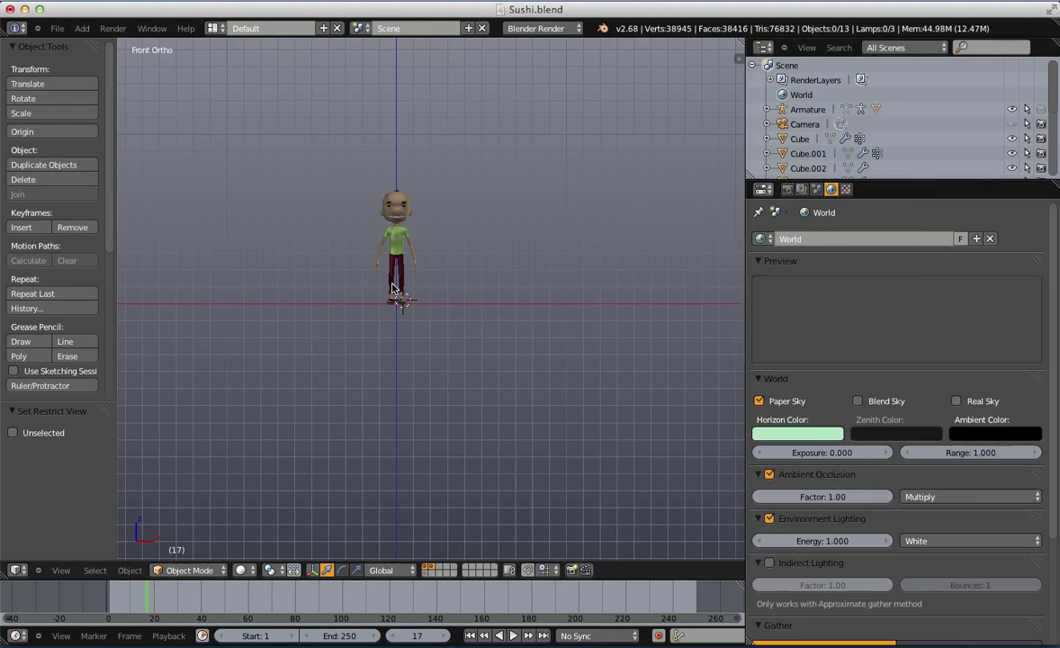
Widen the 3D view by narrowing the outliner and properties area beside it
scroll(360, 269, "up", 6)
key("a")
middle_click_drag(399, 165, 532, 302, "shift")
key("a")
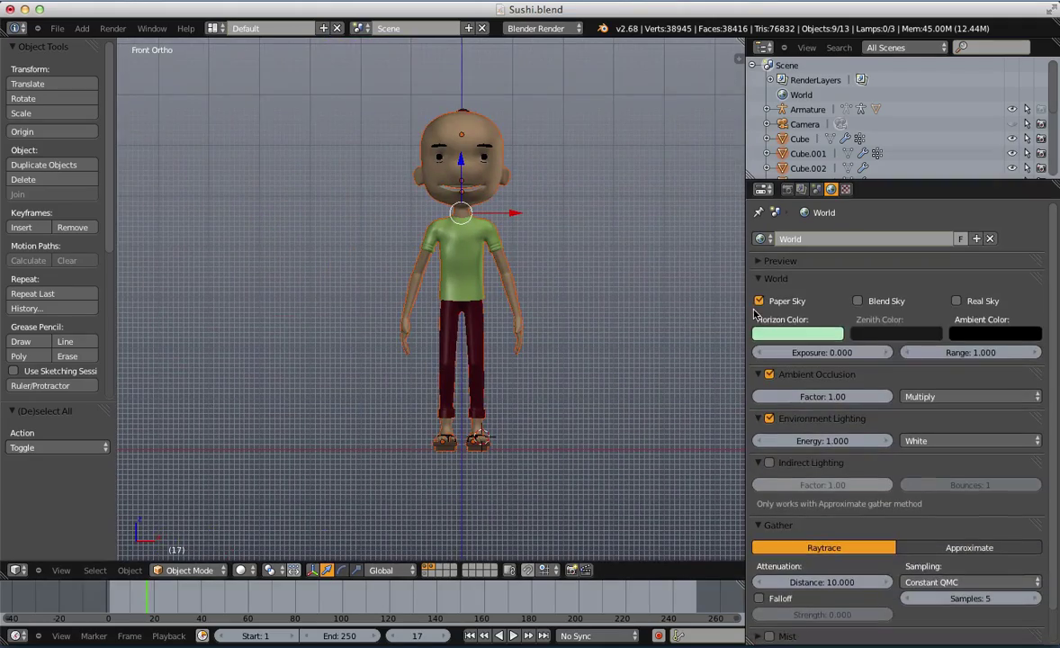
left_click_drag(746, 311, 911, 311)
scroll(613, 293, "up", 1)
key("a")
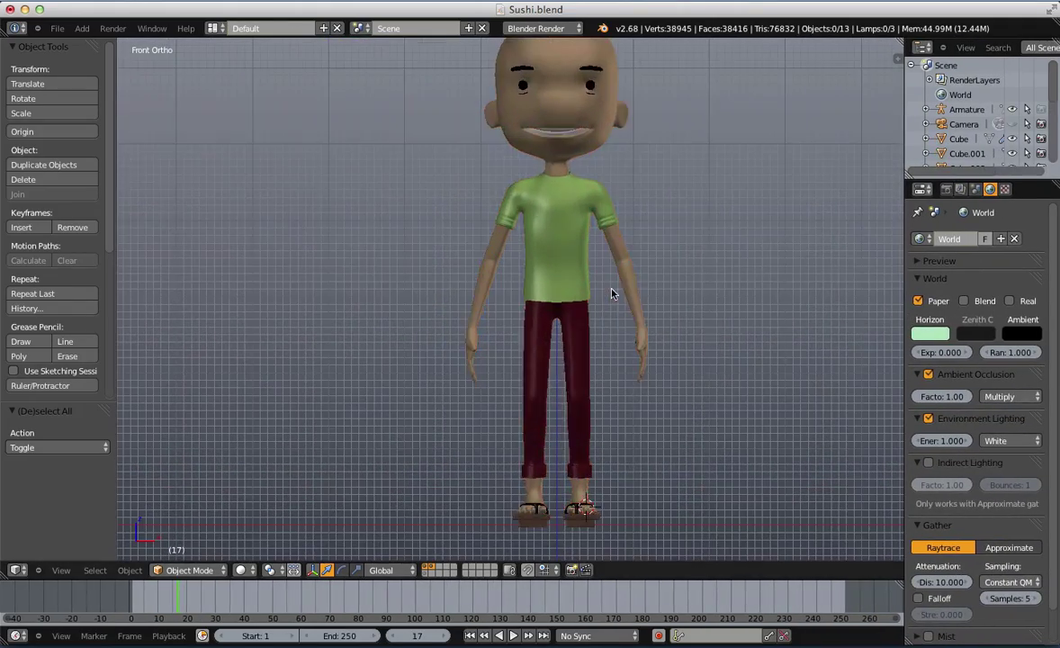
Examine the character's feet and wooden sandals relative to the ground line, from the front and at an angle
key("z")
key("a")
middle_click_drag(579, 351, 467, 283, "shift")
scroll(556, 169, "down", 2)
key("z")
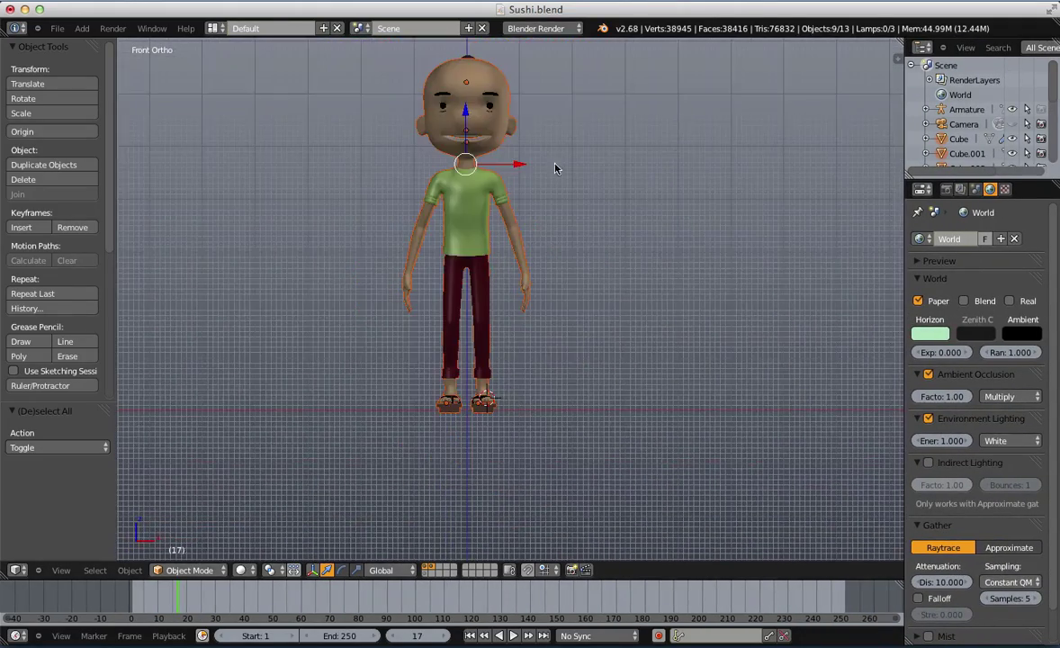
scroll(466, 360, "up", 7)
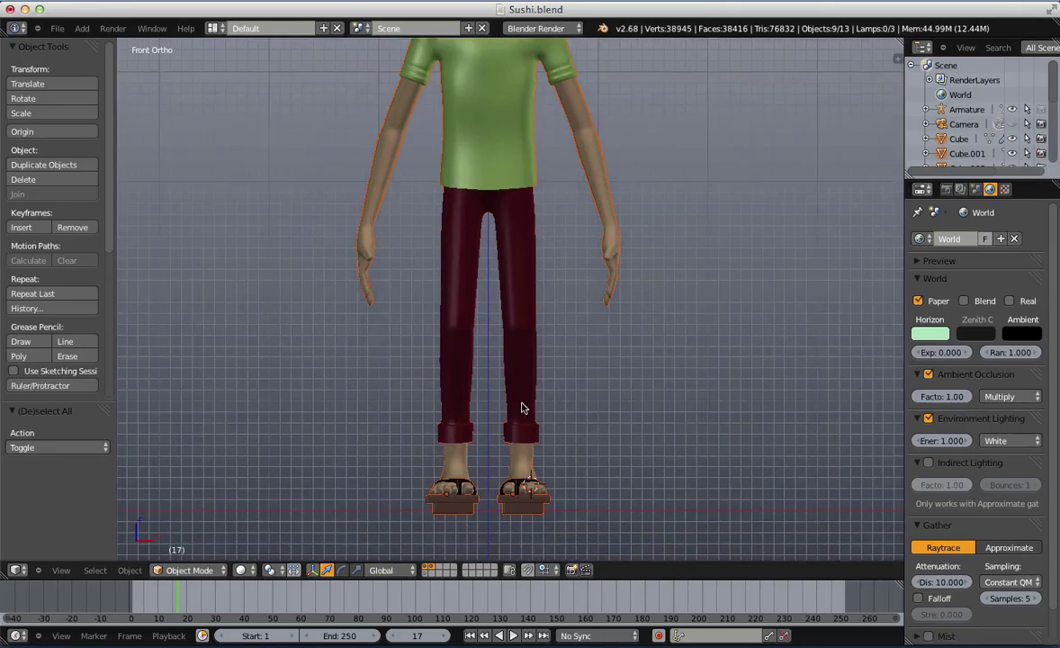
middle_click_drag(483, 481, 552, 161, "shift")
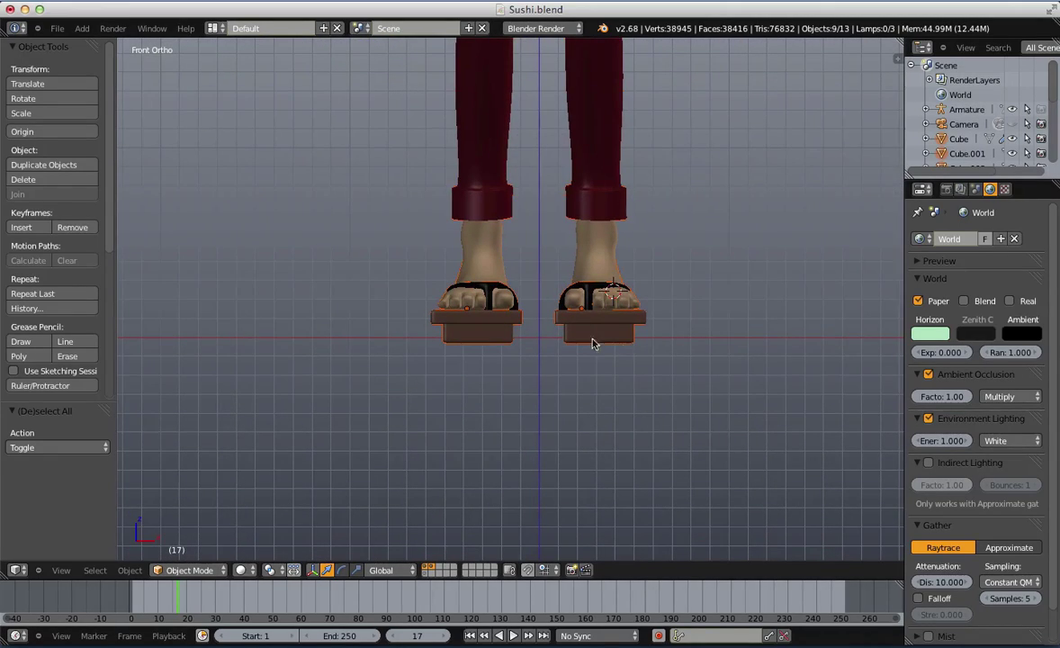
right_click(562, 333)
middle_click_drag(560, 331, 431, 329)
right_click(431, 329)
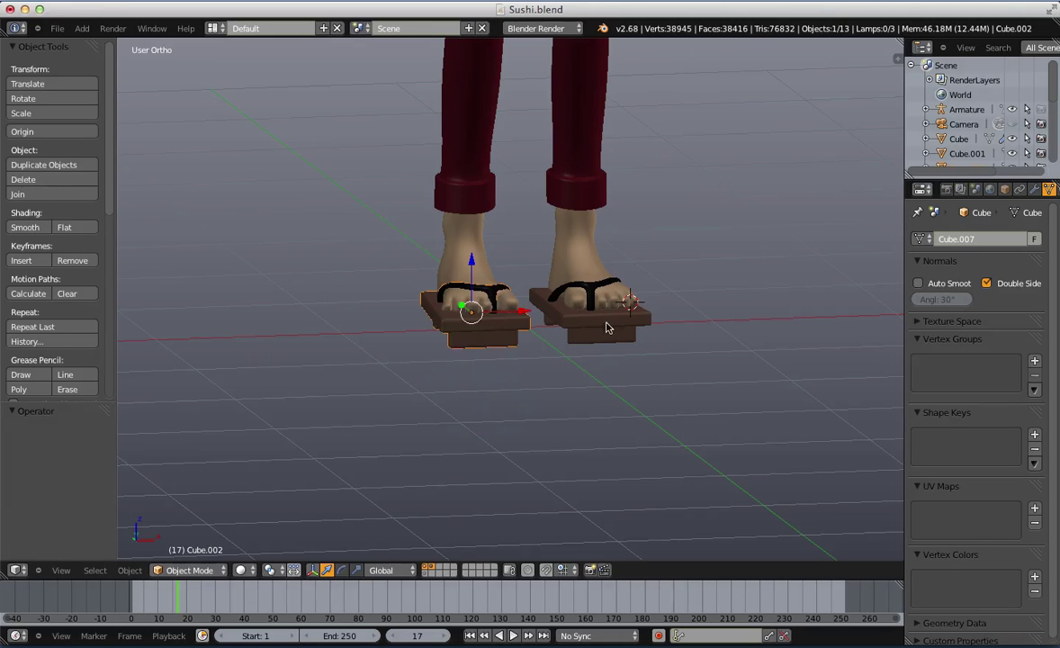
key("a")
scroll(605, 330, "down", 5)
key("KP_1")
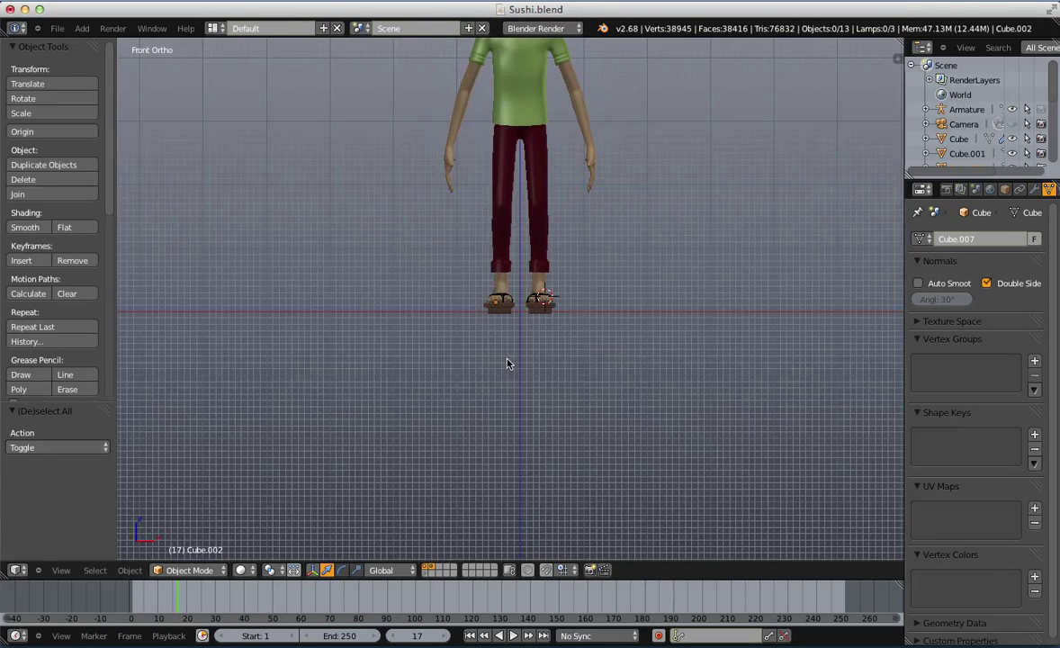
Select all parts of the character in wireframe and lower them slightly along the Z axis relative to the ground line
middle_click_drag(605, 304, 588, 455, "shift")
key("b")
mouse_move(606, 428)
left_mouse_down()
mouse_move(355, 154)
mouse_move(266, 101)
left_mouse_up()
scroll(490, 148, "down", 2)
scroll(509, 152, "up", 3)
key("z")
key("b")
left_click_drag(415, 467, 733, 556)
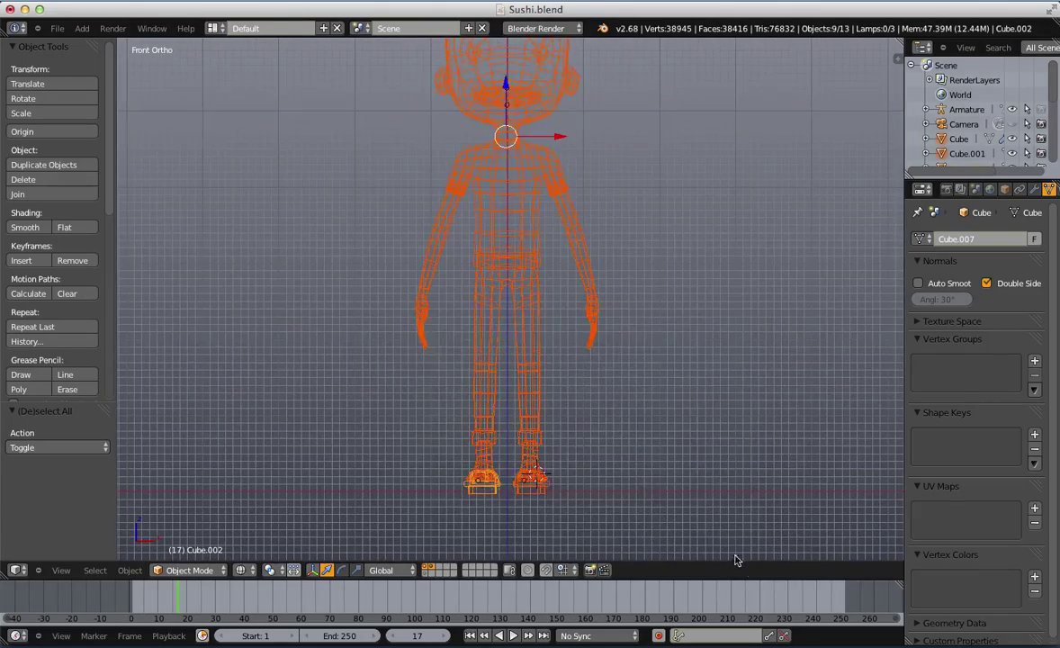
scroll(502, 396, "up", 4)
middle_click_drag(497, 417, 606, 108, "shift")
scroll(621, 252, "up", 3)
middle_click_drag(648, 357, 505, 245, "shift")
scroll(503, 248, "up", 3)
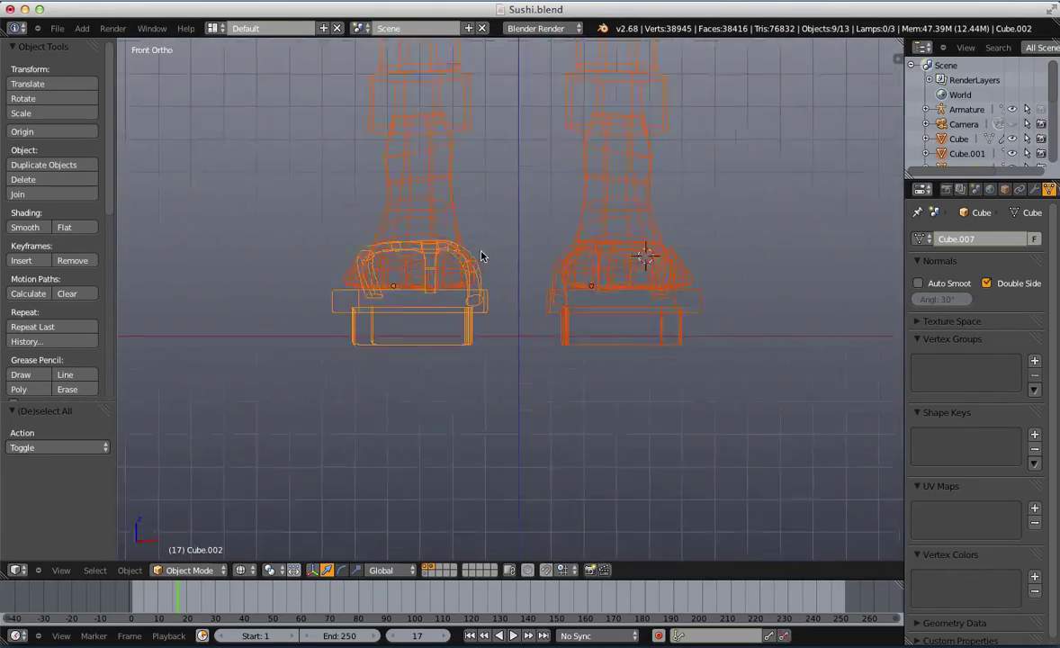
key("g")
key("z")
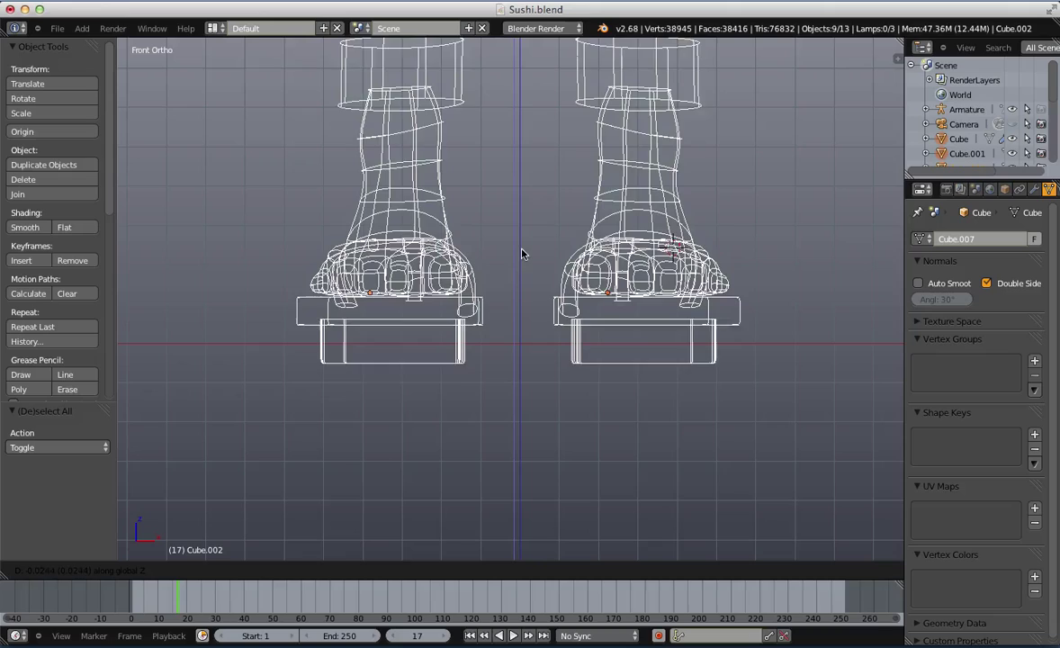
left_click(525, 300)
key("a")
key("z")
scroll(525, 299, "down", 8)
middle_click_drag(552, 160, 544, 361, "shift")
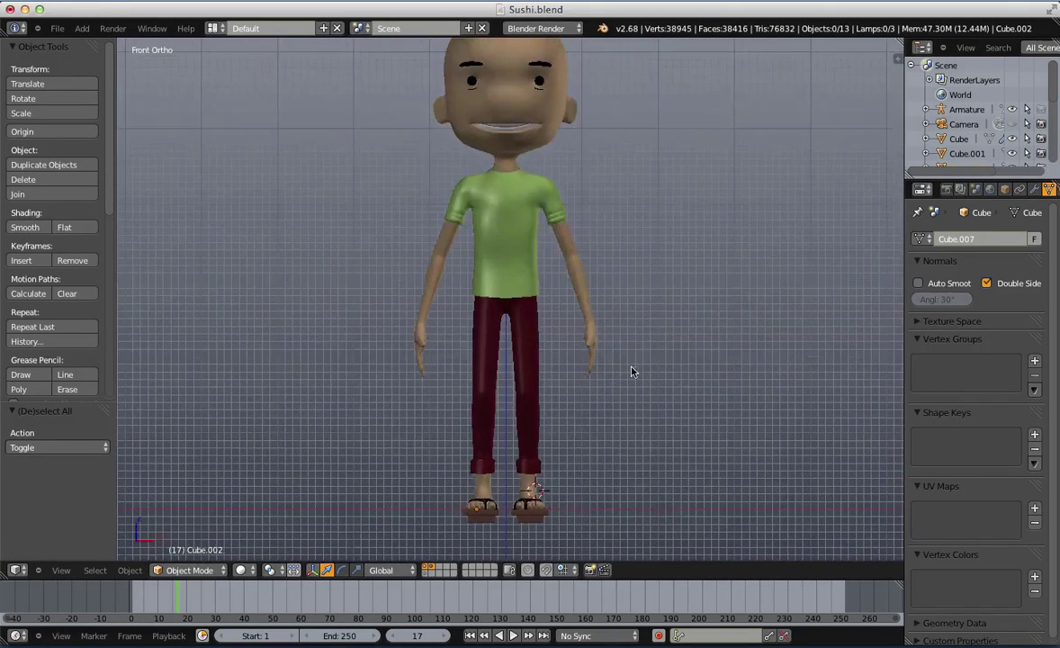
Shift the whole character slightly along the Y axis in the right side view to align it with the vertical axis
middle_click_drag(632, 372, 522, 444)
scroll(525, 446, "down", 3)
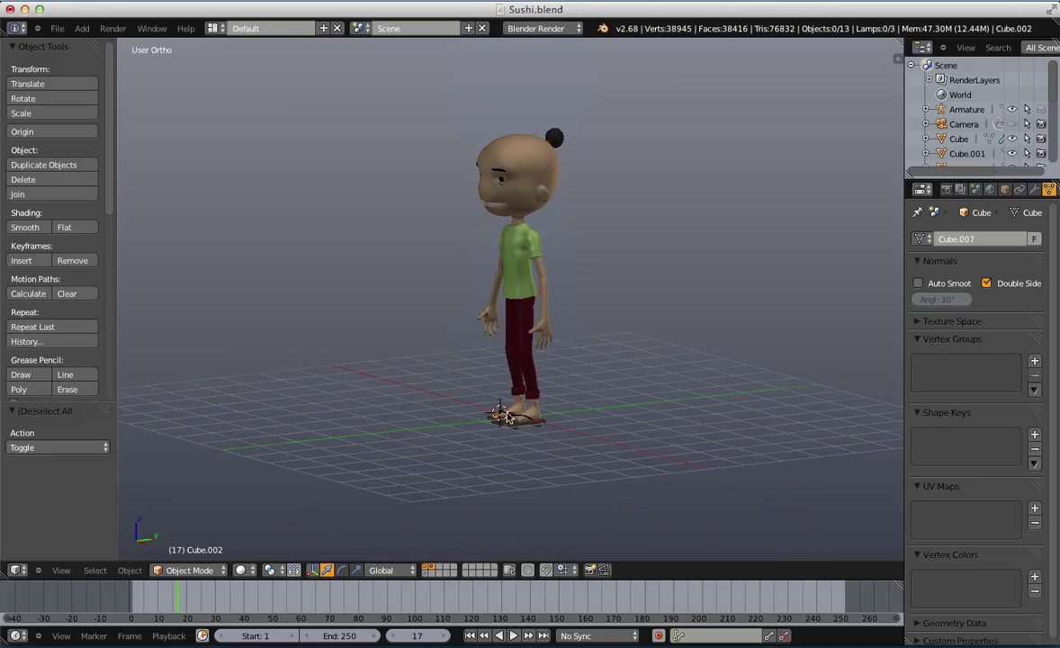
key("KP_3")
key("z")
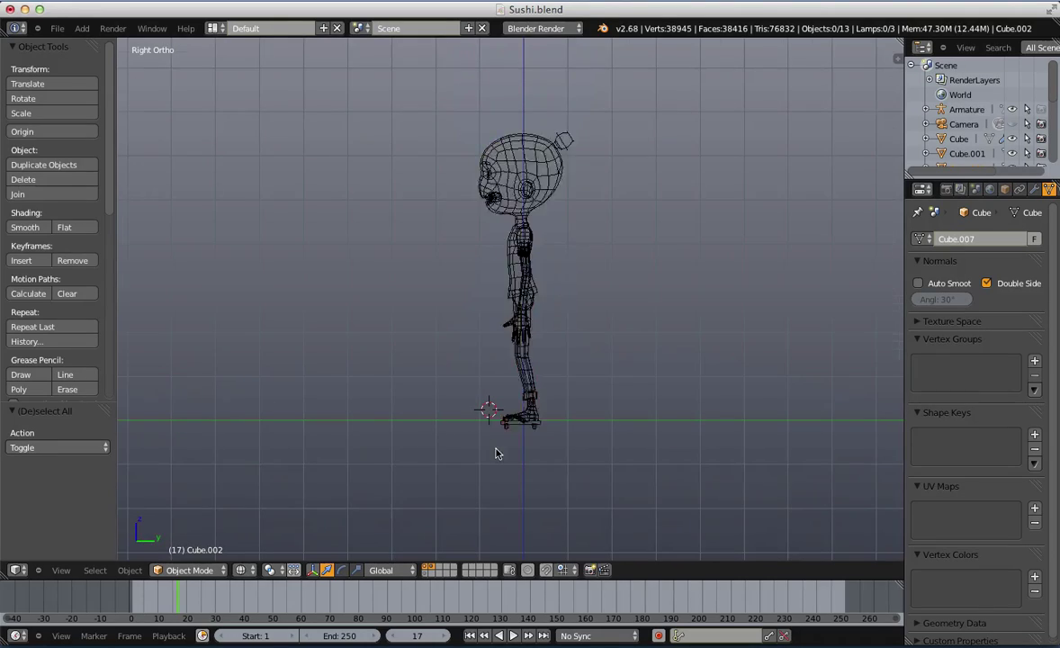
scroll(501, 404, "up", 4)
key("a")
scroll(531, 297, "down", 2)
key("g")
key("y")
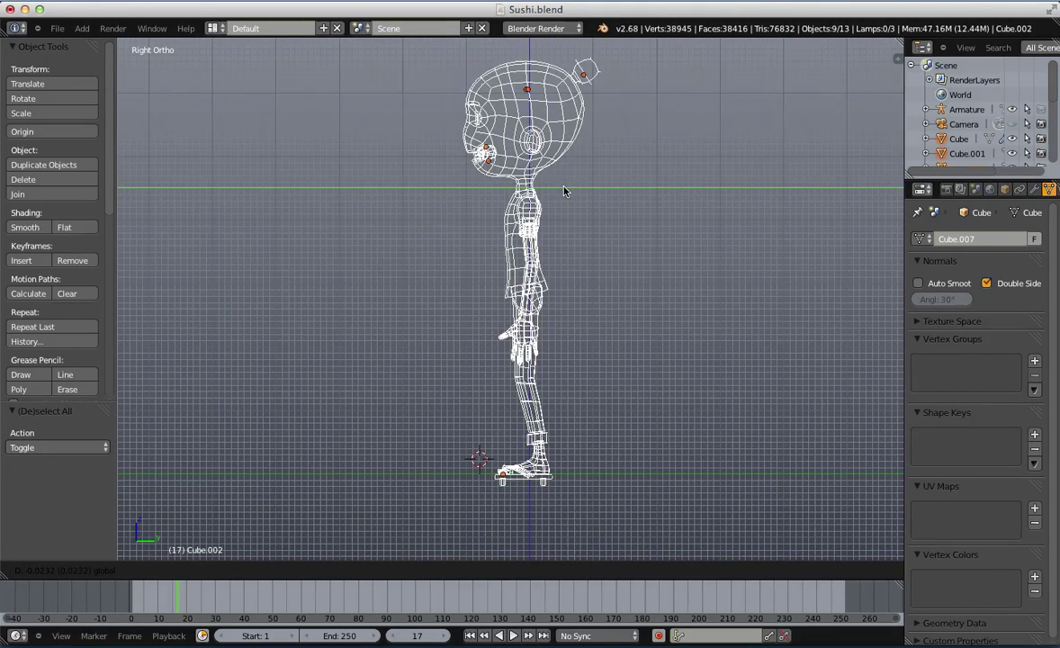
left_click(558, 200)
key("z")
key("a")
Centre the 3D cursor on the scene origin and return to a front orthographic view of the character
middle_click_drag(558, 200, 549, 341)
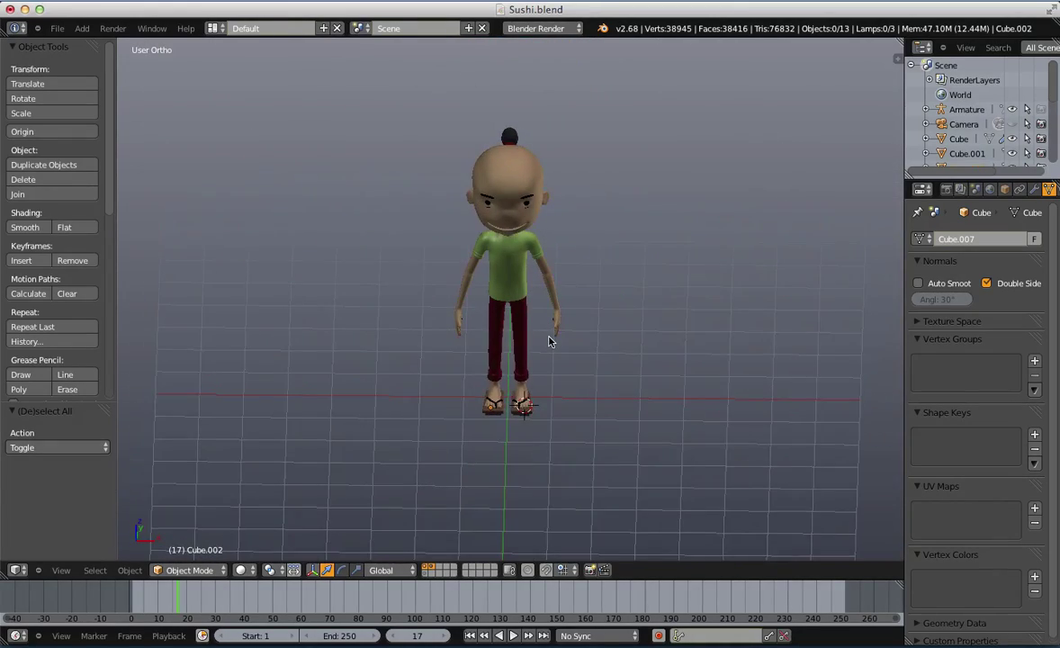
key("KP_5")
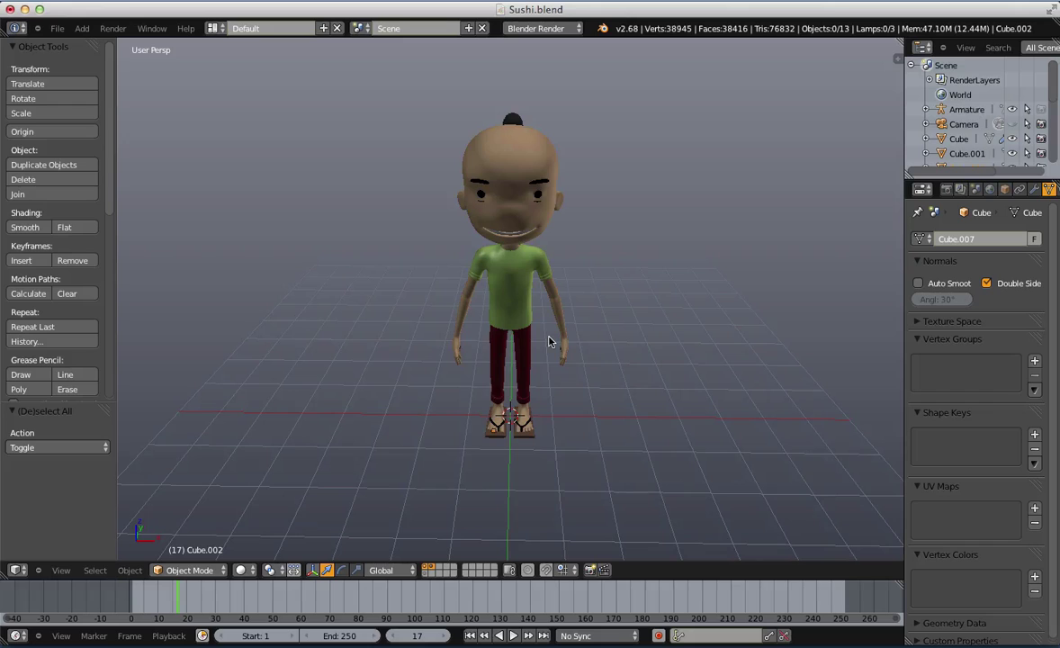
key("KP_1")
key("KP_5")
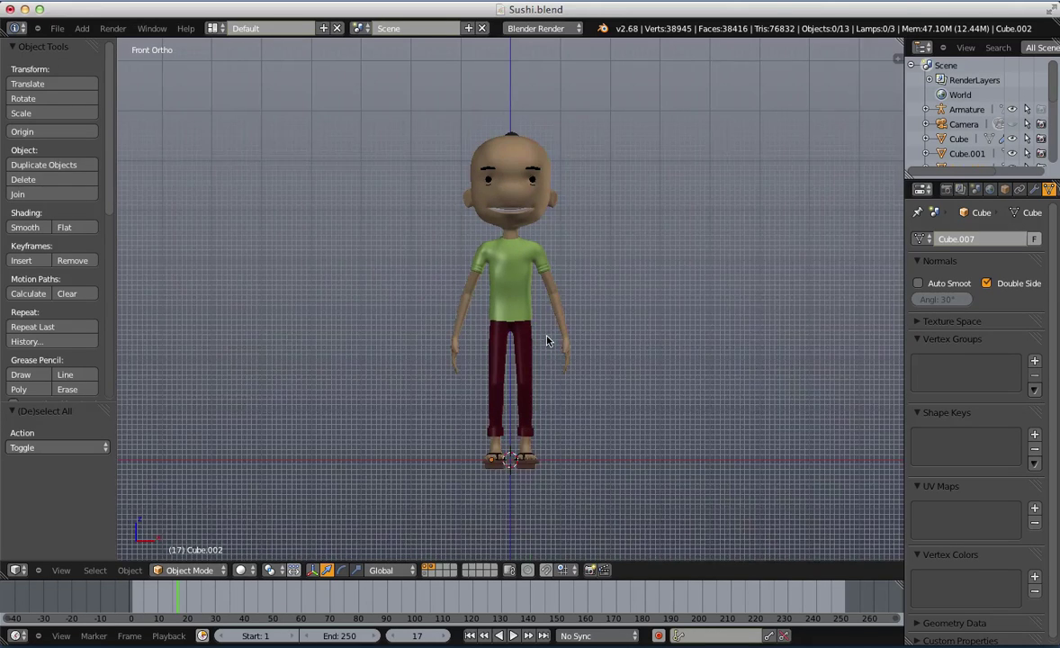
scroll(550, 341, "up", 2)
middle_click_drag(580, 364, 576, 337, "shift")
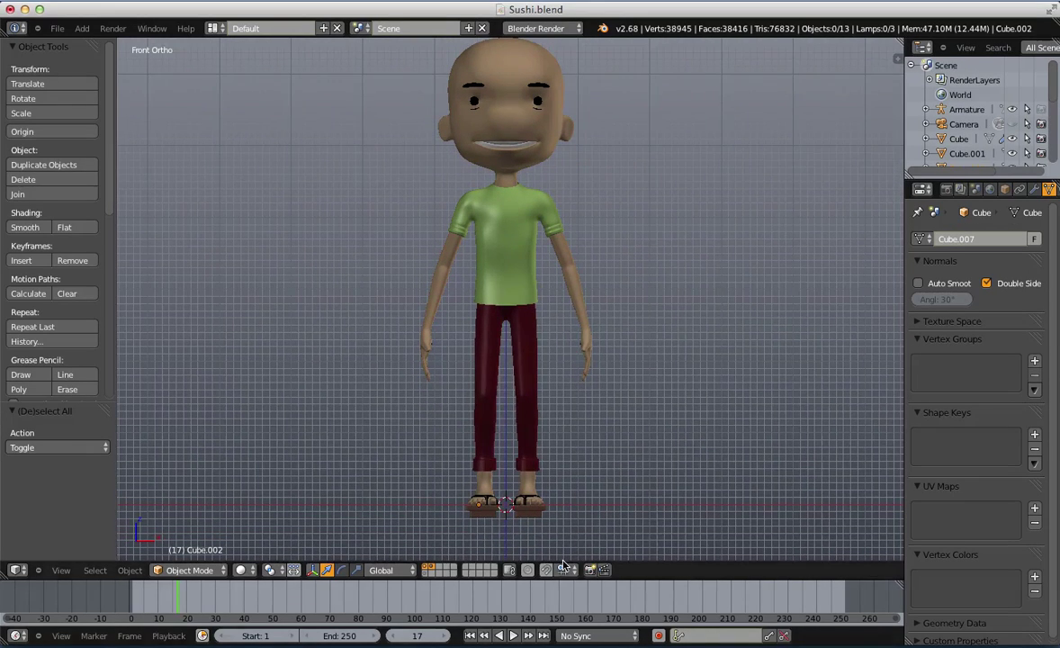
Open the user preferences and search the add-ons for "rigif"
key("super+comma")
left_click_drag(408, 279, 316, 91)
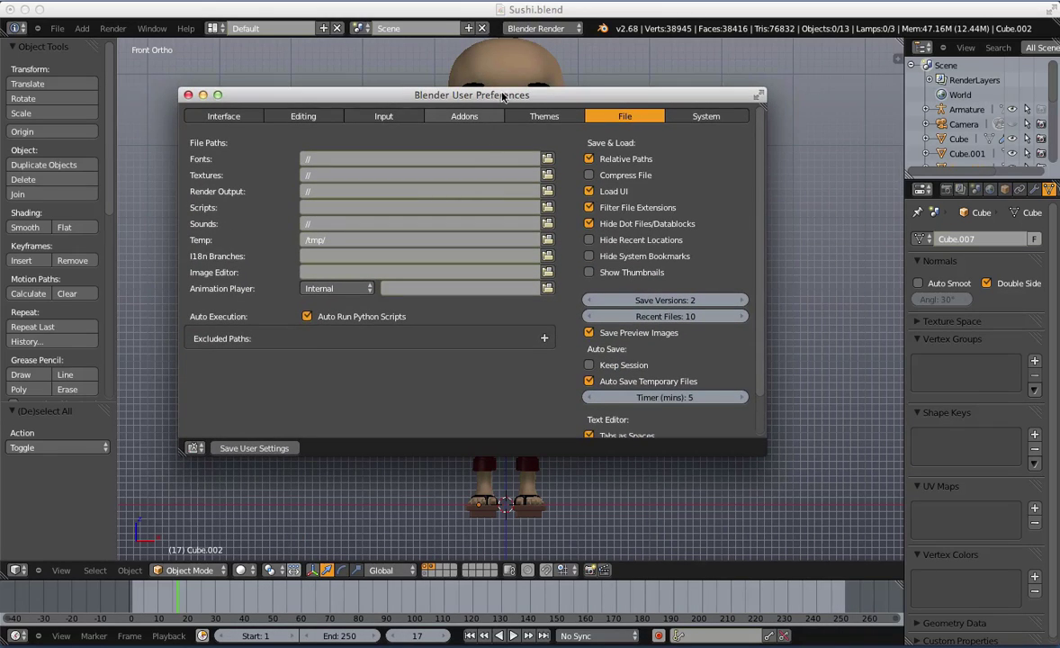
left_click_drag(502, 96, 583, 98)
left_click(554, 115)
left_click(320, 144)
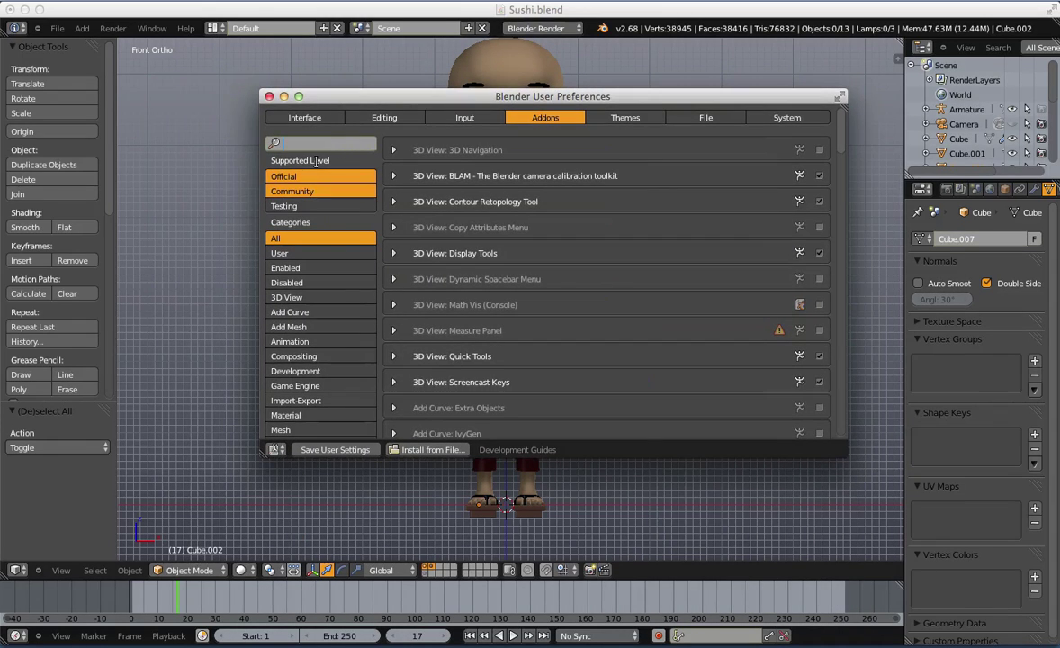
type("rigif")
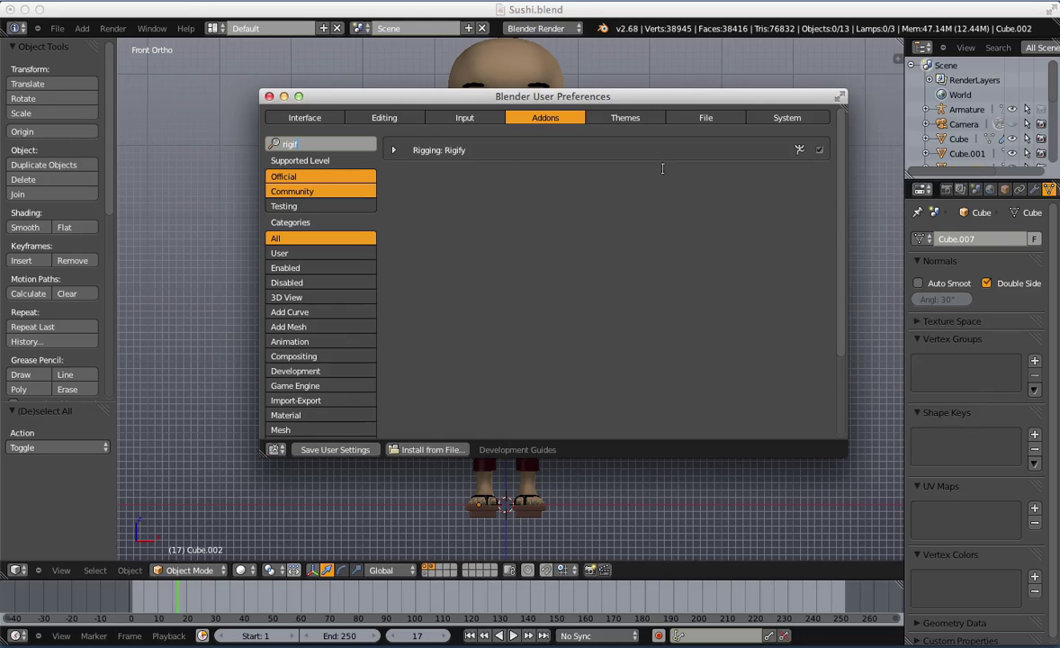
Switch the Rigging: Rigify add-on off and on again so it stays enabled, and close the preferences
left_click(819, 151)
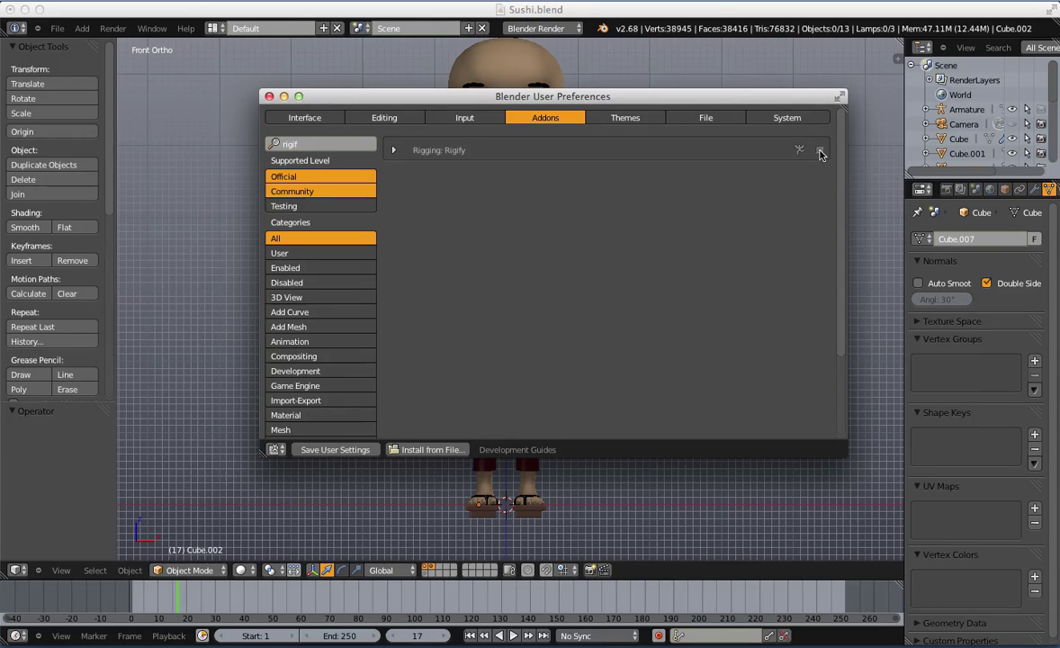
left_click_drag(714, 99, 612, 103)
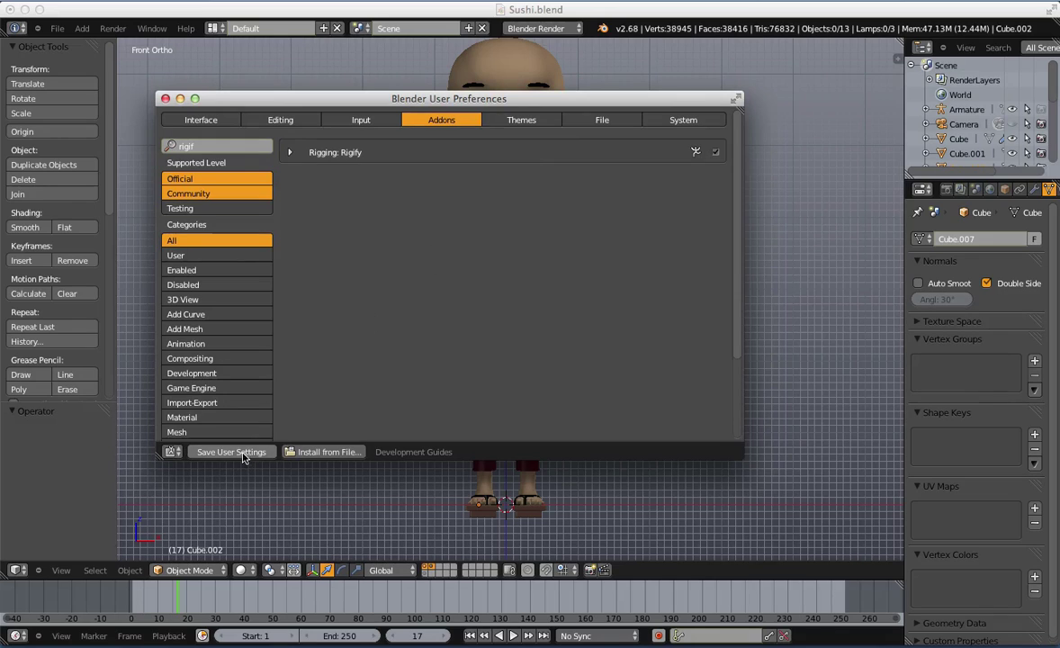
left_click(164, 100)
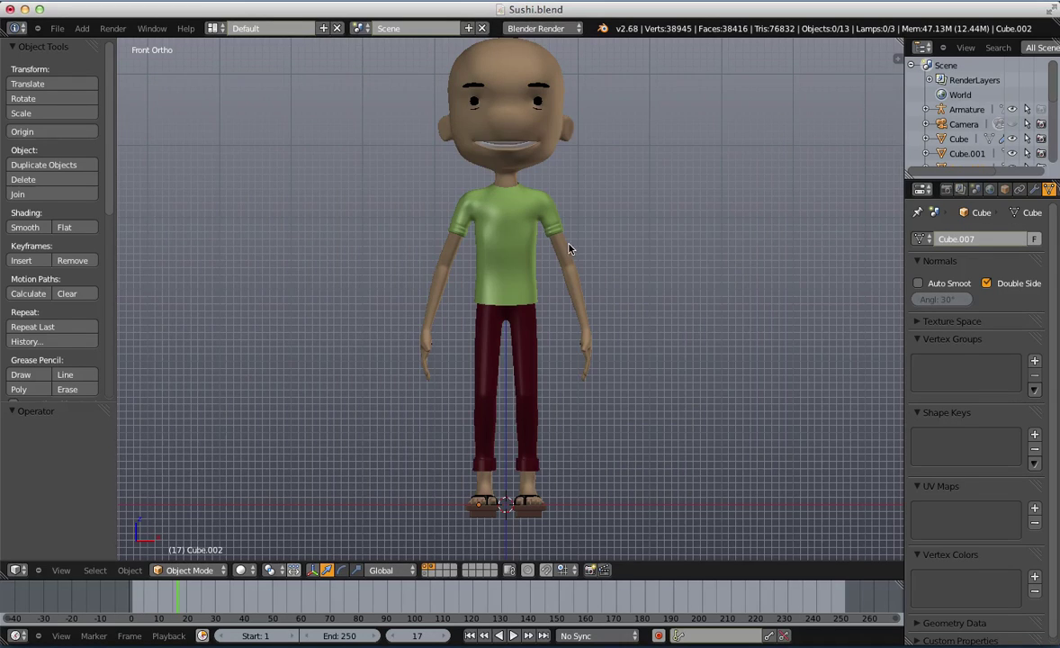
scroll(568, 248, "down", 2)
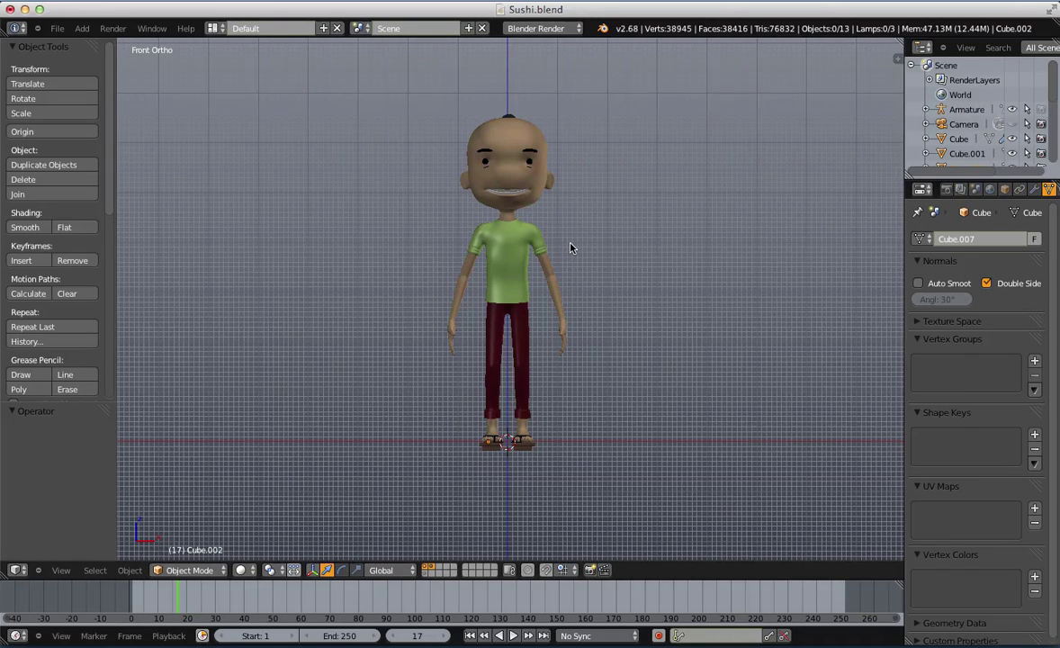
Reopen the user preferences and look through the sections to reach the File settings
key("ctrl+alt+u")
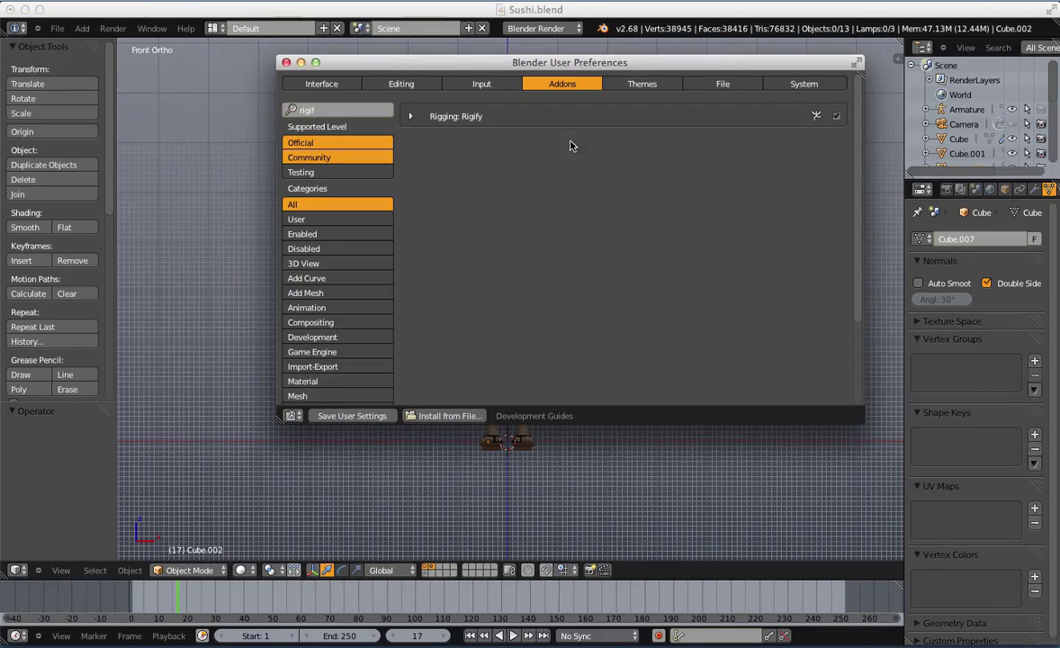
left_click_drag(756, 65, 657, 123)
left_click(711, 162)
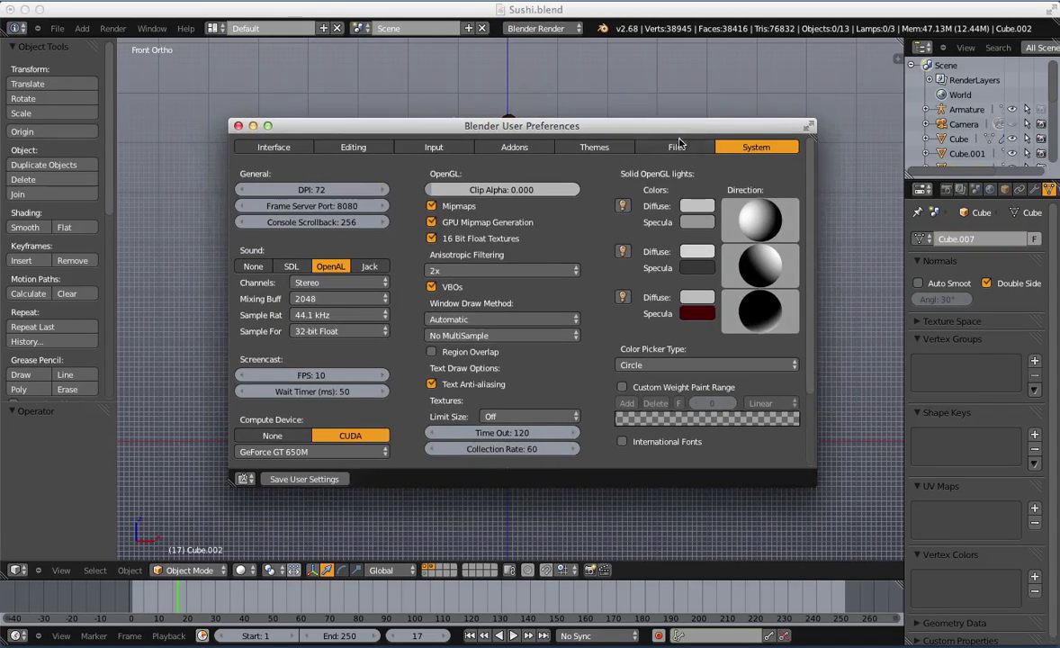
left_click(434, 147)
left_click(352, 147)
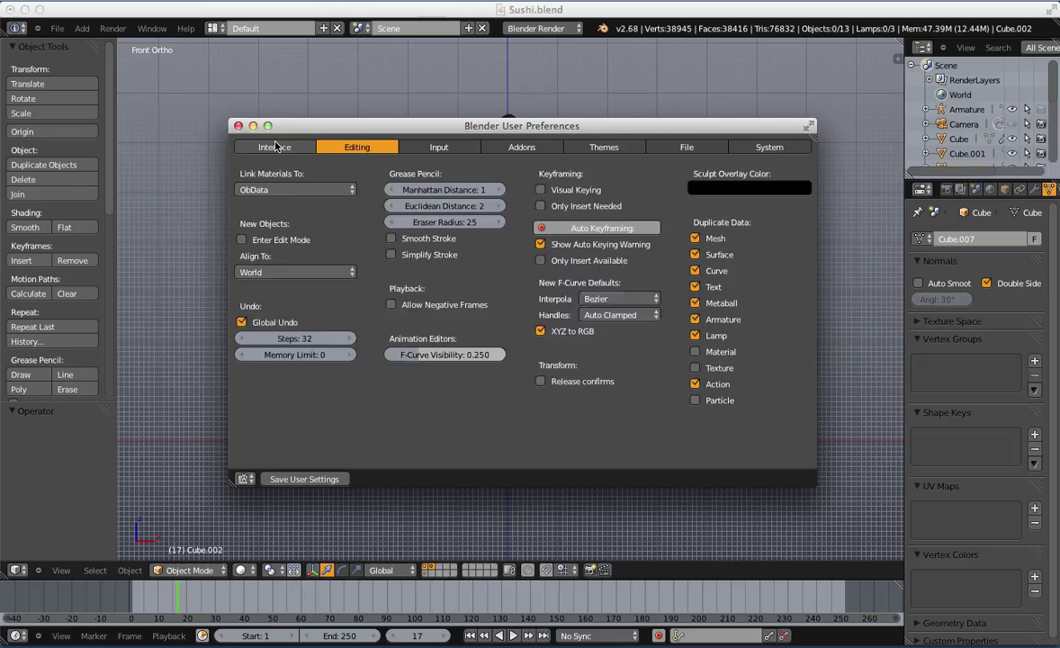
left_click(276, 147)
left_click(358, 147)
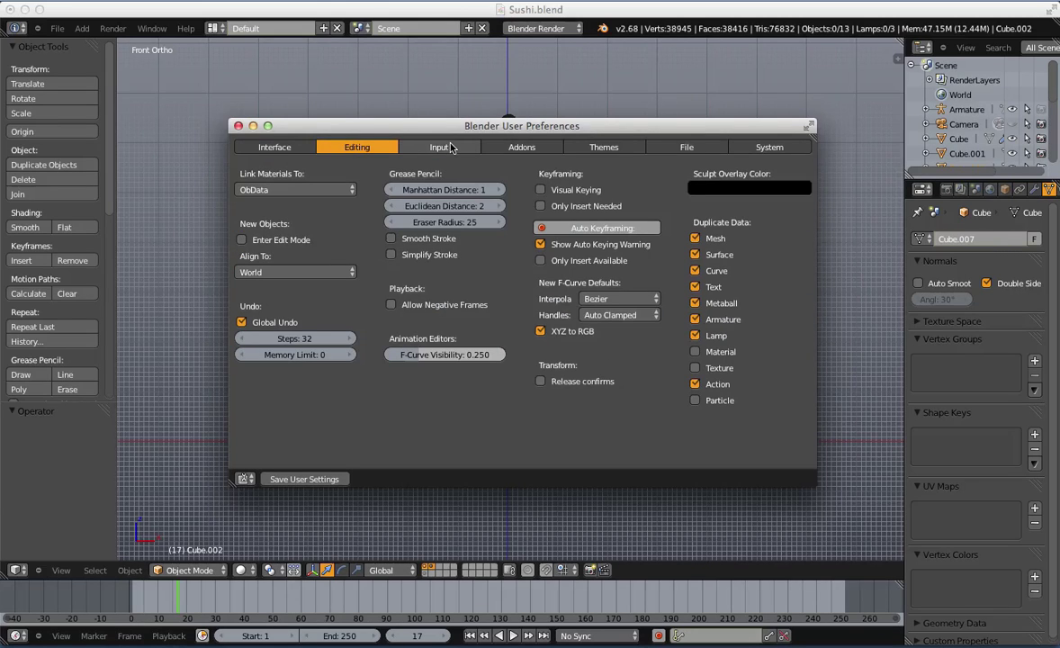
left_click(441, 147)
left_click(520, 146)
left_click(598, 147)
left_click(684, 147)
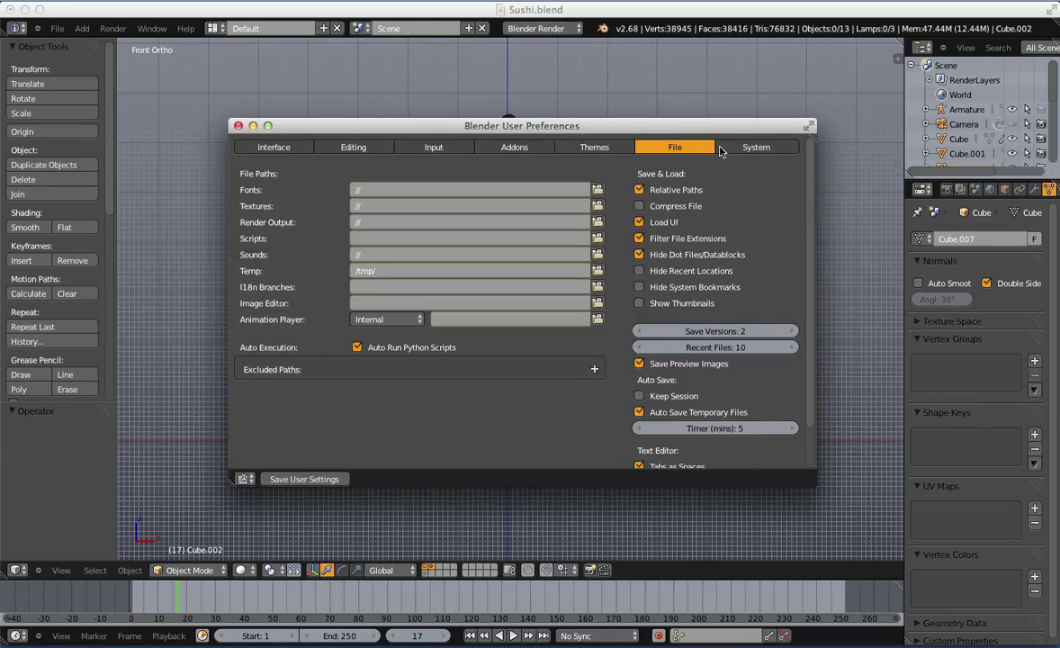
Check that Auto Run Python Scripts is enabled in the File preferences, and close the preferences
left_click_drag(576, 125, 585, 109)
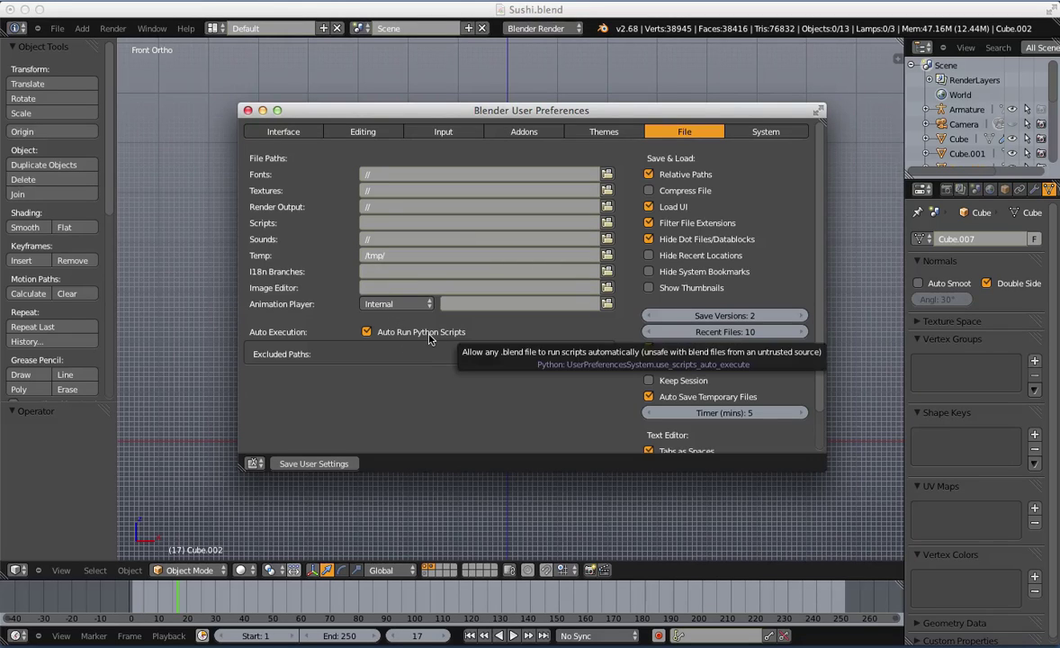
left_click_drag(325, 114, 380, 107)
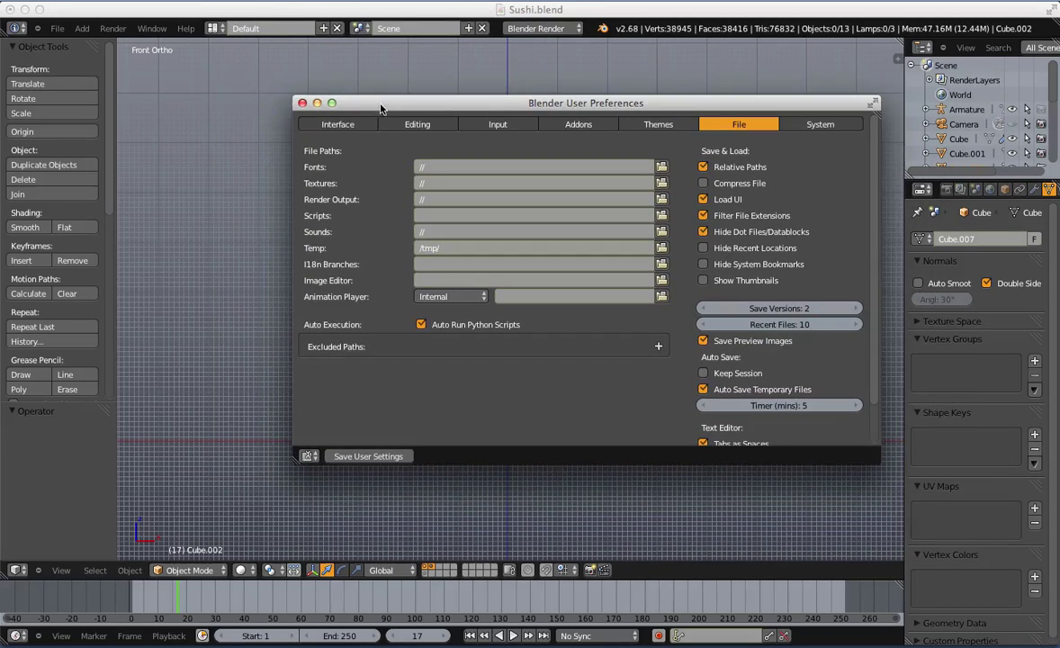
left_click(420, 324)
left_click_drag(469, 109, 409, 137)
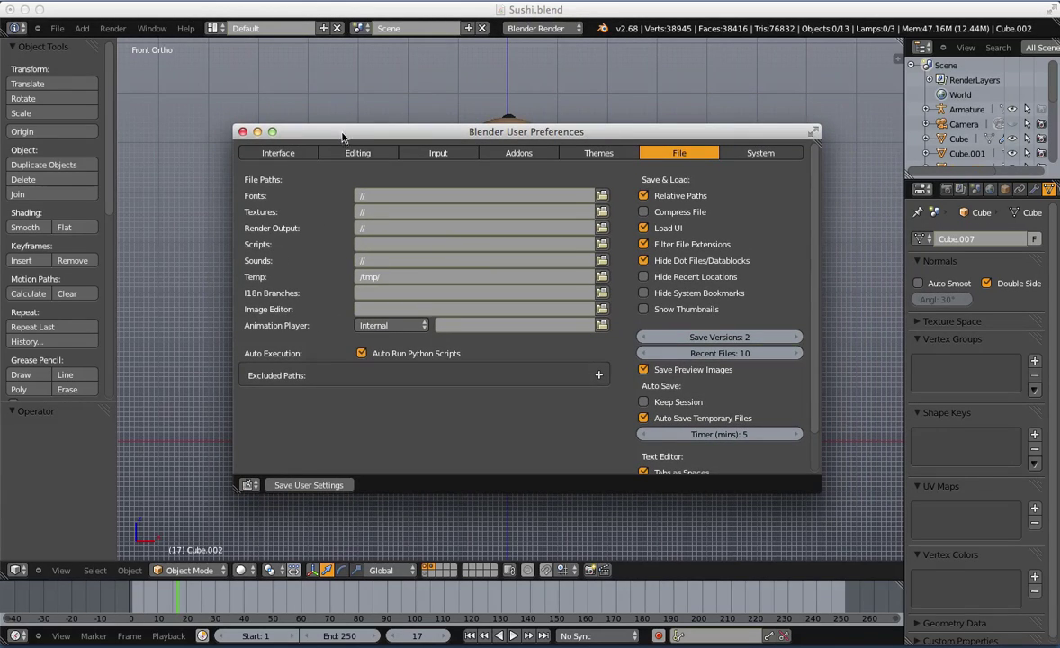
left_click_drag(342, 133, 398, 91)
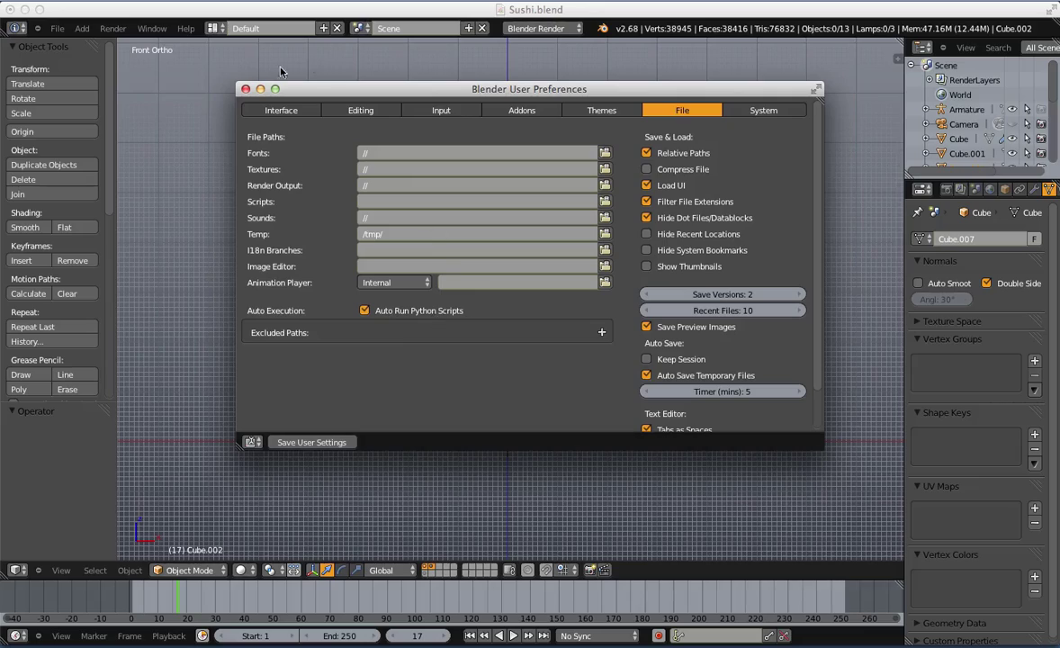
left_click(246, 90)
Add a Human (Meta-Rig) armature at the character's feet in the front view
scroll(500, 166, "up", 3)
scroll(558, 393, "down", 3)
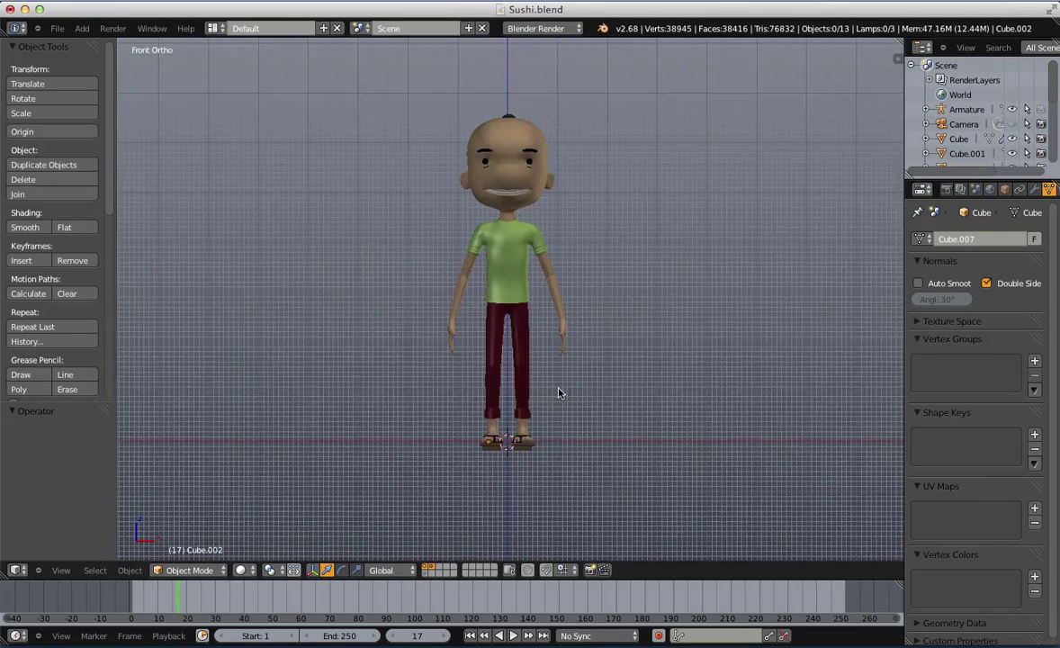
scroll(526, 252, "up", 3)
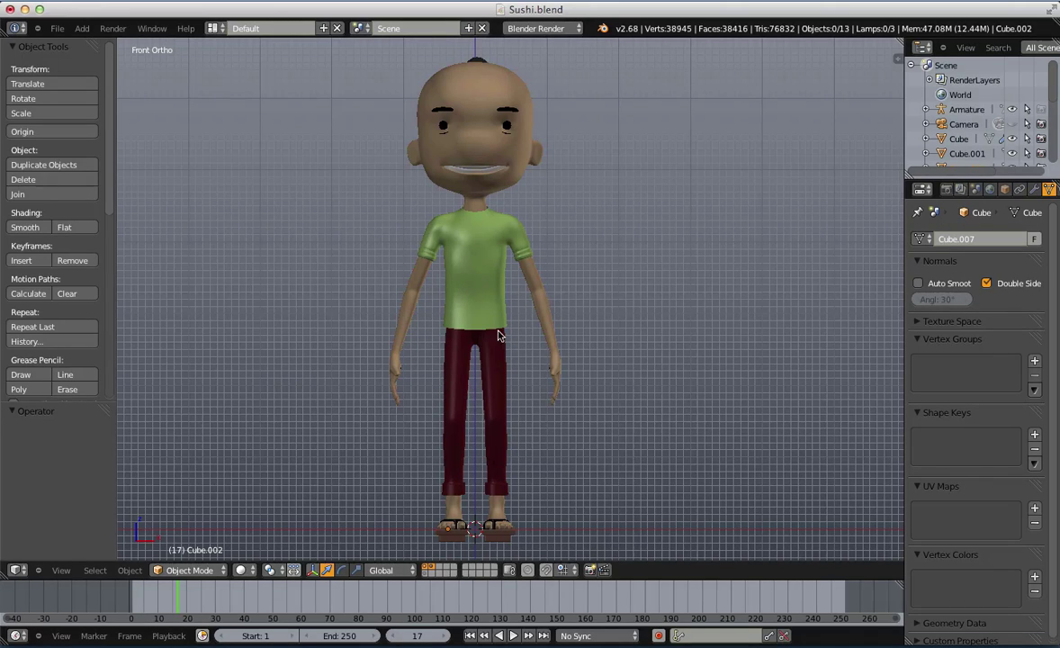
key("shift+a")
mouse_move(476, 320)
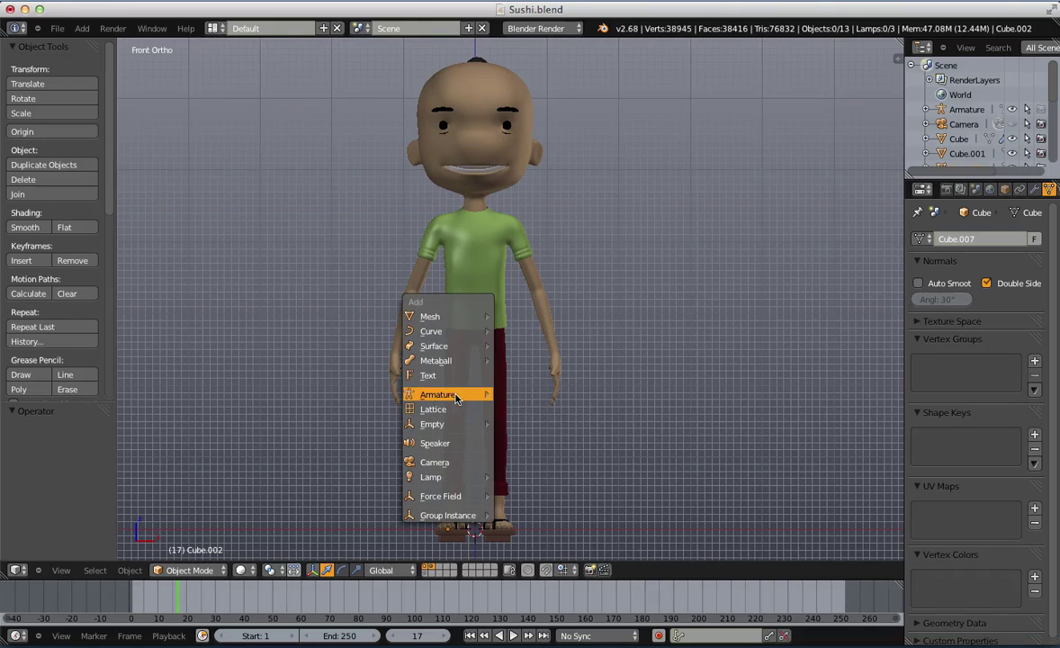
mouse_move(486, 395)
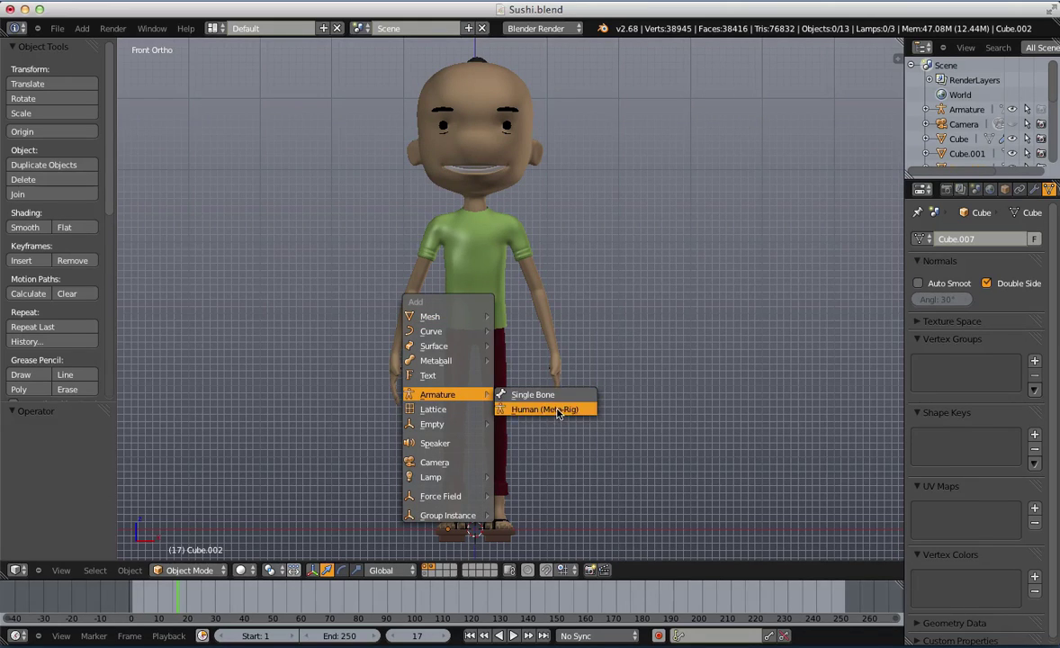
left_click(536, 411)
Enter Edit Mode on the metarig in wireframe display and select all its bones in the front view
key("z")
key("Tab")
scroll(502, 456, "up", 2)
key("a")
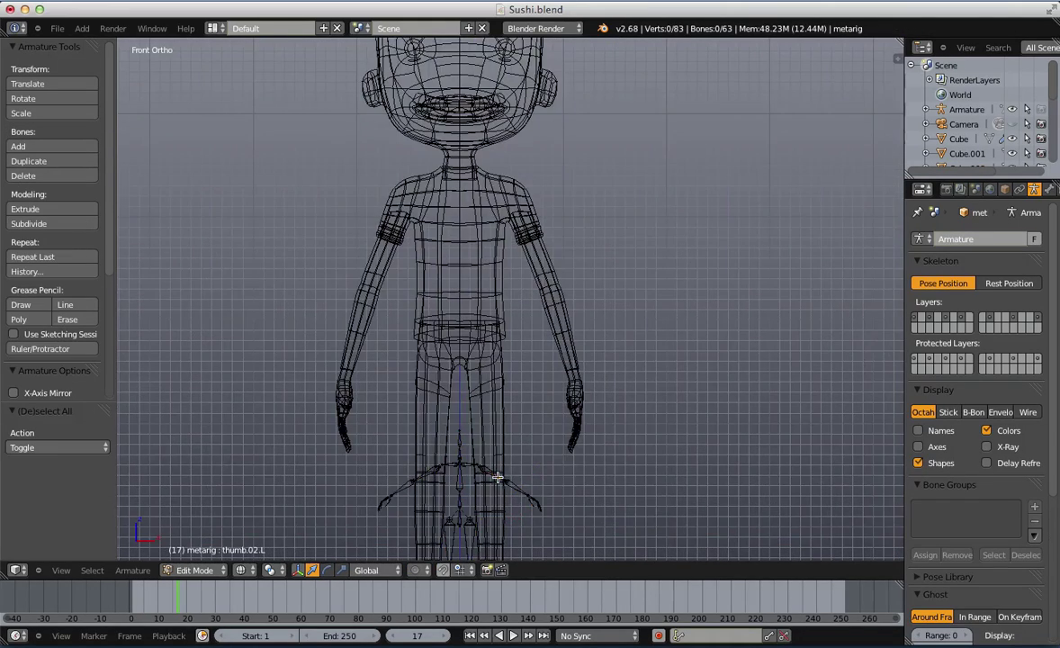
middle_click_drag(497, 478, 482, 296, "shift")
mouse_move(466, 448)
middle_mouse_down()
mouse_move(462, 514)
mouse_move(465, 432)
middle_mouse_up()
key("a")
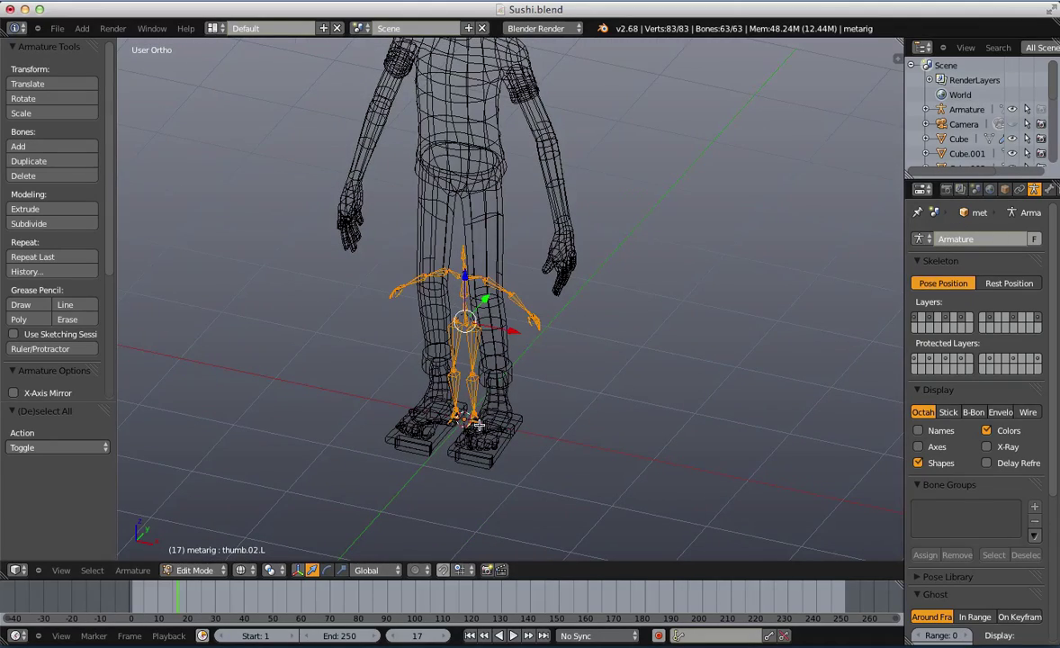
key("KP_1")
scroll(470, 311, "up", 1)
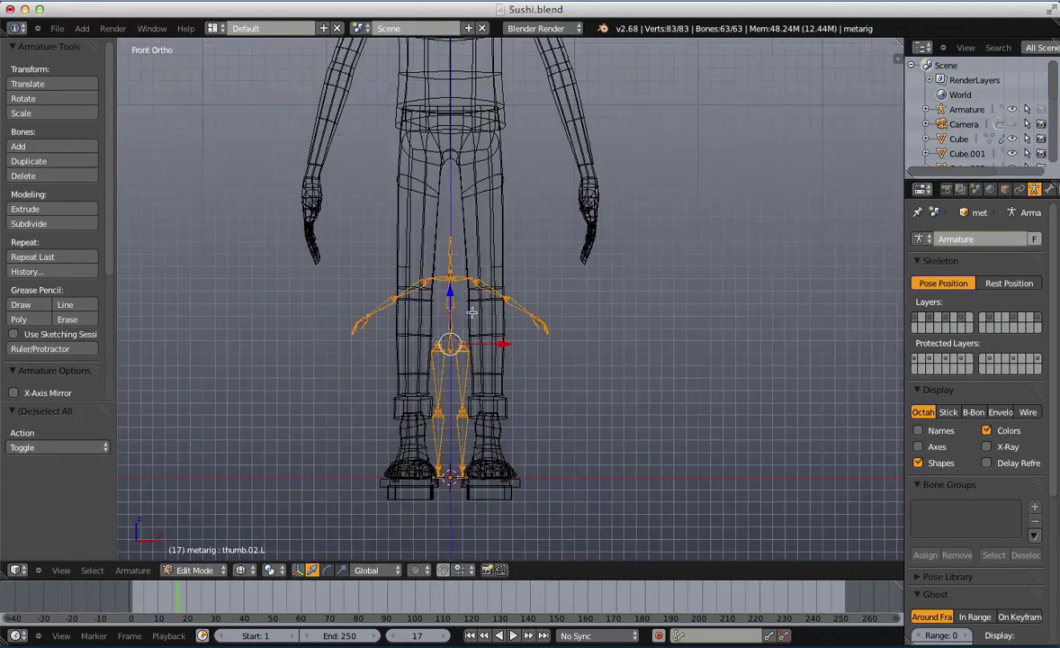
Check the metarig's location, rotation and scale in Object Mode with solid shading, and return to editing its bones
key("Tab")
key("z")
scroll(485, 315, "down", 1)
middle_click_drag(484, 315, 501, 364)
key("Tab")
key("Tab")
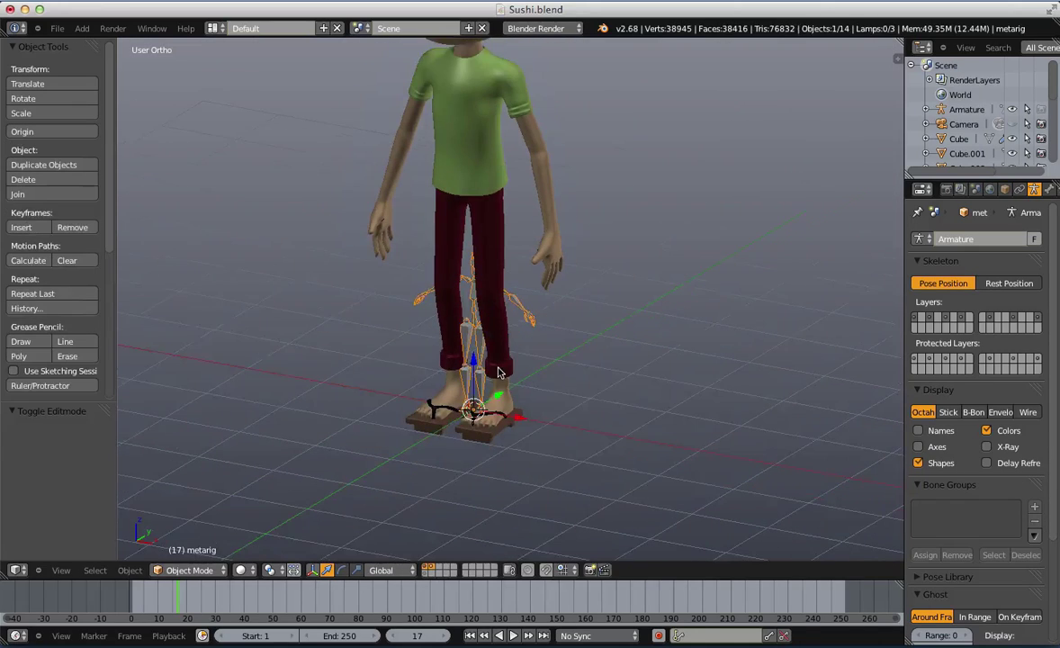
key("KP_1")
key("n")
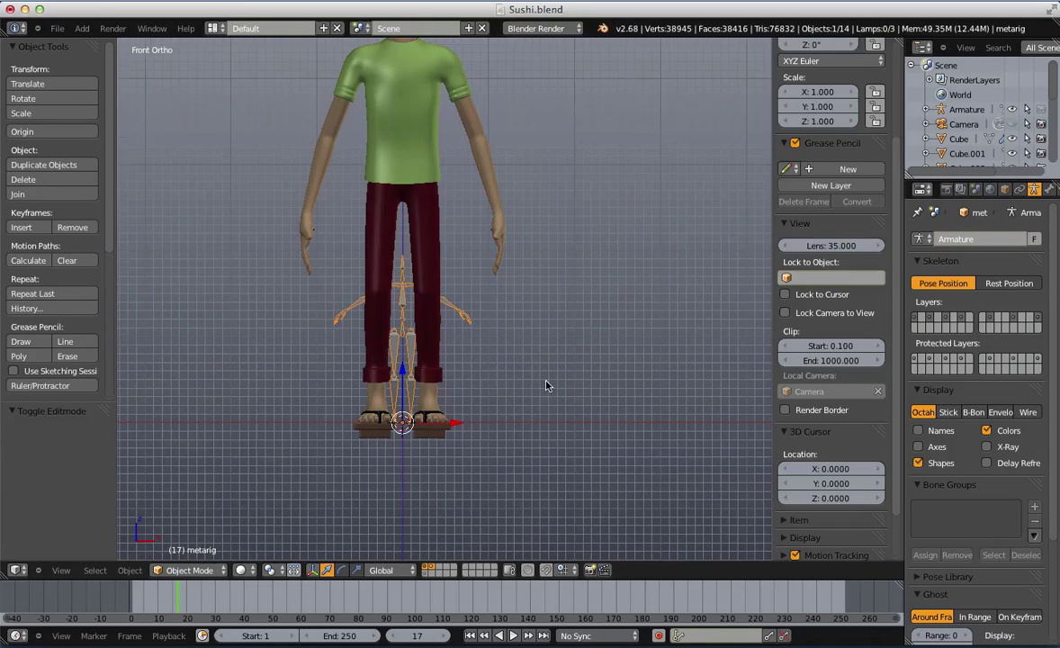
scroll(846, 243, "up", 4)
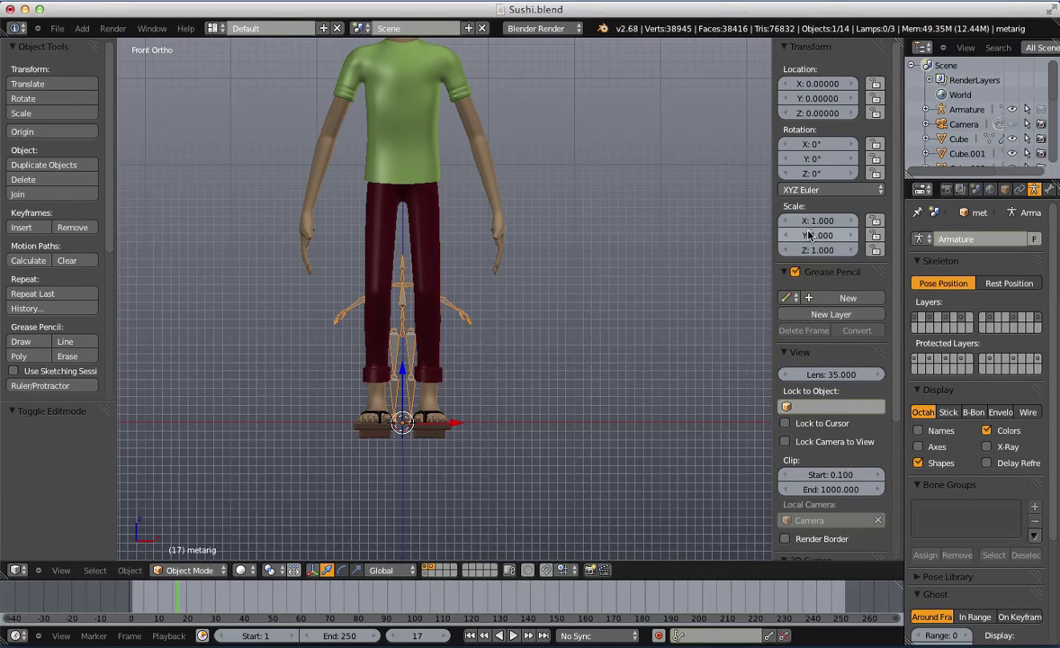
key("Tab")
scroll(428, 348, "down", 2)
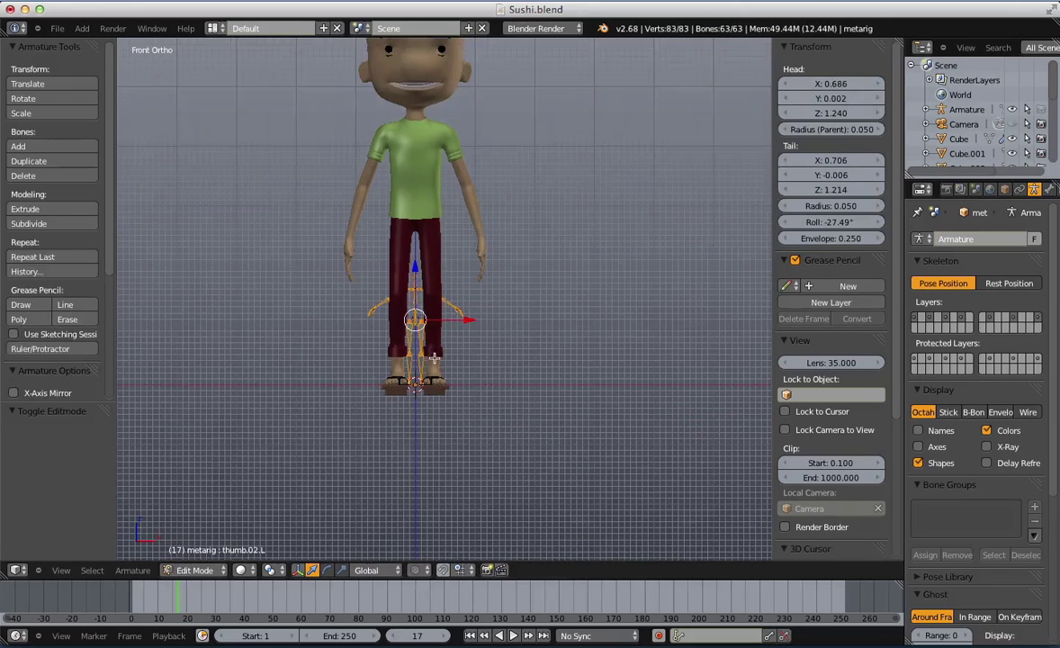
Try to scale the selected metarig bones up around their median point, and undo the scaling
key("s")
left_click(456, 361)
key("s")
left_click(545, 407)
key("ctrl+z")
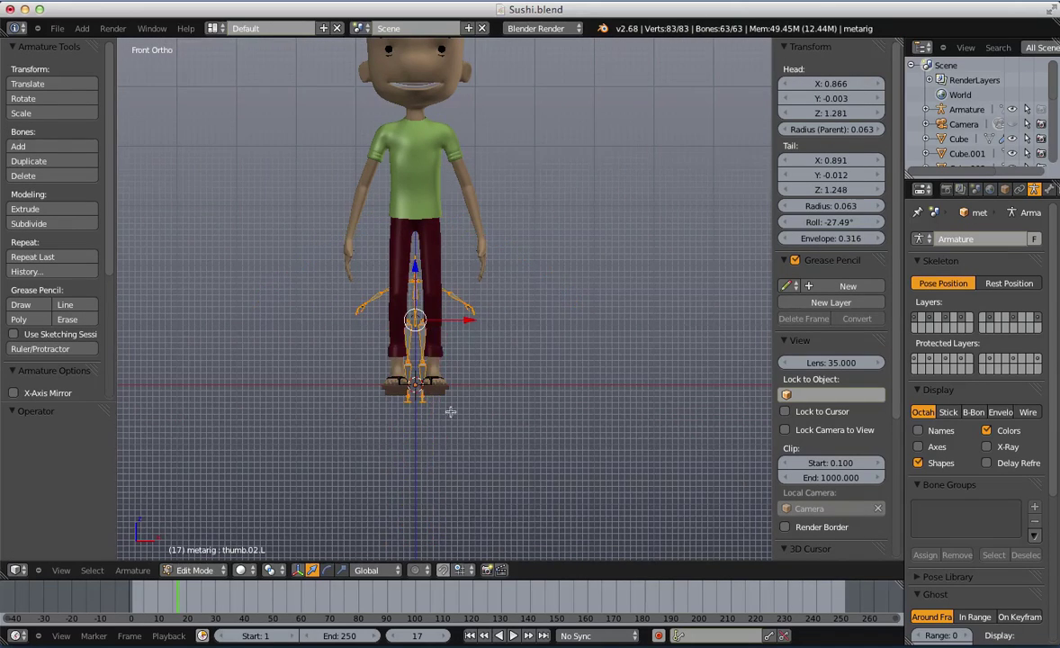
scroll(441, 415, "up", 4)
key("ctrl+z")
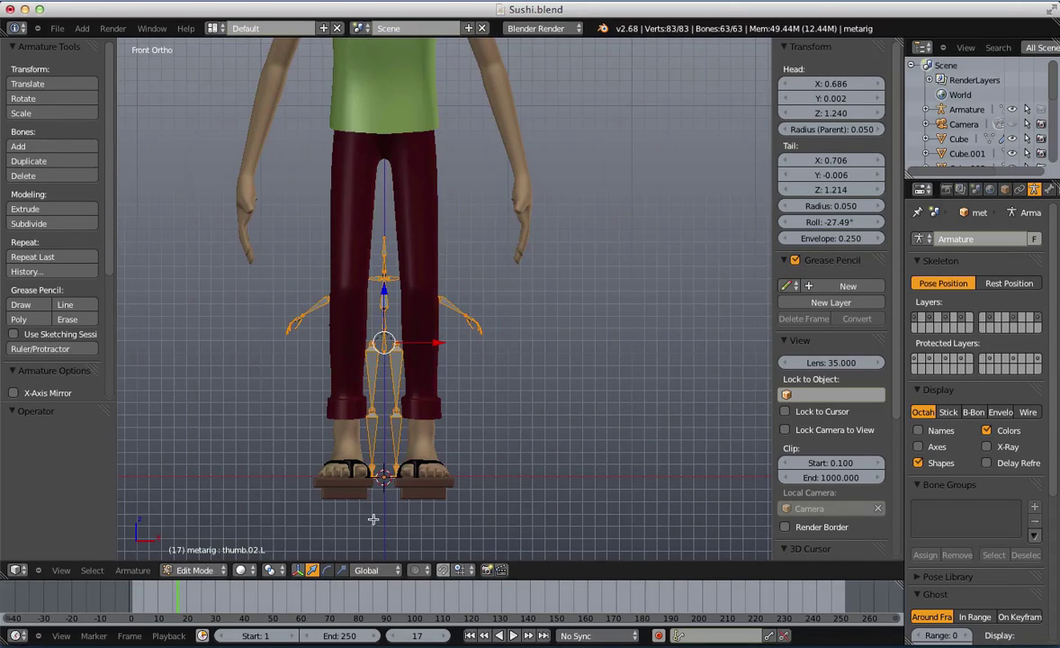
Set the pivot point to 3D Cursor and scale all bones up by about 2.48 and slightly more to match the character's size
left_click(270, 570)
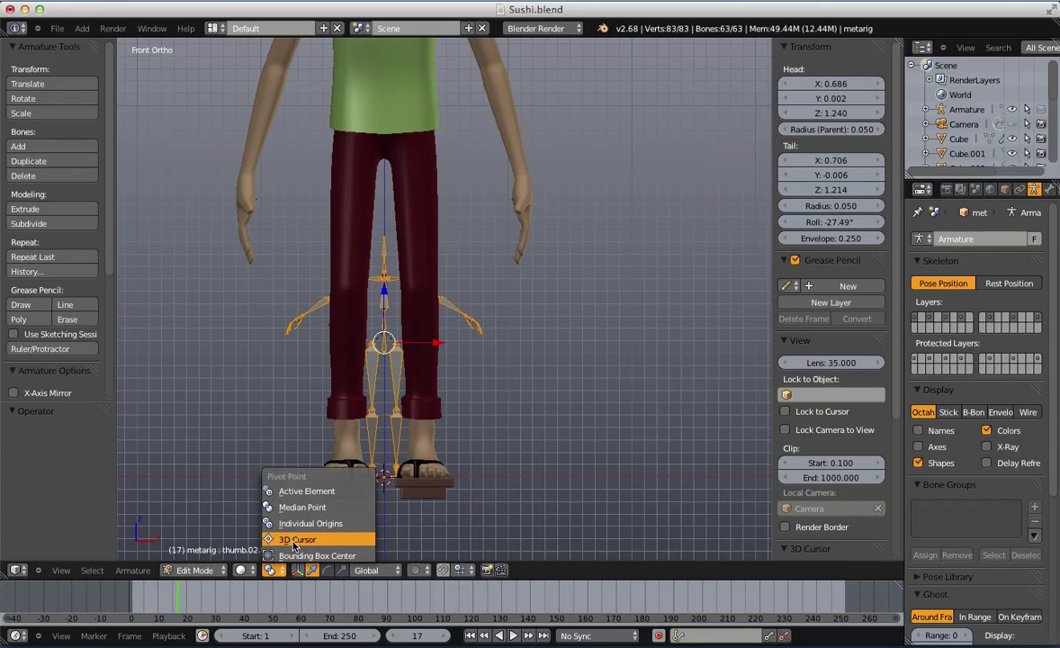
left_click(295, 540)
key("s")
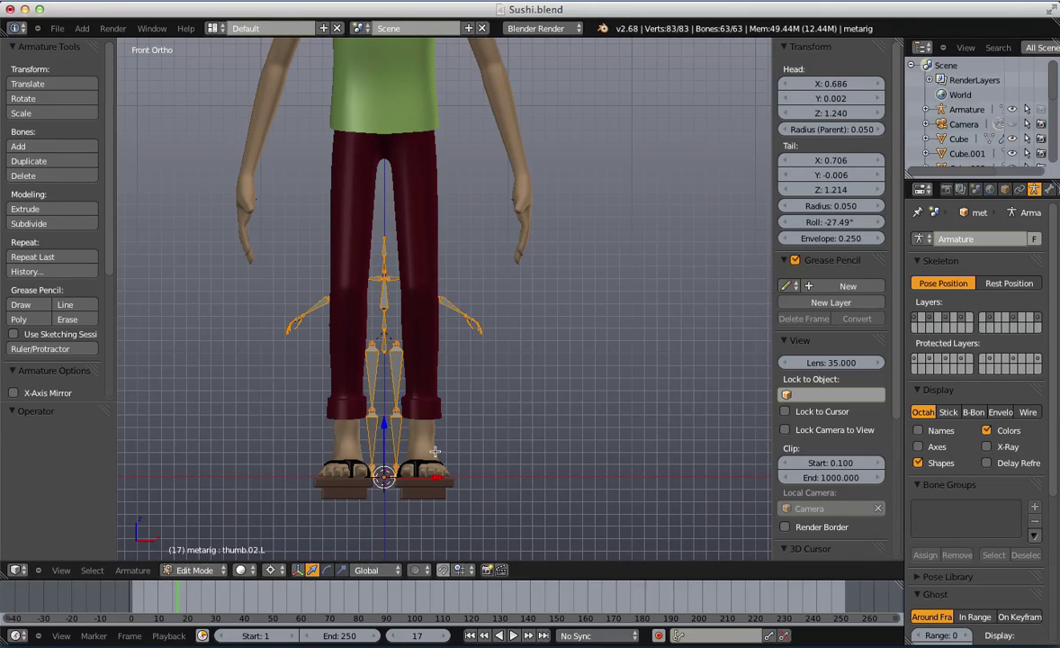
left_click(504, 447)
key("z")
scroll(493, 432, "down", 3)
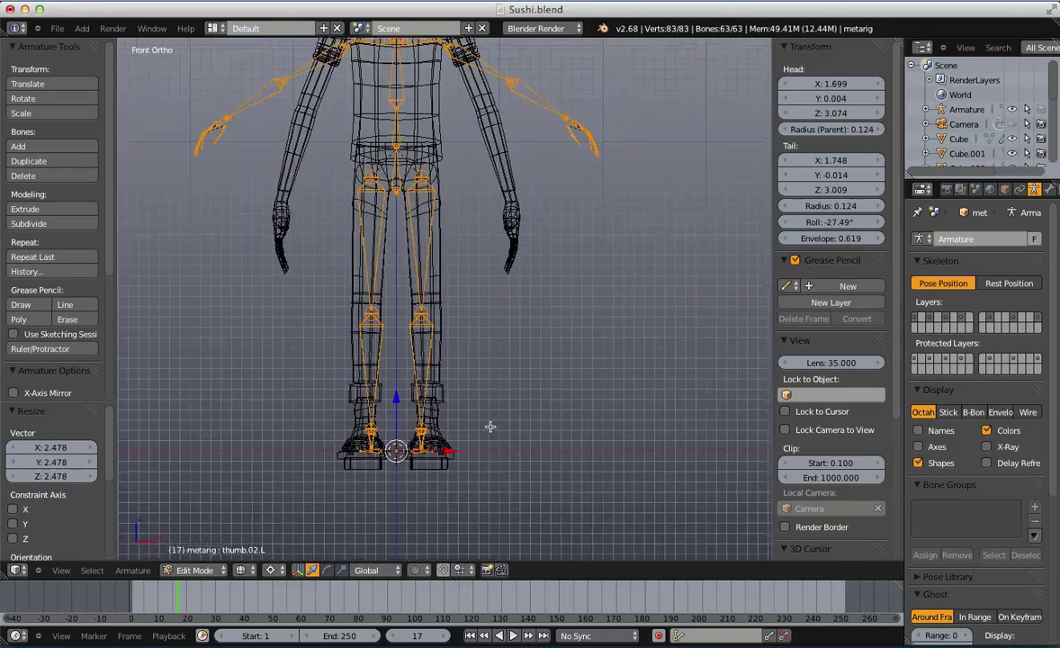
key("s")
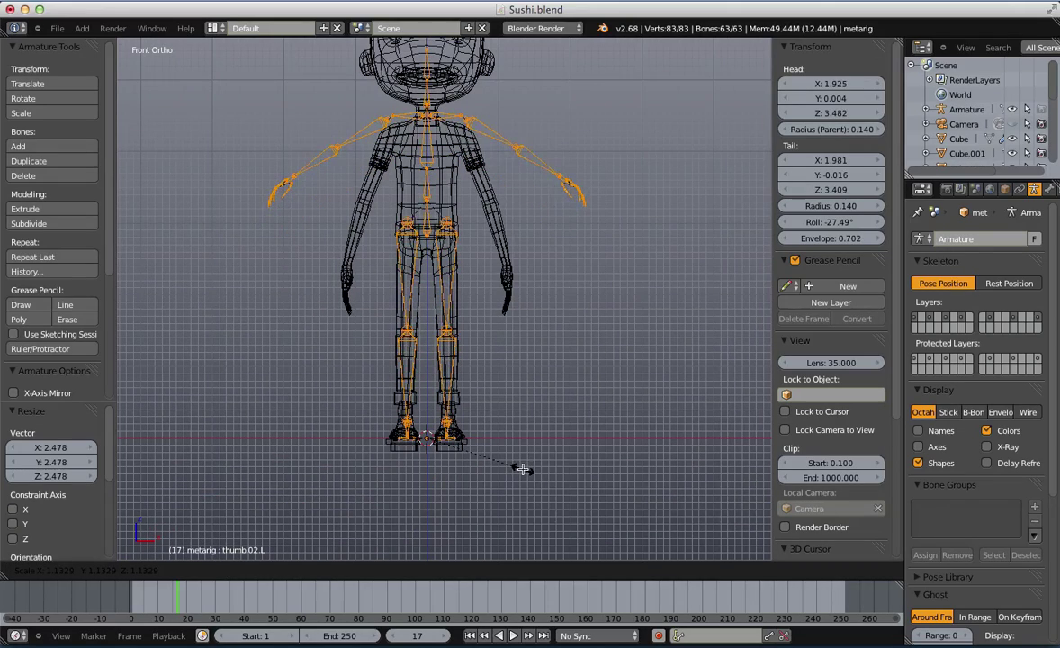
key("Escape")
Deselect the bones, hide the transform properties and examine the rig's fit from front and side in wireframe and solid display
key("a")
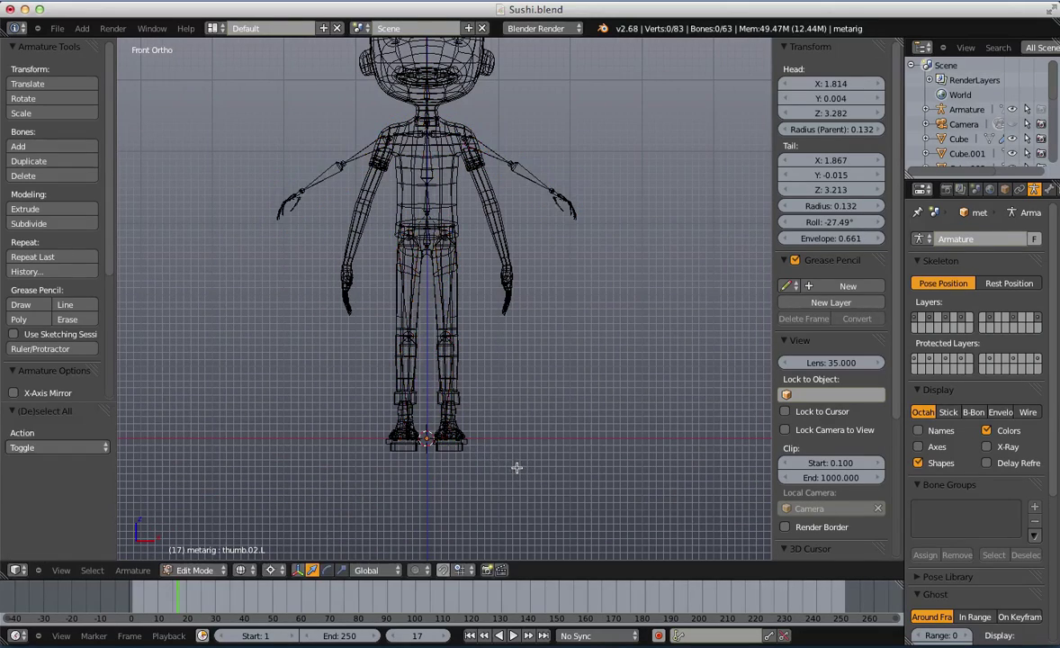
key("n")
key("z")
key("z")
scroll(469, 308, "down", 1)
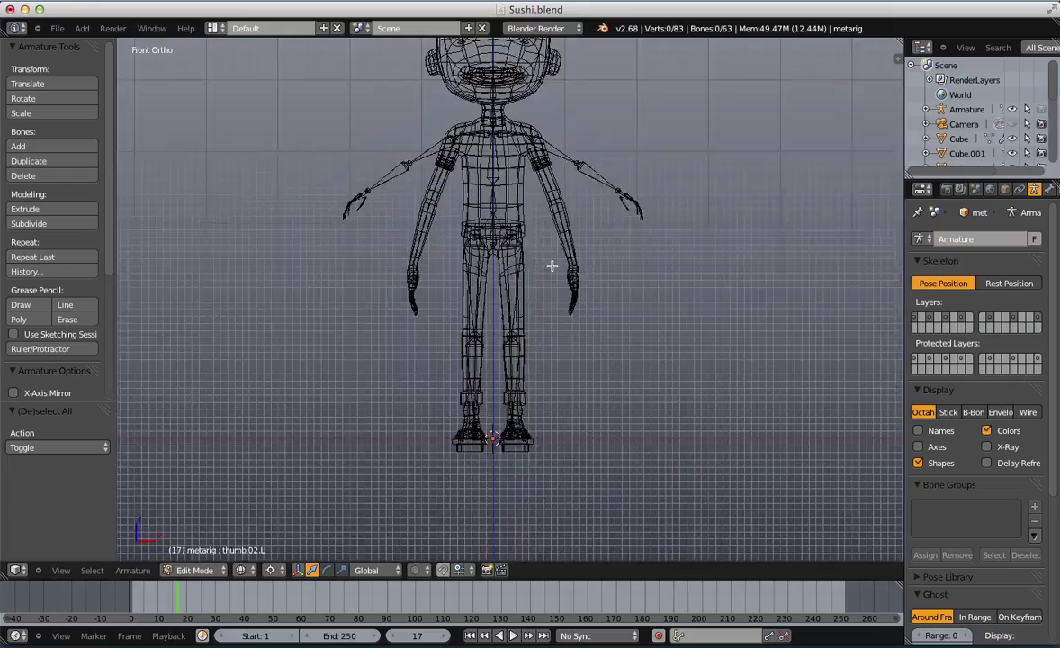
middle_click_drag(547, 247, 537, 375, "shift")
mouse_move(655, 262)
middle_mouse_down()
mouse_move(616, 294)
mouse_move(485, 315)
middle_mouse_up()
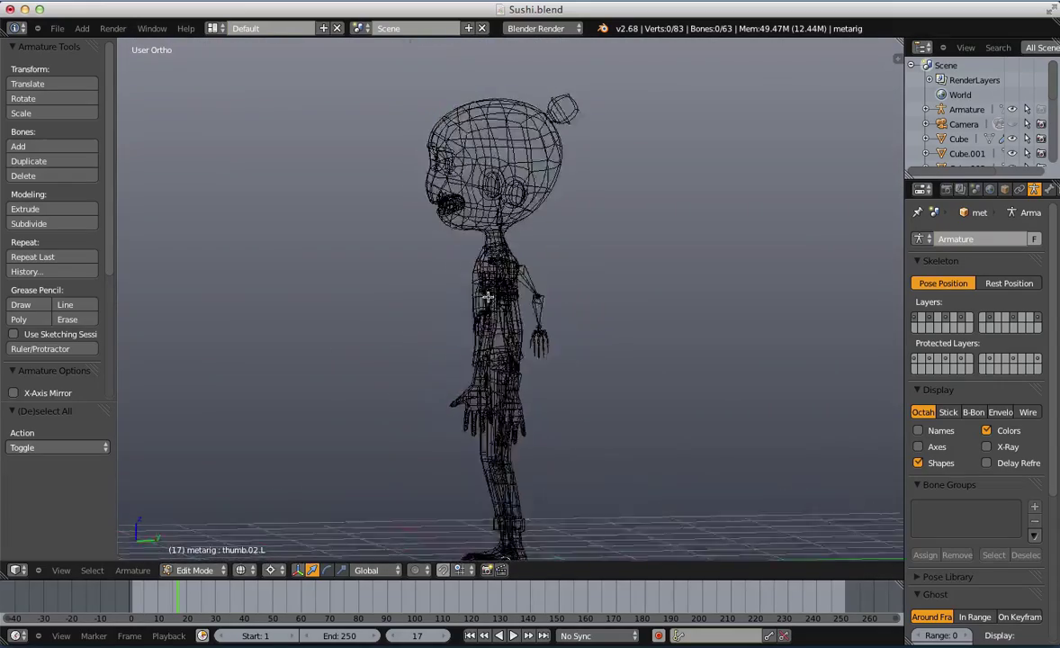
key("z")
scroll(478, 163, "up", 3)
scroll(532, 201, "down", 1)
key("z")
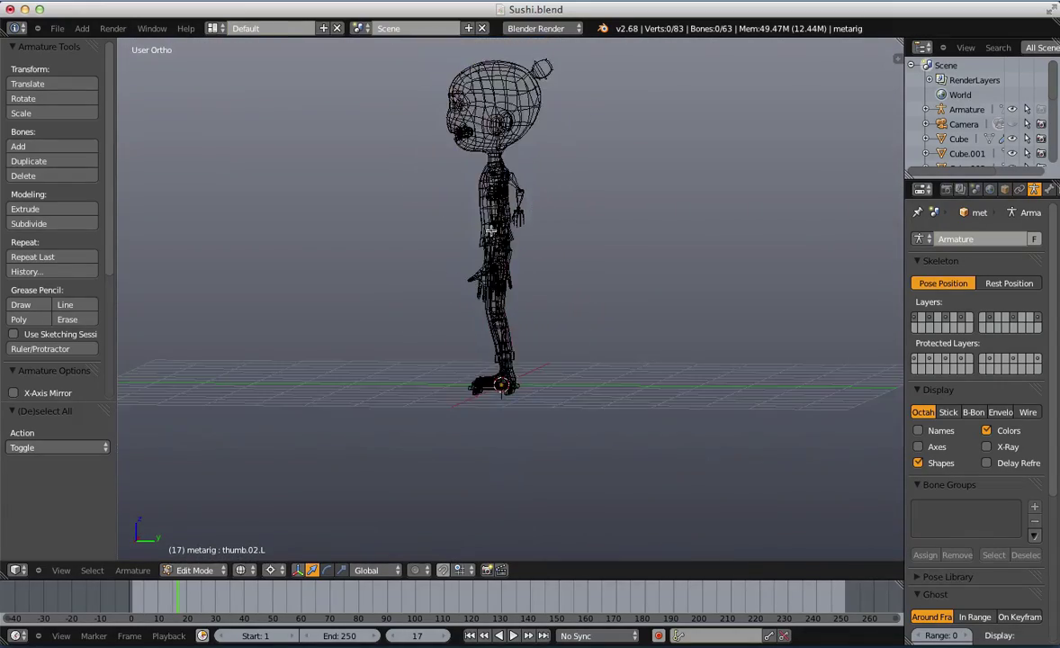
key("z")
mouse_move(533, 201)
middle_mouse_down()
mouse_move(582, 253)
mouse_move(674, 273)
mouse_move(717, 243)
middle_mouse_up()
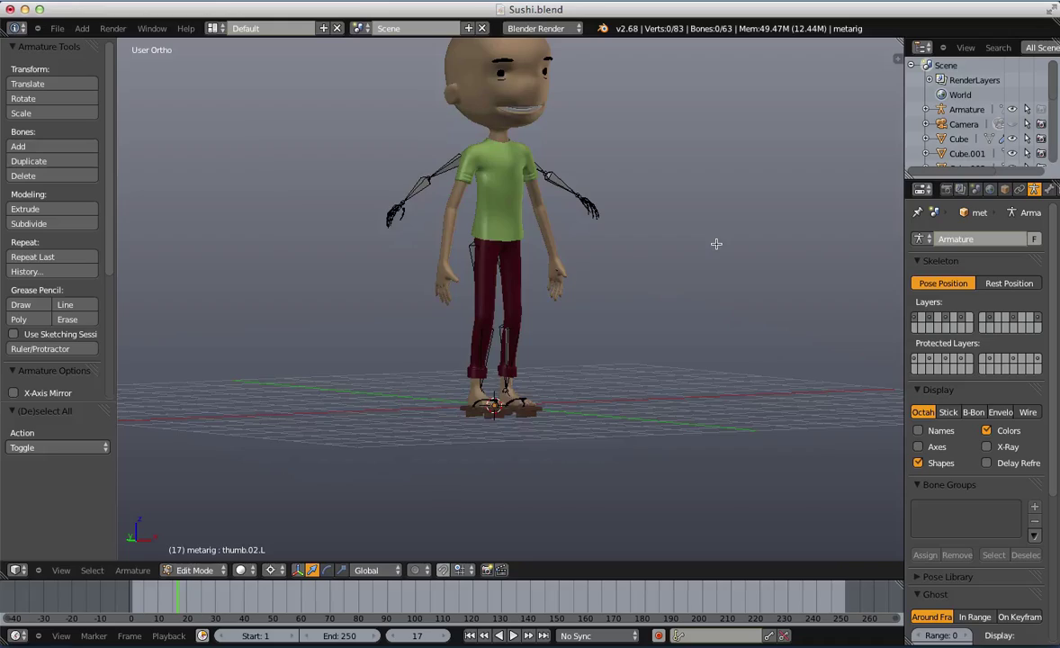
key("KP_1")
Enable X-Axis Mirror for the armature and test it by moving the left shoulder bone's tip
scroll(708, 240, "up", 5)
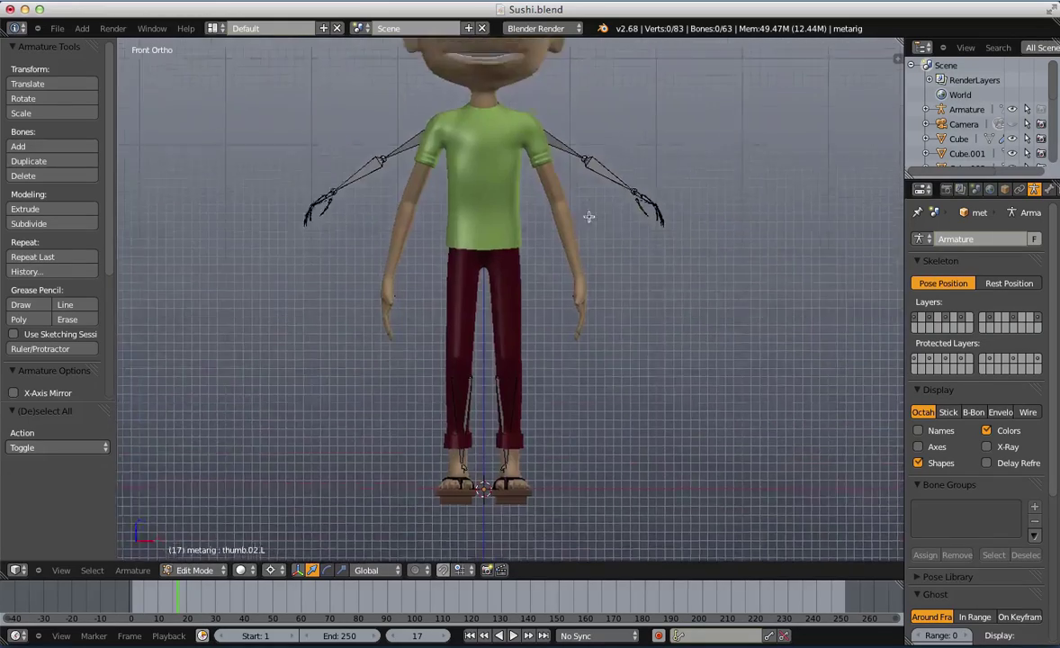
key("z")
key("z")
key("z")
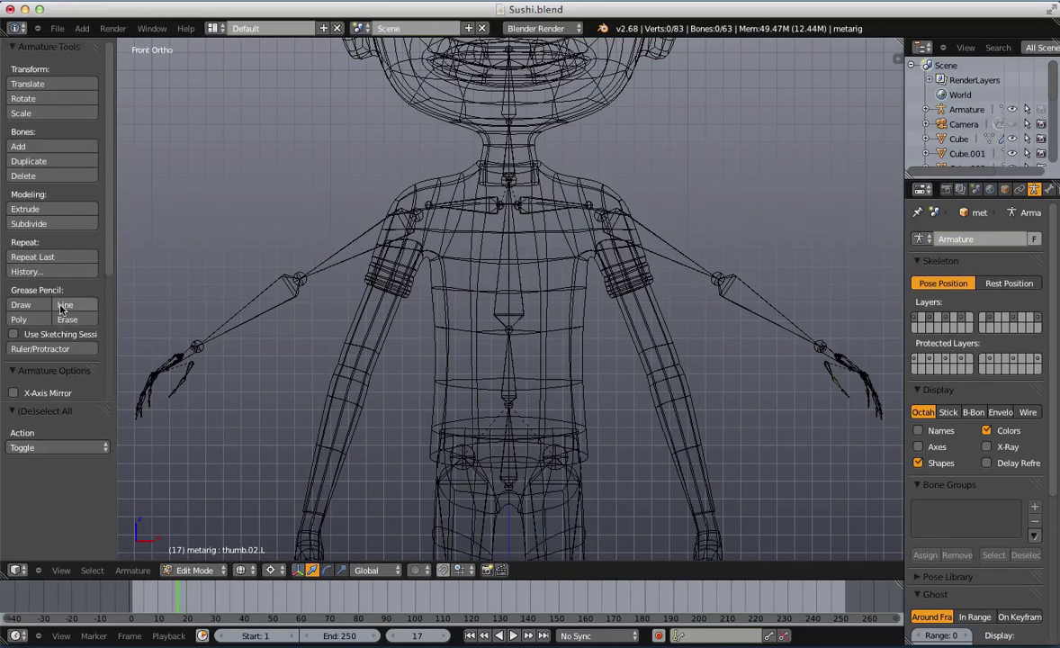
scroll(61, 308, "down", 2)
key("t")
key("t")
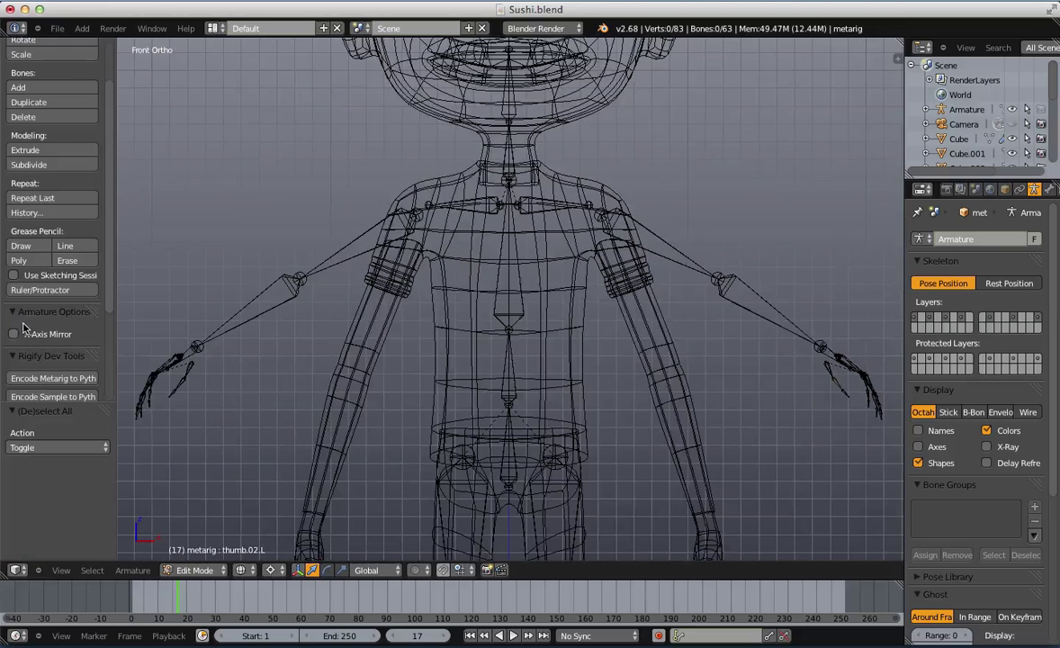
scroll(27, 332, "down", 1)
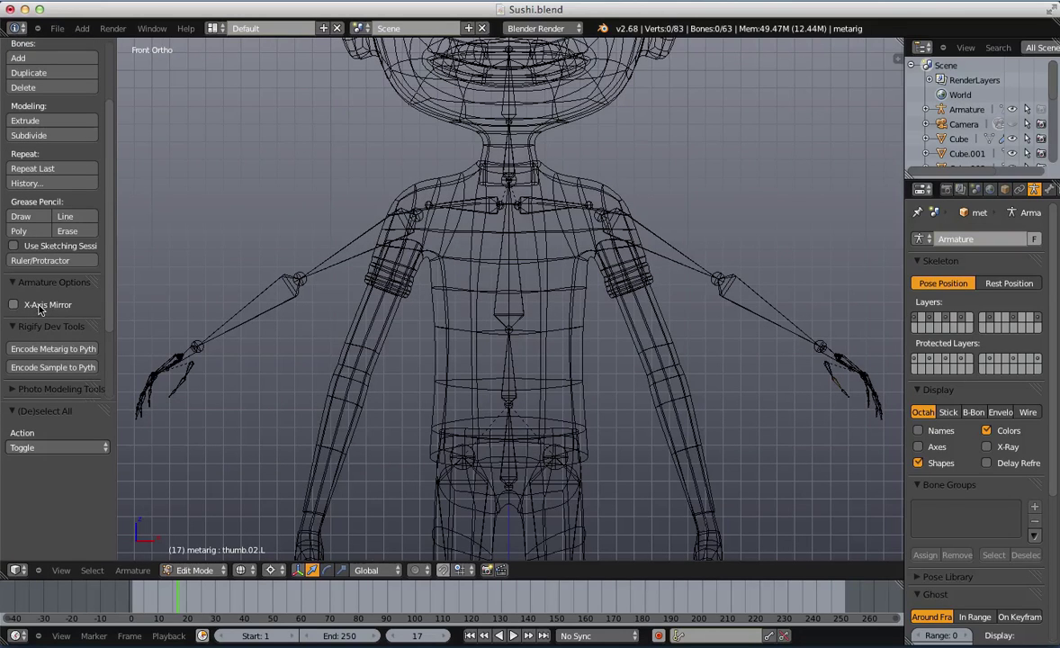
right_click_drag(583, 195, 601, 145)
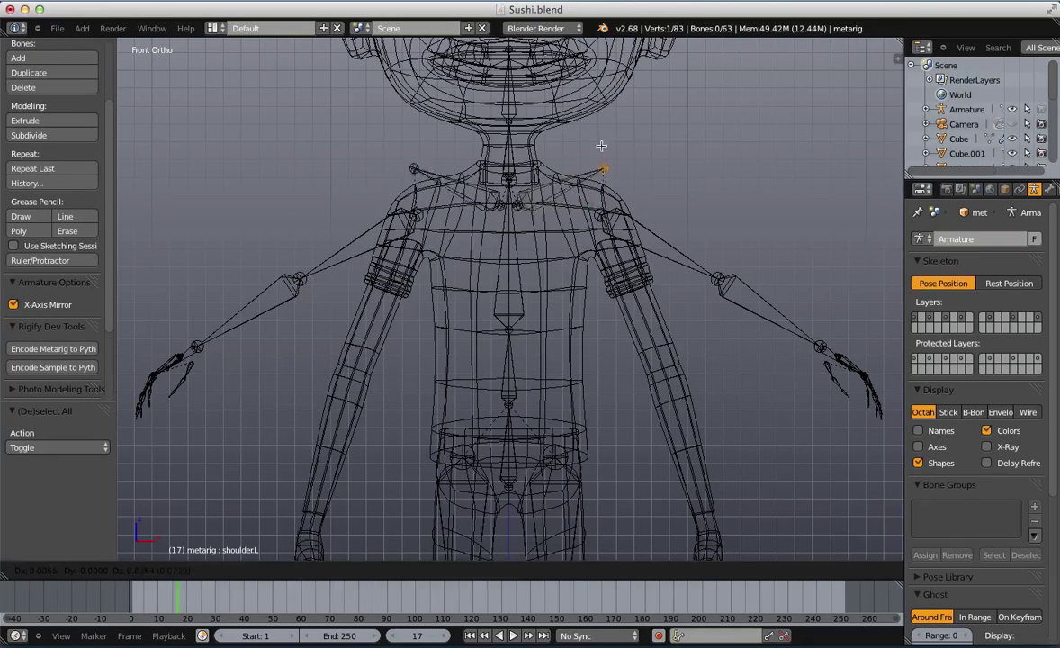
left_click(627, 199)
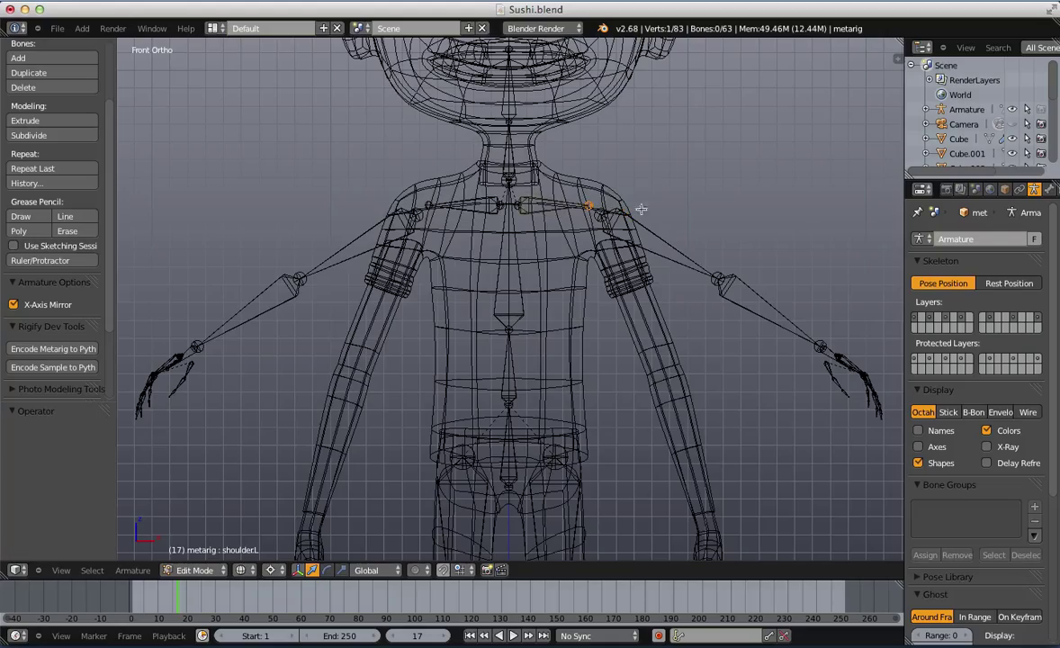
Select the metarig's torso, neck and arm bones, leaving out the legs, in the right side view
scroll(559, 196, "up", 2)
key("KP_3")
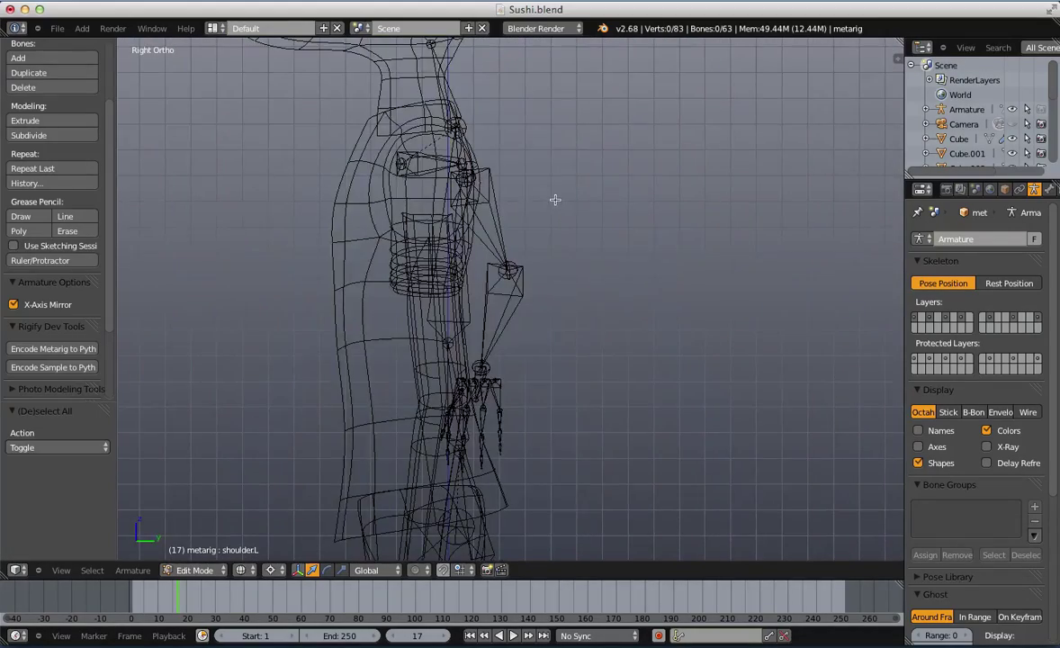
scroll(555, 198, "down", 5)
key("a")
key("a")
key("a")
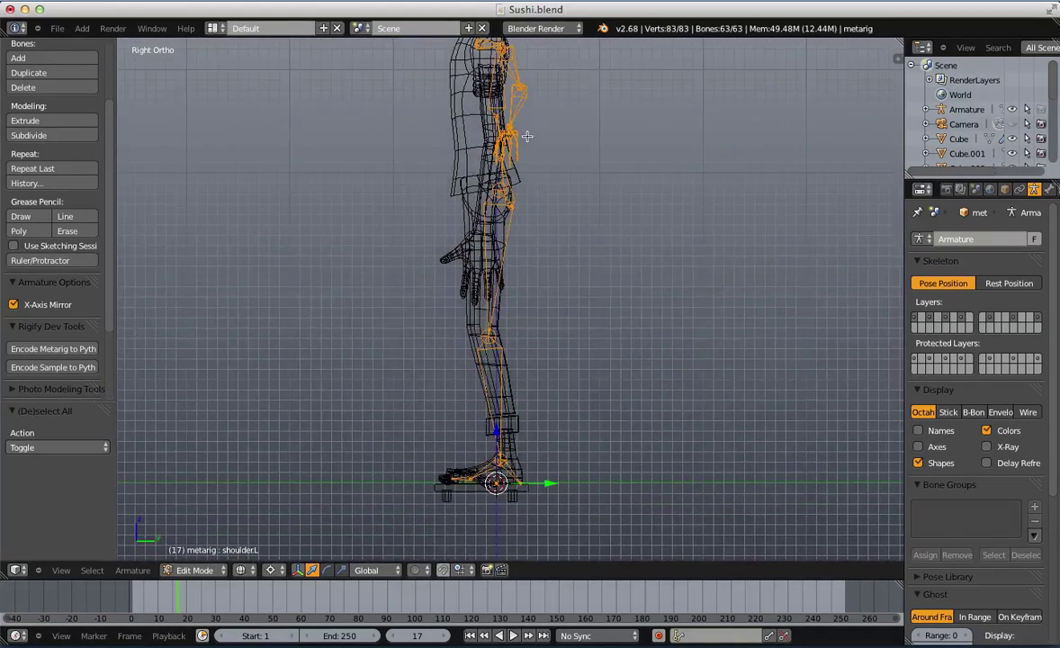
middle_click_drag(544, 195, 582, 372, "shift")
key("a")
key("b")
left_click_drag(661, 419, 370, 133)
scroll(452, 175, "up", 2)
middle_click_drag(507, 346, 436, 325, "shift")
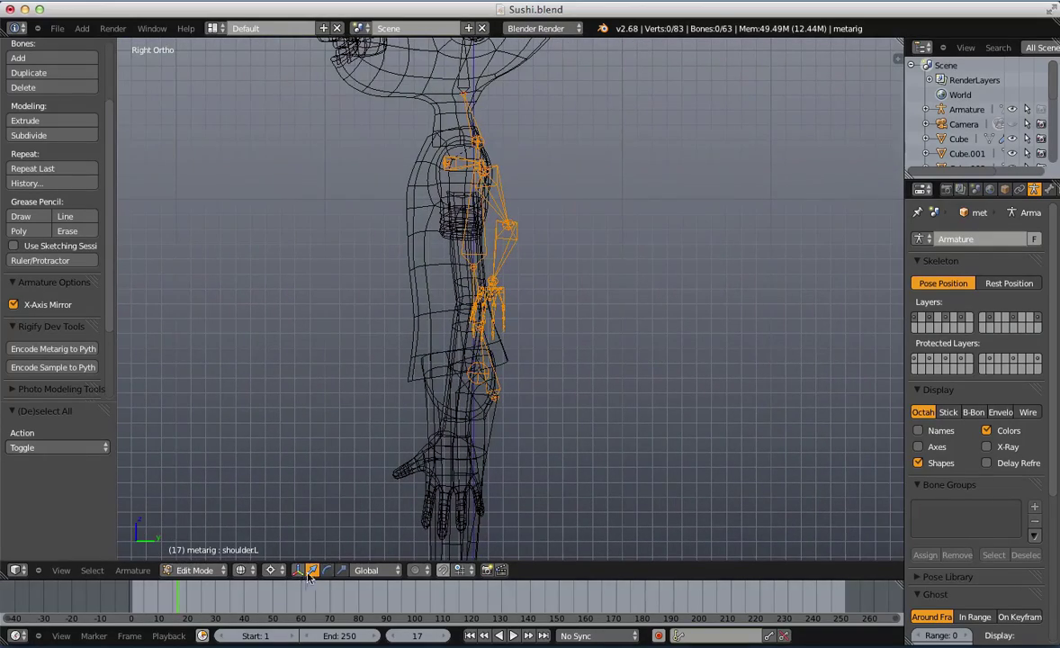
Set the pivot point to Median Point for the selected upper-body bones
scroll(333, 544, "down", 1)
left_click(306, 569)
scroll(443, 323, "down", 5)
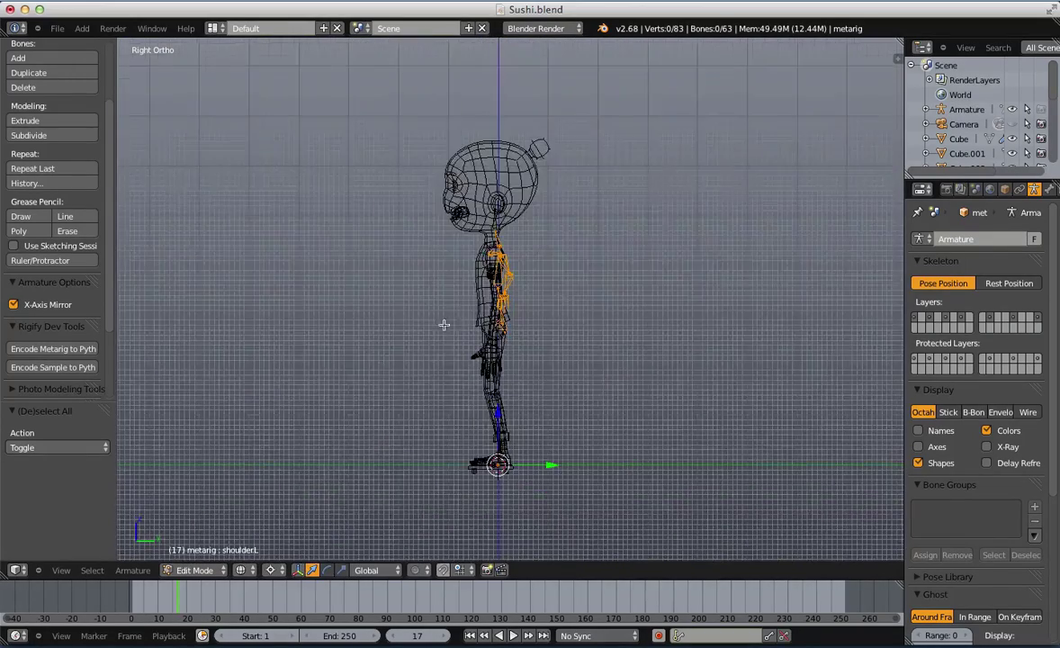
scroll(550, 426, "up", 2)
left_click(273, 570)
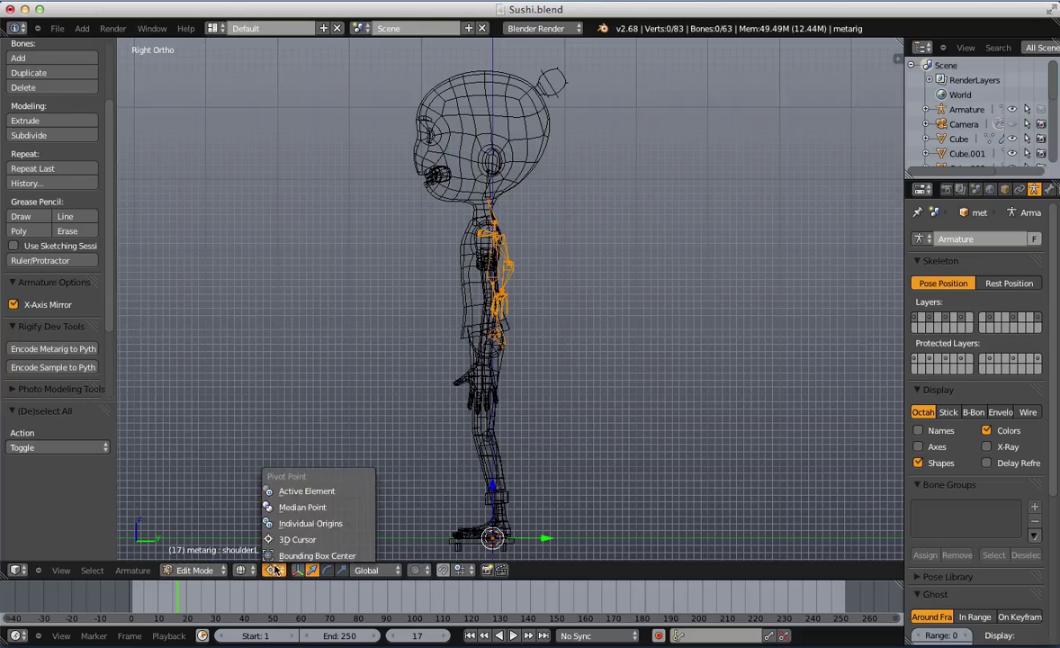
left_click(304, 508)
scroll(509, 299, "up", 5)
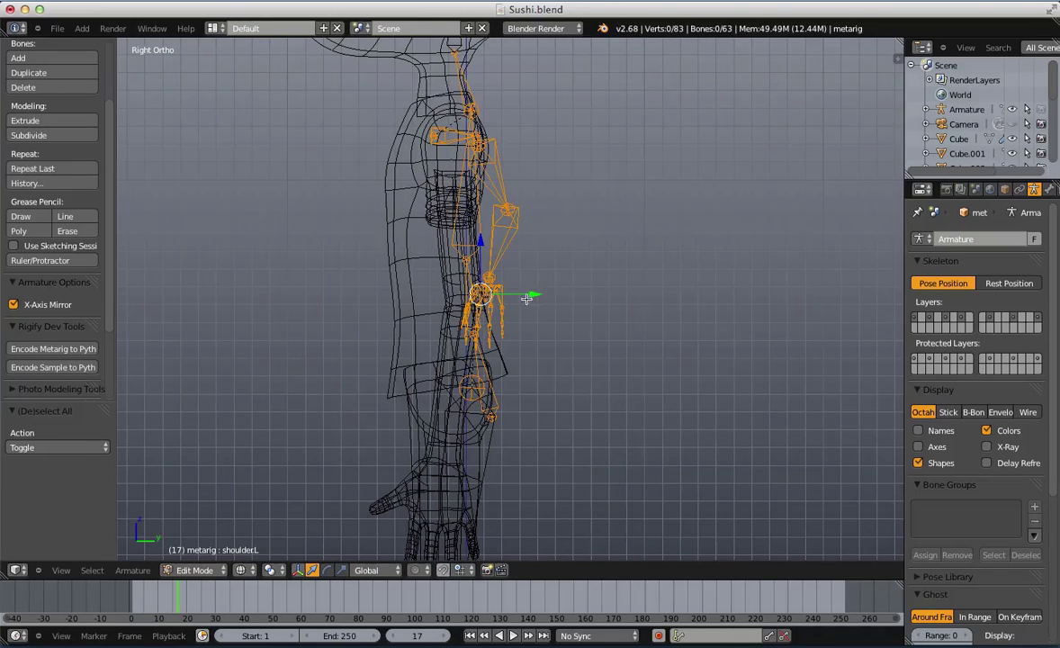
Move the selected upper-body bones along Y by about -0.144 to centre them in the torso, and check the fit from the front
left_click_drag(527, 299, 504, 297)
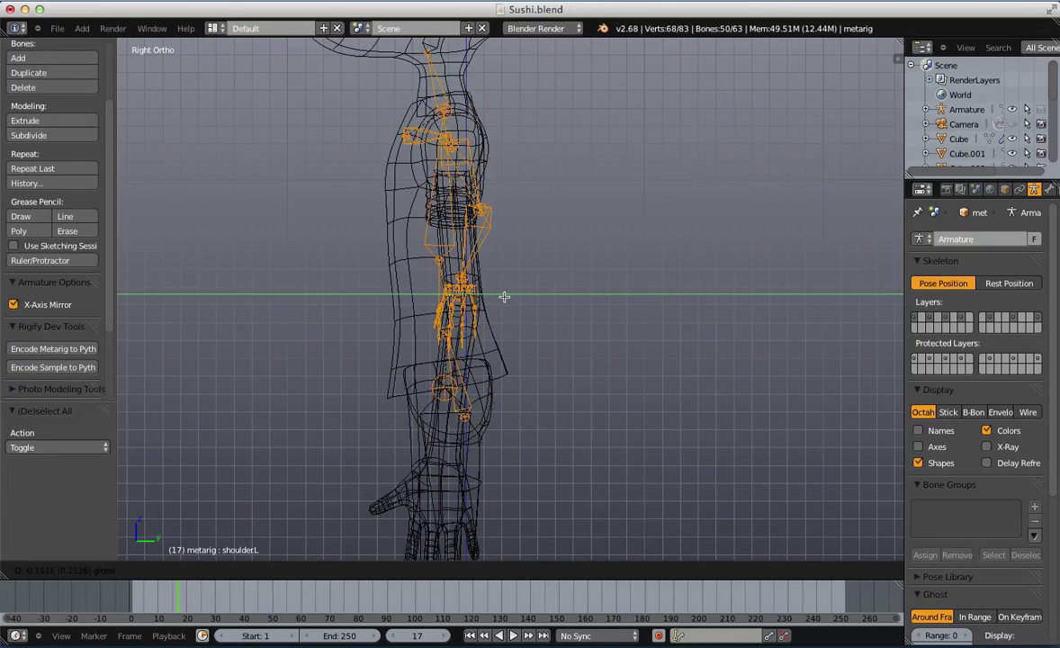
left_click(506, 298)
key("z")
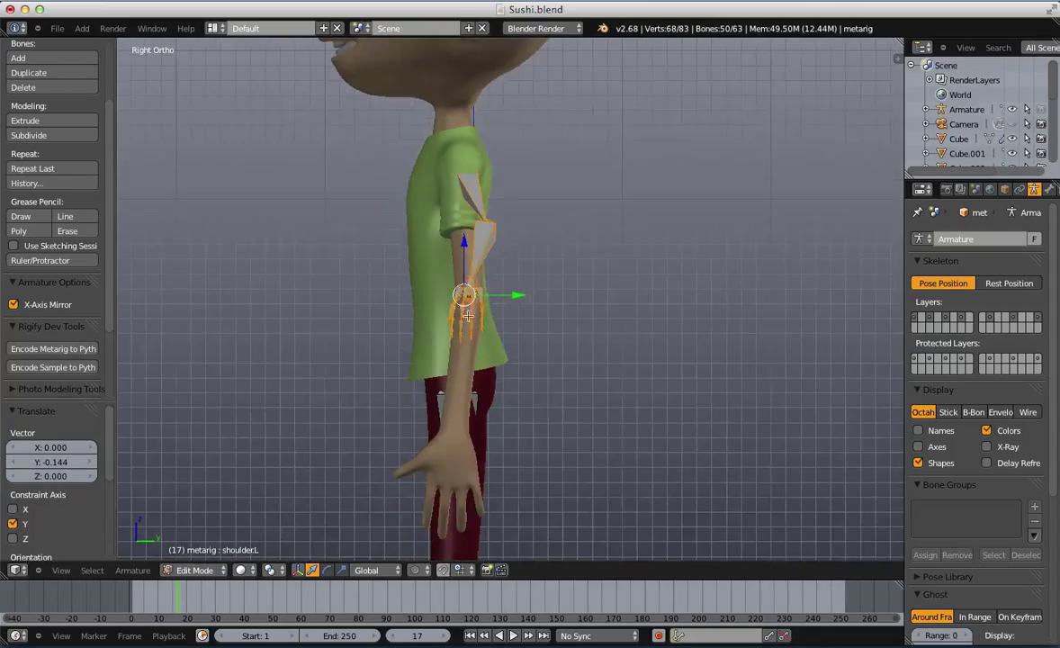
key("a")
mouse_move(506, 298)
middle_mouse_down()
mouse_move(533, 327)
mouse_move(551, 325)
middle_mouse_up()
key("z")
key("KP_1")
key("z")
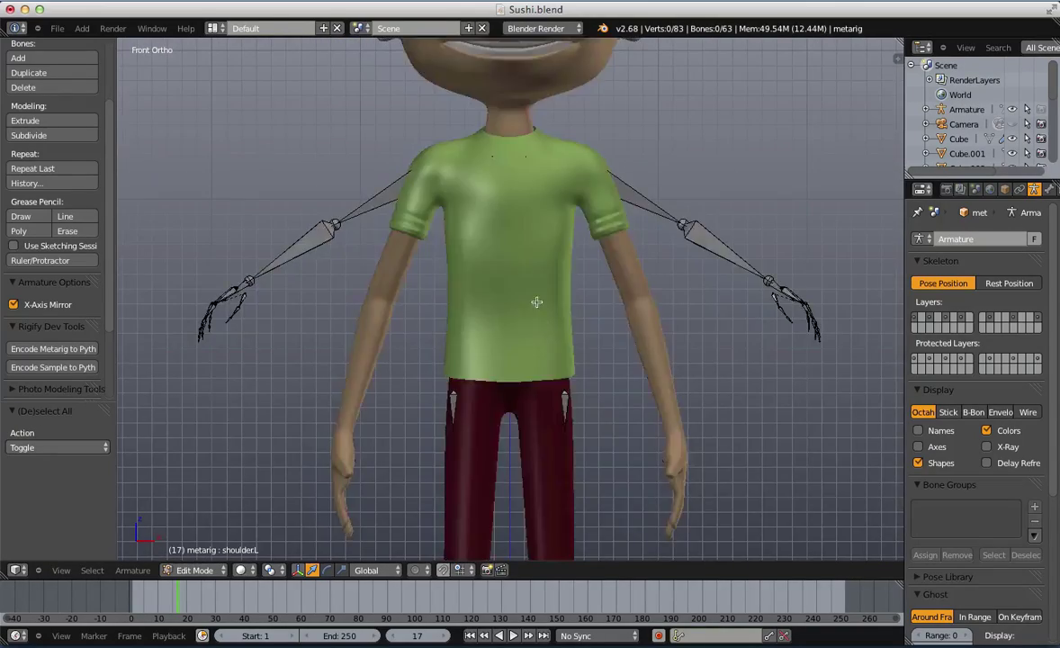
key("z")
Move the neck bone's tip back in side view so that it sits inside the mesh neck
scroll(538, 301, "up", 3)
scroll(537, 301, "up", 12, "shift")
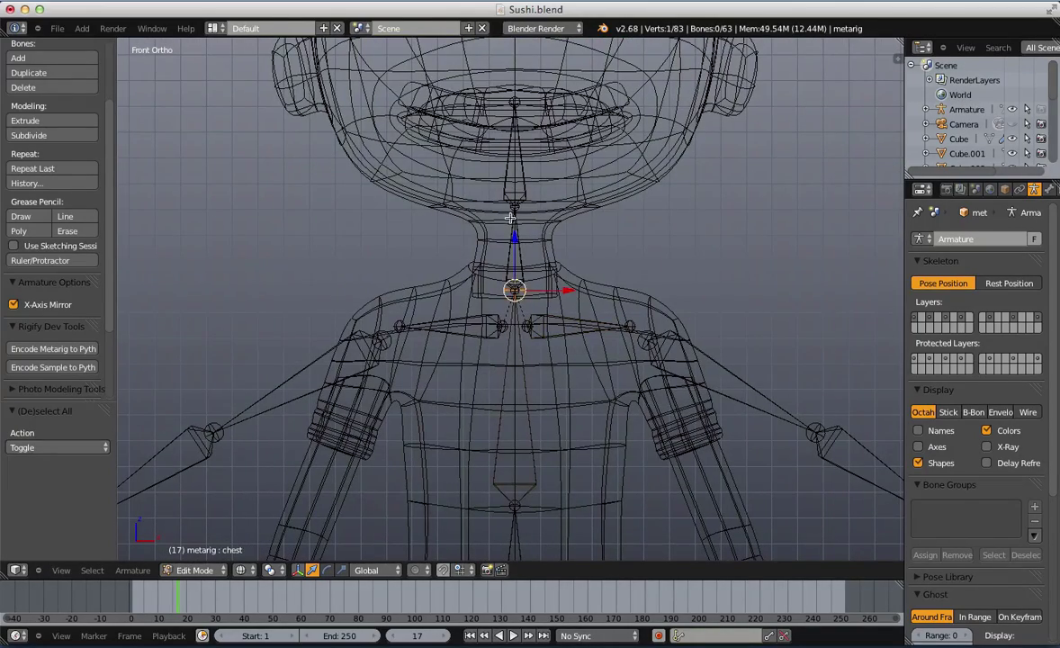
key("z")
key("KP_3")
key("z")
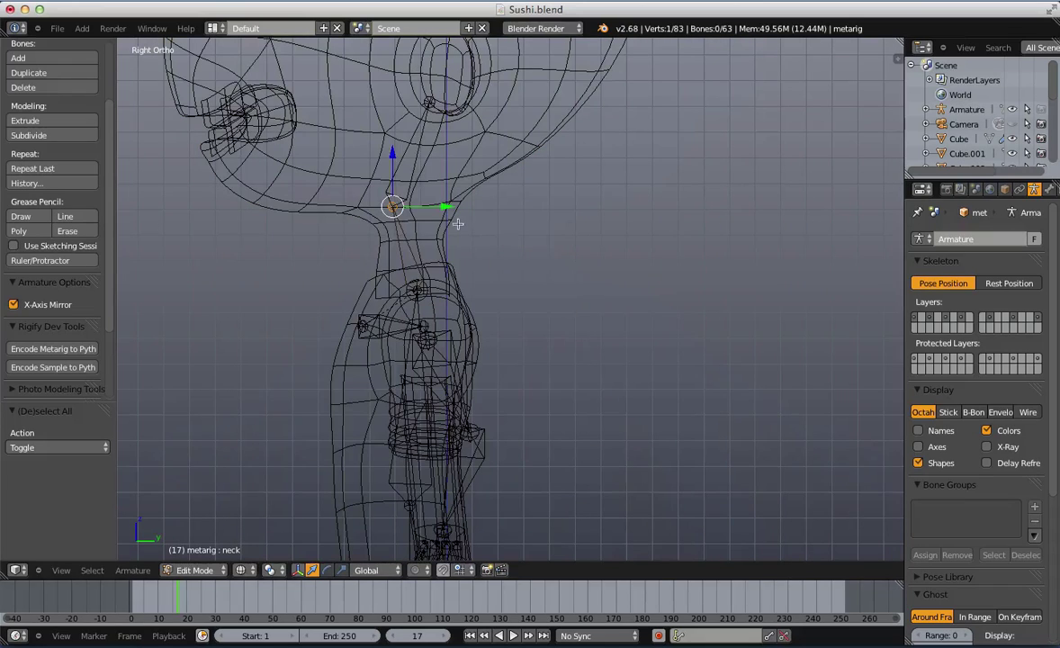
key("g")
left_click(474, 227)
Shift the joint between the chest and neck bones slightly back in side view
key("a")
key("b")
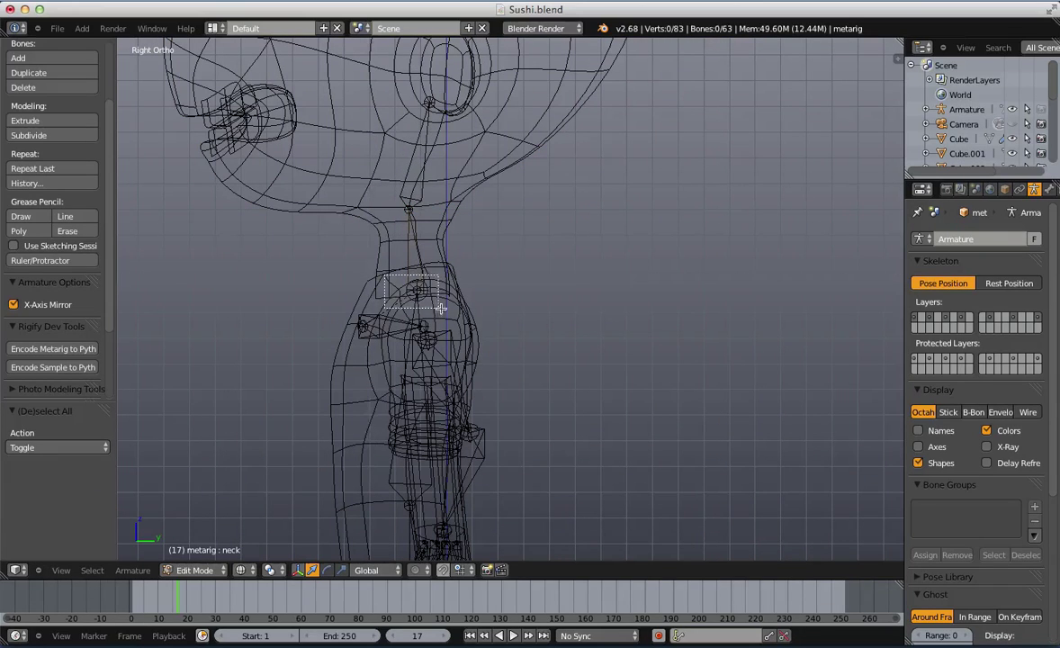
left_click_drag(461, 308, 465, 306)
key("a")
key("ctrl+z")
left_click_drag(459, 290, 466, 292)
key("a")
Extend the head bone by moving its tip up to the top of the skull in side view
middle_click_drag(409, 110, 443, 239, "shift")
right_click(459, 226)
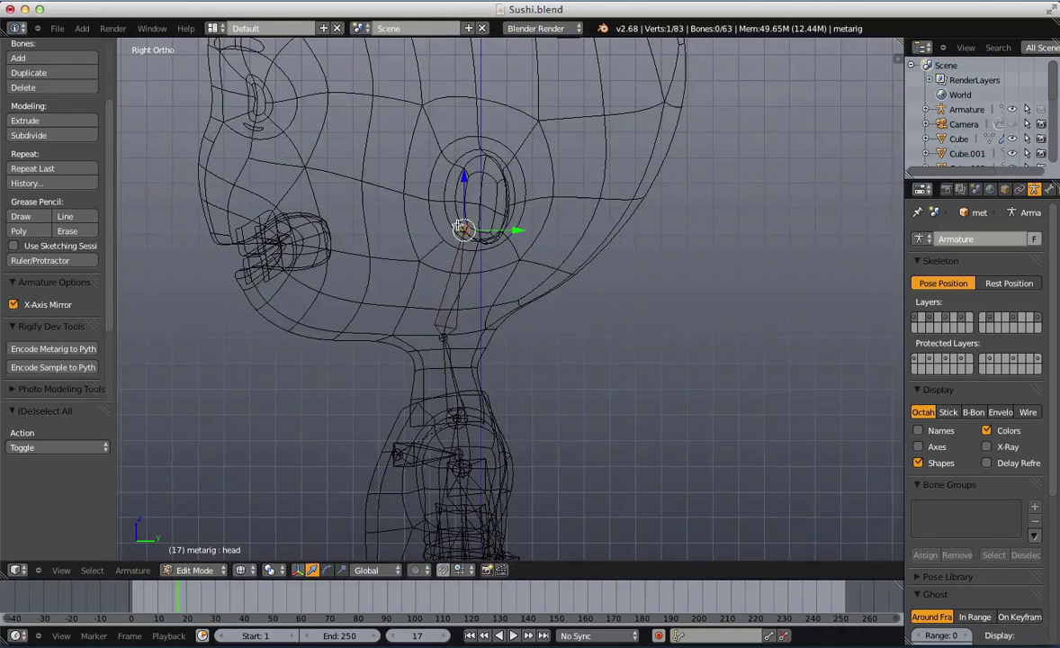
scroll(461, 227, "down", 3)
key("g")
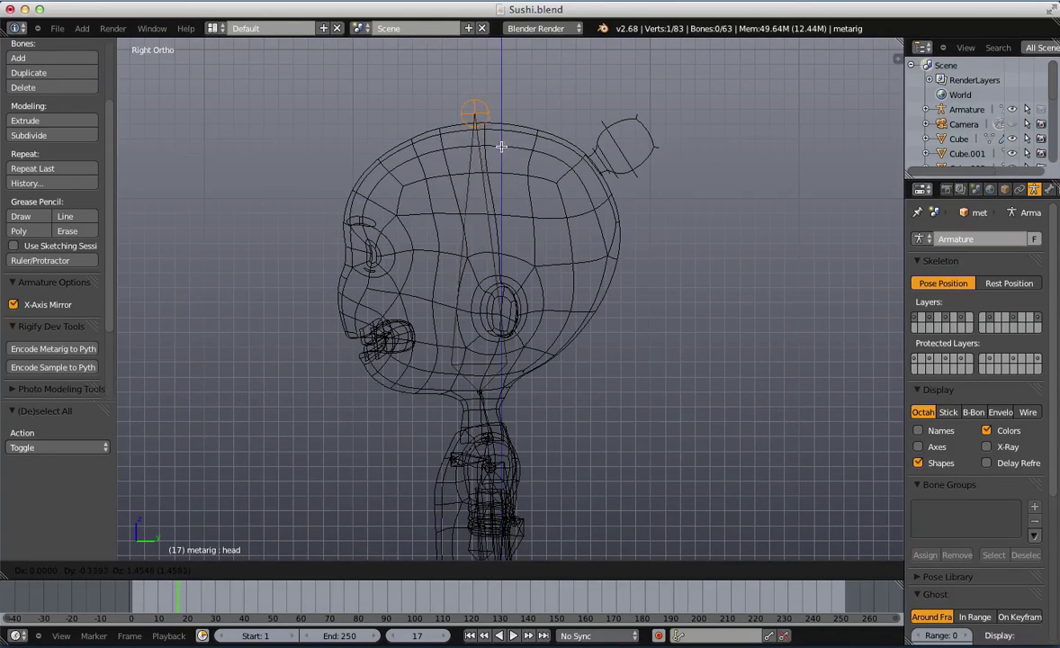
left_click(495, 142)
key("a")
Raise the left shoulder bone slightly and rotate it about 7° in front view to follow the slope of the shoulder
scroll(443, 215, "down", 2)
key("z")
mouse_move(443, 215)
middle_mouse_down()
mouse_move(552, 232)
mouse_move(528, 279)
middle_mouse_up()
key("z")
key("KP_1")
scroll(572, 455, "up", 4)
middle_click_drag(575, 468, 511, 215, "shift")
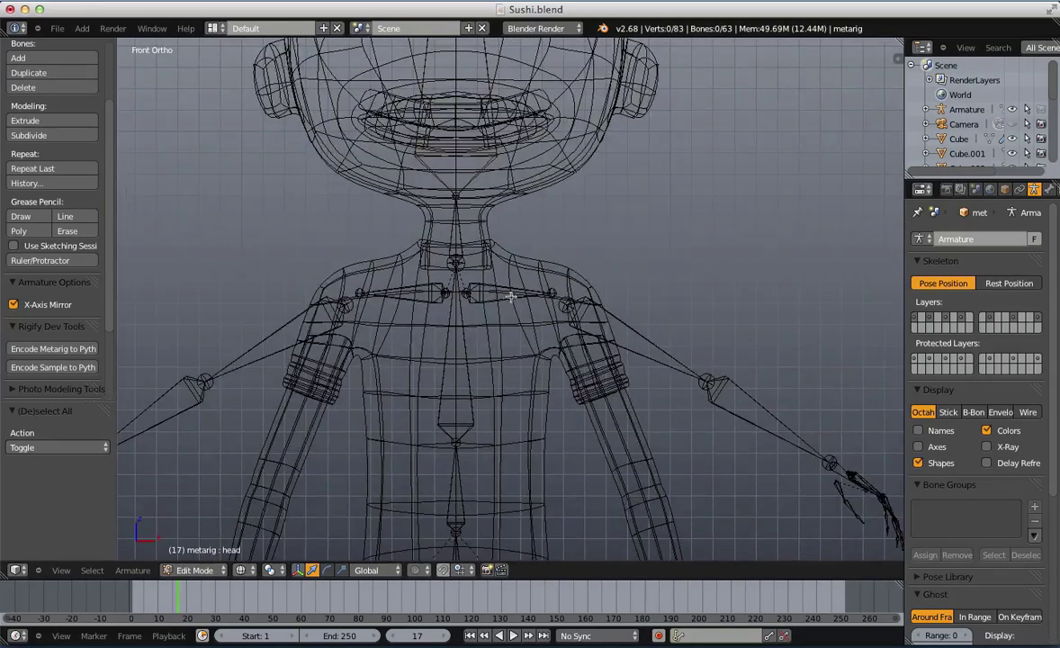
scroll(486, 235, "up", 2)
key("b")
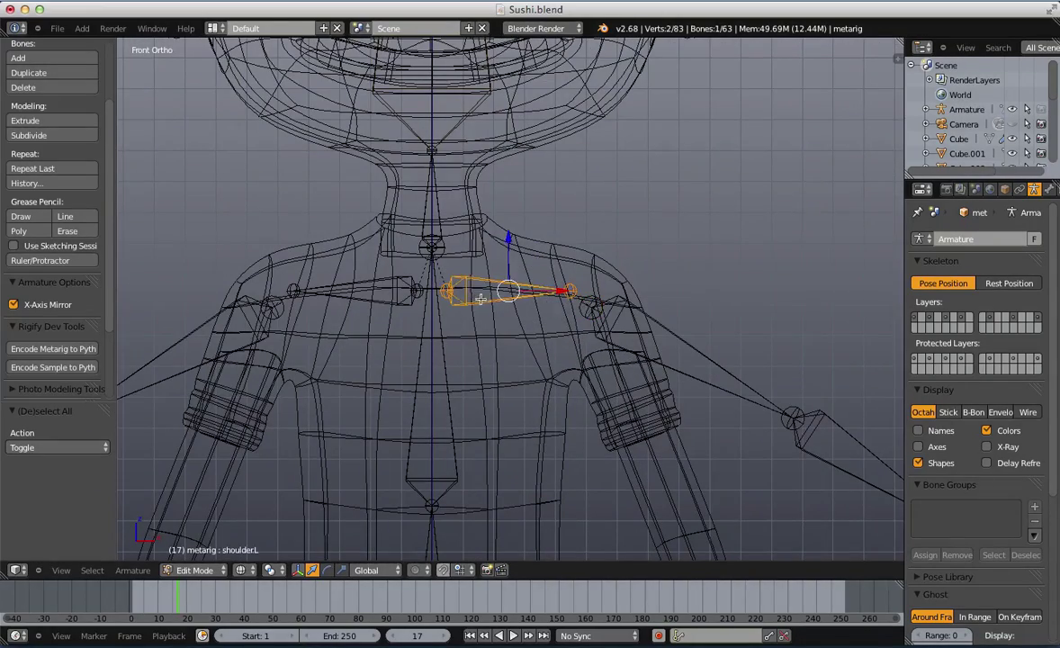
key("g")
left_click(480, 285)
key("r")
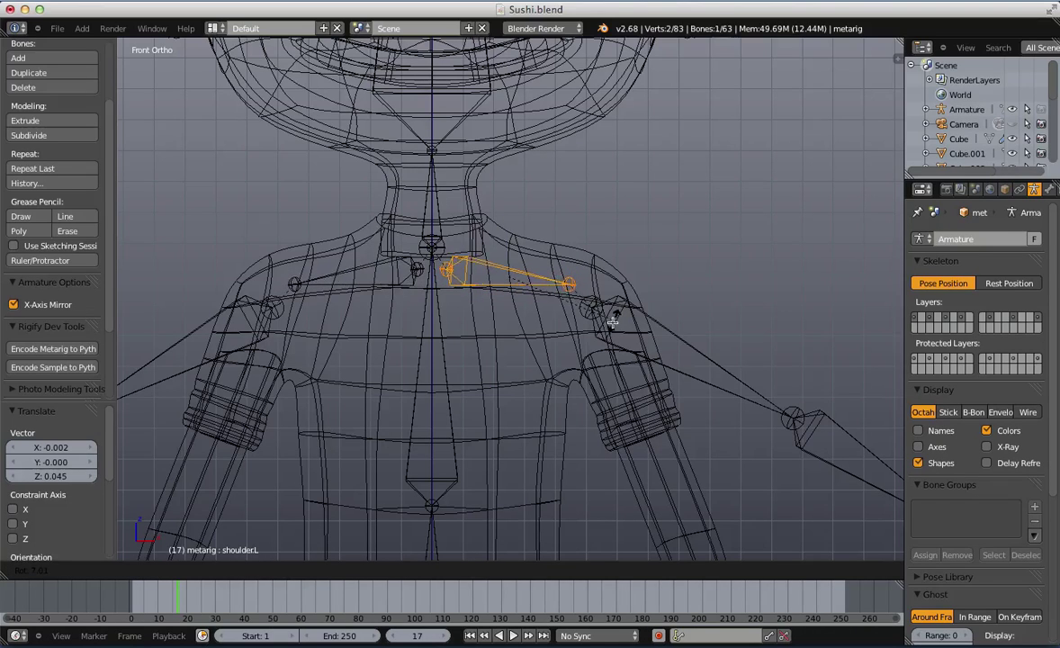
left_click(613, 318)
key("g")
left_click(612, 325)
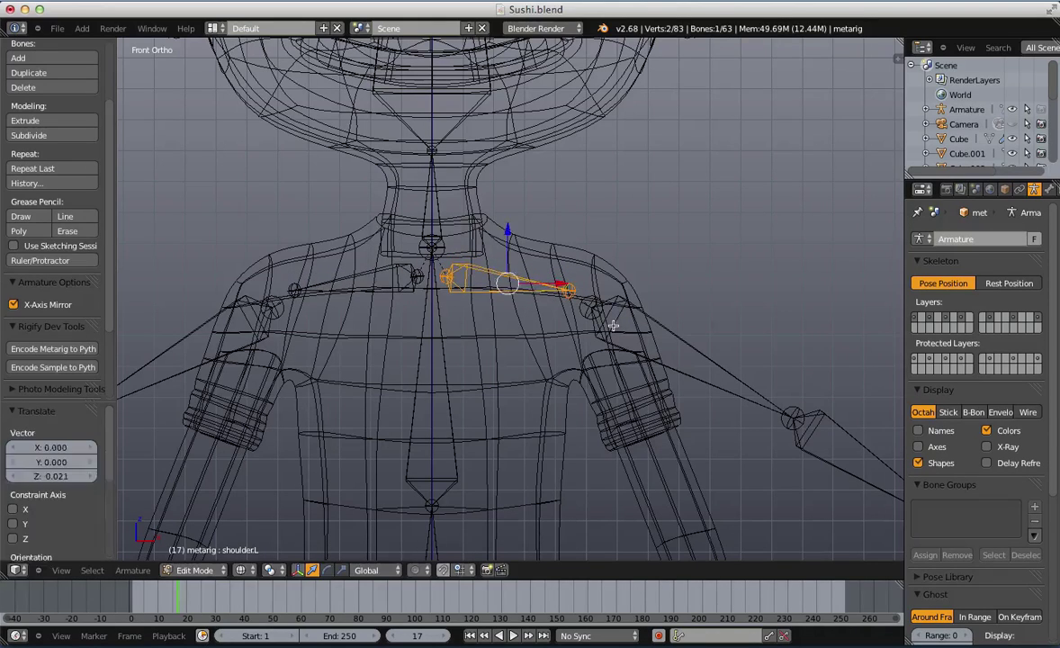
Move the base of the left upper arm bone up and inward to the end of the shoulder bone
key("a")
right_click(580, 308)
key("g")
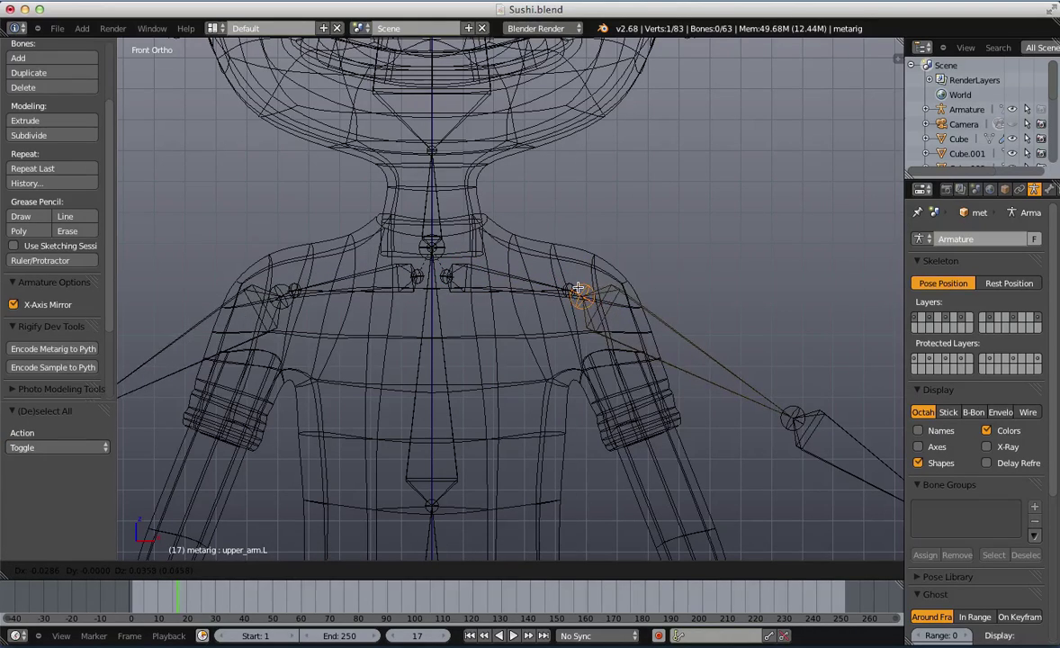
left_click(578, 288)
key("a")
Rotate the left forearm and hand bones by about 42.2° and move them in and down toward the mesh arm
scroll(663, 377, "down", 3)
middle_click_drag(663, 376, 600, 178, "shift")
scroll(605, 295, "up", 1)
left_click(508, 196)
key("a")
scroll(576, 234, "down", 1)
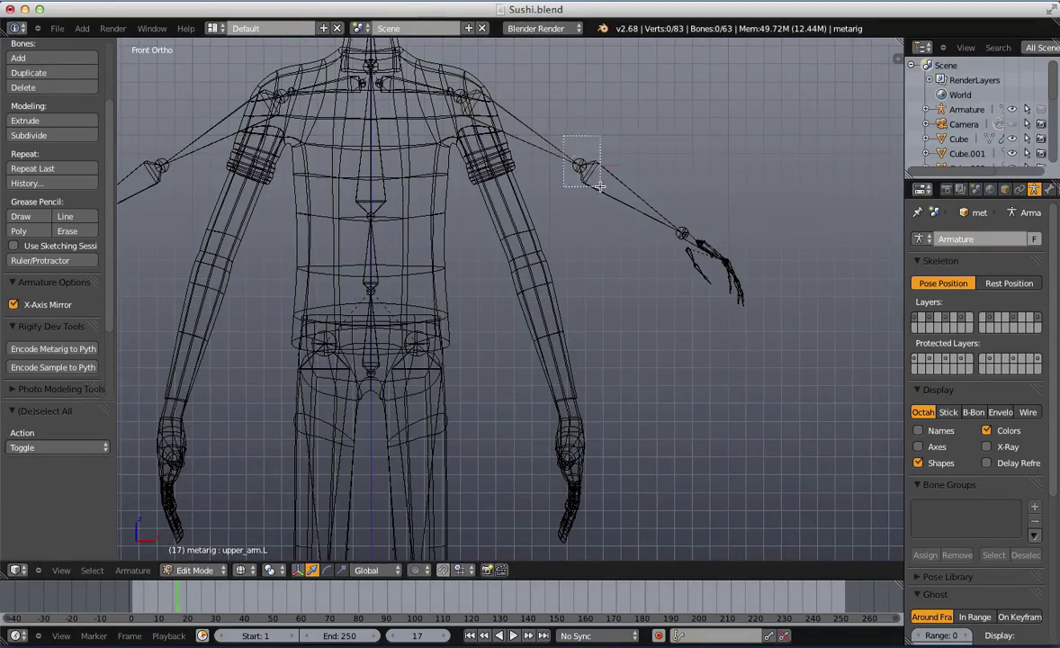
left_click(585, 166)
key("ctrl+l")
key("r")
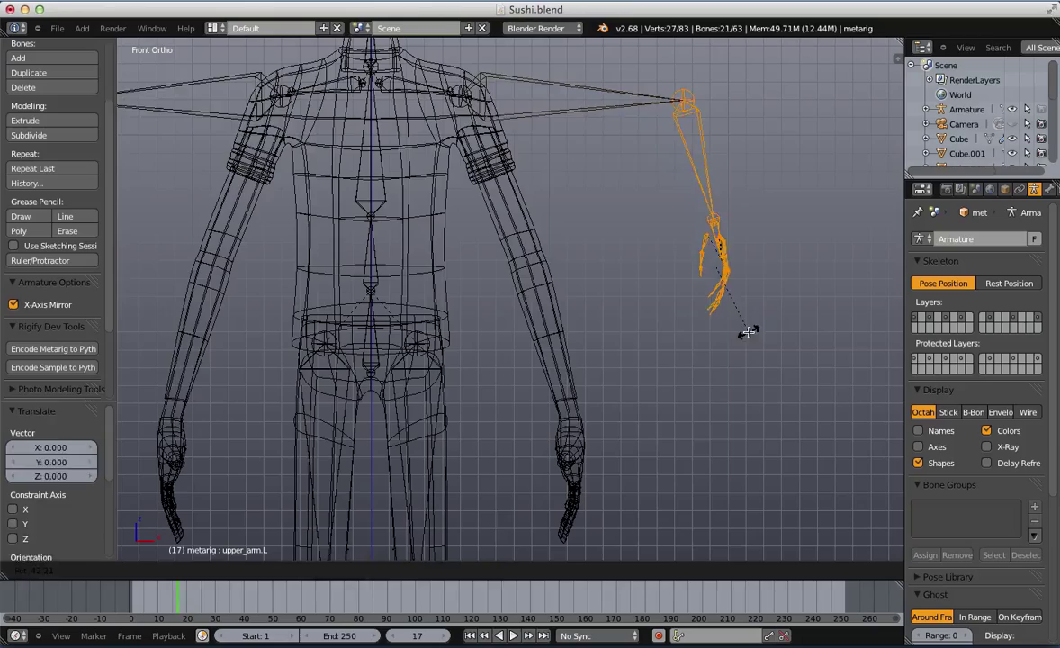
left_click(657, 393)
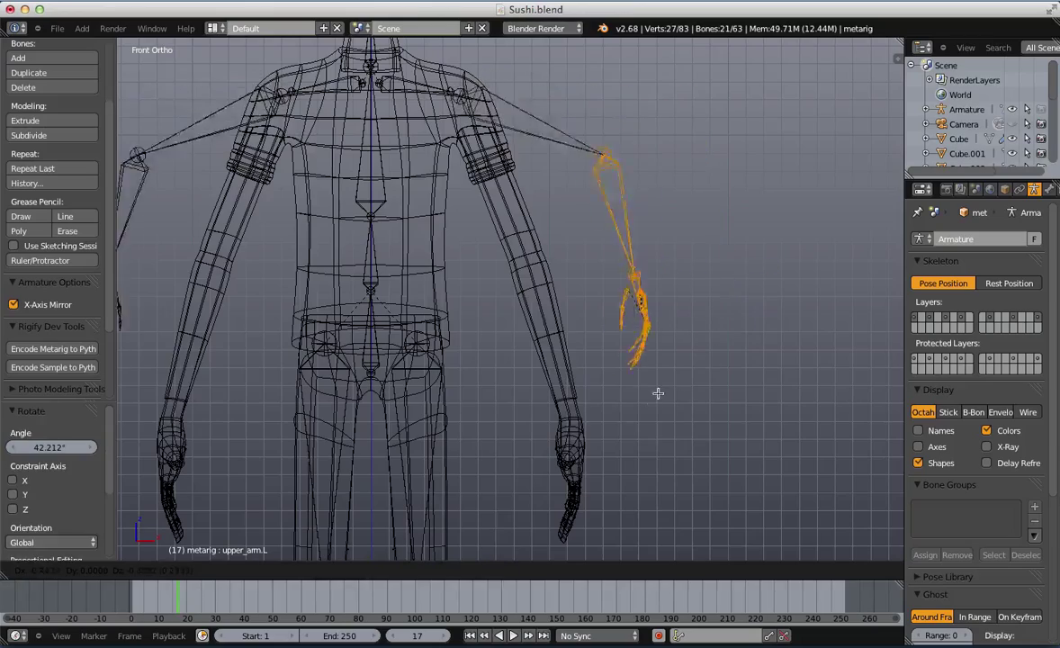
left_click(593, 484)
Examine the elbow's edge loops on the body mesh, and return to editing the metarig's bones
key("z")
scroll(621, 360, "up", 4)
key("Tab")
right_click(601, 280)
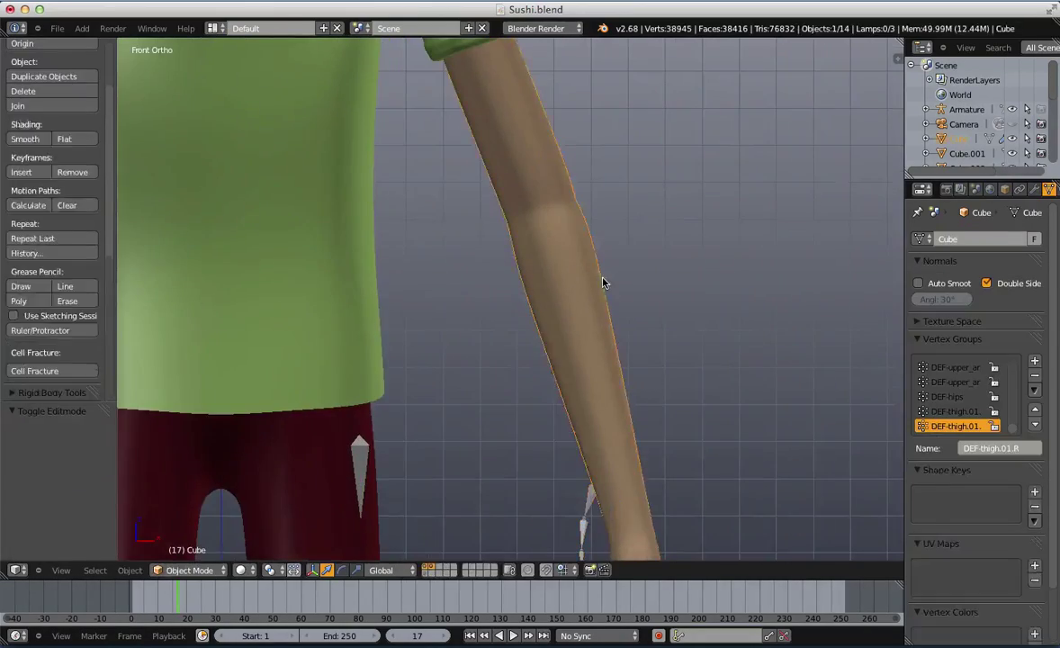
key("Tab")
middle_click_drag(603, 281, 437, 144)
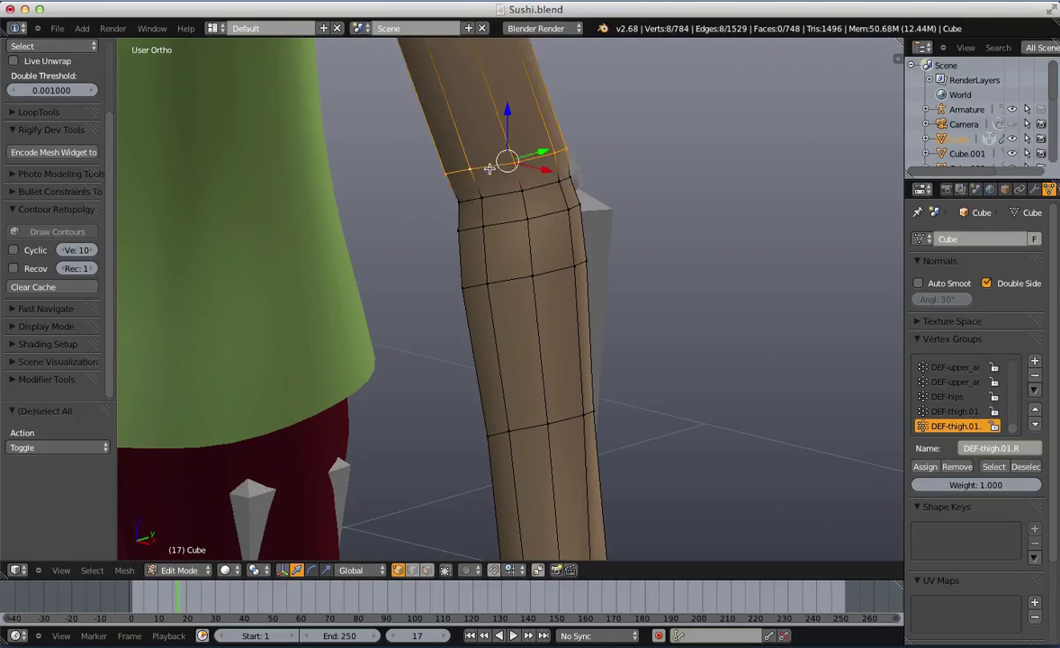
right_click(503, 216, "alt+shift")
scroll(576, 263, "down", 6)
mouse_move(586, 270)
middle_mouse_down()
mouse_move(325, 281)
mouse_move(547, 282)
mouse_move(519, 281)
mouse_move(530, 280)
mouse_move(593, 305)
middle_mouse_up()
key("Tab")
right_click(545, 280)
key("z")
key("Tab")
Move the selected forearm and hand bones so the elbow joint sits at the mesh elbow, and deselect them
key("g")
left_click(511, 298)
key("z")
key("z")
key("KP_1")
key("a")
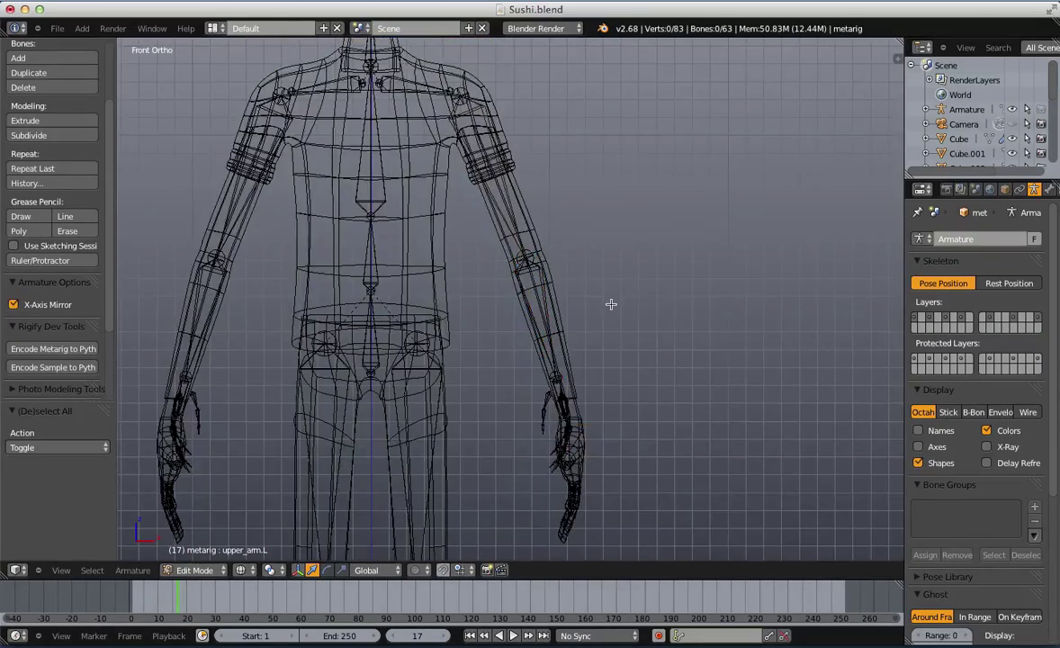
Fine-tune the position of the left elbow joint in front view
scroll(609, 304, "up", 6)
scroll(609, 303, "down", 3)
left_click_drag(530, 243, 550, 262)
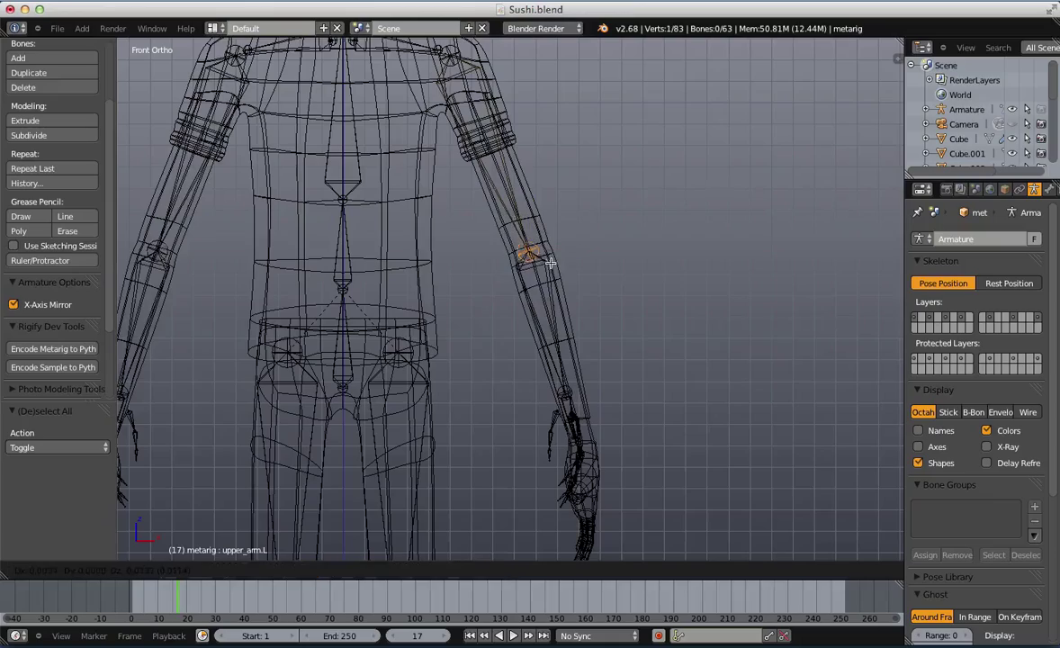
key("g")
left_click(551, 264)
Move the left hand and finger bones down onto the mesh hand in front view, and check the fit from the side
key("z")
middle_click_drag(552, 265, 486, 183, "shift")
key("z")
key("a")
scroll(532, 247, "up", 2)
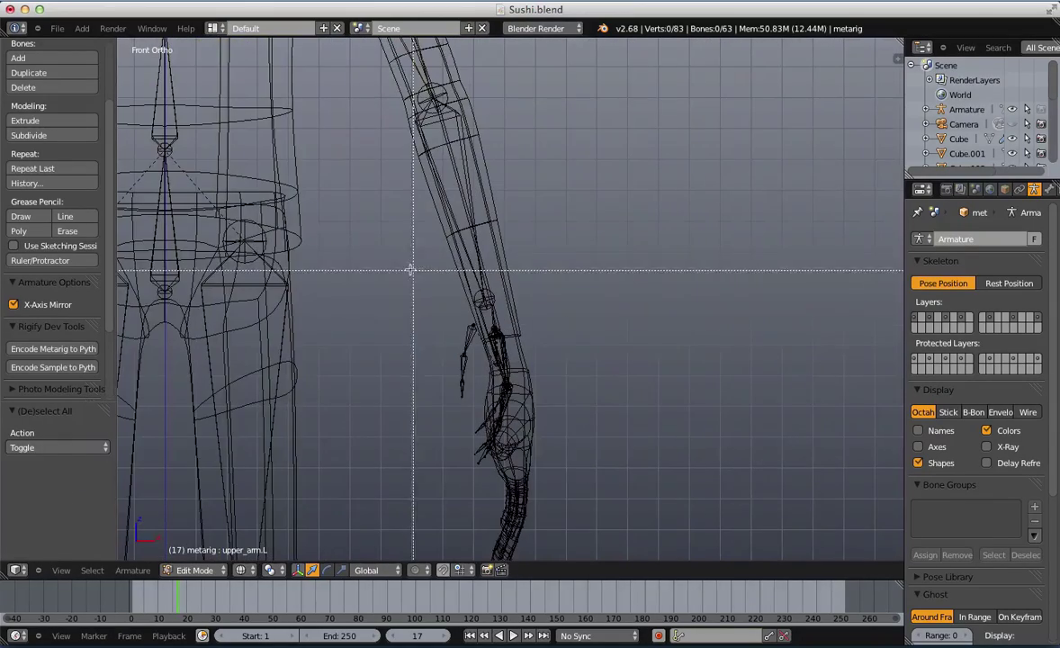
left_click_drag(414, 270, 547, 473)
scroll(542, 419, "up", 1)
middle_click_drag(542, 419, 572, 223, "shift")
key("g")
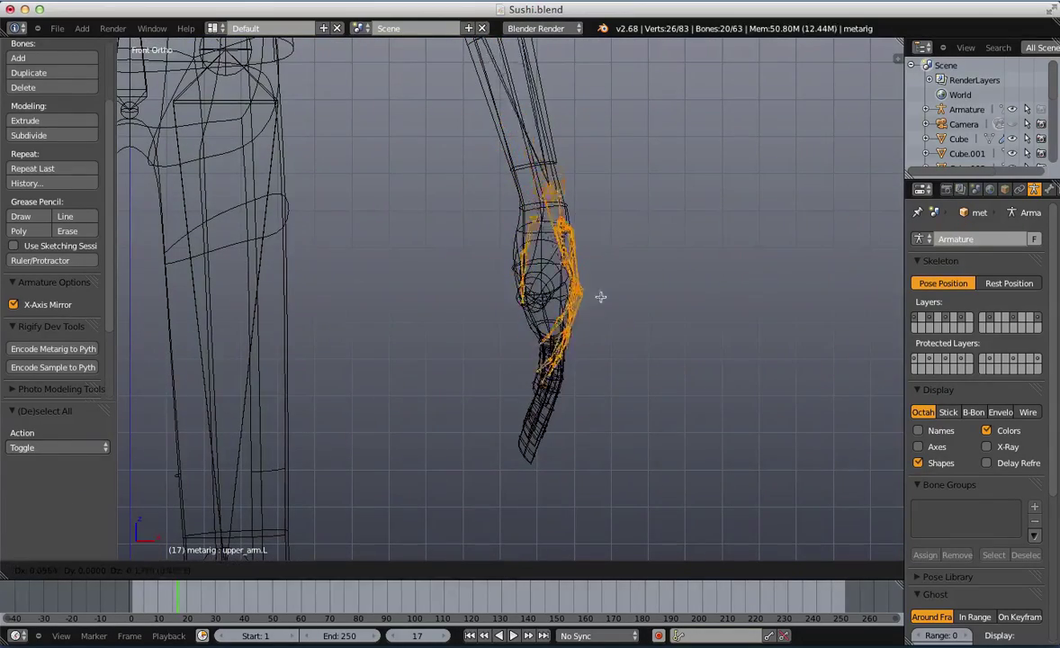
left_click(593, 318)
key("z")
key("a")
scroll(684, 320, "down", 3)
middle_click_drag(703, 321, 508, 331)
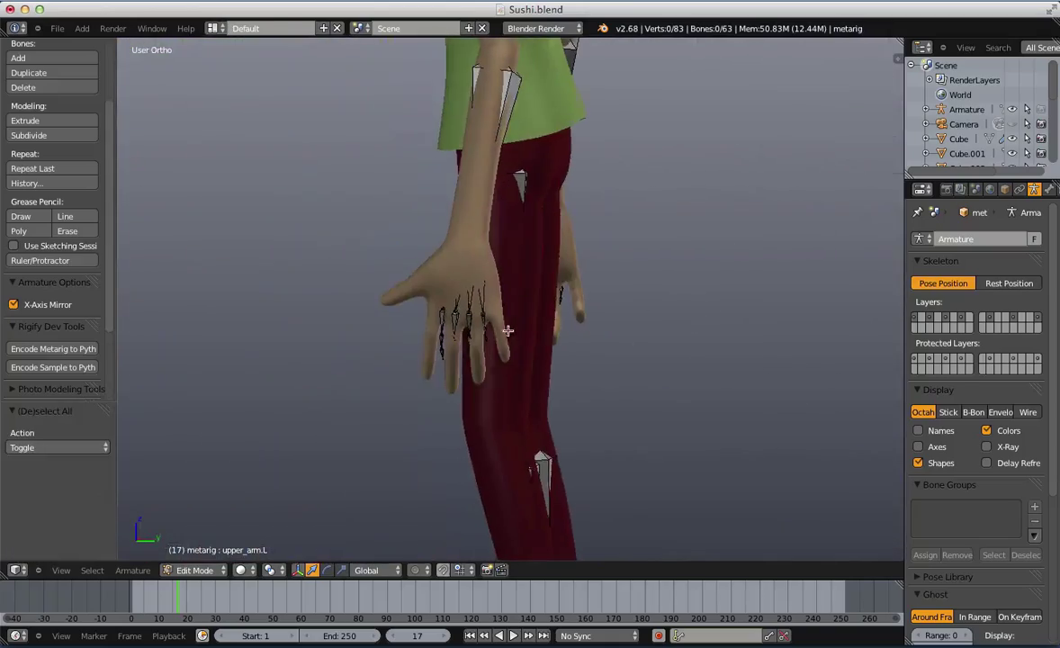
Shift the left shin and foot bones sideways along X in front view to line up with the mesh leg, and deselect them
key("KP_1")
key("Tab")
scroll(508, 424, "up", 1)
key("Tab")
key("z")
scroll(549, 301, "up", 3)
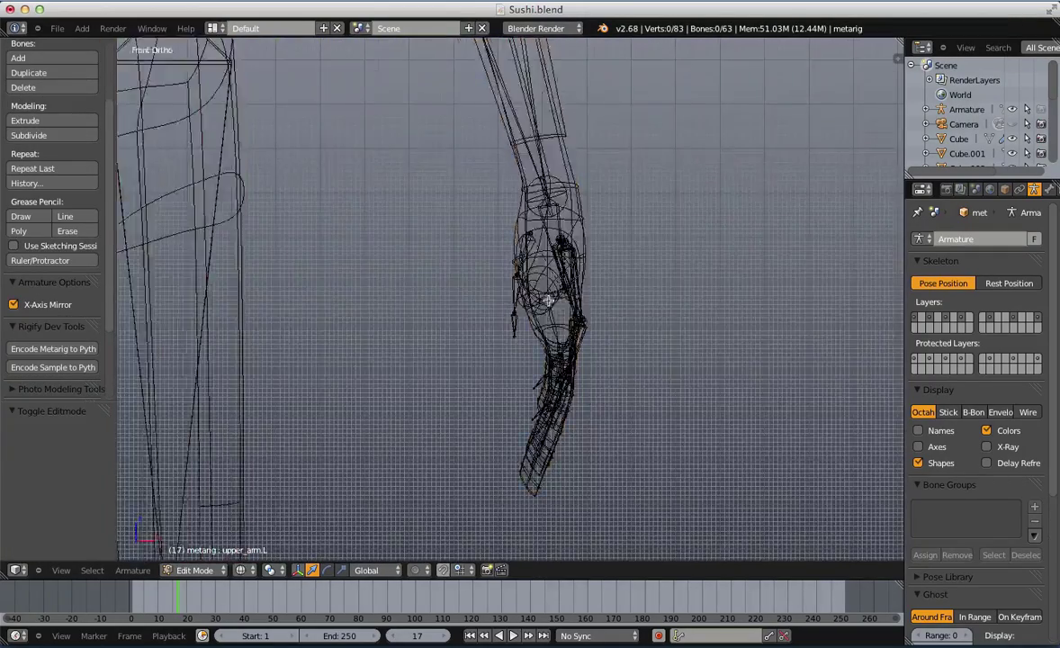
key("z")
scroll(479, 321, "down", 6)
middle_click_drag(454, 337, 532, 220, "shift")
key("z")
scroll(469, 251, "up", 2)
key("a")
key("a")
scroll(457, 280, "down", 1)
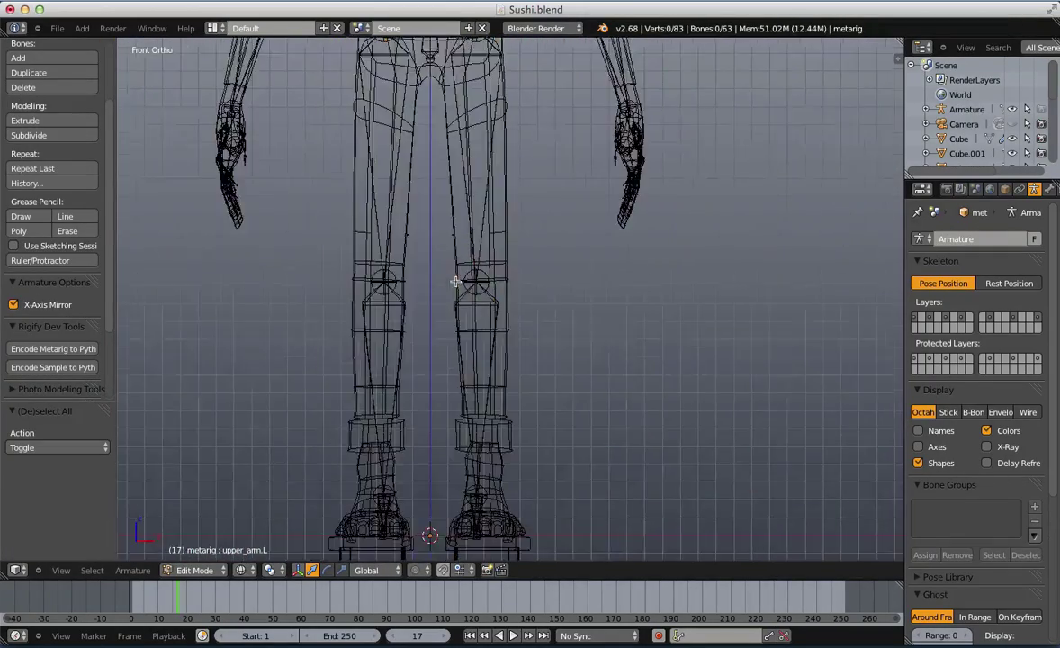
middle_click_drag(457, 282, 484, 206, "shift")
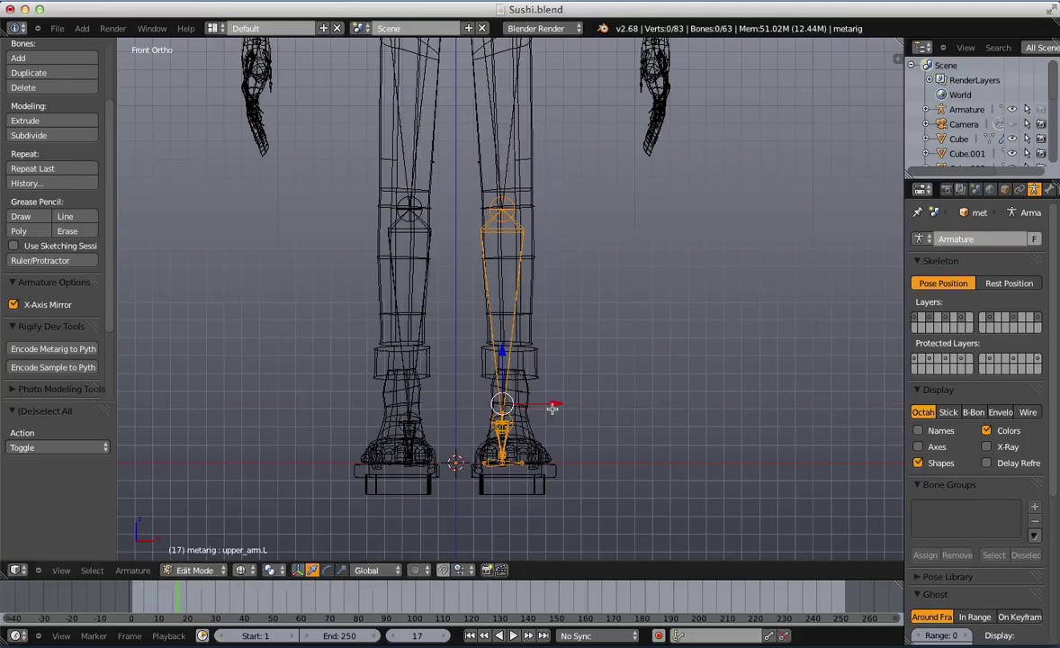
left_click_drag(553, 408, 561, 409)
key("a")
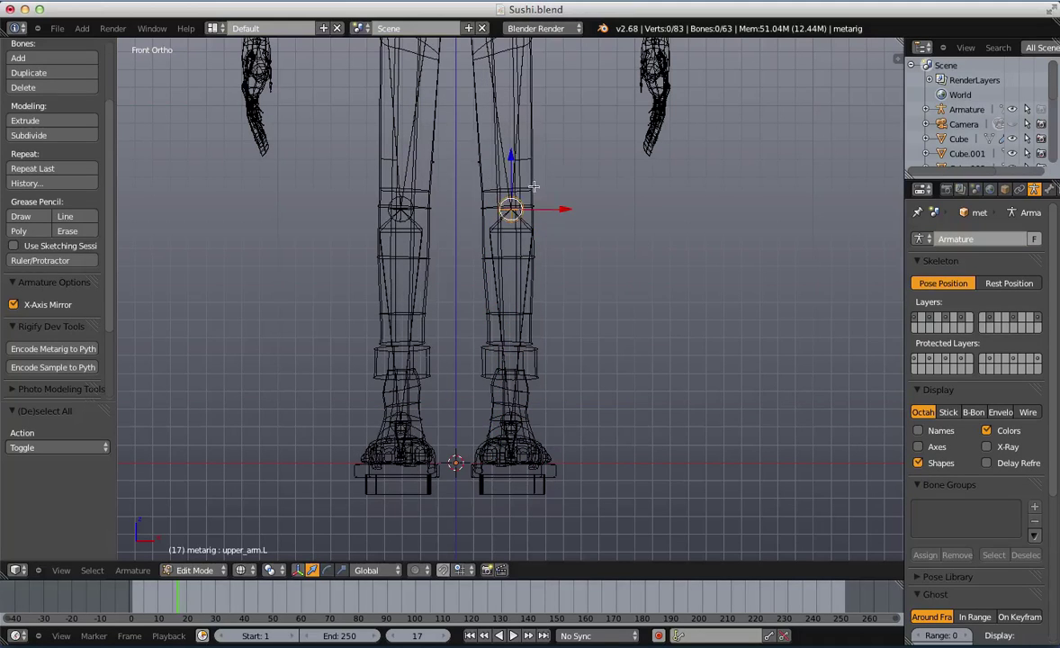
Raise the left knee joint about 0.078 along Z in front view and adjust its placement at the mesh knee in side view
left_click_drag(510, 165, 516, 150)
key("z")
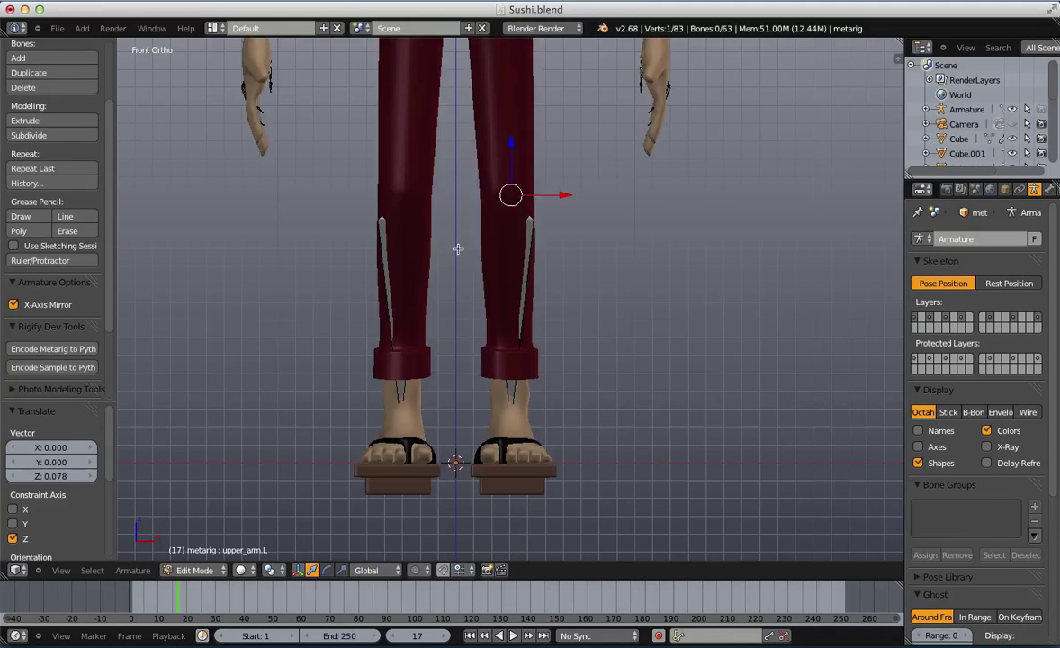
key("z")
key("KP_3")
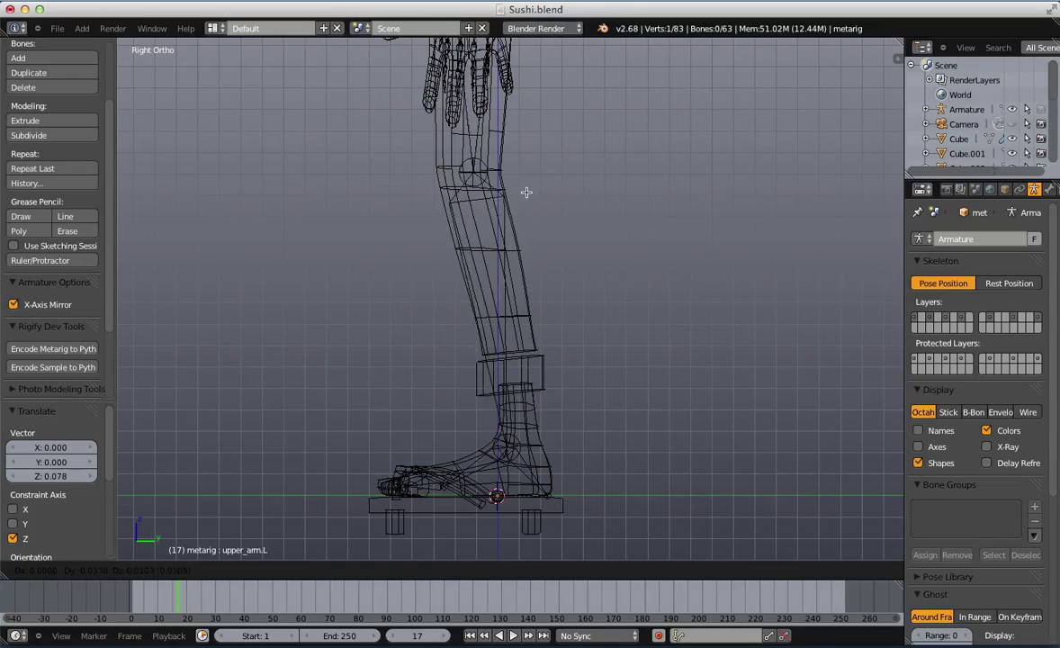
Select the foot, toe and heel bones in side view and move them slightly back along Y to fit the mesh foot
key("z")
middle_click_drag(525, 446, 506, 357, "shift")
key("z")
key("a")
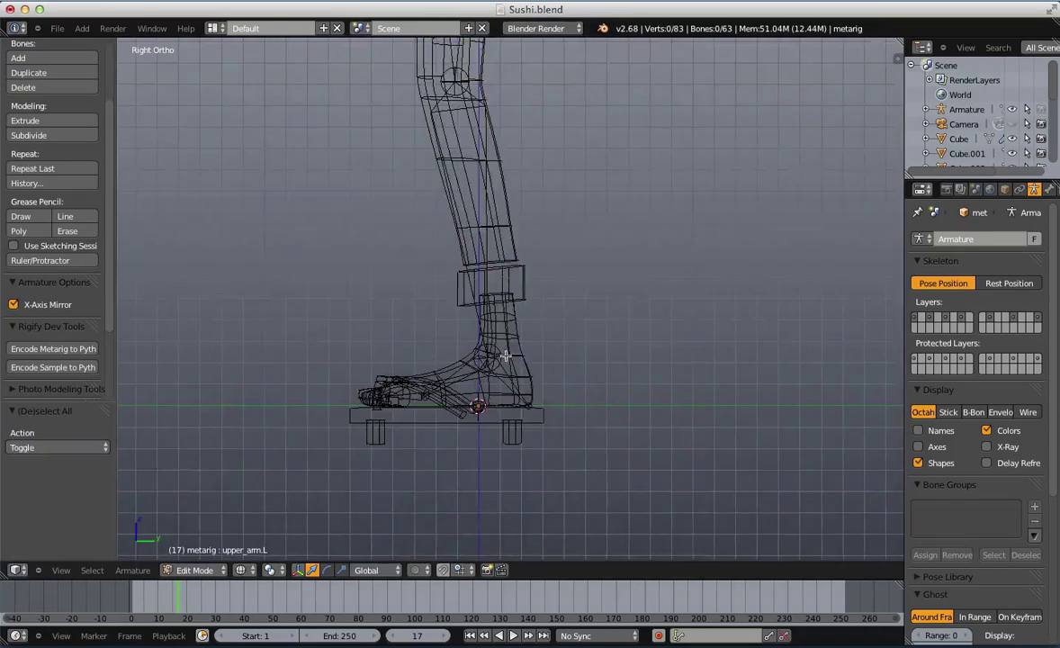
scroll(504, 358, "up", 2)
mouse_move(267, 352)
left_mouse_down("ctrl")
mouse_move(286, 355)
mouse_move(270, 346)
left_mouse_up("ctrl")
scroll(526, 357, "up", 3)
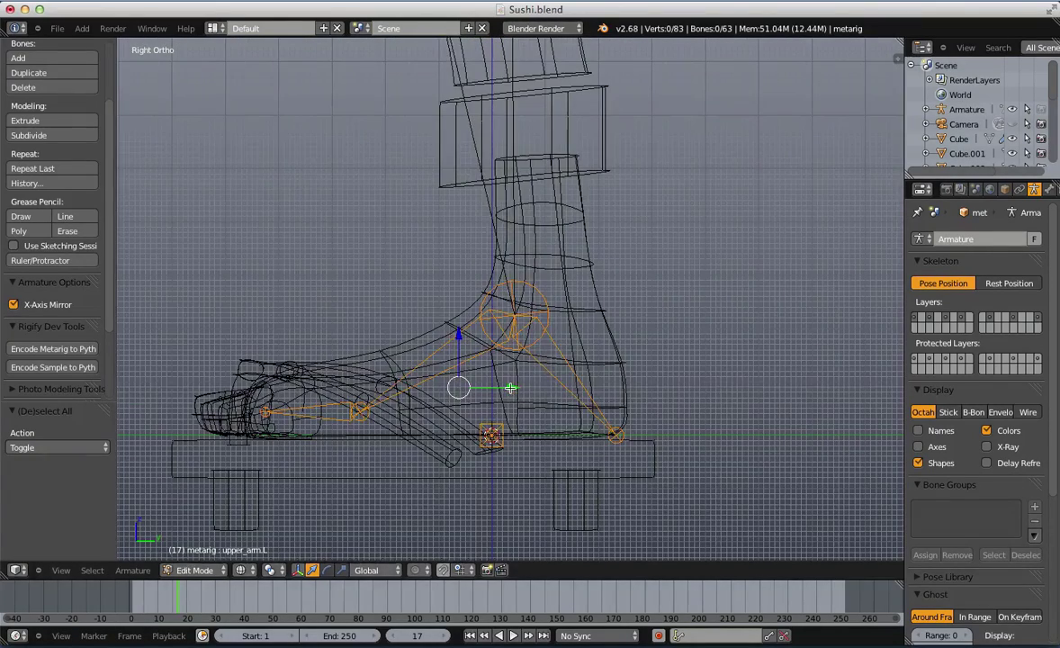
left_click_drag(510, 388, 520, 390)
Select the edge loop across the ball of the foot on the body mesh and shift it slightly along Y
key("Tab")
right_click(409, 352)
key("Tab")
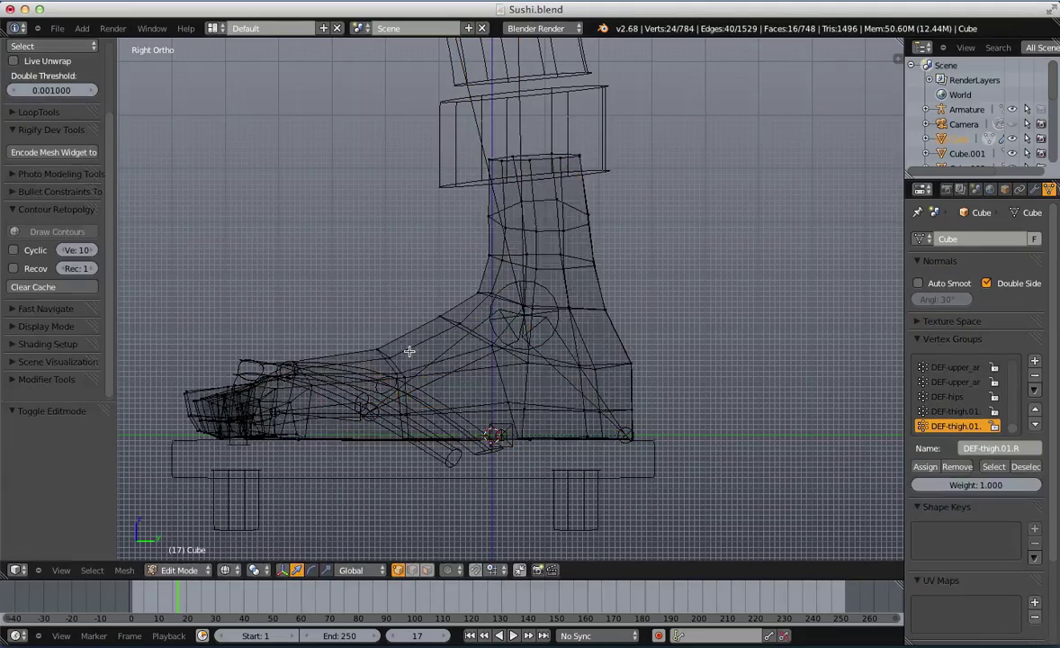
key("z")
middle_click_drag(398, 383, 389, 429)
scroll(390, 429, "up", 2)
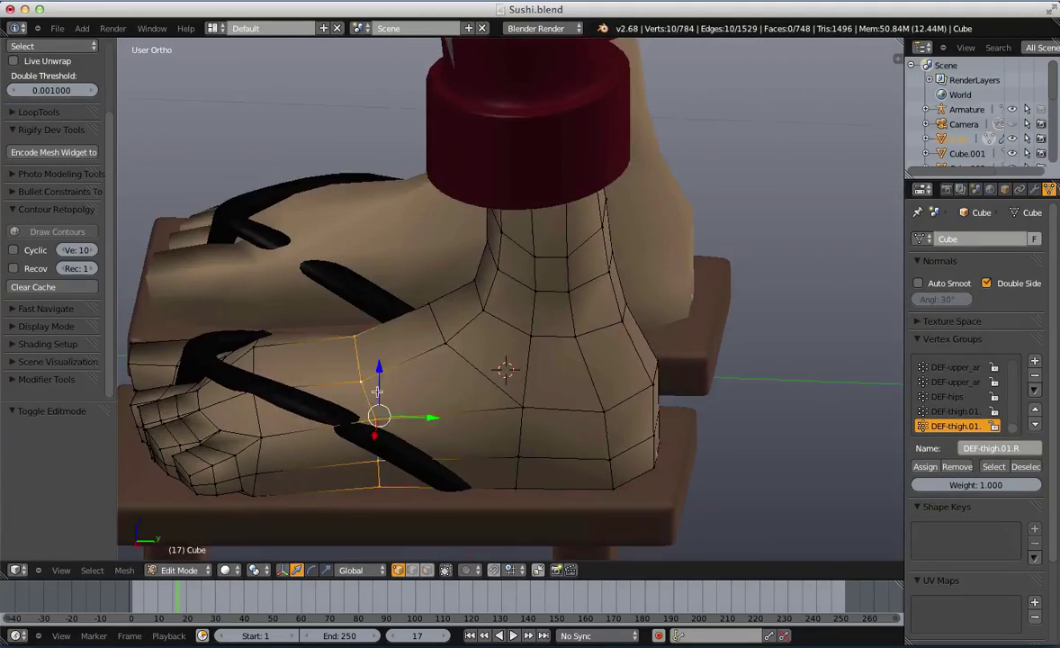
scroll(377, 391, "down", 2)
middle_click_drag(459, 426, 585, 396)
key("g")
key("y")
left_click(469, 364)
key("Tab")
Return to editing the metarig and move the joint between foot and toe bones about 0.037 along Y and 0.017 along Z
scroll(486, 373, "down", 2)
key("KP_3")
key("z")
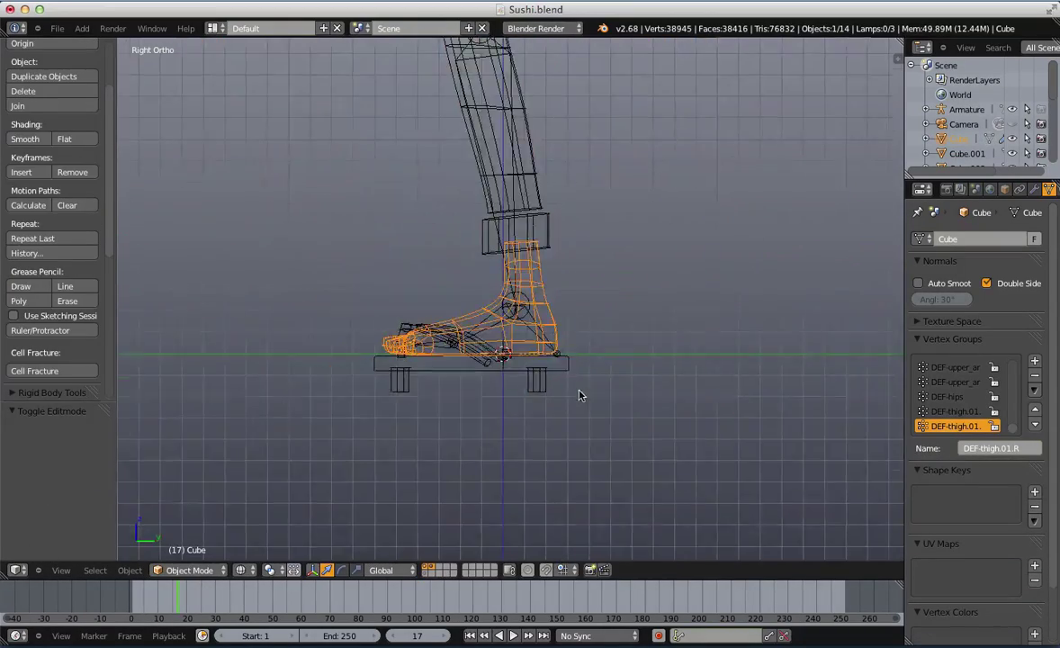
scroll(576, 395, "up", 5)
right_click(410, 396)
key("Tab")
key("Tab")
right_click(428, 374)
key("Tab")
right_click(370, 407)
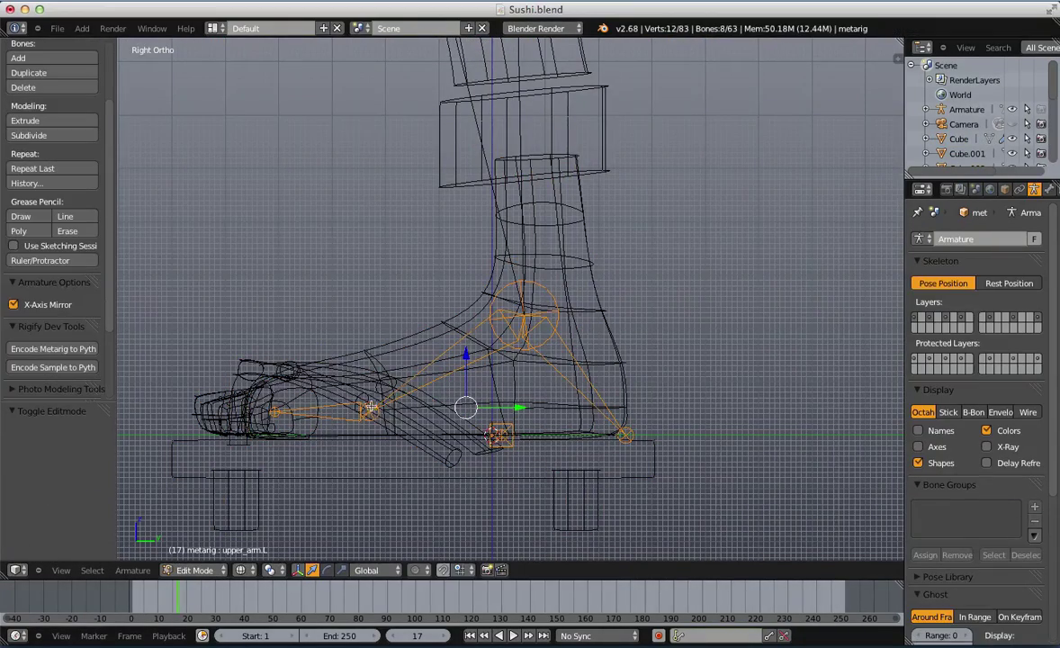
left_click_drag(408, 461, 408, 461)
key("g")
left_click(432, 446)
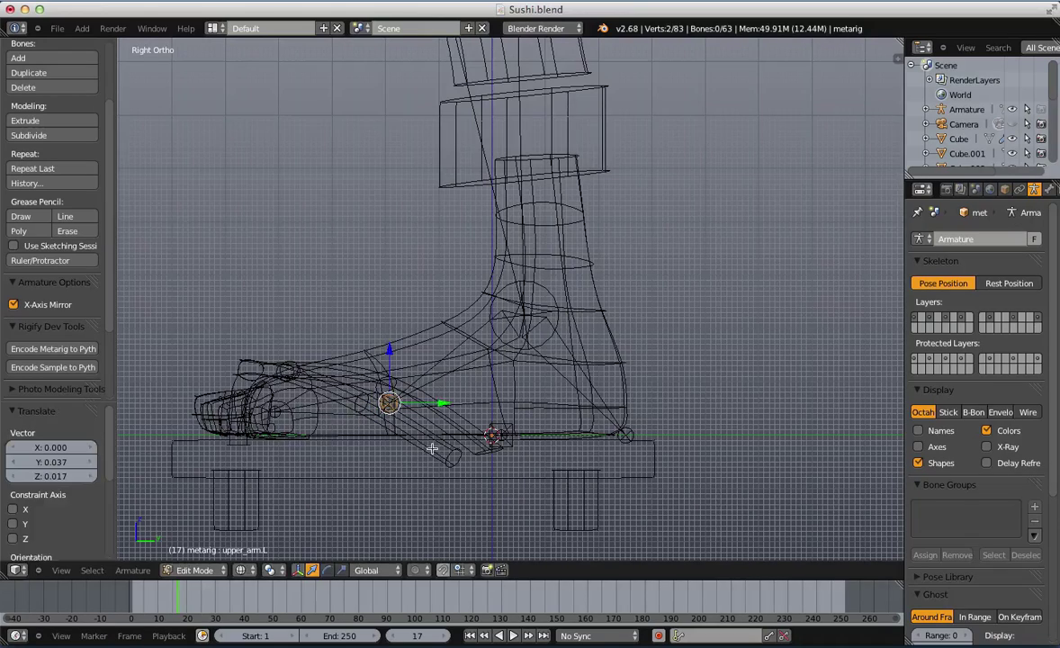
Move the toe bone's tip about 0.153 forward along Y to the end of the mesh toes
key("z")
key("z")
key("Tab")
scroll(440, 419, "down", 3)
scroll(438, 417, "up", 1)
key("Tab")
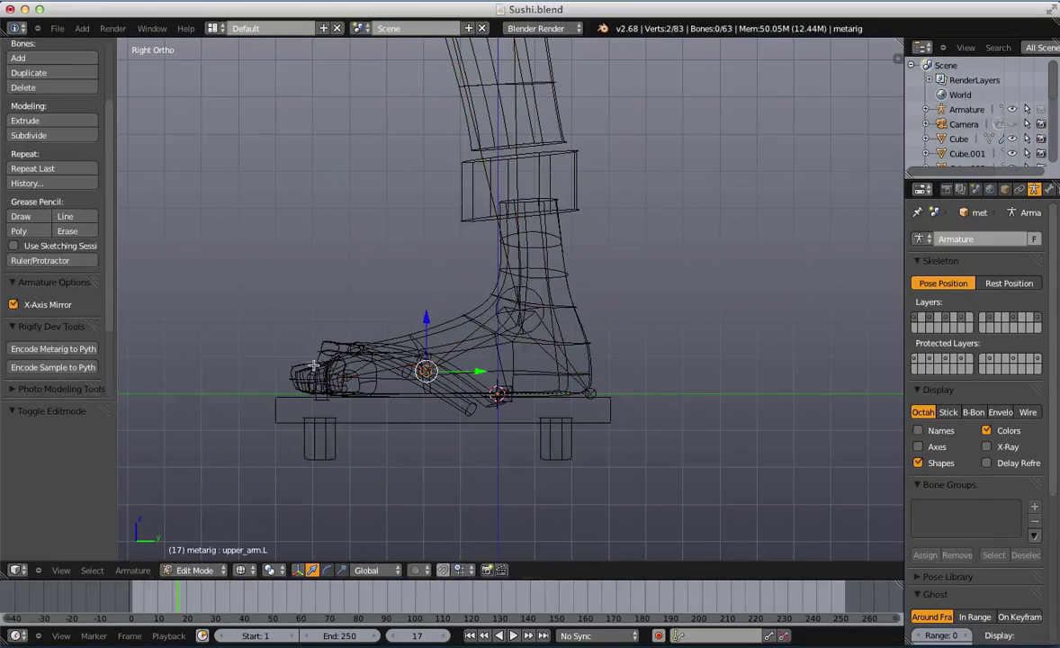
key("a")
key("e")
key("y")
left_click(336, 383)
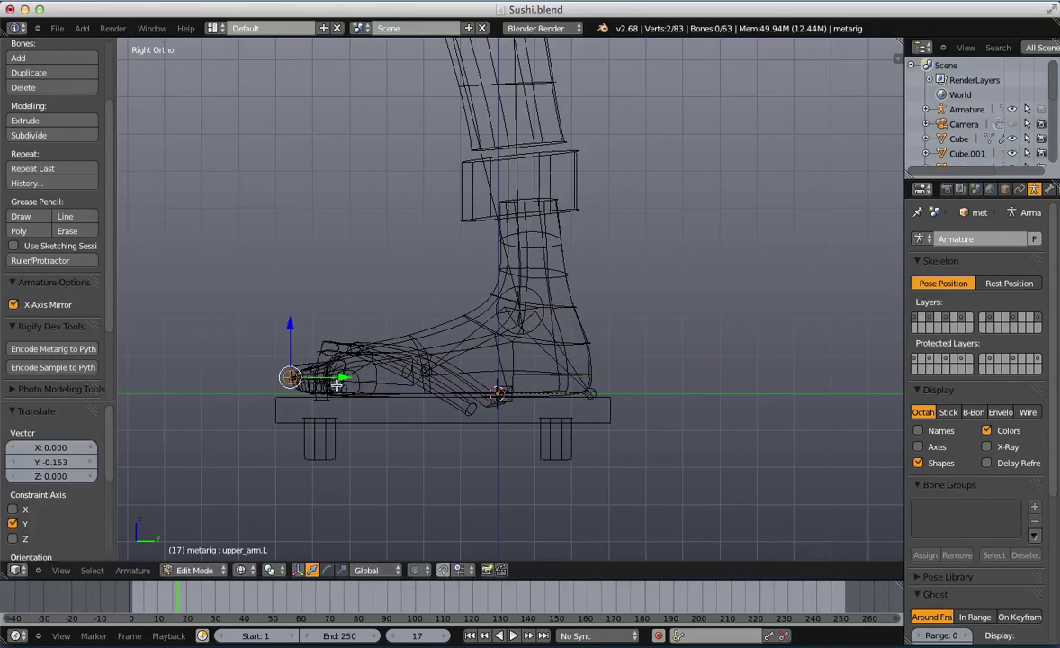
Examine the foot and toe bones' fit inside the mesh foot from an angle and from the side
key("Tab")
scroll(338, 384, "down", 4)
mouse_move(342, 385)
middle_mouse_down()
mouse_move(541, 470)
mouse_move(629, 527)
mouse_move(485, 440)
middle_mouse_up()
key("z")
scroll(627, 520, "up", 2)
key("z")
key("KP_3")
key("Tab")
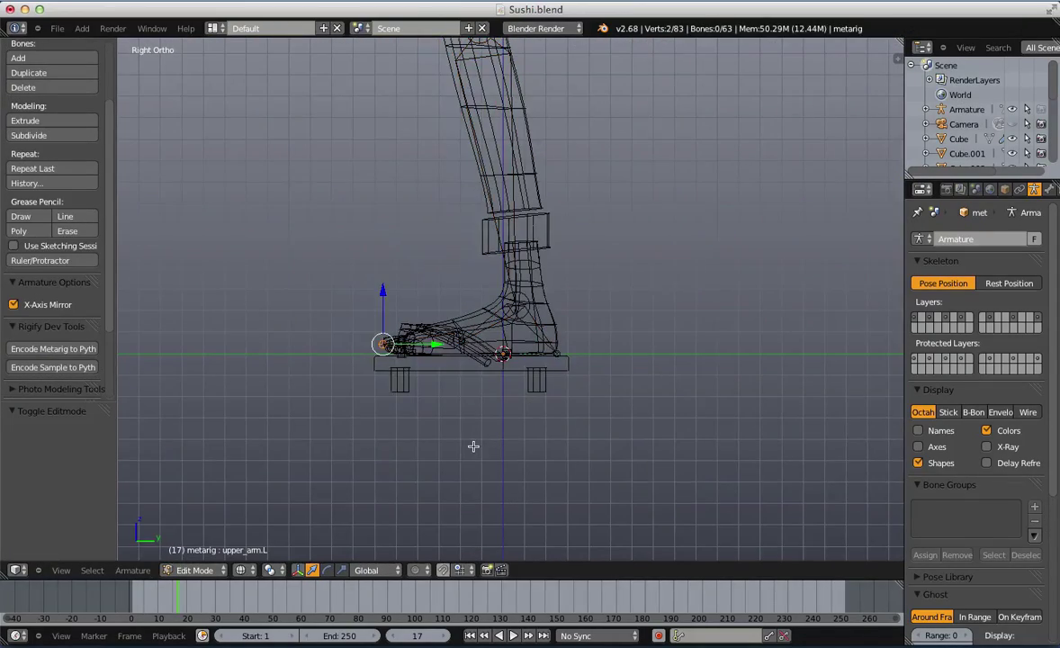
key("Tab")
scroll(485, 440, "up", 2)
key("Tab")
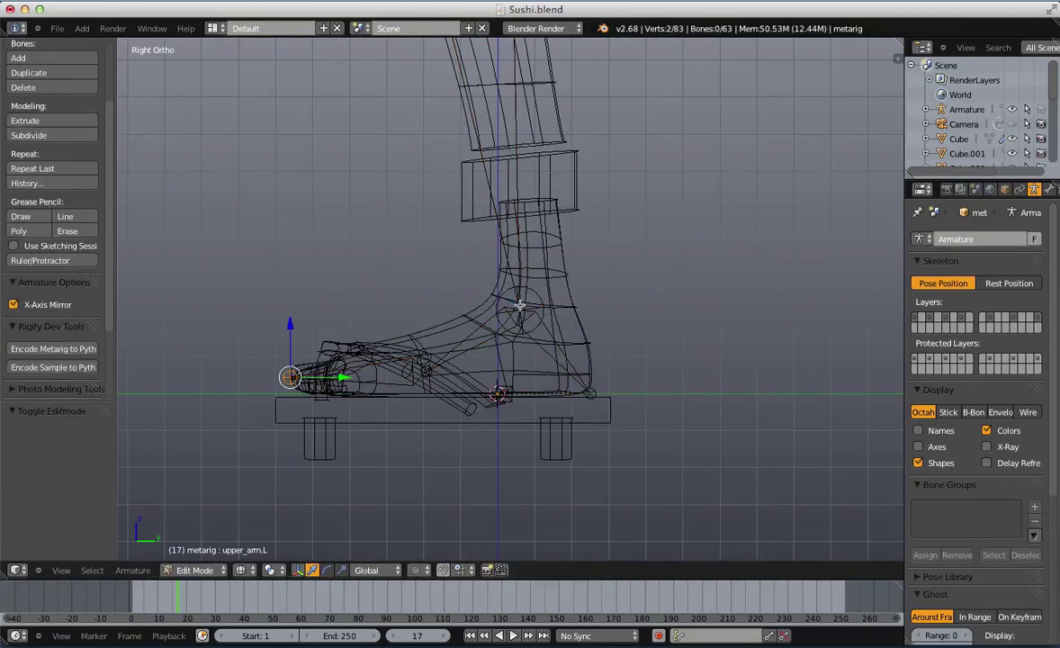
Move the ankle joint up and back in side view so it sits at the mesh ankle
key("Tab")
right_click(516, 307)
right_click(516, 307)
key("Tab")
key("a")
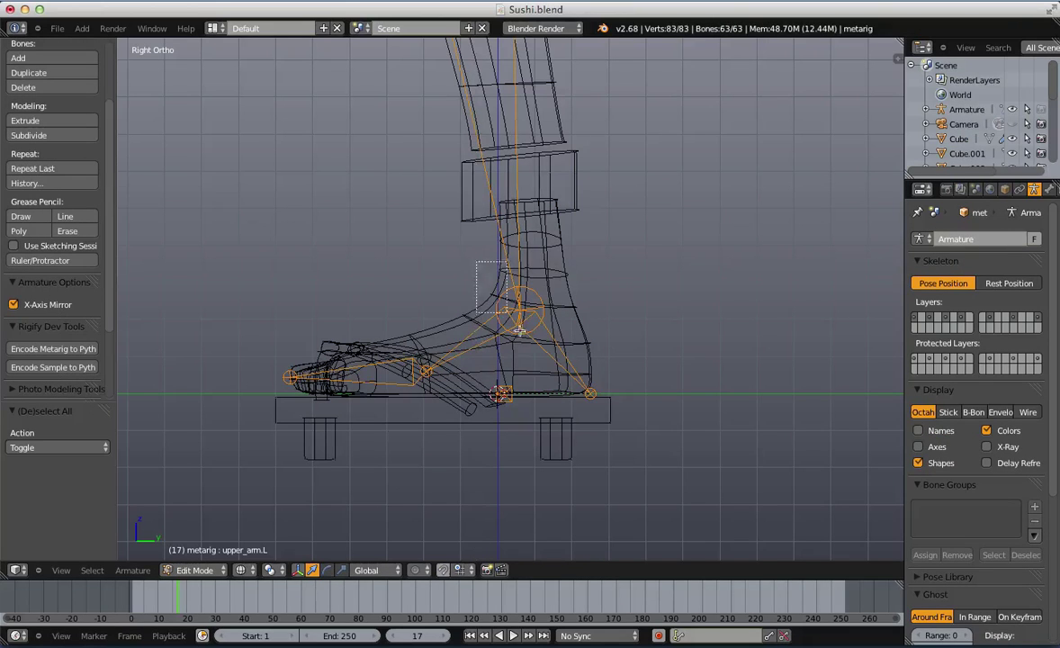
key("g")
left_click_drag(556, 370, 609, 417)
left_click(572, 337)
Move the heel bone's tip slightly up and forward so it fits inside the mesh heel, and leave Edit Mode
key("a")
key("b")
key("g")
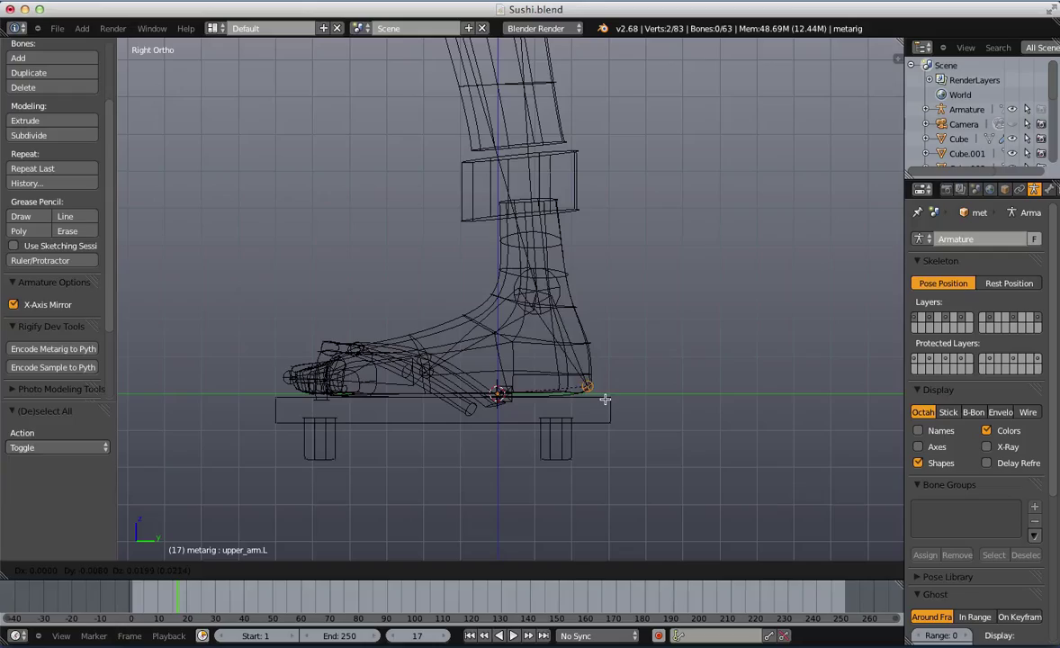
left_click(602, 399)
scroll(582, 297, "down", 2)
key("Tab")
Reposition the upper joint of the left thigh bone at the mesh hip in front view, and deselect it
scroll(567, 288, "down", 5)
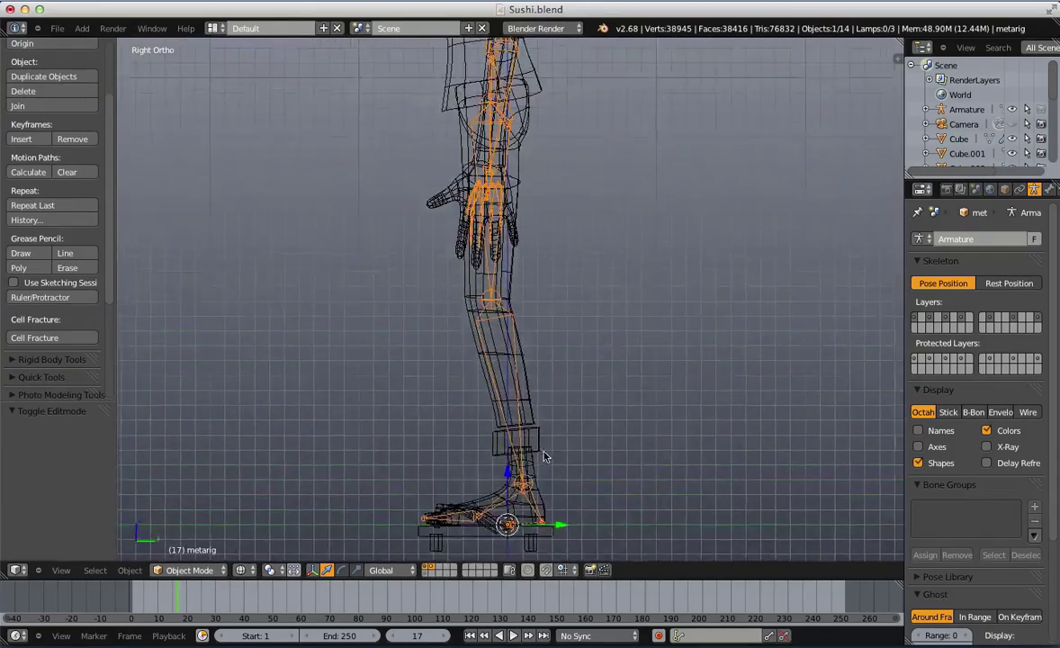
key("KP_1")
key("Tab")
scroll(388, 296, "up", 4)
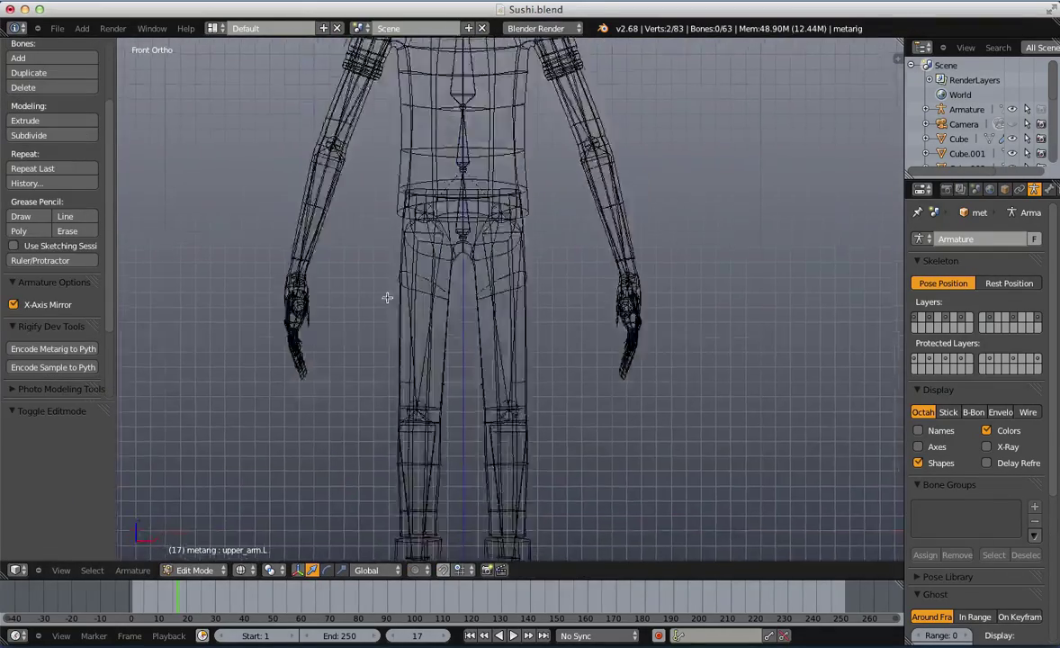
key("a")
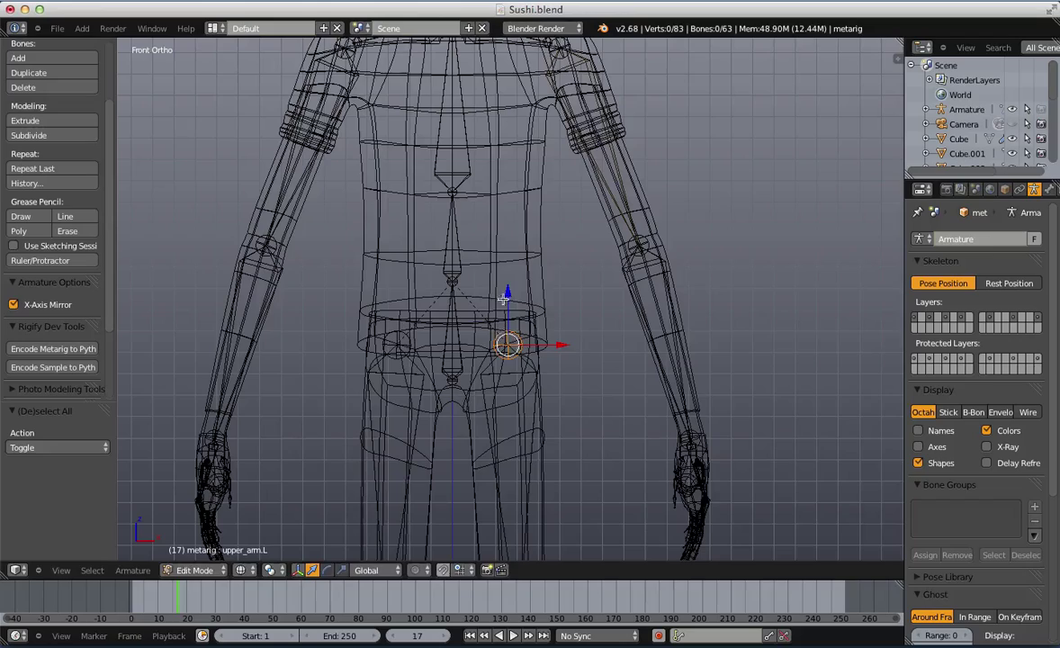
key("a")
Raise the spine bone about 0.08 along Z, check its placement from an angle, and deselect it
key("b")
scroll(472, 262, "down", 2)
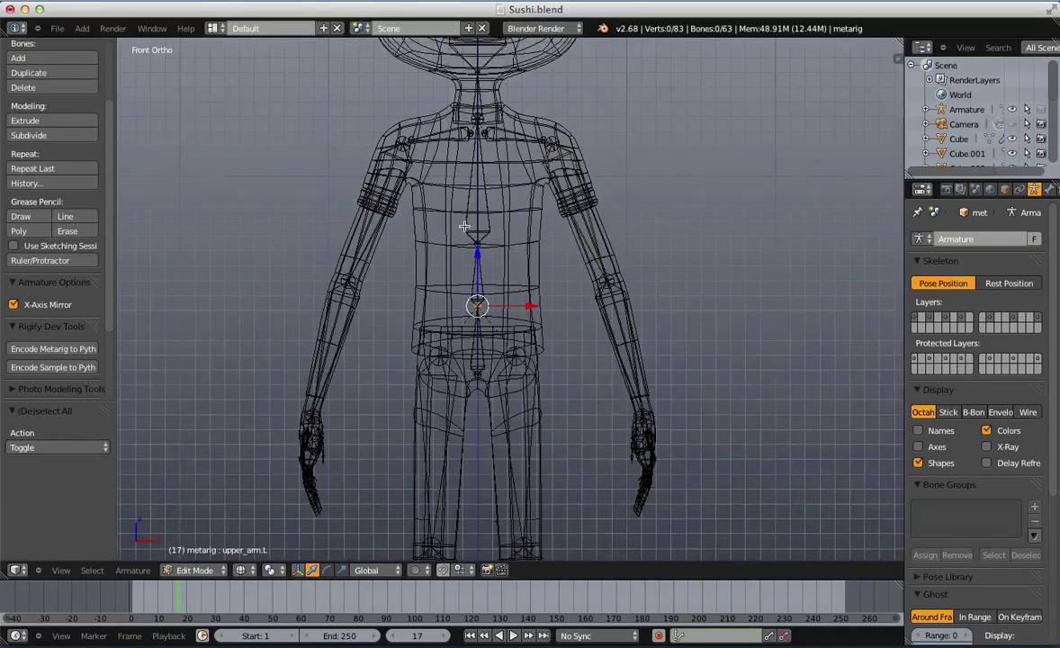
key("g")
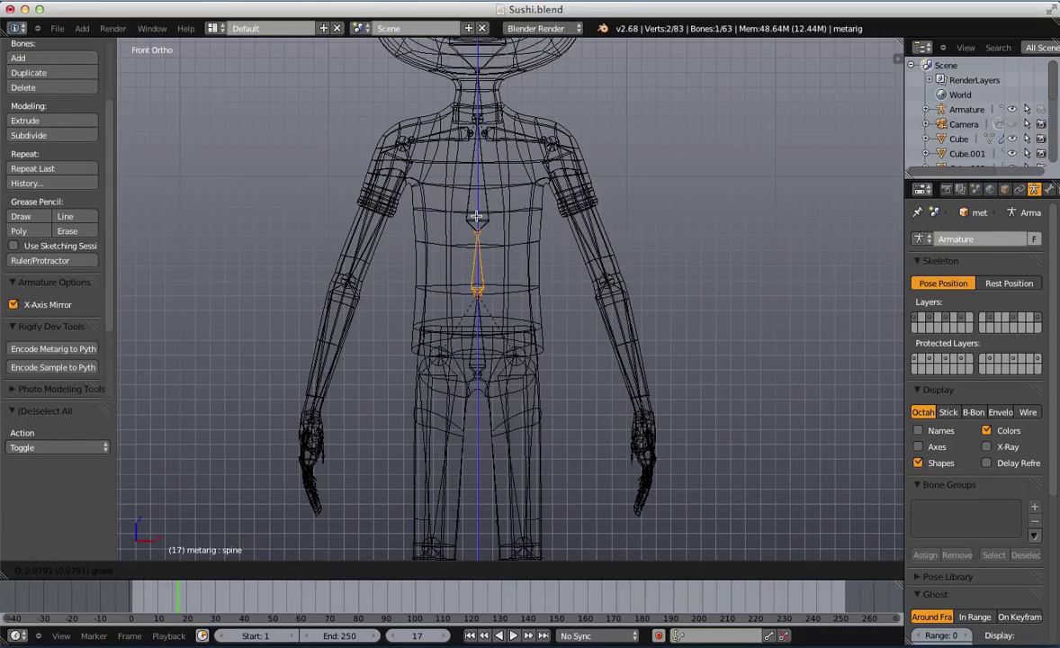
left_click(477, 217)
middle_click_drag(478, 216, 681, 265)
key("z")
key("z")
scroll(682, 265, "up", 2)
key("z")
key("z")
key("KP_1")
key("a")
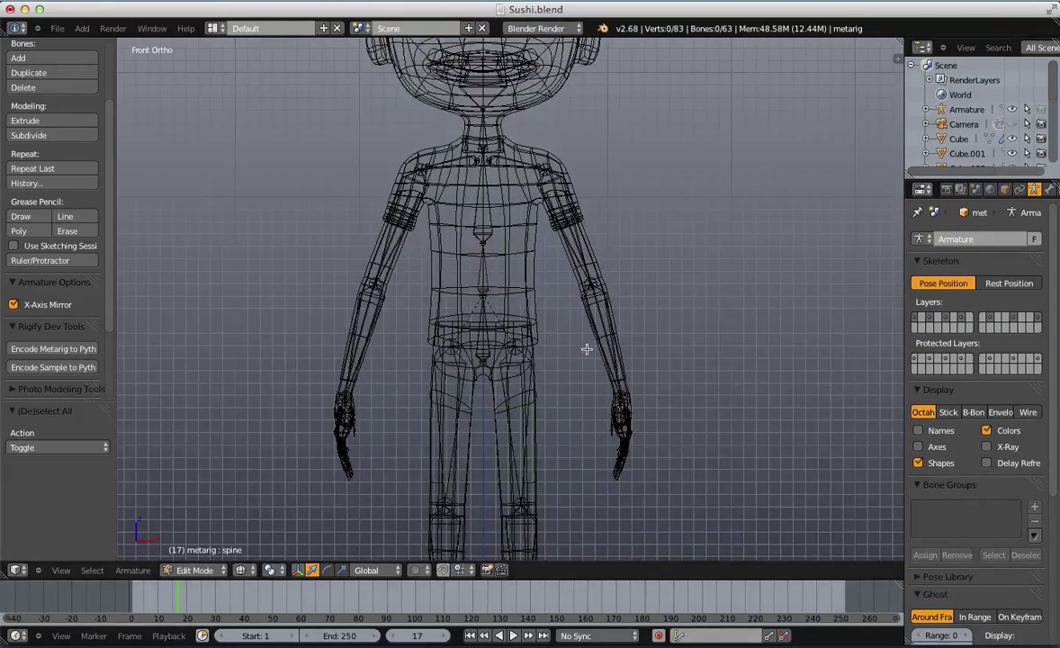
Clip the front view to a rectangular region around the character's left hand
key("z")
scroll(762, 339, "up", 2)
middle_click_drag(762, 339, 551, 165, "shift")
key("Tab")
key("Tab")
scroll(357, 227, "up", 2)
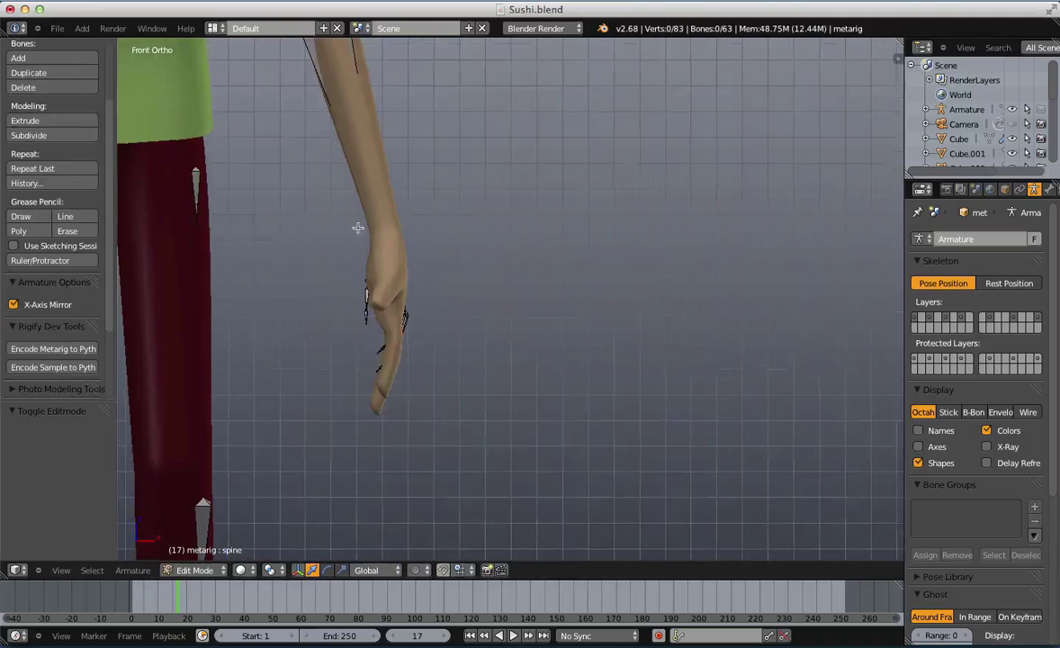
middle_click_drag(358, 227, 514, 227, "shift")
scroll(514, 228, "down", 2)
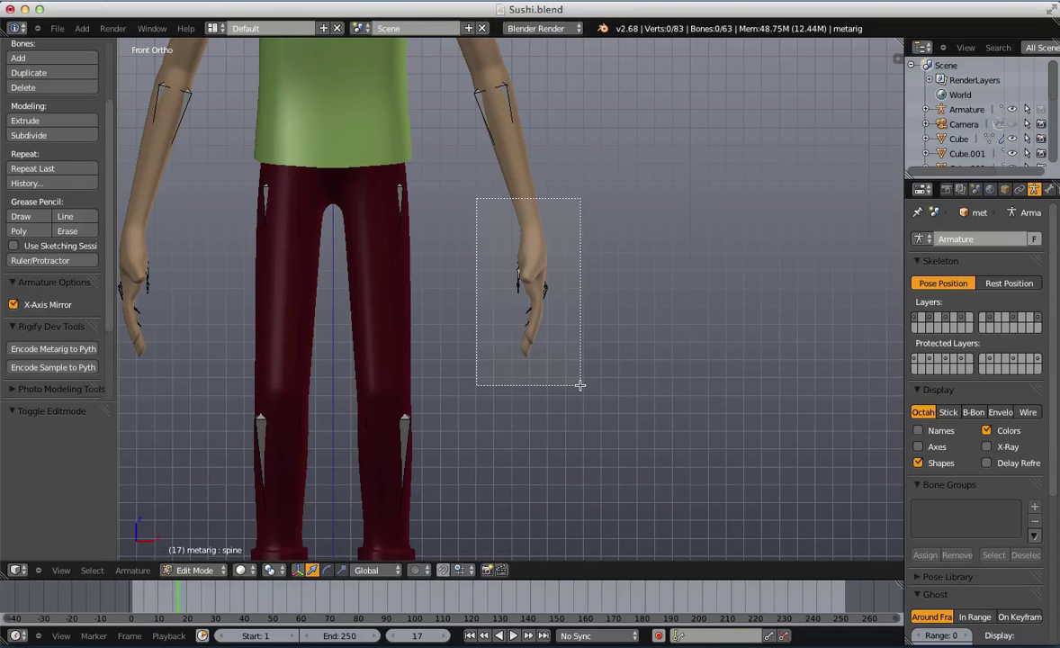
left_click_drag(581, 386, 581, 385)
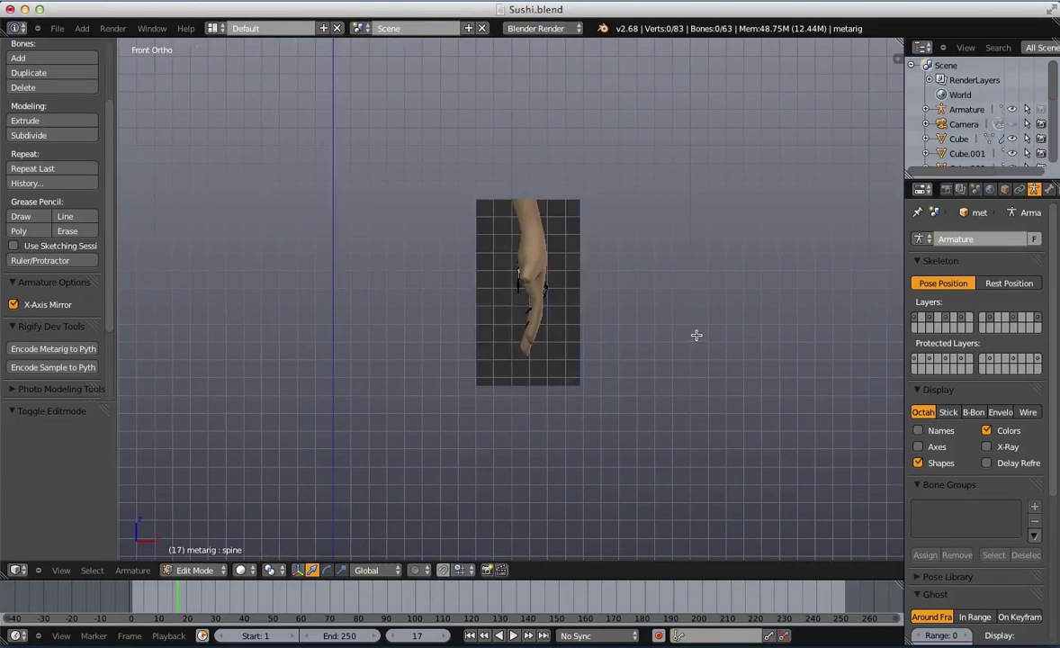
Examine the left hand and finger bones against the isolated mesh hand in solid and wireframe display
middle_click_drag(696, 336, 326, 353)
scroll(462, 343, "up", 2)
scroll(462, 343, "up", 5)
key("z")
middle_click_drag(378, 315, 553, 279)
key("z")
scroll(376, 246, "up", 2)
mouse_move(442, 251)
middle_mouse_down("shift")
mouse_move(573, 231)
mouse_move(584, 206)
mouse_move(627, 306)
middle_mouse_up("shift")
key("z")
key("z")
key("a")
scroll(633, 296, "down", 3)
key("z")
key("a")
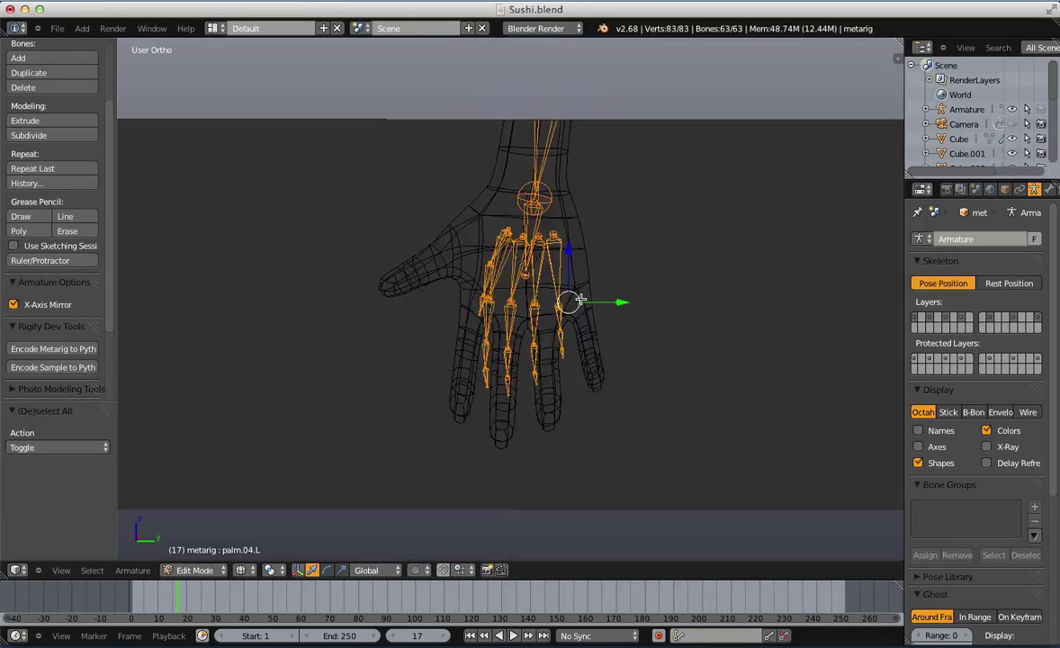
Scale up all the left hand and finger bones, move them about -0.010 along Y and -0.006 along Z, and deselect them
key("a")
key("b")
left_click_drag(339, 163, 648, 427)
key("s")
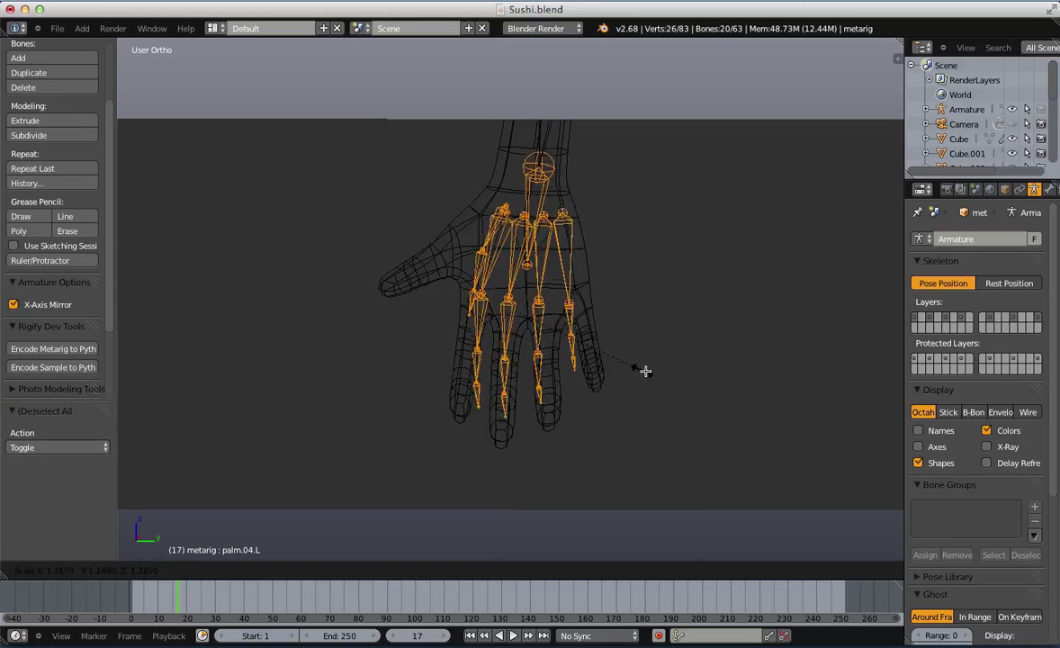
left_click(654, 374)
key("g")
left_click(650, 376)
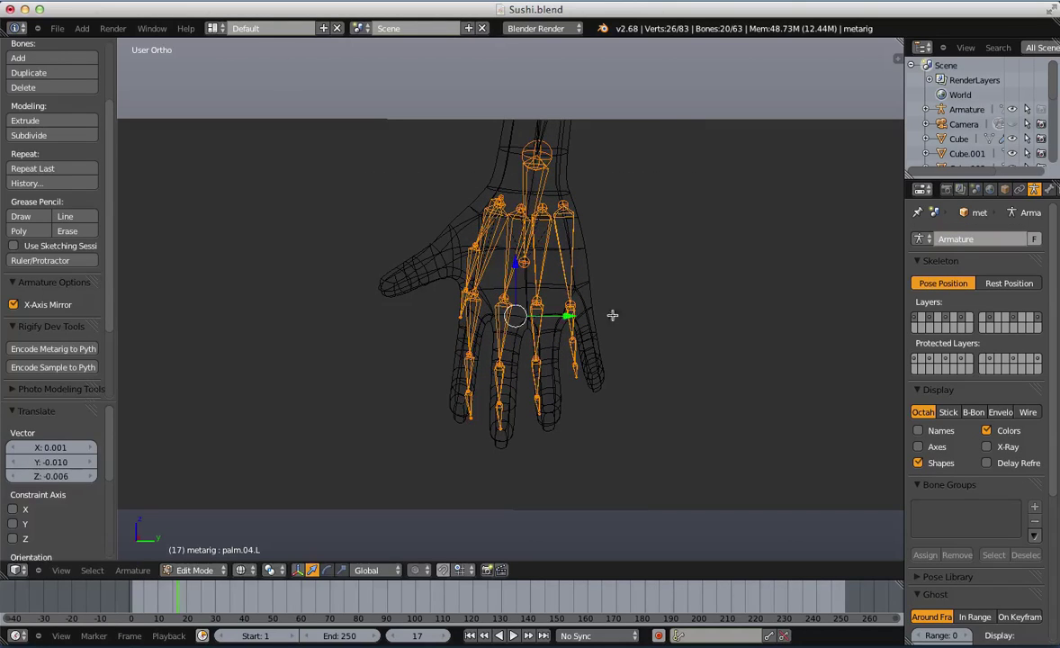
key("a")
Check the hand bones in solid display from several angles, leave Edit Mode, and enable X-Ray display for the metarig
key("z")
scroll(579, 306, "up", 2)
middle_click_drag(585, 308, 450, 340)
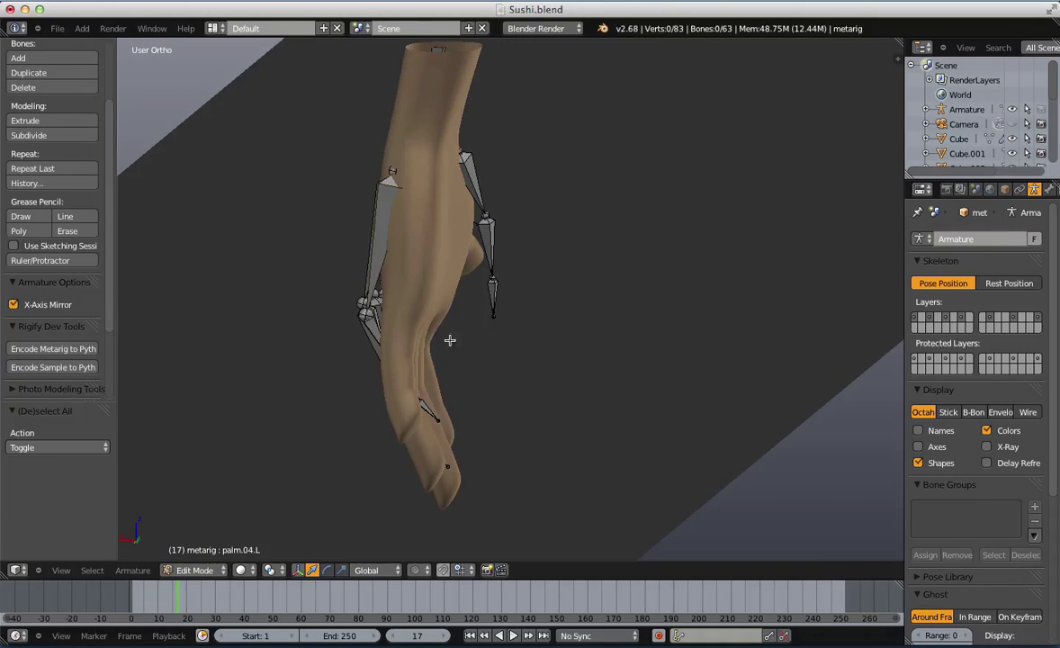
key("Tab")
middle_click_drag(371, 338, 543, 360)
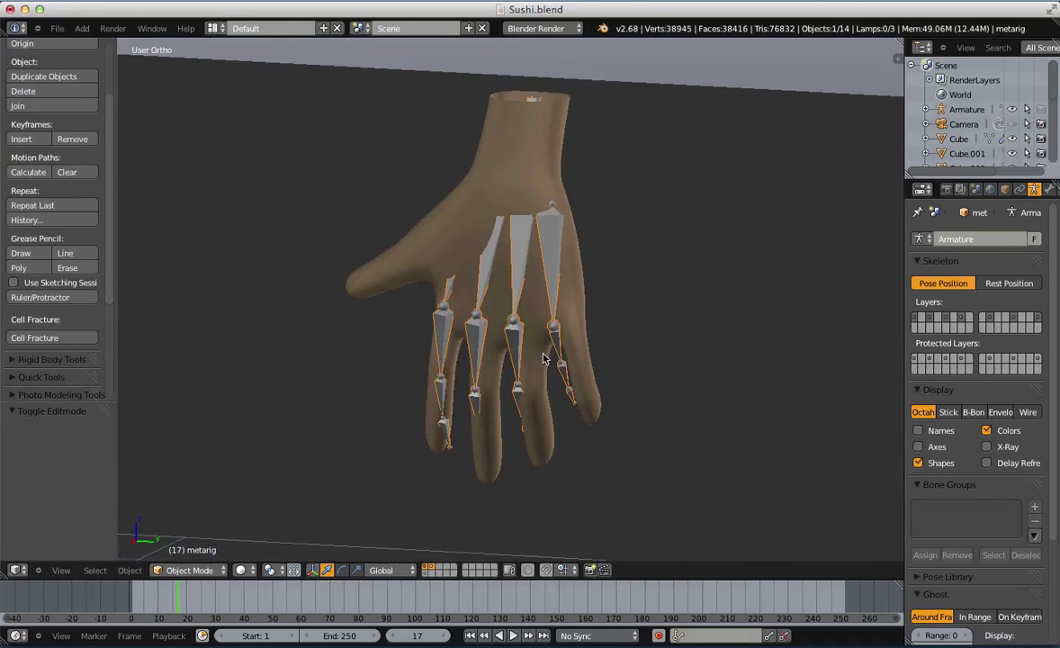
middle_click_drag(709, 358, 447, 255)
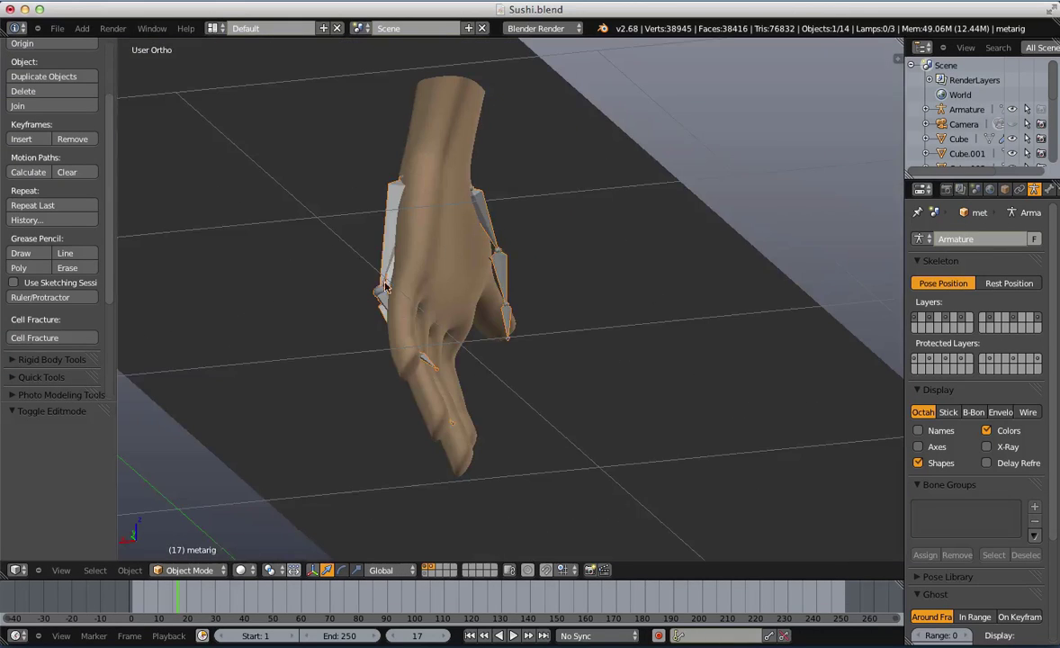
left_click(988, 447)
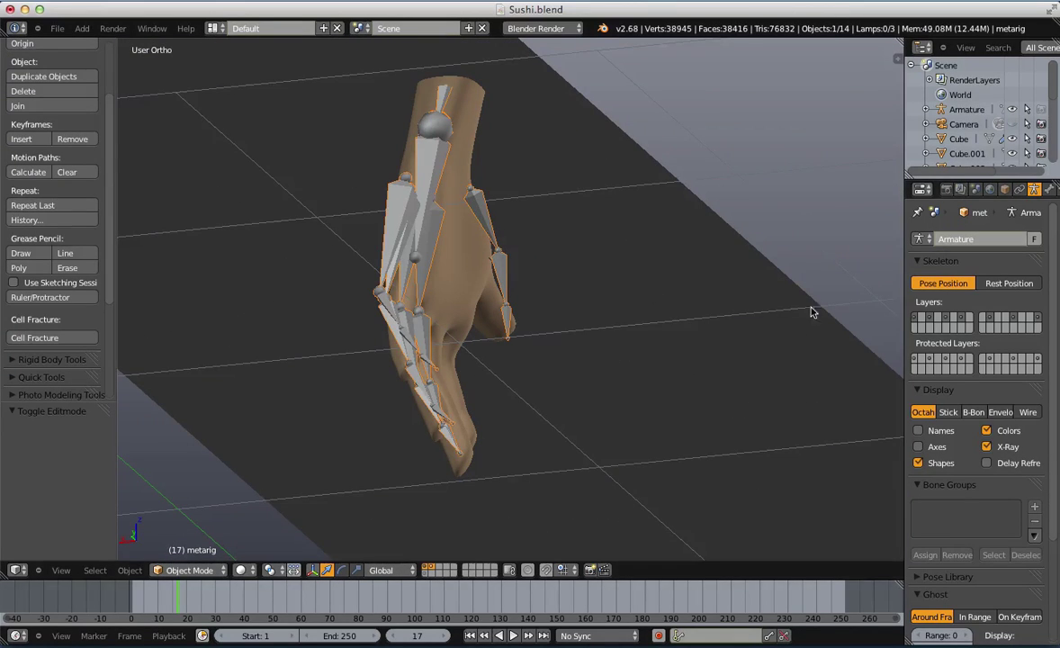
Edit the metarig and hide the middle, ring and little finger bones of the left hand
scroll(407, 288, "up", 3)
middle_click_drag(407, 288, 470, 221)
key("Tab")
key("a")
right_click(583, 267)
left_click_drag(515, 224, 640, 334)
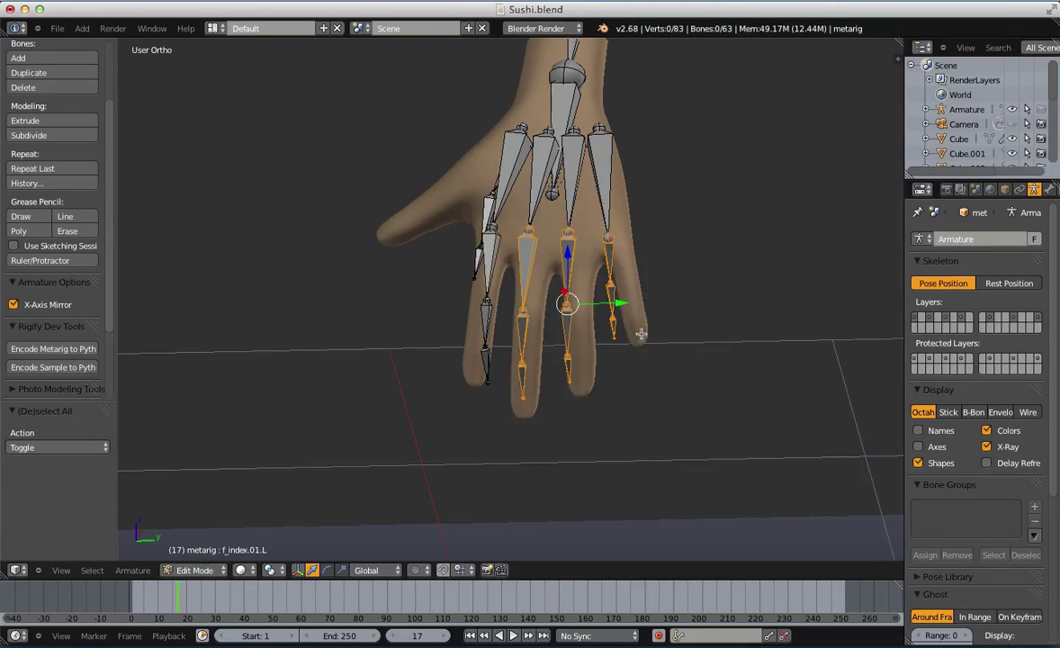
middle_click_drag(469, 294, 642, 346)
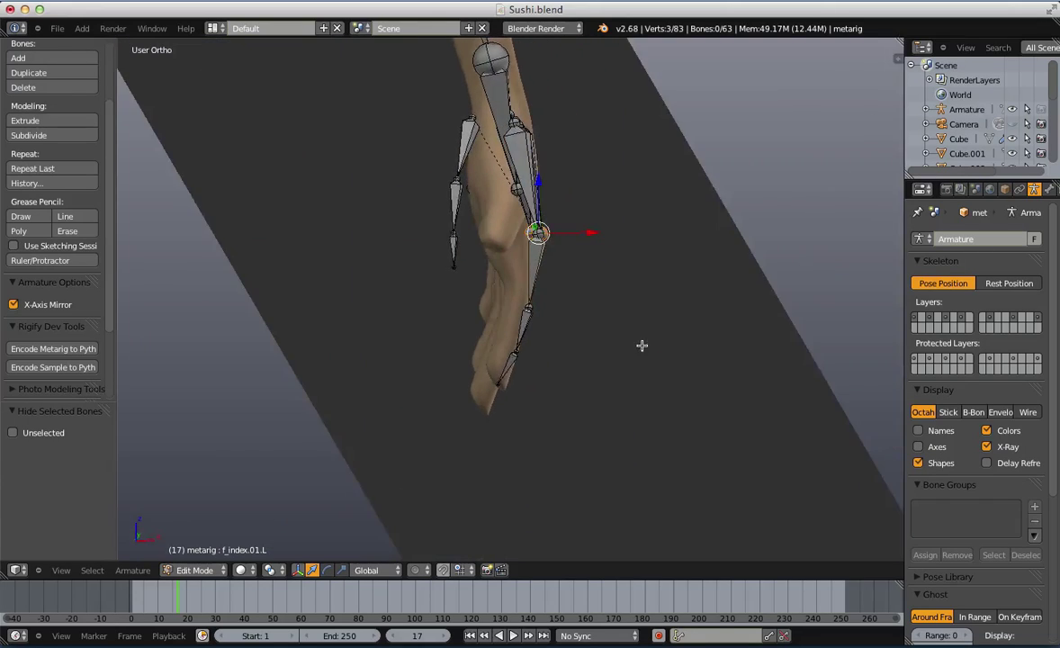
Move the first index finger bone about -0.045 along X, then rotate, scale and nudge it to fit the base of the mesh finger
scroll(601, 271, "up", 4)
key("a")
right_click(564, 208)
key("g")
left_click(494, 209)
key("r")
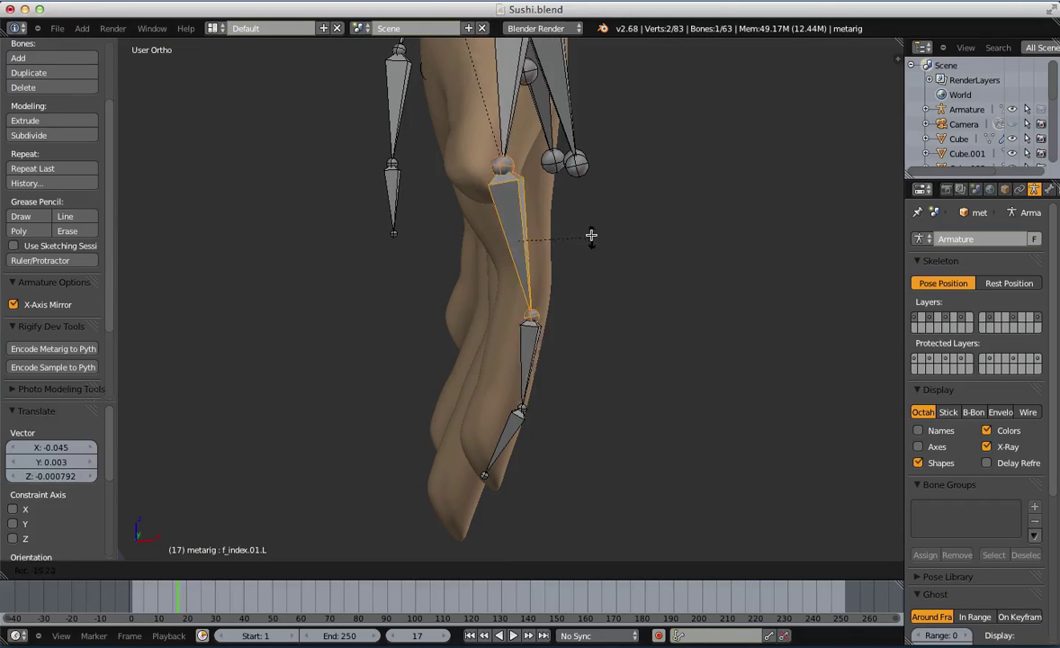
left_click(584, 256)
key("s")
left_click(553, 305)
key("g")
left_click(556, 296)
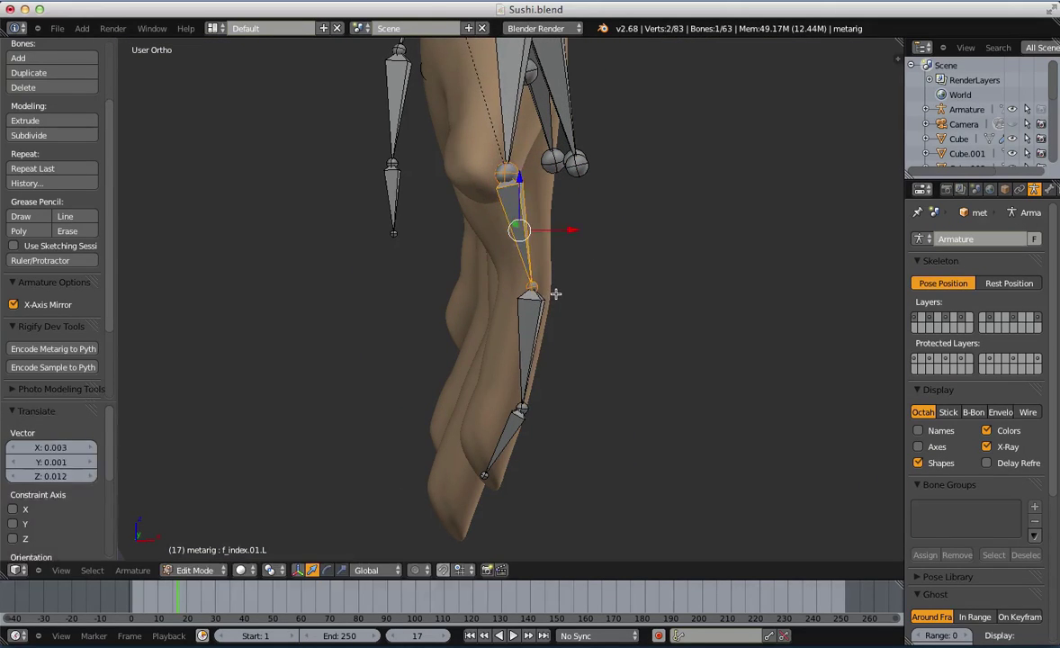
Reposition the third index finger bone inside the mesh fingertip, shifting its joint with the second bone up the finger
key("a")
right_click(511, 419)
key("g")
left_click(505, 412)
key("a")
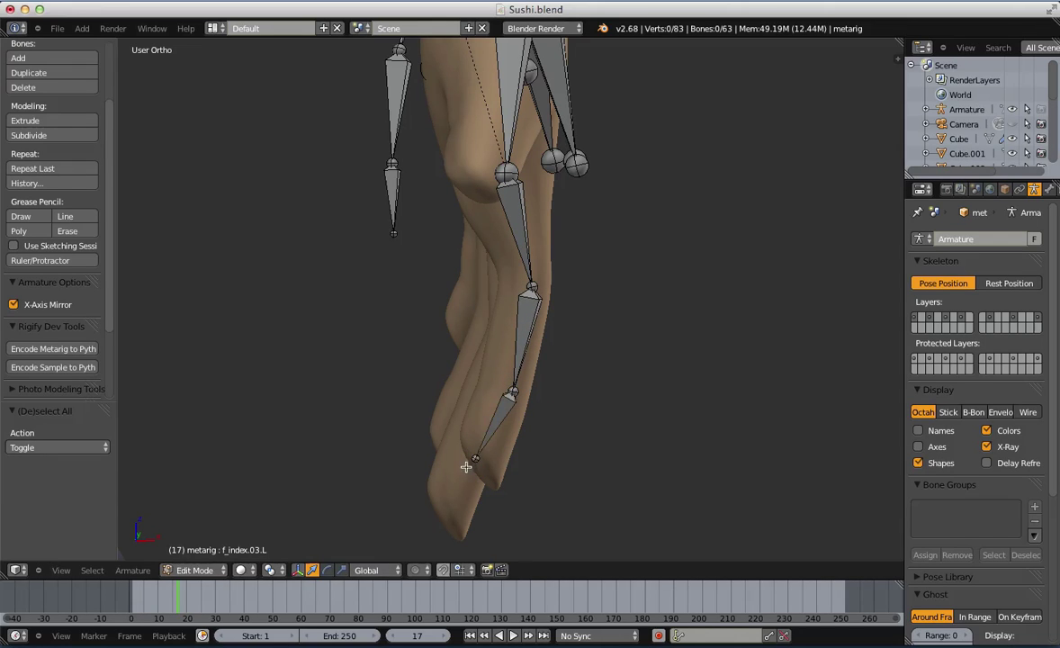
right_click(469, 466)
key("g")
left_click(473, 479)
key("a")
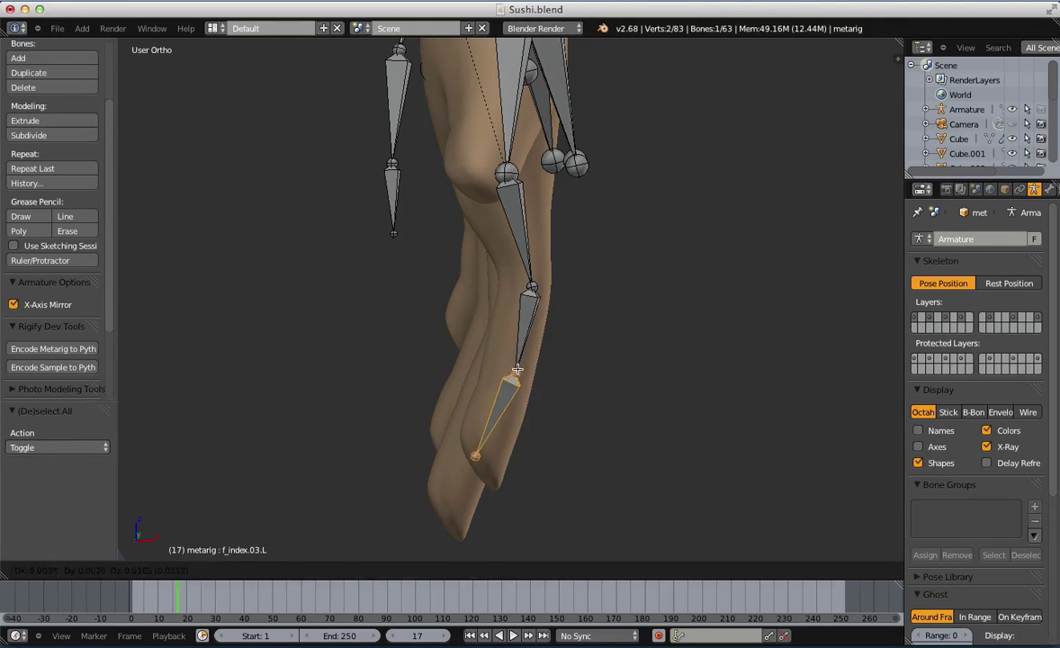
left_click(517, 370)
key("a")
Select the character's body mesh and turn on its Wire and Draw All Edges display options
key("z")
key("Tab")
right_click(525, 381)
key("z")
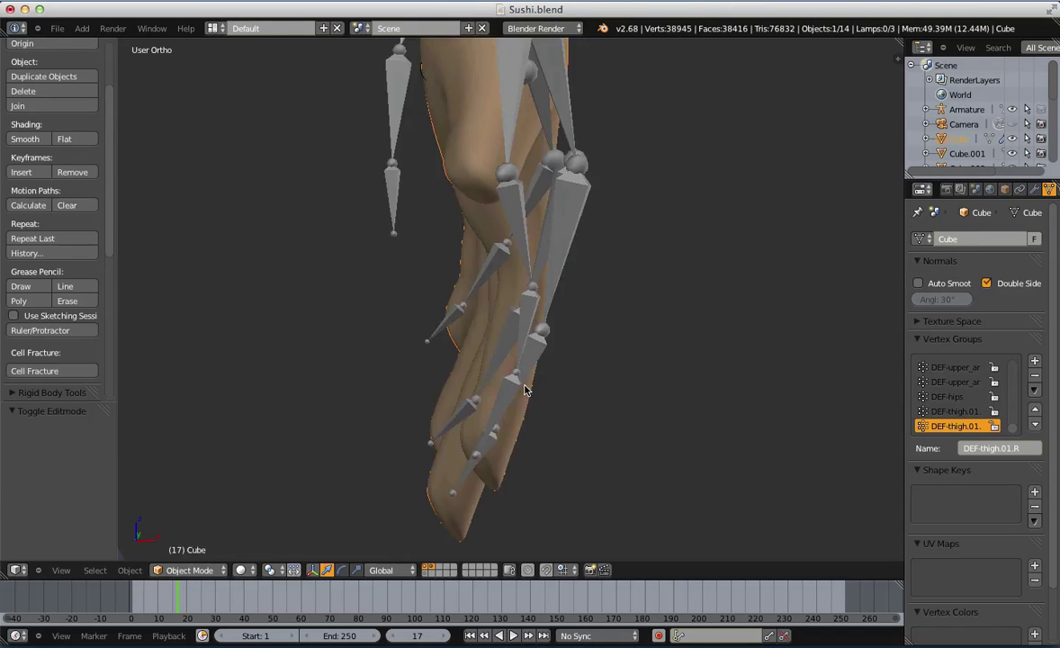
key("Tab")
middle_click_drag(525, 390, 465, 421)
key("Tab")
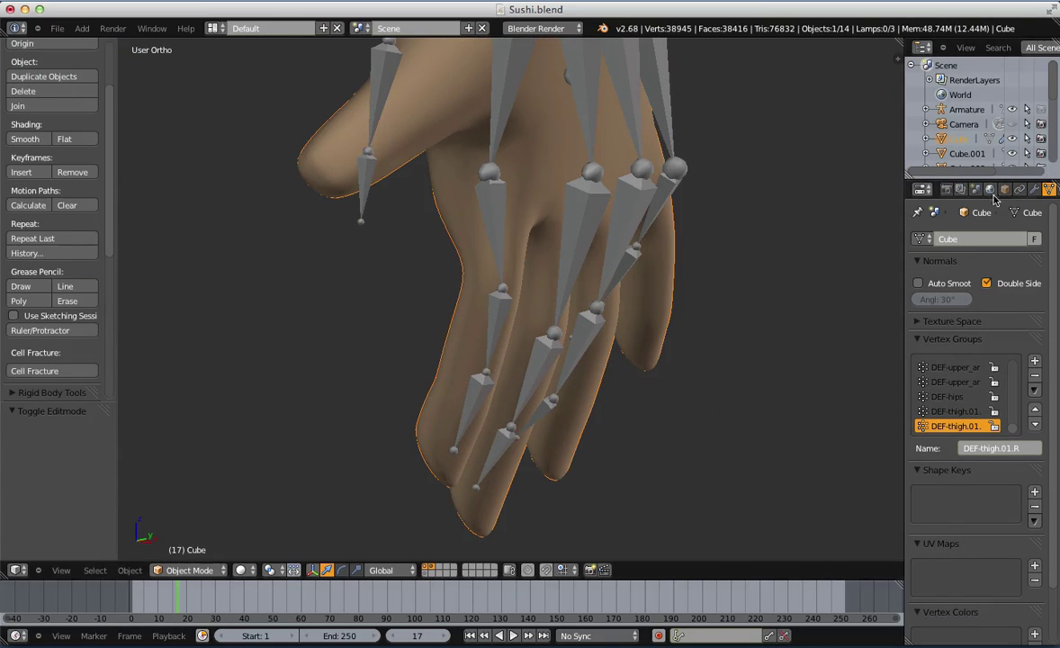
left_click(1005, 190)
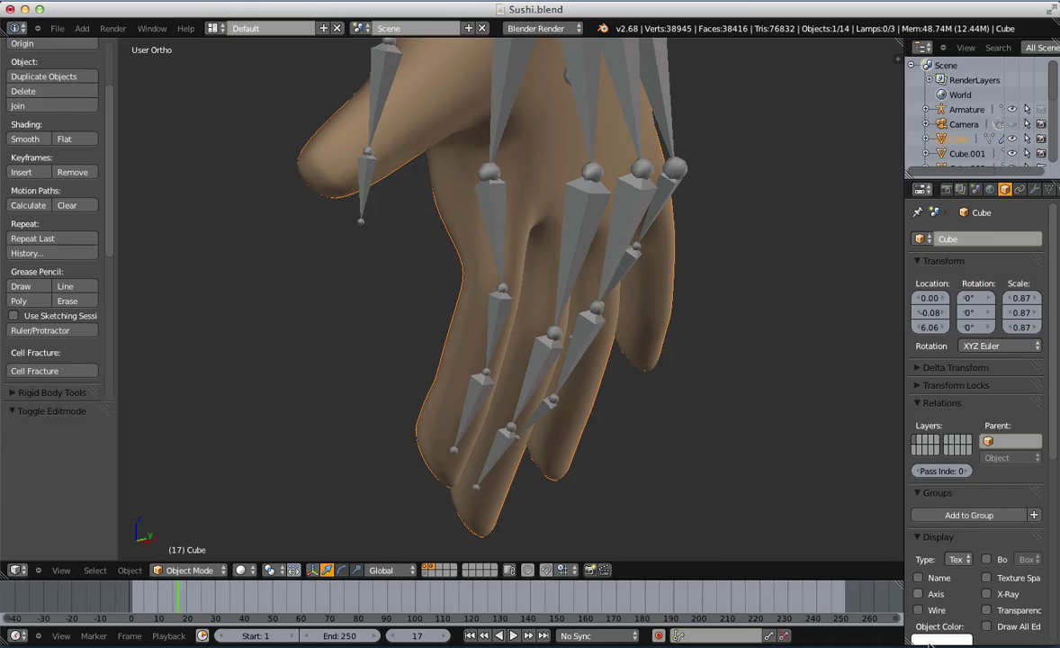
left_click(919, 610)
left_click(987, 626)
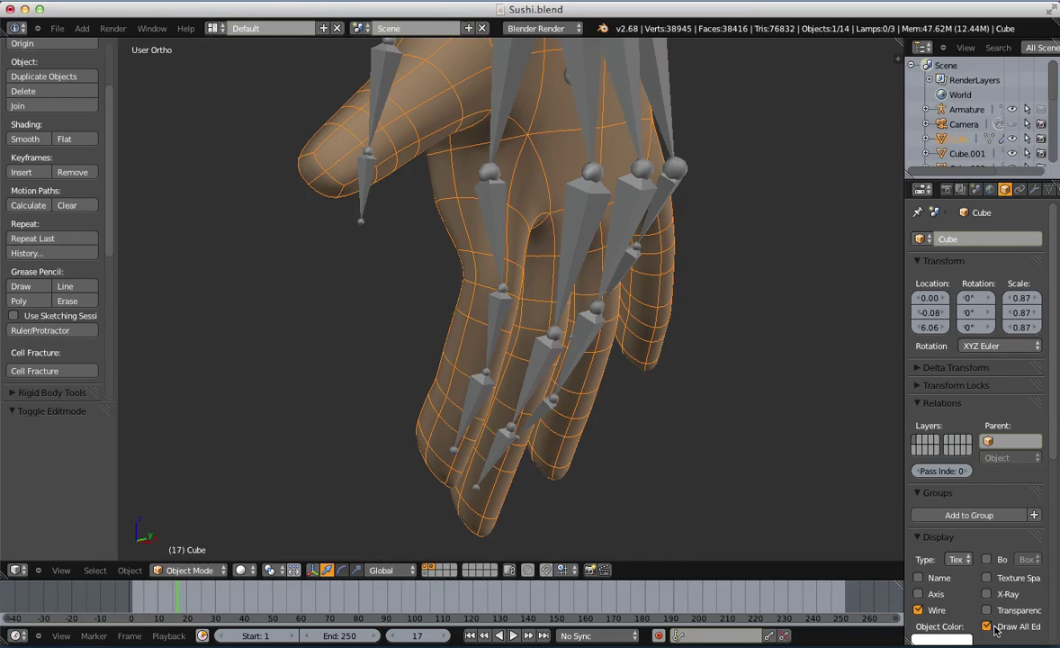
Select the metarig again and enter Edit Mode with the index finger in close view
key("a")
middle_click_drag(547, 429, 516, 433)
scroll(514, 426, "up", 3)
right_click(470, 387)
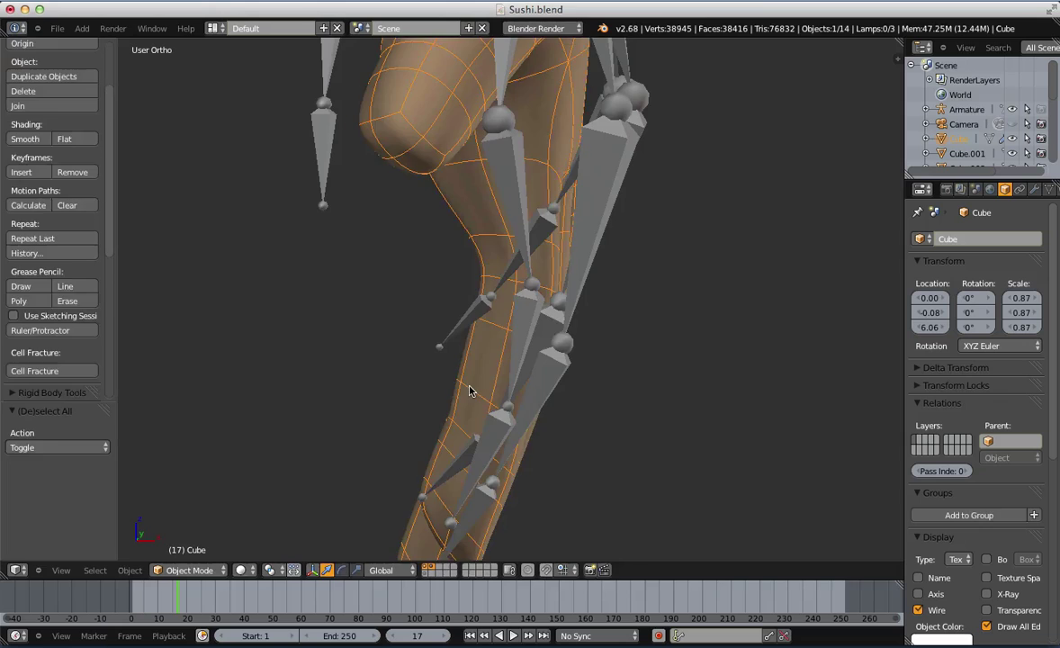
middle_click_drag(471, 387, 454, 212, "shift")
key("Tab")
key("Tab")
scroll(493, 199, "up", 2)
right_click(457, 243)
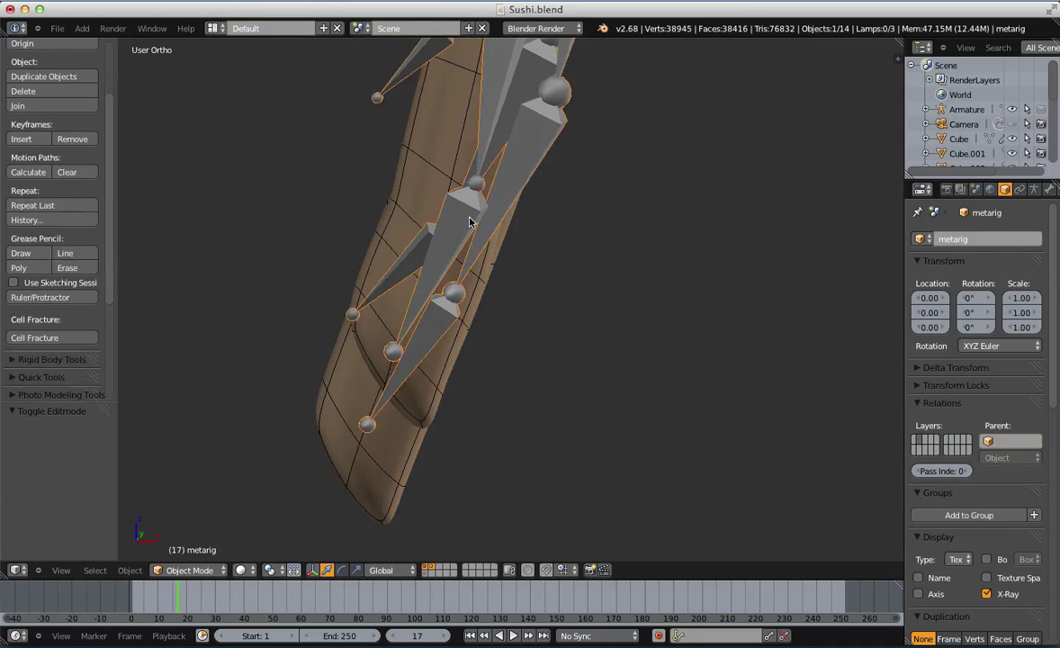
key("Tab")
Move the index finger's last joint and then its middle joint onto the mesh finger's bend lines in side view
key("g")
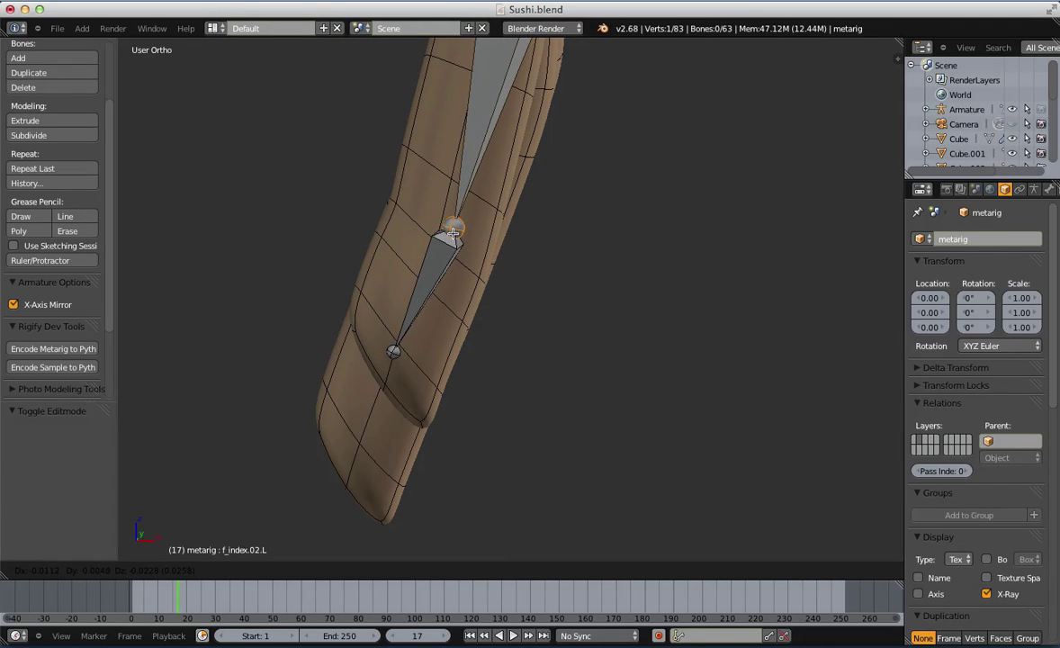
left_click(452, 233)
key("a")
key("a")
middle_click_drag(393, 352, 490, 335)
left_click(475, 319)
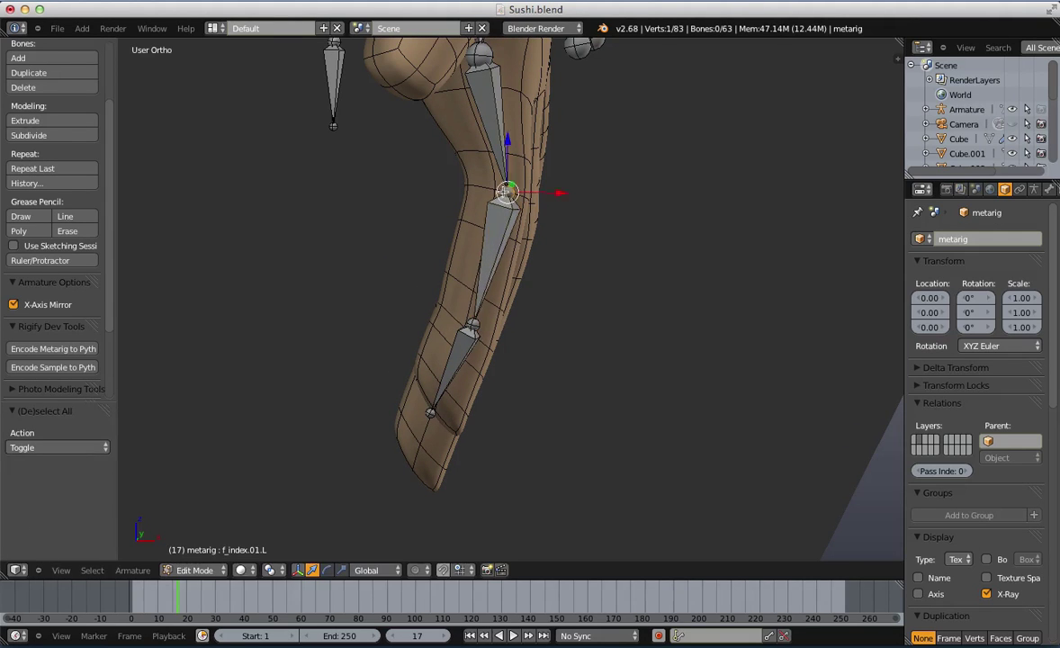
key("g")
left_click(494, 194)
key("a")
Rotate the third index finger bone and move it toward the centre of the mesh fingertip
scroll(494, 193, "down", 3)
middle_click_drag(499, 193, 341, 203)
scroll(428, 315, "up", 4)
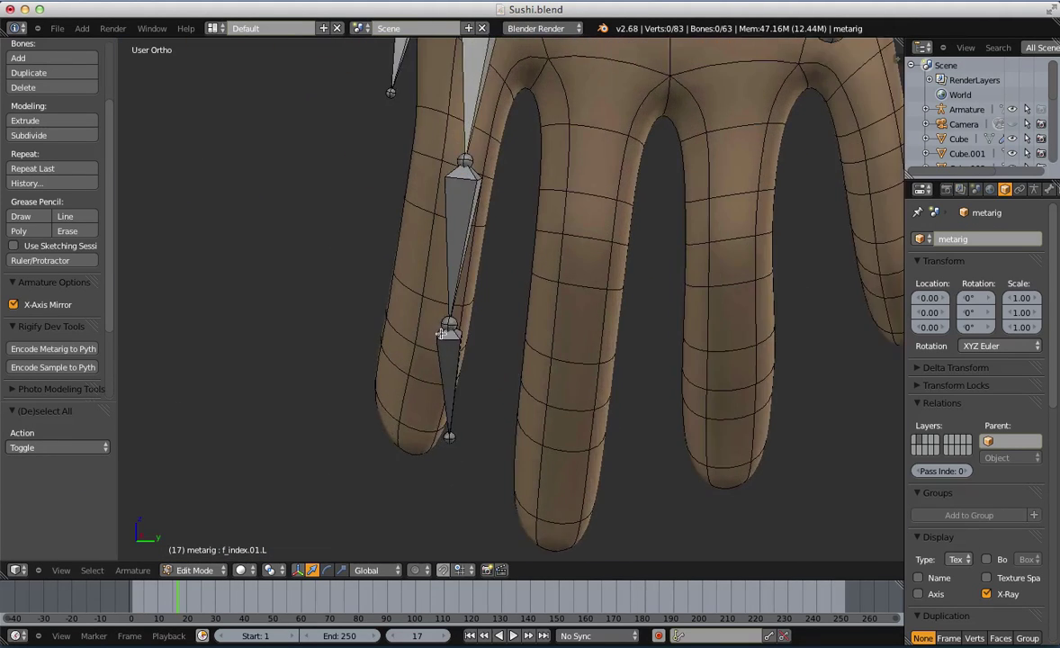
middle_click_drag(441, 334, 531, 315, "shift")
right_click(484, 285)
key("r")
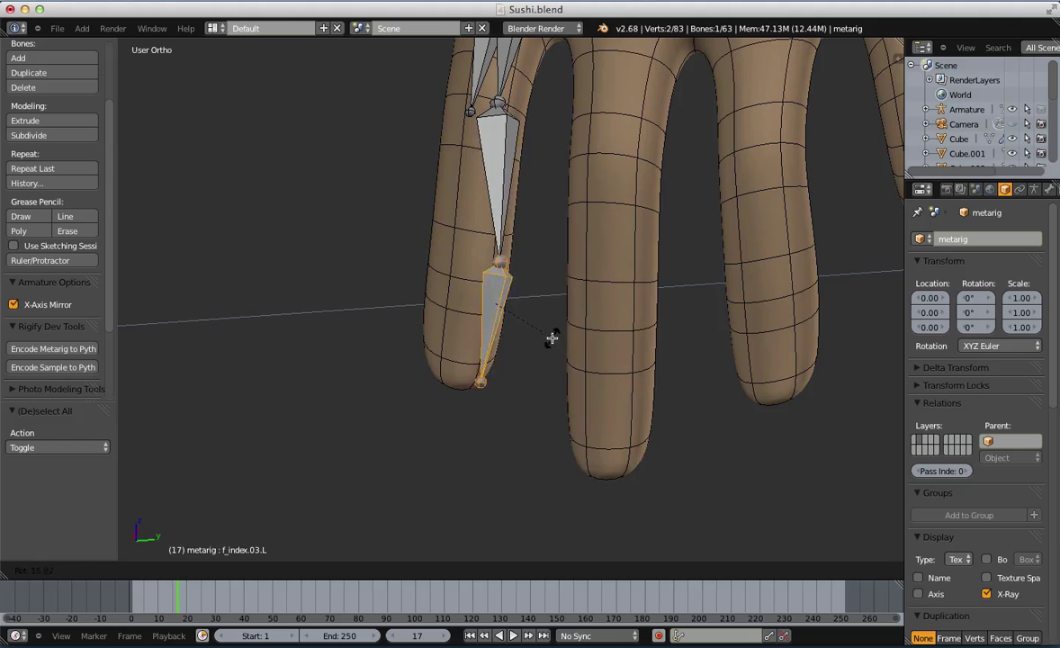
left_click(552, 338)
key("g")
left_click(511, 340)
key("a")
Move the joint between the first and second index finger bones sideways to the centre of the mesh finger
middle_click_drag(468, 165, 457, 301, "shift")
middle_click_drag(457, 301, 456, 289)
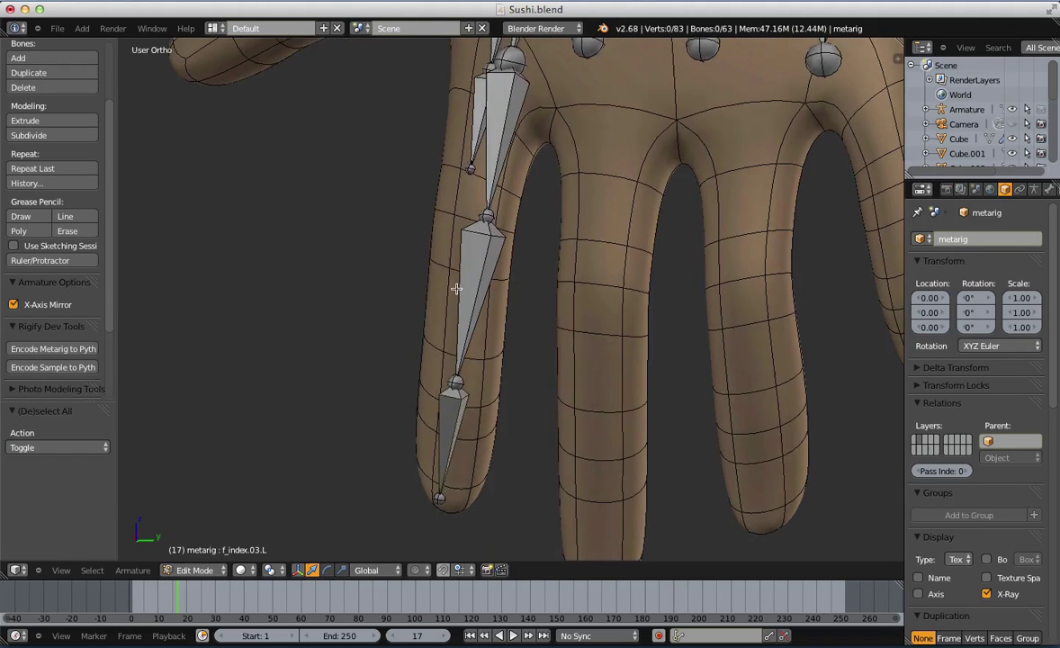
right_click(486, 216)
key("g")
left_click(459, 215)
key("a")
middle_click_drag(426, 364, 434, 377)
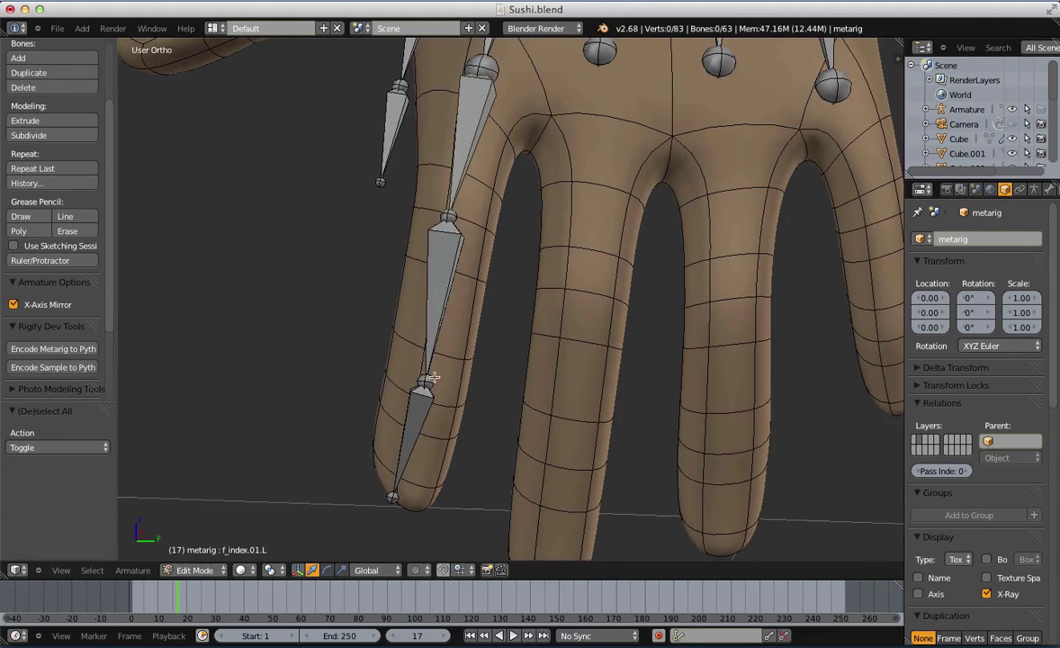
Fine-tune the index finger bones' tip, last joint and middle joint along the mesh finger's centre line
right_click(394, 497)
key("g")
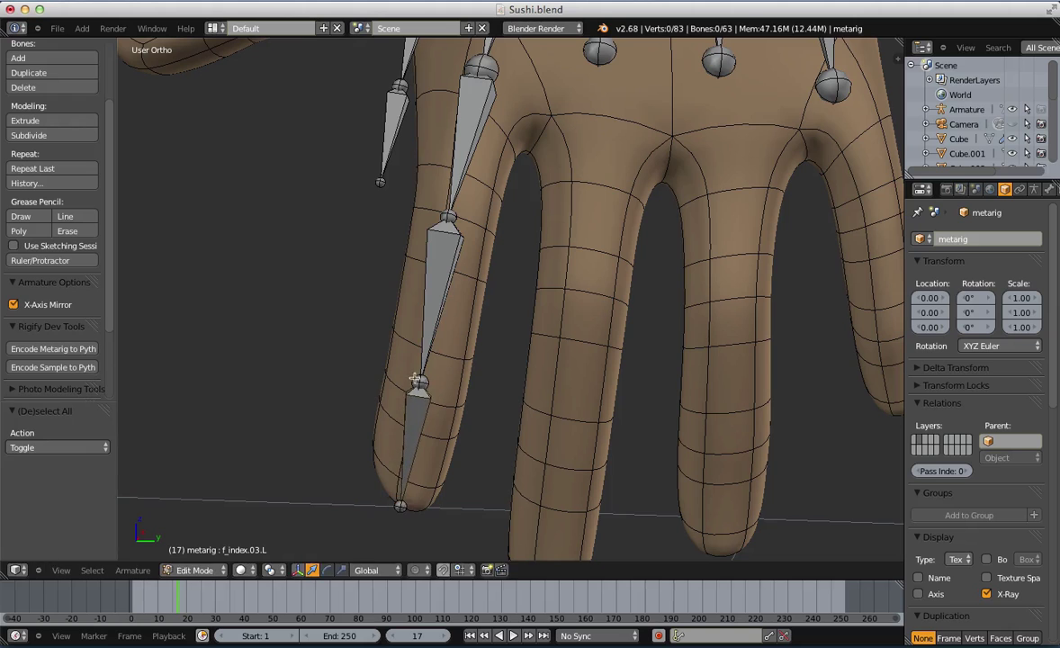
right_click(415, 379)
key("g")
left_click(422, 384)
key("a")
right_click(453, 216)
key("g")
left_click(459, 219)
key("a")
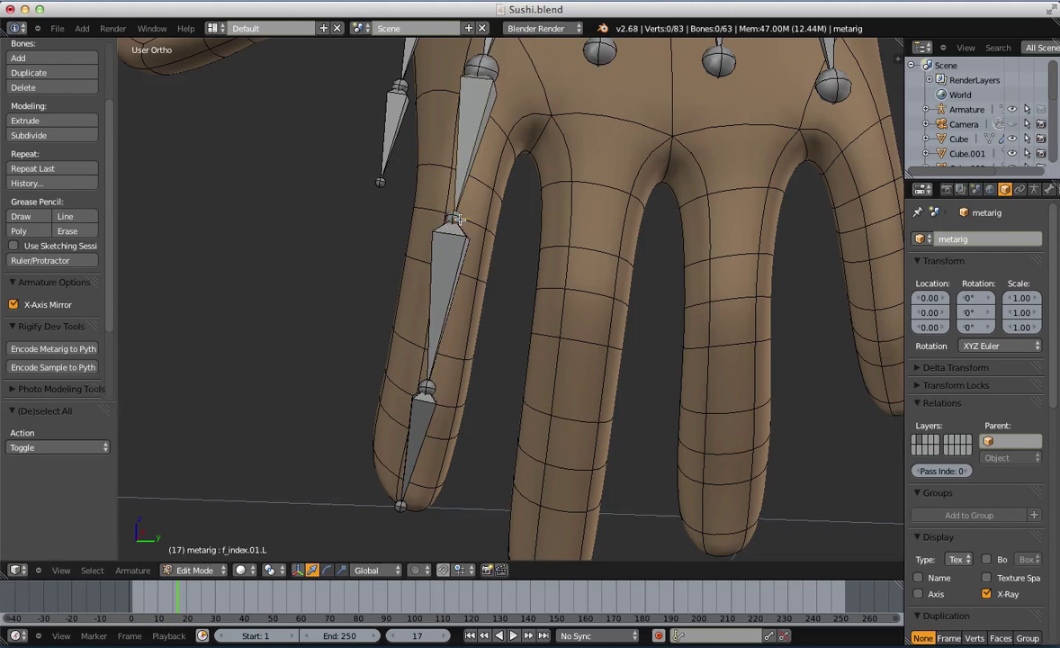
Reveal the hidden finger bones of the metarig
scroll(459, 219, "down", 5)
scroll(489, 256, "up", 3)
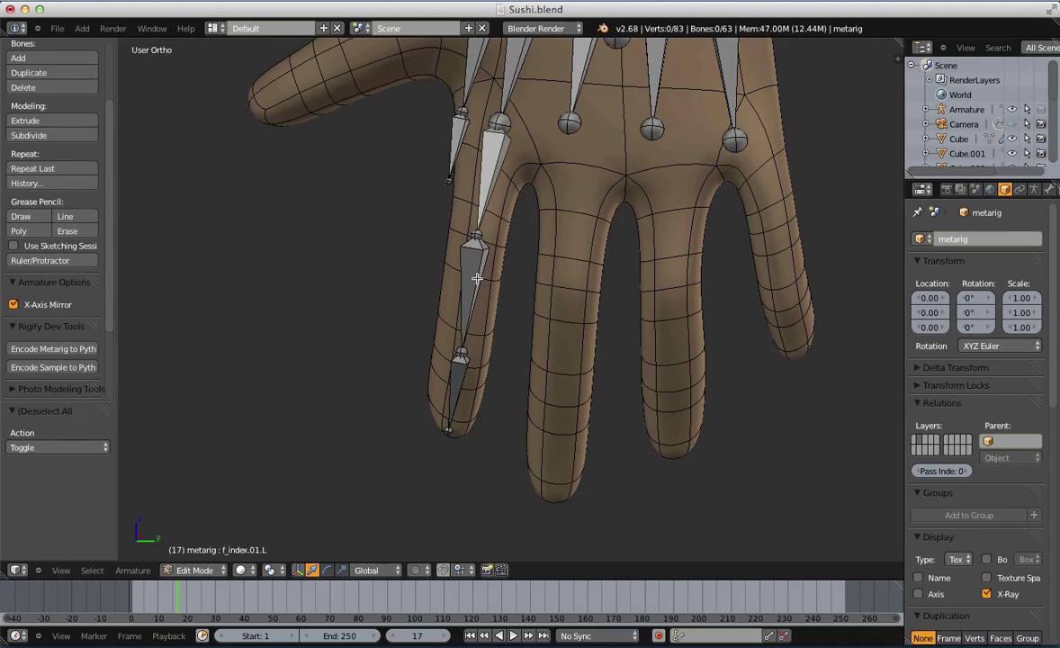
scroll(546, 285, "down", 2)
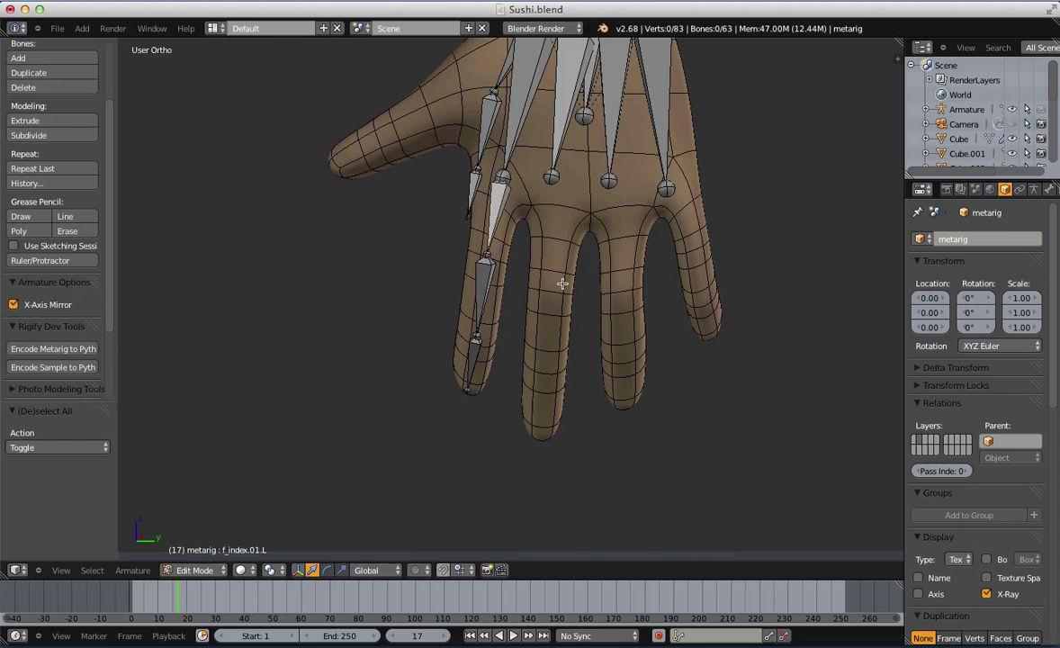
key("alt+h")
Move the middle finger bones' tip and joints to follow the mesh middle finger from tip to base
scroll(552, 279, "up", 1)
key("a")
scroll(599, 362, "up", 1)
middle_click_drag(562, 513, 548, 359, "shift")
left_click(545, 391)
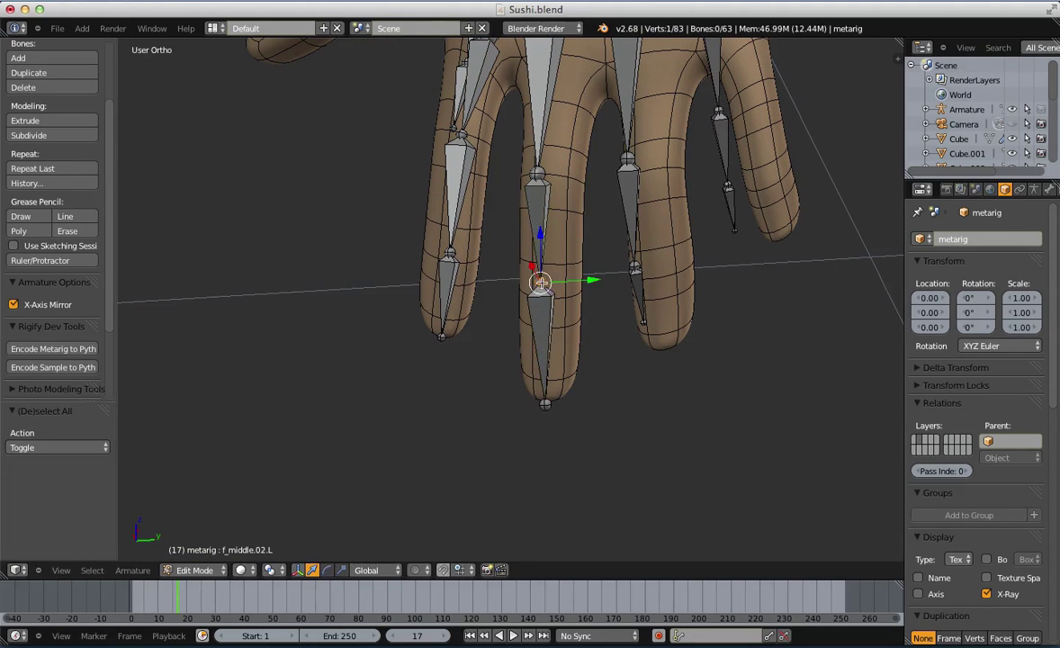
key("g")
middle_click_drag(546, 264, 547, 123)
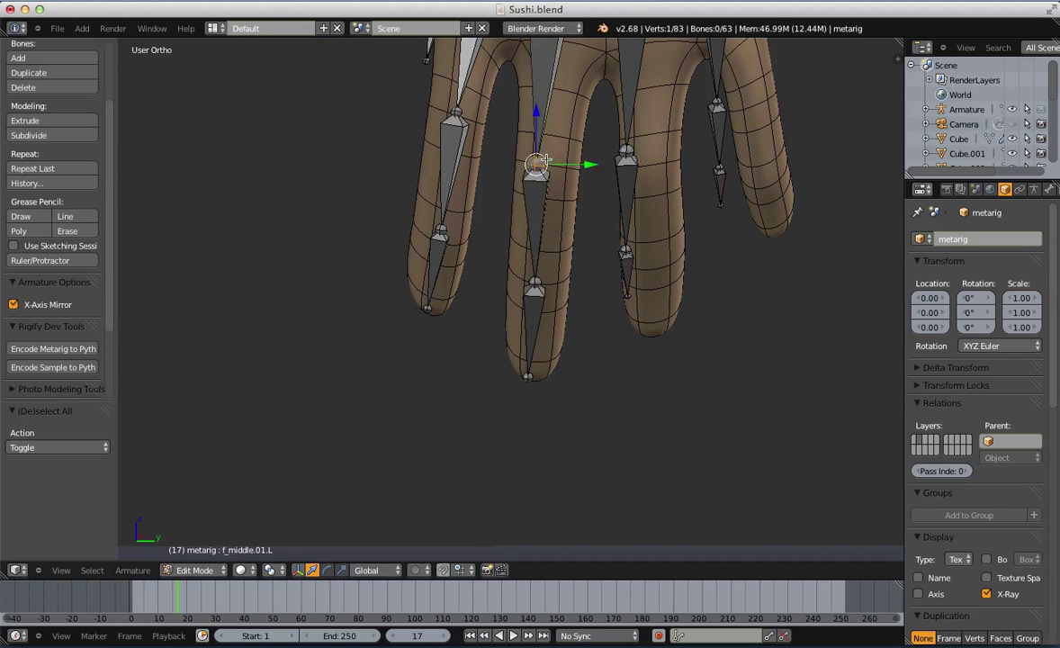
key("g")
left_click(553, 160)
key("a")
Move the end of the middle finger's palm bone down to the mesh knuckle
scroll(544, 139, "down", 3)
key("g")
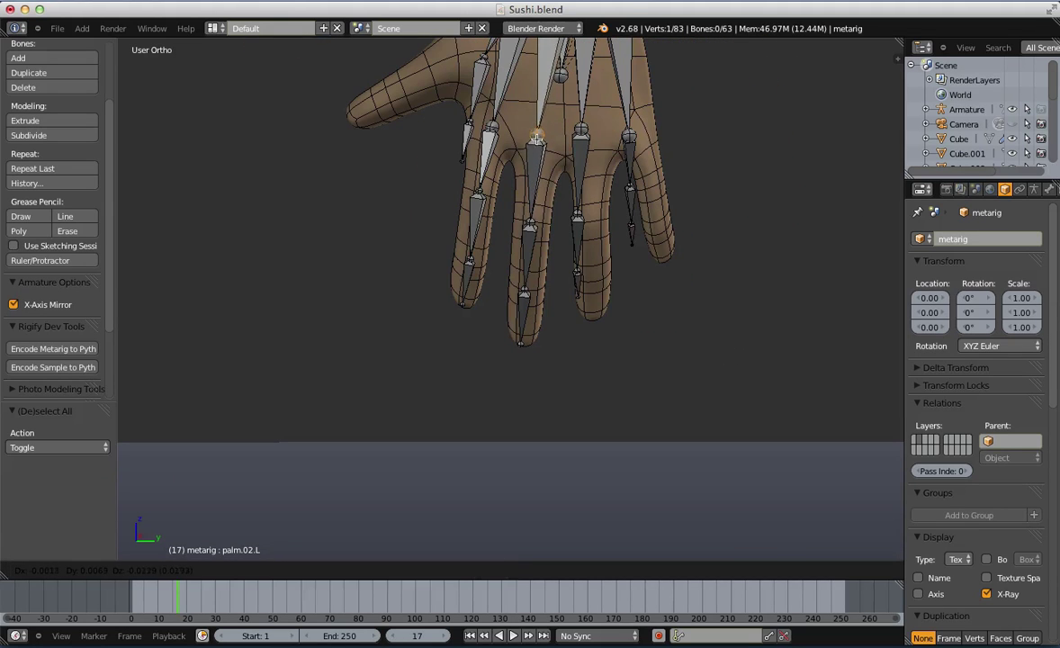
left_click(533, 137)
key("a")
Rotate the third middle finger bone and shift it to fit the mesh fingertip from the side
middle_click_drag(533, 137, 466, 278)
scroll(467, 279, "up", 3)
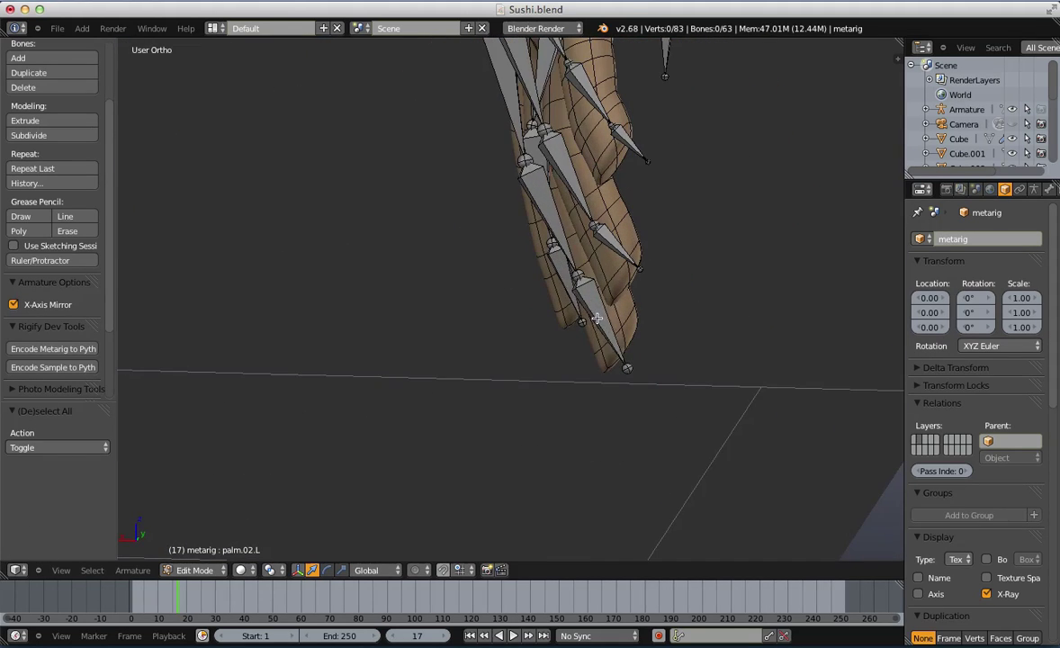
right_click(596, 318)
middle_click_drag(597, 318, 633, 320)
key("r")
left_click(722, 329)
key("g")
left_click(726, 323)
key("a")
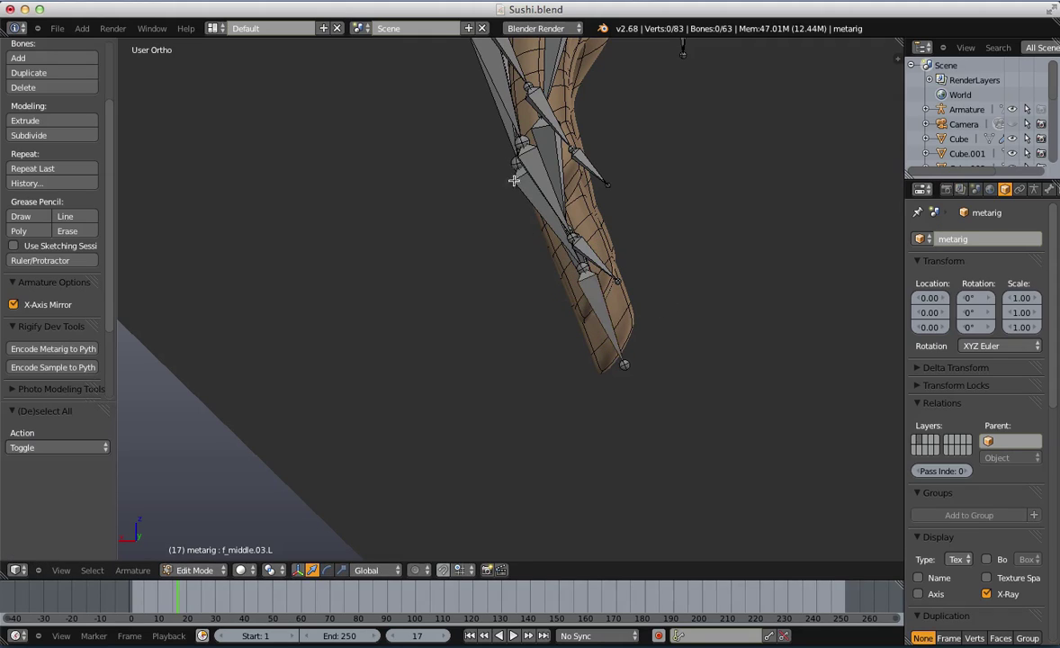
Move the middle finger's knuckle joint deeper into the mesh hand, viewed from the fingertips
key("a")
middle_click_drag(509, 158, 508, 305)
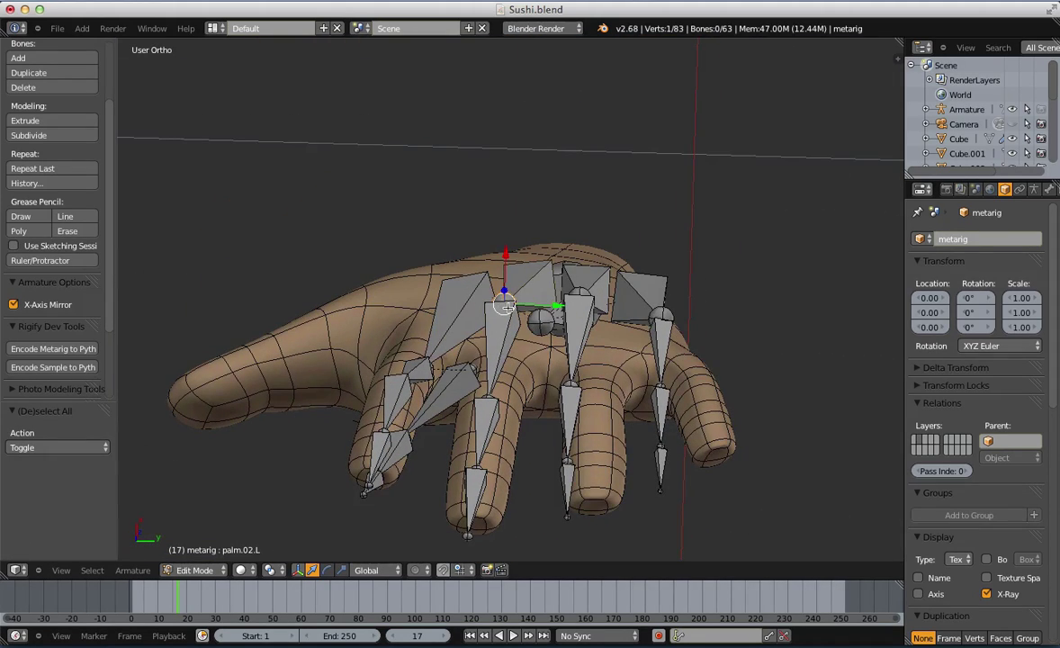
left_click(529, 361)
key("a")
scroll(540, 333, "down", 3)
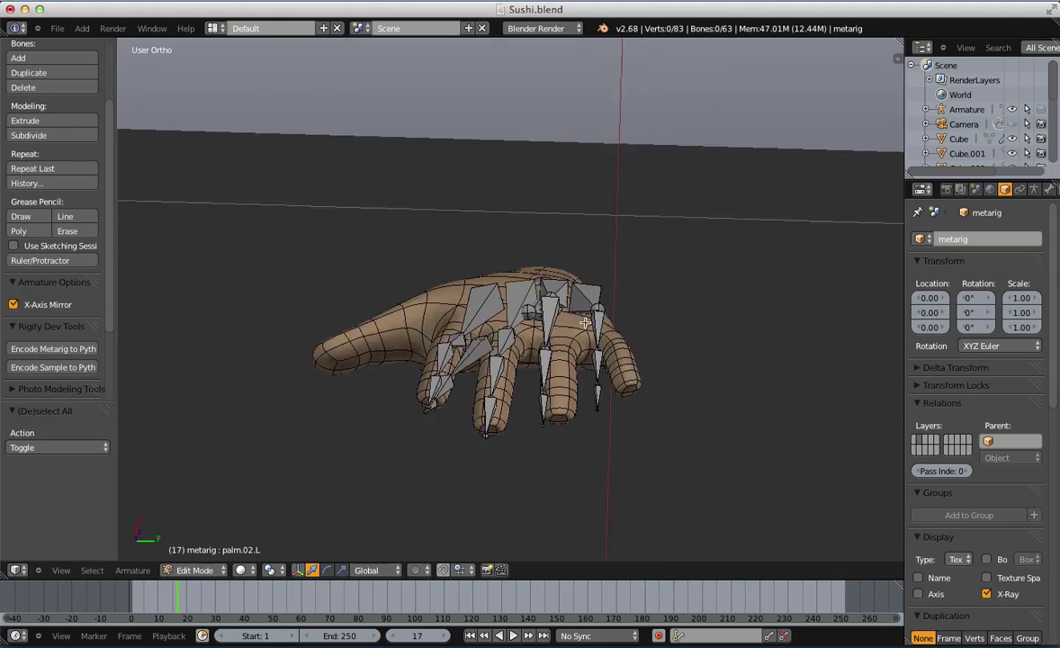
Move the ring finger bones' tip and joints into the centre of the mesh ring finger
middle_click_drag(545, 292, 548, 338)
scroll(585, 418, "up", 3)
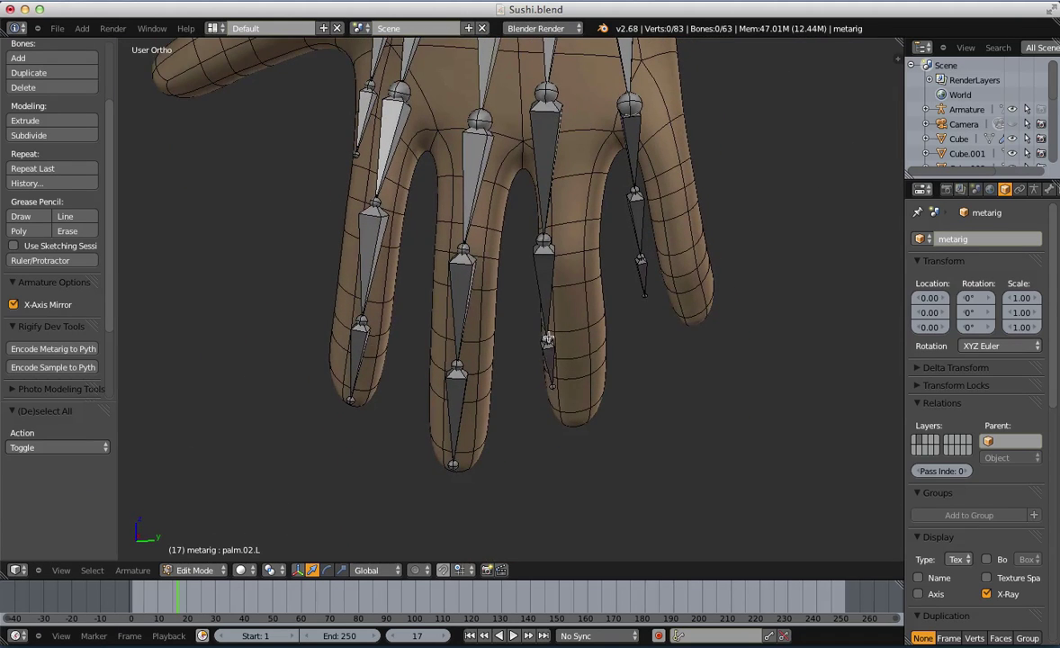
left_click(585, 394)
key("a")
right_click(544, 240)
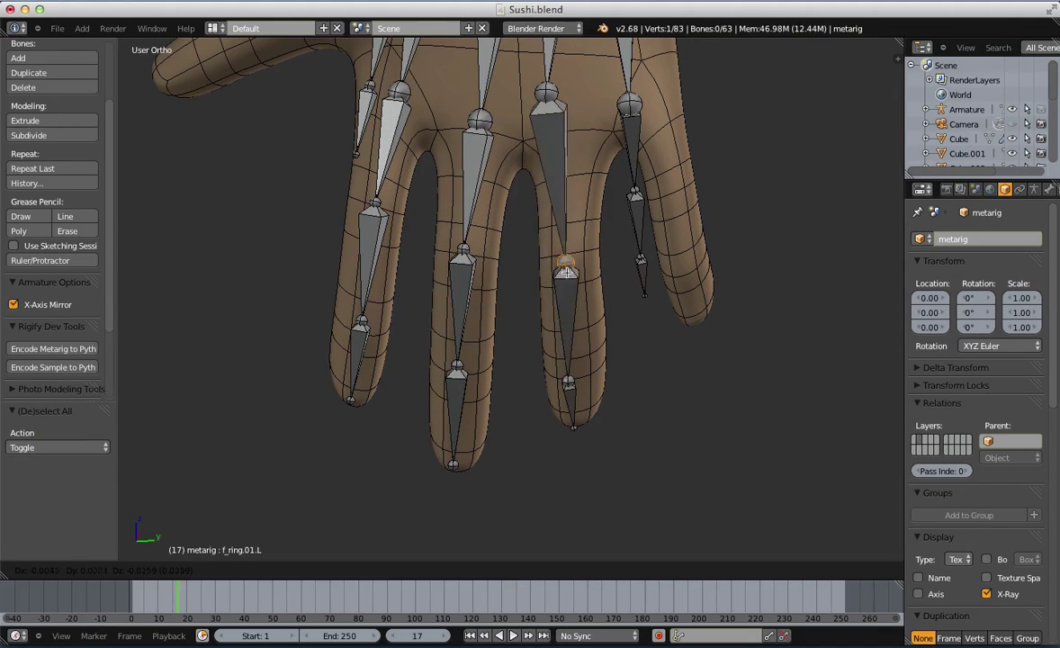
left_click(563, 288)
left_click(573, 345)
Move the ring finger's knuckle joint about -0.079 along X, 0.019 along Y and -0.017 along Z into the hand
middle_click_drag(574, 346, 580, 284)
key("Escape")
key("a")
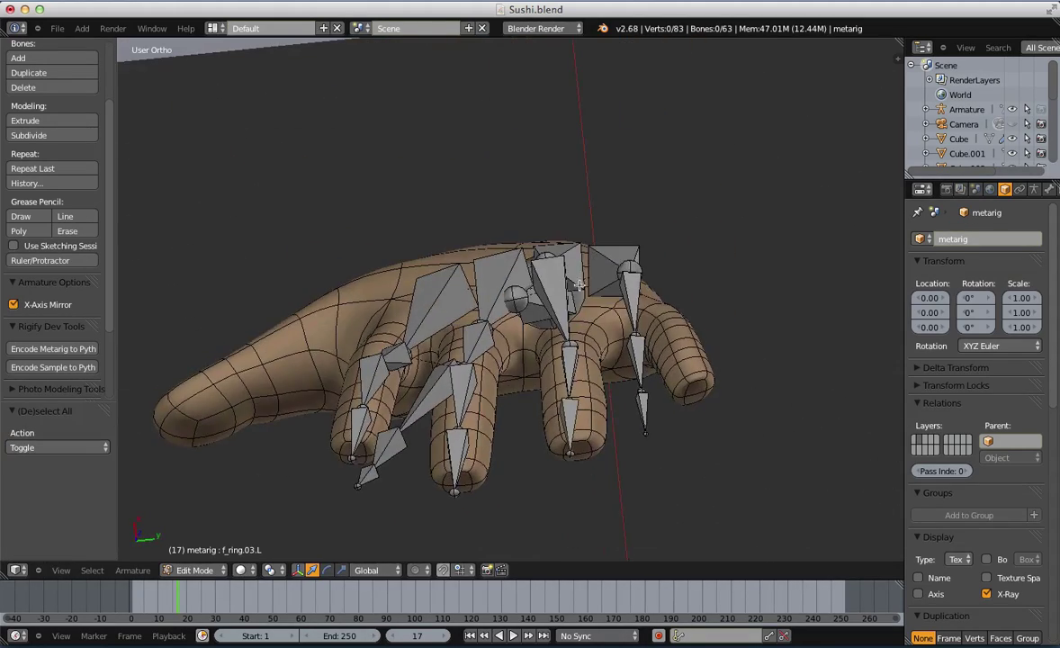
left_click(586, 334)
Rotate the second ring finger bone about 11°, then move it and fine-tune its rotation to fit the mesh finger
middle_click_drag(586, 334, 584, 286)
right_click(585, 289)
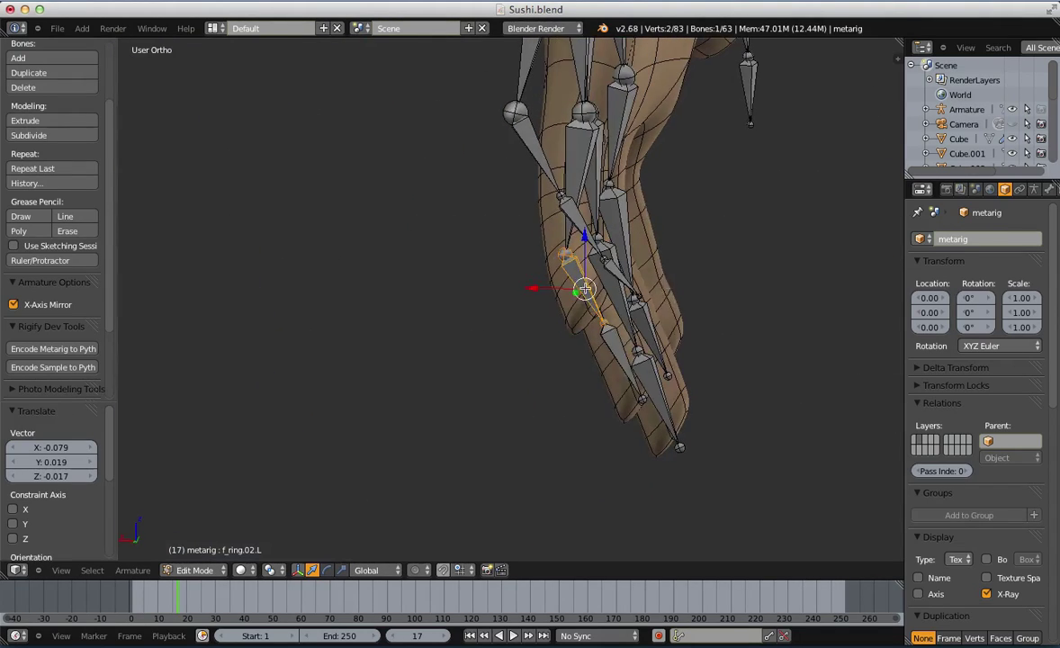
left_click(666, 303)
middle_click_drag(666, 303, 637, 309)
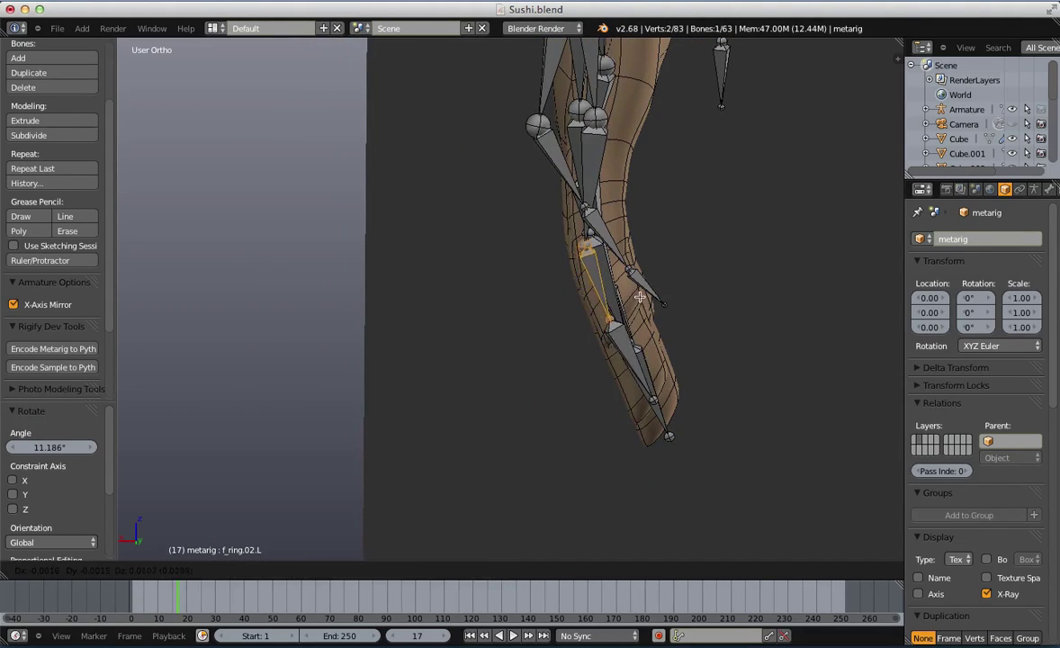
left_click(639, 297)
key("r")
left_click(646, 297)
key("a")
middle_click_drag(461, 290, 618, 211)
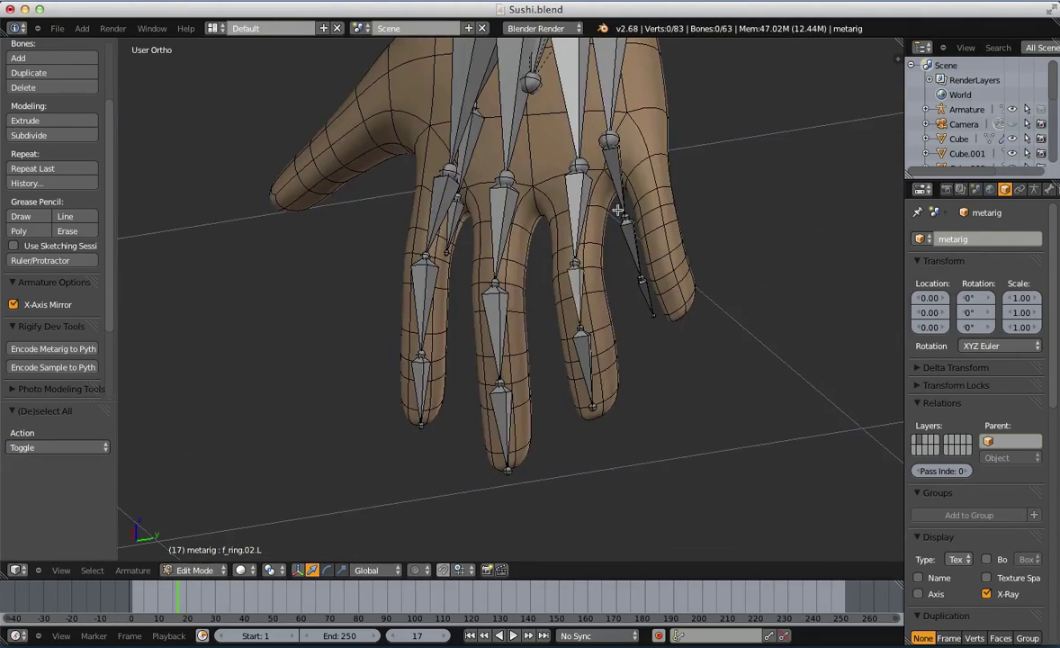
Move the pinky's knuckle joint into the hand, then select the pinky bones and rotate them to follow the mesh finger
left_click_drag(603, 141, 623, 163)
middle_click_drag(664, 232, 643, 227)
key("b")
left_click_drag(587, 193, 640, 315)
middle_click_drag(657, 297, 630, 220)
left_click(622, 229)
key("r")
key("r")
left_click(621, 211)
Move the pinky bones and their outer joints into the centre of the mesh pinky
key("g")
left_click(654, 218)
left_click(644, 260)
key("g")
left_click(641, 244)
key("a")
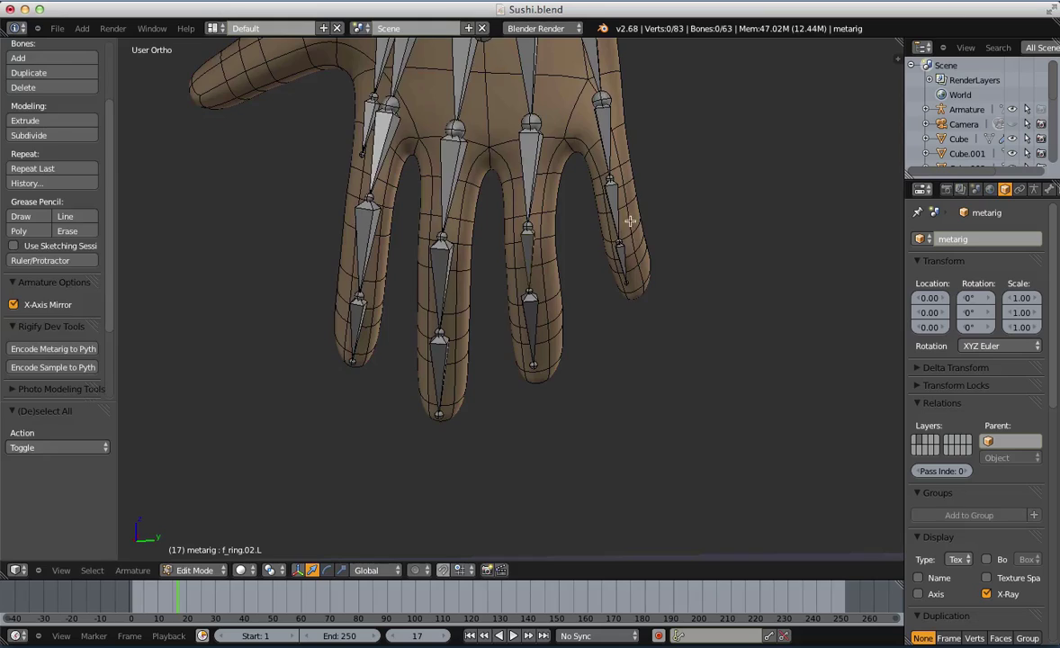
Shift the ring finger's two inner joints to line up with the mesh ring finger
key("Tab")
key("Tab")
scroll(575, 170, "up", 3)
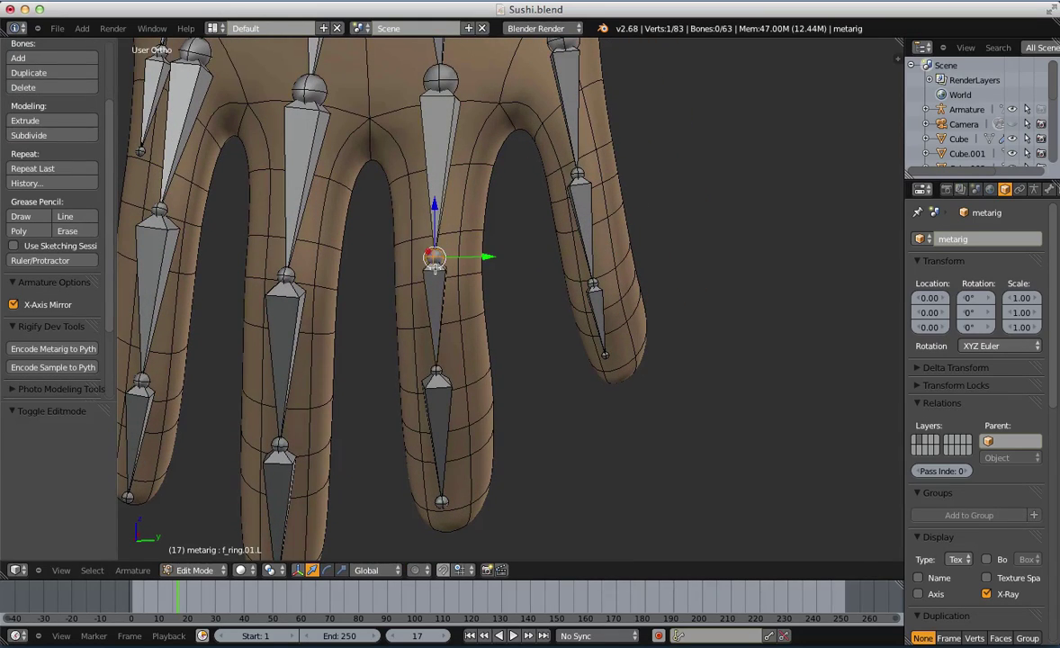
key("a")
middle_click_drag(434, 265, 491, 440)
left_click(459, 358)
key("a")
Move the tip of the last ring finger bone to just beyond the mesh fingertip and fine-tune its position
left_click(475, 494)
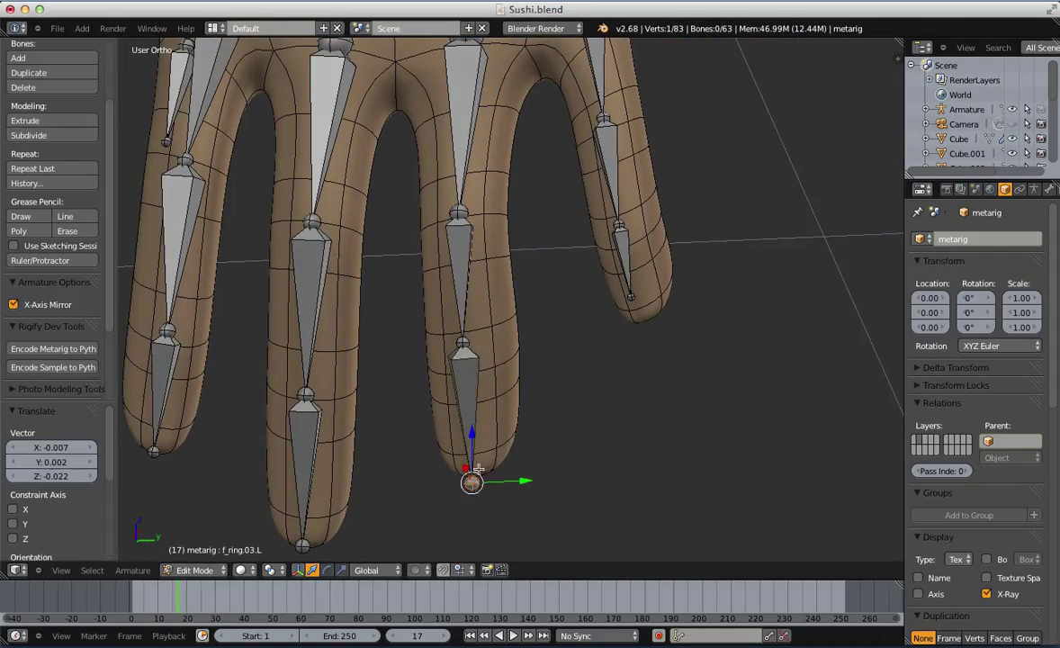
middle_click_drag(475, 493, 553, 347)
key("g")
left_click(555, 336)
key("a")
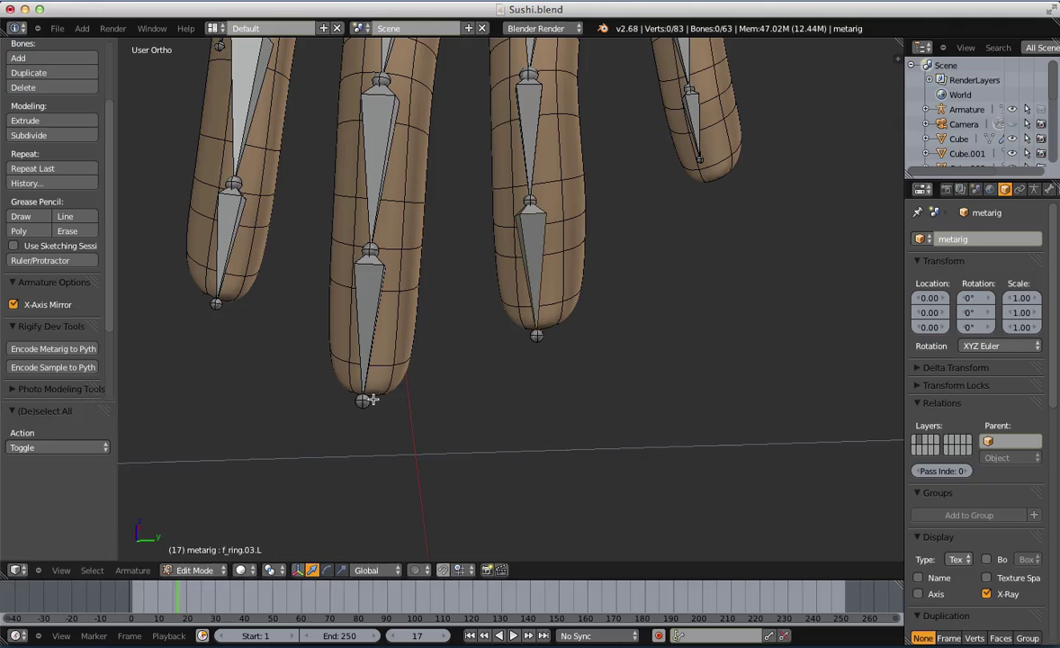
Fine-tune the tips of the middle and index finger bones at the ends of their mesh fingers
left_click(371, 399)
key("a")
left_click(217, 307)
key("a")
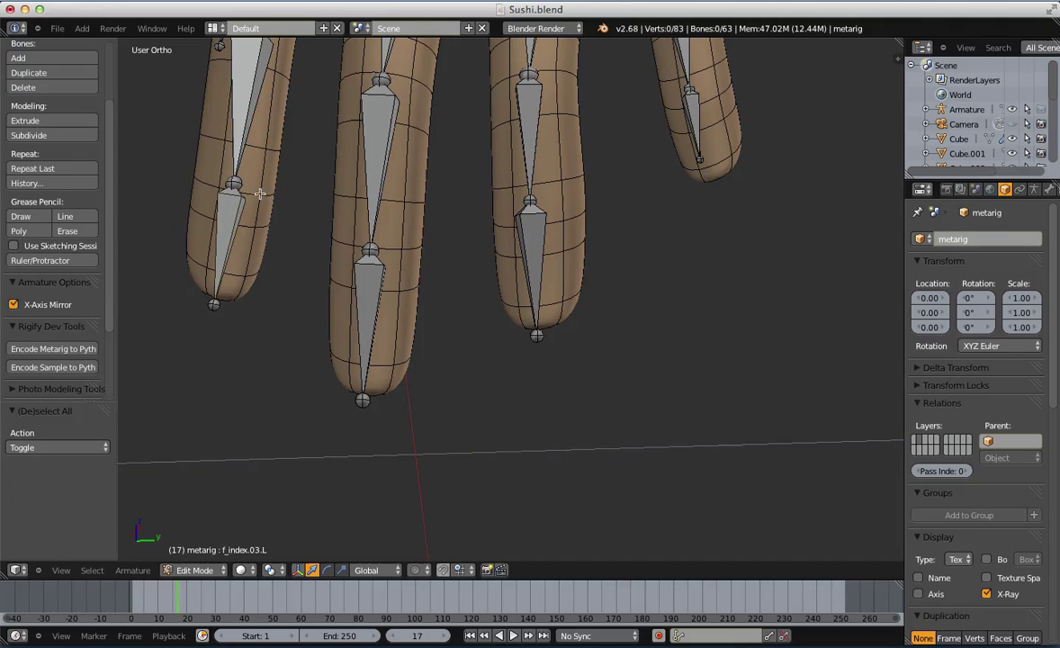
middle_click_drag(217, 307, 274, 270)
right_click(247, 401)
key("g")
left_click(244, 402)
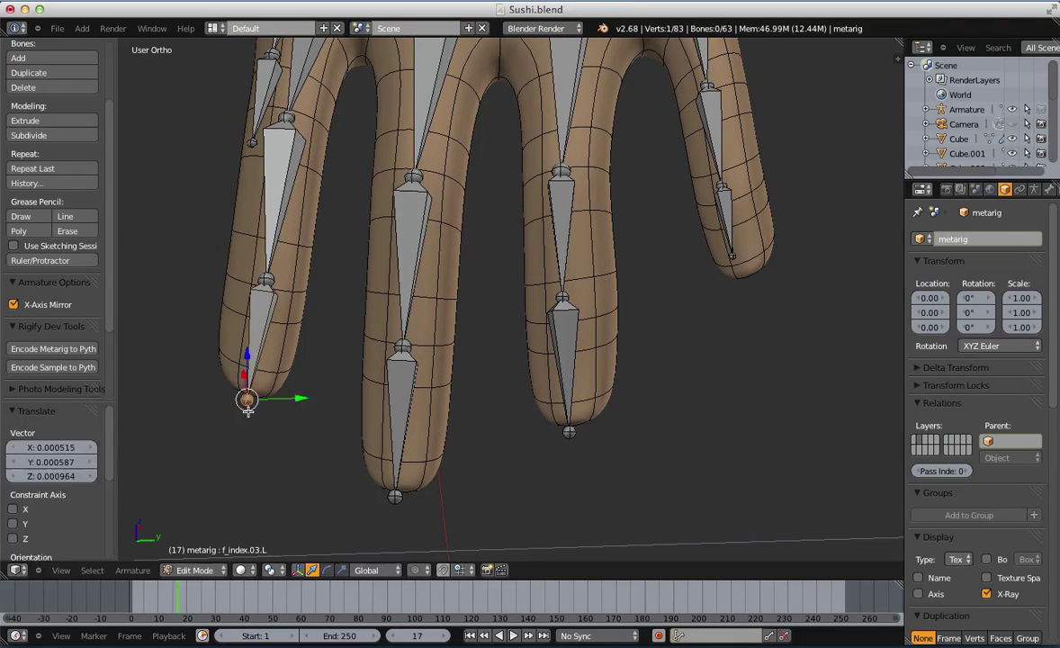
key("a")
Adjust the second pinky bone and the joints at both its ends to sit in the centre of the mesh pinky
middle_click_drag(244, 403, 661, 198)
right_click(662, 197)
key("g")
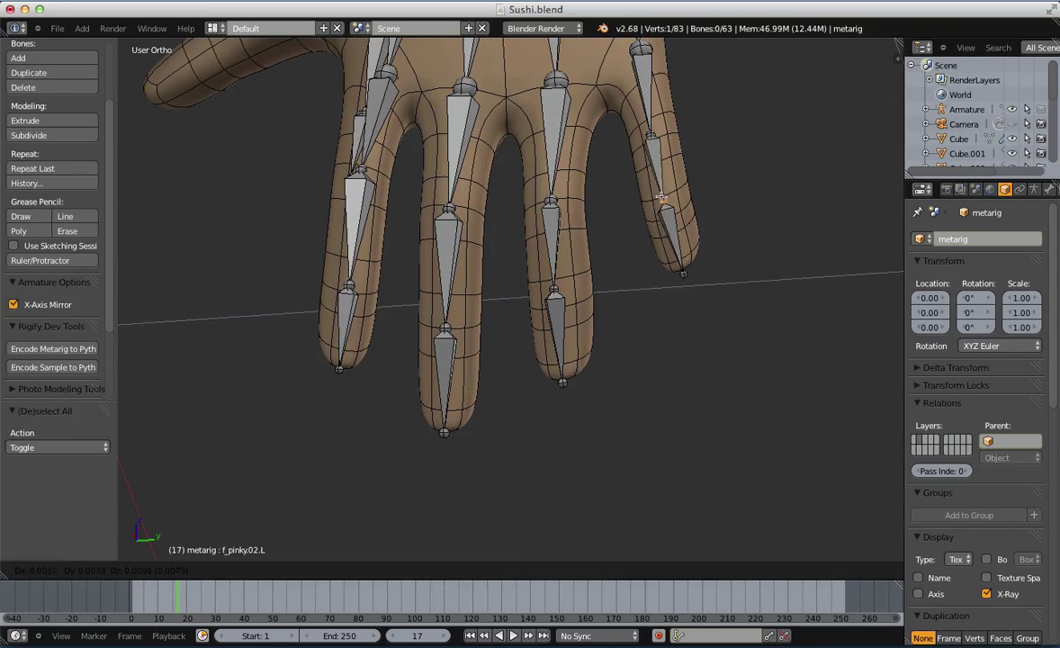
left_click(664, 206)
key("a")
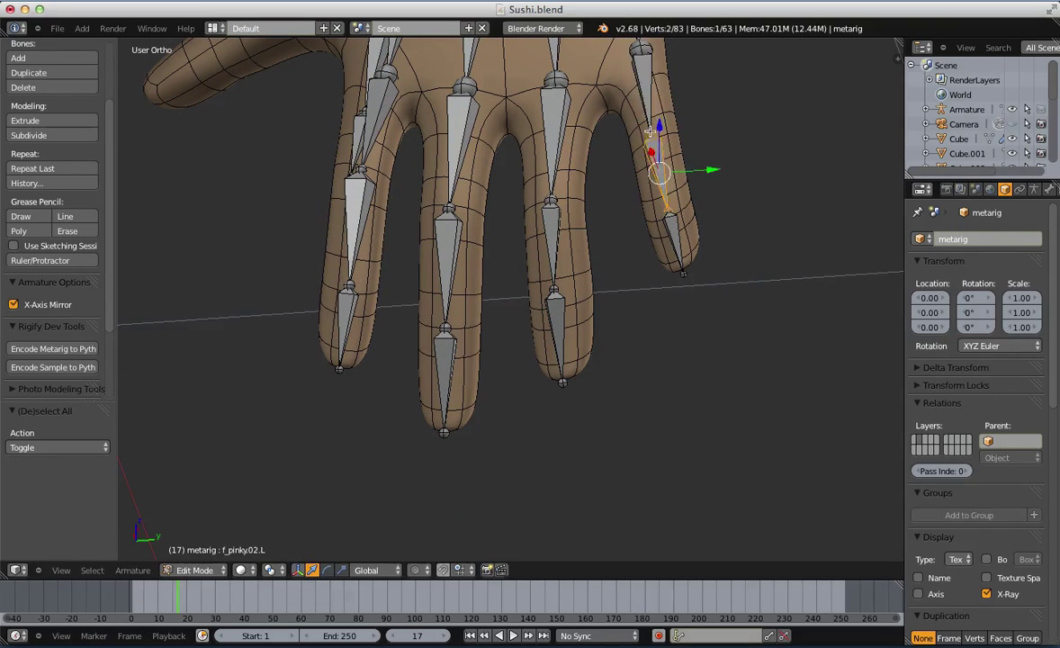
key("g")
left_click(650, 133)
key("a")
right_click(647, 137)
key("g")
left_click(646, 135)
key("a")
Move the pinky's knuckle joint, at the end of the outer palm bone, slightly towards the fingertip
scroll(636, 79, "down", 2)
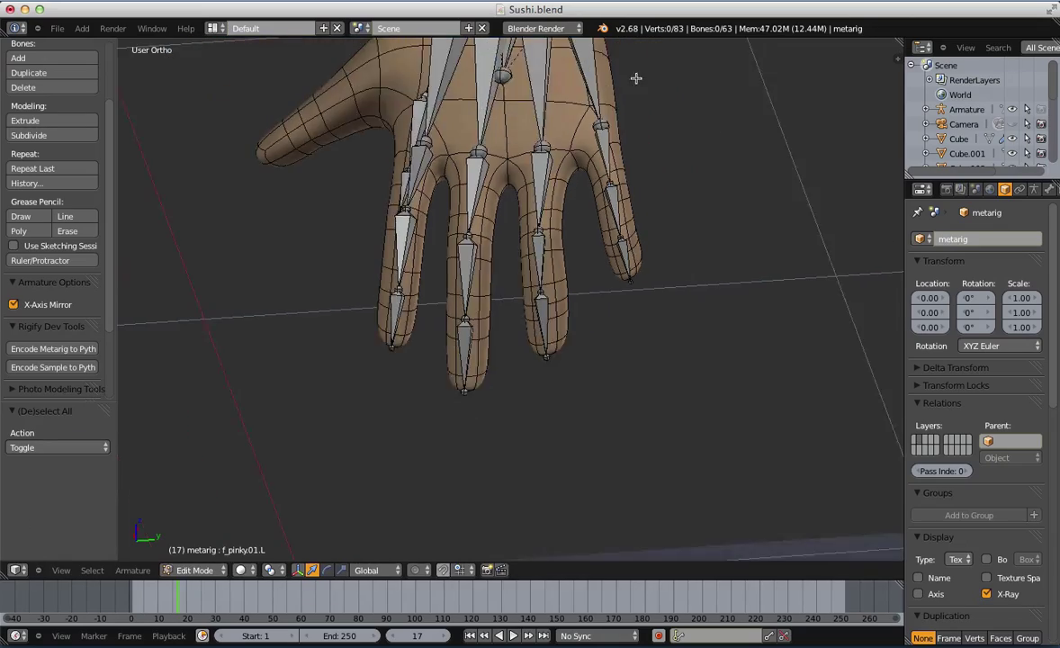
middle_click_drag(636, 79, 620, 99)
right_click(601, 111)
key("g")
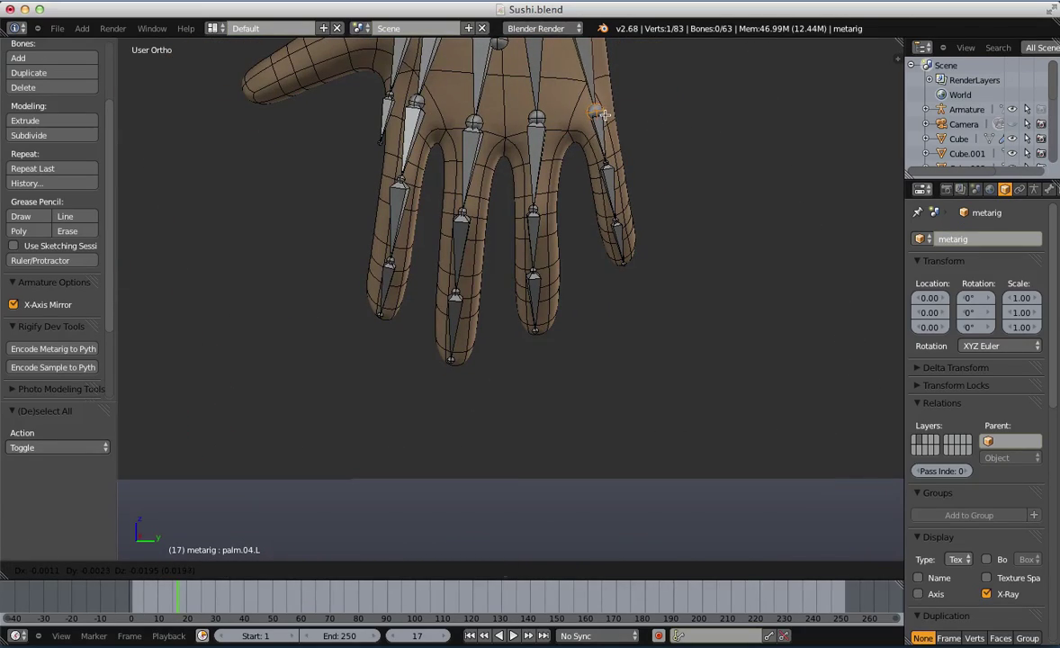
left_click(605, 115)
key("a")
Move the thumb bones' tip and last joint into the mesh thumb, viewed from the side
scroll(594, 139, "down", 4)
middle_click_drag(587, 147, 706, 287, "shift")
scroll(567, 225, "up", 4)
right_click(396, 147)
key("g")
left_click(436, 160)
key("a")
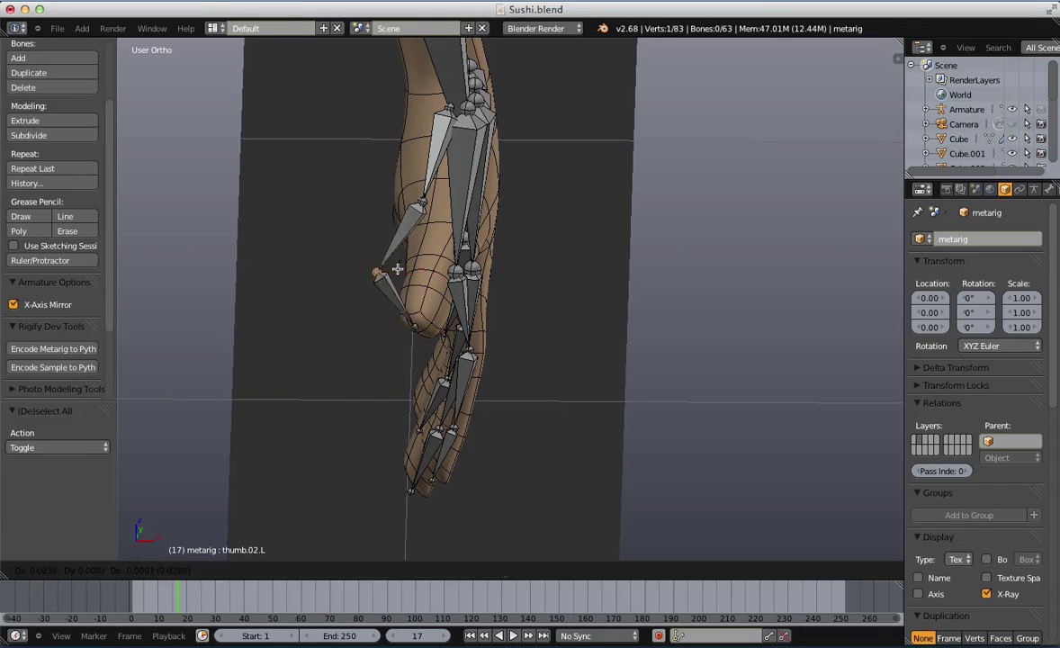
left_click(431, 261)
Move the thumb's first joint about 0.041 along X, -0.004 along Y and -0.011 along Z into the hand
key("g")
left_click(450, 209)
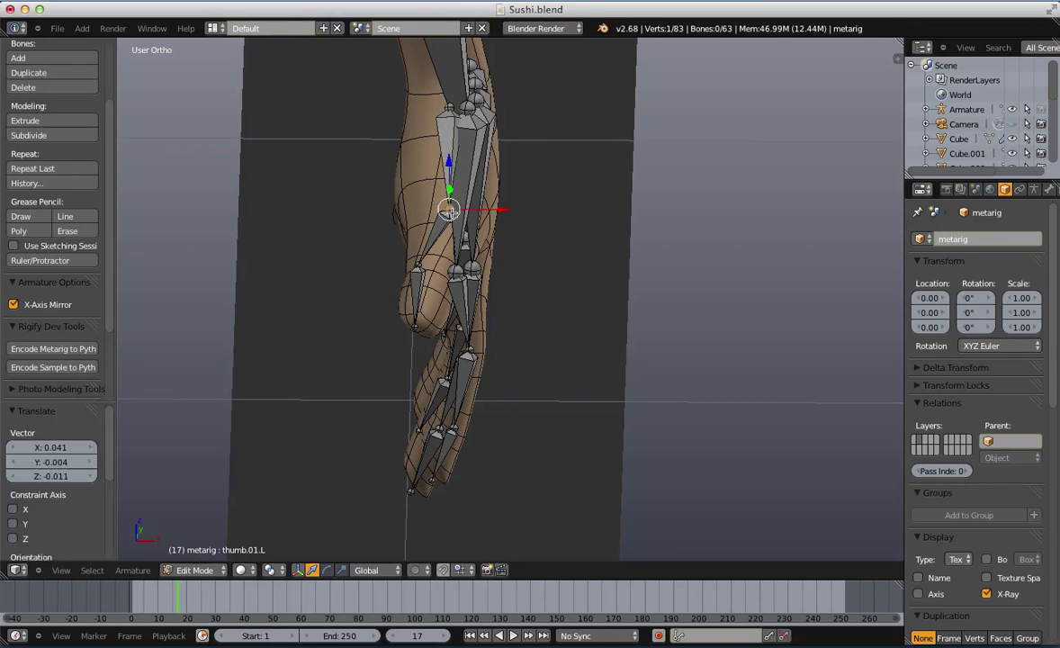
key("a")
Rotate the two outer thumb bones, move them about 0.009, -0.119 and 0.038 along X, Y, Z, and refine their rotation
middle_click_drag(445, 209, 290, 187)
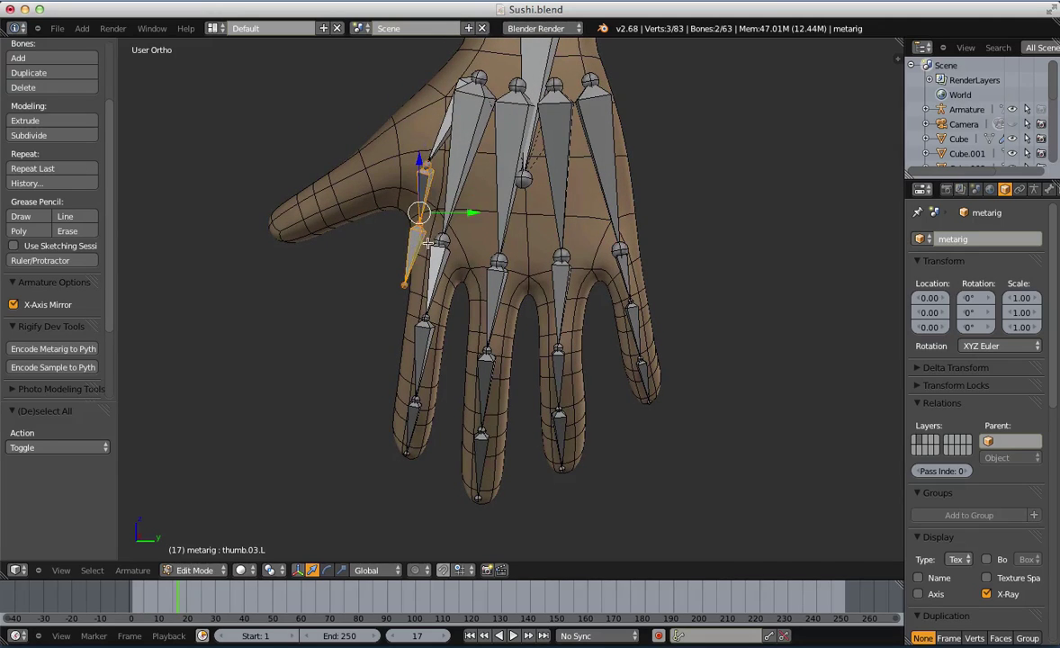
key("r")
left_click(383, 232)
key("g")
left_click(305, 219)
key("r")
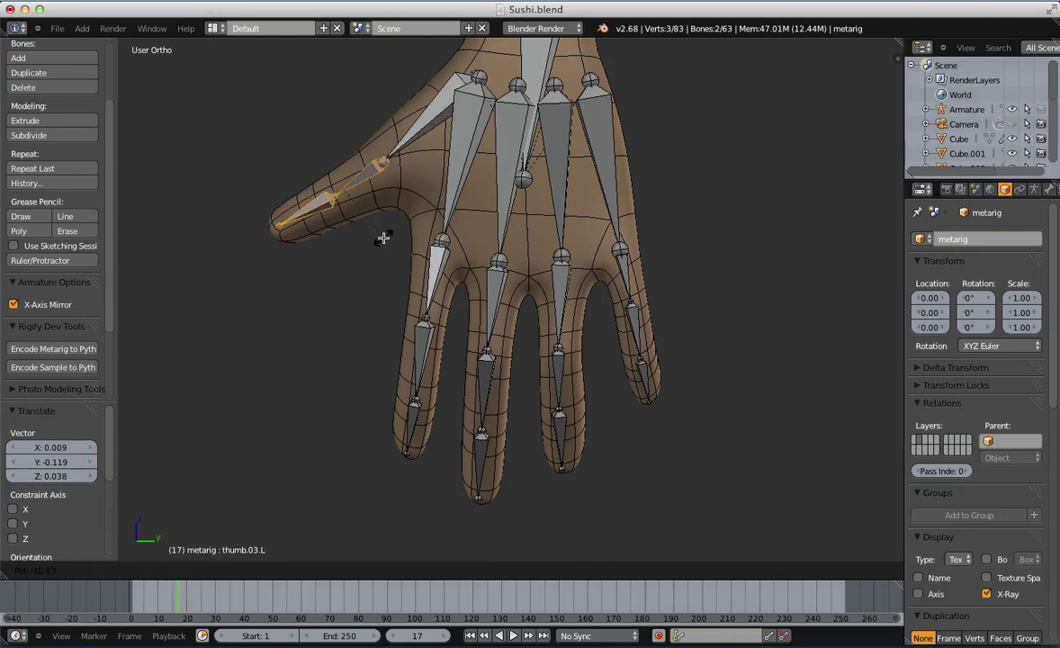
left_click(383, 237)
Centre the thumb's last and first joints inside the mesh thumb, viewed along the thumb's side
middle_click_drag(383, 237, 377, 361)
key("a")
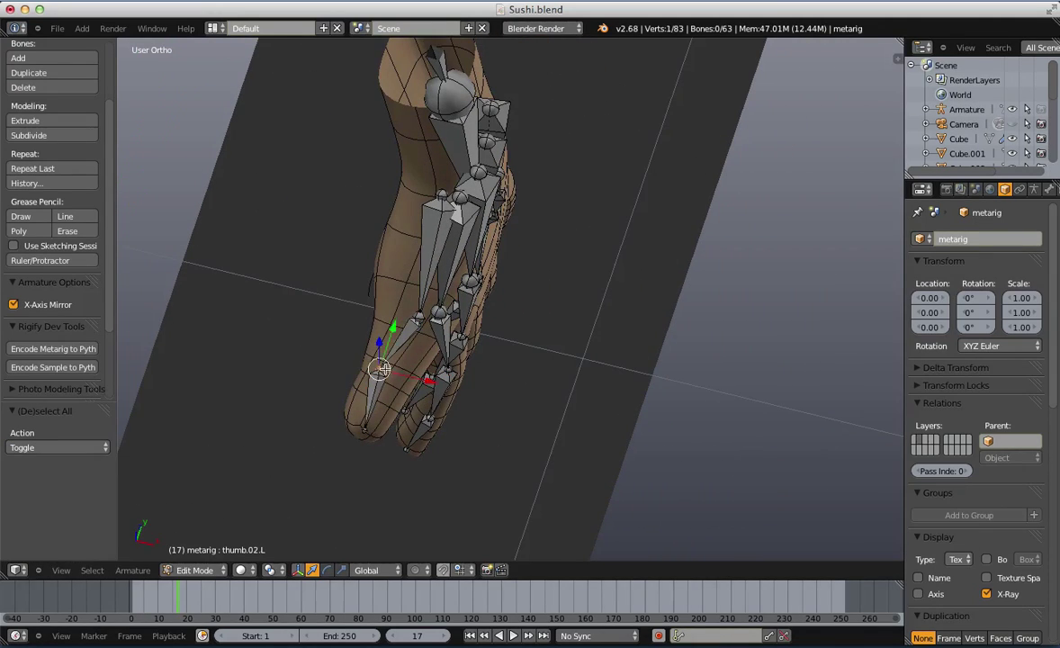
key("g")
left_click(397, 379)
key("a")
right_click(420, 318)
key("g")
left_click(413, 315)
key("a")
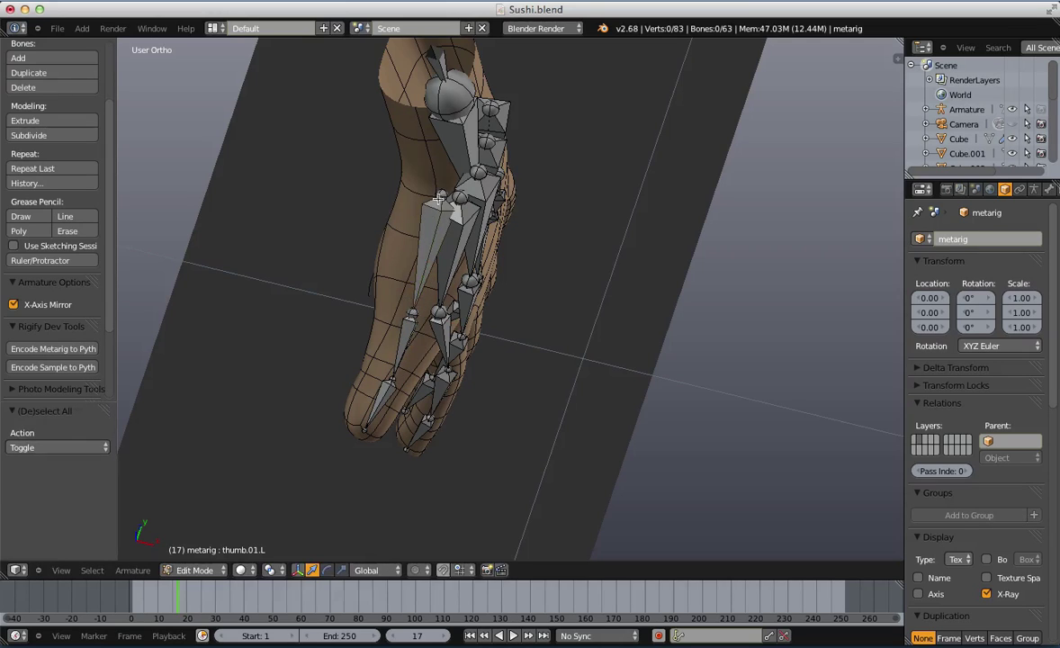
Shift the base joint of the first thumb bone slightly further into the mesh hand
right_click(439, 198)
key("g")
left_click(431, 199)
key("a")
Leave edit mode, clear the clipped view region so the whole character shows, and deselect everything
scroll(466, 296, "down", 6)
middle_click_drag(466, 296, 317, 177)
scroll(455, 212, "up", 7)
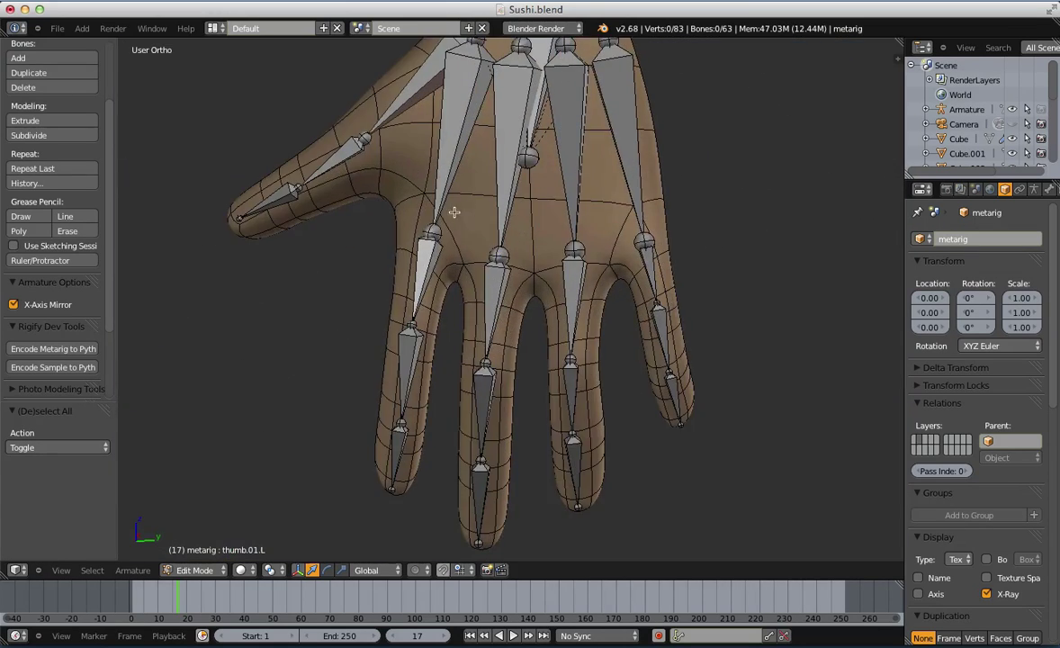
middle_click_drag(455, 212, 671, 270)
scroll(621, 277, "down", 7)
key("Tab")
scroll(587, 294, "up", 3)
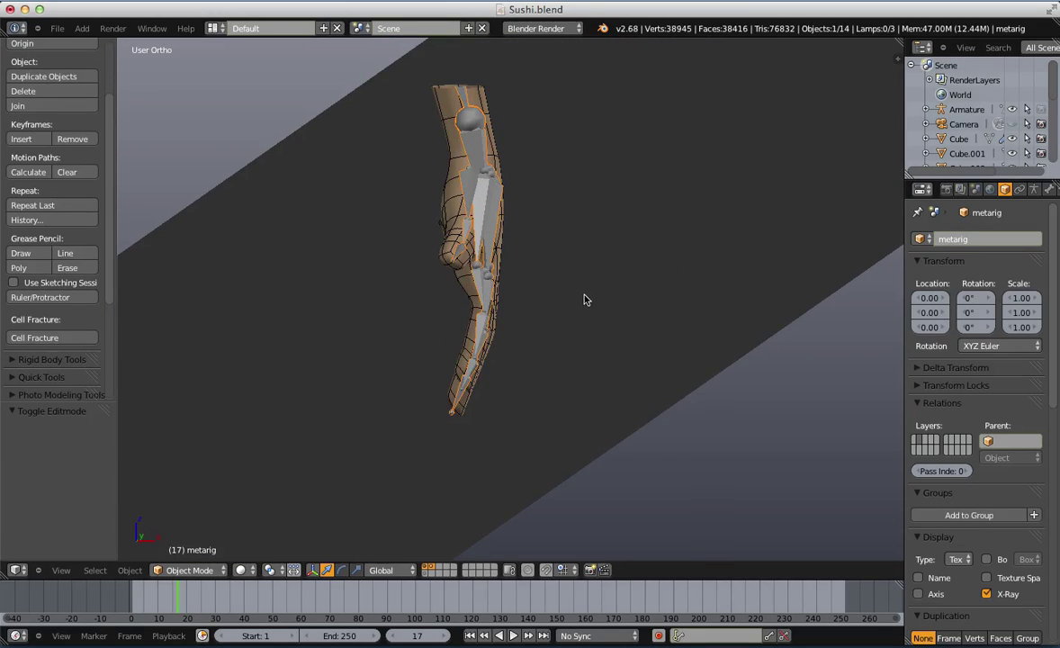
key("alt+b")
scroll(590, 304, "down", 8)
key("a")
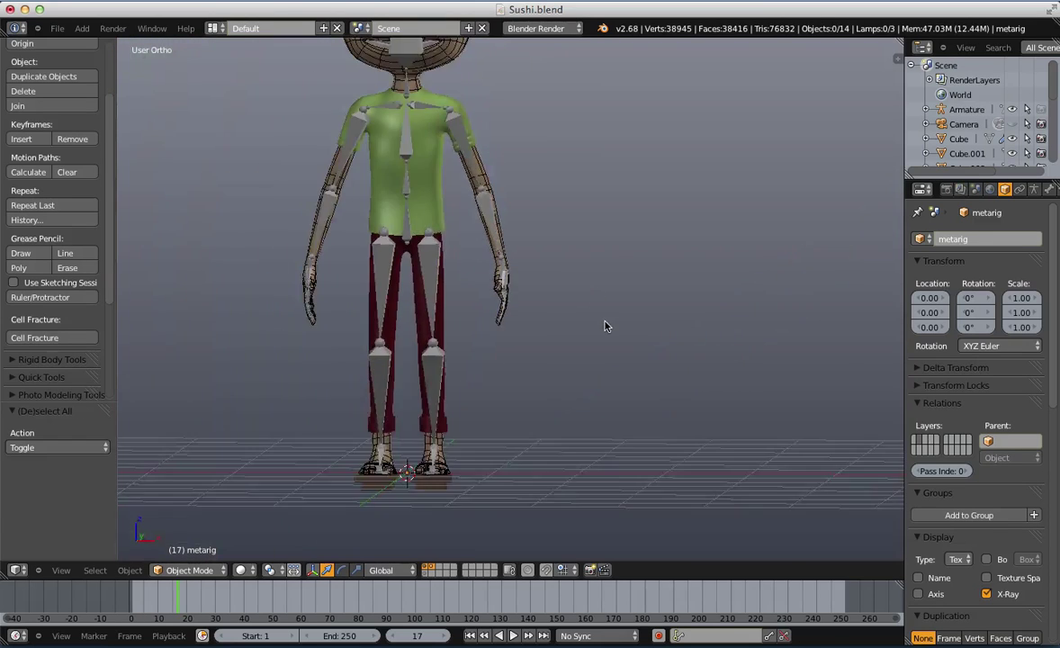
Put the metarig back into edit mode and view it from the front with no bones selected
middle_click_drag(606, 327, 522, 342)
scroll(522, 342, "up", 1)
key("Tab")
scroll(646, 317, "up", 1)
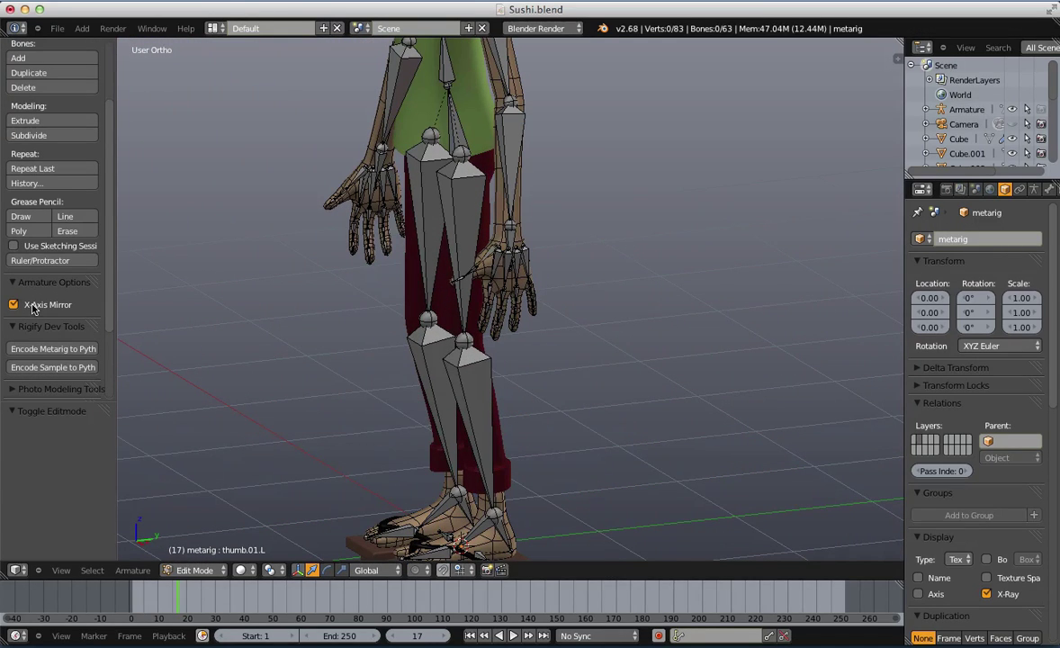
key("KP_1")
key("a")
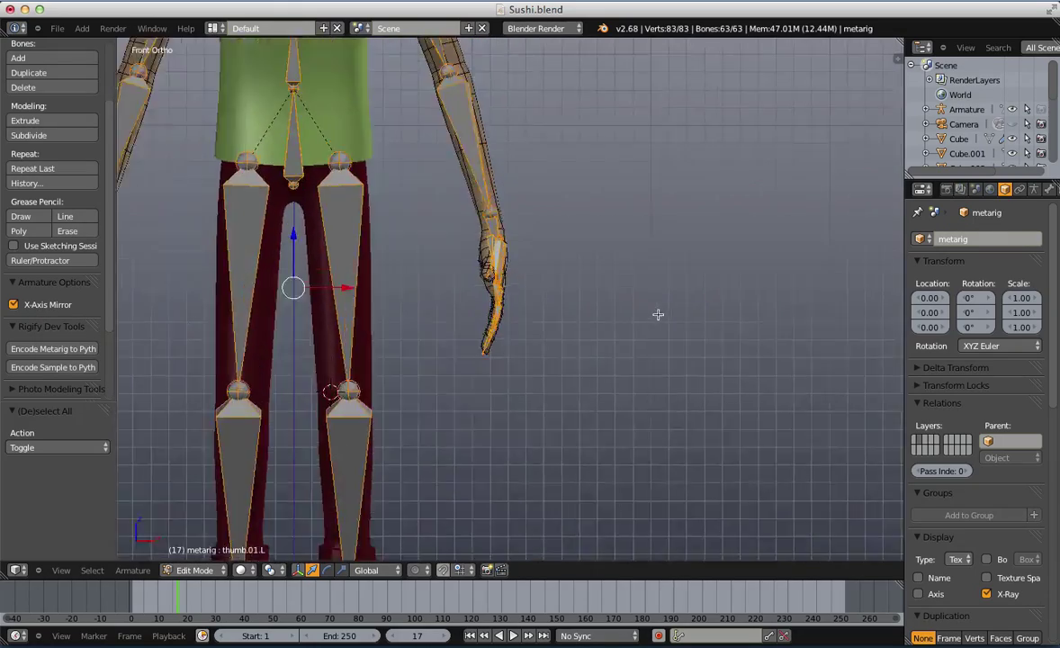
key("a")
Turn off the metarig's X-Ray display and show the hand in wireframe
scroll(658, 314, "up", 6)
middle_click_drag(650, 202, 494, 102)
left_click(987, 594)
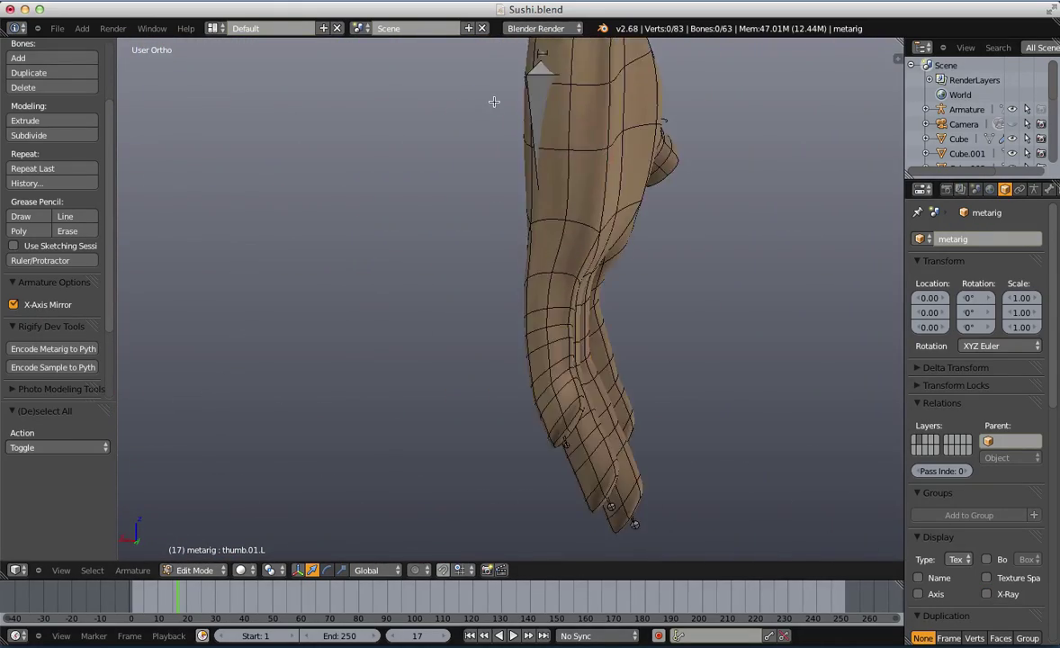
key("z")
Move the wrist-end joints of the palm bones further inside the mesh hand
key("g")
left_click(564, 79)
key("a")
scroll(560, 108, "down", 2)
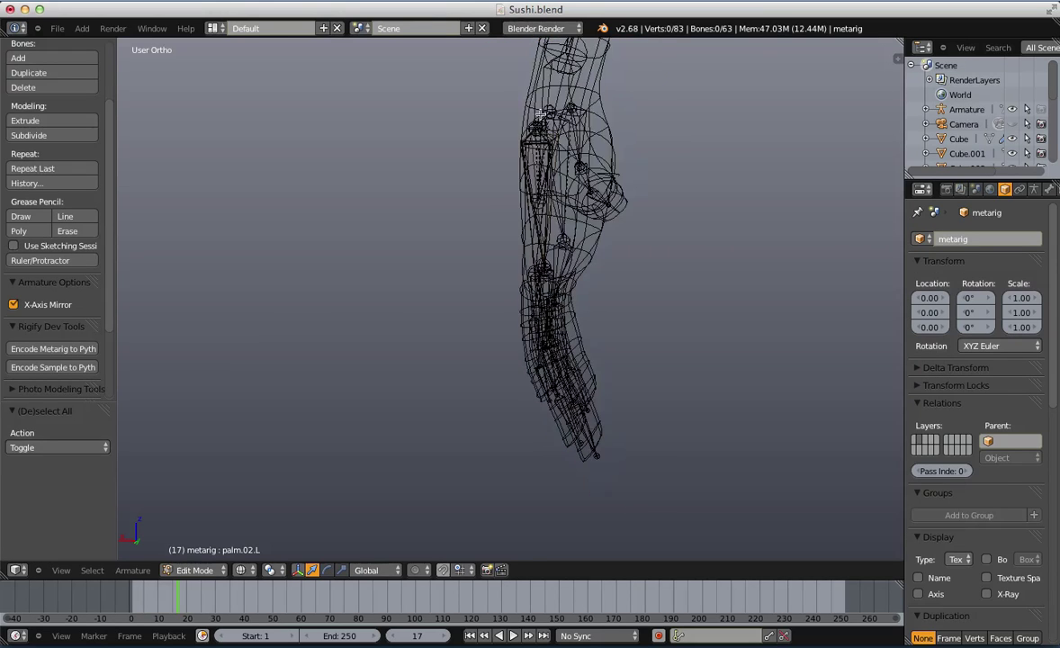
key("ctrl+z")
middle_click_drag(556, 171, 531, 177)
Try to move the palm bones' wrist-end joints about -0.007 along X, then undo the move
key("g")
left_click(559, 136)
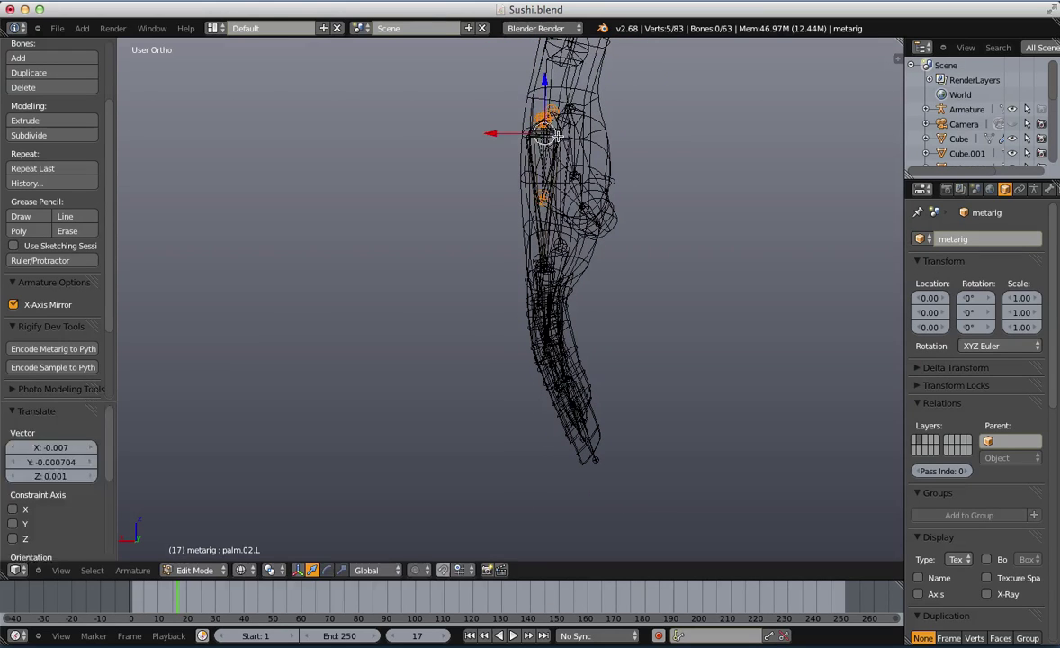
key("ctrl+z")
key("a")
Move the palm bones' wrist-end joints about -0.011 along X, fine-tune them from both sides, and return to solid display
key("g")
left_click(595, 115)
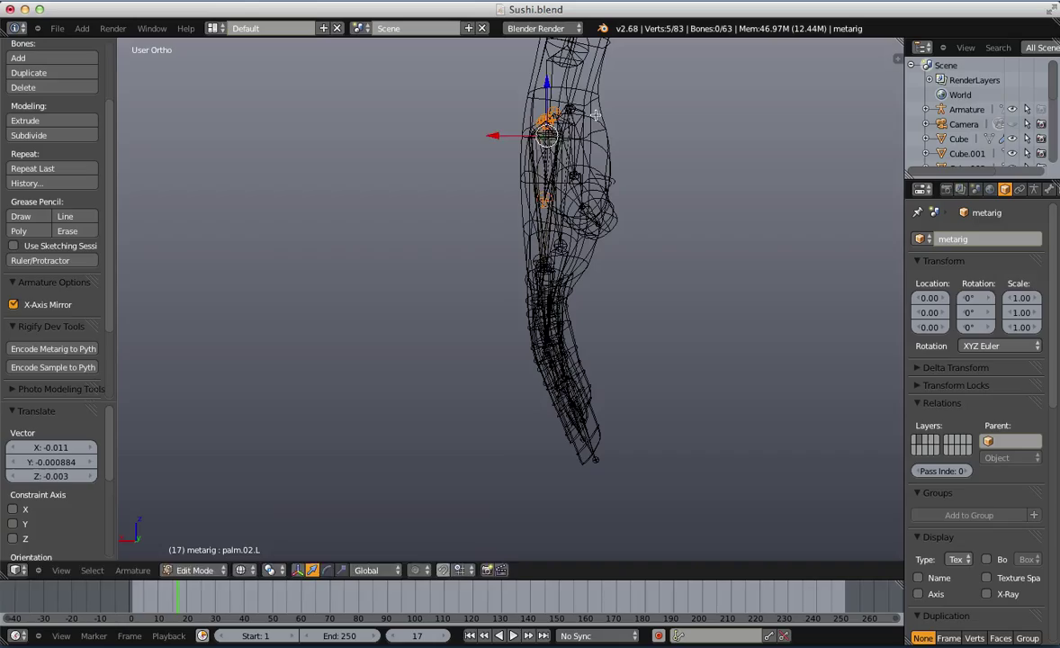
left_click(595, 119)
left_click(597, 120)
scroll(630, 135, "up", 6)
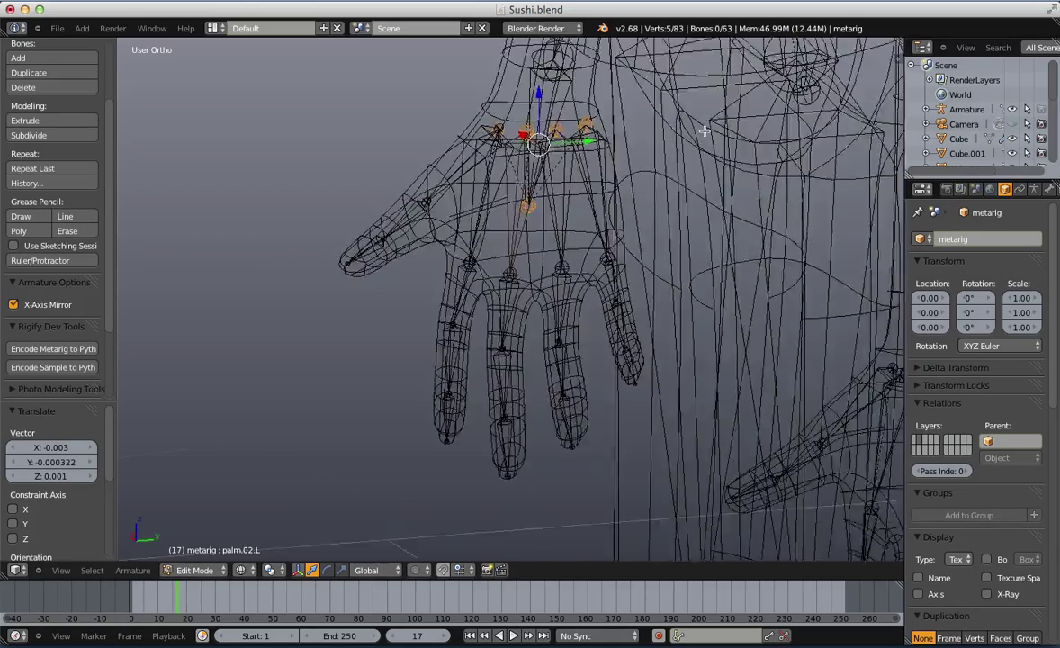
key("g")
left_click(706, 151)
key("z")
key("a")
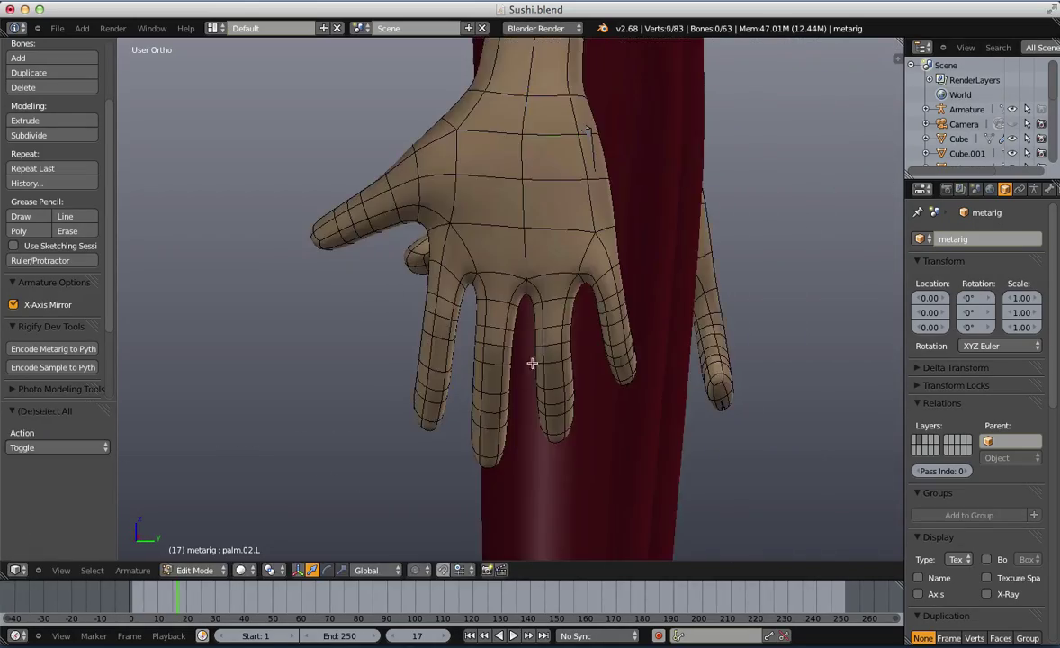
Fine-tune the pinky's last joint and the tip of its bones in wireframe display
middle_click_drag(533, 363, 392, 338)
scroll(594, 396, "up", 3)
key("z")
key("z")
mouse_move(602, 402)
middle_mouse_down("shift")
mouse_move(504, 238)
mouse_move(443, 279)
mouse_move(351, 267)
mouse_move(327, 303)
mouse_move(377, 308)
mouse_move(383, 289)
mouse_move(367, 277)
mouse_move(415, 277)
middle_mouse_up("shift")
key("z")
left_click_drag(424, 283, 425, 279)
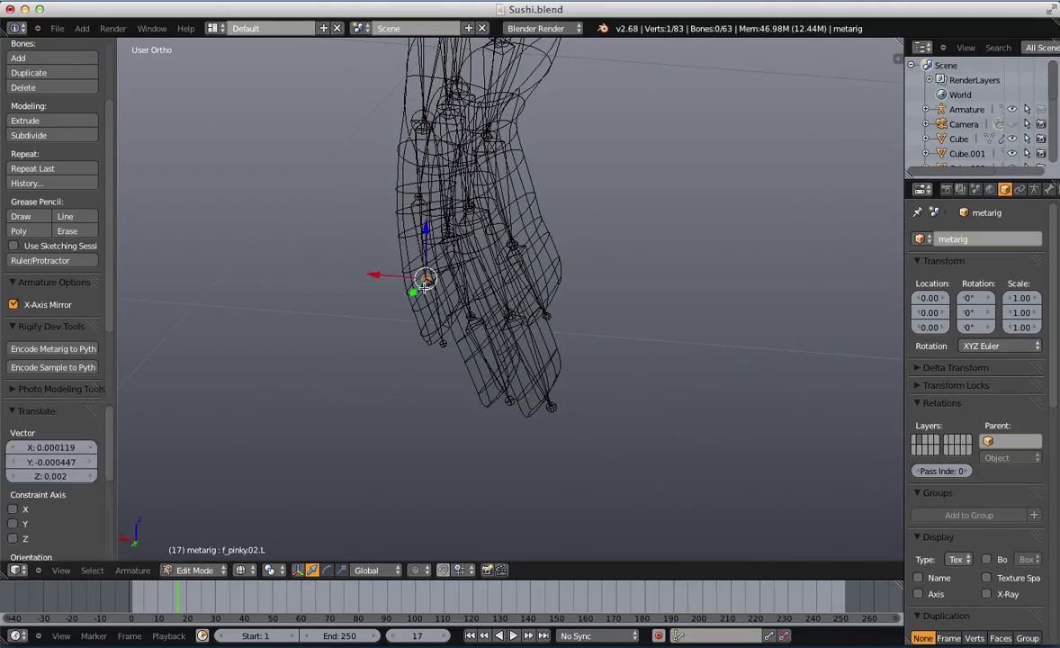
left_click(449, 335)
Check how the finger bones sit inside the mesh by comparing solid and wireframe display from several angles
key("z")
mouse_move(494, 304)
middle_mouse_down()
mouse_move(424, 244)
mouse_move(621, 182)
mouse_move(409, 238)
mouse_move(523, 327)
mouse_move(521, 281)
middle_mouse_up()
key("z")
key("z")
key("z")
key("a")
key("z")
middle_click_drag(546, 336, 493, 299)
Move the joint at the end of the first thumb bone about 0.011, 0.008 and 0.006 along X, Y, Z in wireframe
key("z")
right_click(479, 242)
left_click(501, 176)
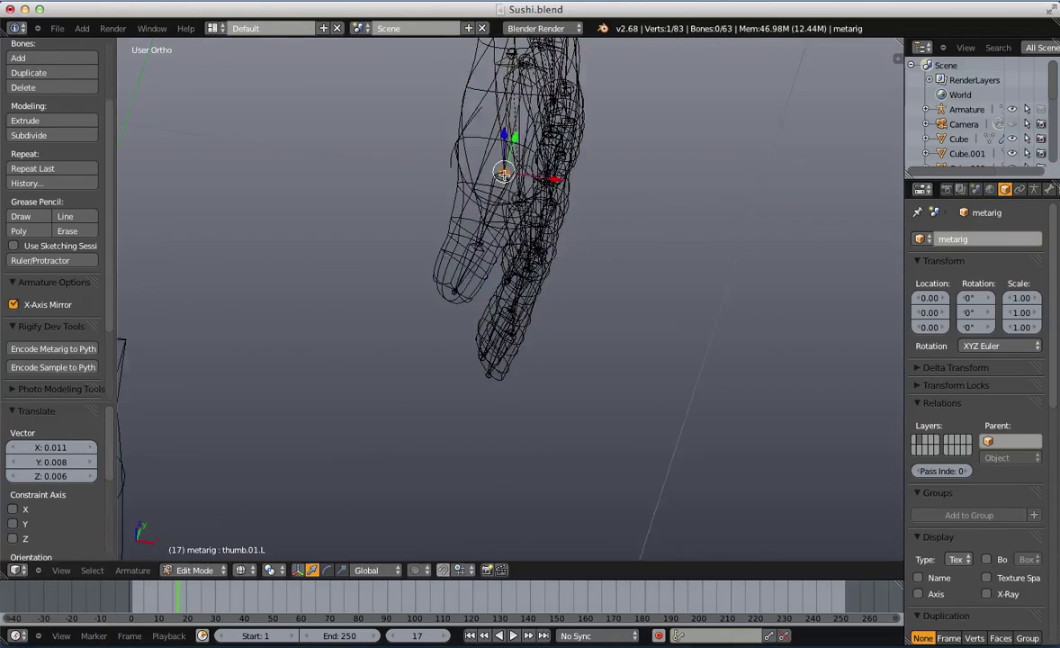
key("z")
Inspect the hand and legs for bones poking through the mesh, comparing display and selection states
scroll(500, 180, "down", 6)
middle_click_drag(501, 180, 590, 289)
scroll(481, 308, "up", 4)
key("a")
key("z")
key("z")
key("a")
key("Tab")
key("Tab")
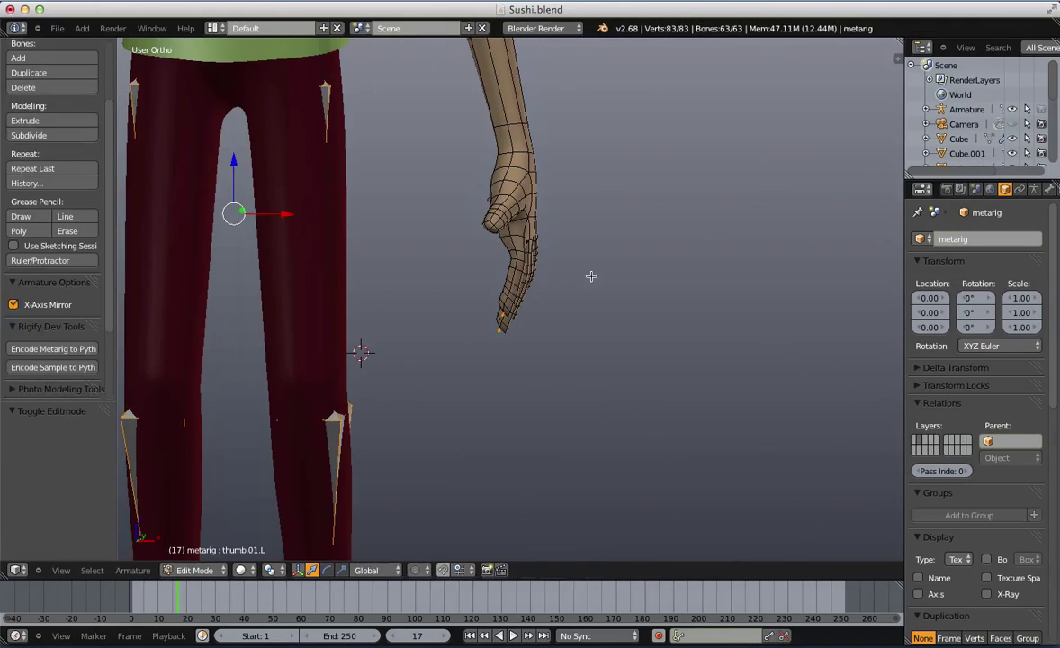
Enable X-Ray display for the metarig and deselect all its bones in Edit Mode
left_click(999, 595)
middle_click_drag(675, 272, 562, 293)
key("Tab")
scroll(560, 270, "down", 4)
key("Tab")
scroll(560, 237, "up", 6)
middle_click_drag(561, 237, 514, 253)
key("a")
scroll(575, 184, "up", 1)
scroll(549, 253, "up", 1)
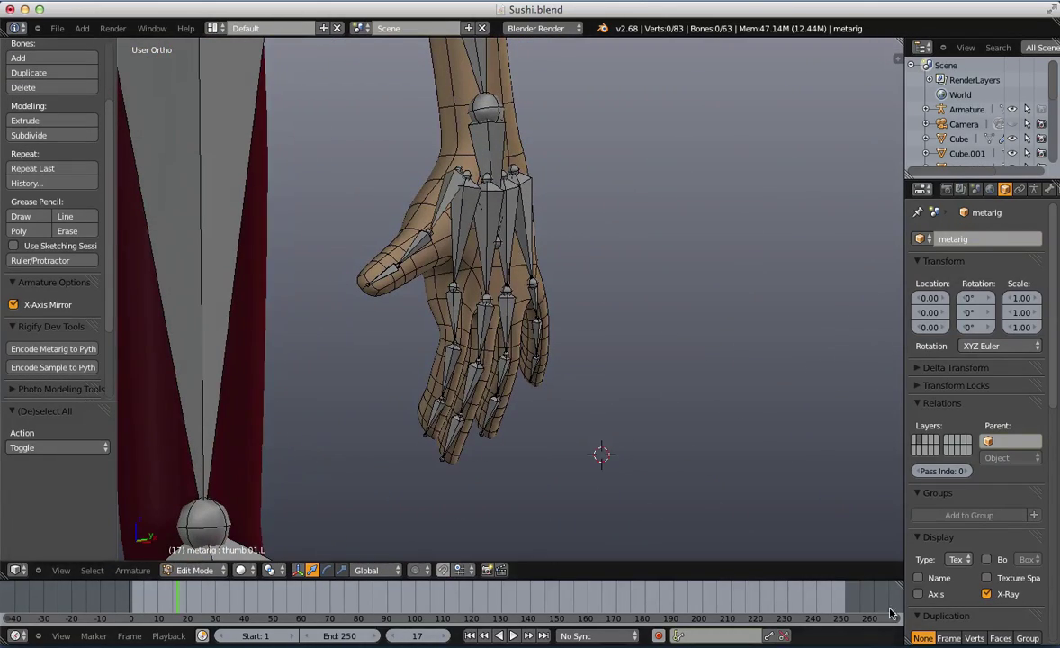
Turn on the display of bone axes for the armature
left_click(1000, 189)
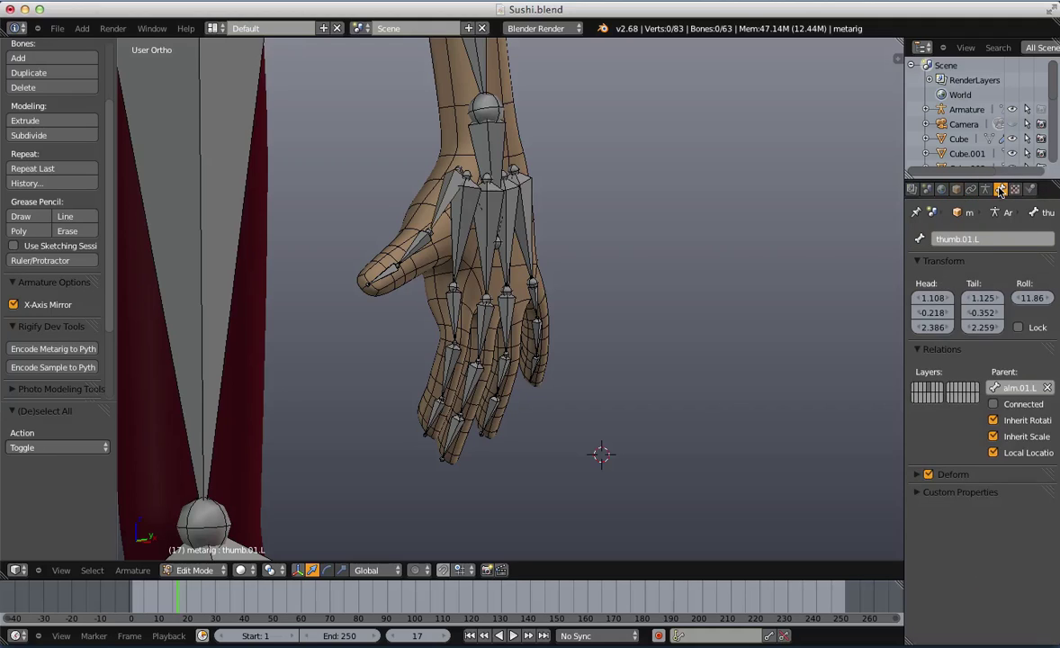
left_click(986, 190)
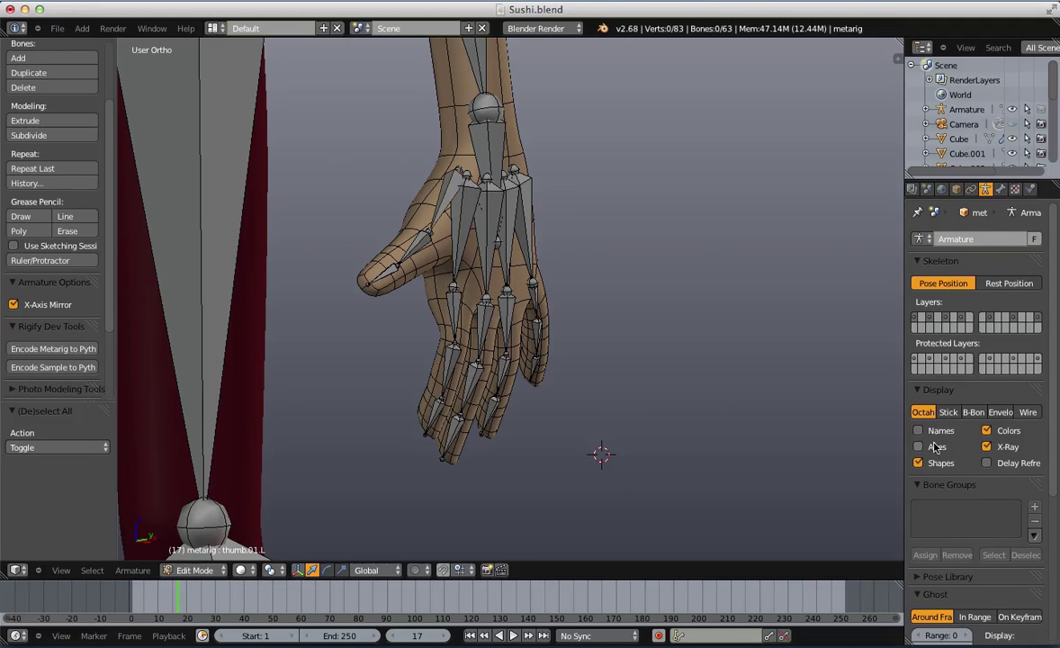
scroll(469, 190, "up", 4)
middle_click_drag(468, 190, 296, 224)
scroll(296, 224, "down", 4)
middle_click_drag(319, 273, 328, 250, "shift")
scroll(329, 270, "up", 5)
Test-rotate the first index finger bone about its local X axis in Pose Mode
key("Tab")
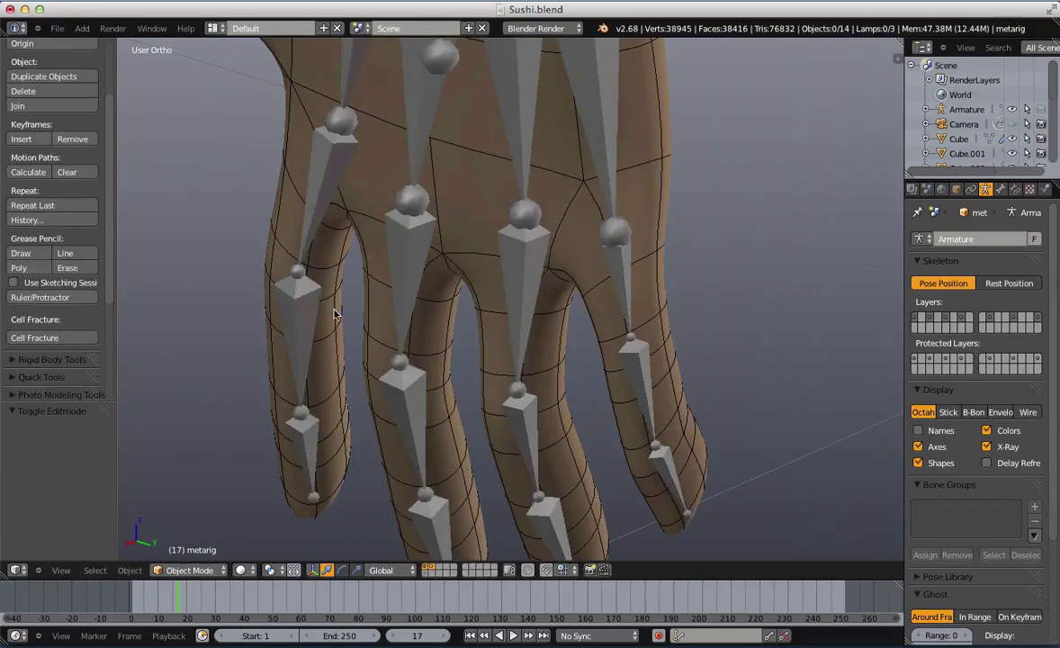
key("ctrl+Tab")
right_click(320, 180)
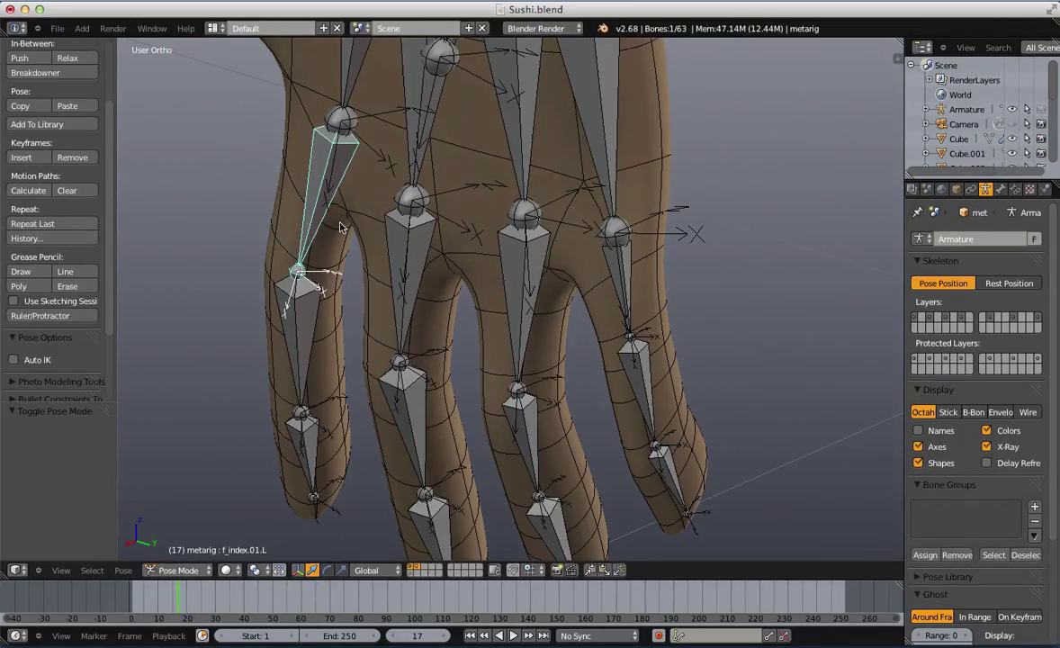
key("r")
key("x")
key("x")
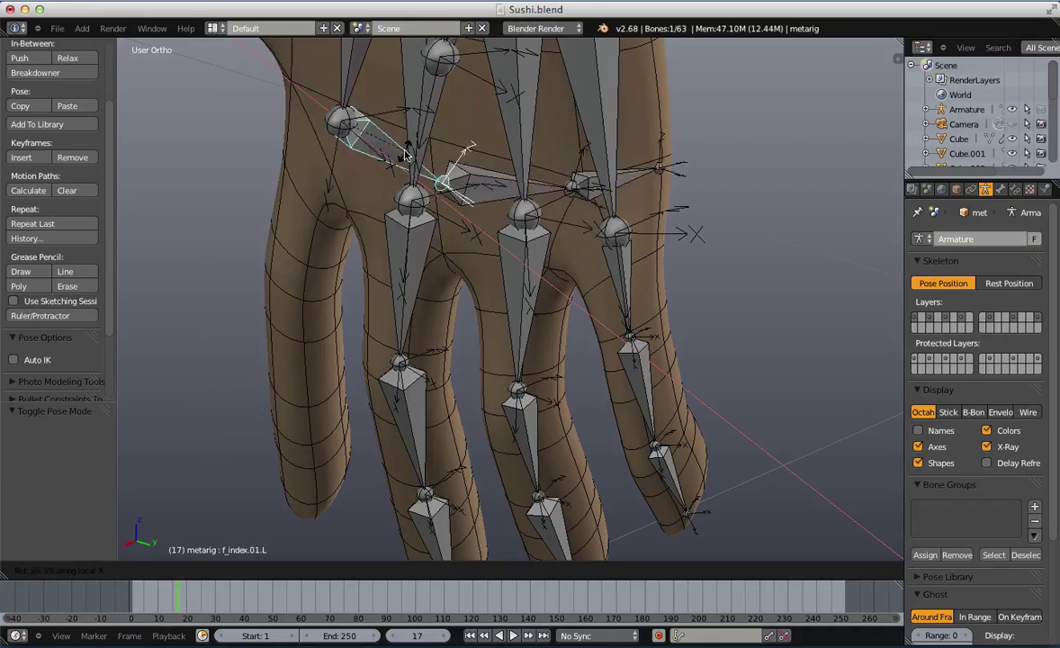
left_click(428, 160)
scroll(387, 234, "down", 3)
middle_click_drag(384, 237, 504, 283)
Try global X and free rotations on the first index and middle finger bones
key("r")
key("x")
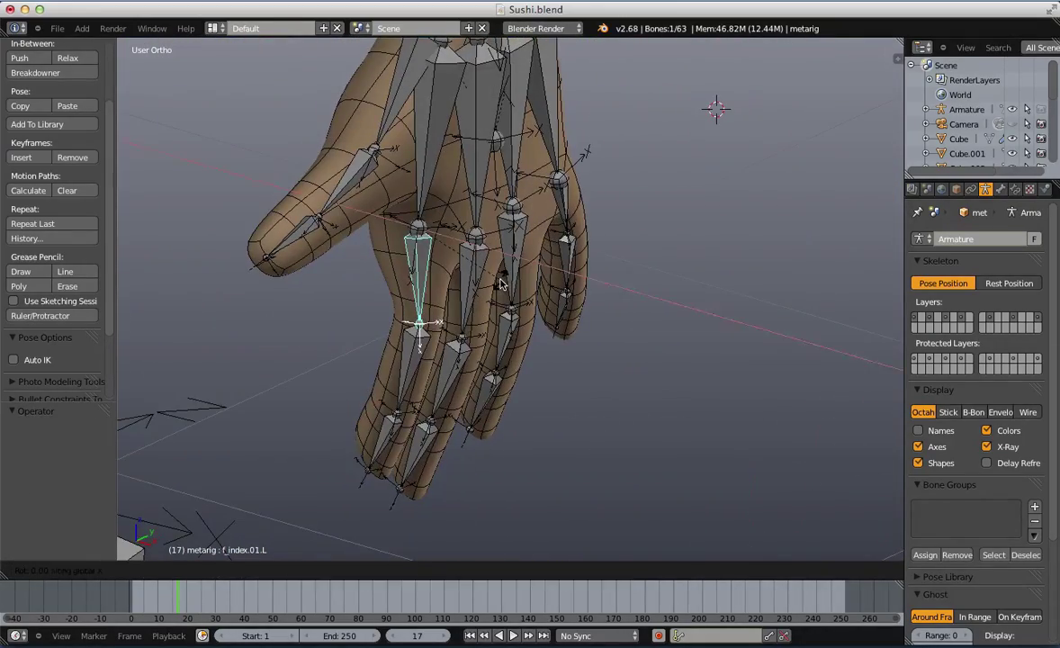
left_click(468, 300)
right_click(468, 281)
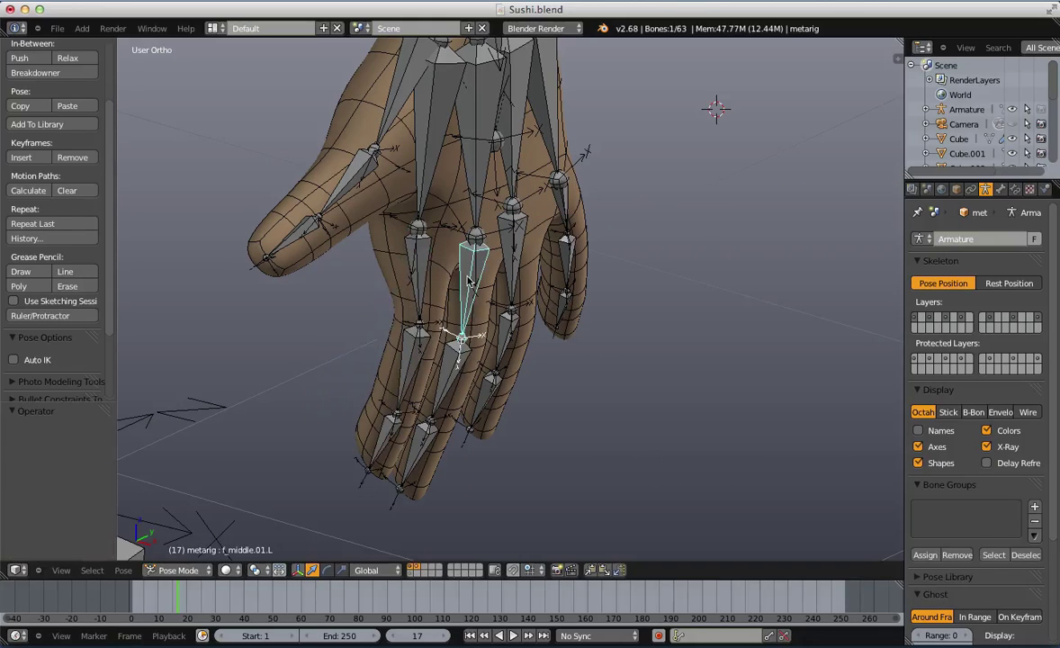
key("r")
key("r")
right_click(480, 307)
right_click(426, 292)
key("r")
key("r")
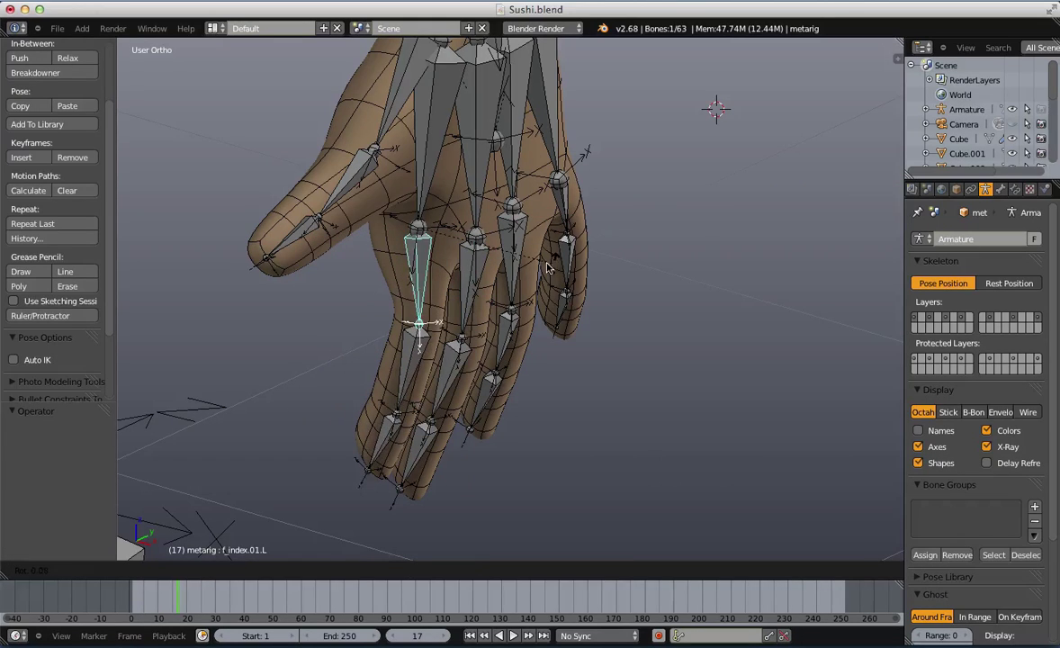
right_click(433, 295)
Try curling the index finger by rotating its first bone about 50.6° around local X and its second bone, and undo both rotations
key("a")
mouse_move(457, 309)
middle_mouse_down()
mouse_move(494, 314)
mouse_move(463, 301)
middle_mouse_up()
right_click(380, 264)
middle_click_drag(379, 264, 456, 254)
key("r")
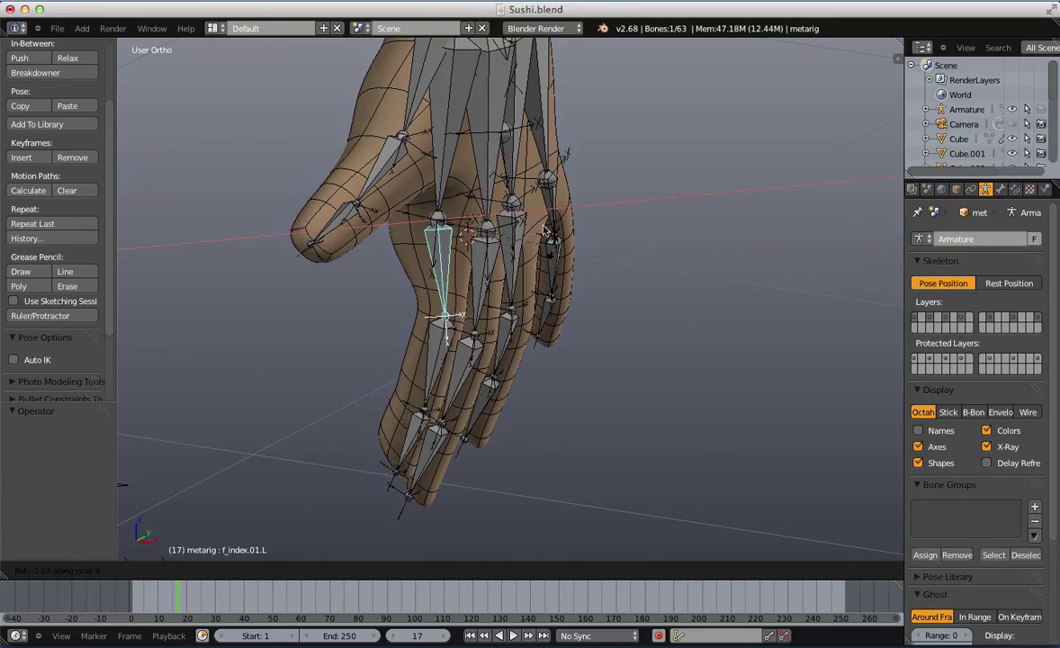
left_click(552, 450)
right_click(359, 310)
key("r")
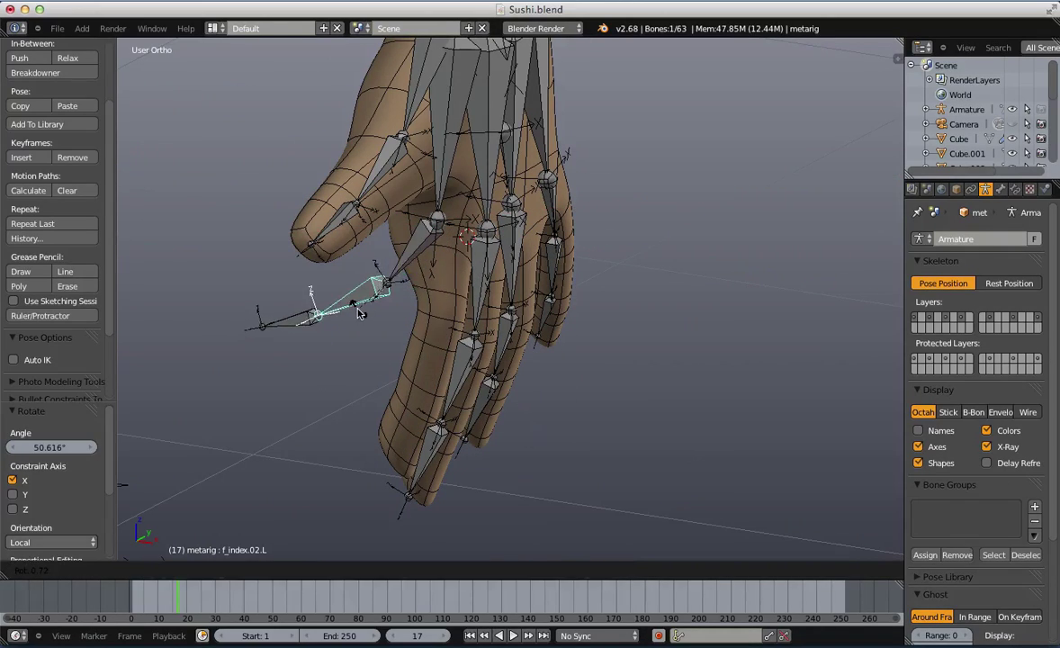
left_click(355, 279)
middle_click_drag(596, 297, 390, 367)
key("ctrl+z")
key("ctrl+z")
Slightly nudge the index finger's inner joints and the end joint of the first middle finger bone in Edit Mode
scroll(390, 367, "up", 2)
key("Tab")
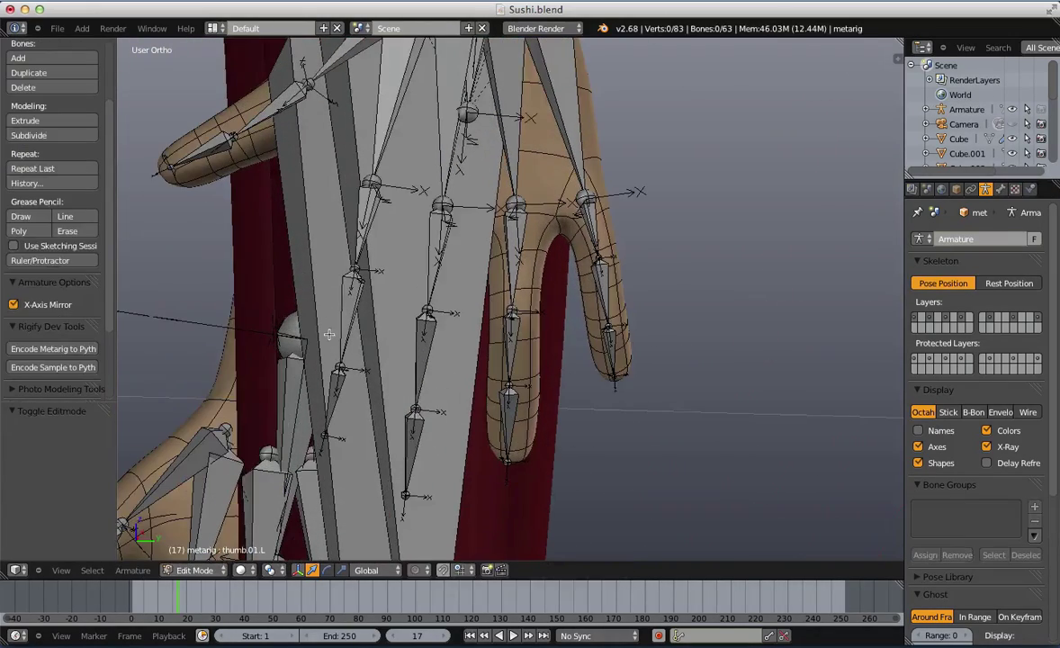
key("a")
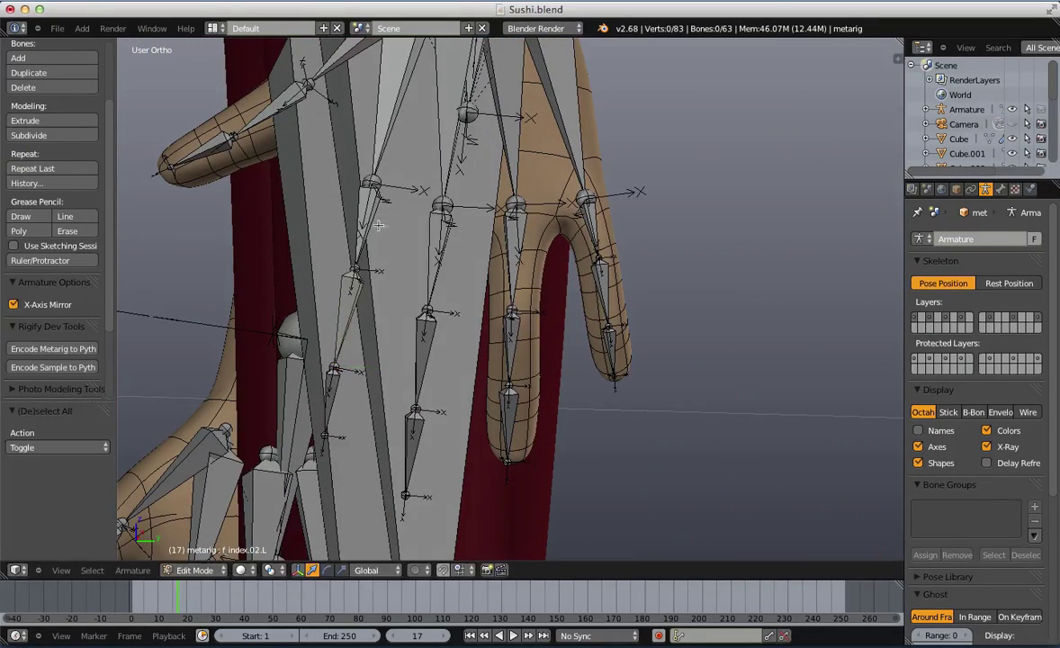
right_click(419, 311)
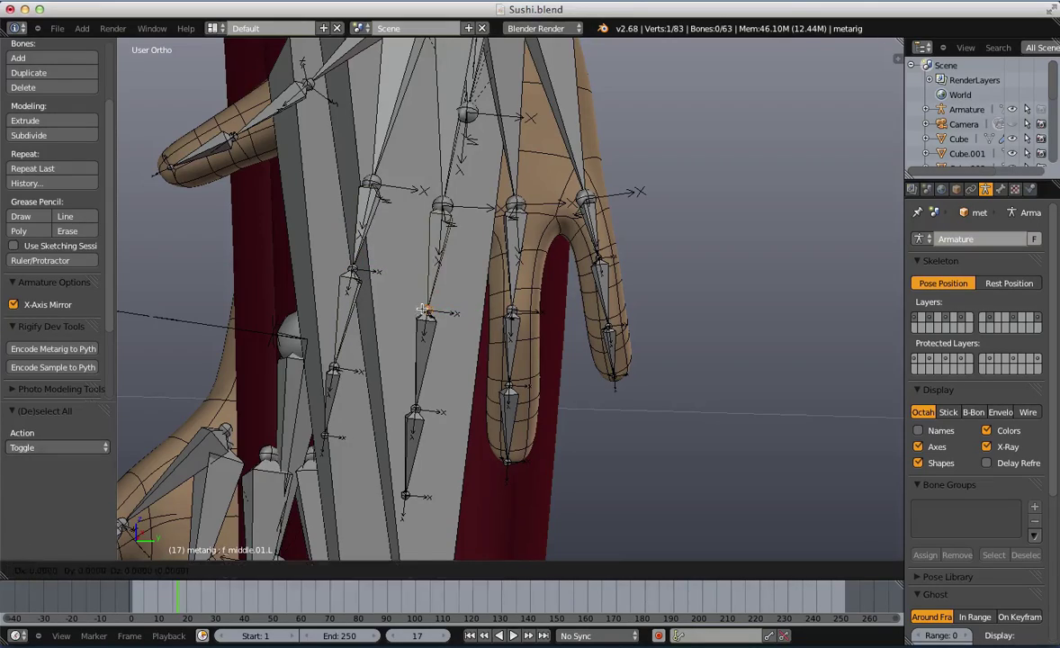
left_click(423, 309)
key("a")
Box-select all bones of the left hand and forearm in wireframe display, and return to solid display in Edit Mode
key("Tab")
scroll(432, 311, "down", 3)
mouse_move(432, 310)
middle_mouse_down()
mouse_move(603, 360)
mouse_move(580, 348)
mouse_move(579, 316)
mouse_move(506, 311)
middle_mouse_up()
scroll(580, 317, "down", 3)
key("z")
key("b")
left_click_drag(462, 129, 635, 491)
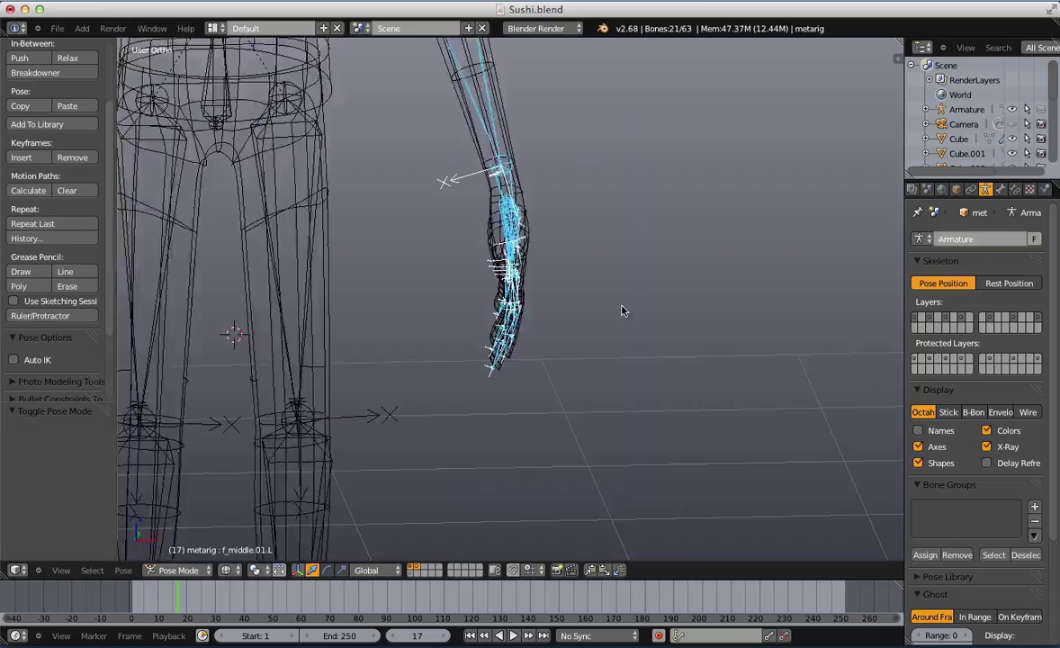
key("z")
mouse_move(622, 311)
middle_mouse_down()
mouse_move(543, 263)
mouse_move(572, 282)
middle_mouse_up()
scroll(543, 263, "down", 2)
scroll(543, 262, "up", 4)
key("Tab")
Recalculate the roll of the selected left-hand bones, trying the Z axis and settling on the X axis
key("ctrl+n")
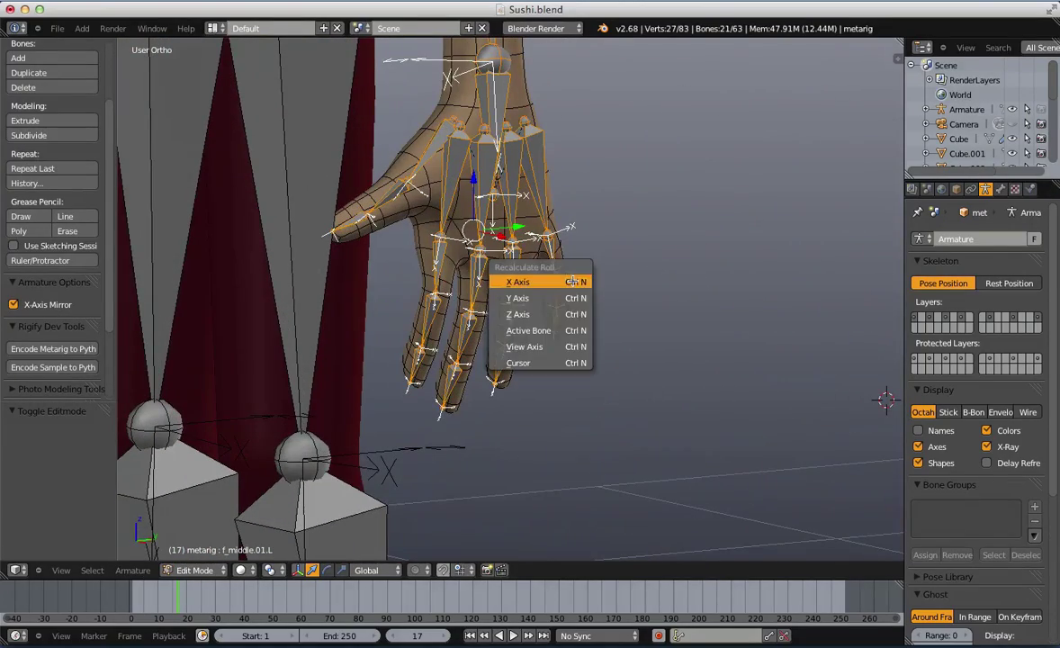
left_click(571, 311)
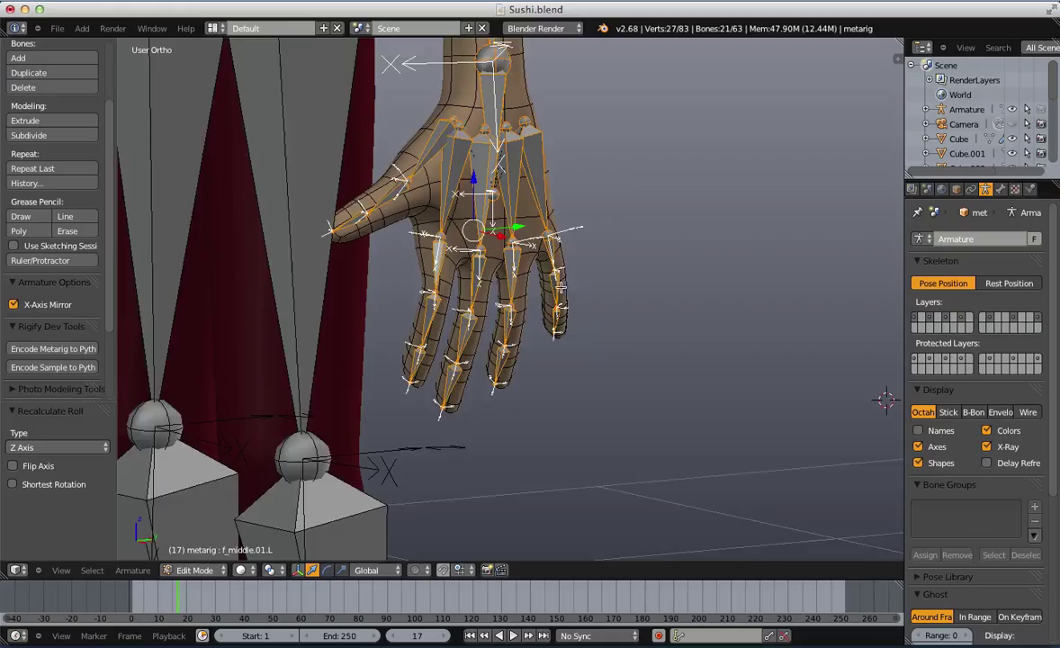
scroll(561, 287, "up", 4)
middle_click_drag(560, 287, 510, 305)
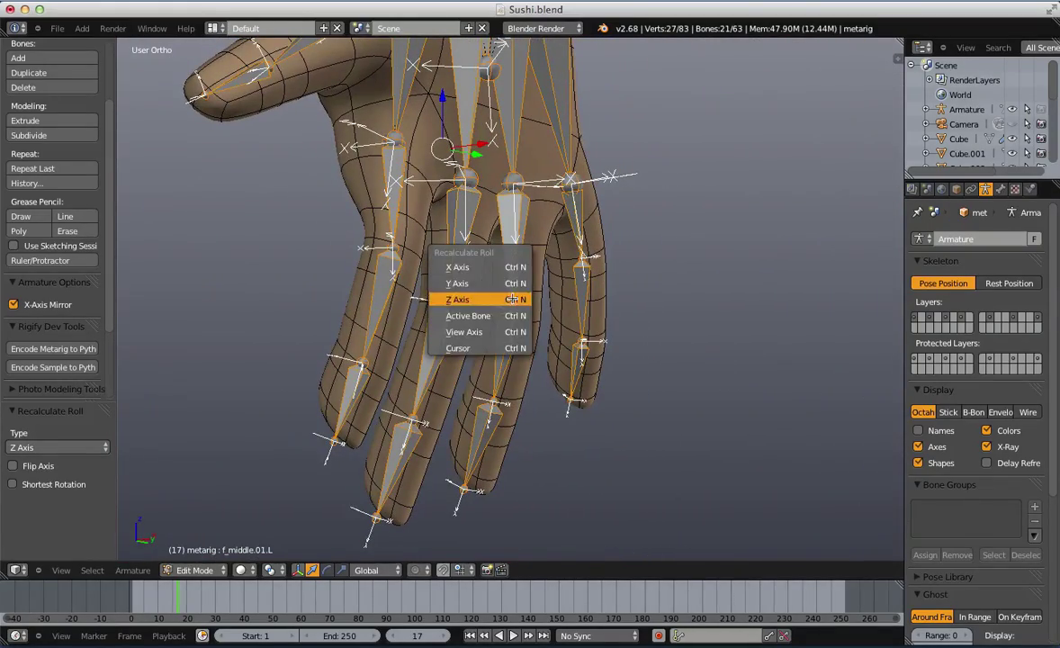
left_click(520, 266)
Test-rotate the second index finger bone about its local X axis in Pose Mode and undo it
middle_click_drag(480, 244, 421, 351)
key("ctrl+Tab")
right_click(429, 349)
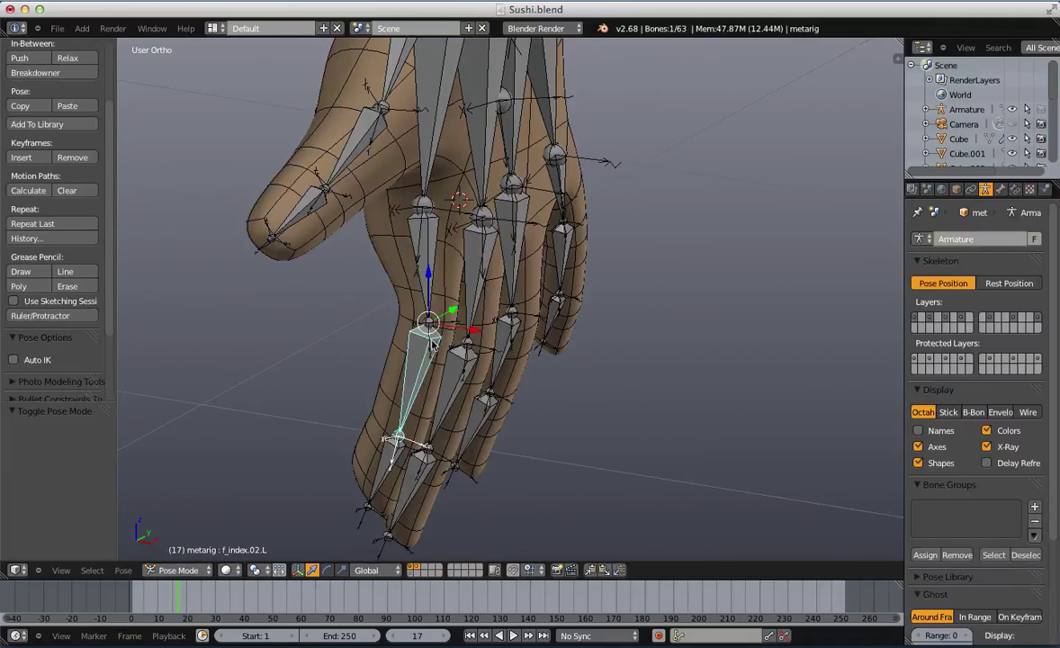
key("r")
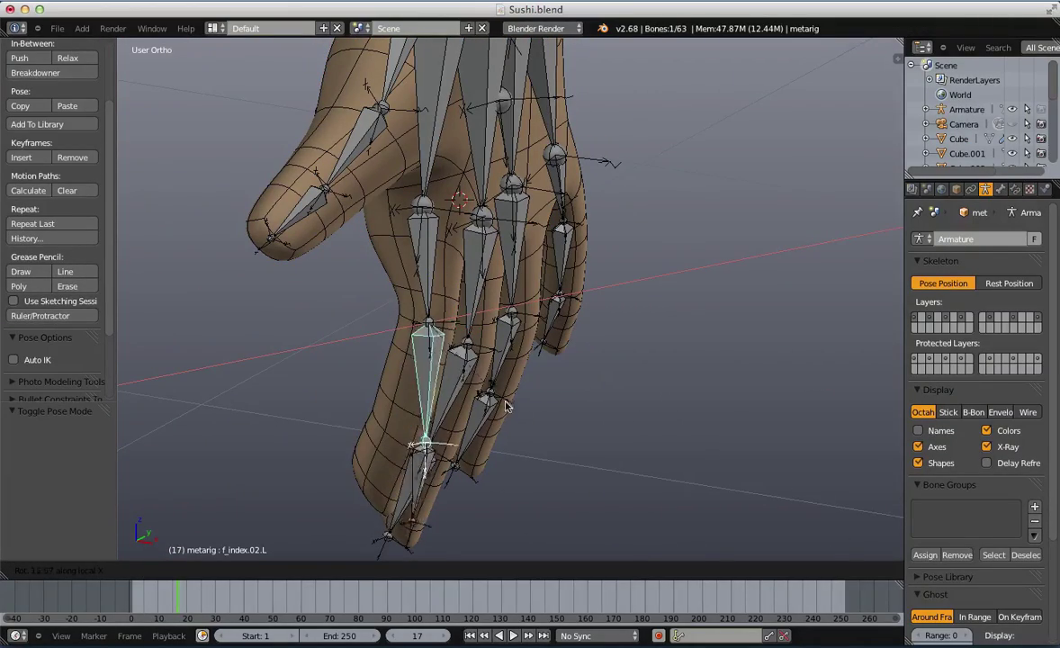
left_click(411, 348)
middle_click_drag(411, 348, 513, 214)
key("ctrl+z")
Select the second and third thumb bones and test-rotate them about their local X axis in Pose Mode
scroll(492, 358, "down", 2)
scroll(513, 214, "up", 3)
scroll(536, 276, "up", 2)
key("Tab")
left_click_drag(521, 304, 515, 315)
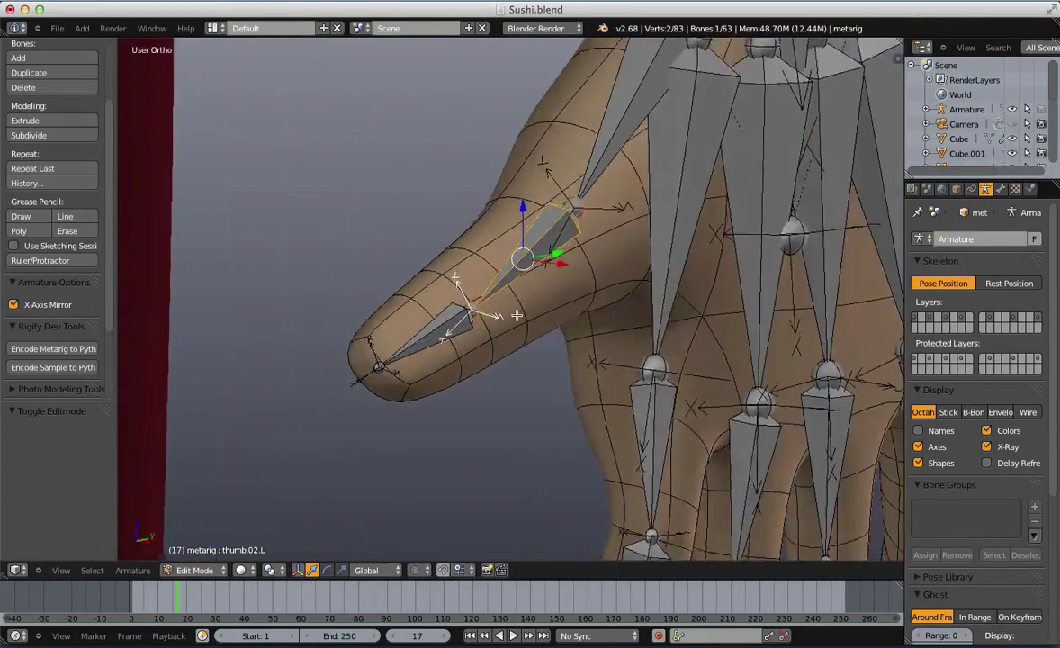
middle_click_drag(516, 315, 543, 389)
key("Tab")
key("Tab")
scroll(487, 342, "down", 4)
scroll(543, 389, "up", 3)
key("Tab")
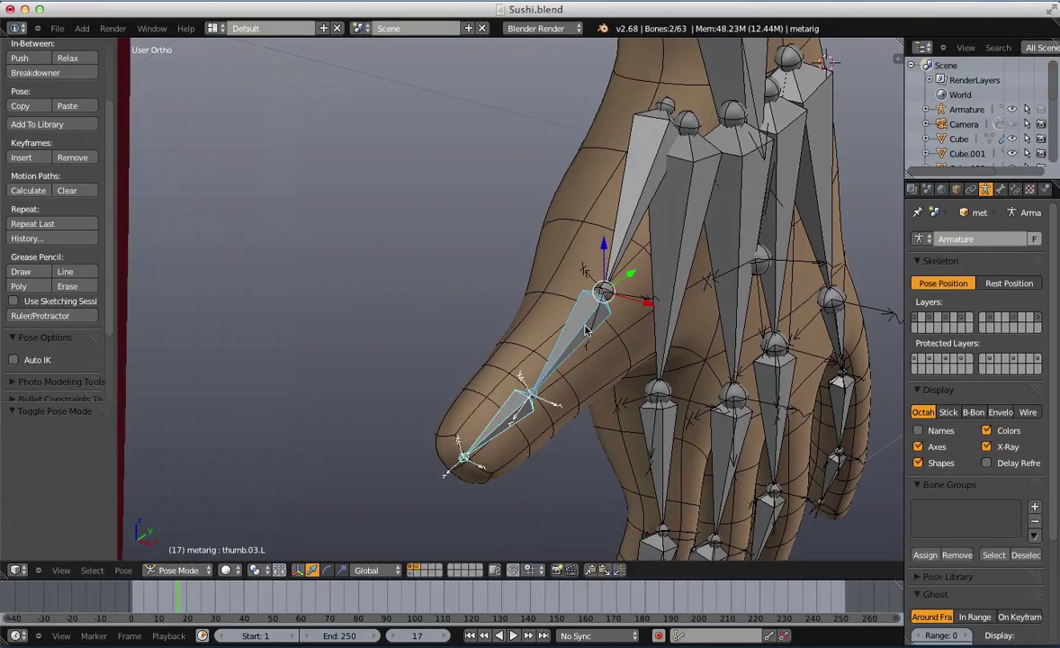
key("r")
key("x")
key("x")
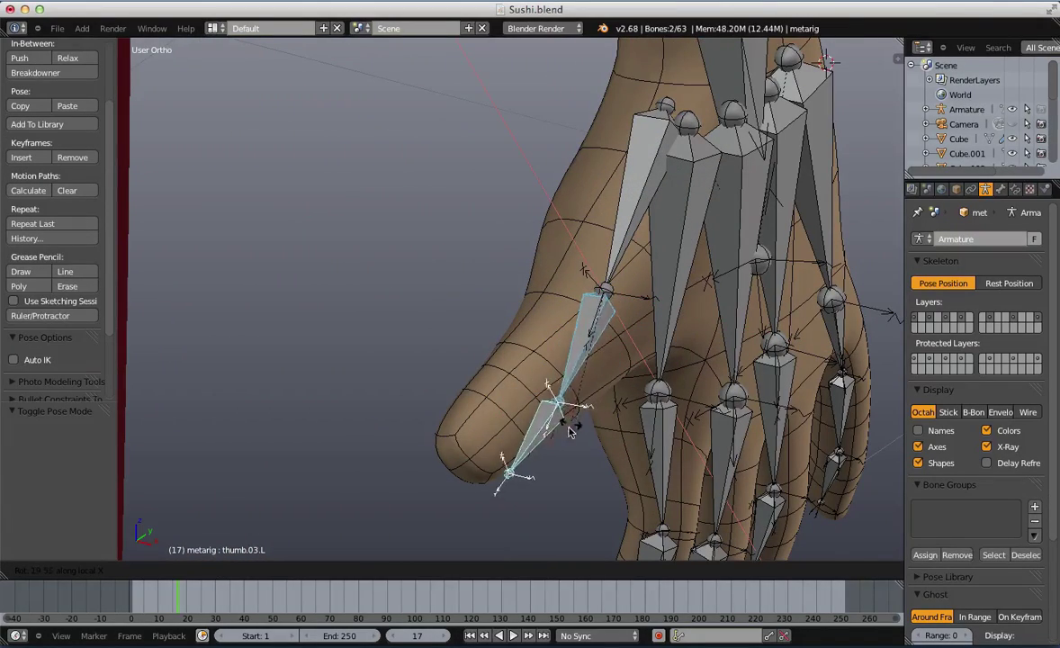
left_click(525, 360)
middle_click_drag(526, 356, 347, 280)
Slightly move the joint between the second and third thumb bones and rotate the third bone about -1.45° in Edit Mode
scroll(506, 220, "down", 2)
key("Tab")
key("Tab")
key("Tab")
key("a")
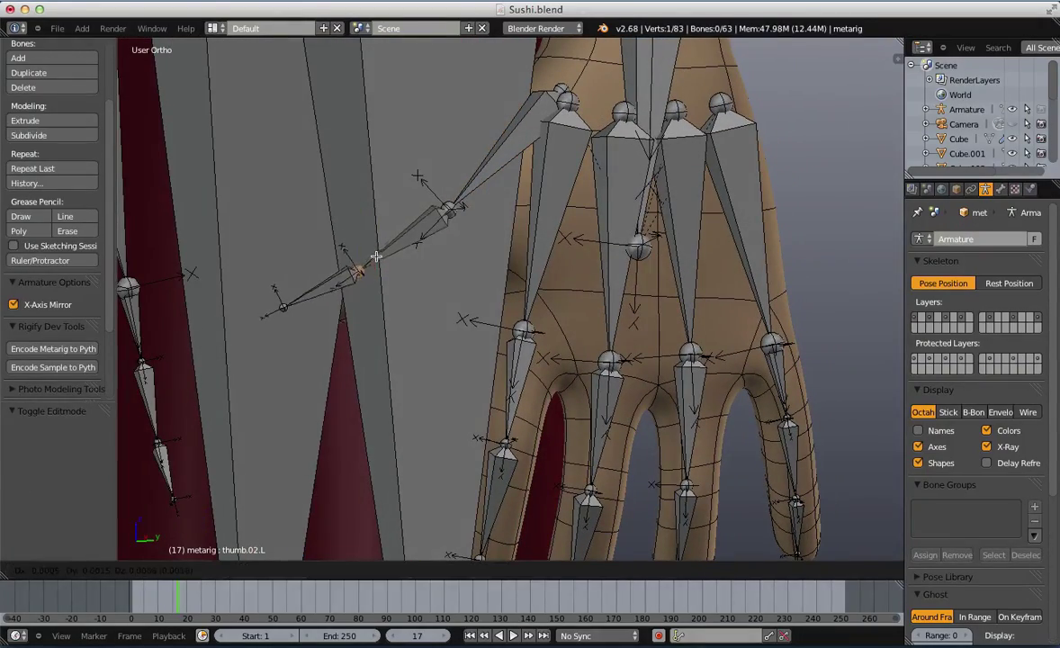
key("a")
key("g")
left_click(338, 296)
key("r")
left_click(383, 305)
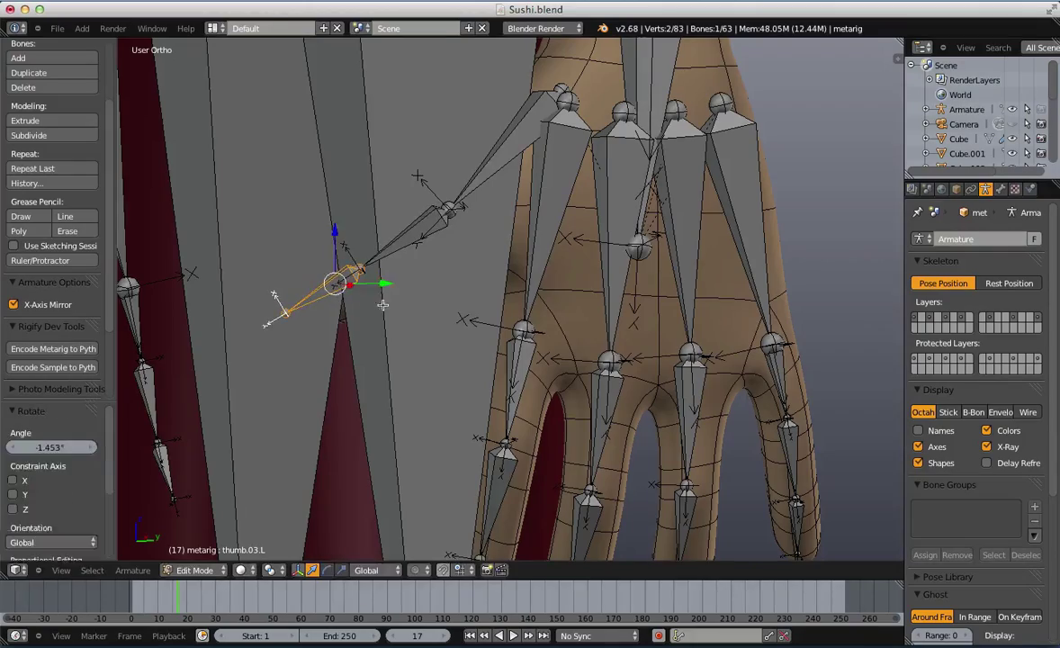
Select the second and third thumb bones together and show the bone transform values
key("a")
middle_click_drag(385, 306, 484, 340)
scroll(669, 338, "up", 2)
middle_click_drag(637, 364, 635, 282)
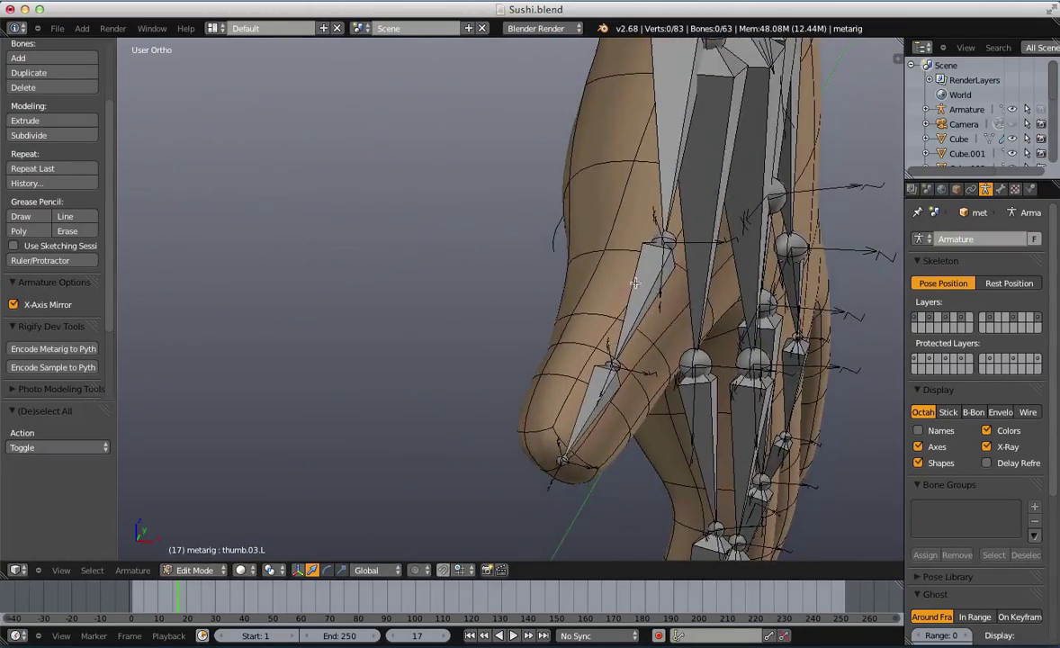
middle_click_drag(628, 371, 521, 333)
key("n")
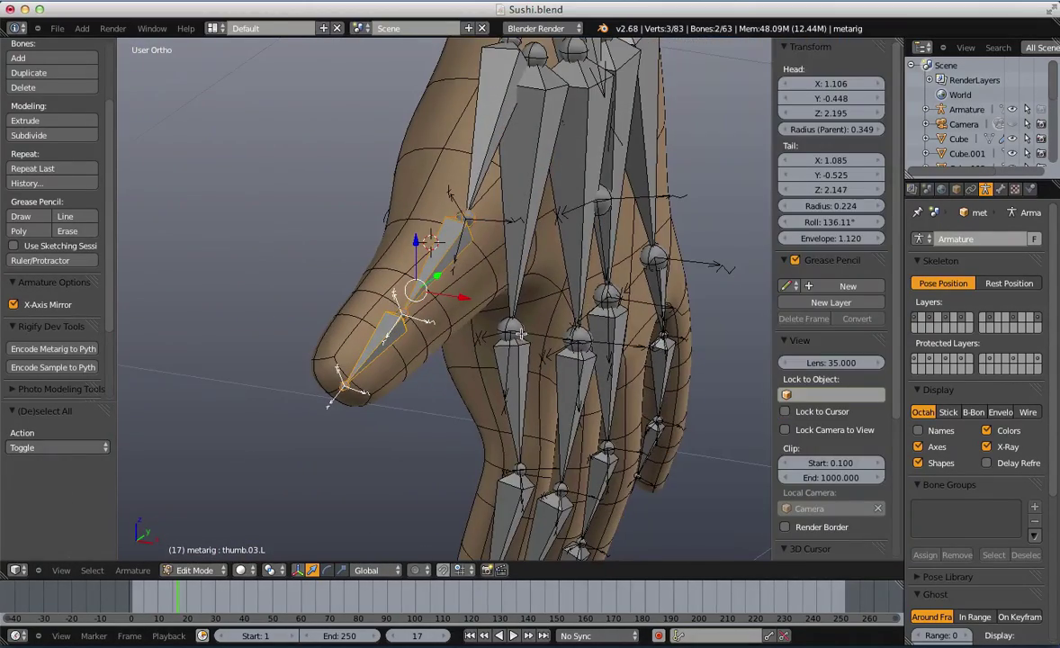
Try different roll angles on the second and third thumb bones and undo the last roll
scroll(816, 71, "down", 5)
scroll(819, 67, "up", 5)
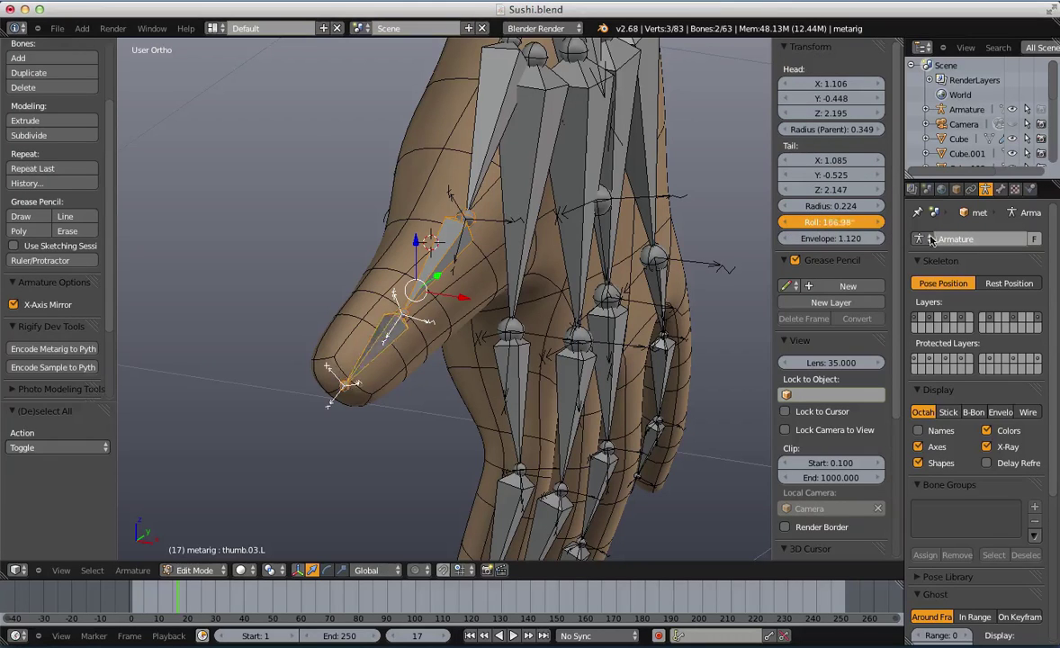
scroll(550, 283, "up", 1)
key("ctrl+r")
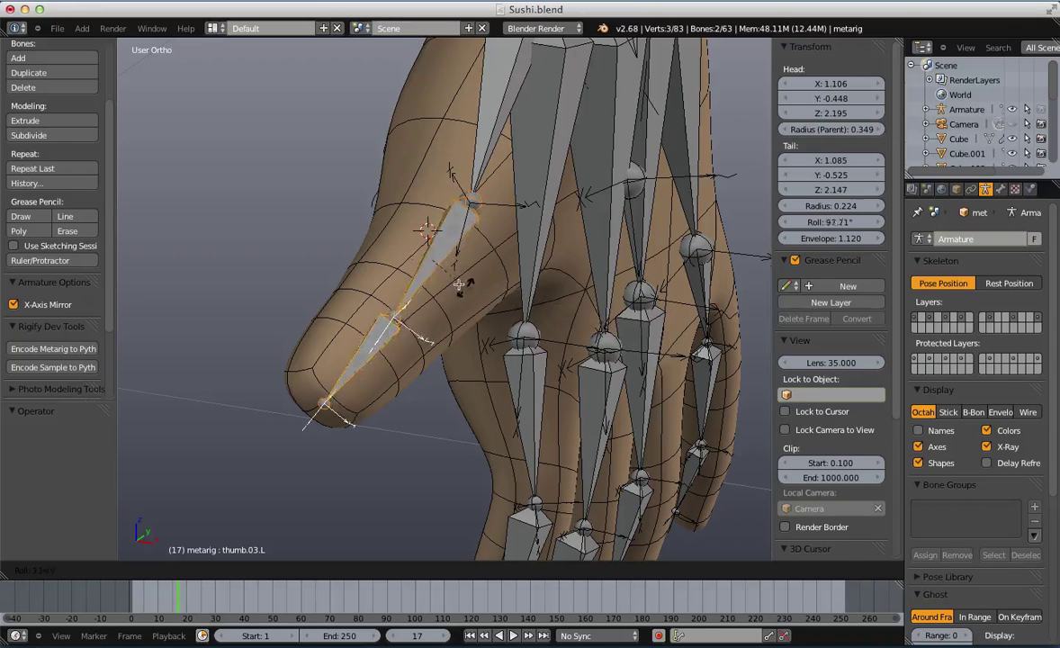
left_click(478, 291)
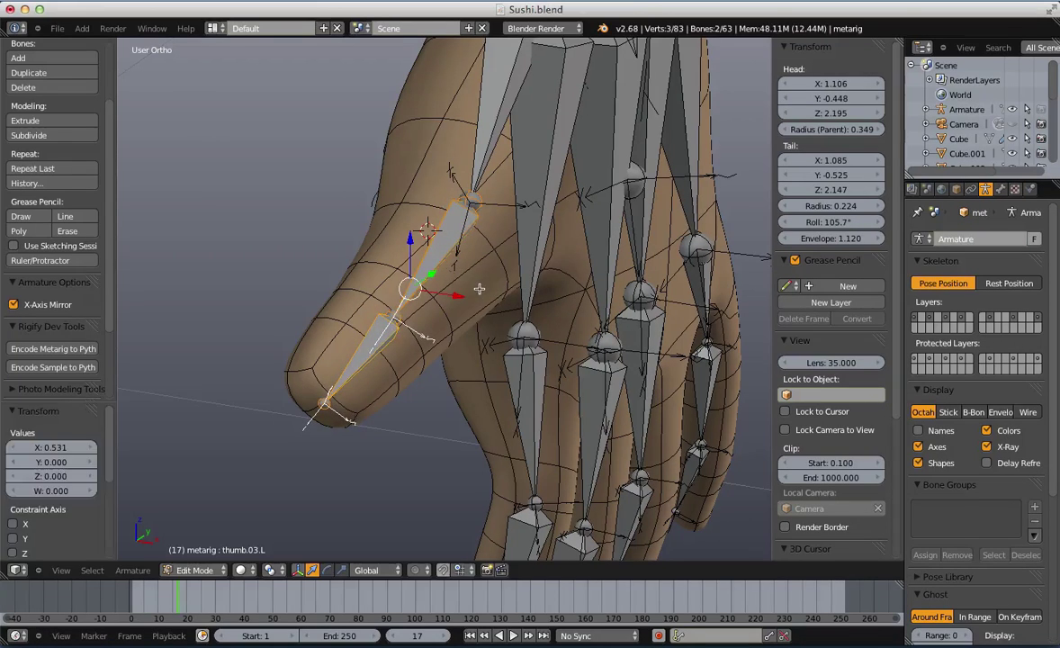
key("ctrl+z")
Roll the second and third thumb bones together, giving the third bone a roll of about 176°
scroll(477, 291, "up", 1)
middle_click_drag(478, 291, 456, 251)
key("ctrl+r")
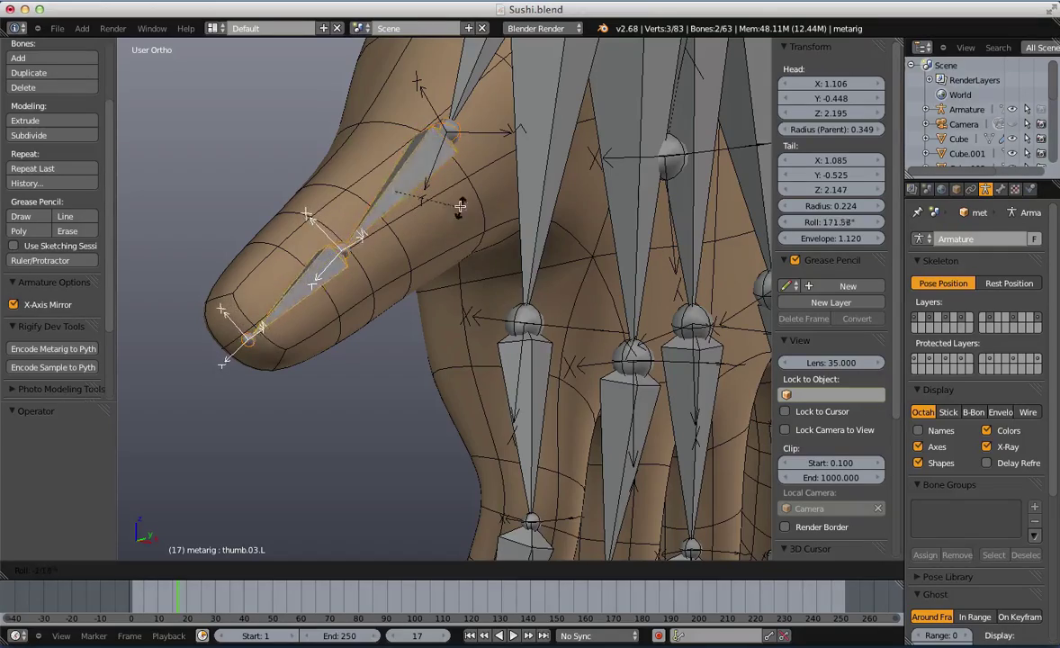
left_click(455, 198)
Examine the thumb's bone axes from both sides of the hand, switching between Edit Mode and Pose Mode
key("ctrl+Tab")
middle_click_drag(455, 198, 667, 384)
key("Tab")
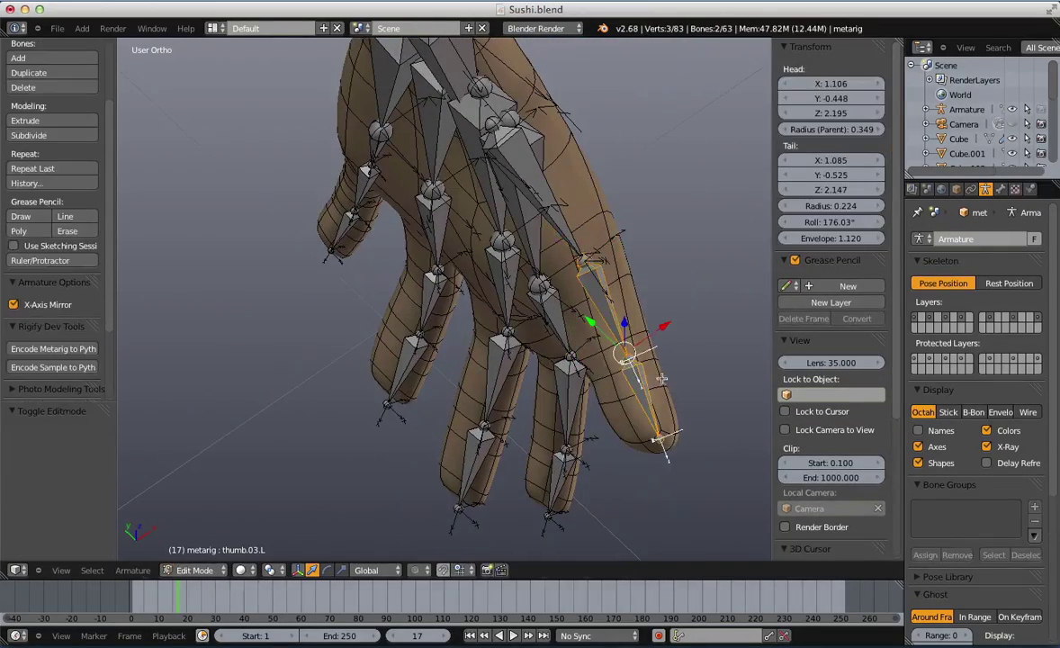
key("ctrl+Tab")
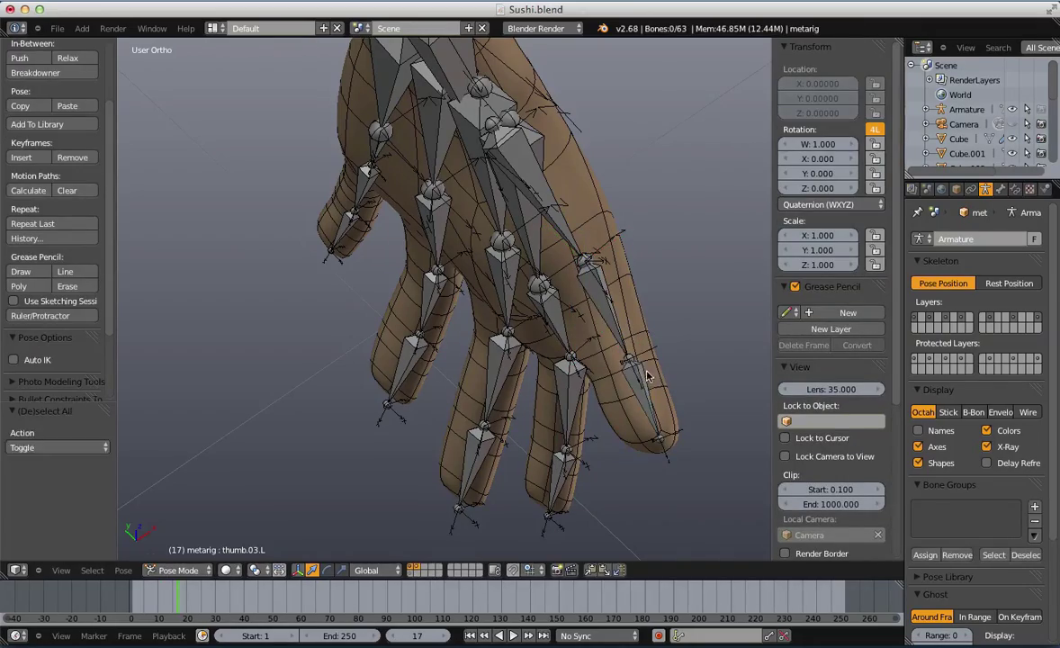
key("Tab")
key("ctrl+Tab")
middle_click_drag(648, 376, 423, 247)
scroll(421, 244, "up", 4)
Select the left hand's first thumb bone and give it a roll of about 203° in Edit Mode
right_click(459, 75)
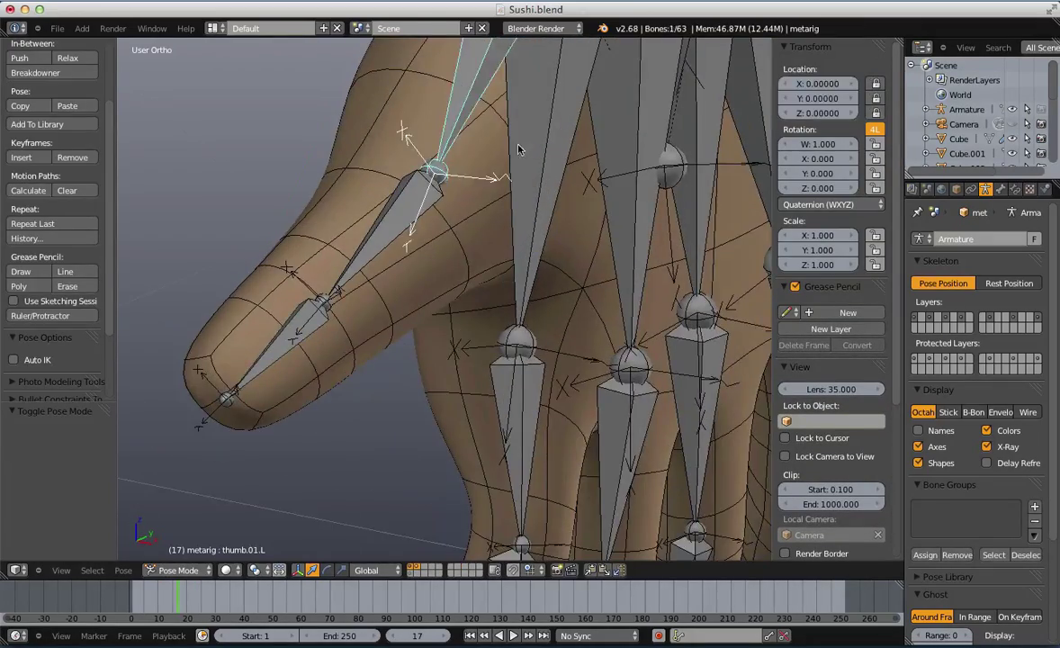
scroll(517, 151, "down", 3)
key("Tab")
middle_click_drag(517, 180, 450, 220)
key("ctrl+r")
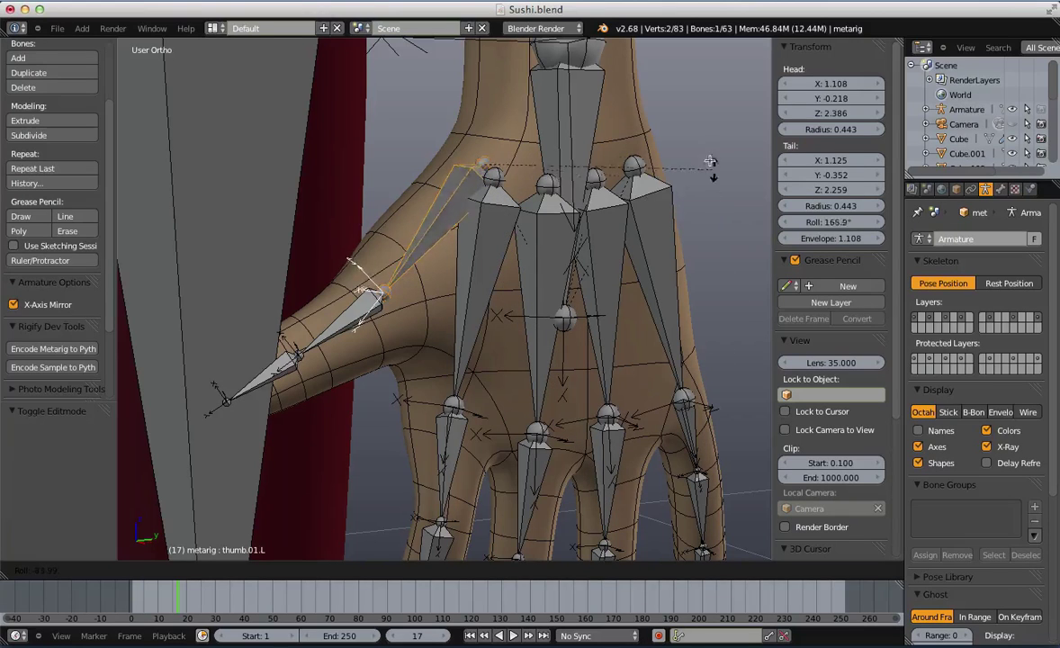
left_click(580, 104)
Test the first thumb bone's bend in Pose Mode by rotating it about its local X axis, and clear the rotation
middle_click_drag(580, 105, 547, 264)
scroll(528, 397, "up", 2)
key("a")
key("Tab")
scroll(450, 296, "down", 2)
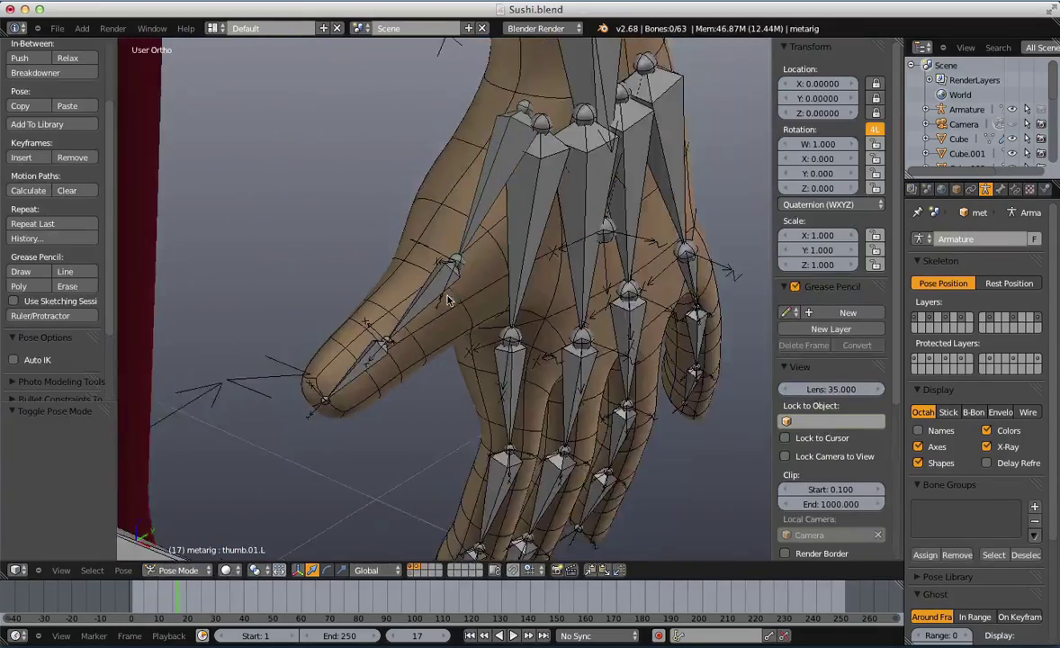
middle_click_drag(450, 296, 533, 265)
right_click(533, 153)
right_click(542, 147)
middle_click_drag(542, 148, 625, 238)
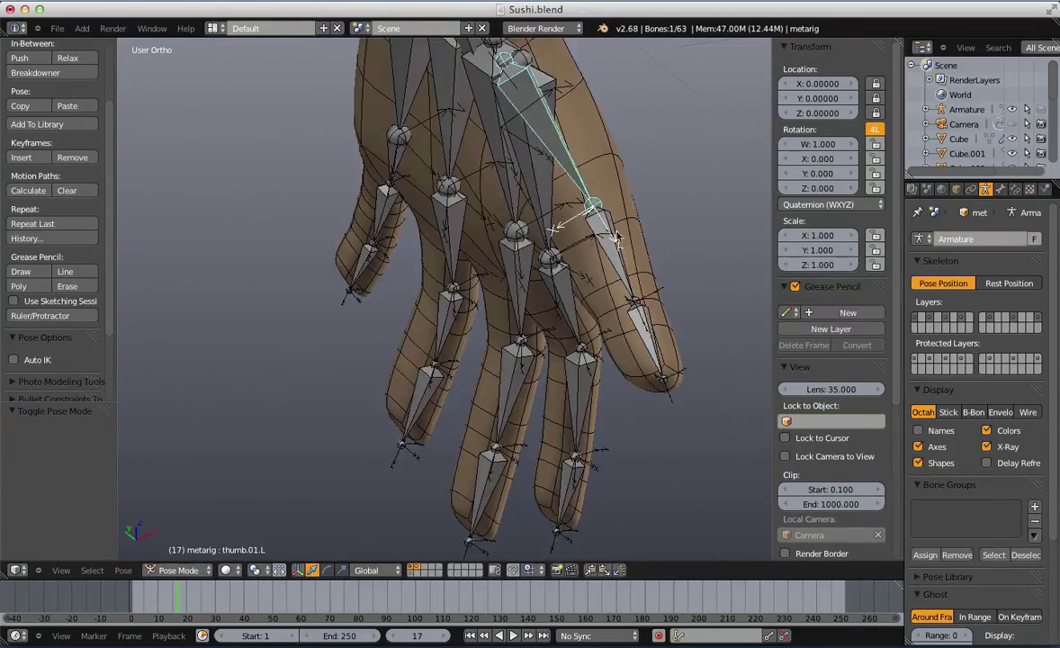
key("r")
key("x")
key("x")
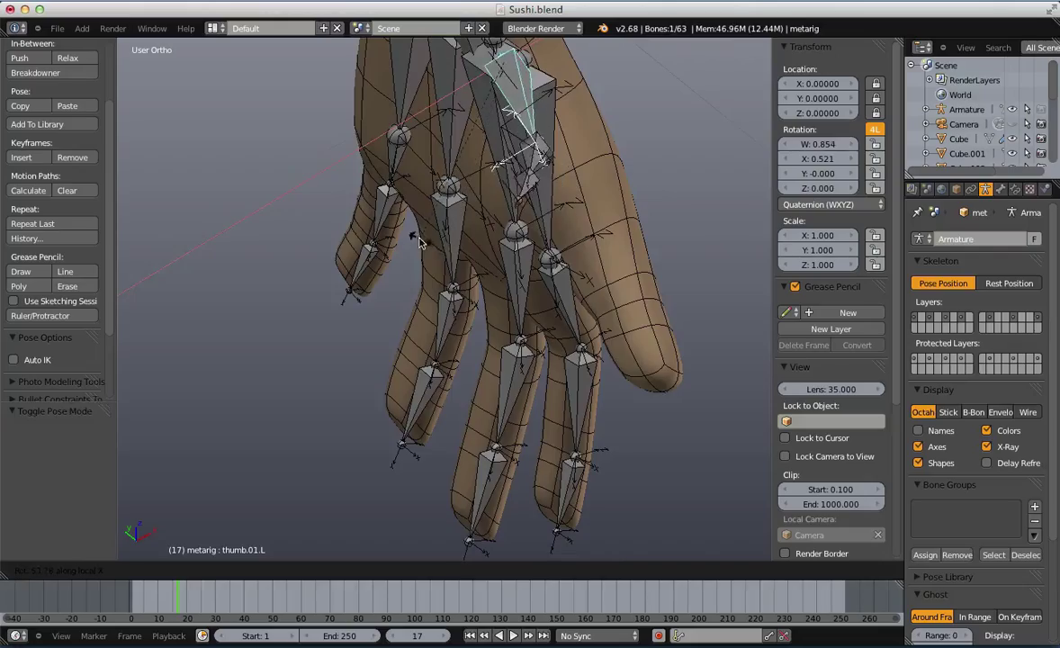
left_click(387, 219)
middle_click_drag(386, 219, 436, 310)
key("alt+r")
Try rotating the second and third thumb bones about the X axis in Pose Mode and discard both rotations
key("Tab")
key("Tab")
right_click(513, 263)
middle_click_drag(513, 262, 580, 275)
key("r")
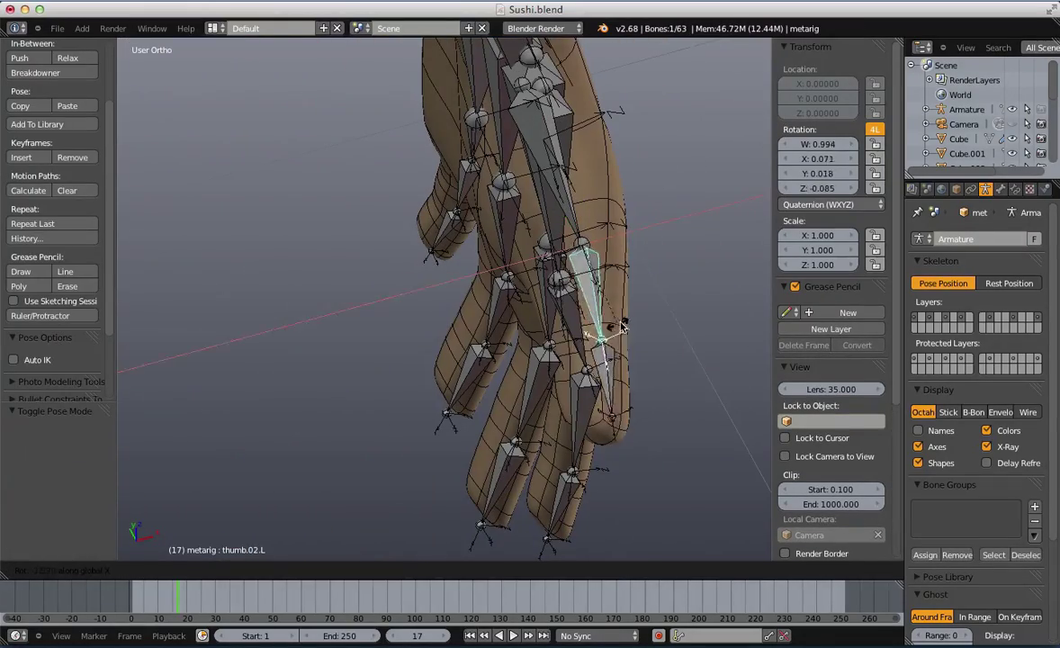
left_click(500, 295)
middle_click_drag(500, 295, 401, 288)
key("ctrl+z")
key("r")
key("x")
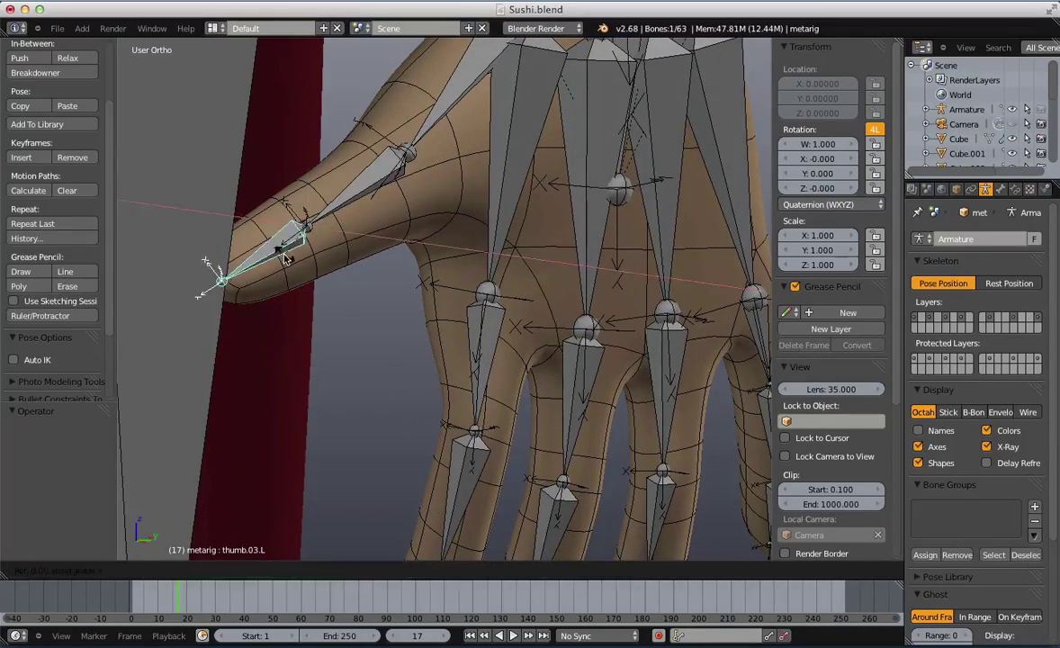
right_click(303, 256)
middle_click_drag(560, 238, 568, 312)
Nudge the first thumb bone's head and tail joints in Edit Mode and roll the bone to about 317°
key("Tab")
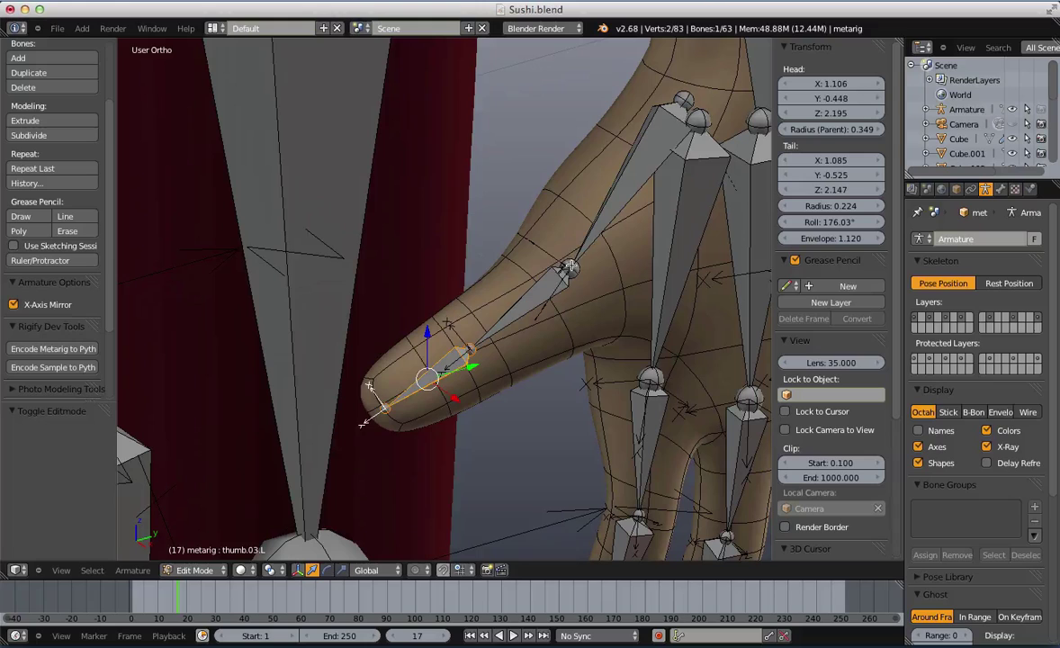
key("a")
right_click(620, 188)
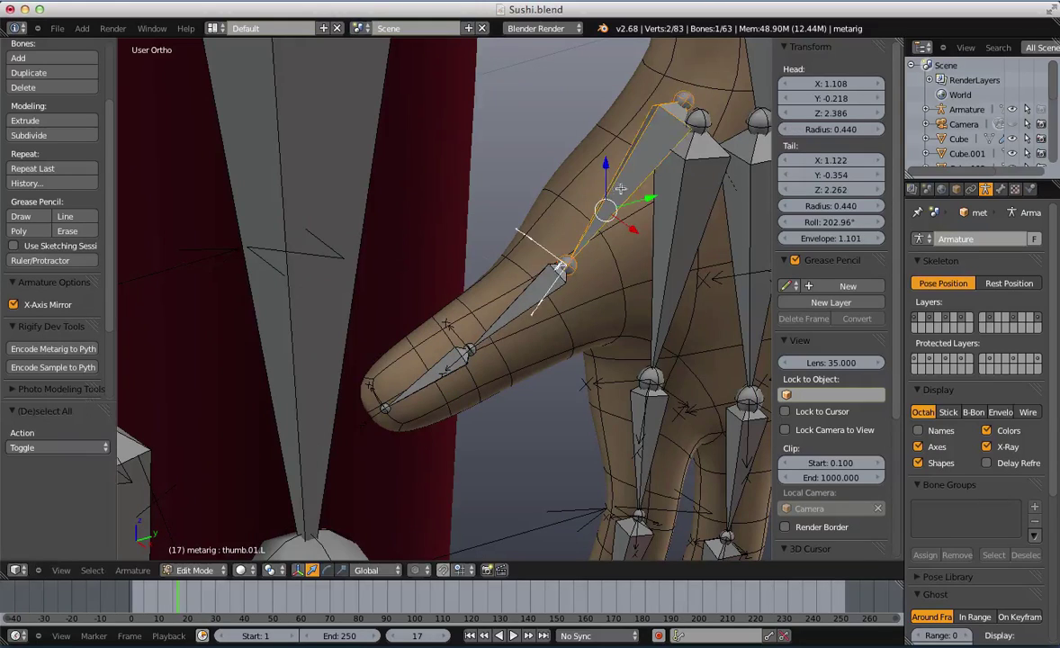
left_click(714, 120)
key("a")
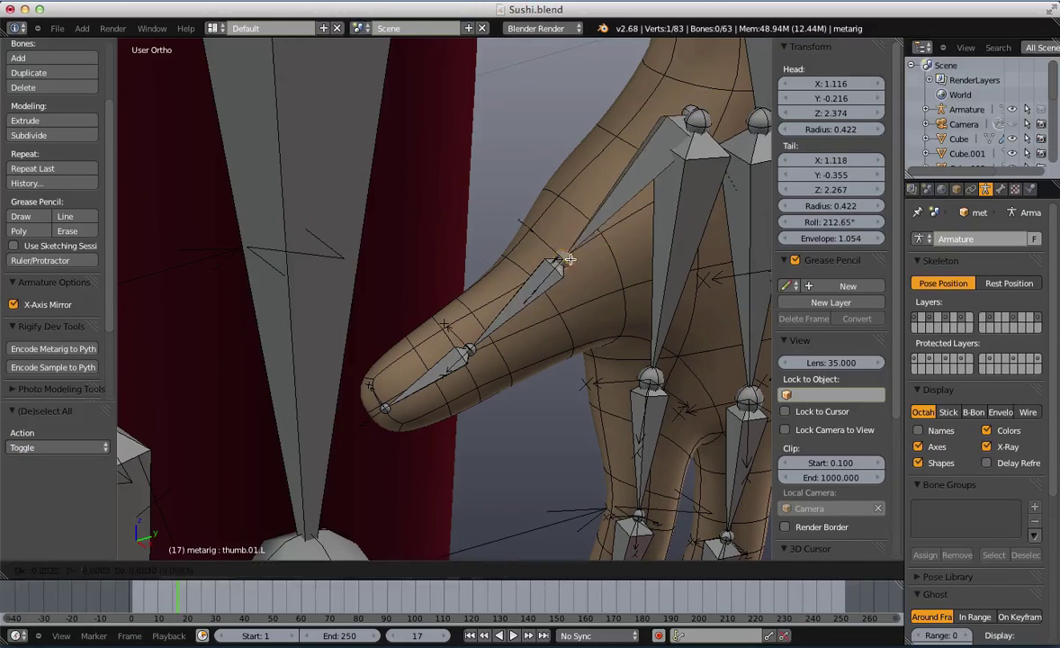
middle_click_drag(611, 210, 497, 358)
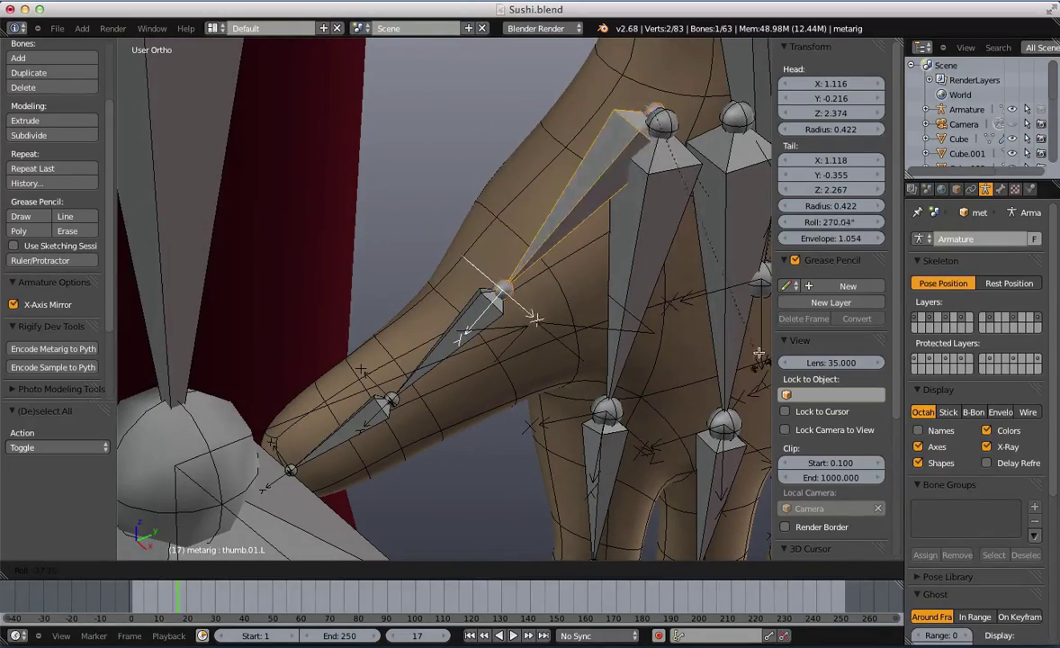
left_click(957, 359)
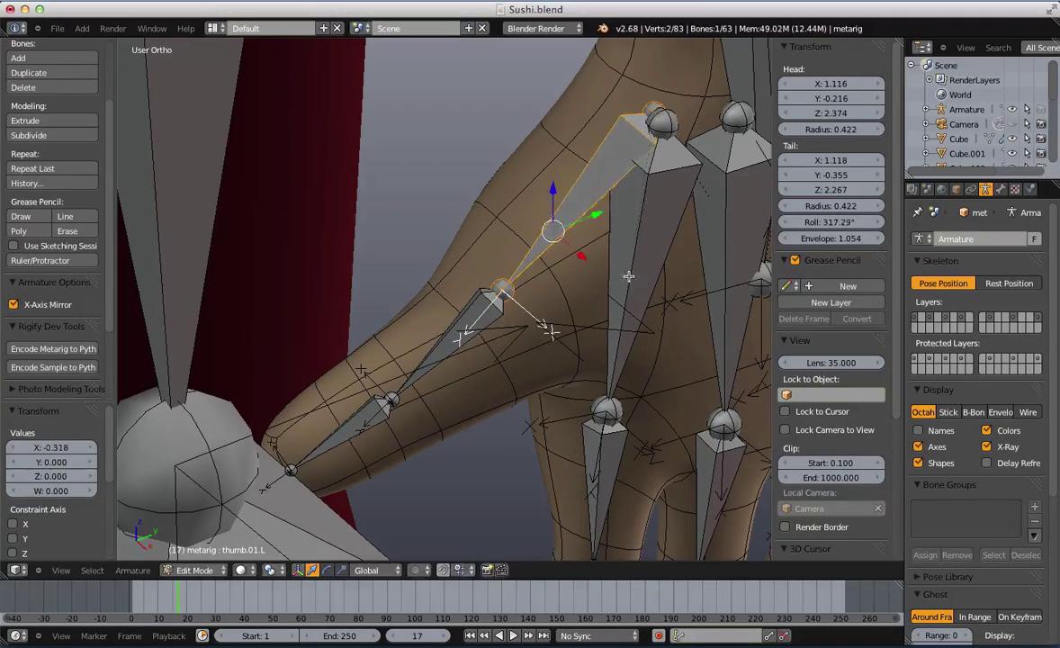
Test the rerolled first thumb bone in Pose Mode by rotating it about its local X axis
key("Tab")
middle_click_drag(629, 276, 586, 293)
key("r")
key("x")
key("x")
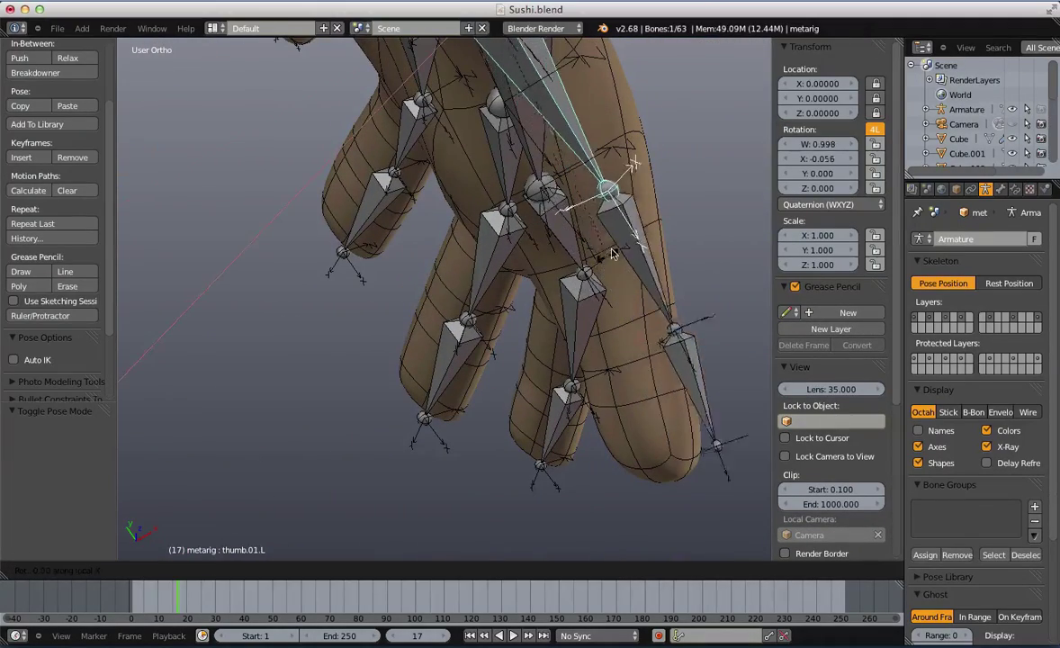
left_click(333, 286)
middle_click_drag(333, 286, 333, 219)
Reroll the first thumb bone until its axes line up with those of the second thumb bone
key("Tab")
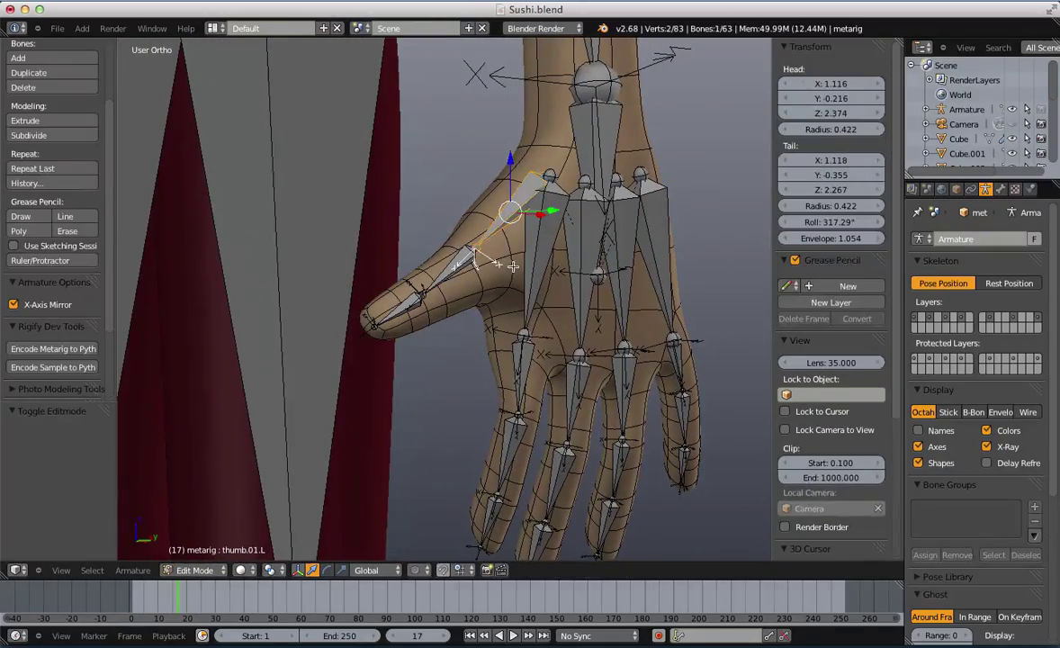
left_click(521, 274)
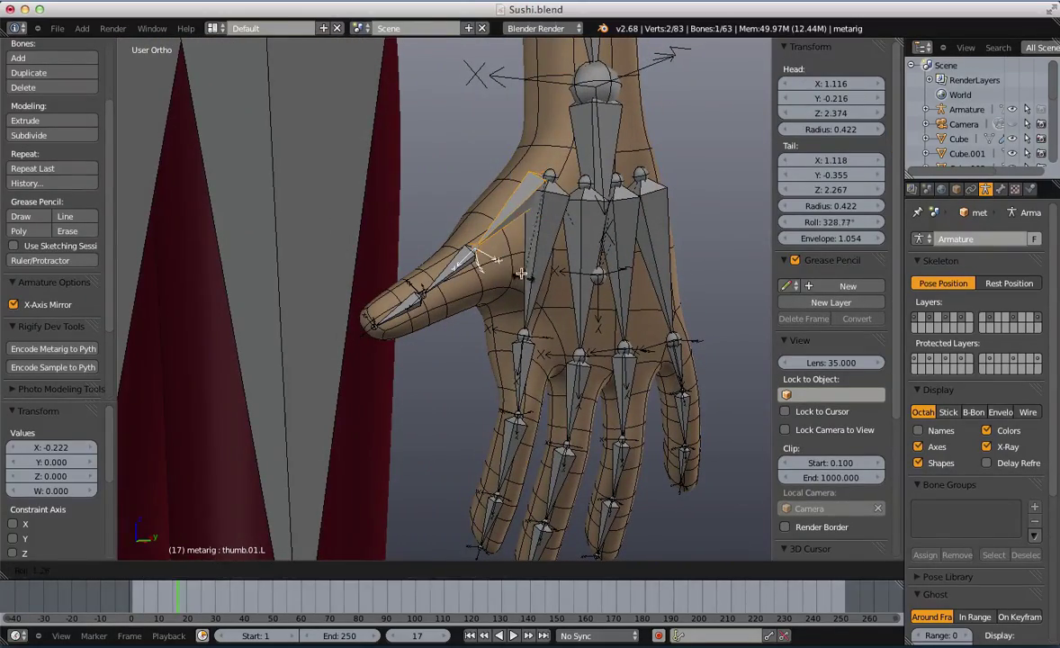
key("Tab")
key("Tab")
scroll(522, 238, "up", 3)
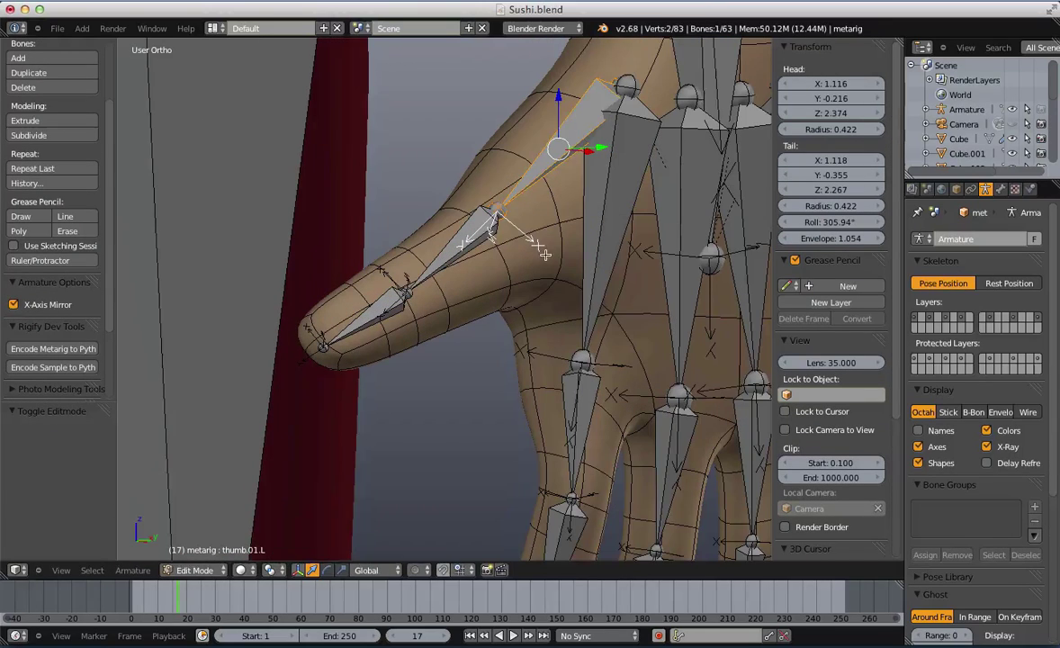
left_click(558, 273)
key("Tab")
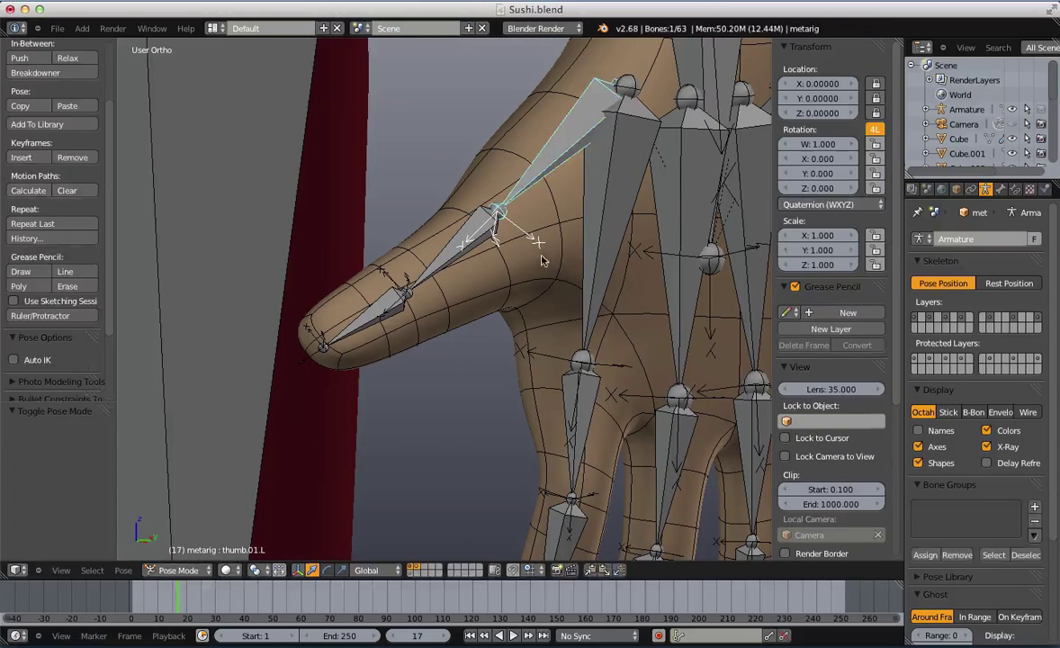
key("Tab")
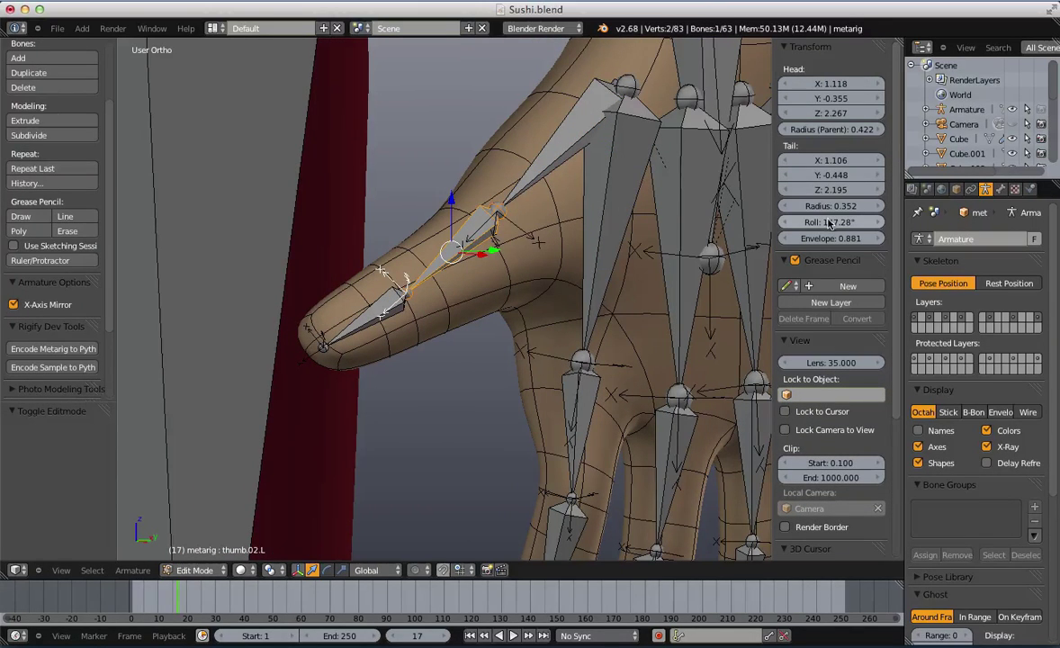
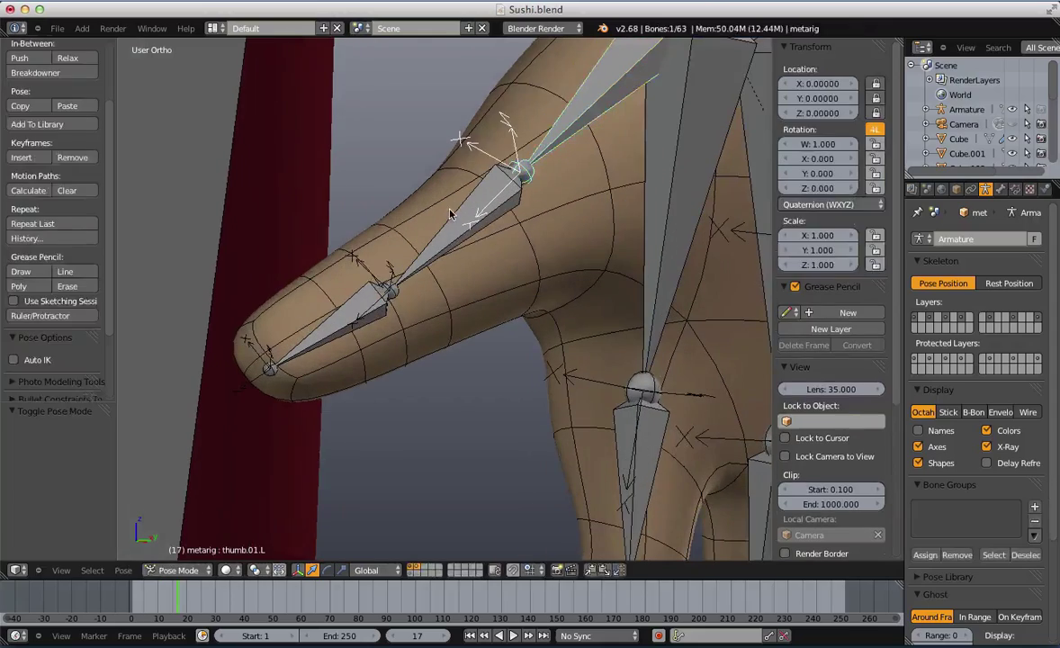
Check the second thumb bone's axes, try a free rotation of the first thumb bone in Pose Mode and undo it
key("Tab")
right_click(469, 212)
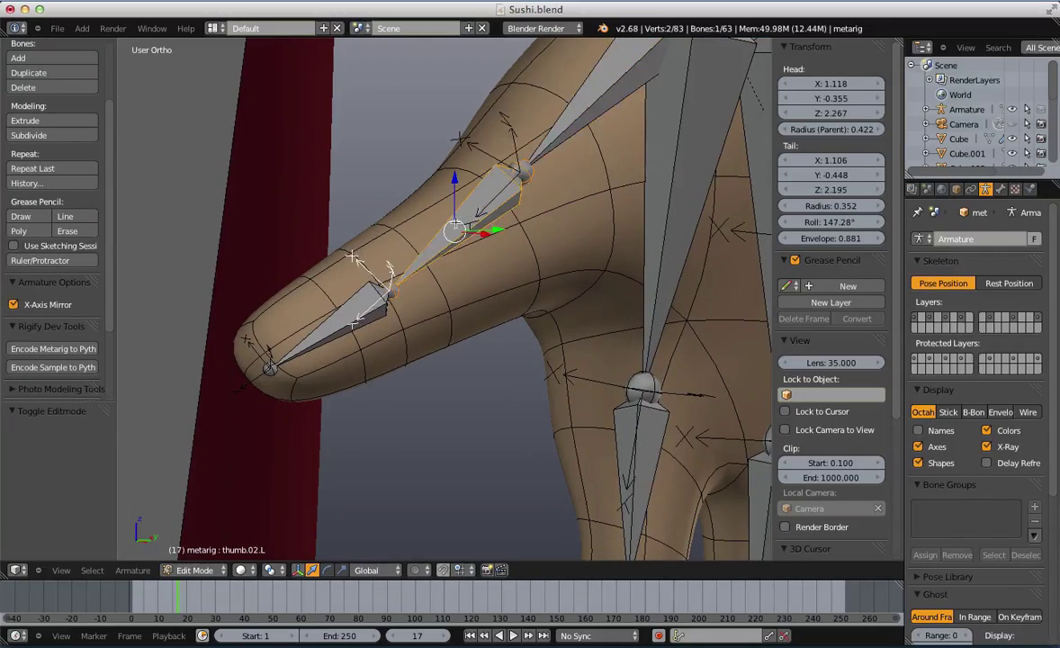
middle_click_drag(456, 223, 533, 196)
key("Tab")
scroll(637, 125, "down", 1)
scroll(616, 112, "down", 1)
right_click(610, 116)
right_click(550, 164)
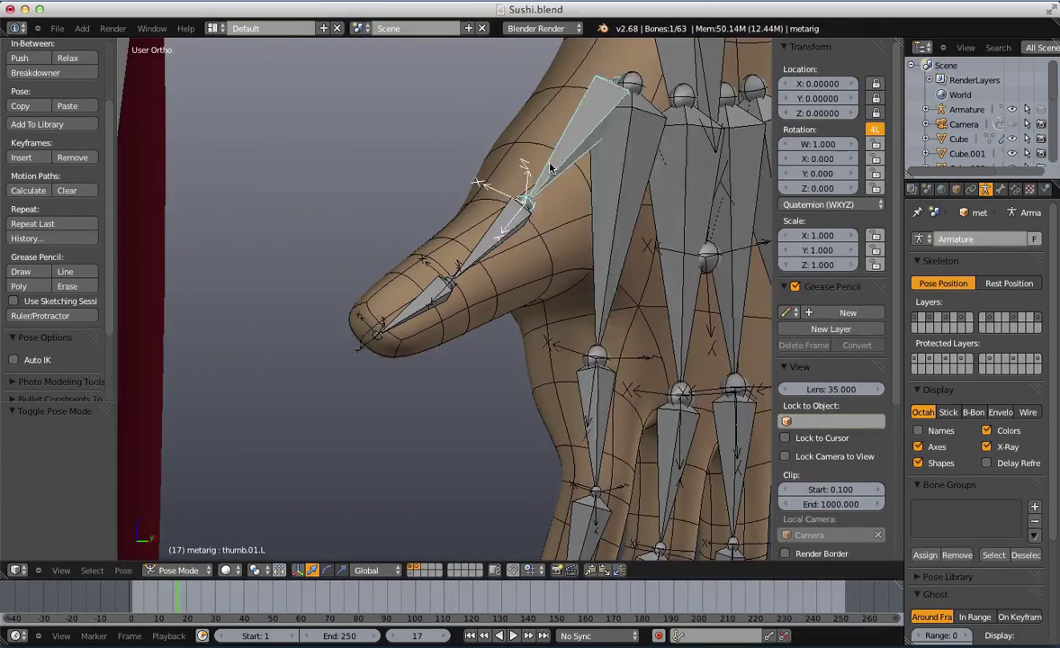
scroll(550, 168, "down", 2)
key("r")
left_click(569, 180)
key("ctrl+z")
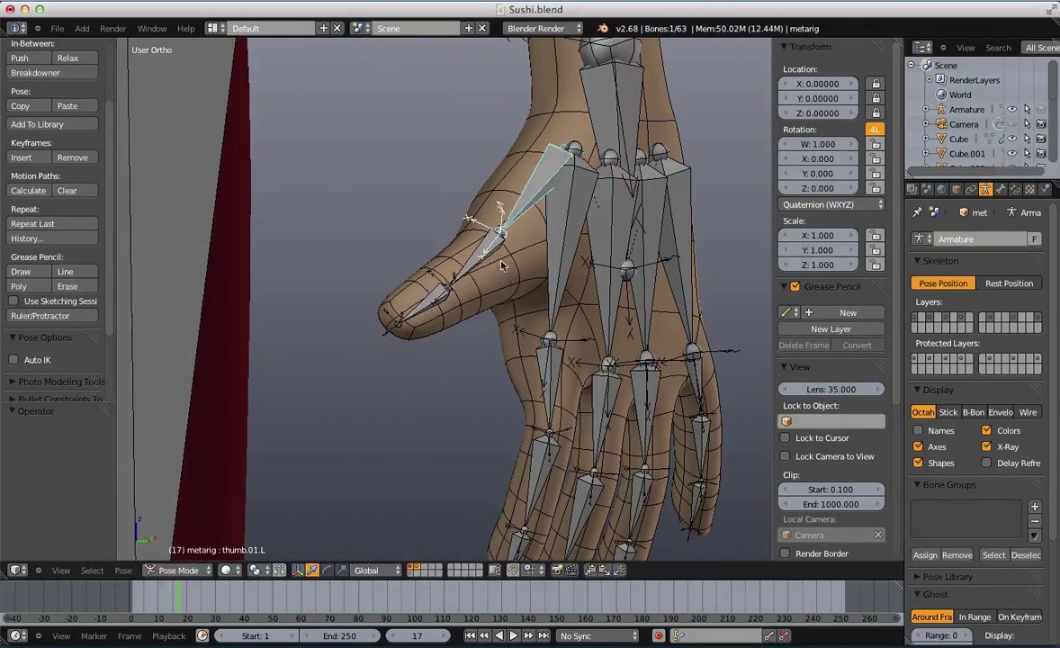
Move the joint between the second and third thumb bones to about X 1.104, Y -0.449, Z 2.199 in Edit Mode
right_click(472, 262)
middle_click_drag(481, 264, 502, 263)
key("Tab")
key("a")
right_click(434, 320)
key("g")
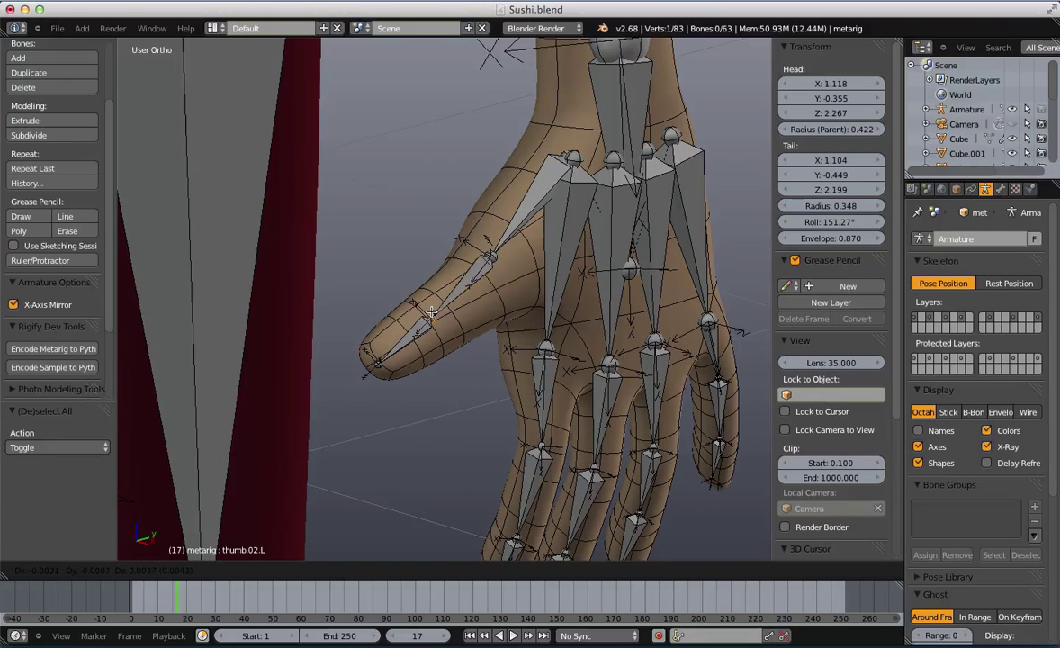
left_click(430, 314)
Reposition the first thumb bone's tail and head joints inside the hand and adjust the bone's roll slightly
key("a")
key("g")
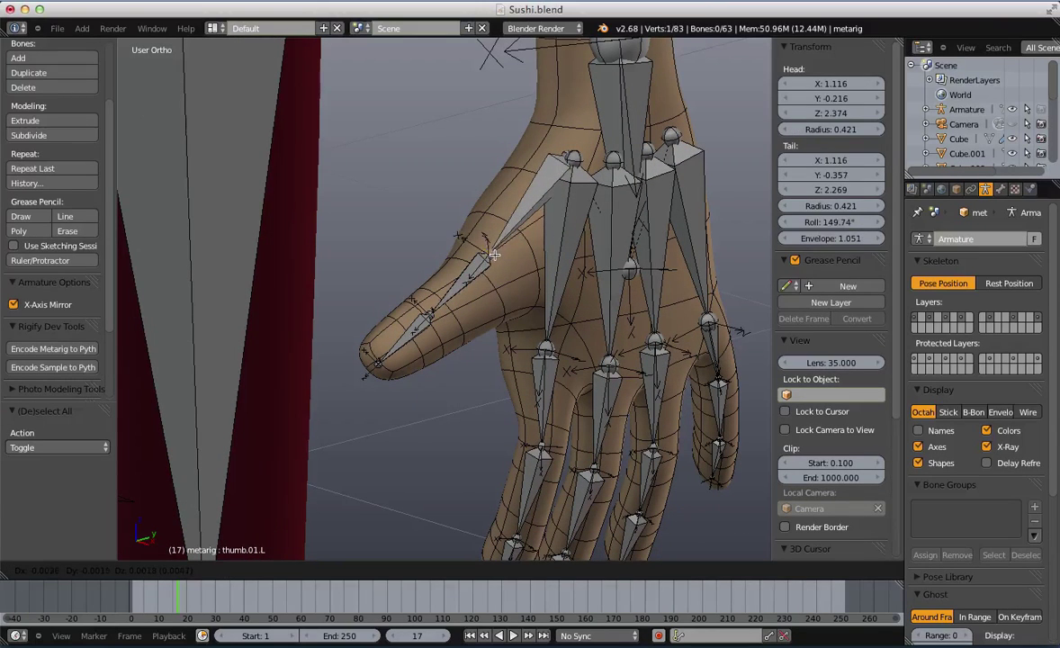
key("g")
left_click(565, 166)
key("r")
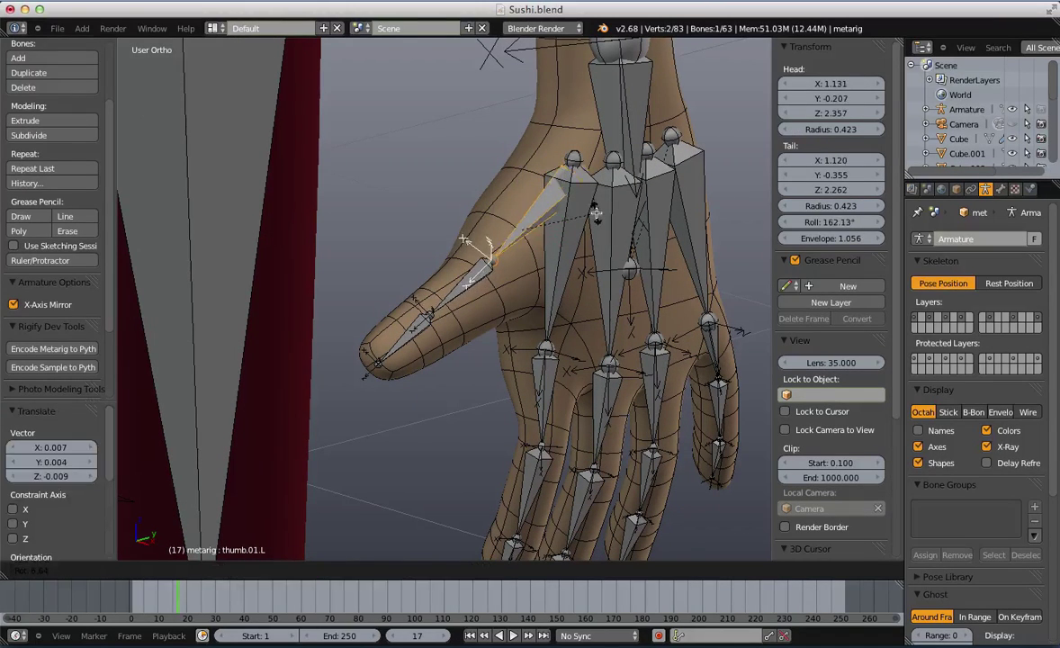
left_click(594, 203)
key("g")
left_click(592, 210)
Return the armature to Object Mode in the front view with nothing selected
key("ctrl+Tab")
scroll(593, 209, "down", 7)
middle_click_drag(594, 210, 511, 428)
key("a")
scroll(383, 316, "up", 4)
scroll(383, 316, "down", 7)
key("KP_1")
key("ctrl+Tab")
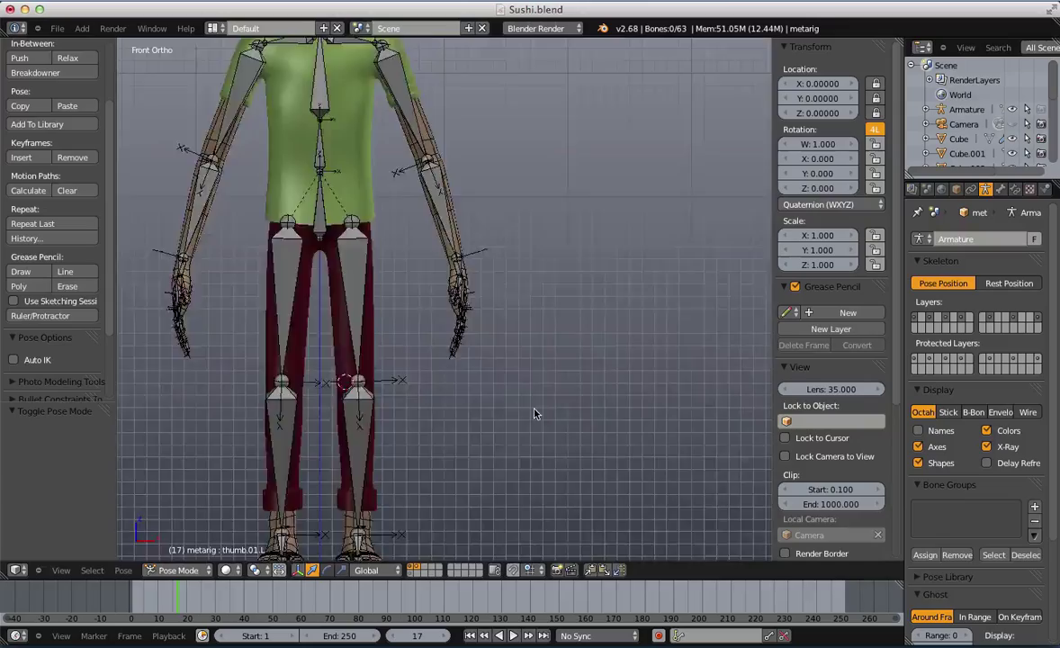
scroll(537, 416, "down", 4)
key("a")
middle_click_drag(438, 254, 474, 289, "shift")
scroll(474, 289, "up", 1)
Hide the transform properties and tool shelf in the 3D view, and select the meta-rig
key("n")
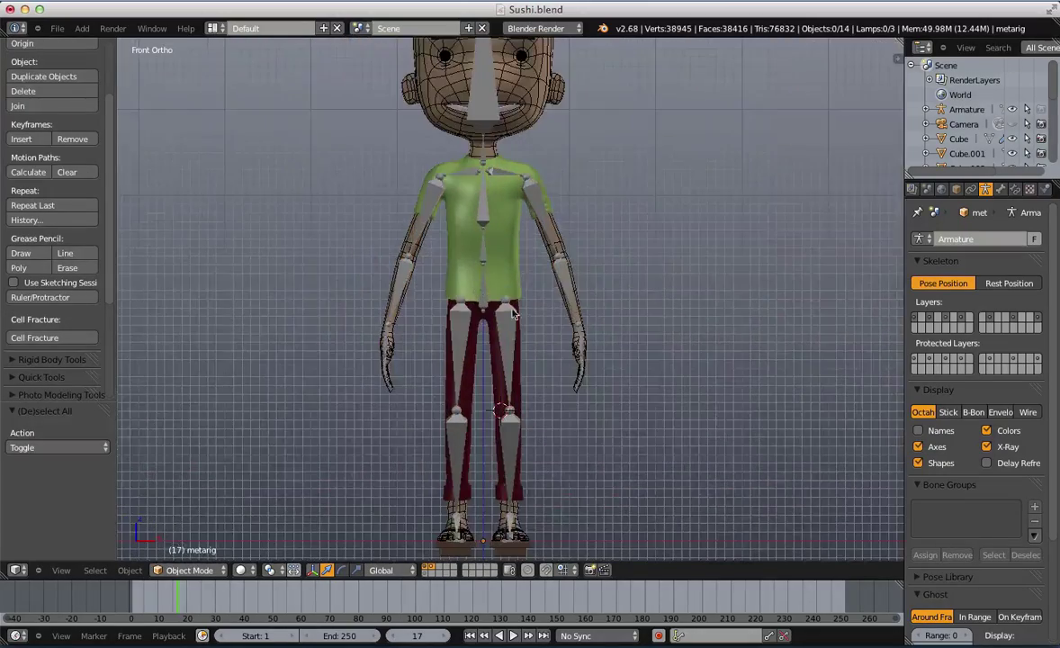
key("t")
scroll(472, 307, "down", 3)
key("a")
scroll(461, 309, "up", 3)
key("a")
right_click(448, 317)
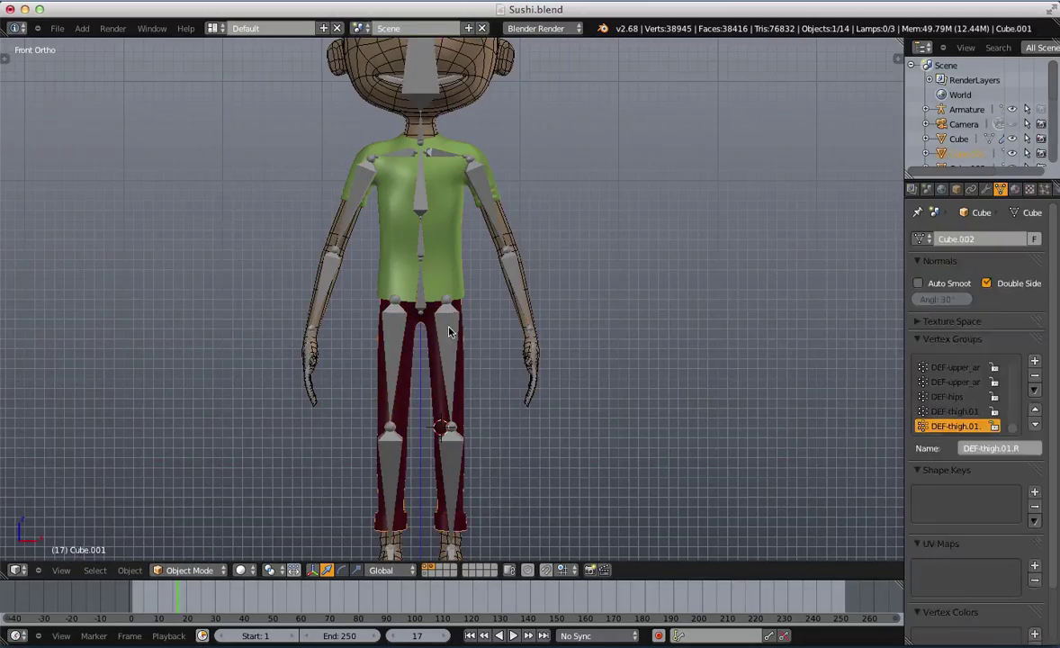
right_click(449, 328)
Examine the fit of the whole meta-rig on the character from an angle and from the front
scroll(472, 348, "down", 2)
middle_click_drag(477, 351, 400, 360, "shift")
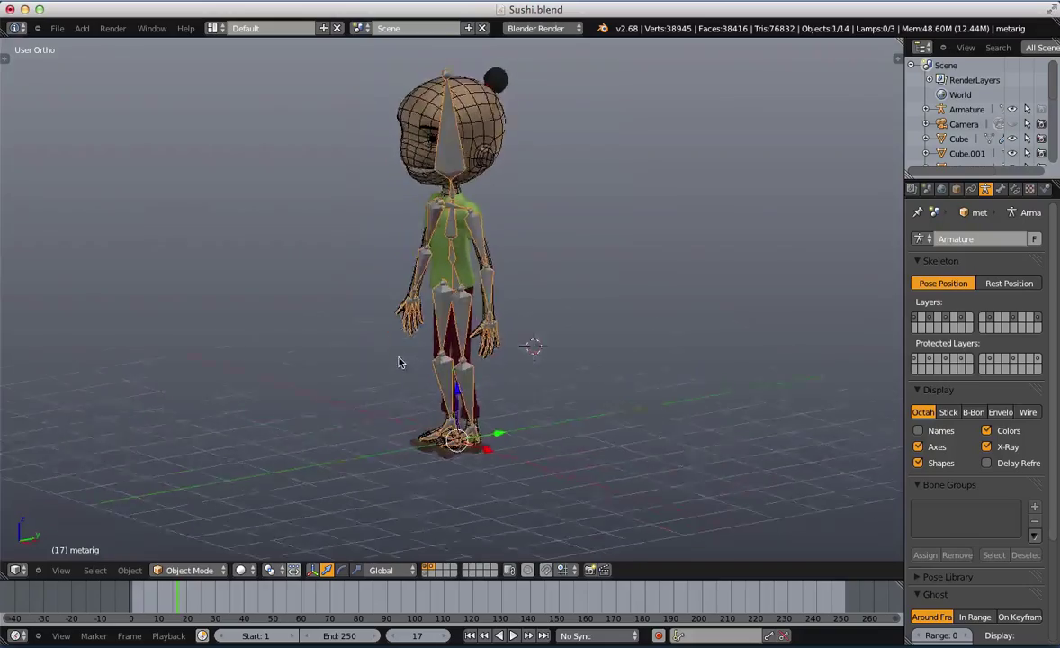
scroll(450, 360, "up", 2)
scroll(491, 363, "down", 3)
key("KP_1")
key("KP_5")
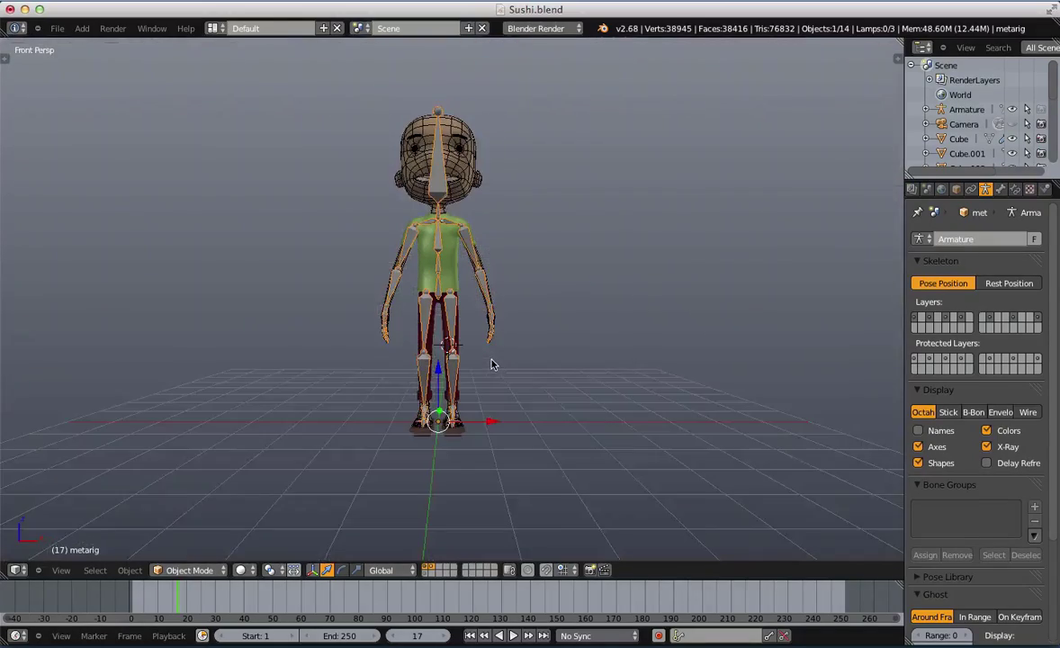
key("KP_5")
scroll(491, 363, "up", 1)
scroll(492, 363, "up", 1)
Generate the Rigify control rig from the selected meta-rig
key("space")
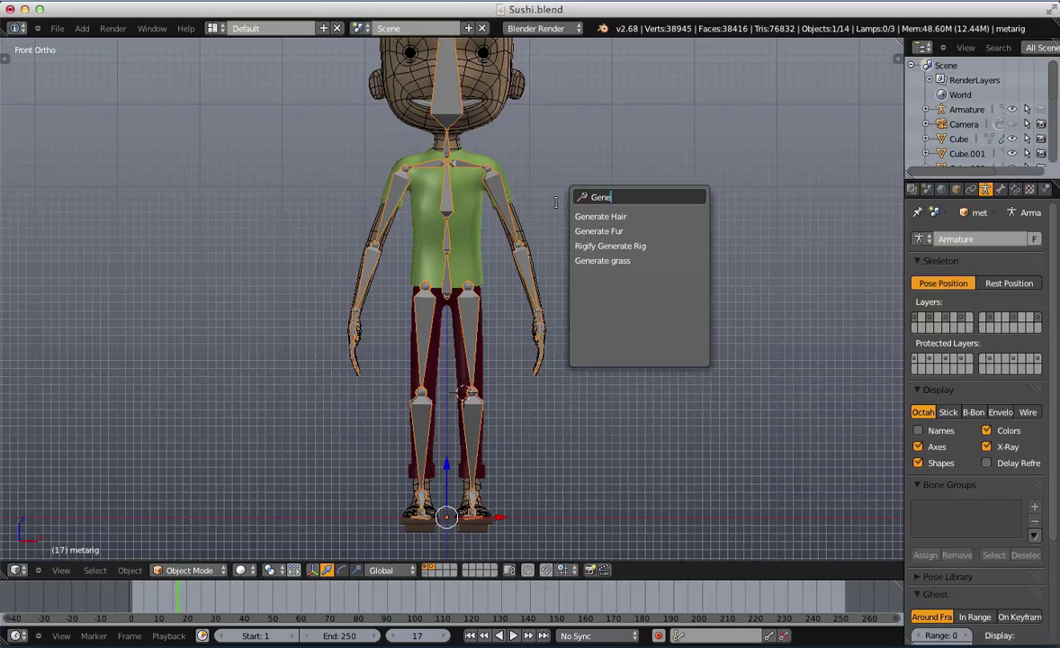
type("Gene")
left_click(621, 246)
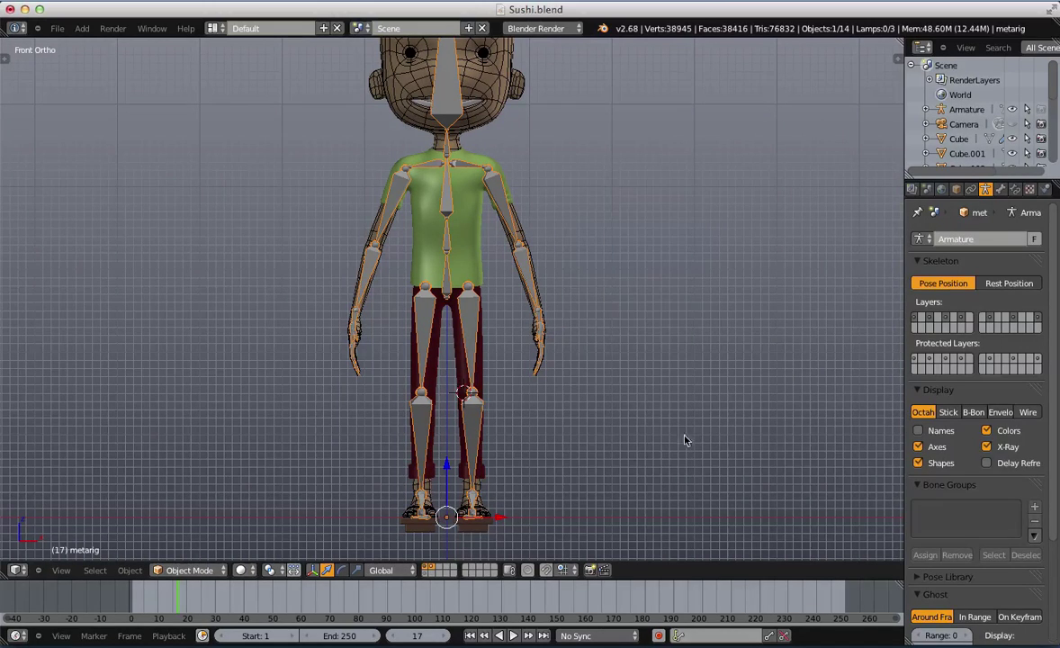
scroll(985, 589, "down", 4)
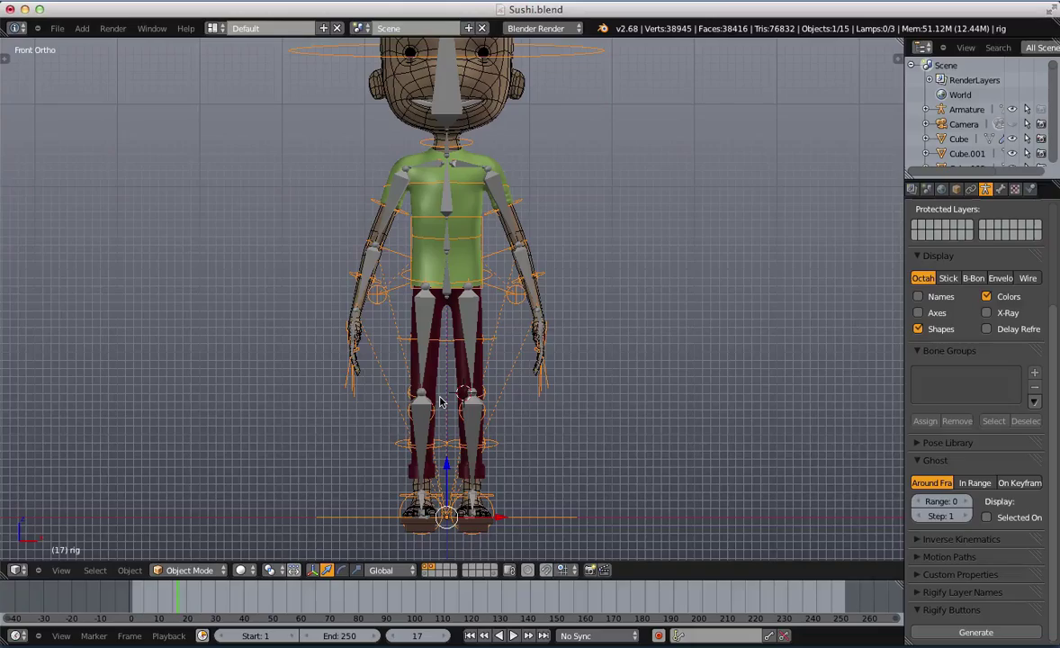
Examine the generated rig's control shapes around the legs, hands and torso
scroll(531, 277, "up", 4)
middle_click_drag(565, 369, 568, 97, "shift")
middle_click_drag(706, 211, 630, 215)
middle_click_drag(704, 168, 729, 327, "shift")
middle_click_drag(717, 237, 727, 323, "shift")
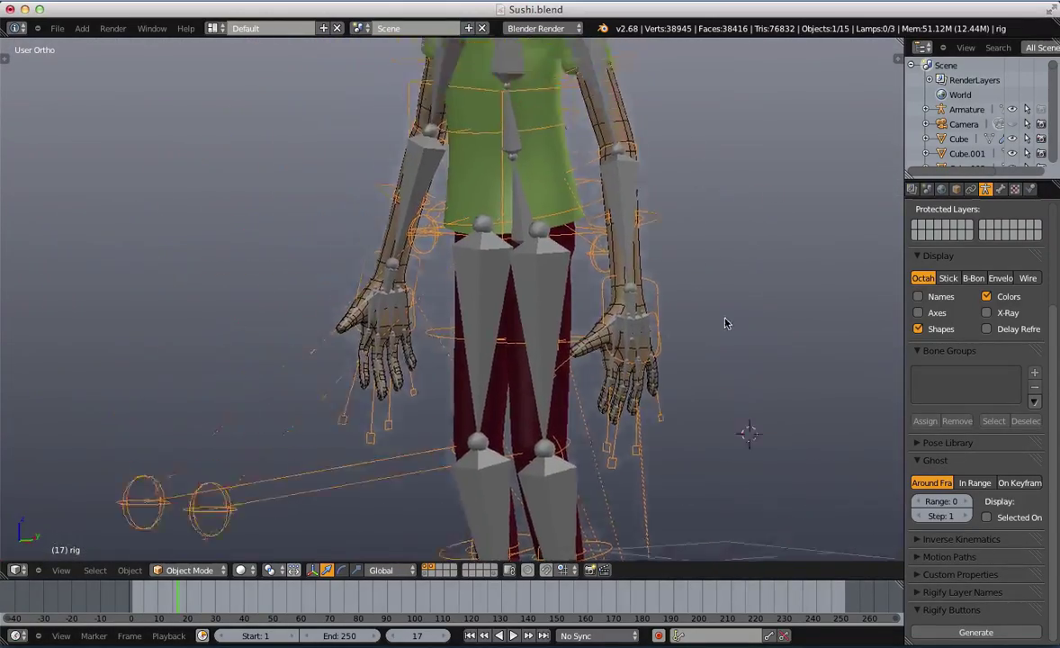
scroll(726, 322, "up", 3)
middle_click_drag(667, 213, 707, 342, "shift")
key("KP_1")
scroll(582, 358, "down", 6)
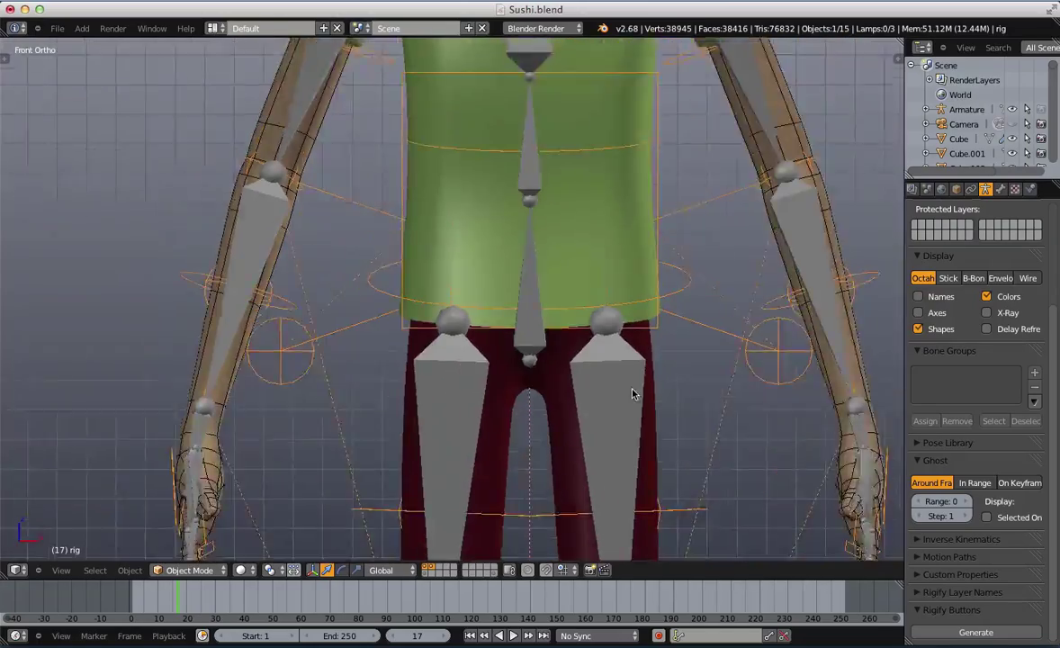
Examine the generated rig from the front, from the foot controls up to the whole figure
middle_click_drag(394, 417, 400, 292, "shift")
scroll(400, 293, "up", 6)
middle_click_drag(469, 251, 432, 68, "shift")
scroll(433, 69, "up", 4)
middle_click_drag(360, 332, 358, 267, "shift")
scroll(358, 267, "up", 3)
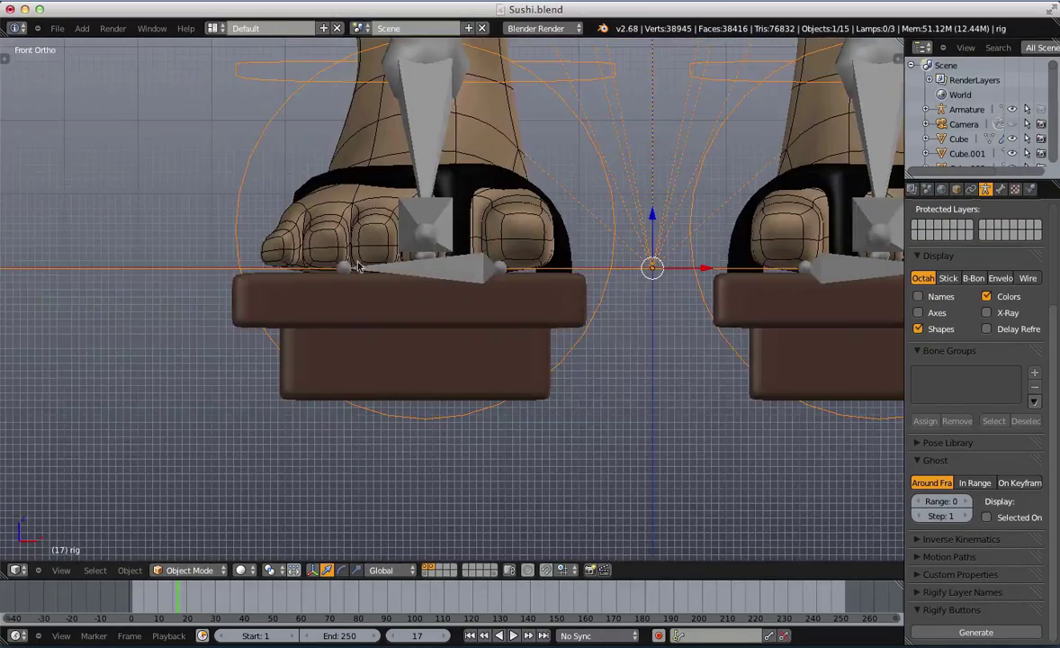
scroll(658, 268, "down", 8)
middle_click_drag(651, 131, 582, 518, "shift")
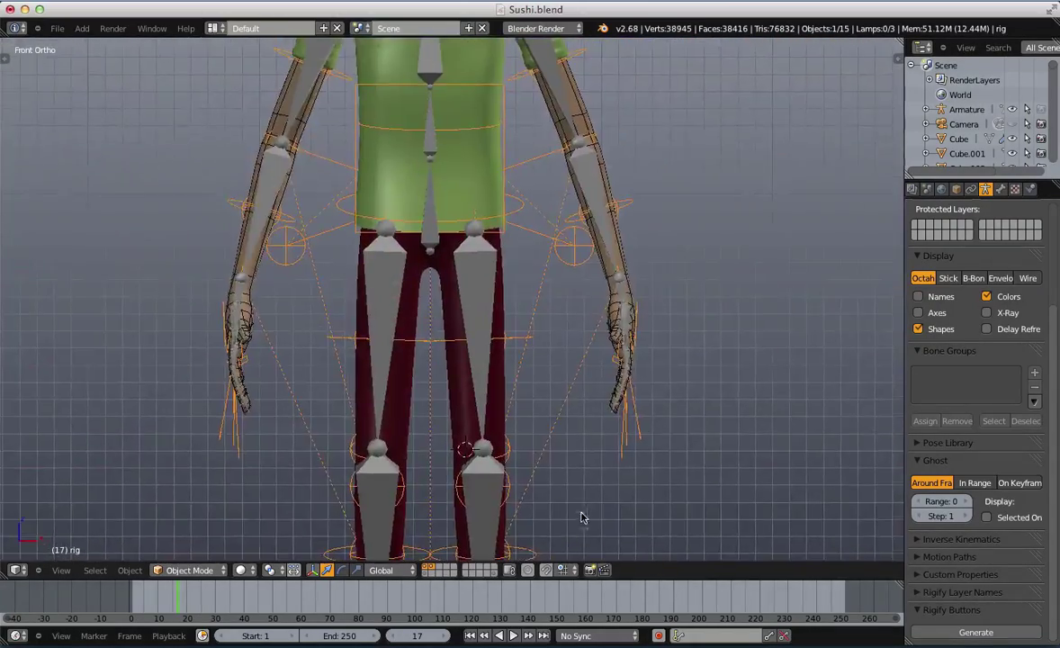
middle_click_drag(493, 312, 520, 460, "shift")
scroll(521, 460, "up", 2)
scroll(585, 225, "down", 5)
scroll(627, 388, "down", 1)
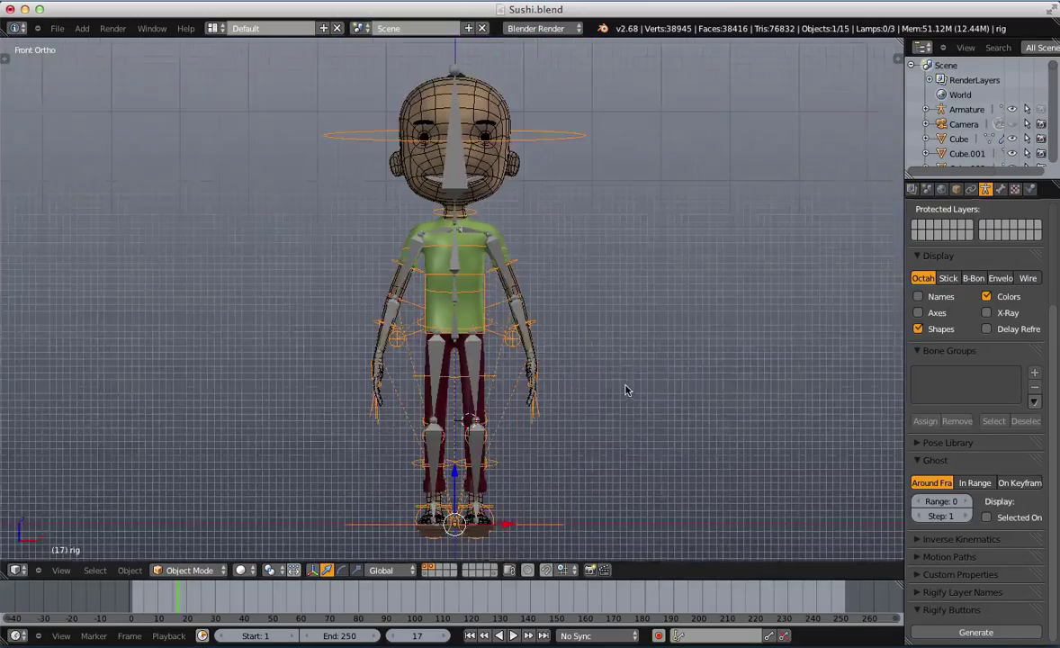
Examine the hand and finger controls from the front and the side, in both solid and wireframe display
scroll(530, 324, "up", 8)
scroll(570, 283, "up", 5)
middle_click_drag(548, 422, 502, 308, "shift")
scroll(502, 308, "down", 4)
middle_click_drag(416, 346, 755, 357)
scroll(756, 357, "up", 7)
mouse_move(720, 317)
middle_mouse_down()
mouse_move(658, 317)
mouse_move(652, 337)
mouse_move(702, 343)
mouse_move(625, 365)
middle_mouse_up()
key("z")
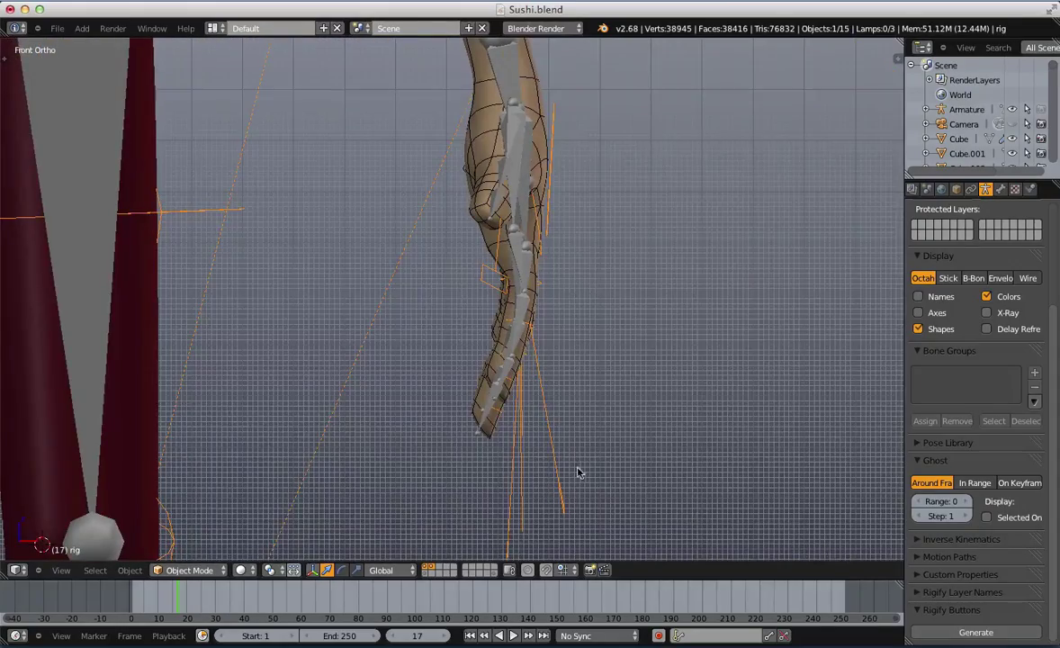
scroll(624, 435, "up", 1)
key("KP_3")
key("z")
scroll(621, 436, "up", 3)
scroll(652, 288, "down", 2)
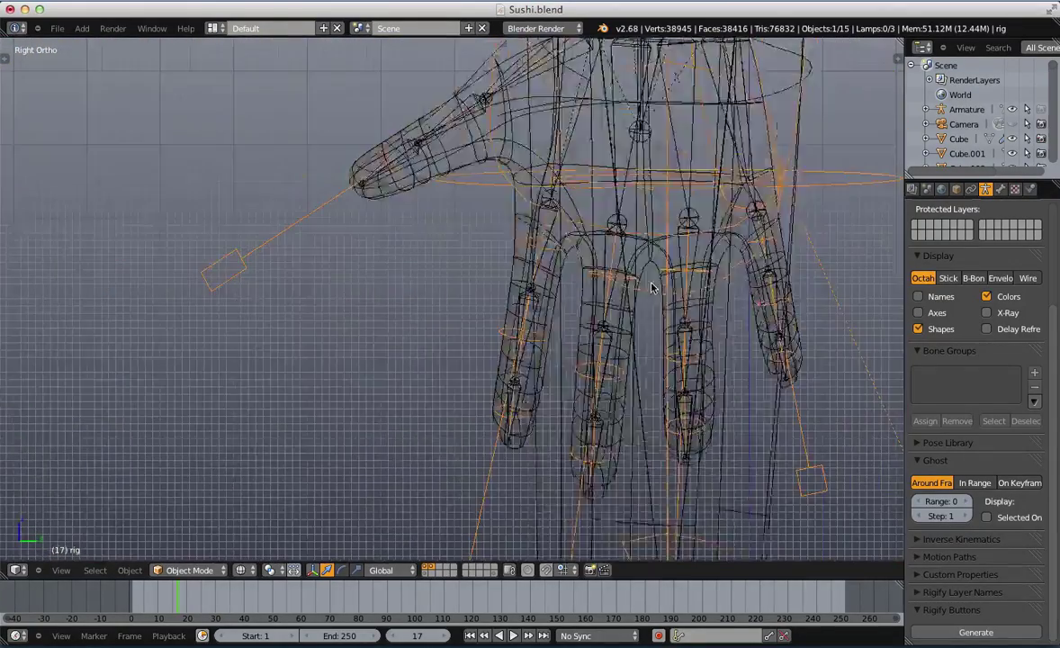
key("z")
scroll(651, 288, "down", 1)
scroll(771, 317, "up", 1)
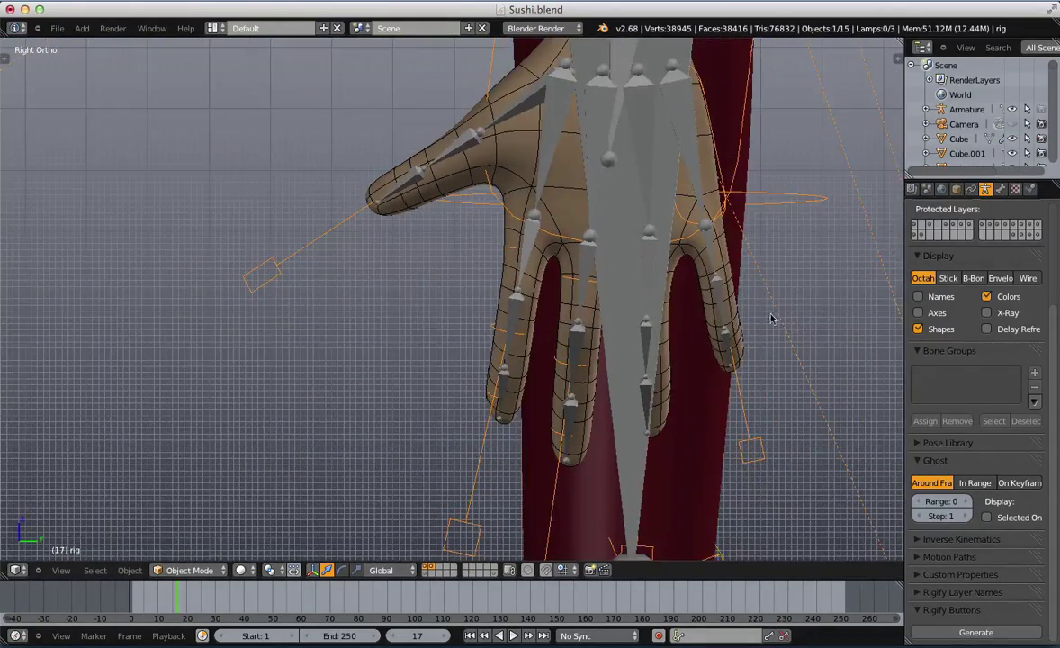
Nudge the generated rig very slightly in side view to line its finger controls up with the hand
key("z")
scroll(630, 297, "up", 3)
key("g")
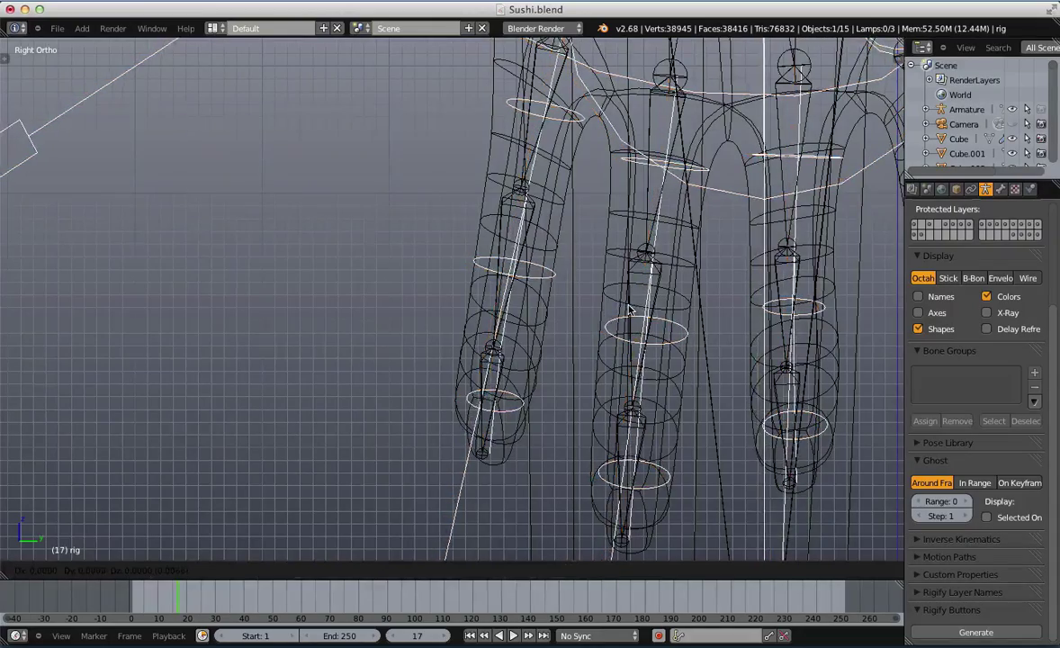
left_click(629, 309)
key("g")
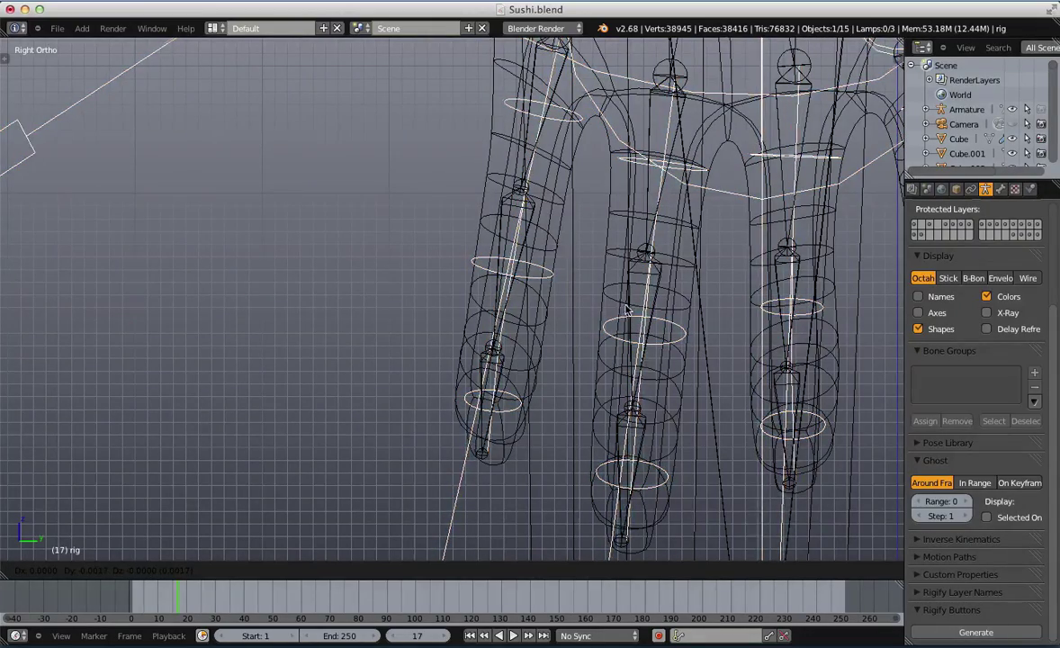
left_click(624, 309)
key("z")
scroll(624, 308, "down", 5)
key("z")
scroll(625, 307, "up", 3)
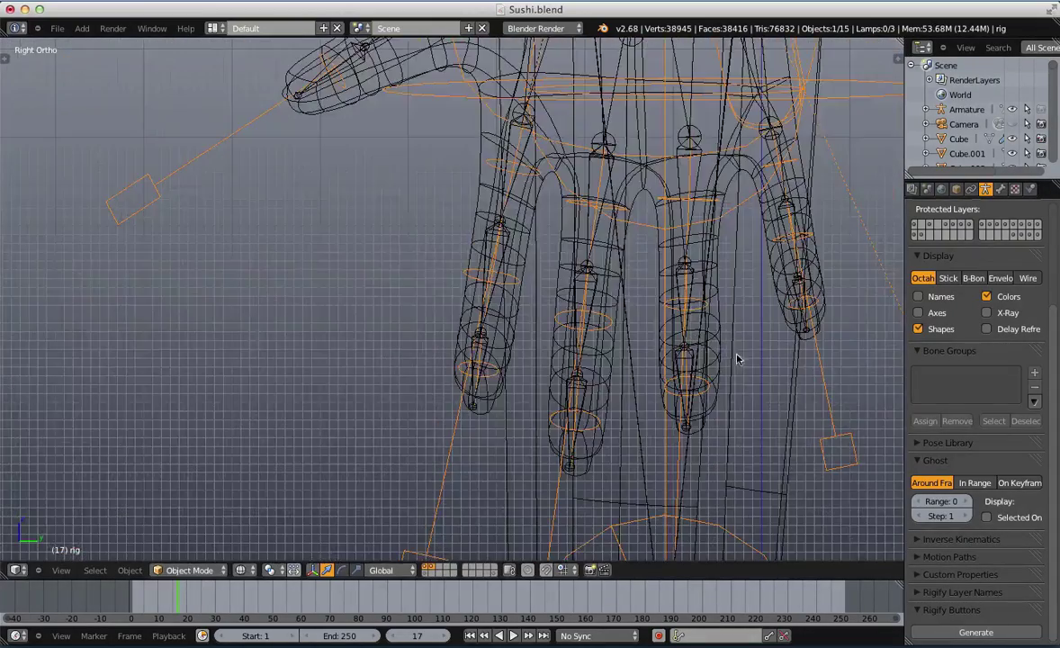
key("g")
left_click(661, 367)
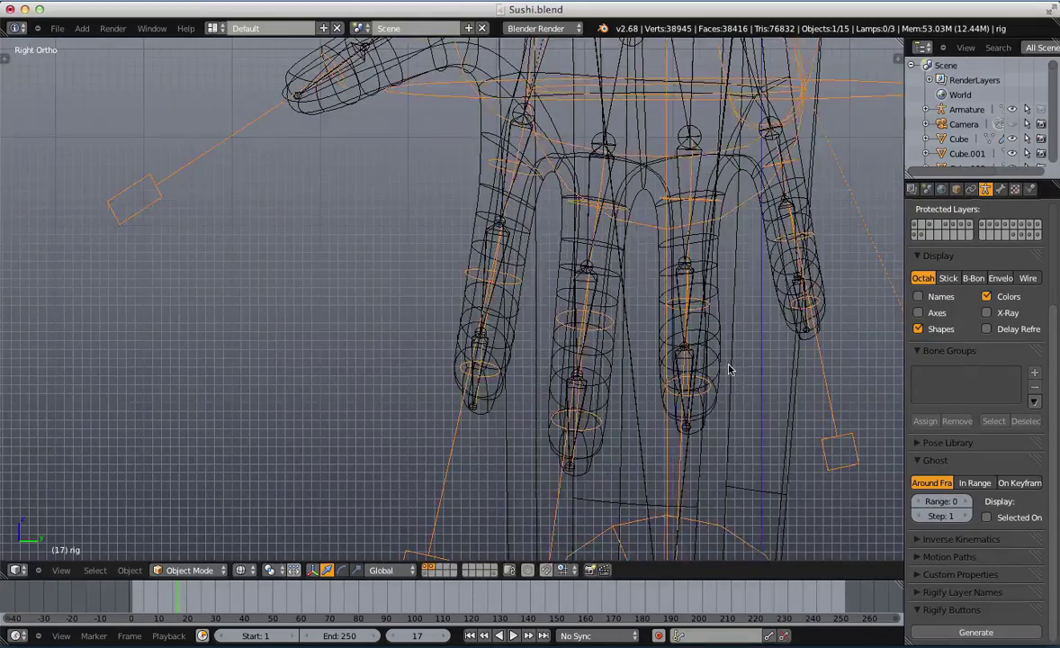
Examine the rig's alignment along the character's side profile, from the arm and head down to the feet
key("z")
scroll(666, 236, "down", 4)
key("z")
middle_click_drag(673, 207, 631, 452, "shift")
middle_click_drag(638, 259, 587, 549, "shift")
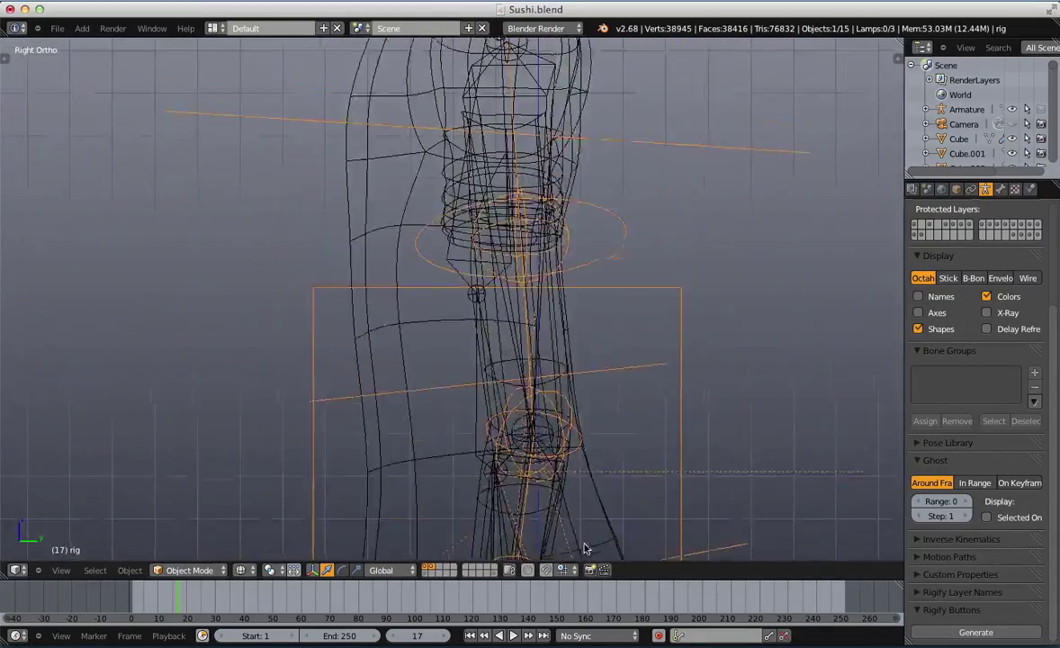
middle_click_drag(646, 202, 667, 493, "shift")
scroll(658, 459, "down", 4)
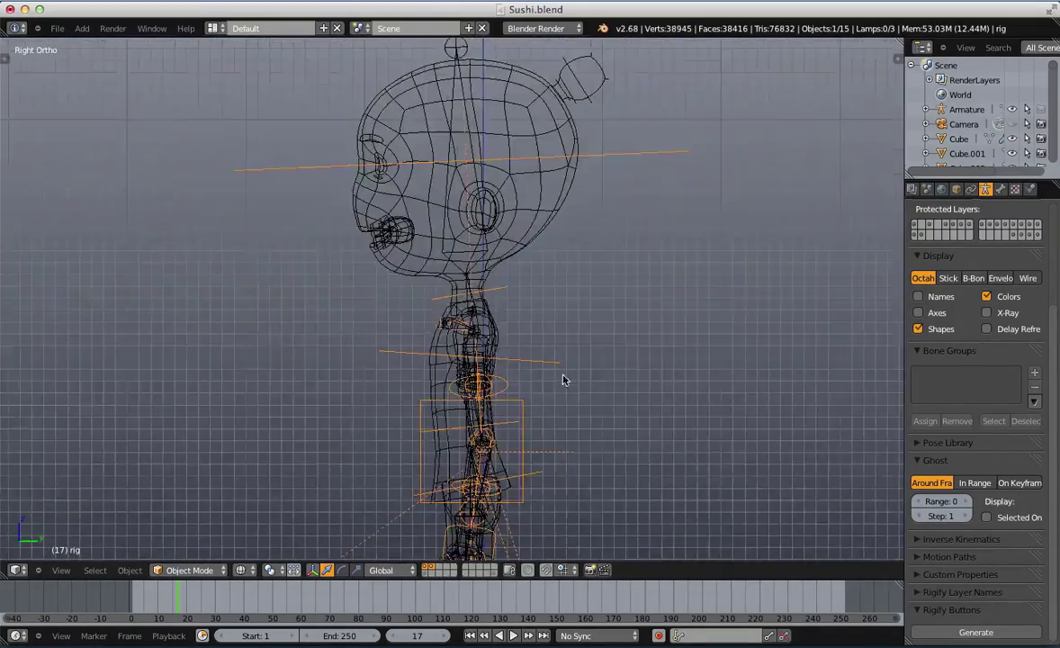
middle_click_drag(564, 379, 571, 256, "shift")
scroll(546, 432, "up", 1)
middle_click_drag(542, 443, 571, 257, "shift")
scroll(594, 342, "up", 6)
mouse_move(634, 468)
middle_mouse_down("shift")
mouse_move(575, 209)
mouse_move(565, 234)
middle_mouse_up("shift")
key("z")
scroll(622, 320, "up", 1)
key("z")
middle_click_drag(628, 381, 557, 140, "shift")
mouse_move(613, 422)
middle_mouse_down("shift")
mouse_move(598, 307)
mouse_move(620, 279)
middle_mouse_up("shift")
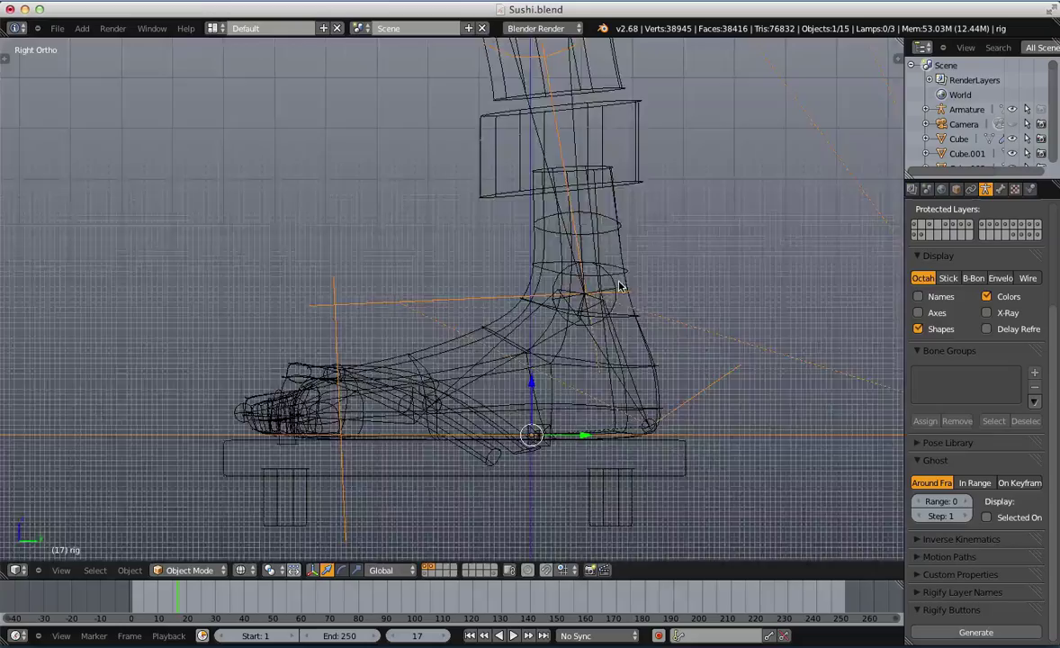
Select the meta-rig in front view and move it to hidden layer 16
key("z")
scroll(444, 310, "down", 7)
middle_click_drag(444, 310, 632, 368)
scroll(609, 363, "down", 4)
key("KP_1")
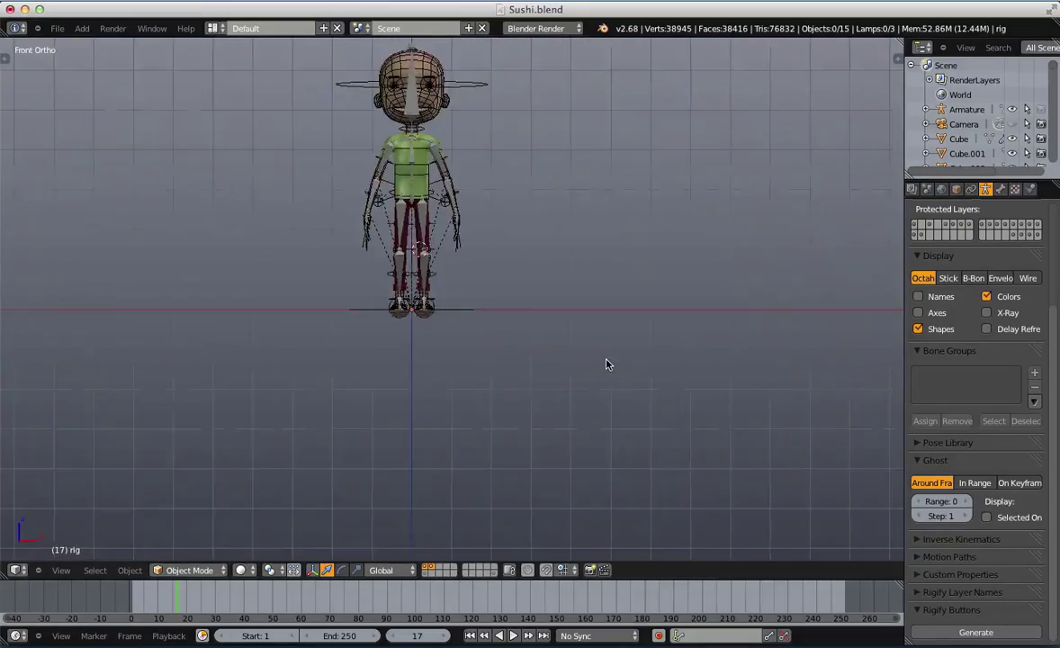
scroll(608, 363, "up", 3)
middle_click_drag(476, 241, 556, 482, "shift")
scroll(513, 233, "up", 4)
right_click(610, 307)
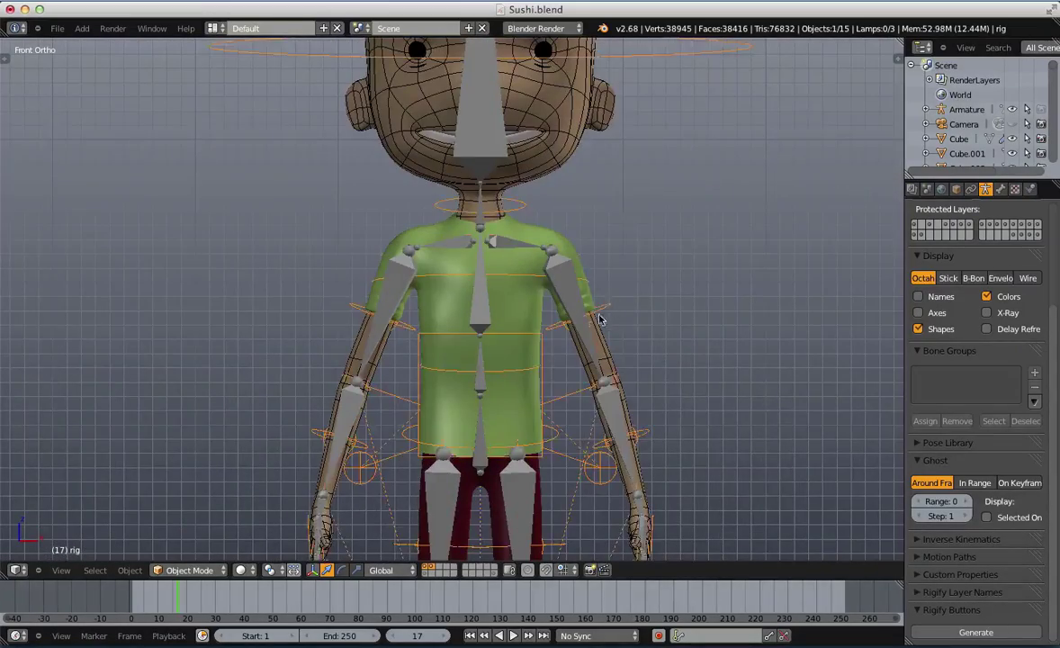
scroll(553, 293, "down", 2)
scroll(522, 286, "down", 4)
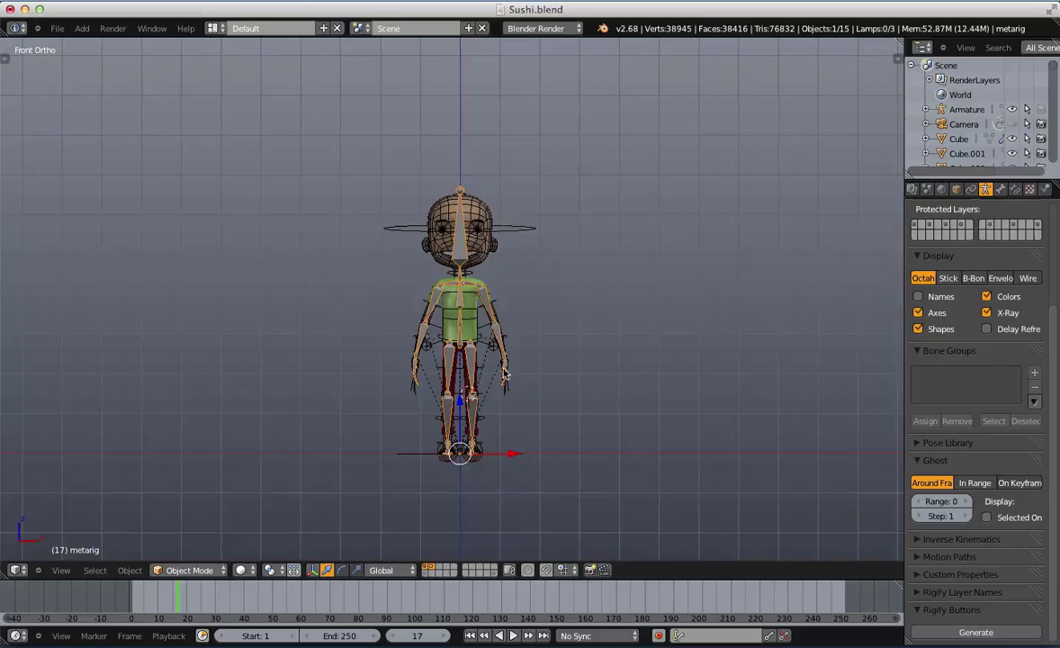
scroll(505, 382, "up", 3)
key("m")
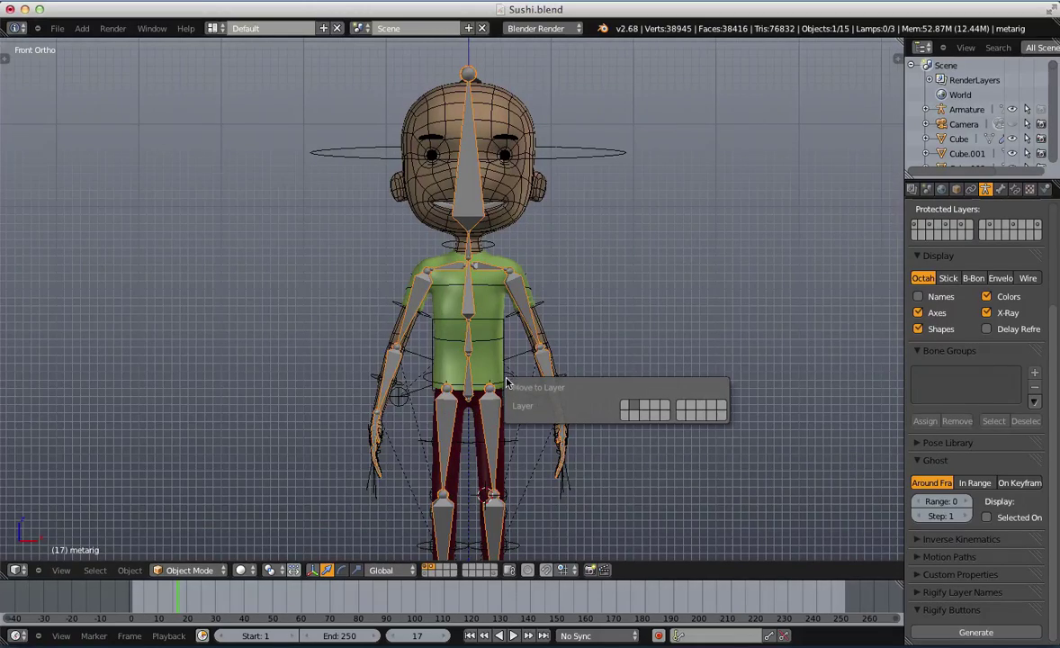
left_click(681, 415)
Select the generated rig and examine it around the character in perspective view
right_click(491, 295)
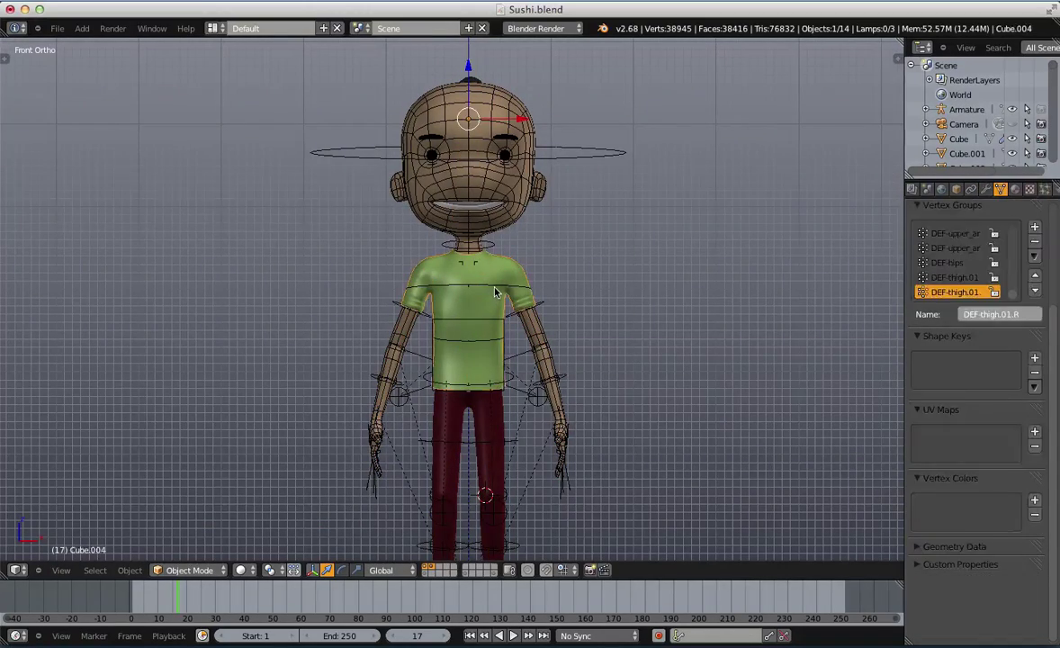
right_click(497, 296)
scroll(558, 281, "down", 3)
middle_click_drag(565, 279, 453, 364)
scroll(451, 367, "up", 2)
key("KP_5")
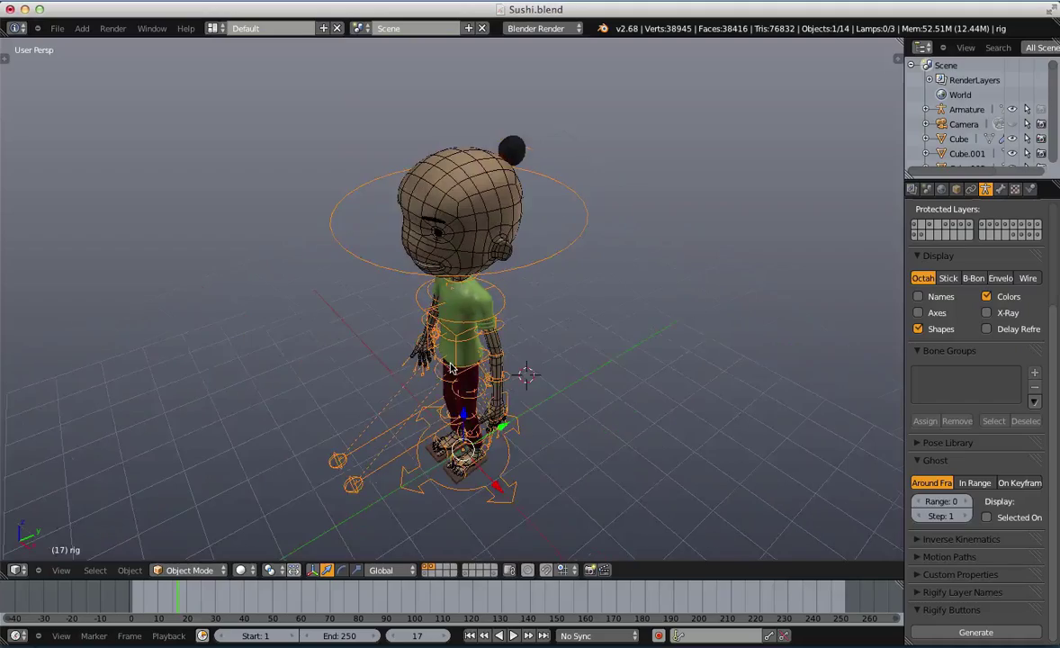
scroll(461, 366, "down", 5)
middle_click_drag(447, 405, 671, 359)
scroll(471, 368, "up", 3)
scroll(657, 358, "up", 3)
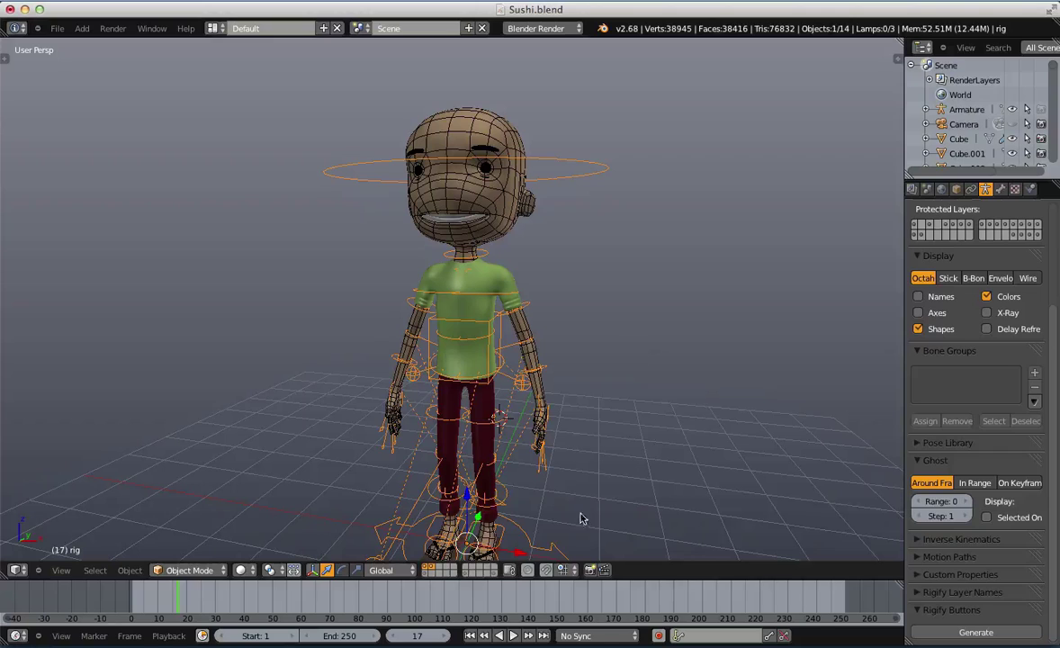
Switch the rig to Pose Mode and try a trackball rotation of the head control
key("ctrl+Tab")
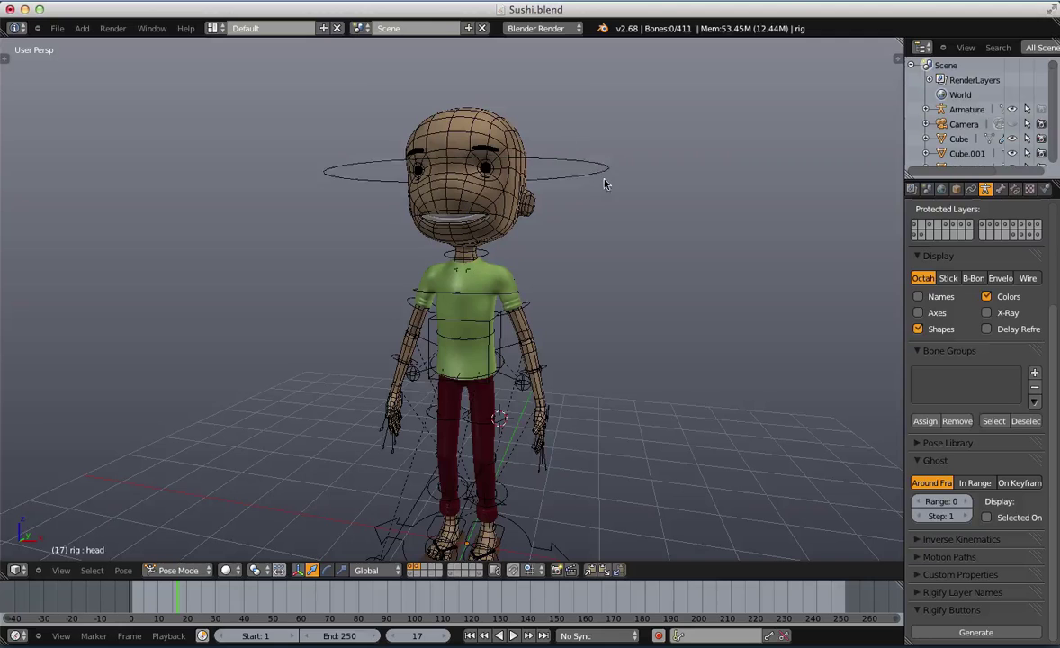
right_click(569, 175)
key("r")
key("r")
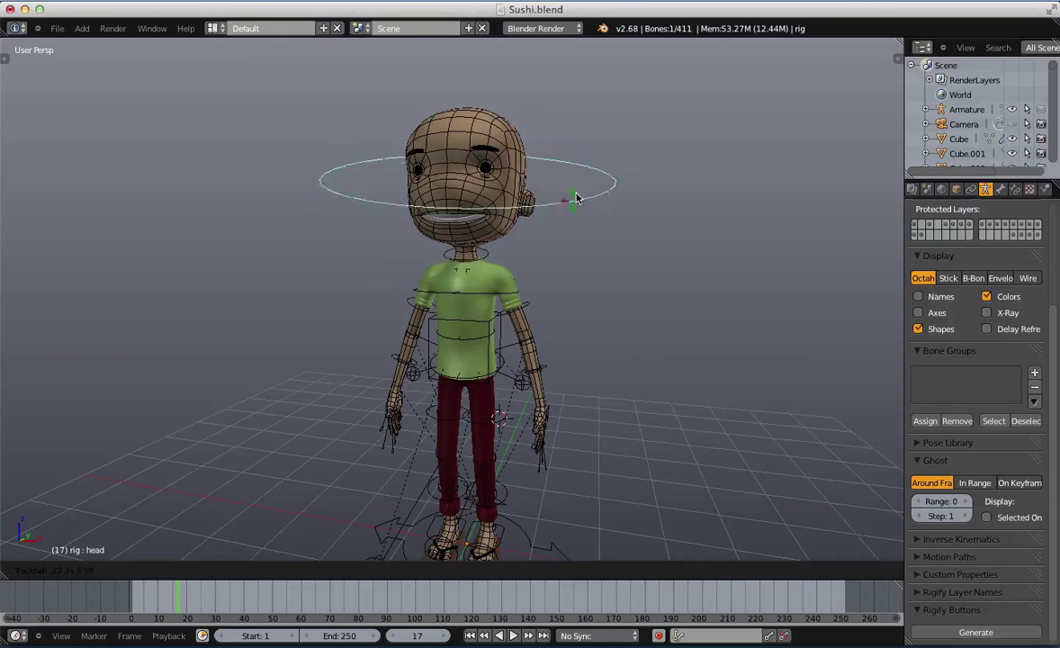
right_click(574, 194)
Select all of the rig's control bones in Pose Mode and hide them
key("a")
key("a")
middle_click_drag(687, 341, 667, 271, "shift")
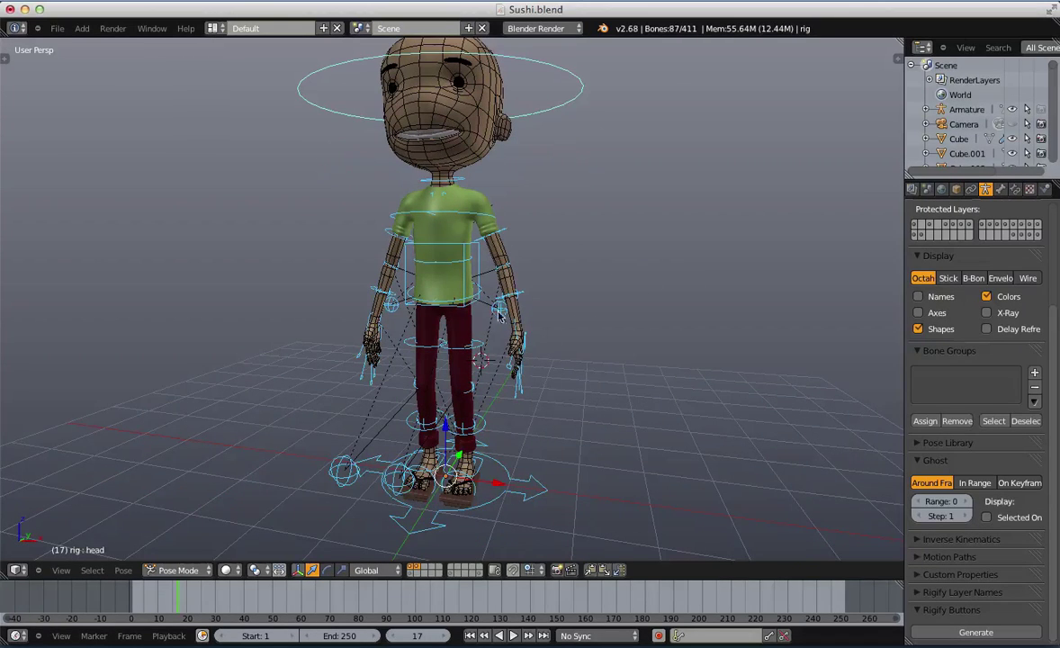
key("h")
scroll(509, 284, "down", 1)
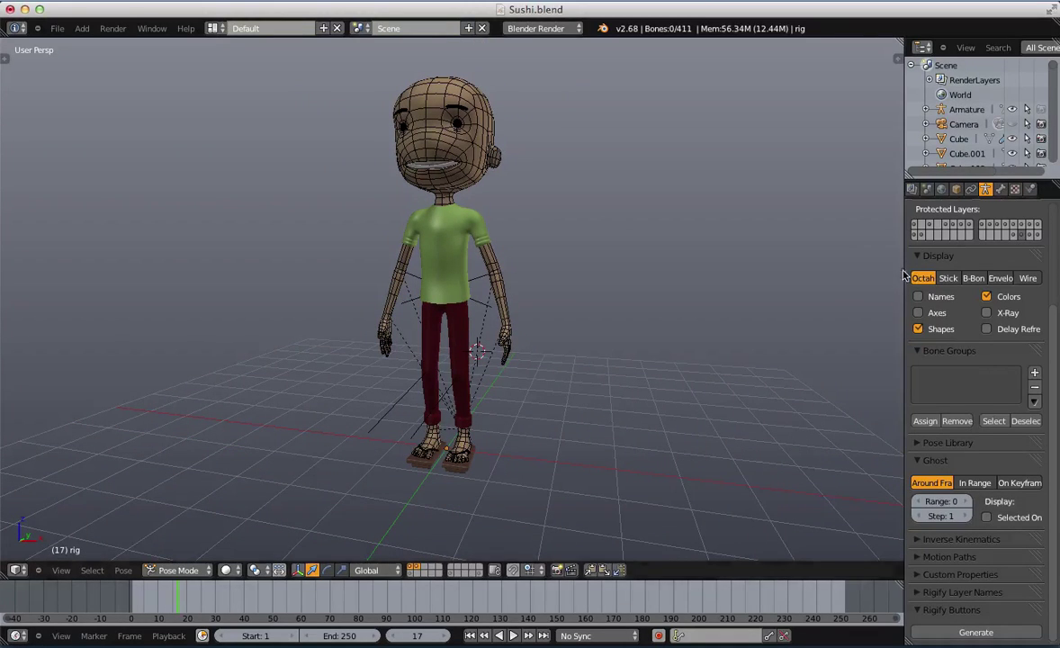
Widen the properties editor and show the character in wireframe
left_click_drag(904, 270, 790, 301)
key("z")
scroll(367, 270, "up", 2)
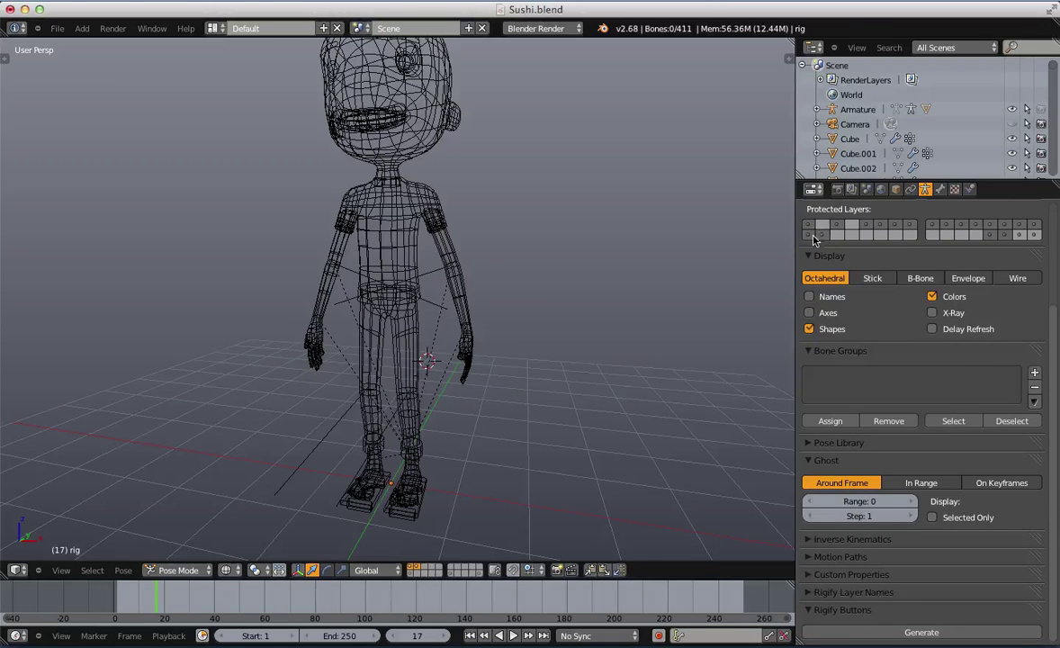
Inspect the rig's bones in Edit Mode and Pose Mode, in solid and wireframe display
key("Tab")
key("a")
scroll(441, 271, "down", 1)
key("z")
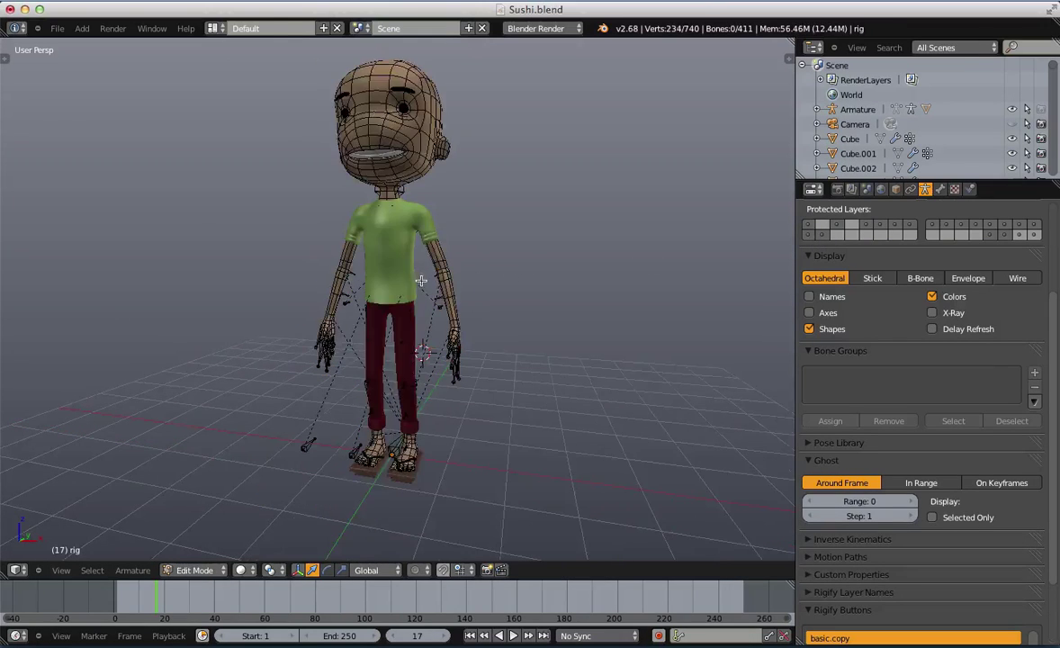
scroll(429, 285, "up", 2)
key("z")
key("a")
key("Tab")
key("z")
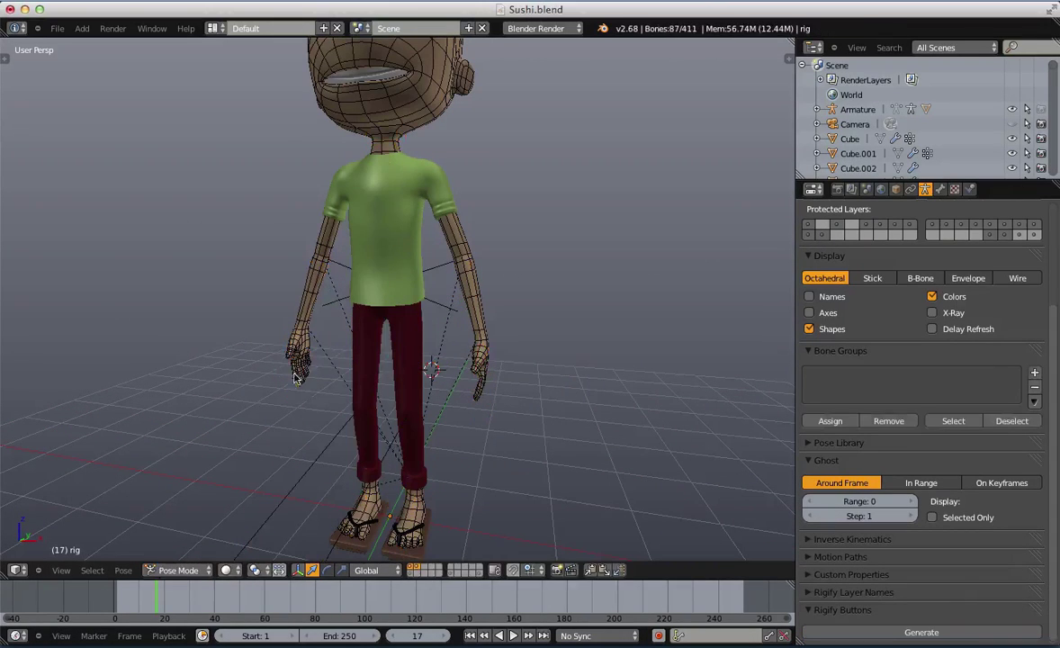
key("Tab")
key("Tab")
key("z")
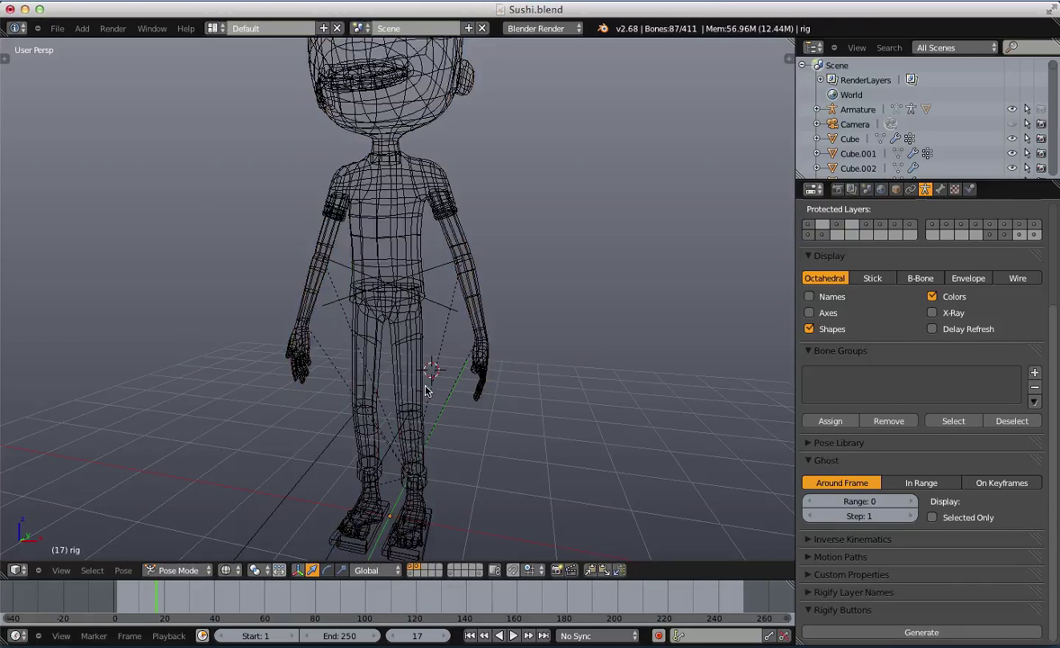
View the T-shirt mesh's vertex weights in Weight Paint mode and return to Object Mode
right_click(433, 303)
key("a")
key("ctrl+Tab")
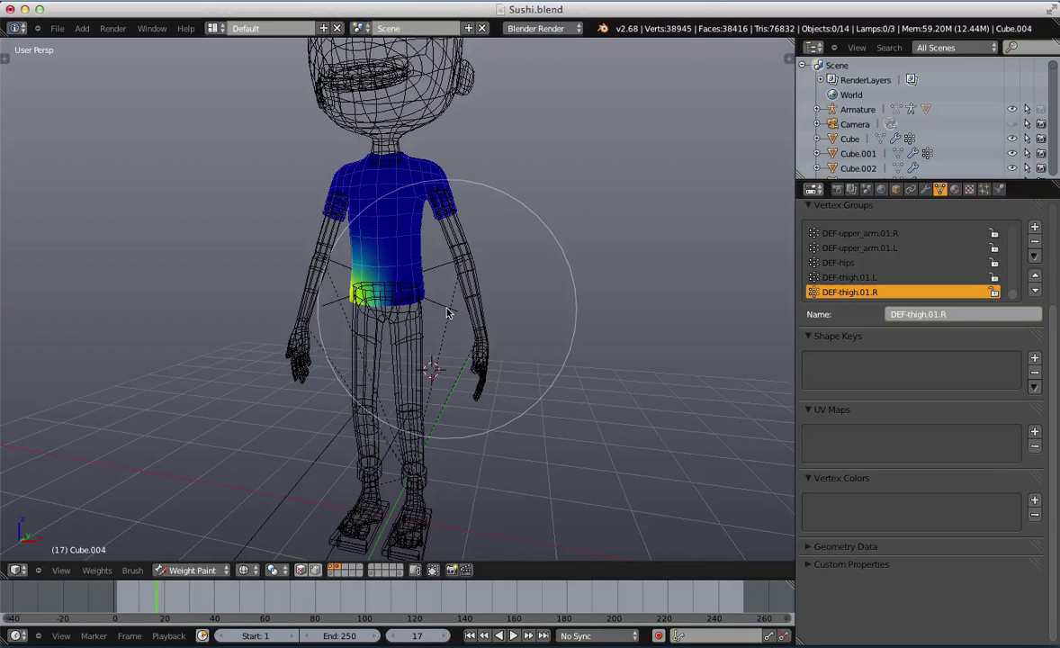
key("ctrl+Tab")
Select all objects with the T-shirt active, and delete all of the T-shirt's vertex groups
key("a")
key("Tab")
key("Tab")
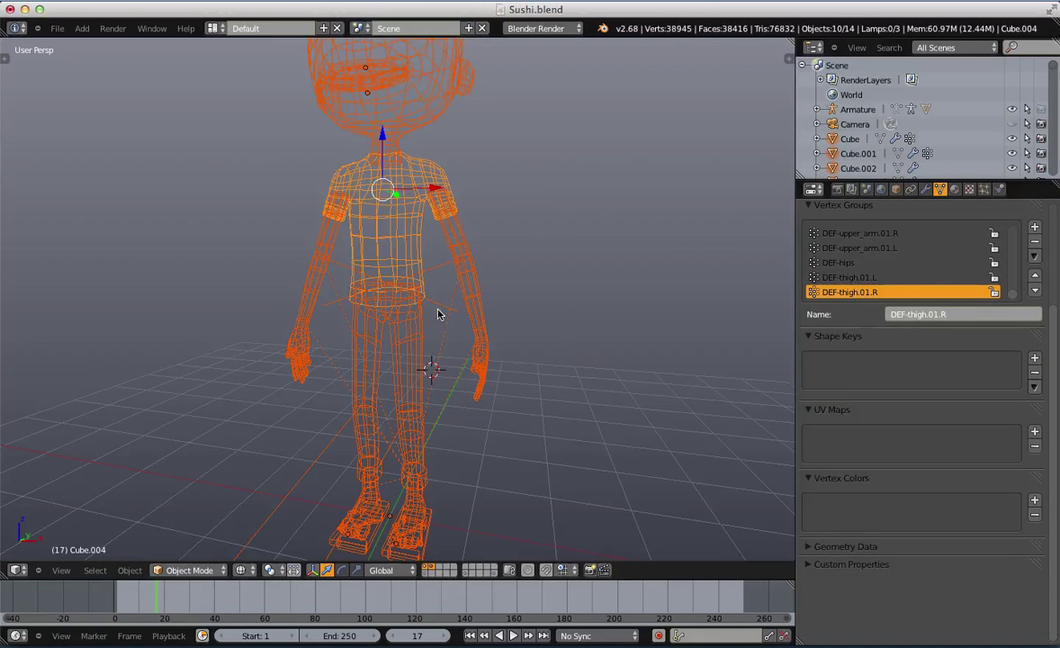
key("Tab")
key("Tab")
left_click(1034, 256)
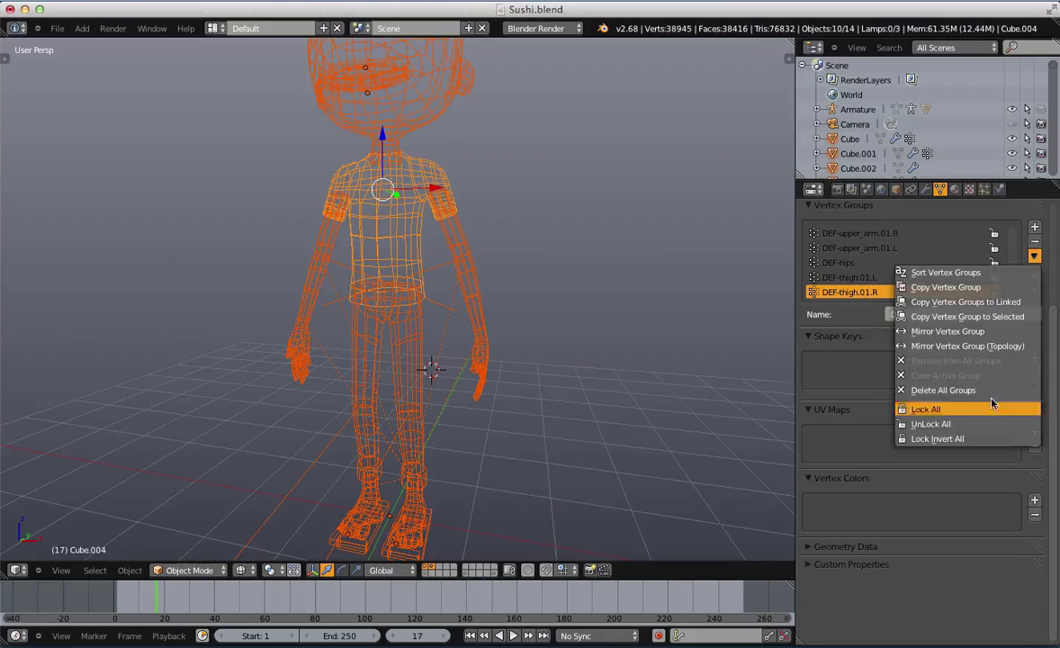
left_click(972, 387)
key("Tab")
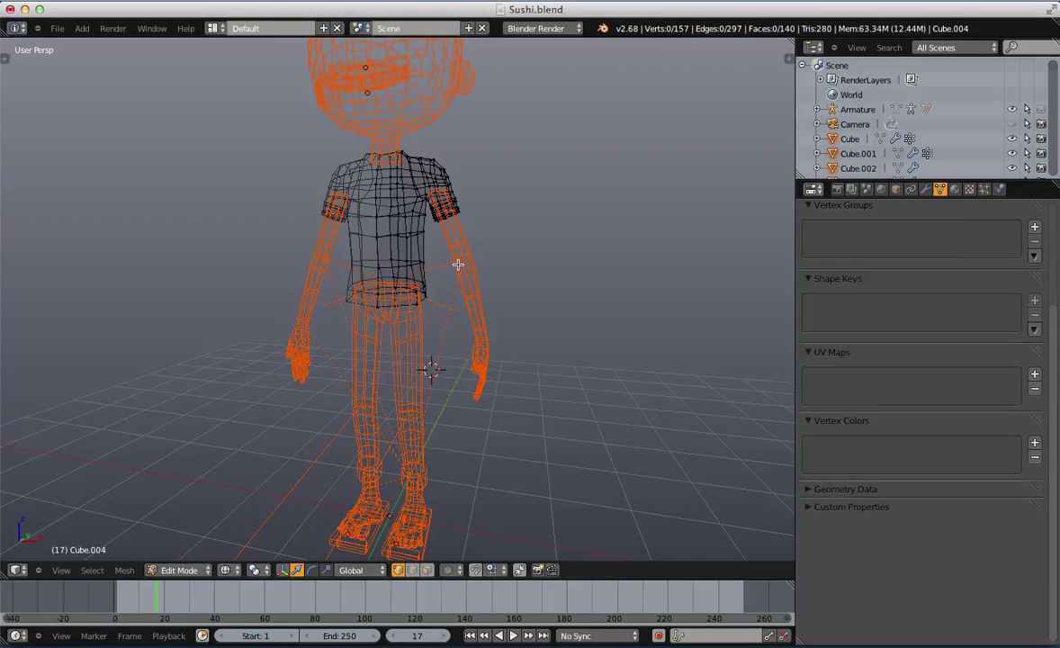
key("Tab")
Select the character's body mesh and delete all of its vertex groups
right_click(466, 263)
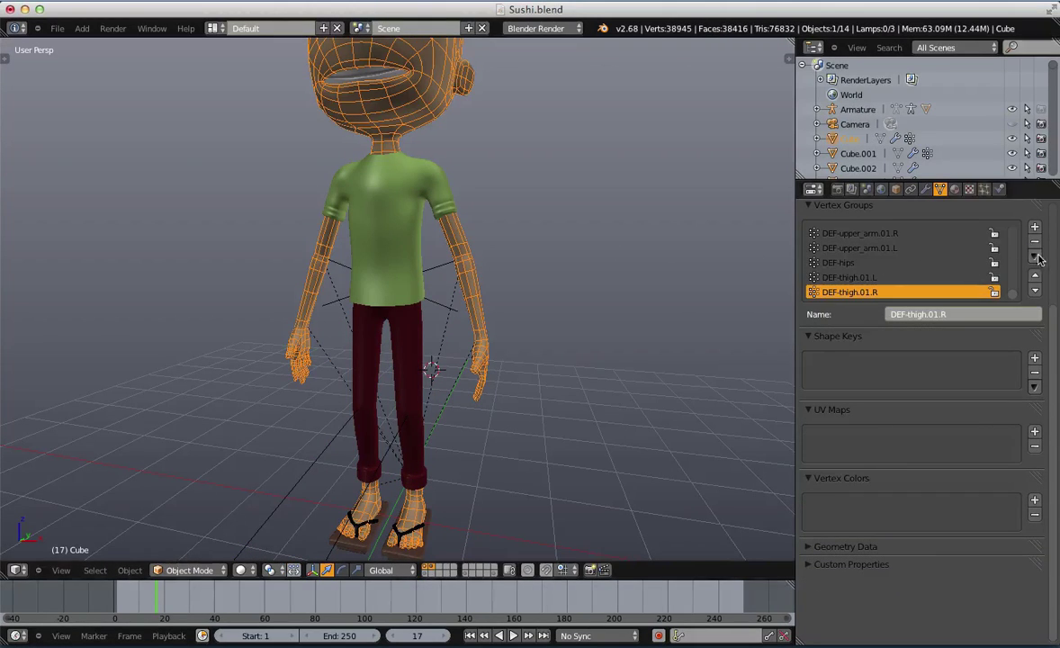
left_click(1034, 255)
key("Tab")
key("Tab")
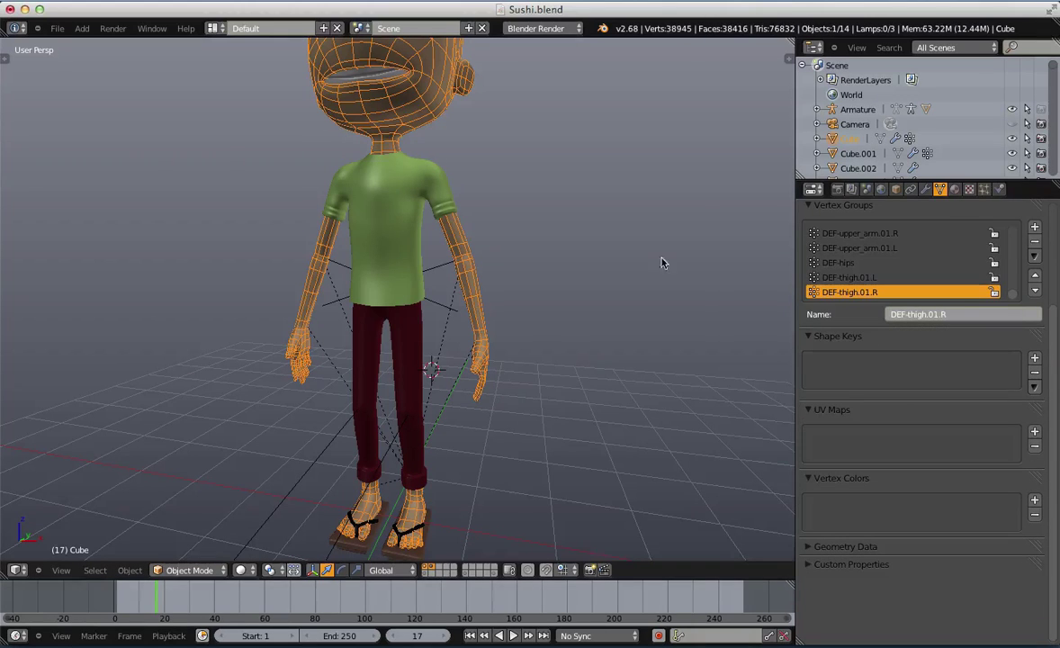
left_click(1034, 257)
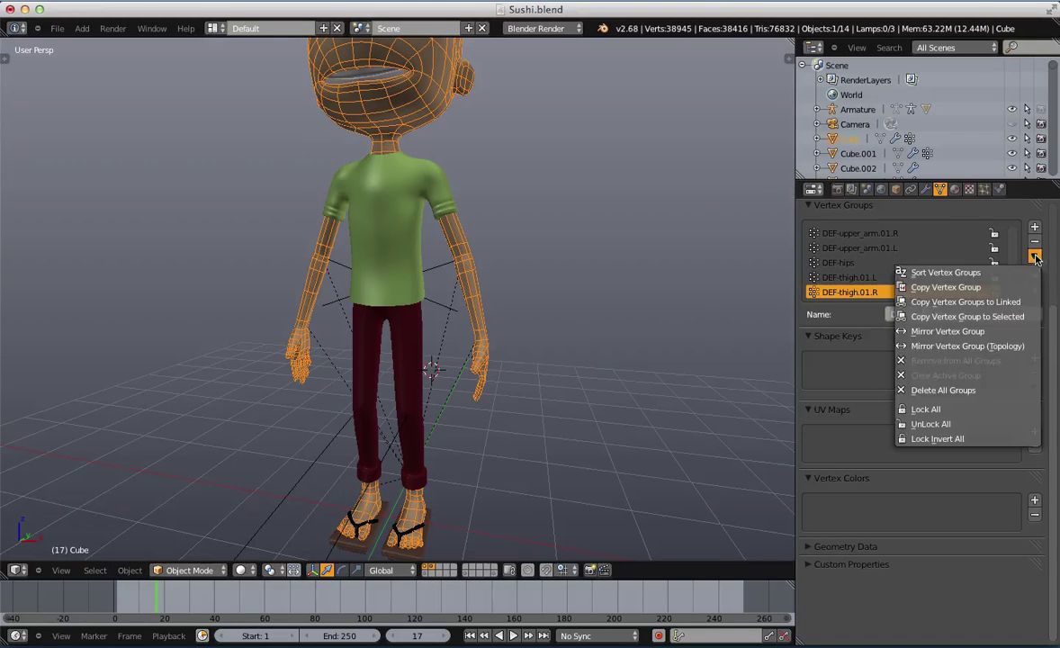
left_click(981, 393)
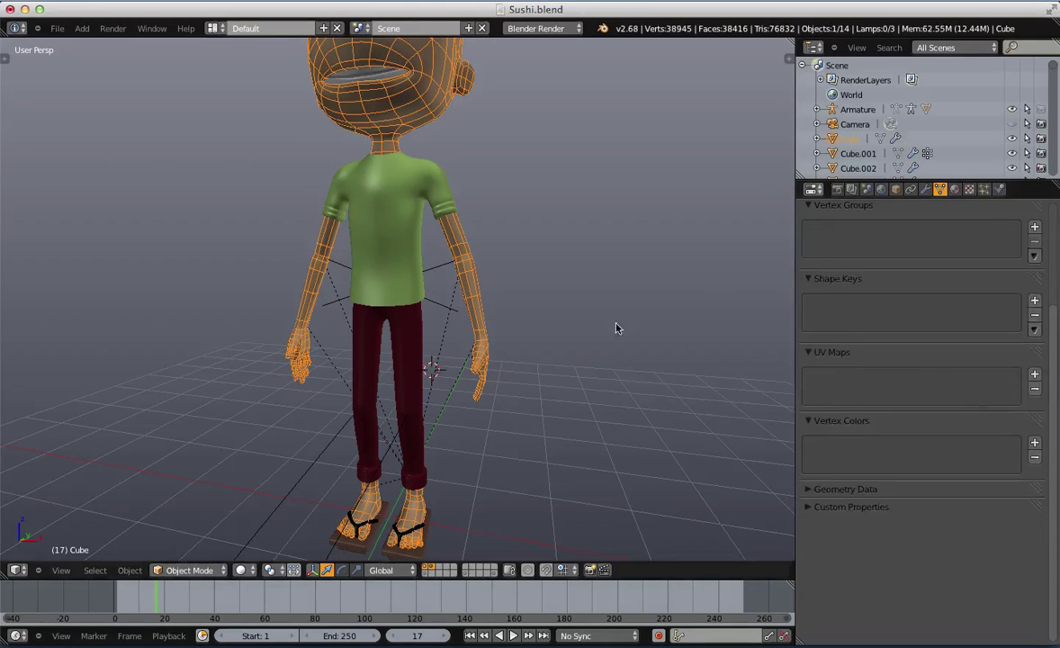
Check the body mesh and an eye mesh for remaining vertex groups in wireframe display
left_click(1034, 257)
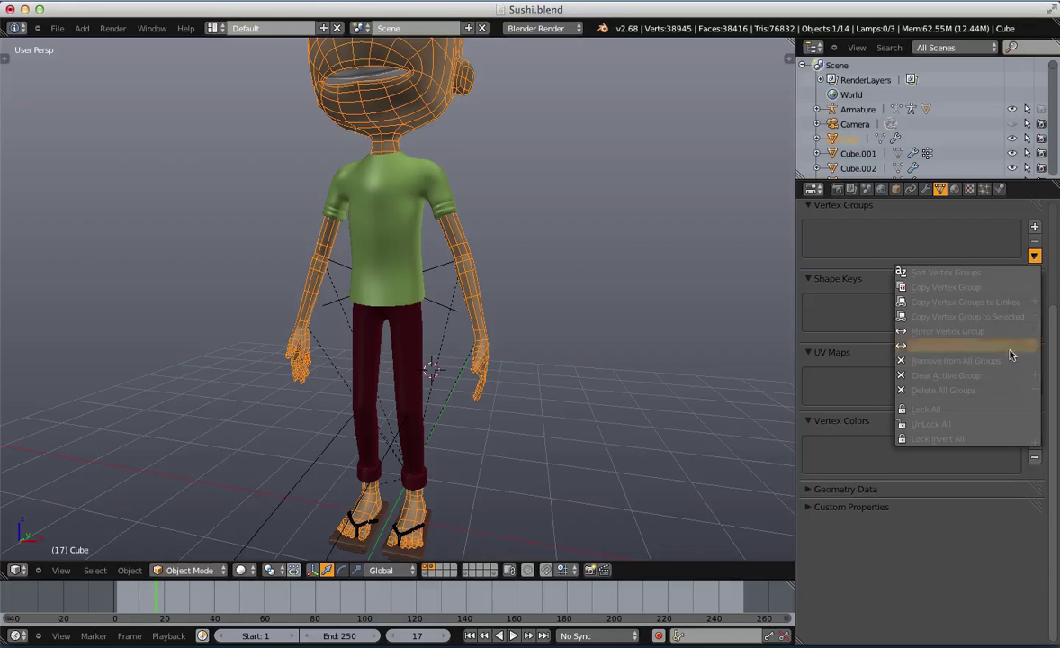
key("Tab")
scroll(436, 283, "down", 5)
key("Tab")
scroll(402, 498, "up", 5)
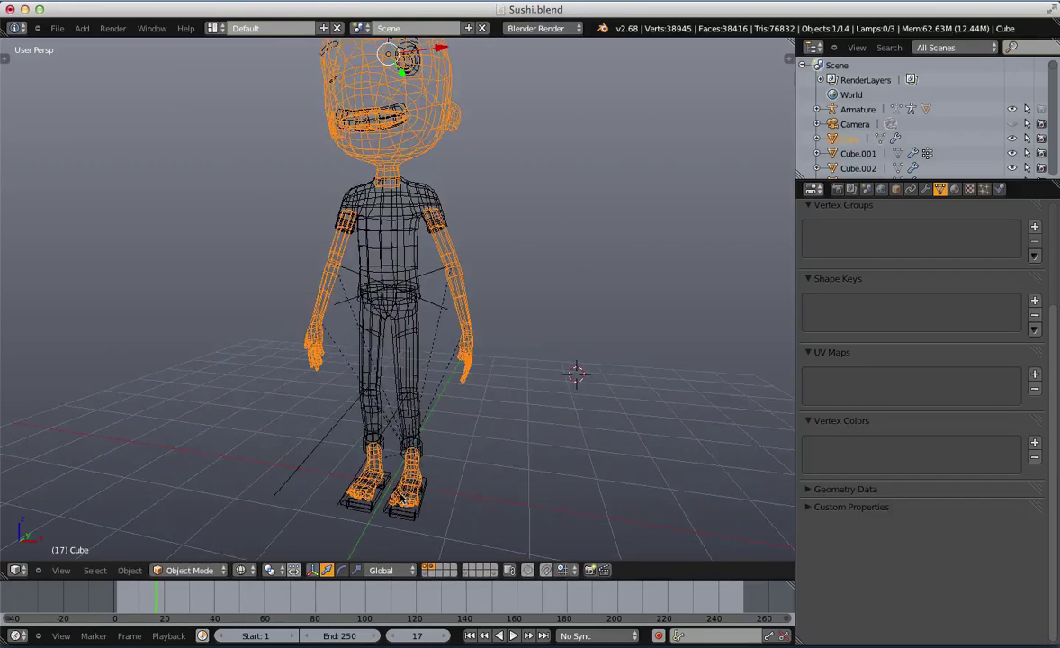
right_click(396, 112)
right_click(408, 74)
scroll(407, 81, "down", 2)
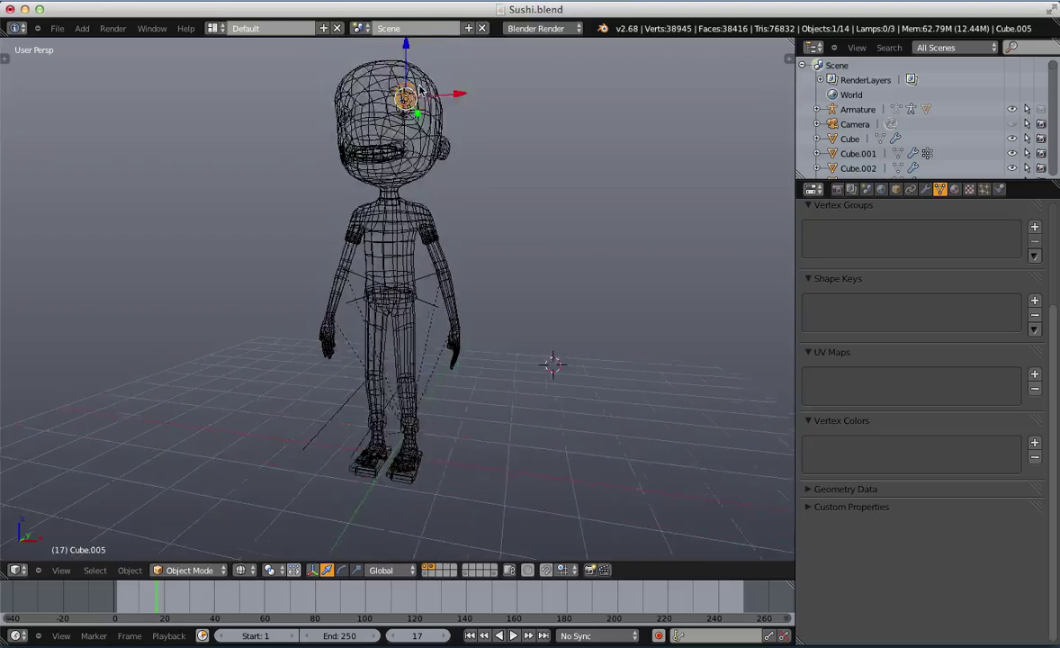
Return to solid display, select the trousers and delete all of their vertex groups
key("z")
right_click(414, 295)
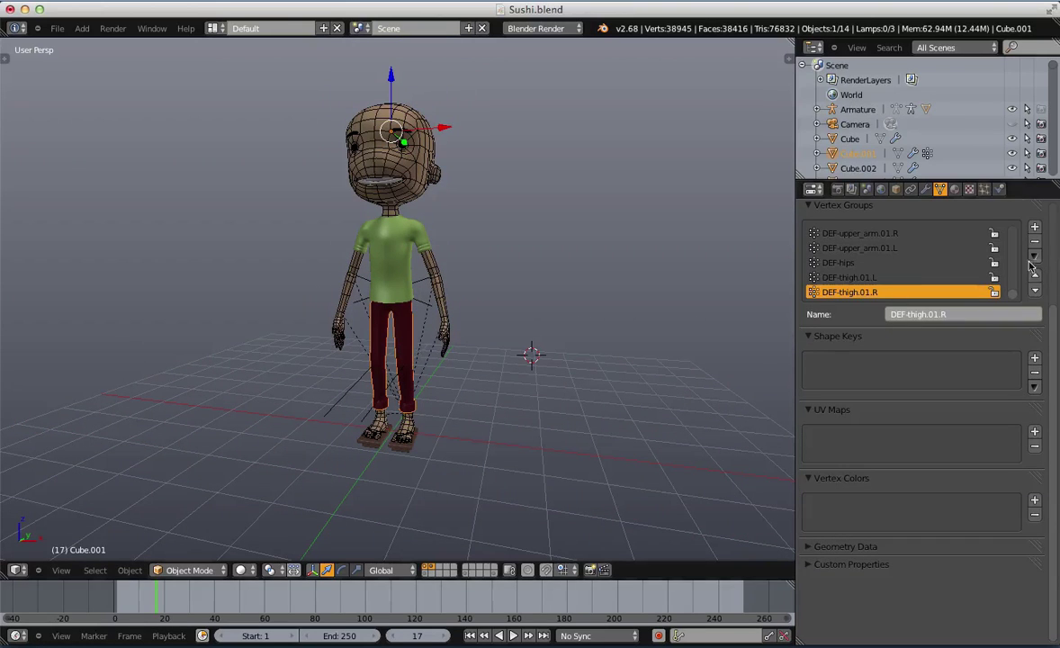
left_click(1034, 255)
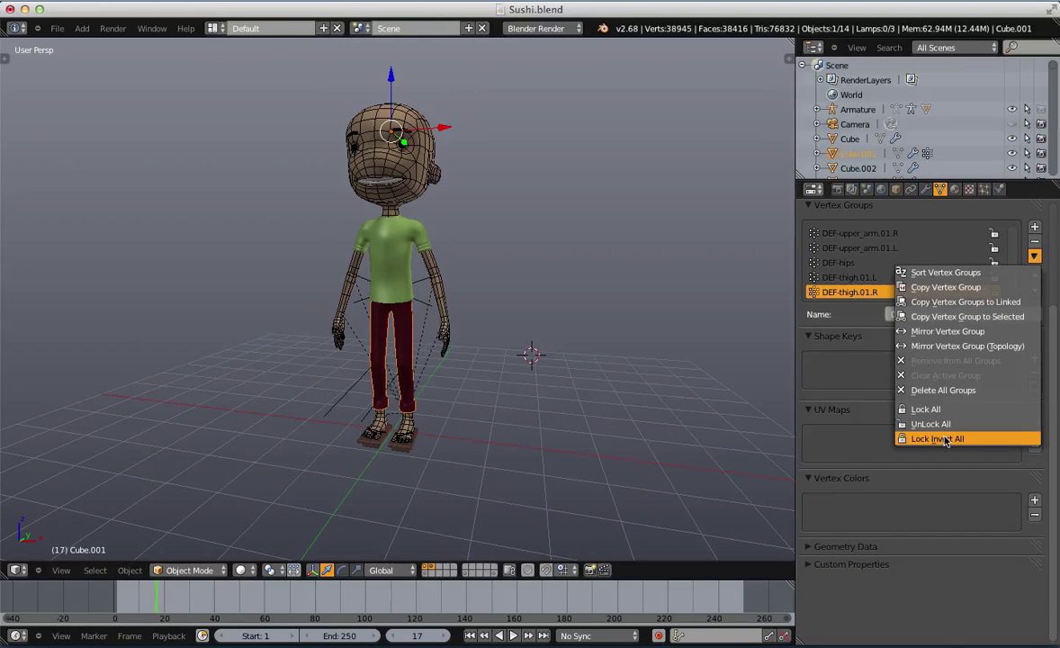
left_click(943, 389)
Check the T-shirt for remaining vertex groups and deselect everything
scroll(428, 281, "up", 3)
right_click(429, 284)
right_click(426, 284)
key("z")
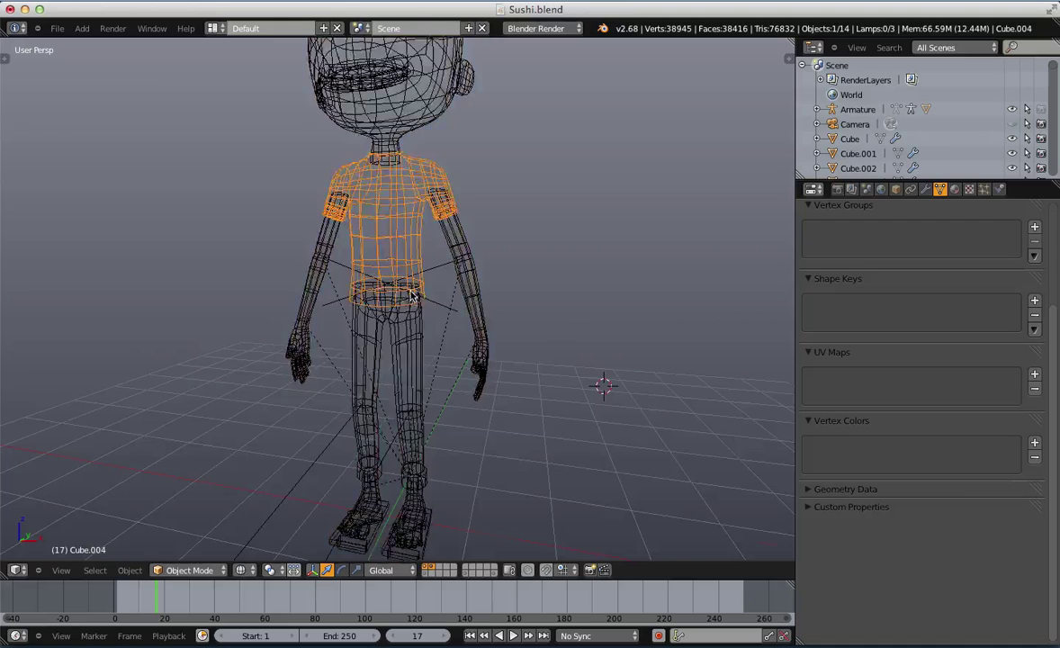
key("z")
key("a")
Select the rig object, switch it to Pose Mode and reveal its hidden control bones
scroll(540, 234, "down", 1)
scroll(855, 157, "down", 15)
scroll(864, 171, "down", 12)
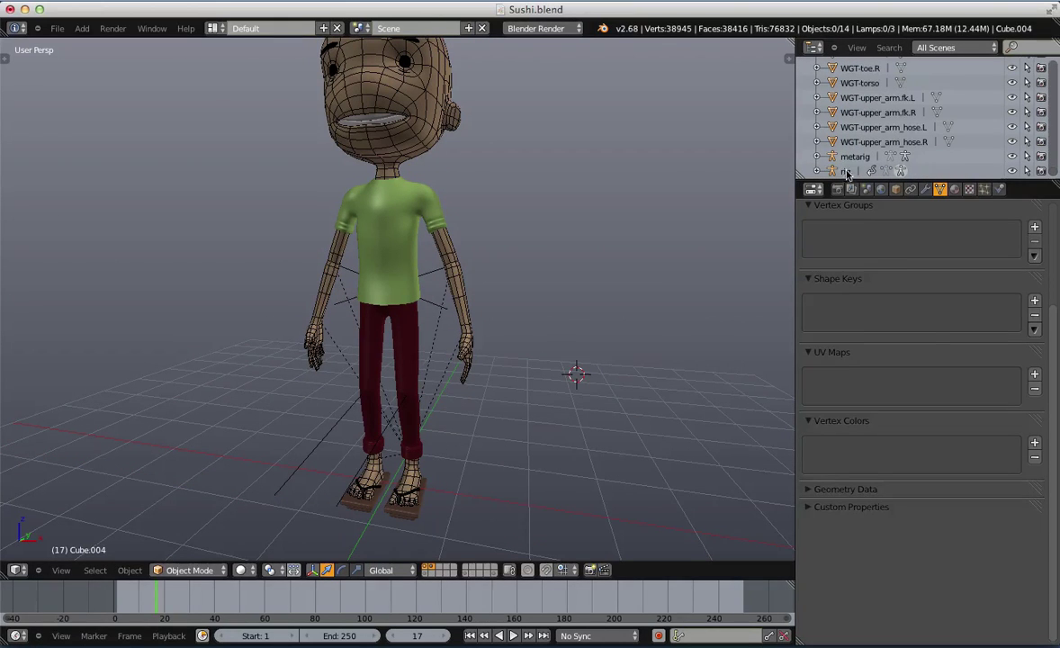
left_click(846, 172)
scroll(544, 311, "up", 1)
key("ctrl+Tab")
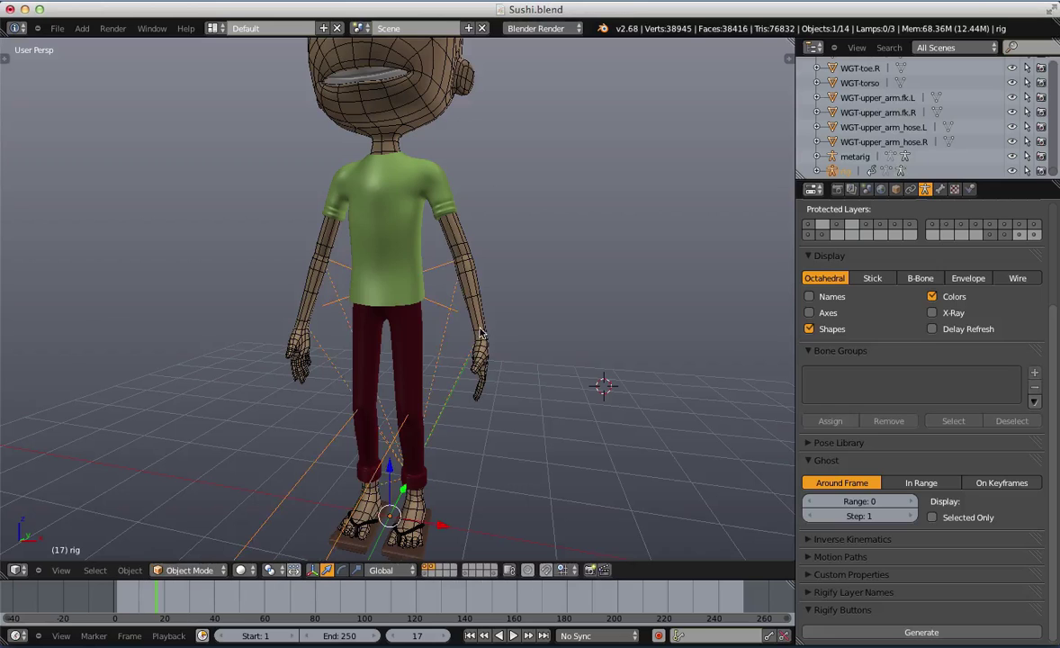
key("ctrl+Tab")
key("ctrl+Tab")
key("ctrl+Tab")
key("alt+h")
scroll(403, 351, "down", 3)
key("a")
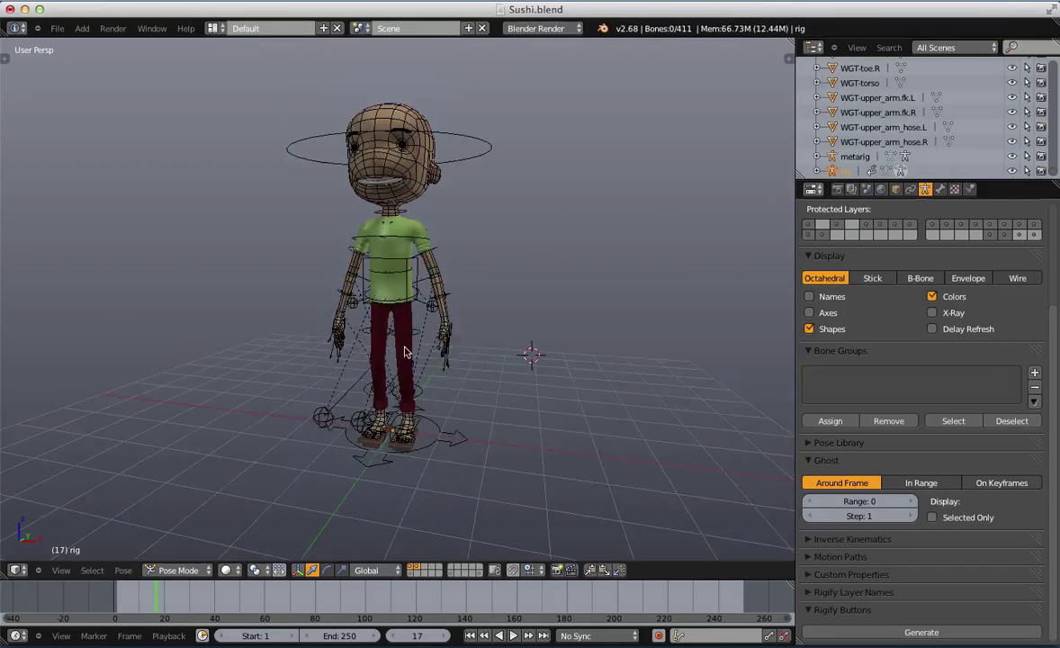
Show the character in wireframe and hide all of the rig's control bones
key("a")
scroll(486, 271, "up", 3)
key("a")
key("a")
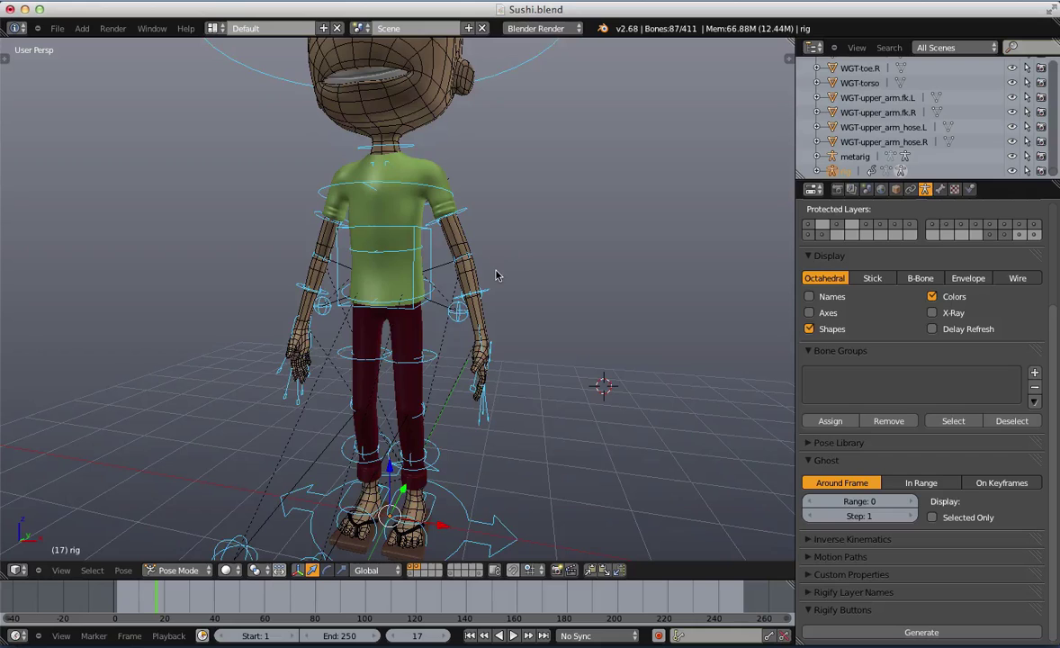
key("h")
key("z")
key("z")
key("z")
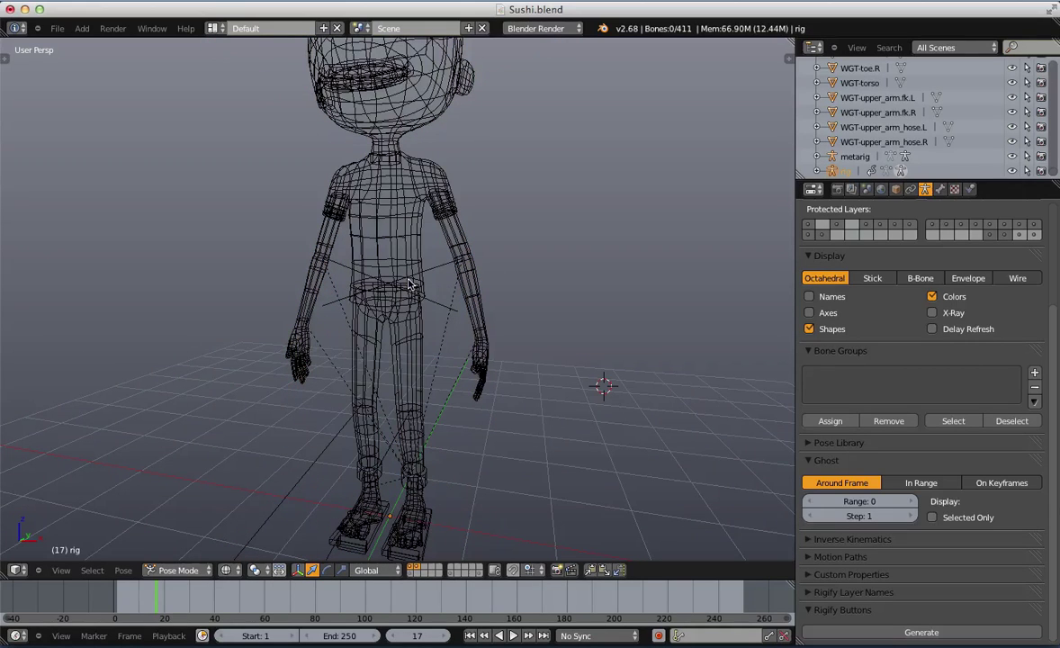
key("alt+h")
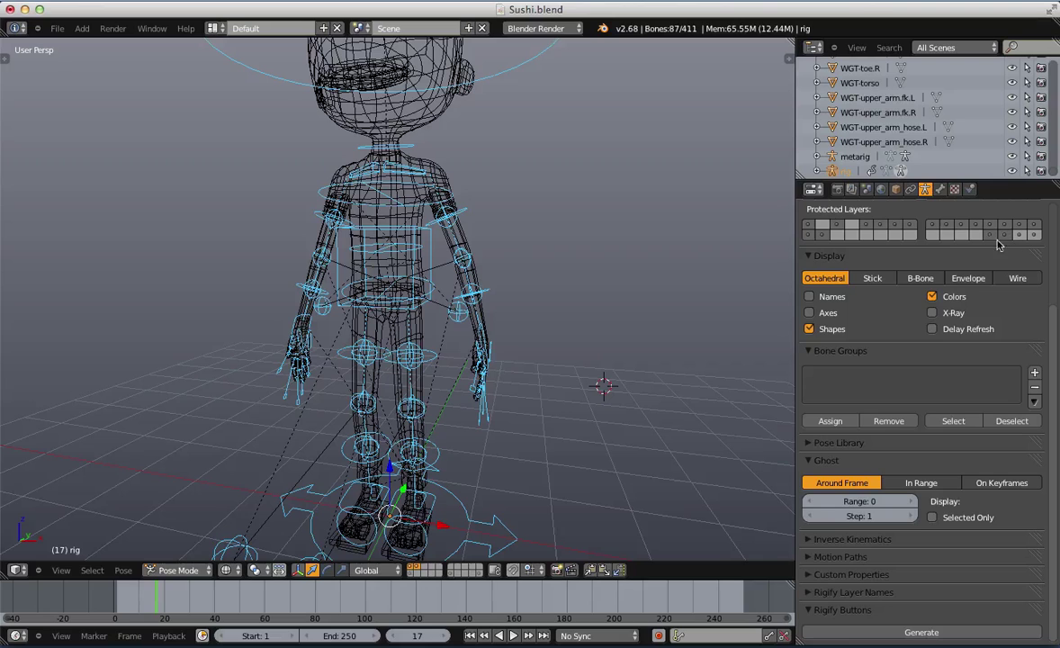
key("a")
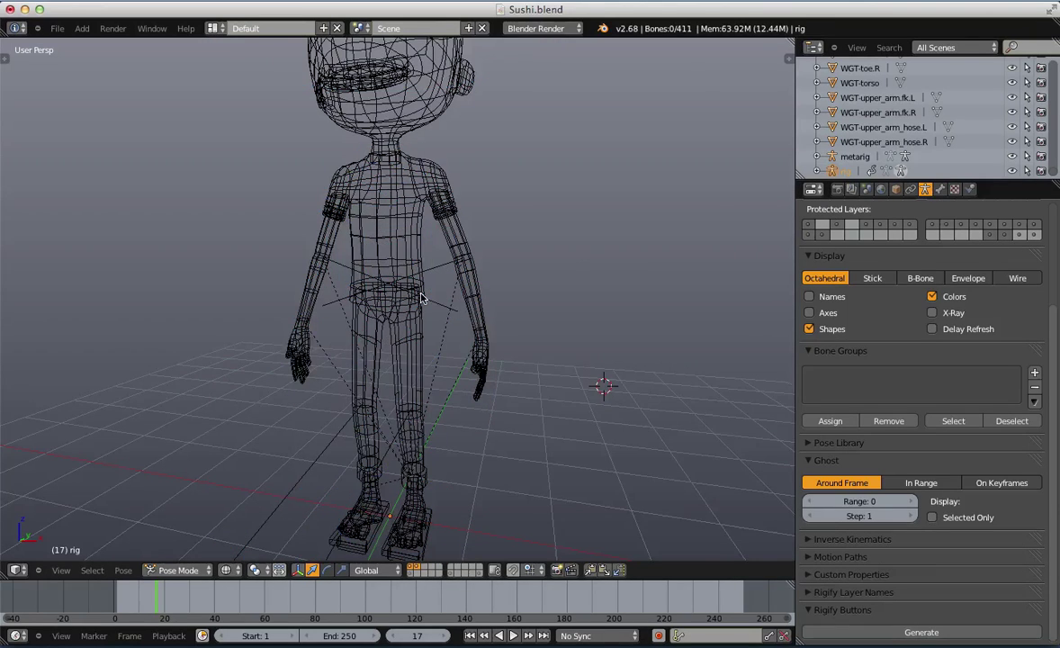
Show the rig's bones in Edit Mode with the character in wireframe display
scroll(422, 298, "down", 1)
key("z")
key("z")
key("z")
key("Tab")
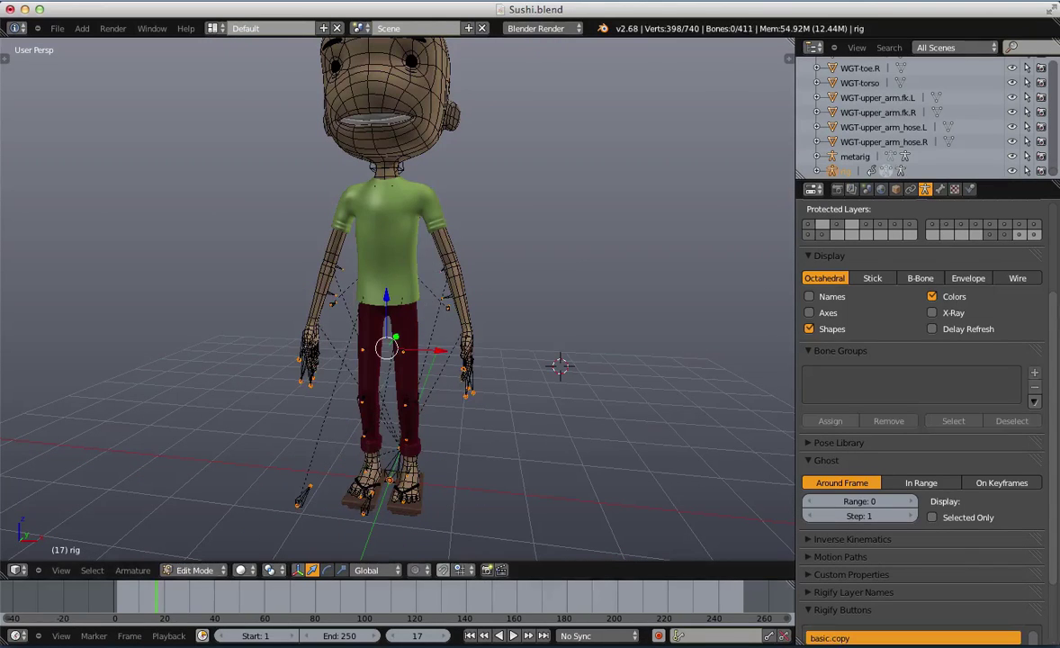
key("Tab")
key("Tab")
key("z")
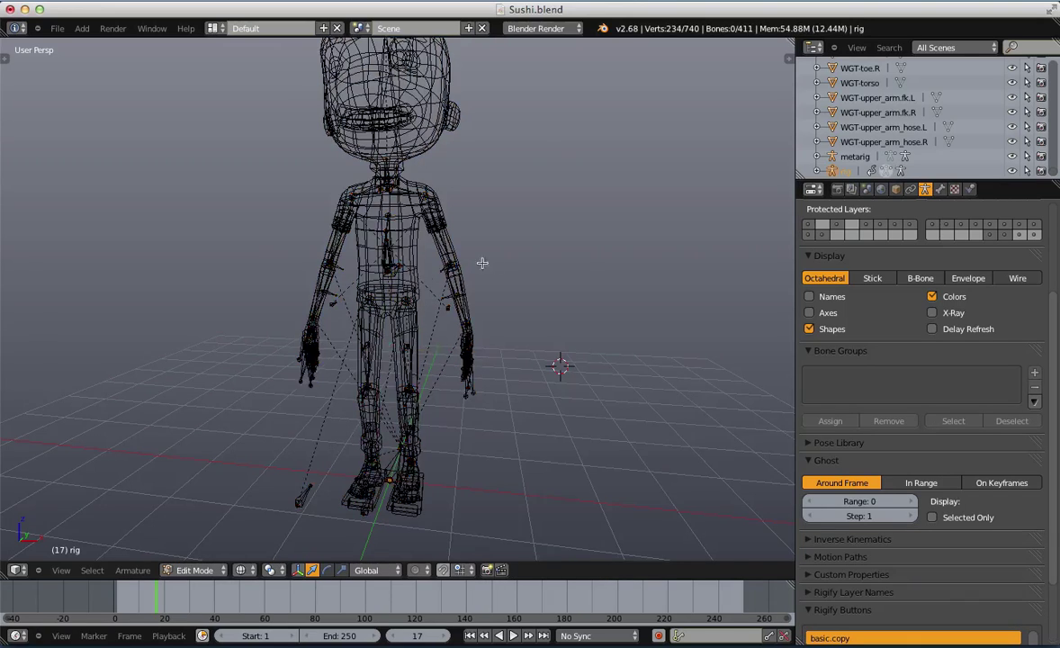
Inspect the rig's thigh, hips, chest, forearm and elbow bones and their bone properties
key("a")
scroll(482, 262, "up", 3)
right_click(427, 336)
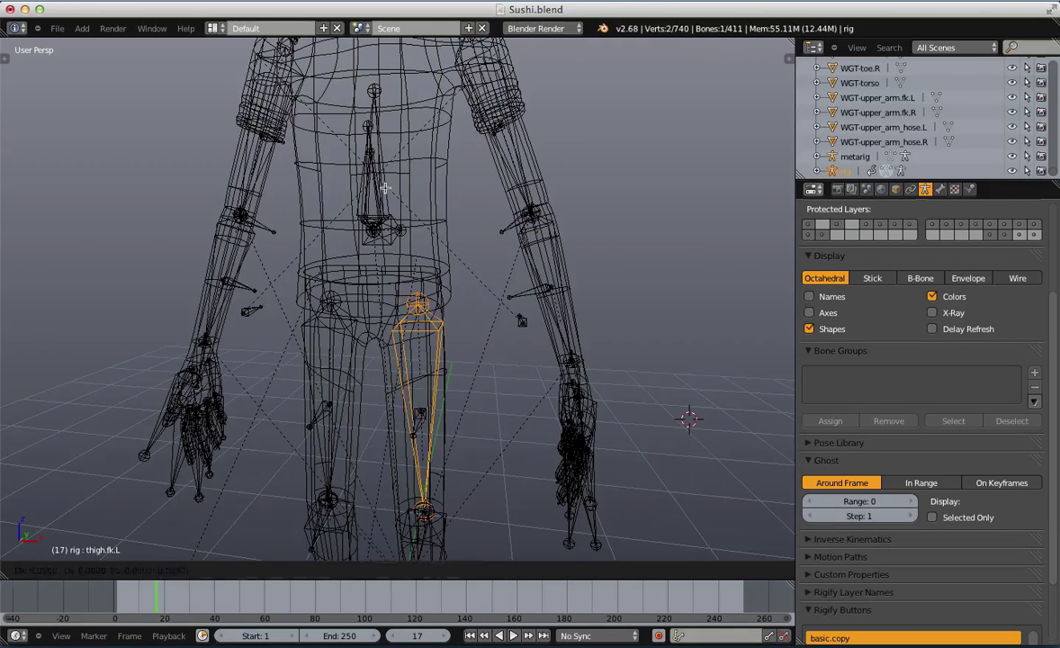
right_click(359, 168)
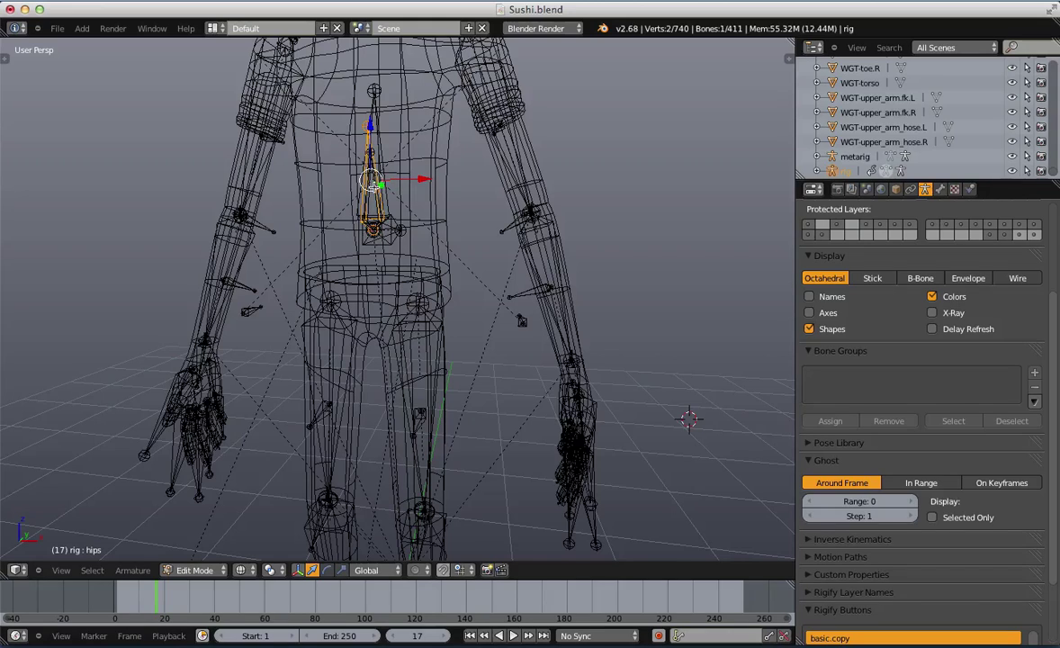
left_click(940, 189)
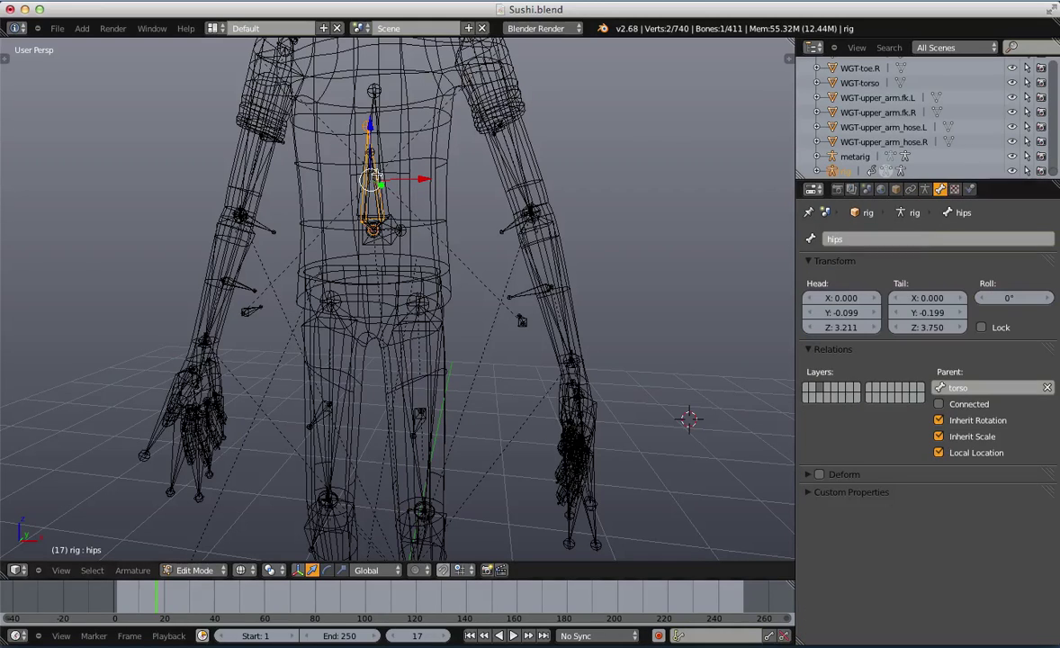
right_click(381, 206)
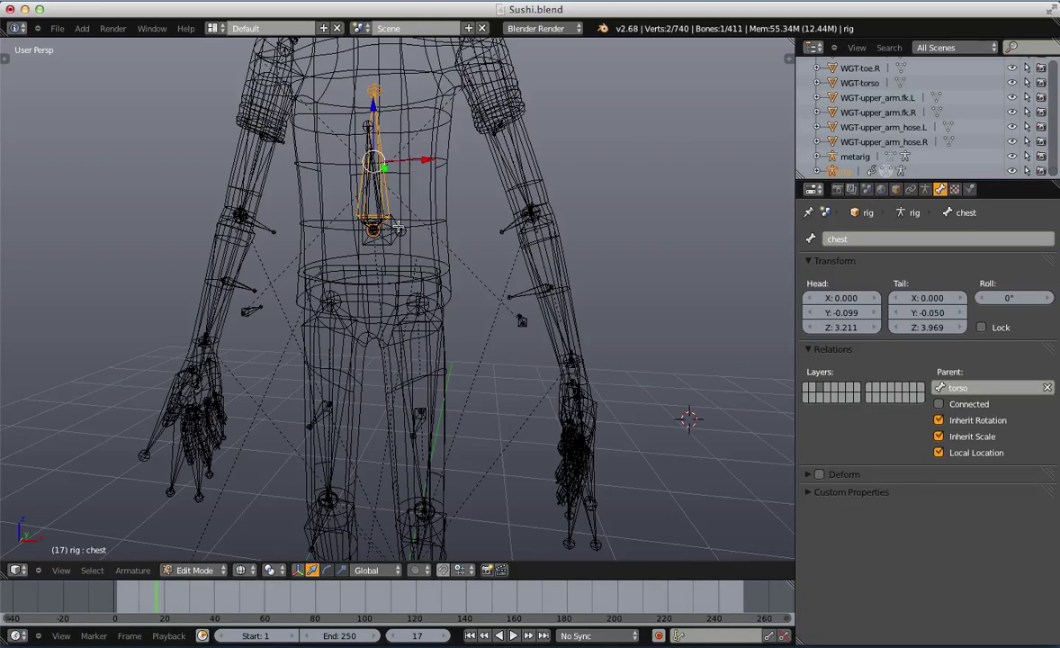
right_click(398, 229)
right_click(520, 171)
right_click(532, 186)
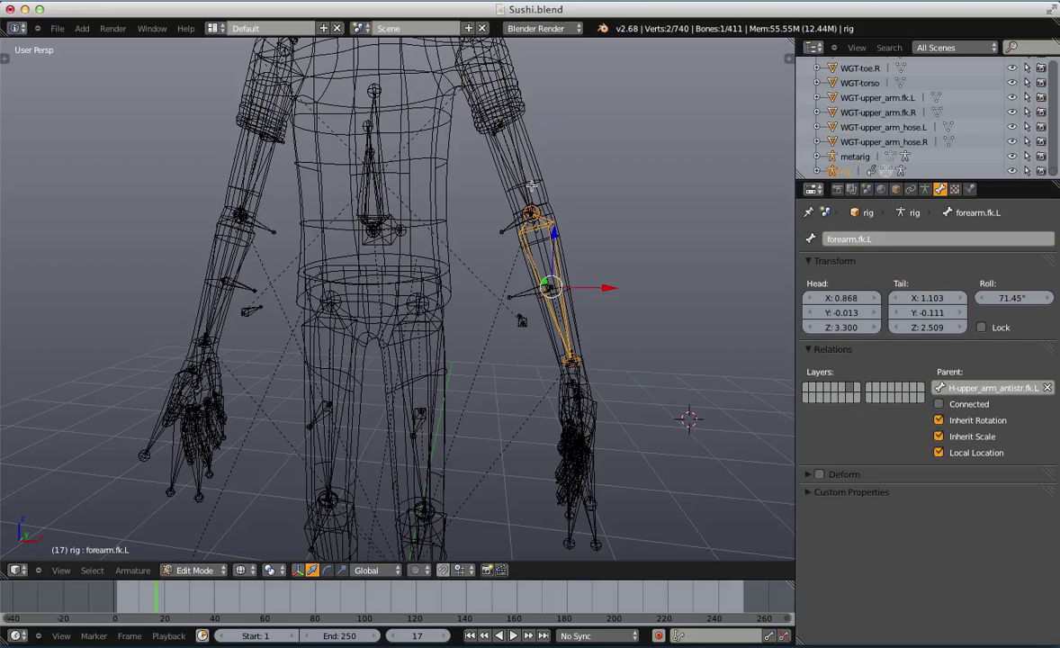
right_click_drag(532, 225, 523, 234)
right_click(514, 222)
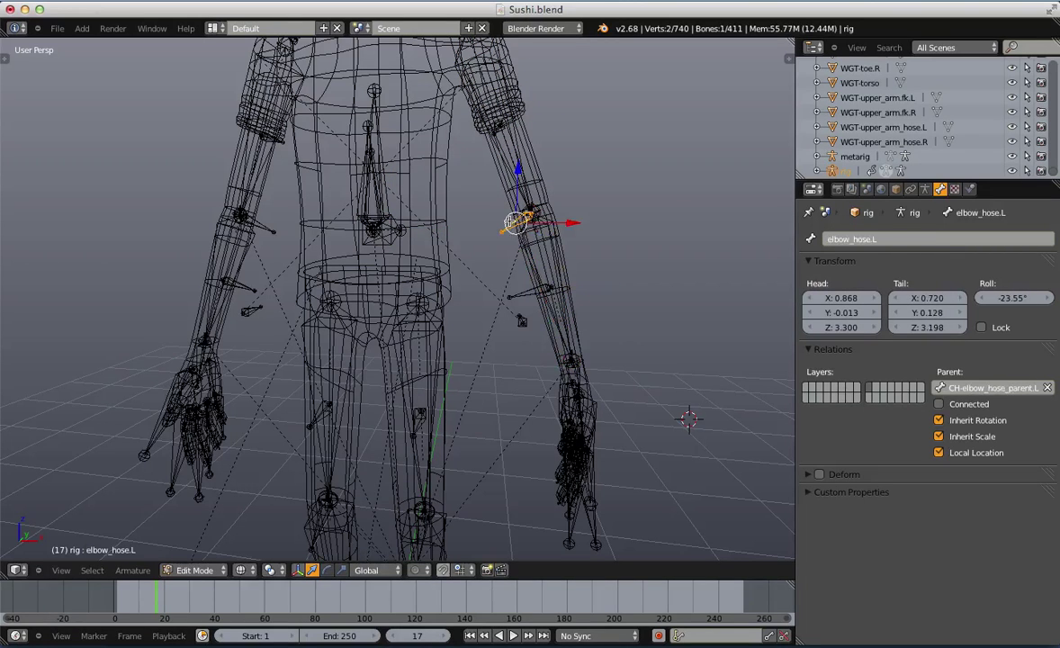
Leave the rig's Edit Mode and select the T-shirt in wireframe display
scroll(513, 213, "down", 4)
key("Tab")
key("z")
key("Tab")
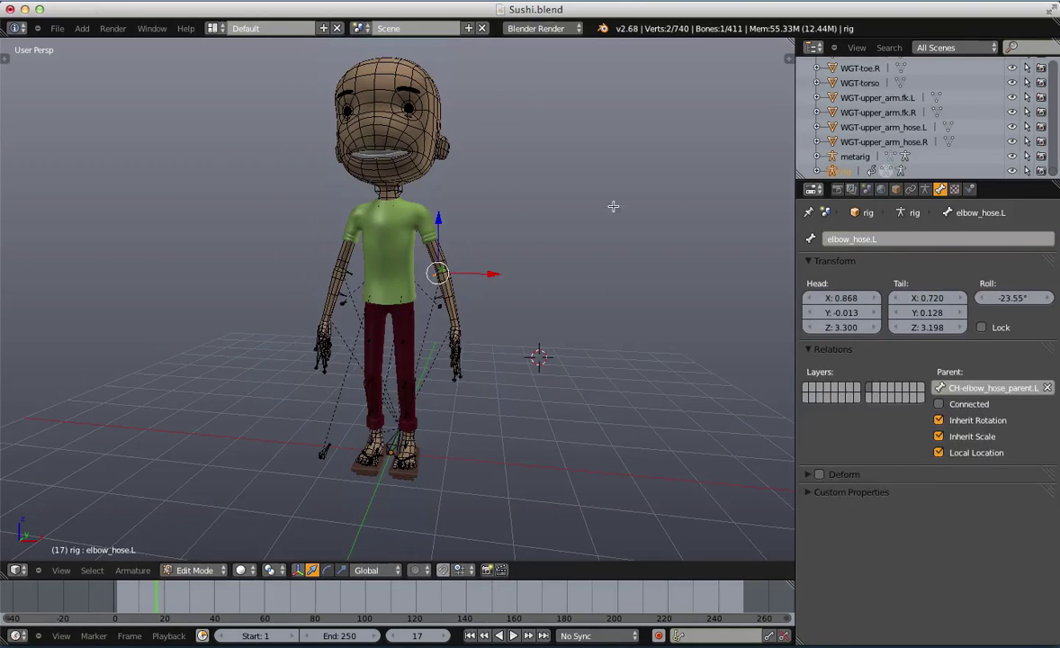
key("Tab")
key("Tab")
key("Tab")
right_click(422, 298)
key("z")
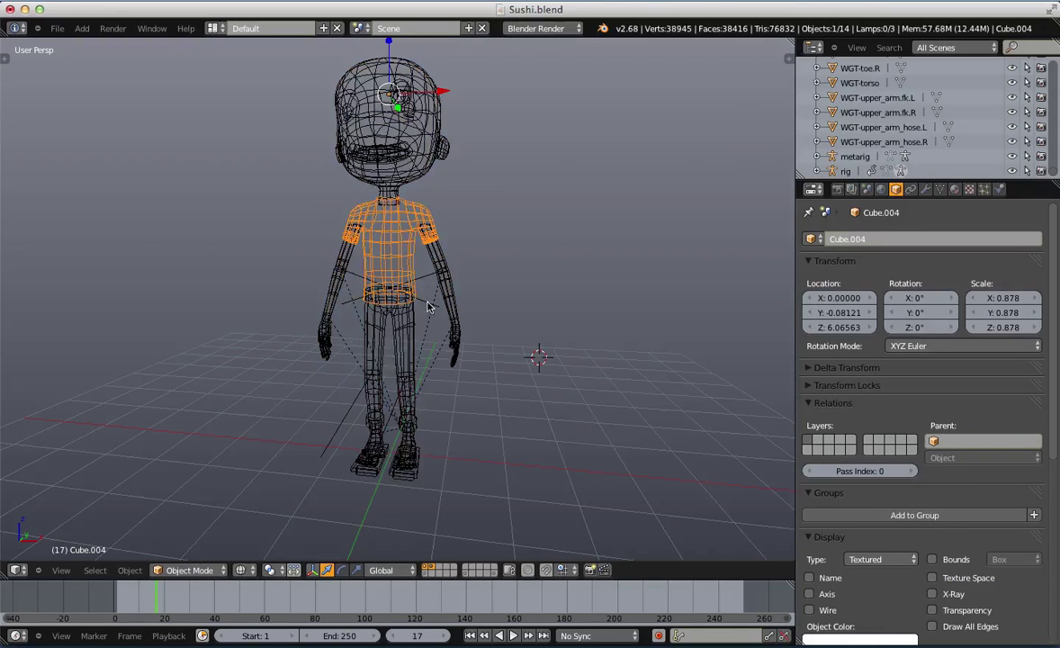
key("ctrl+Tab")
key("ctrl+Tab")
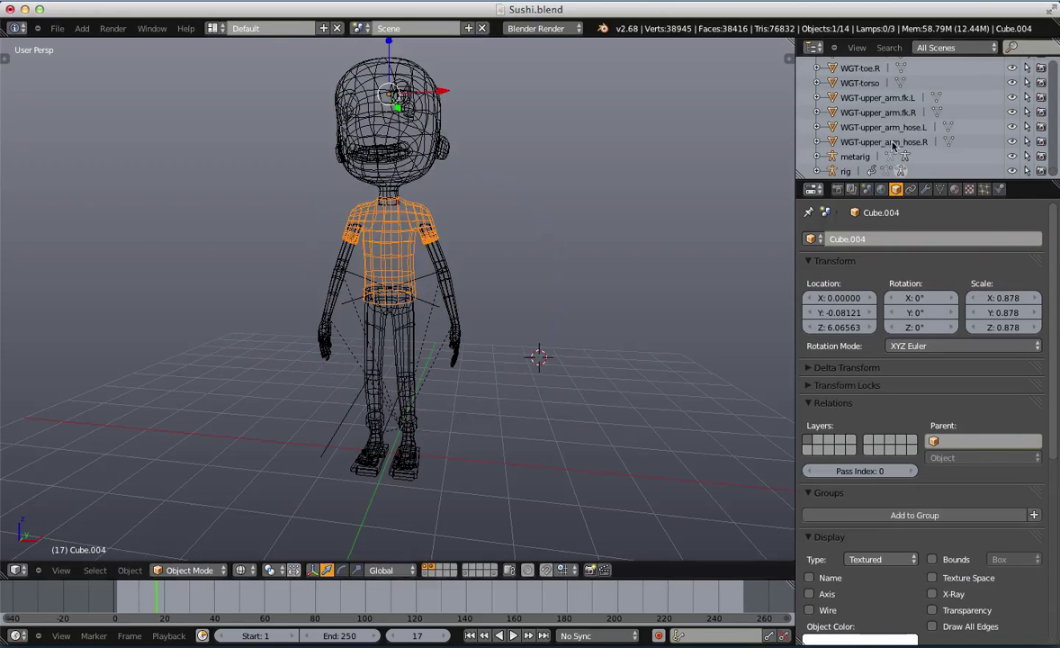
Reselect the rig and display only the deformation-bone layer in its armature settings
left_click(846, 171)
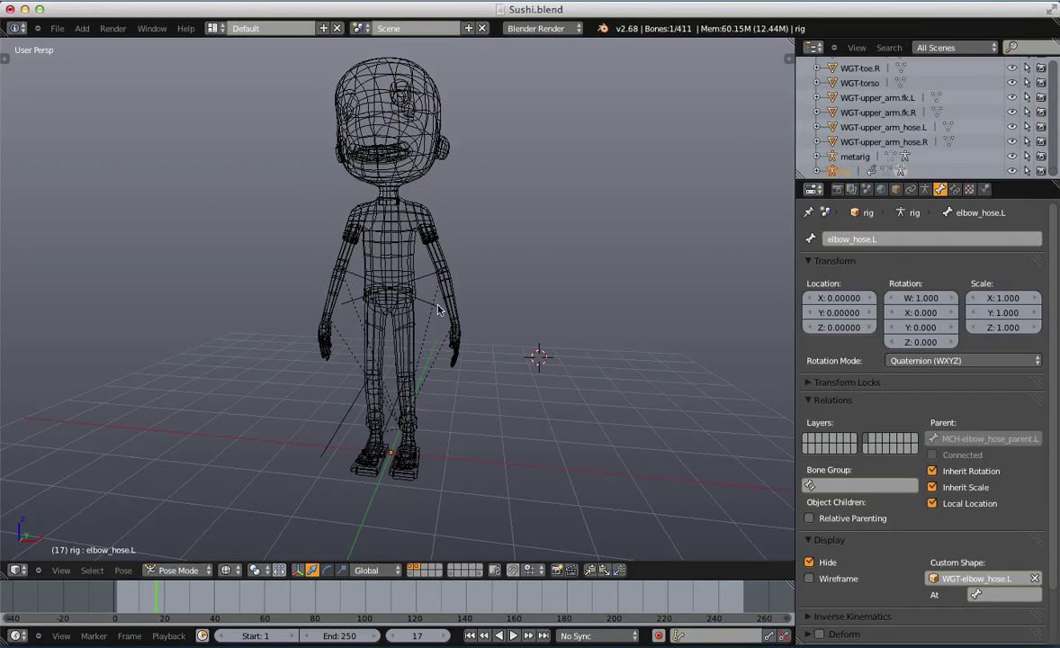
scroll(501, 297, "up", 2)
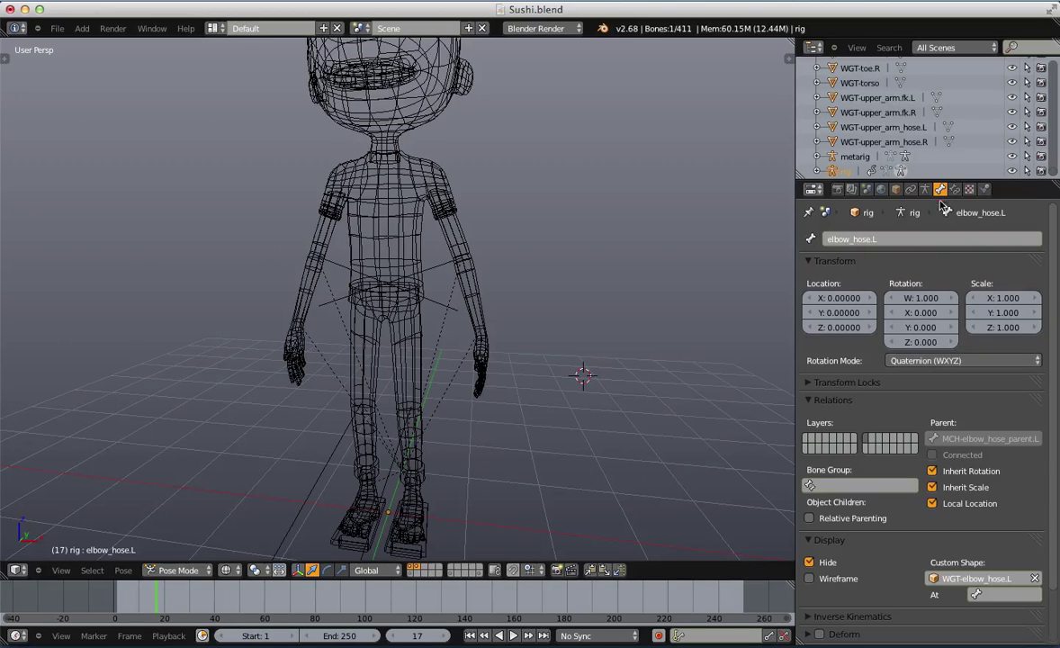
left_click(925, 190)
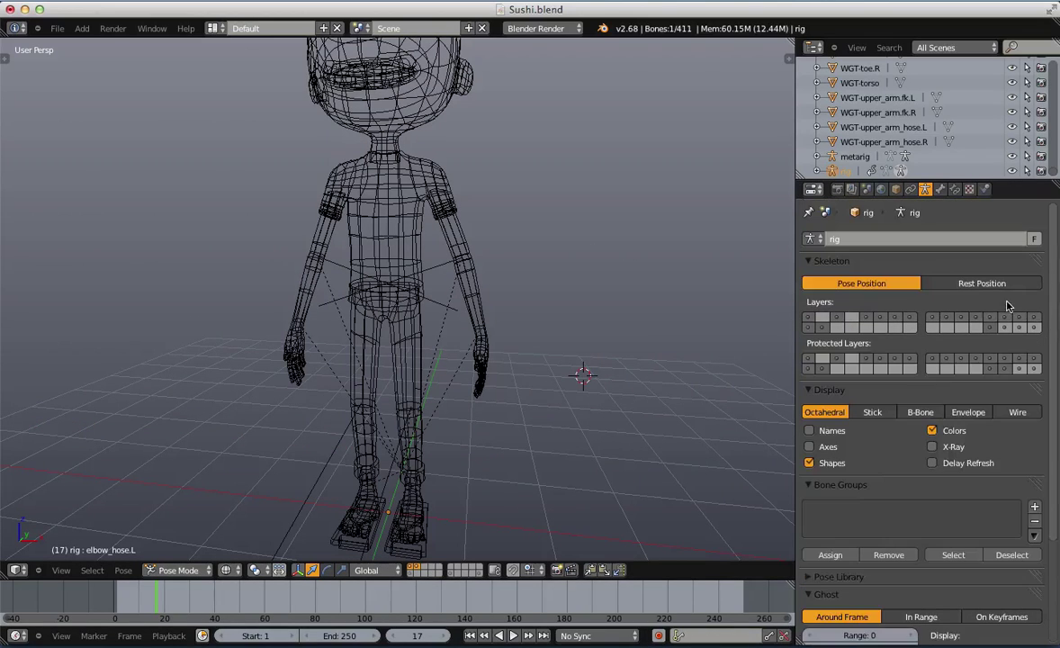
left_click(1005, 327)
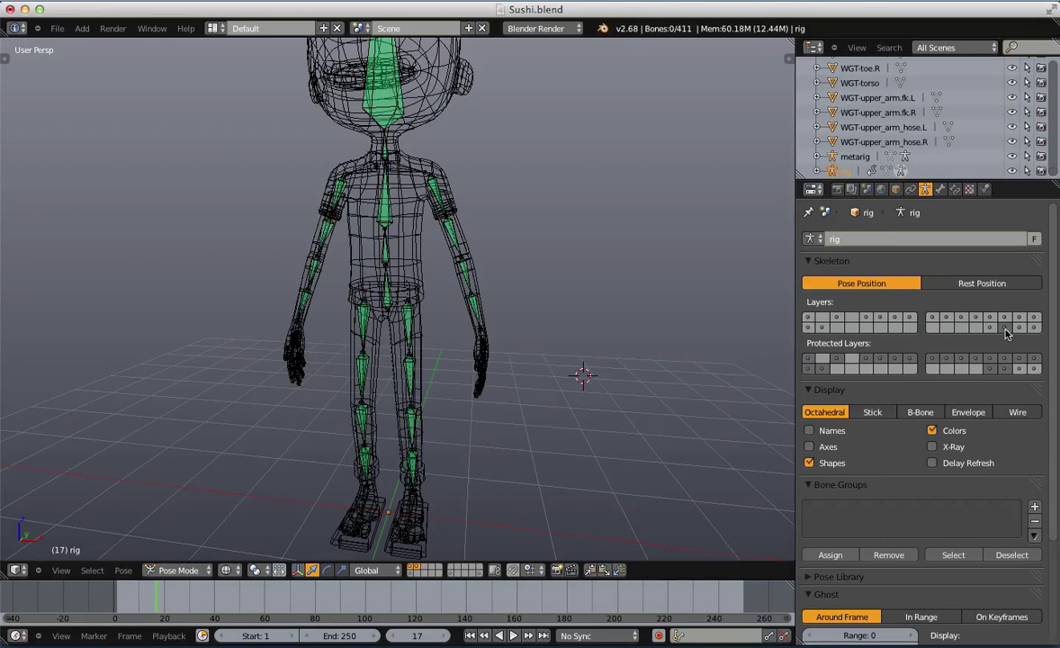
Show the rig's control-bone layers together with its deformation-bone layer in the armature settings
left_click(996, 333)
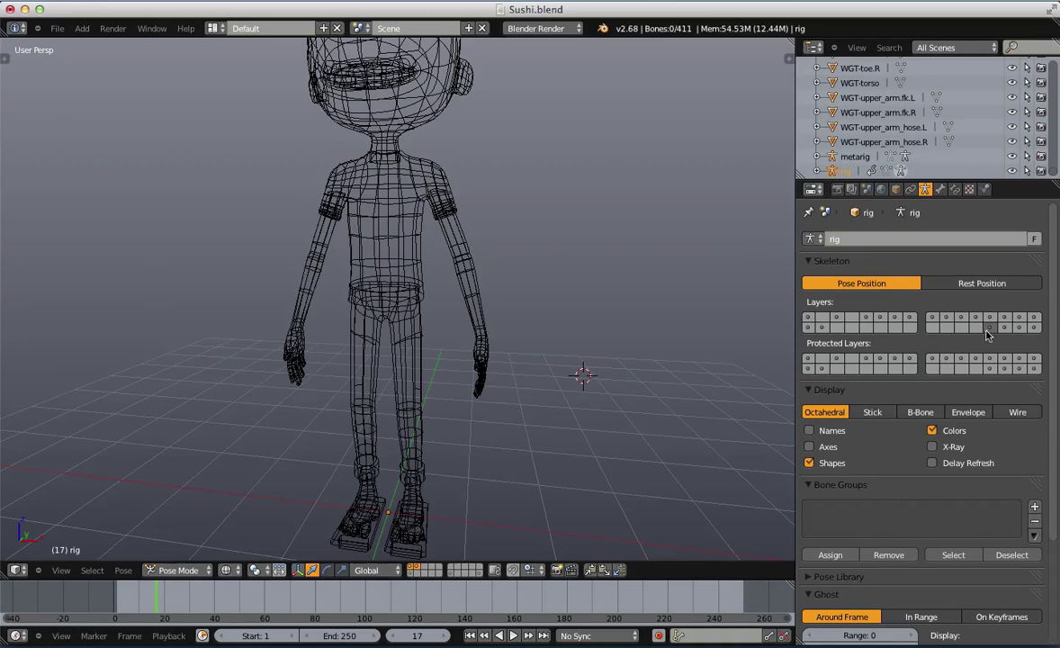
left_click(1004, 329)
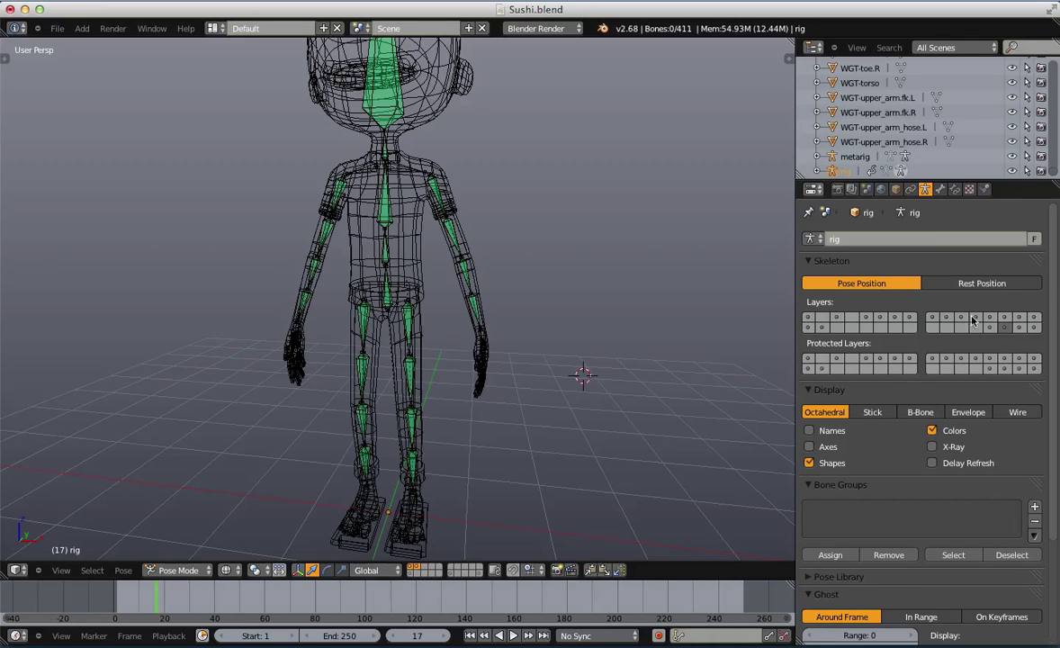
left_click_drag(933, 318, 1032, 318)
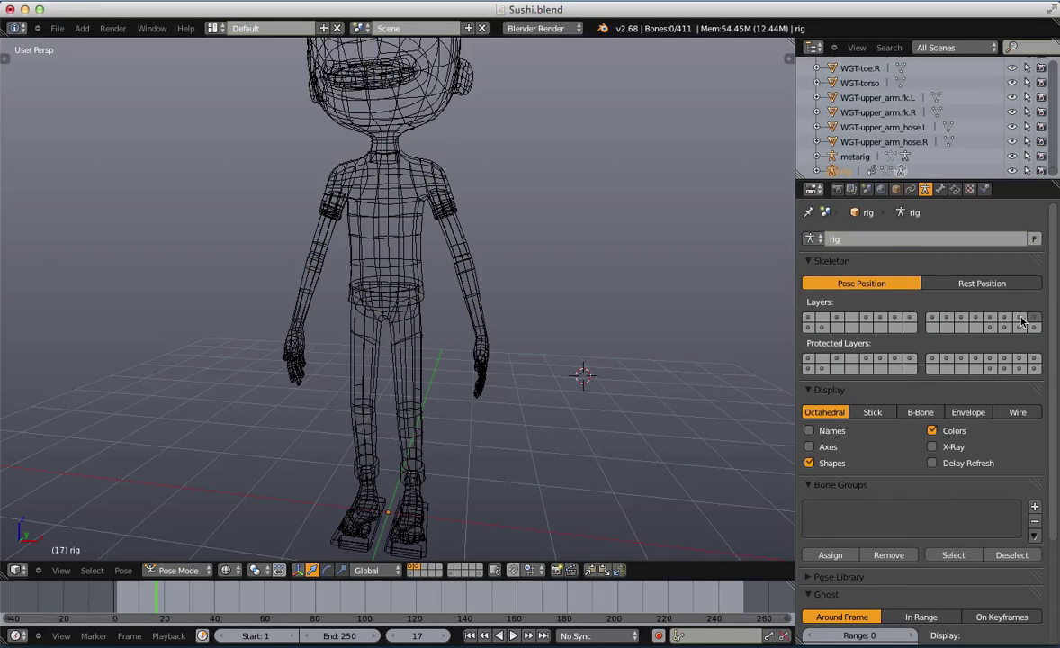
left_click(934, 317)
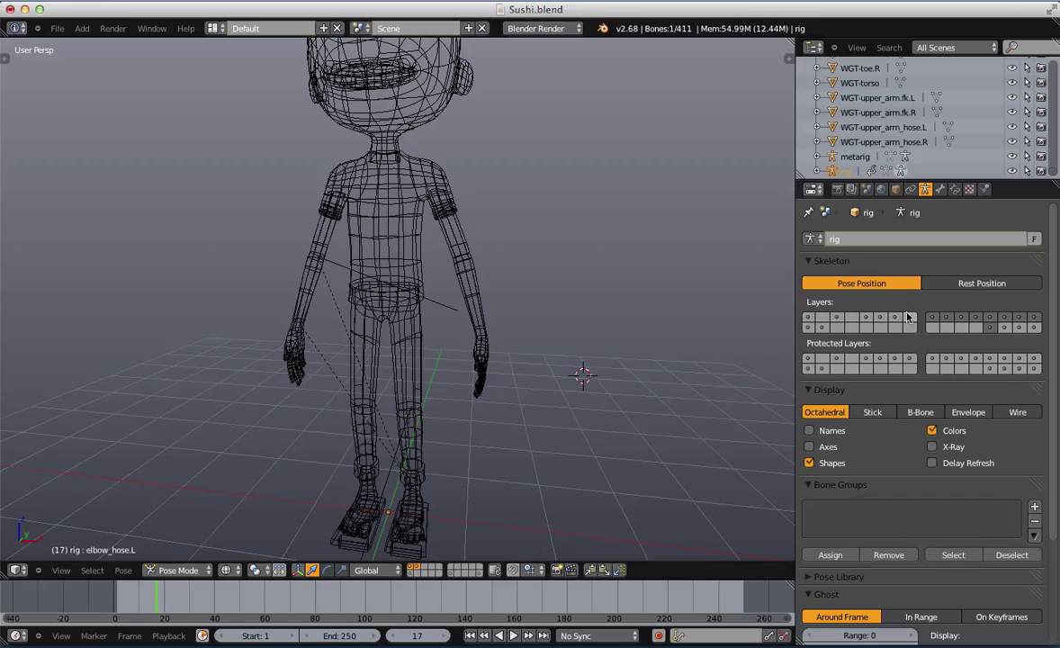
left_click(872, 317, "shift")
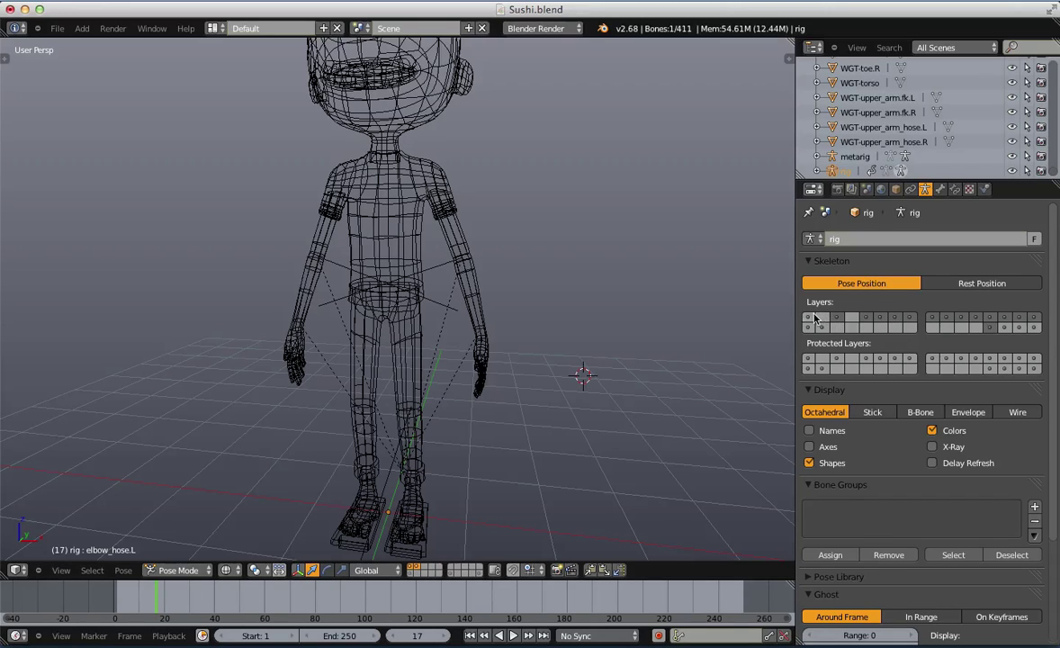
left_click(814, 315, "shift")
left_click(809, 328, "shift")
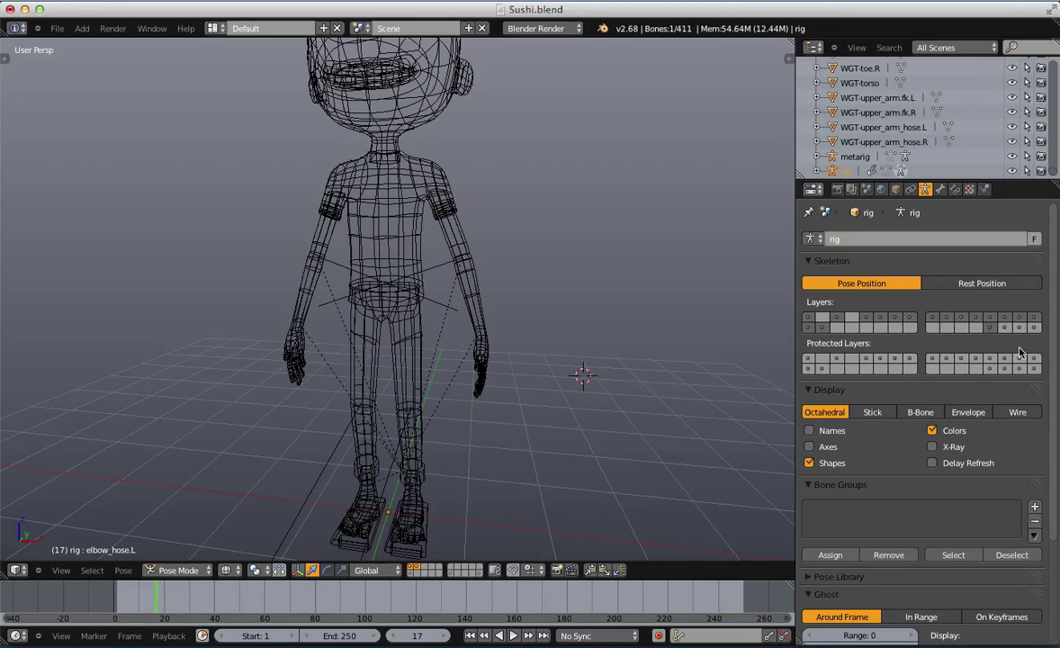
left_click(1006, 328, "shift")
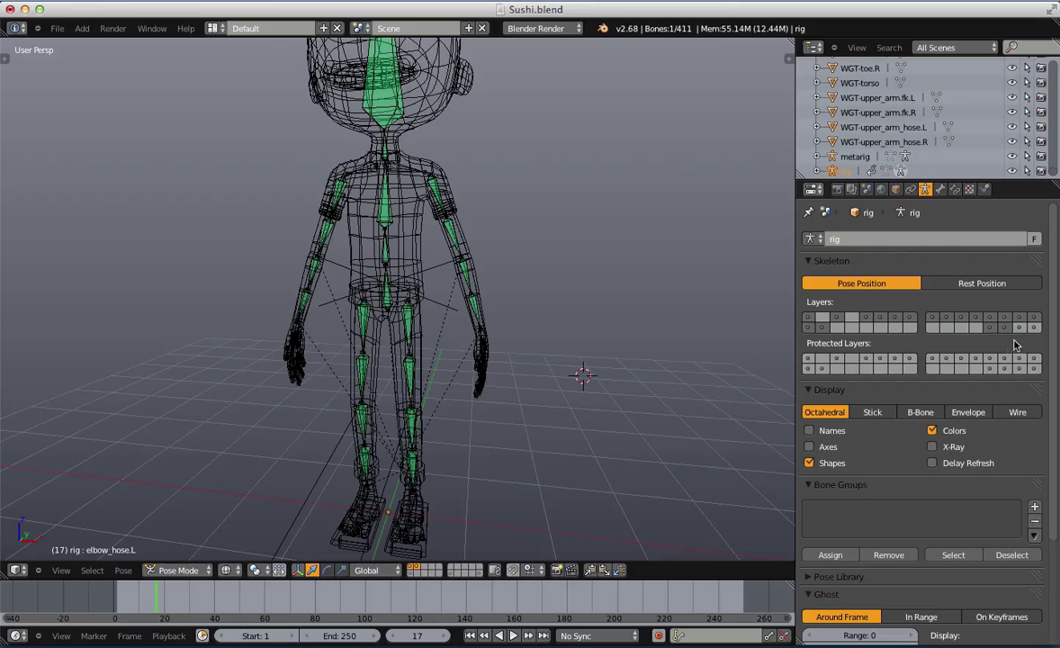
Clear the bone selection and select the hips deformation bone in Pose Mode
scroll(573, 316, "down", 5)
middle_click_drag(572, 317, 433, 306)
scroll(385, 314, "up", 5)
key("a")
scroll(433, 306, "up", 3)
key("a")
right_click(391, 255)
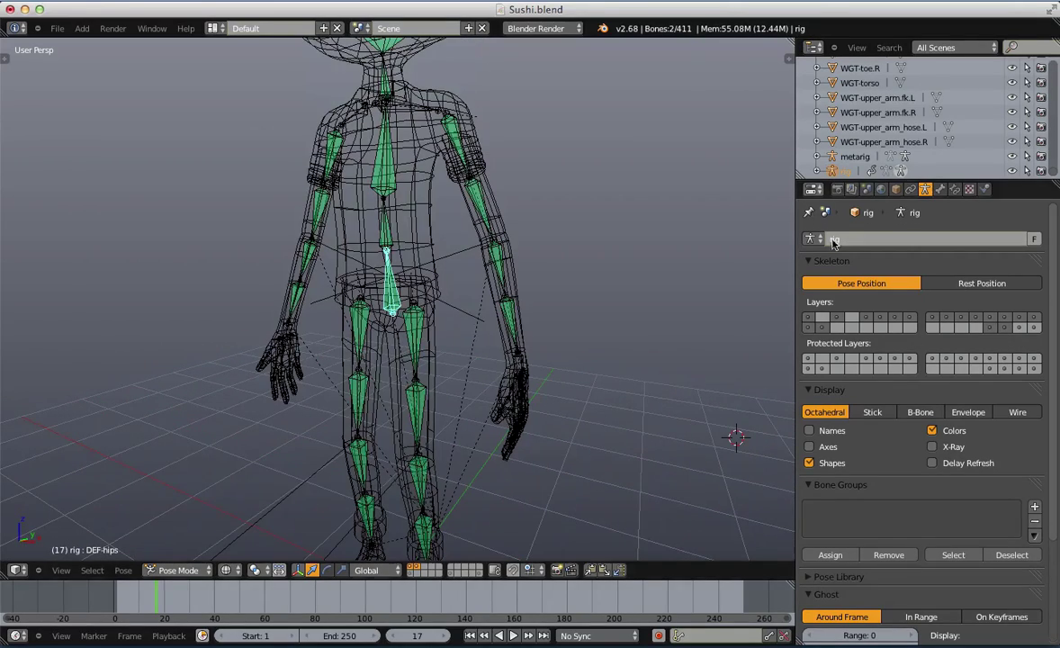
Check the Deform option in the hips bone's properties, leaving it enabled, and return to the armature settings
left_click(942, 188)
scroll(836, 532, "down", 2)
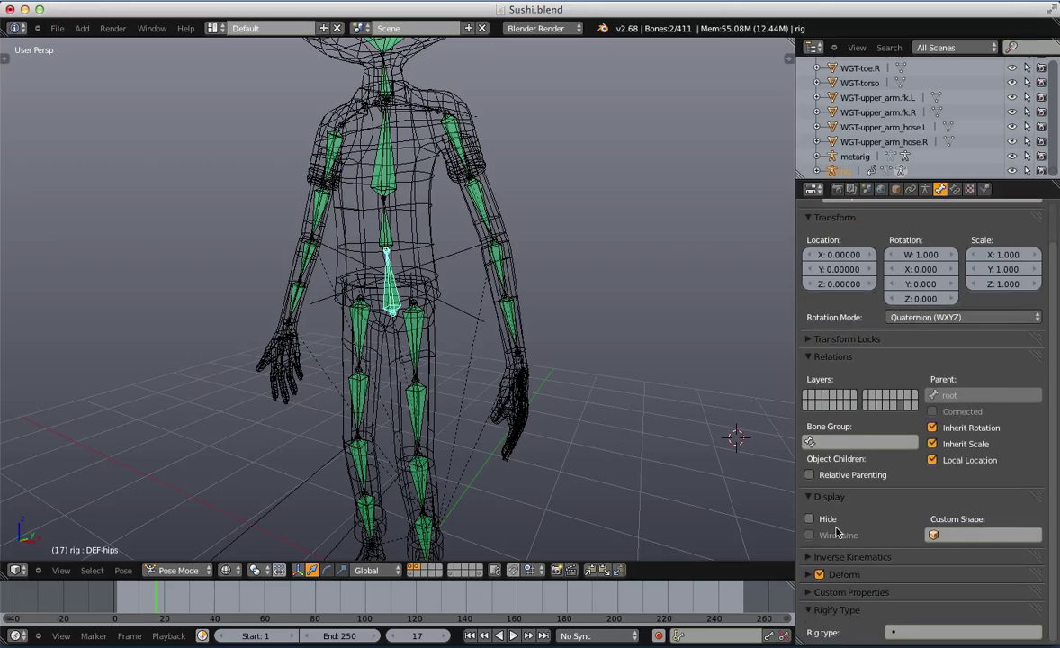
left_click(824, 576)
left_click(823, 576)
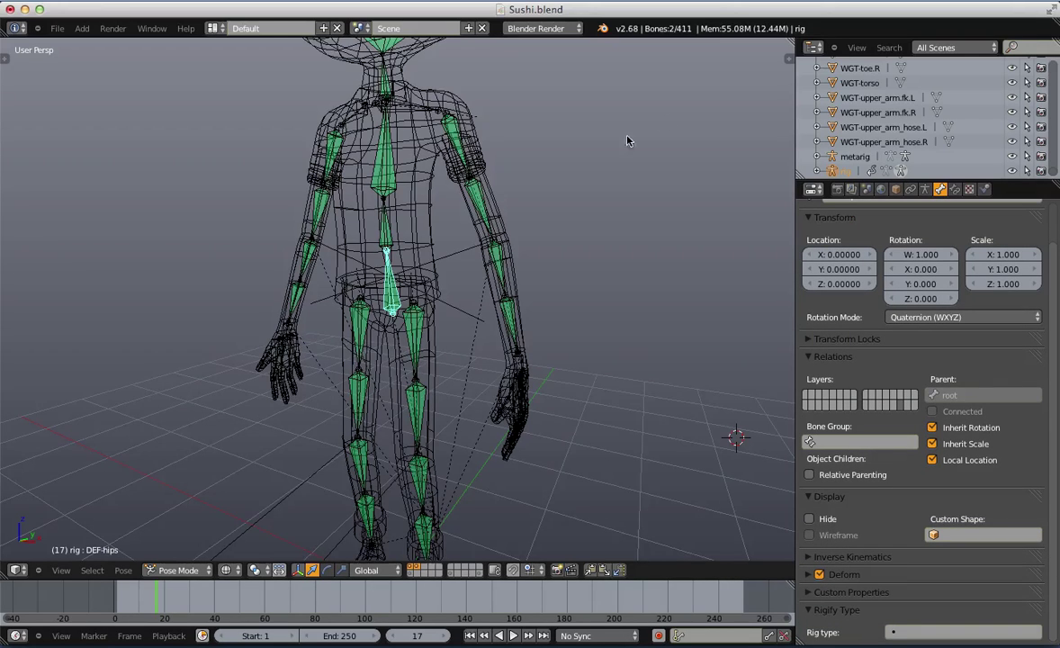
scroll(453, 311, "down", 5)
scroll(453, 310, "up", 4)
left_click(925, 188)
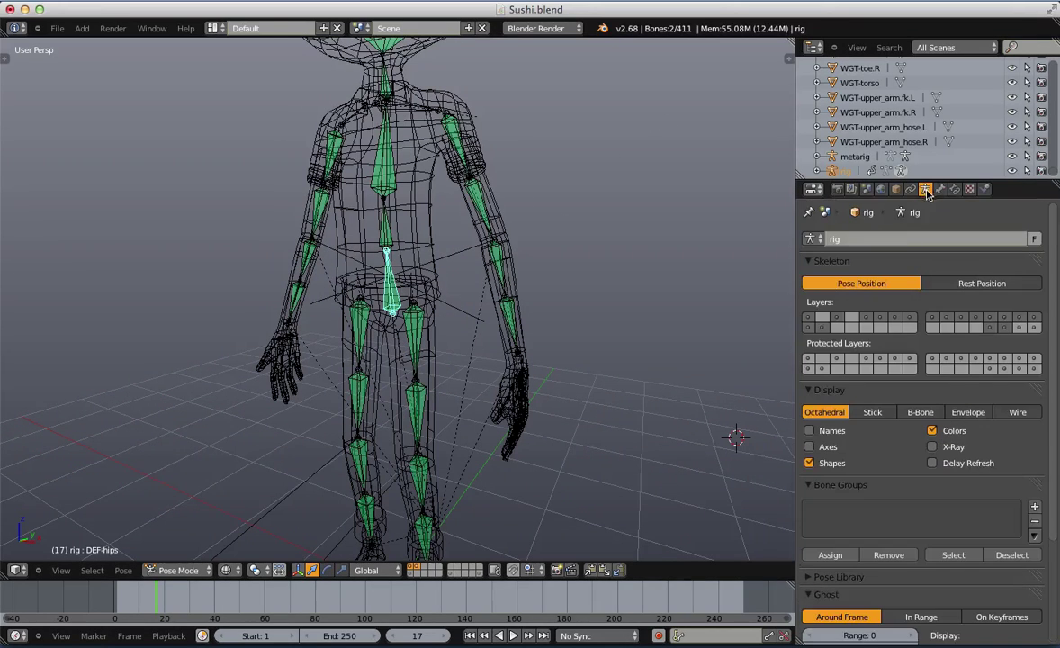
Switch the rig to Object Mode and select only the T-shirt in solid display
left_click(179, 570)
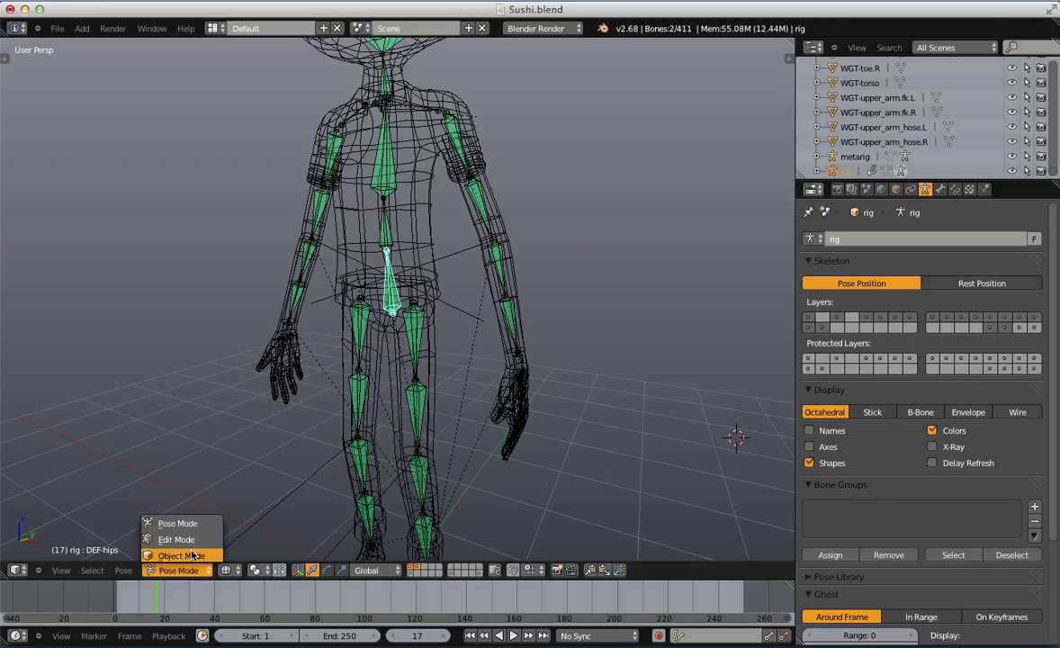
left_click(184, 552)
key("z")
scroll(387, 250, "down", 2)
key("a")
right_click(410, 222)
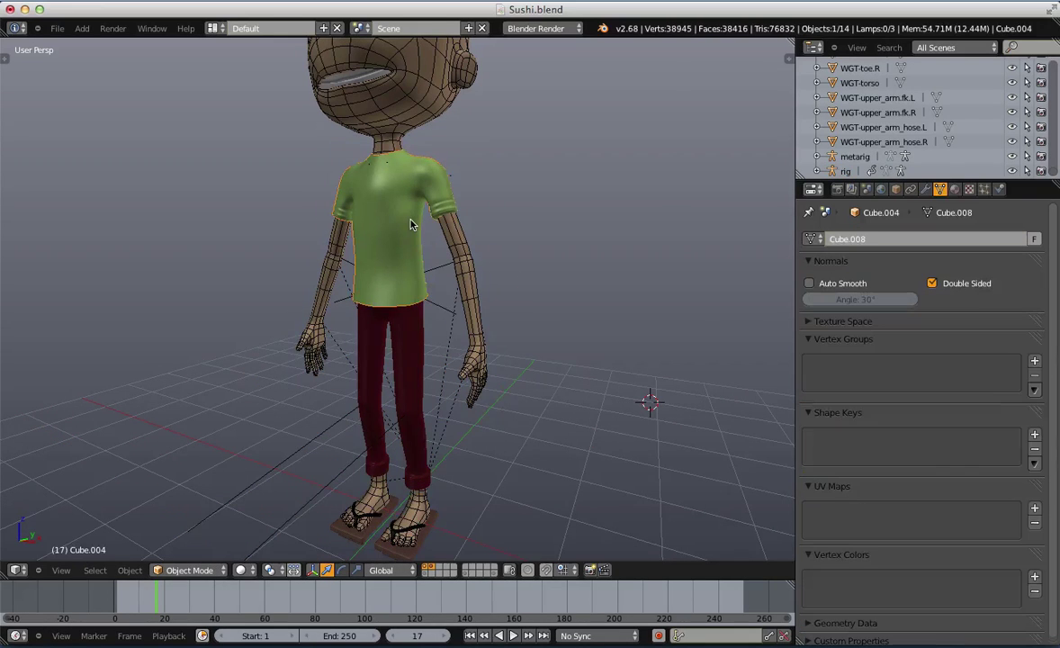
Add the body, the trousers and finally the rig to the T-shirt selection, using wireframe display for the rig
middle_click_drag(453, 226, 469, 245, "shift")
right_click(490, 272, "shift")
middle_click_drag(415, 409, 504, 196, "shift")
right_click(435, 363, "shift")
key("z")
scroll(470, 286, "up", 3)
key("z")
key("z")
right_click(441, 199, "shift")
scroll(458, 288, "down", 2)
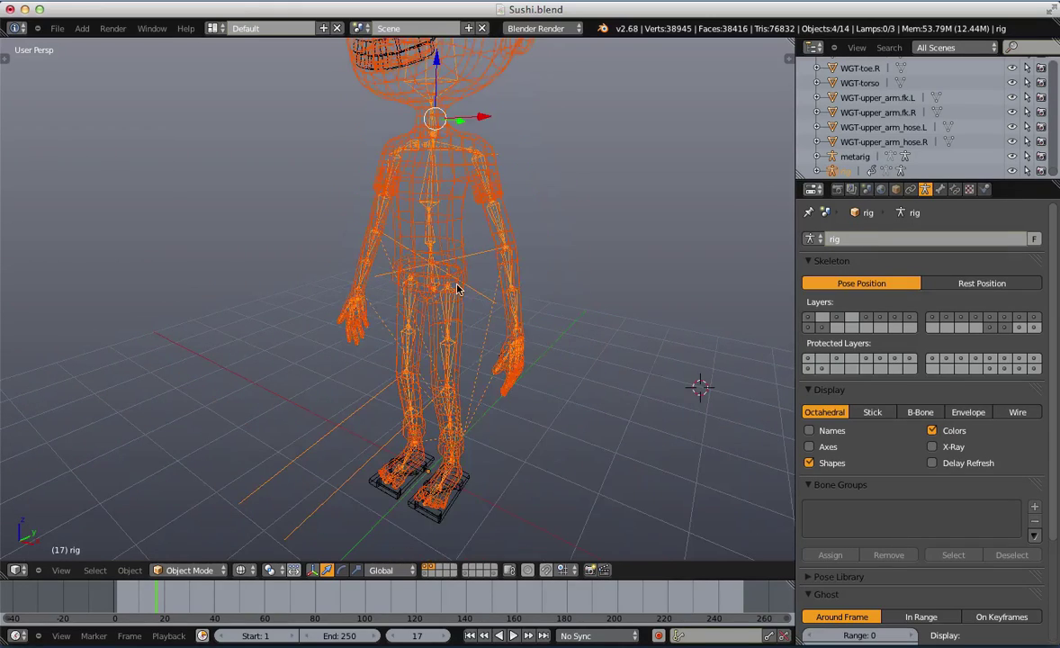
Try to parent the selected meshes to the rig With Automatic Weights, and clear the selection
key("ctrl+p")
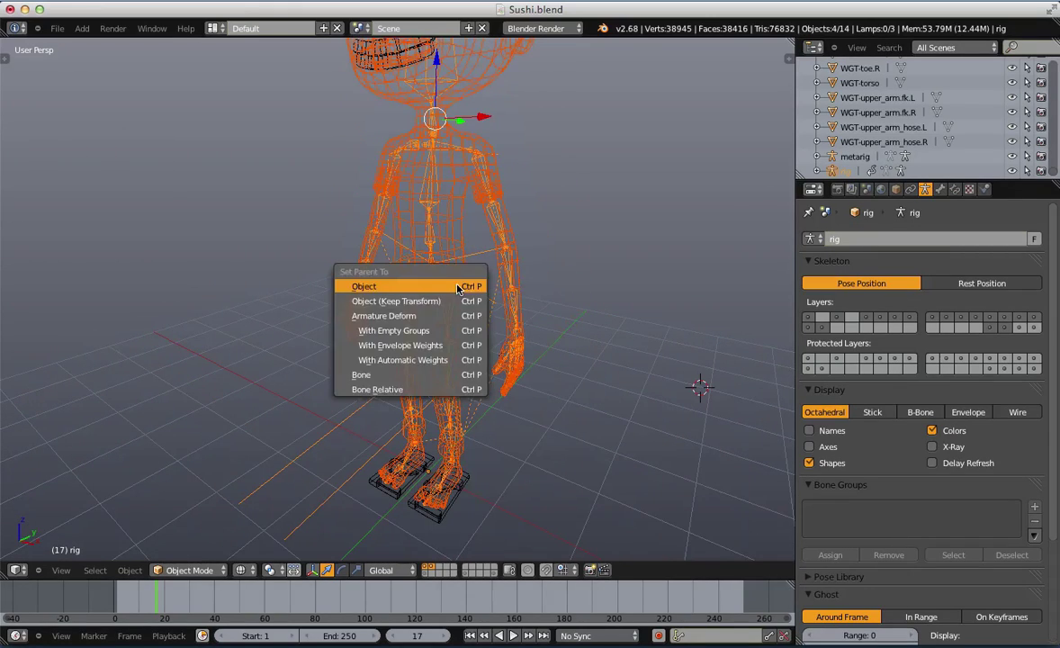
left_click(459, 360)
key("a")
scroll(544, 331, "up", 2)
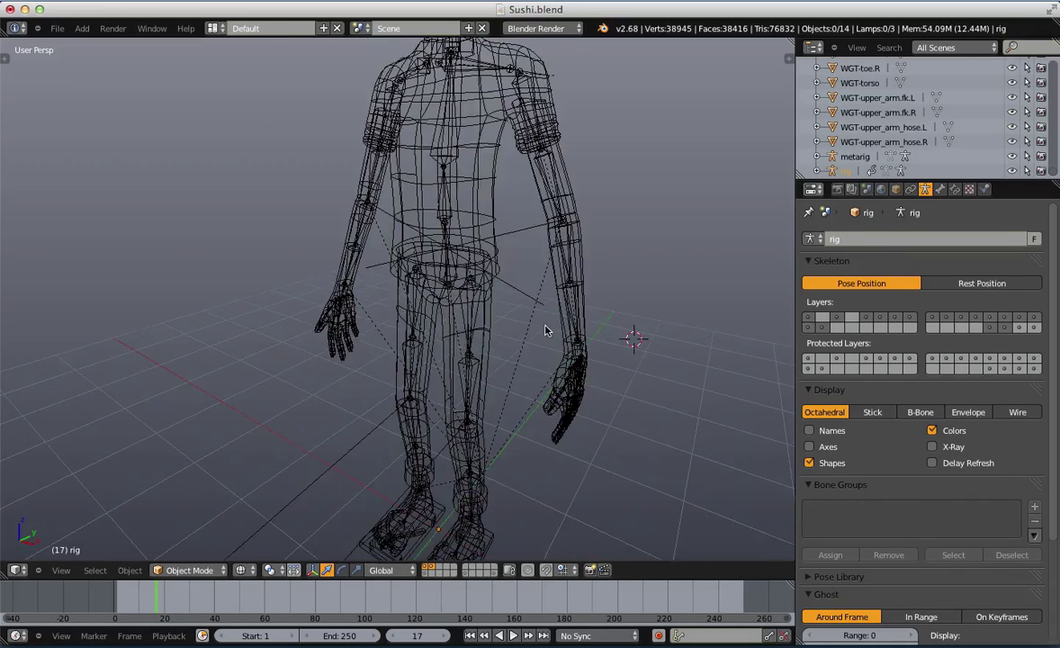
Select the rig and the T-shirt in wireframe, and add the trousers in solid display
right_click(465, 327)
scroll(404, 261, "down", 3)
middle_click_drag(386, 360, 478, 441, "shift")
scroll(480, 311, "up", 1)
right_click(480, 303, "shift")
middle_click_drag(480, 302, 441, 299, "shift")
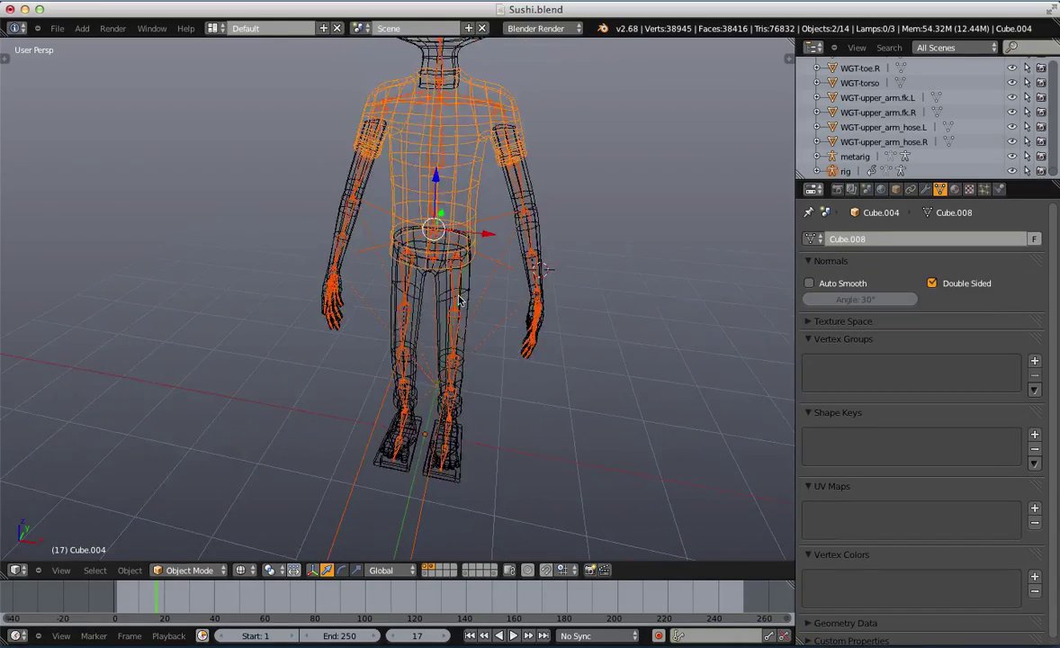
key("z")
scroll(441, 301, "down", 1)
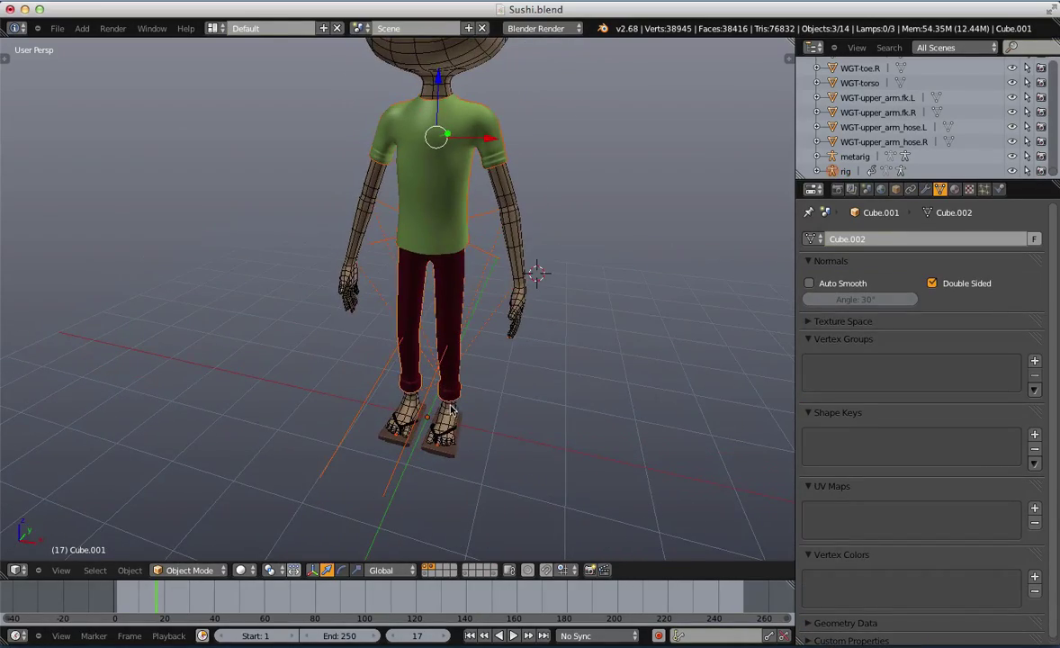
Add the body mesh to the selected rig, T-shirt and trousers
right_click(452, 412, "shift")
key("ctrl+z")
middle_click_drag(457, 293, 479, 144, "shift")
scroll(423, 384, "down", 1)
scroll(480, 262, "up", 1)
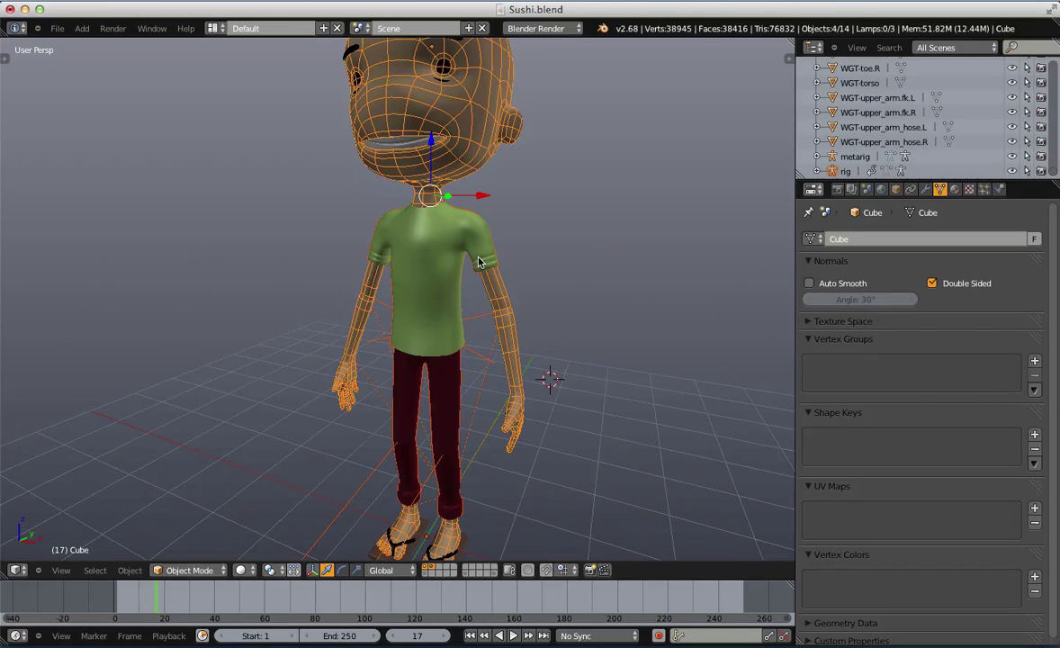
Make the rig the active object in wireframe display, keeping the body, T-shirt and trousers selected
key("ctrl+p")
left_click(479, 261)
key("z")
right_click(481, 321, "shift")
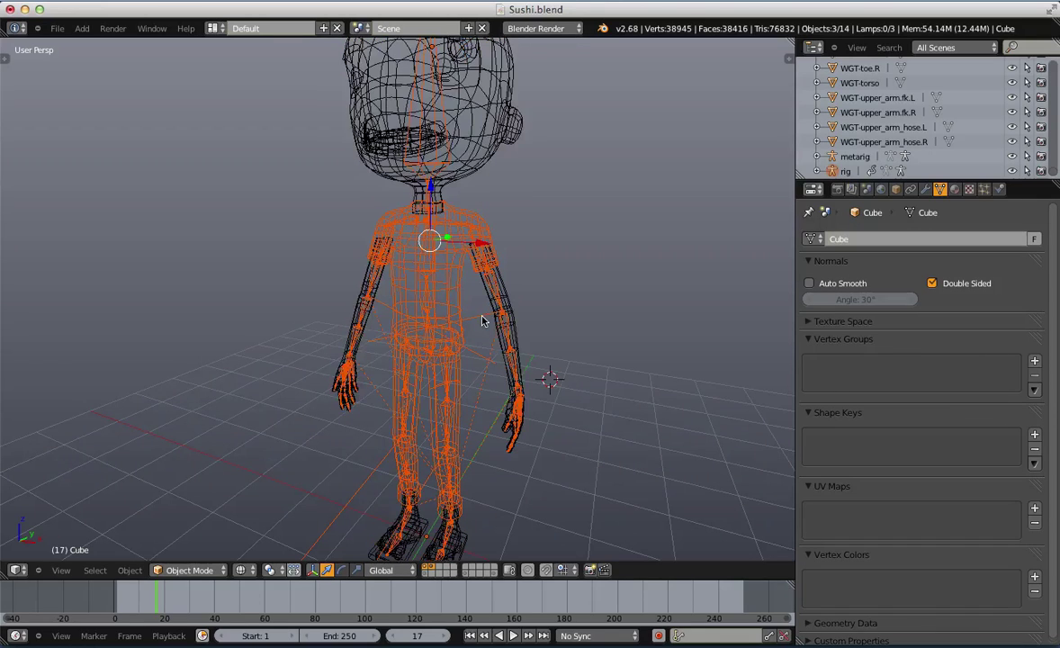
right_click(424, 289, "shift")
scroll(430, 306, "up", 4)
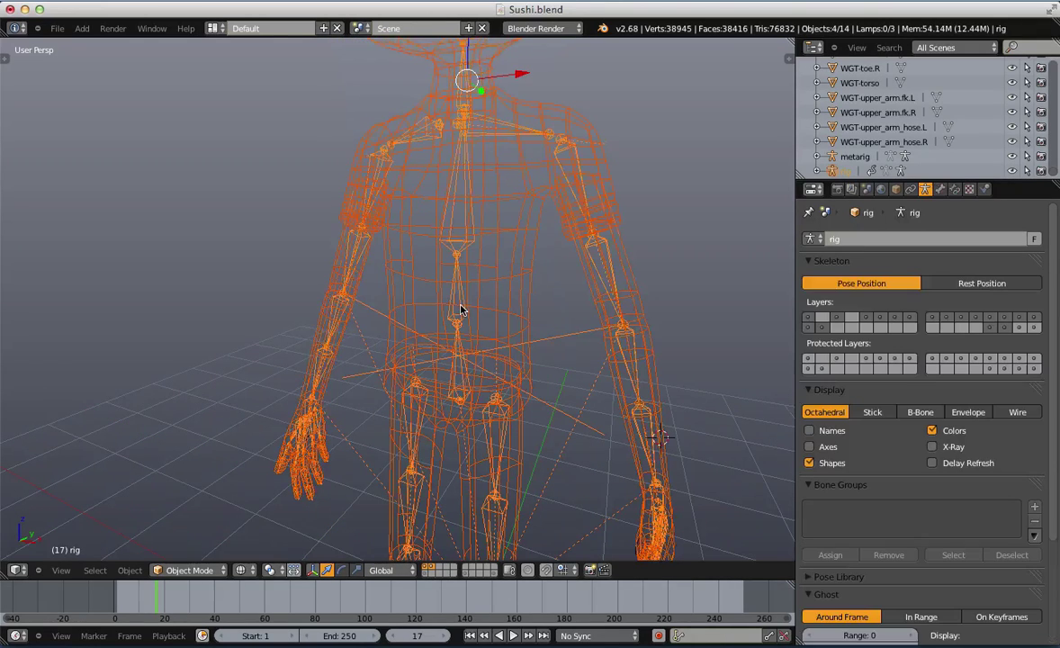
Parent the body, T-shirt and trousers to the rig With Automatic Weights, and view the deselected character from the front in solid display
key("ctrl+p")
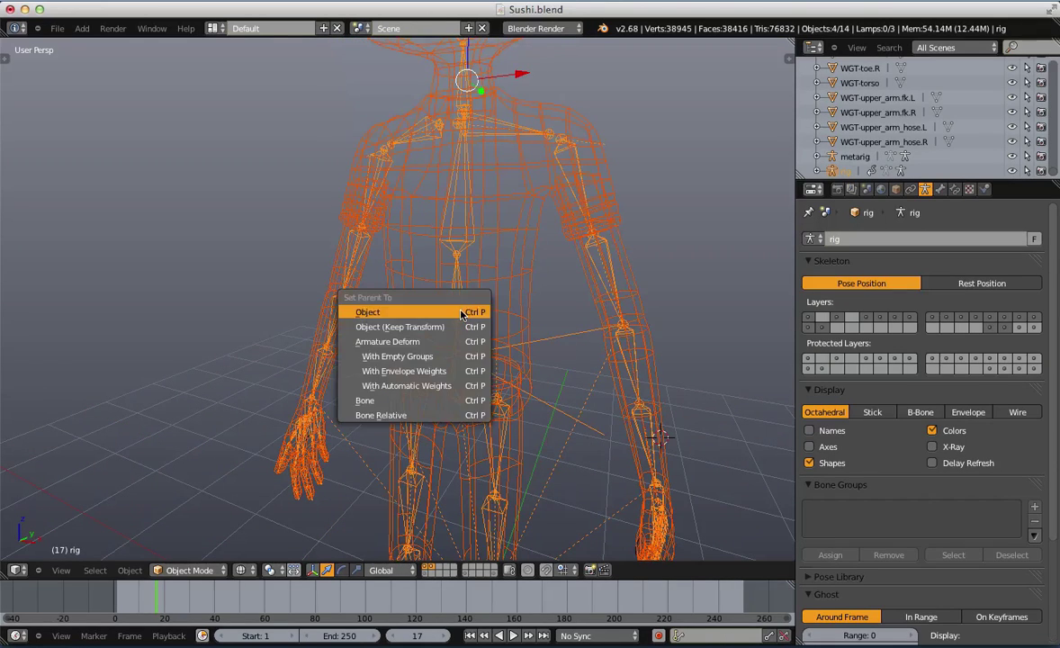
left_click(423, 376)
key("z")
key("a")
key("KP_1")
scroll(466, 360, "down", 5)
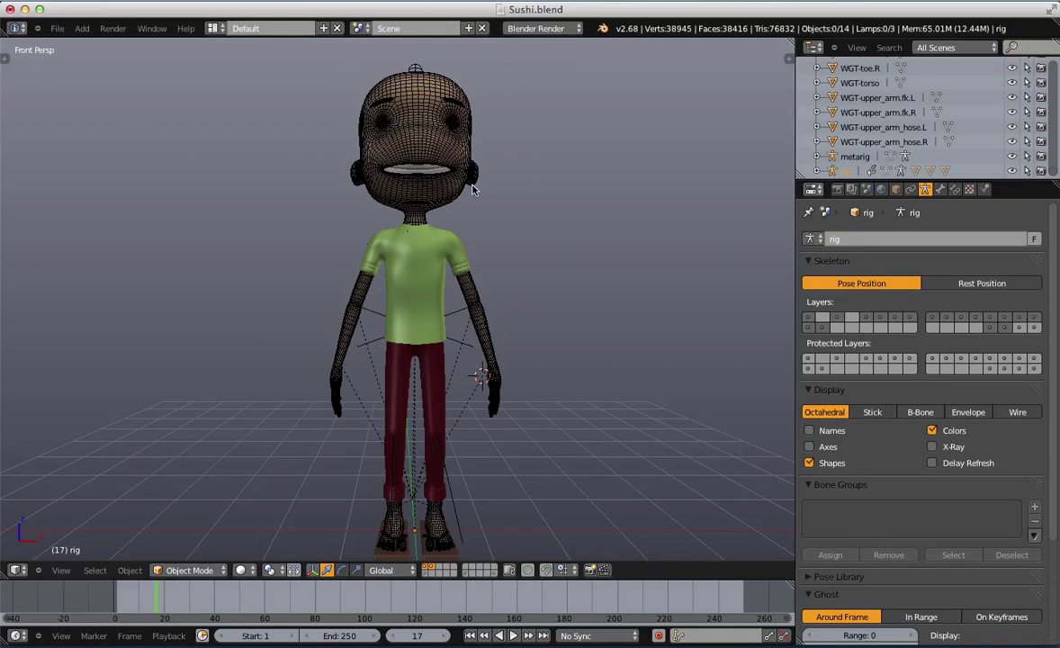
Remove the body's old empty Armature modifier and move its rig Armature modifier above Subsurf
left_click(914, 171)
left_click(925, 190)
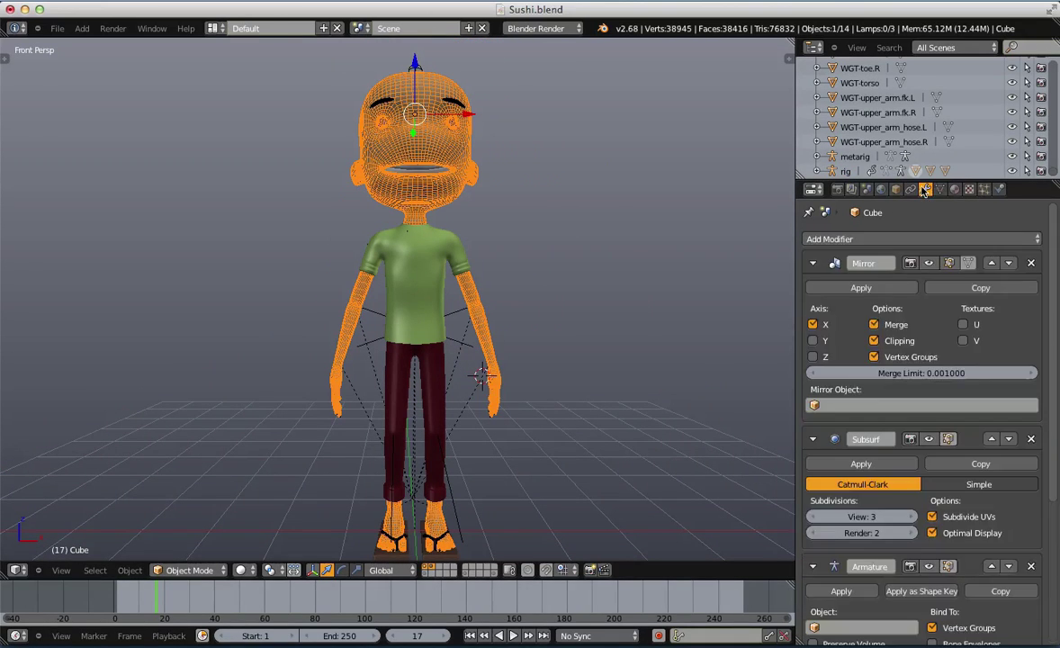
scroll(954, 306, "down", 6)
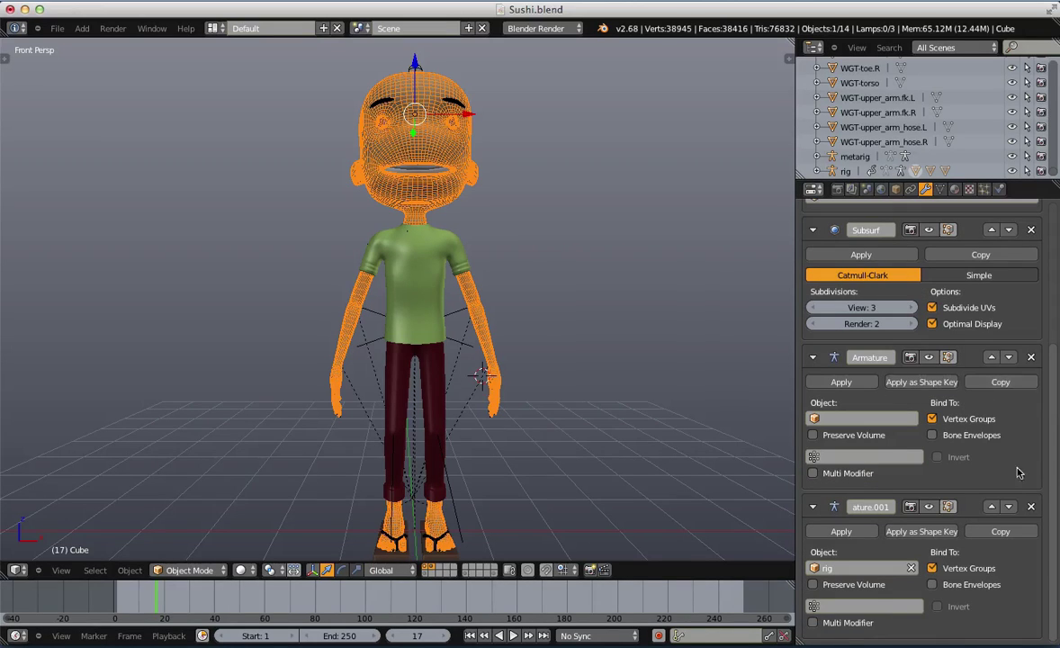
left_click(1031, 357)
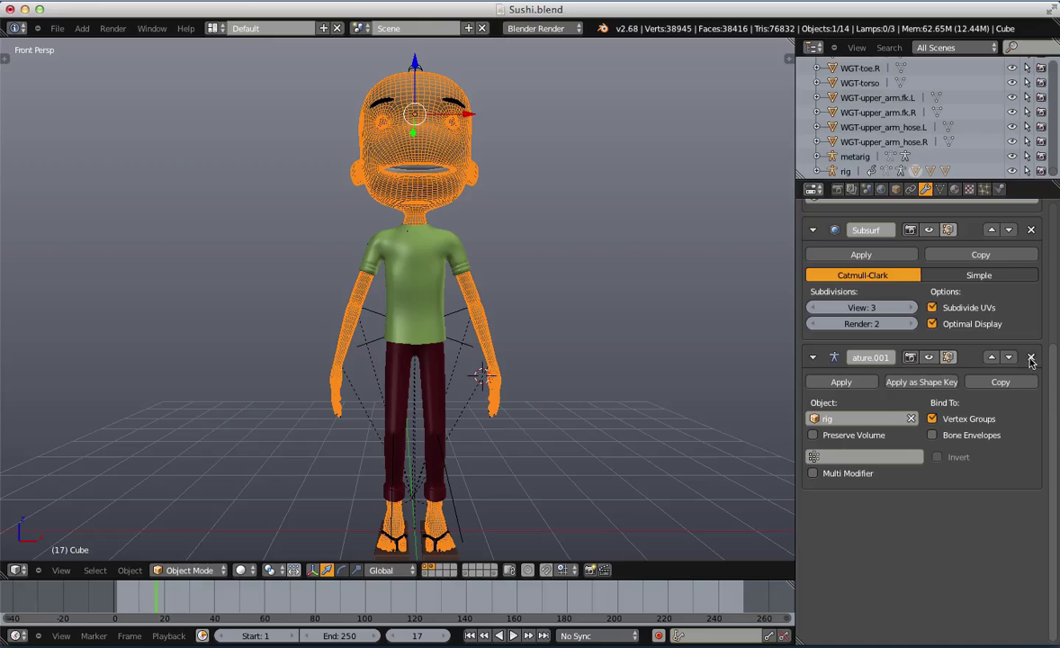
left_click(991, 358)
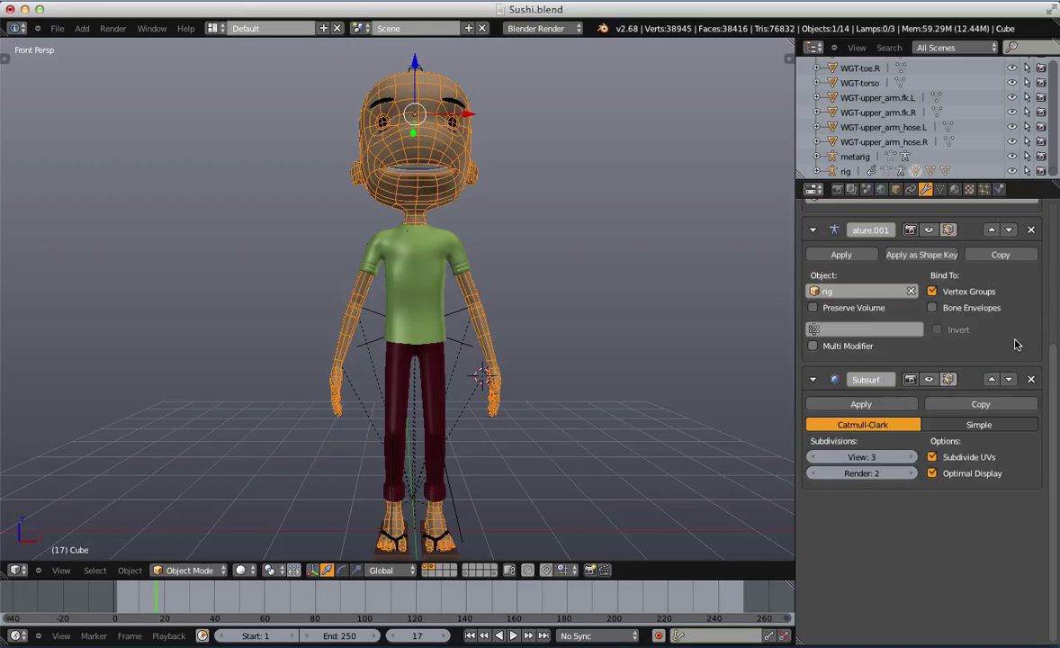
Remove the T-shirt's old empty Armature modifier and move its rig Armature modifier above Subsurf
right_click(402, 293)
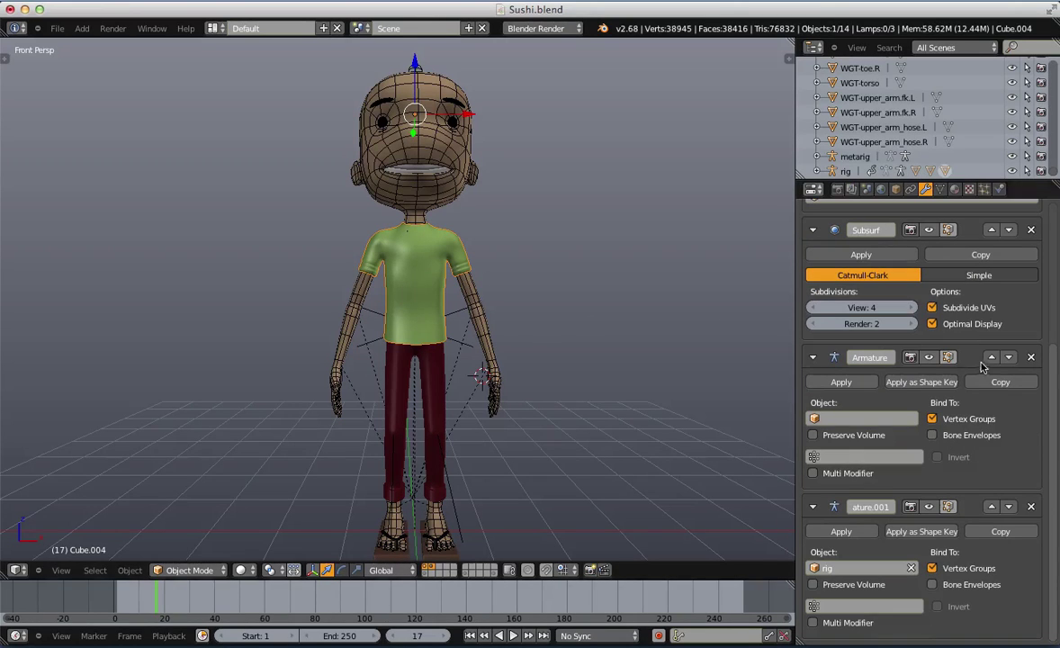
left_click(1031, 358)
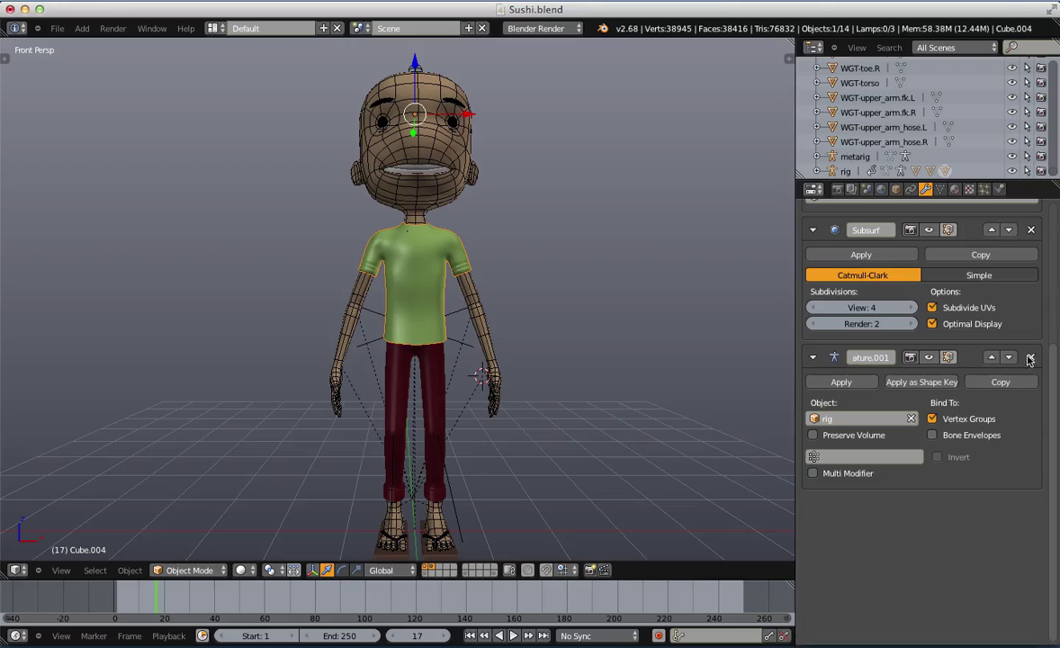
left_click(992, 357)
Remove the trousers' old empty Armature modifier and move their rig Armature modifier above Subsurf
middle_click_drag(485, 220, 441, 405)
right_click(441, 404)
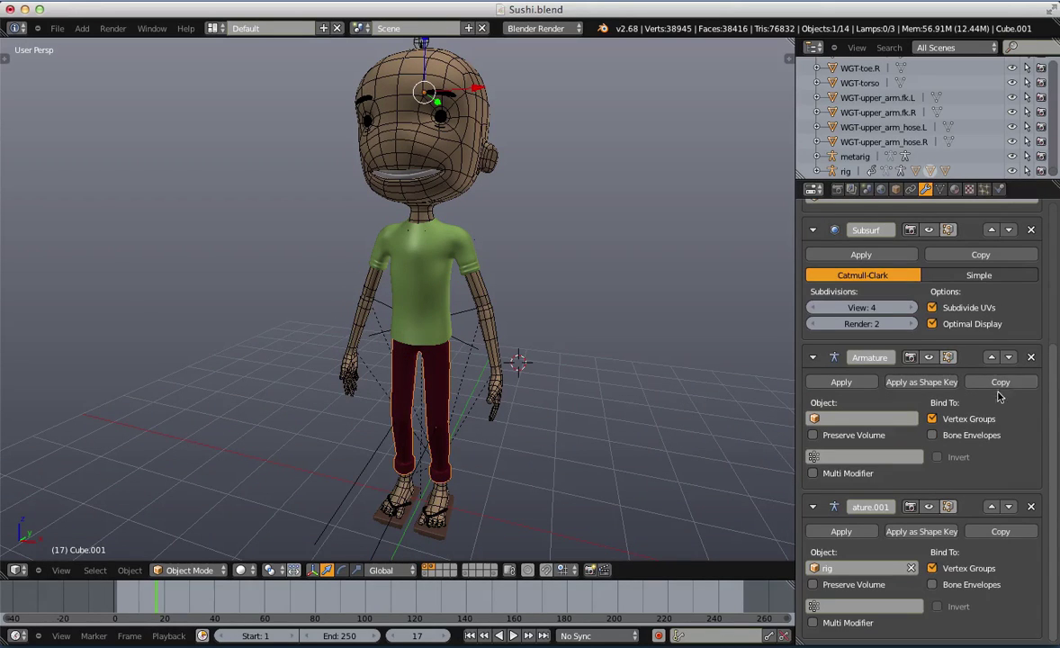
left_click(1031, 357)
left_click(992, 360)
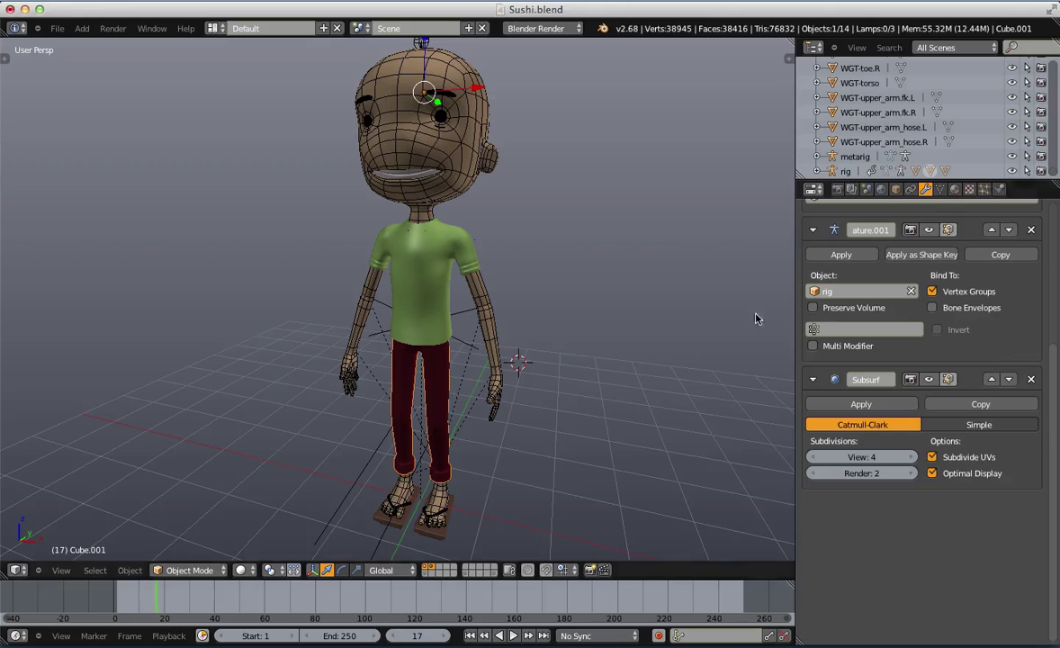
Inspect the character's body mesh in solid and wireframe display, leaving all objects deselected
scroll(829, 329, "up", 5)
right_click(441, 511)
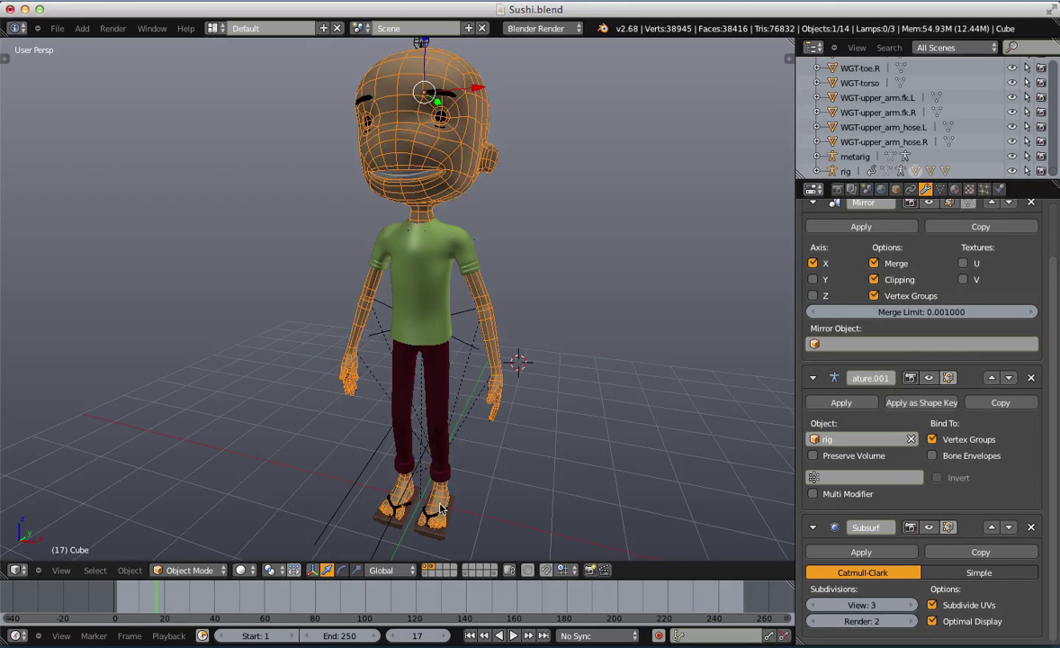
key("z")
key("z")
key("z")
key("z")
scroll(504, 301, "up", 2)
key("z")
key("a")
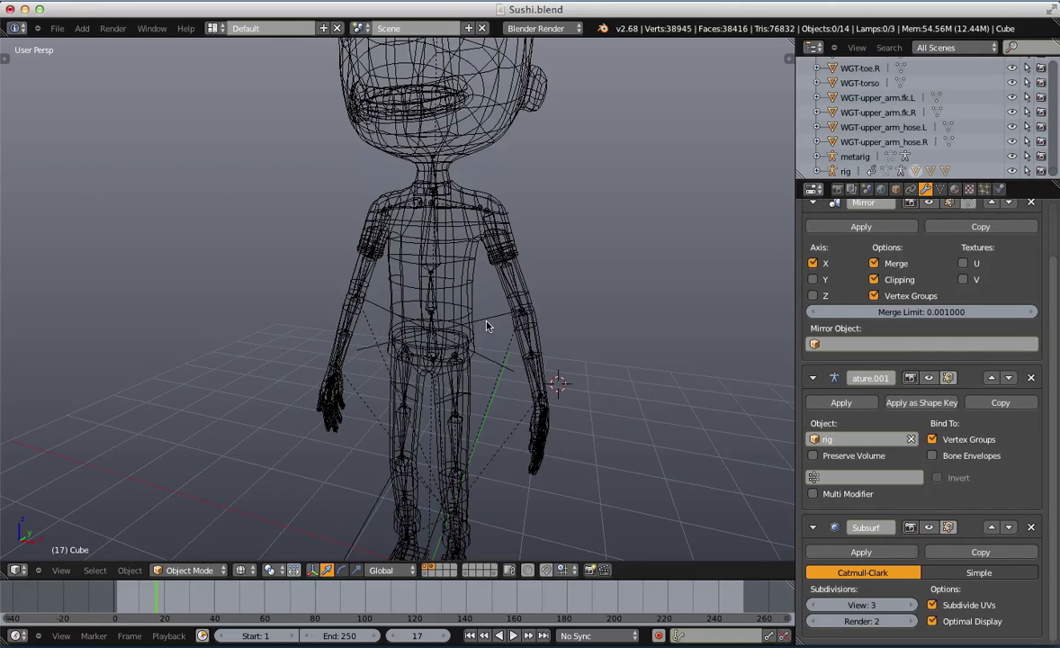
Select the rig armature and switch it to Pose Mode
left_click(846, 171)
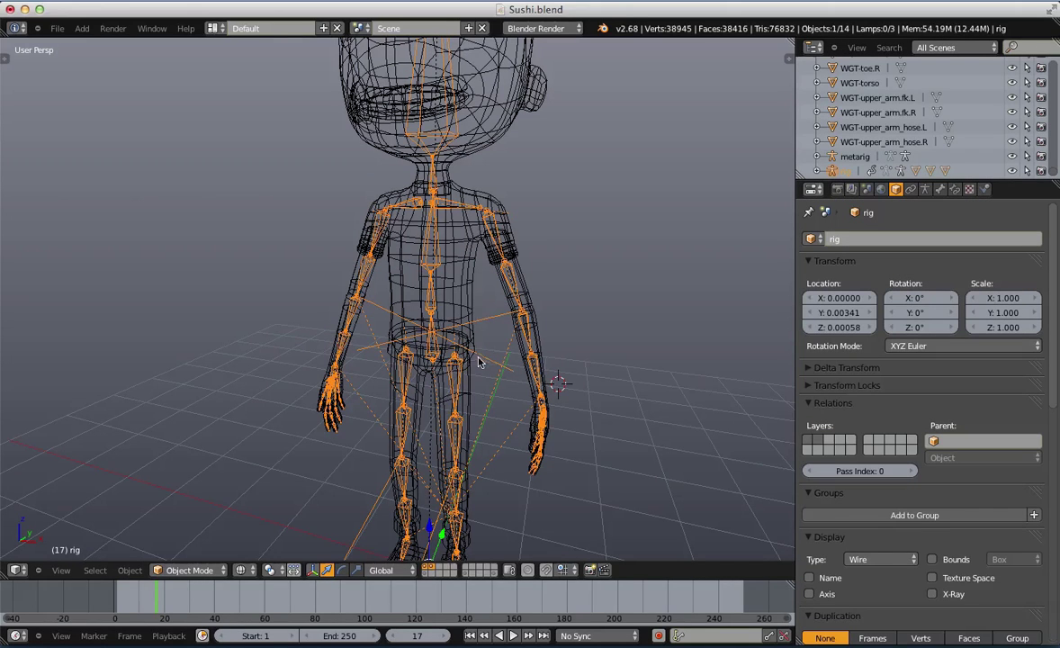
key("Tab")
key("Tab")
key("z")
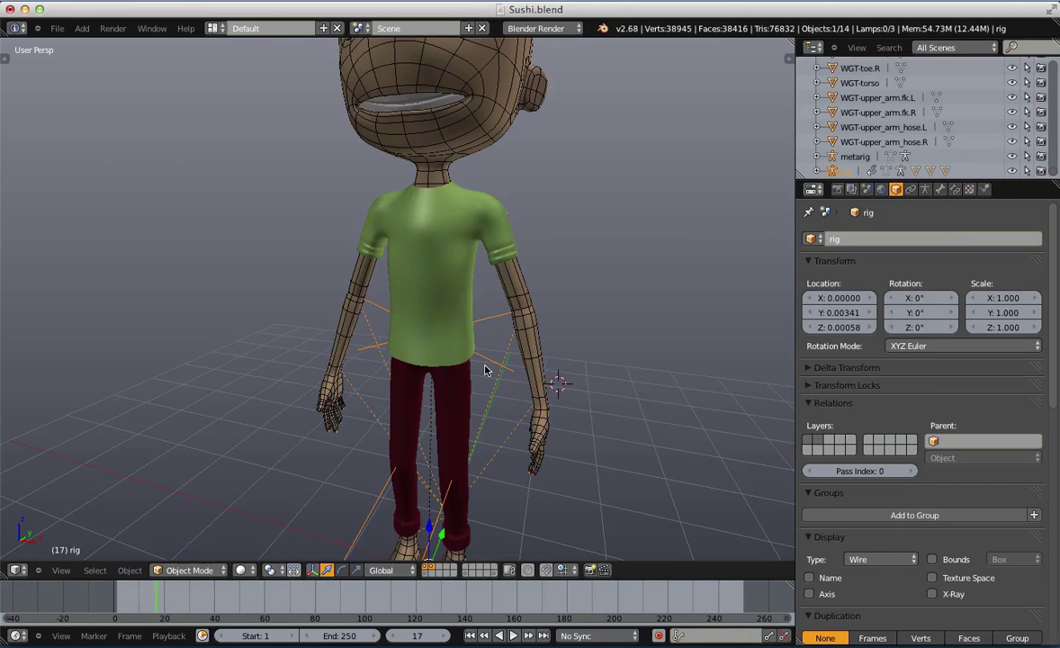
key("ctrl+Tab")
Select all visible rig bones and inspect them against the whole character in wireframe display
key("z")
key("a")
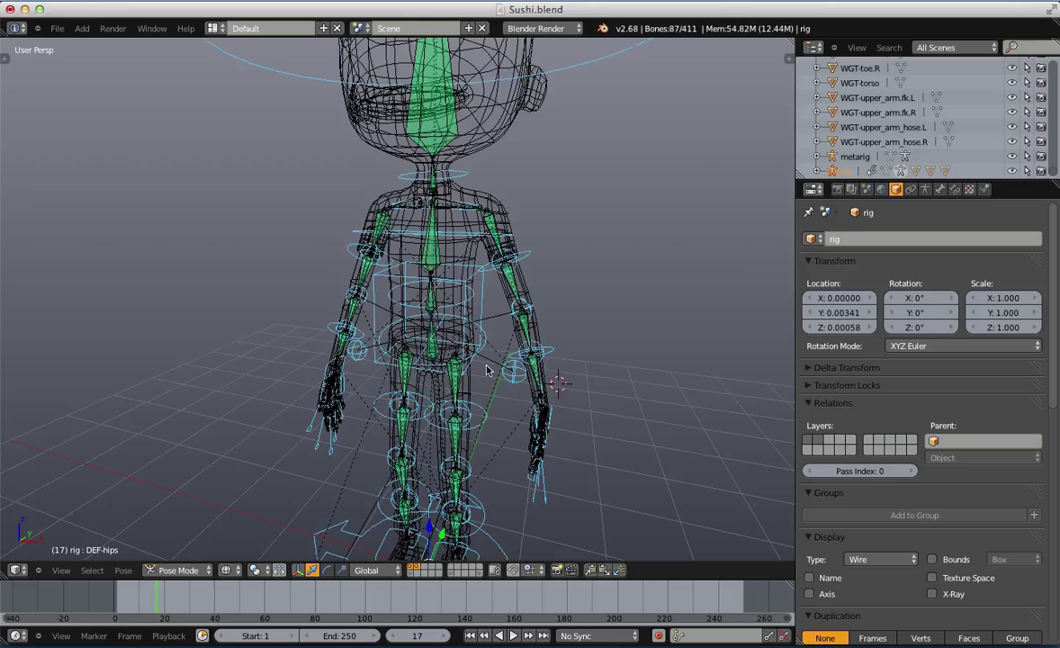
key("a")
key("z")
scroll(516, 155, "down", 2)
key("z")
key("a")
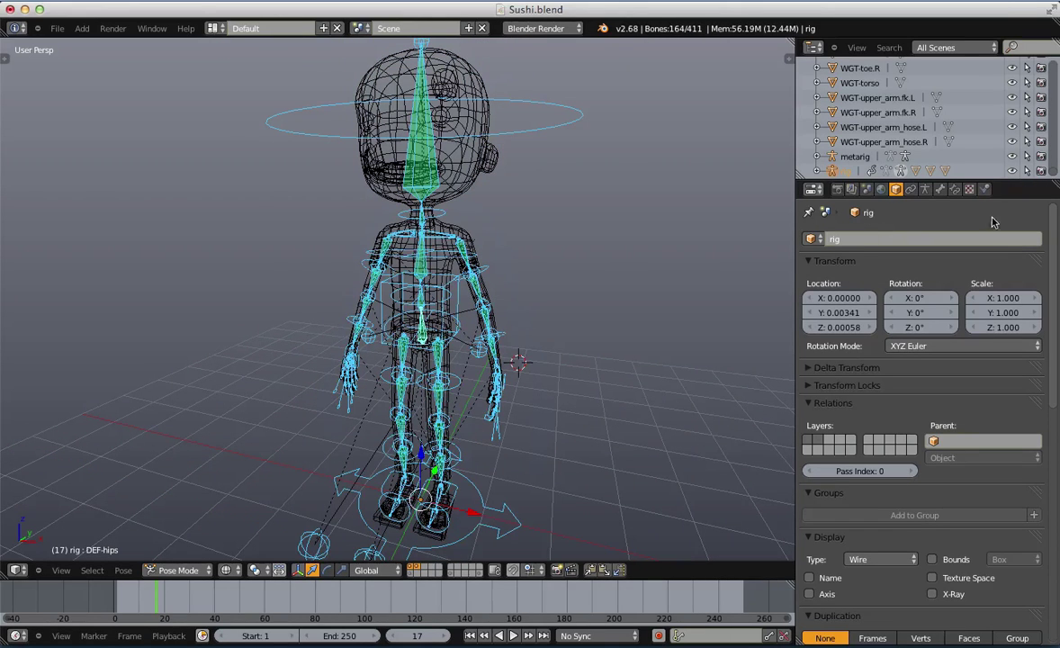
Hide the armature layer holding the green deform bones, deselect all bones and return to solid display
left_click(940, 190)
scroll(961, 279, "up", 2)
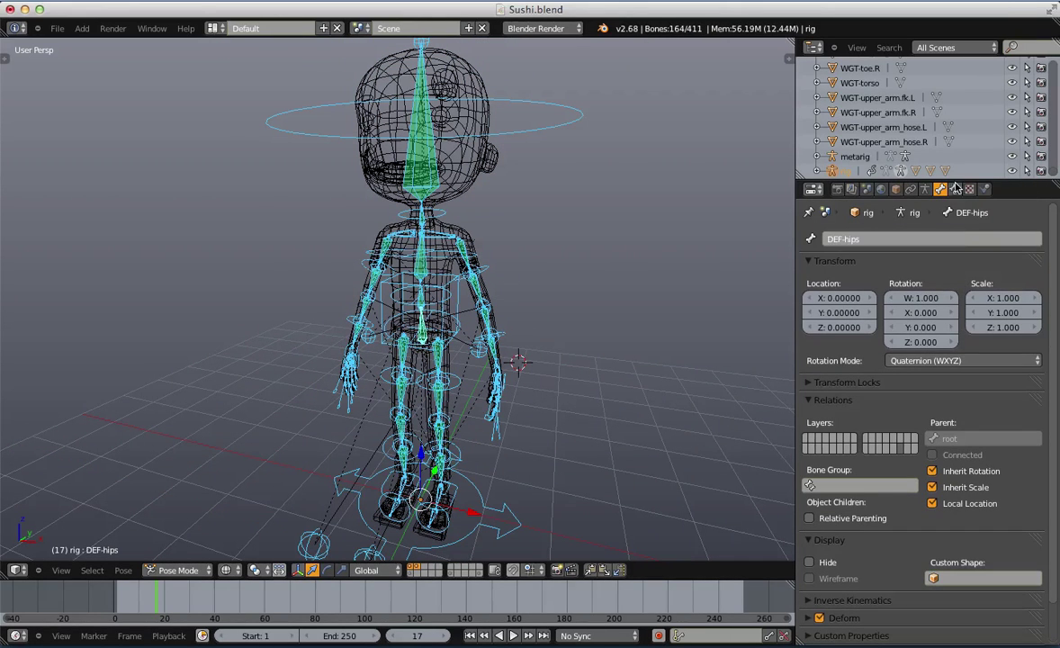
left_click(925, 190)
left_click(1007, 329)
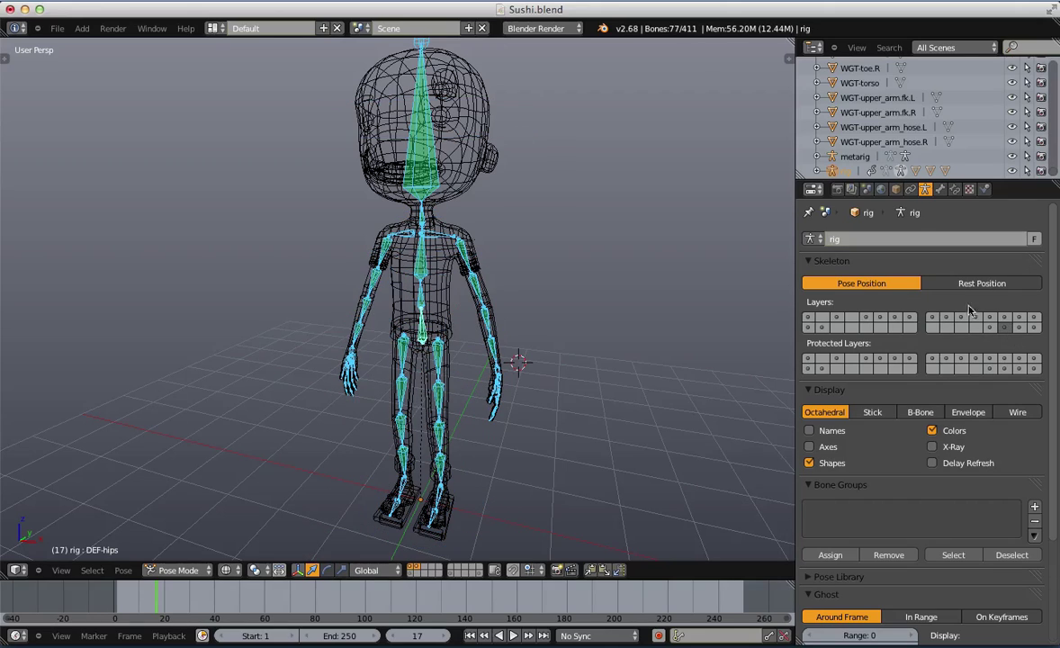
key("ctrl+z")
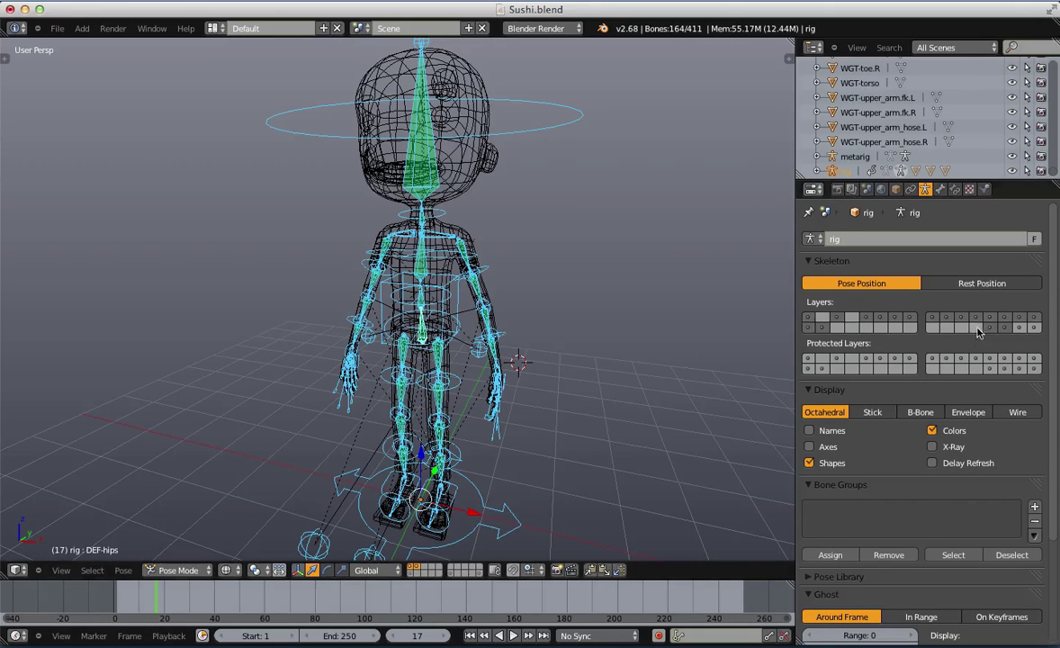
left_click(1007, 330, "shift")
key("a")
key("z")
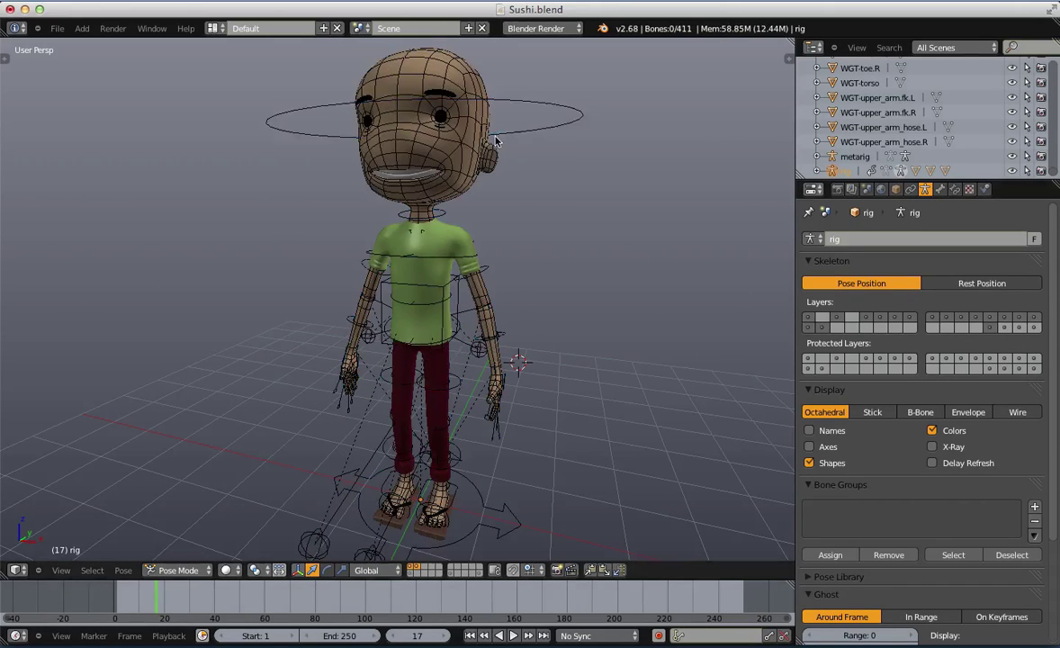
Test the head control with two free trackball rotations, undoing each one
key("r")
key("r")
left_click(436, 166)
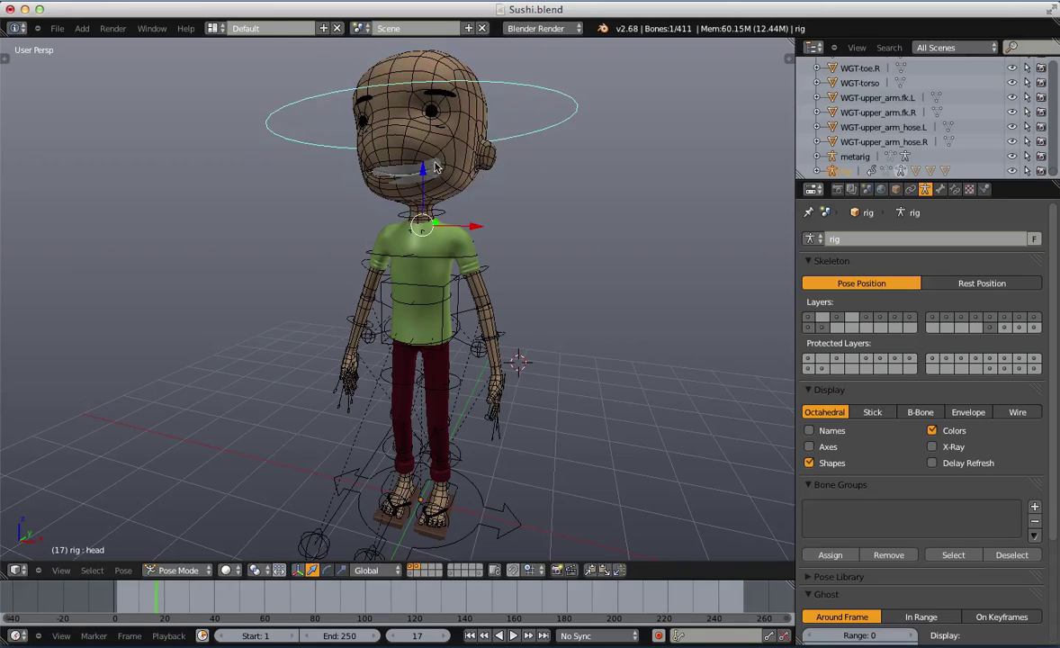
key("ctrl+z")
key("r")
key("r")
left_click(637, 141)
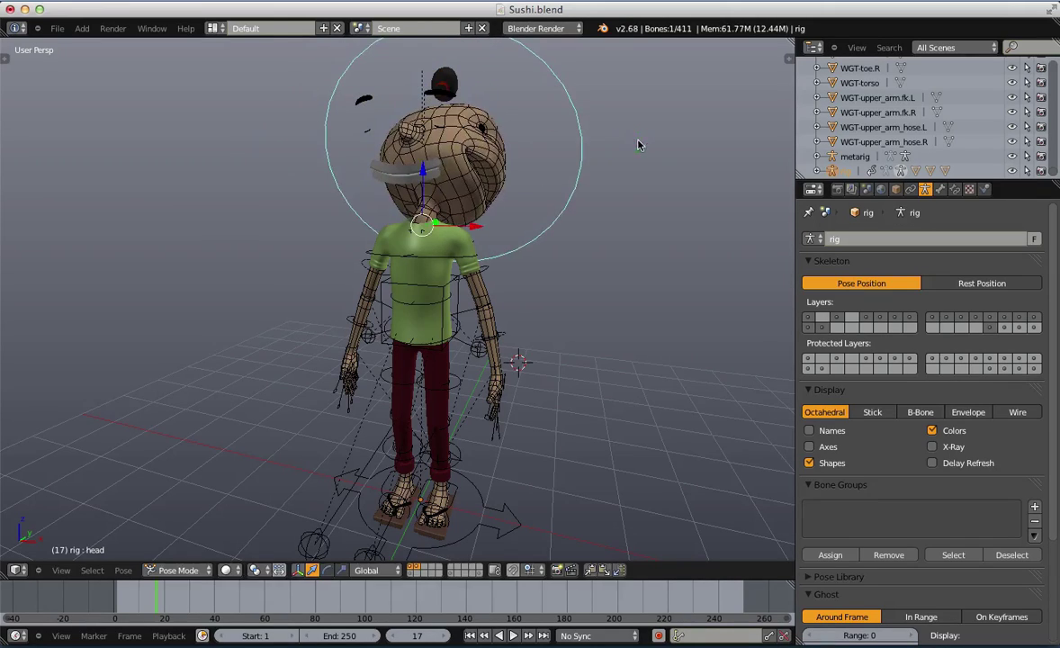
key("ctrl+z")
Test the chest control with a free trackball rotation and undo it
key("a")
key("r")
key("r")
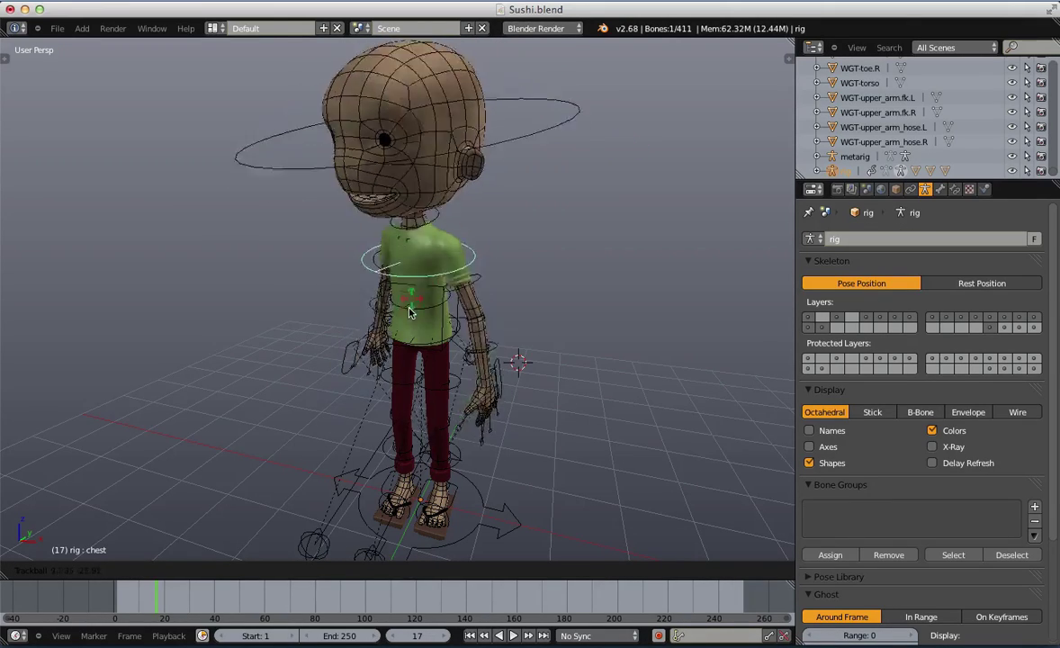
left_click(419, 333)
key("ctrl+z")
Try rotating the spine control and moving a control near the hips, cancelling both transforms
right_click(425, 305)
scroll(426, 307, "up", 3)
middle_click_drag(426, 307, 515, 317)
key("r")
right_click(476, 377)
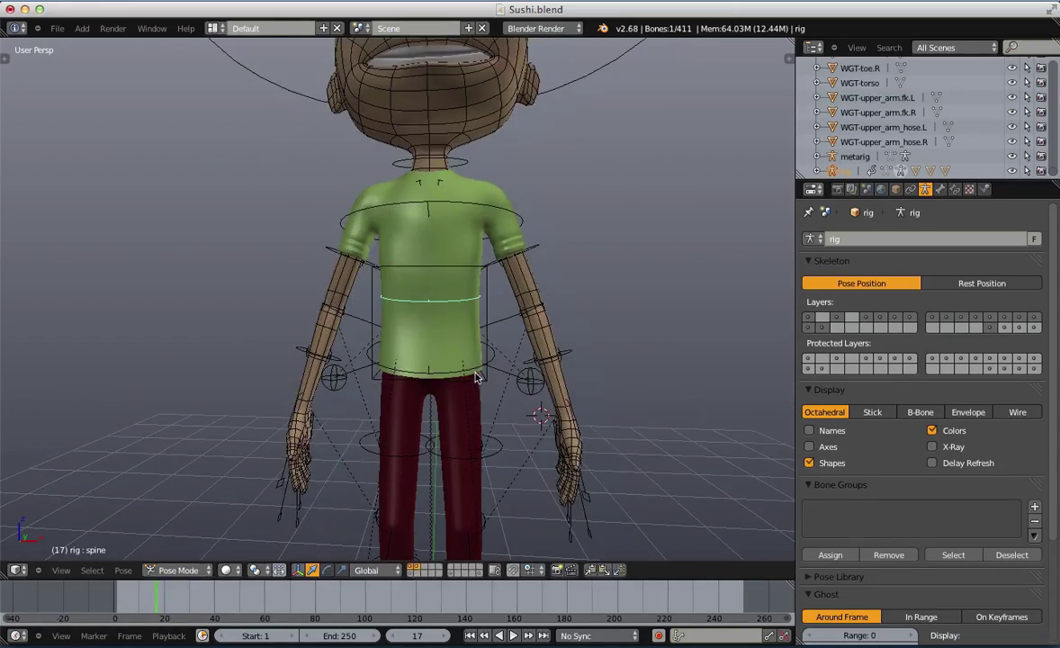
middle_click_drag(476, 414, 461, 363, "shift")
key("g")
right_click(467, 416)
middle_click_drag(467, 417, 471, 312, "shift")
Rotate the left thigh FK control forward in the right side view to test the leg deformation
right_click(473, 278)
key("KP_3")
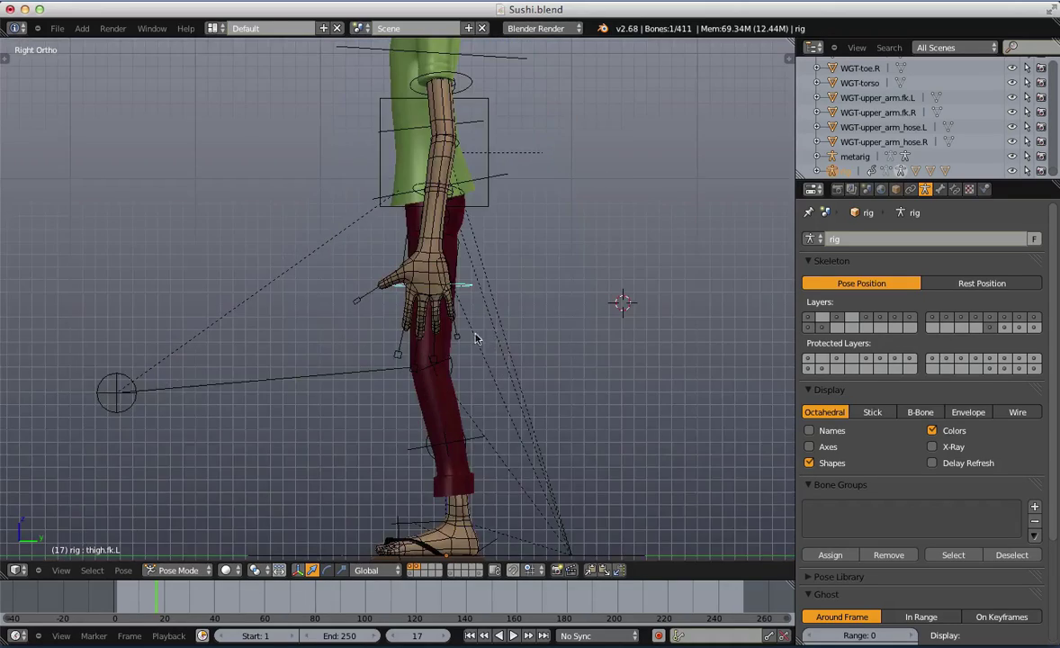
scroll(540, 315, "up", 7)
left_click(372, 343)
scroll(279, 367, "down", 5)
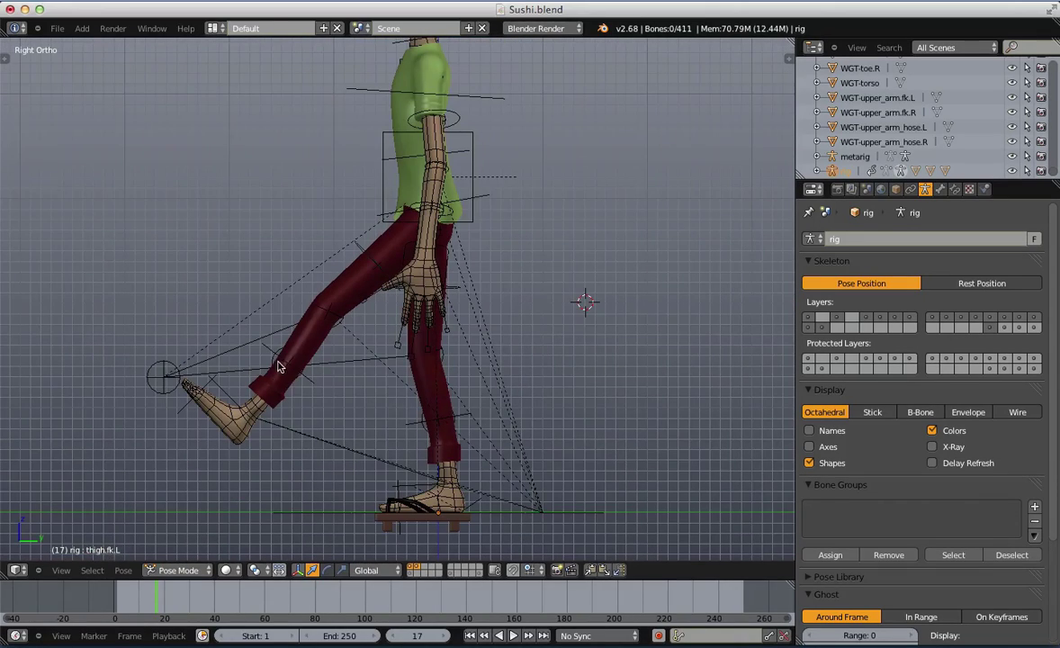
Rotate the left shin FK control backward to test the knee bend
key("r")
right_click(328, 385)
right_click(315, 387)
key("r")
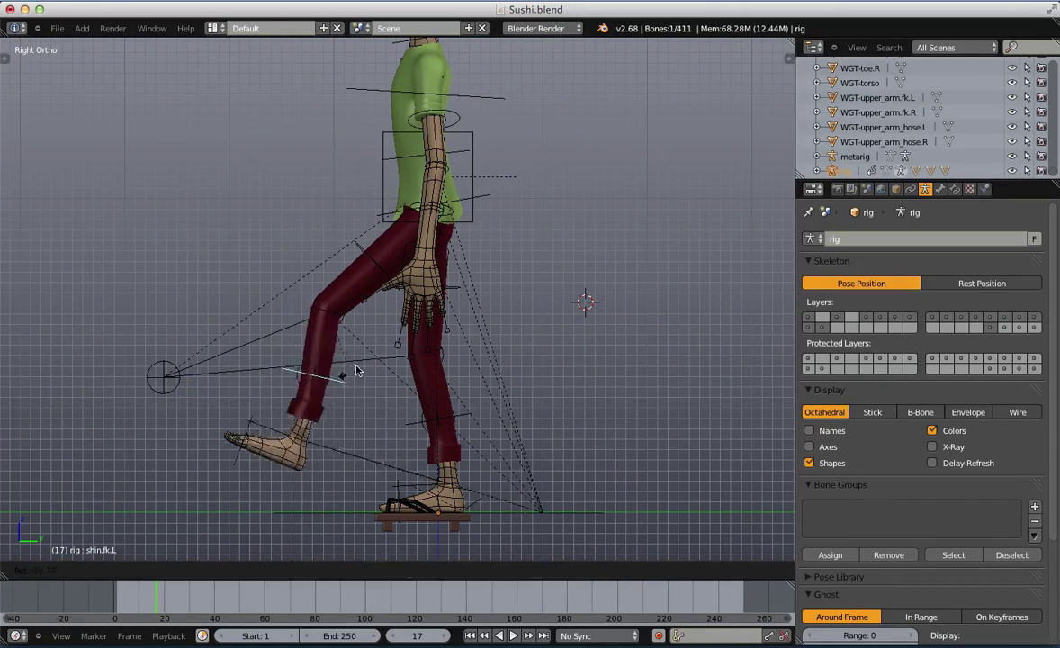
left_click(376, 340)
Clear the rotation of all bones to undo the leg test pose and return to the front view
middle_click_drag(376, 340, 573, 388)
key("a")
key("alt+r")
key("KP_1")
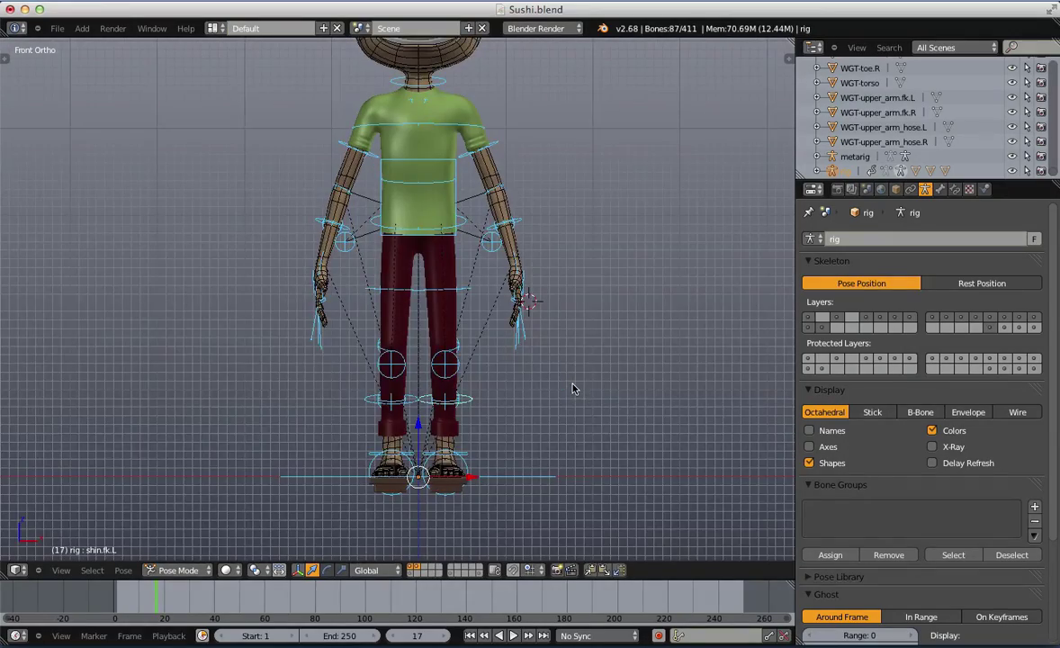
Select the left elbow hose control and hide the 3D transform manipulator
scroll(601, 292, "up", 4)
middle_click_drag(681, 117, 575, 346, "shift")
right_click(636, 231)
scroll(590, 277, "down", 1)
right_click(524, 198)
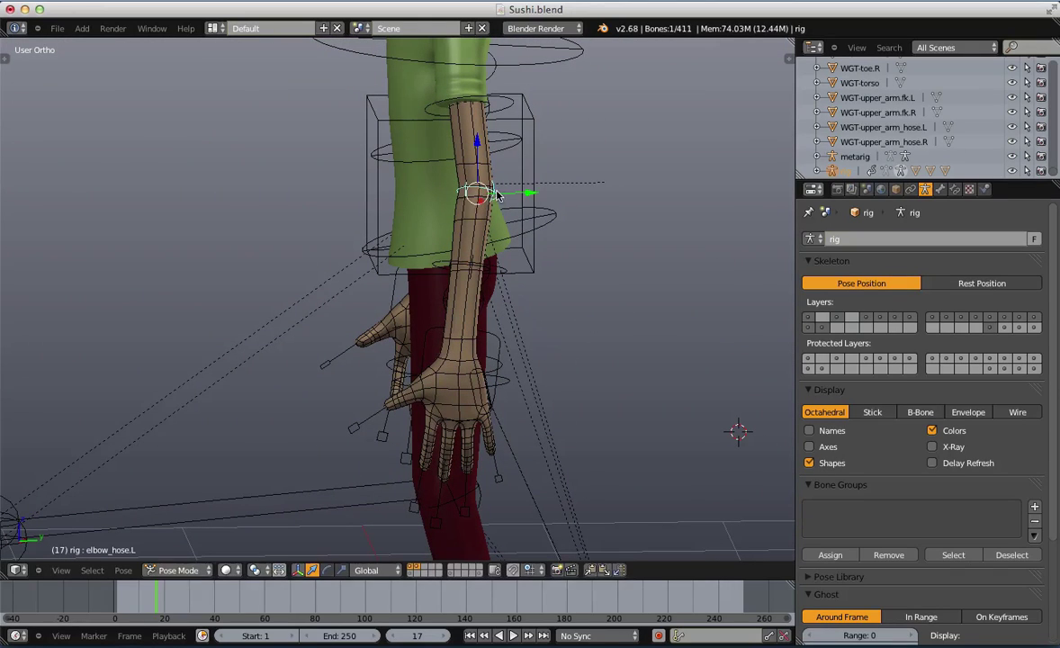
key("ctrl+space")
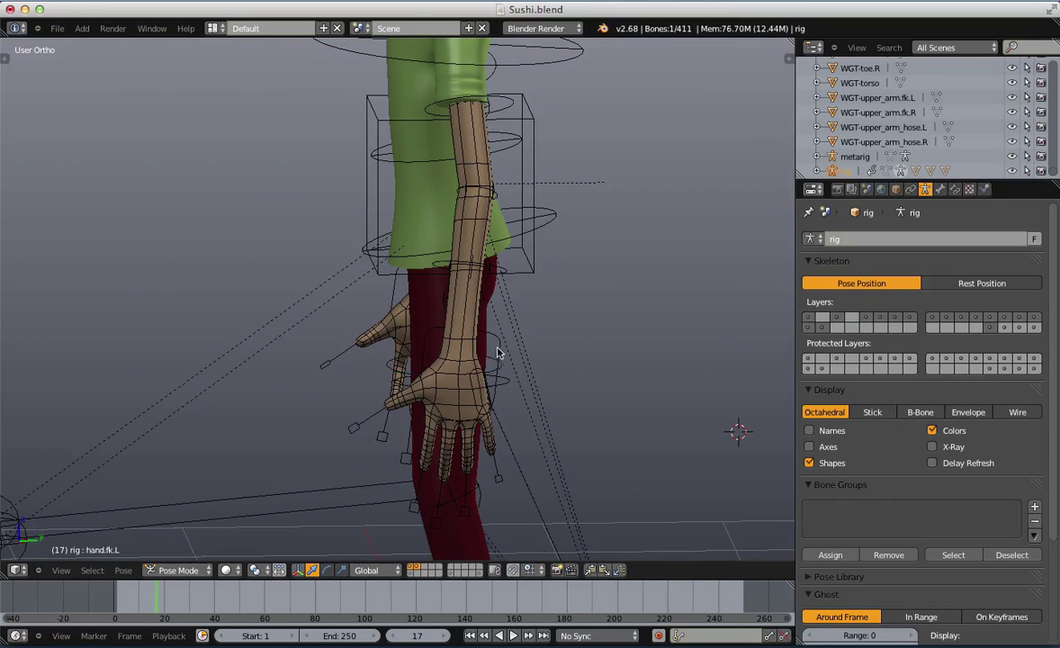
Try rotating the left hand FK control in both directions and cancel the rotations
key("r")
right_click(505, 358)
key("r")
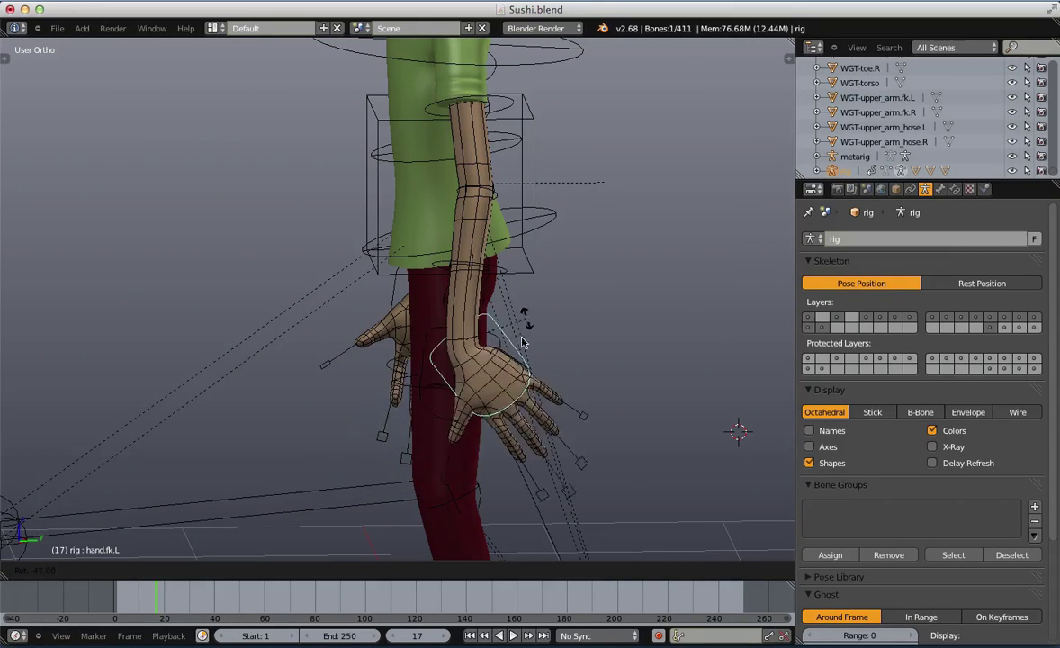
right_click(520, 351)
key("r")
right_click(506, 407)
Try curling the left index finger, and all four left fingers together, by scaling their controls
scroll(450, 396, "up", 4)
middle_click_drag(422, 530, 506, 415, "shift")
right_click(672, 425)
scroll(672, 435, "down", 3)
key("s")
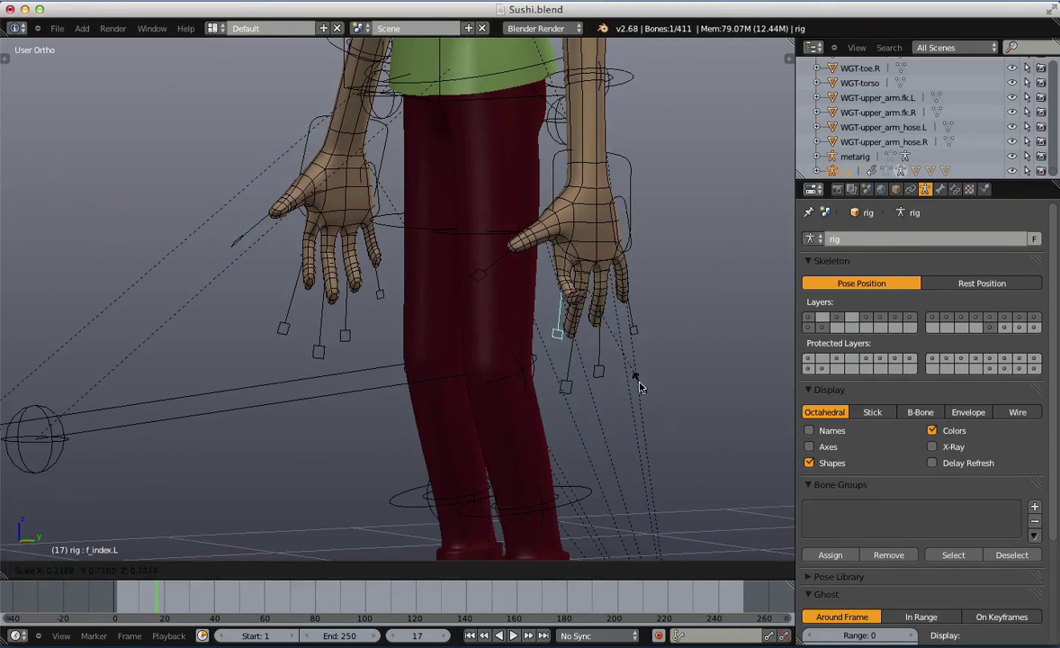
right_click(710, 490)
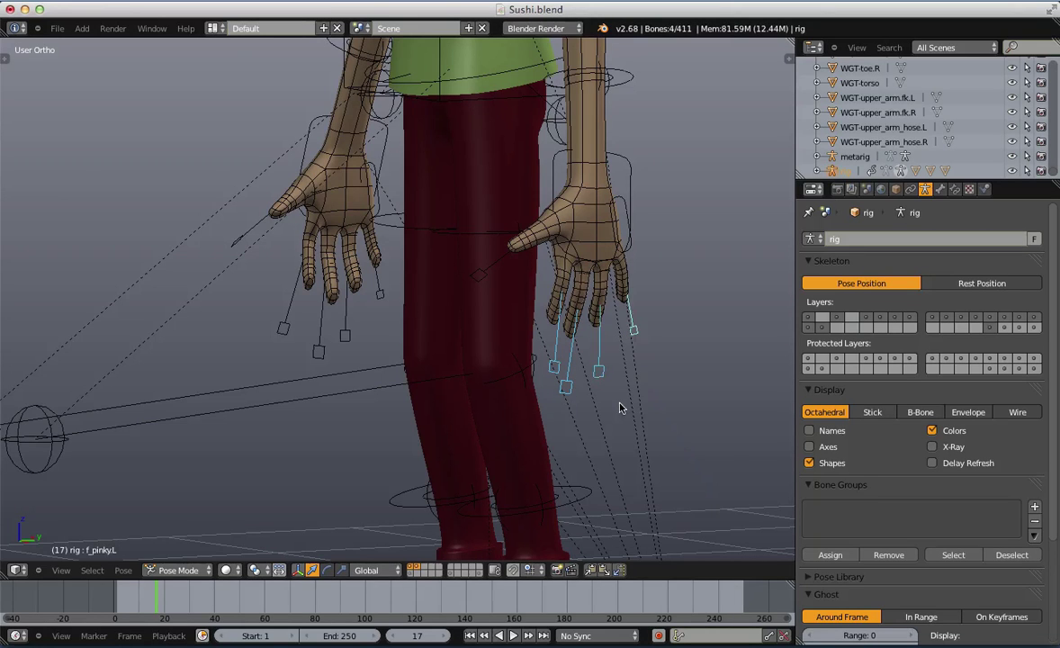
key("KP_3")
key("KP_1")
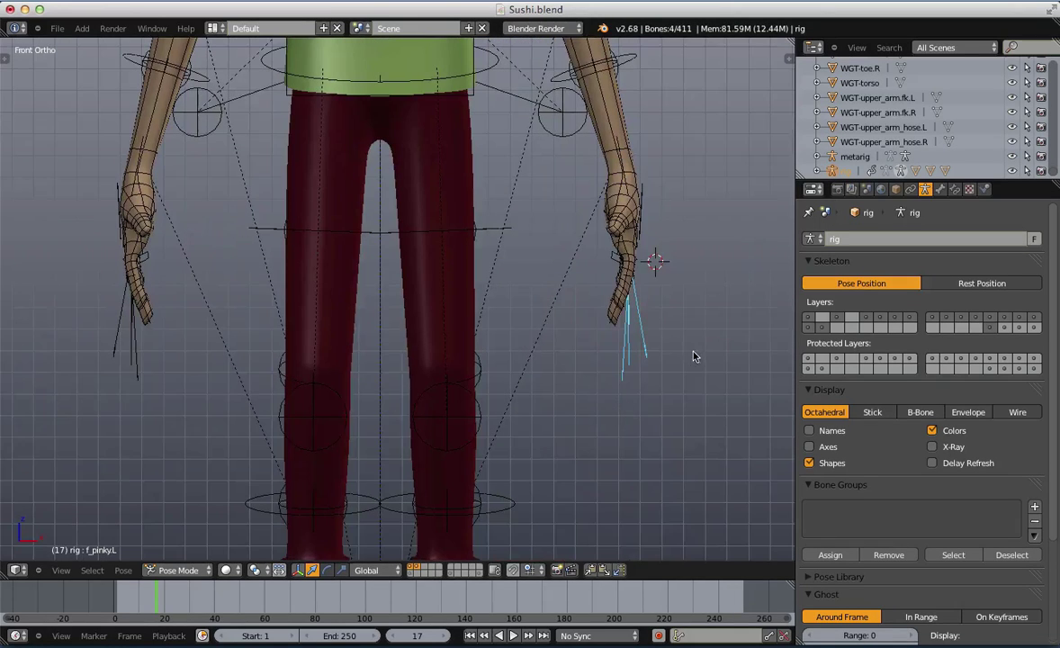
right_click(669, 403)
Try scaling the left thumb control to test its curl, cancel it and clear the selection
middle_click_drag(669, 407, 549, 306)
right_click(551, 306)
key("s")
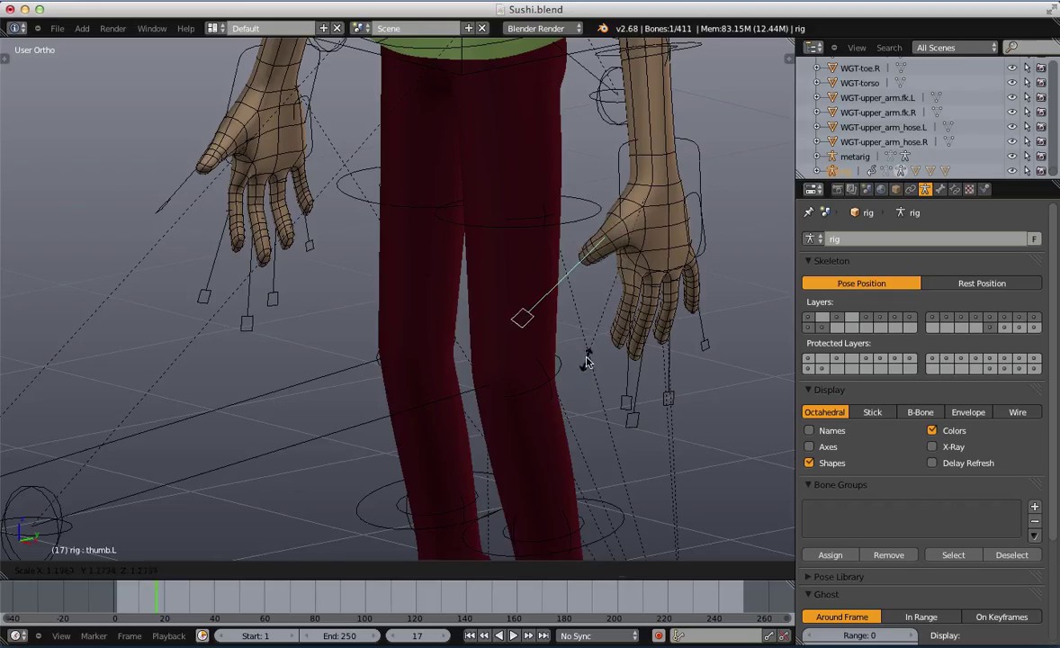
right_click(586, 360)
middle_click_drag(585, 361, 698, 267)
scroll(595, 262, "down", 4)
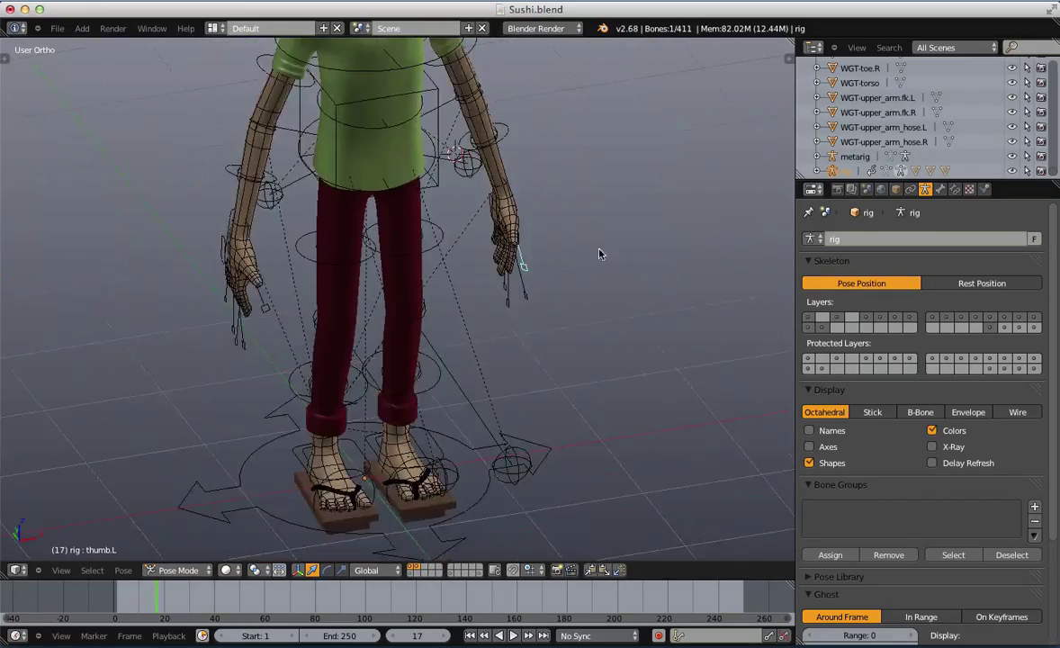
key("a")
Try rotating the chest control from a closer view of the torso and cancel it
scroll(602, 253, "up", 1)
middle_click_drag(590, 166, 436, 204, "shift")
middle_click_drag(436, 153, 442, 222, "shift")
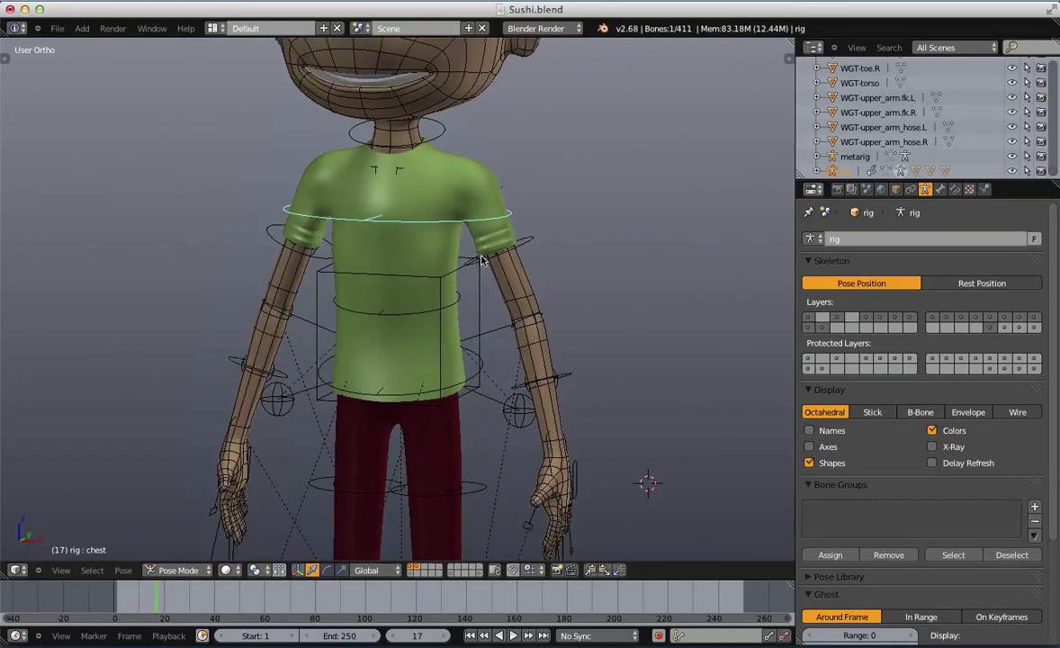
key("r")
right_click(477, 238)
Rotate the left shoulder control upward and raise the left upper arm FK control outward to test the sleeve
key("z")
right_click(391, 169)
key("z")
middle_click_drag(397, 276, 486, 279)
key("r")
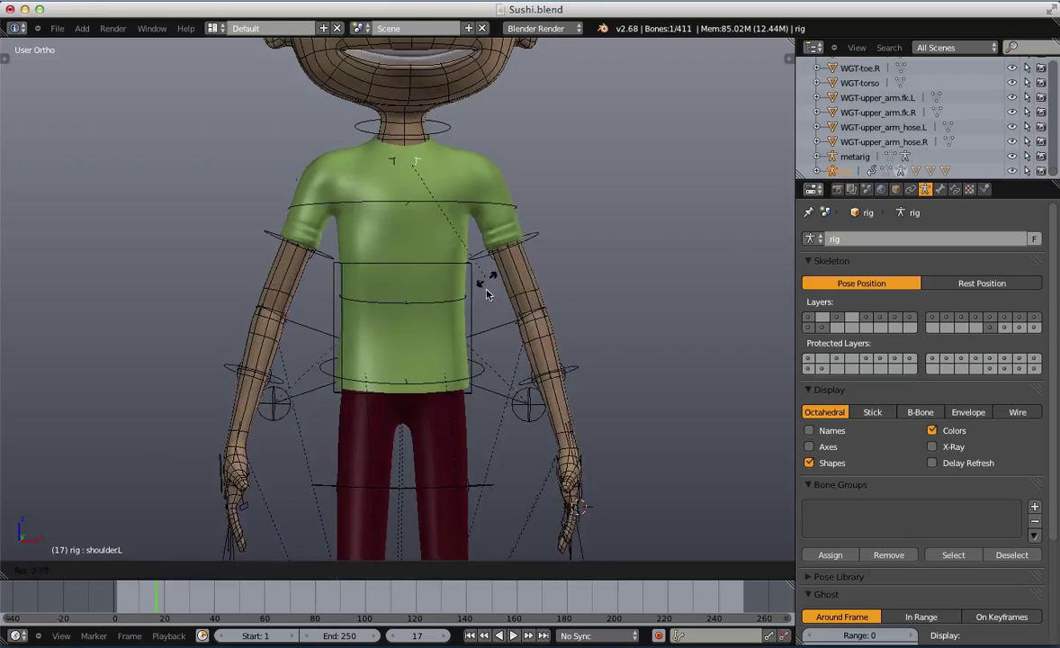
left_click(519, 239)
key("r")
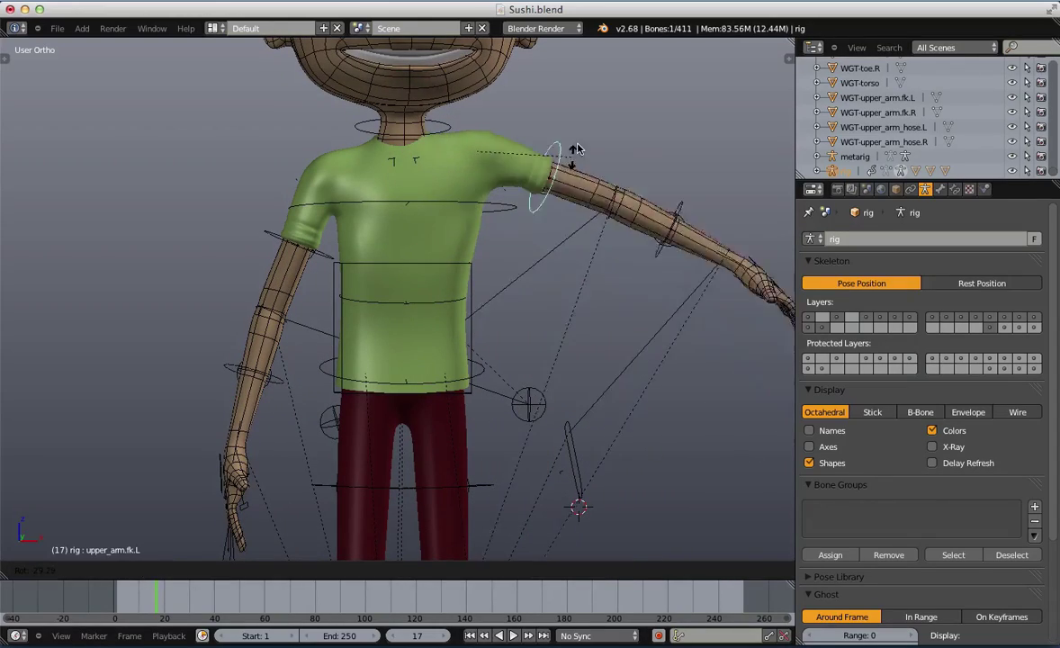
left_click(572, 153)
Clear the rotation of all bones to undo the raised arm pose, and deselect them
scroll(514, 239, "down", 6)
middle_click_drag(514, 240, 488, 278)
scroll(488, 278, "up", 4)
key("a")
key("a")
key("alt+r")
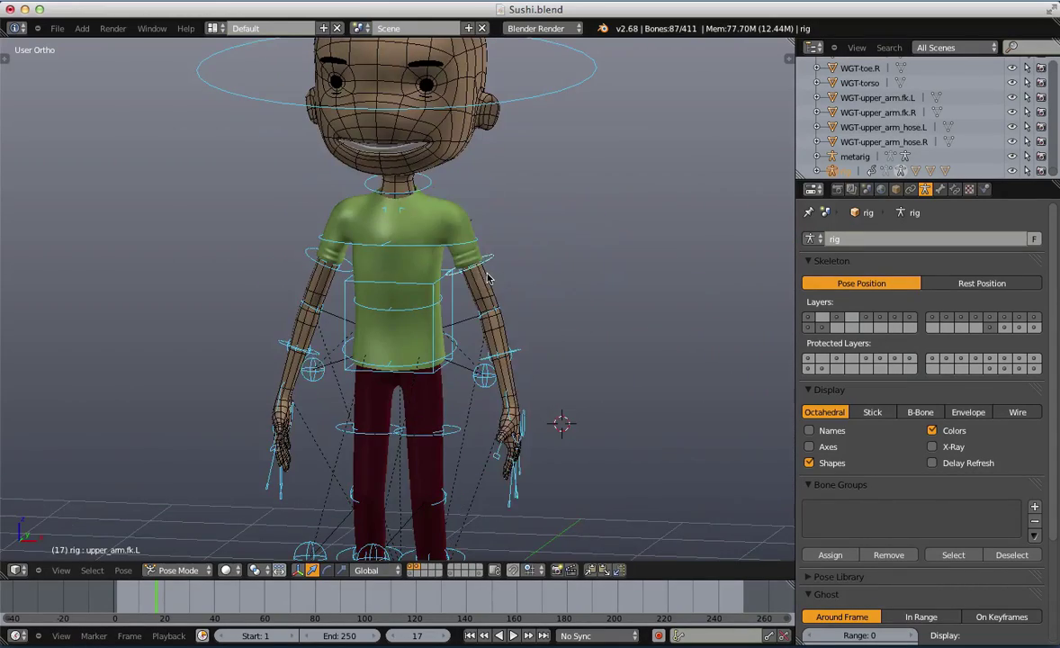
scroll(495, 306, "down", 3)
key("a")
Test the head control with a free trackball rotation in the front view
key("KP_1")
scroll(423, 185, "up", 1)
scroll(419, 181, "up", 2)
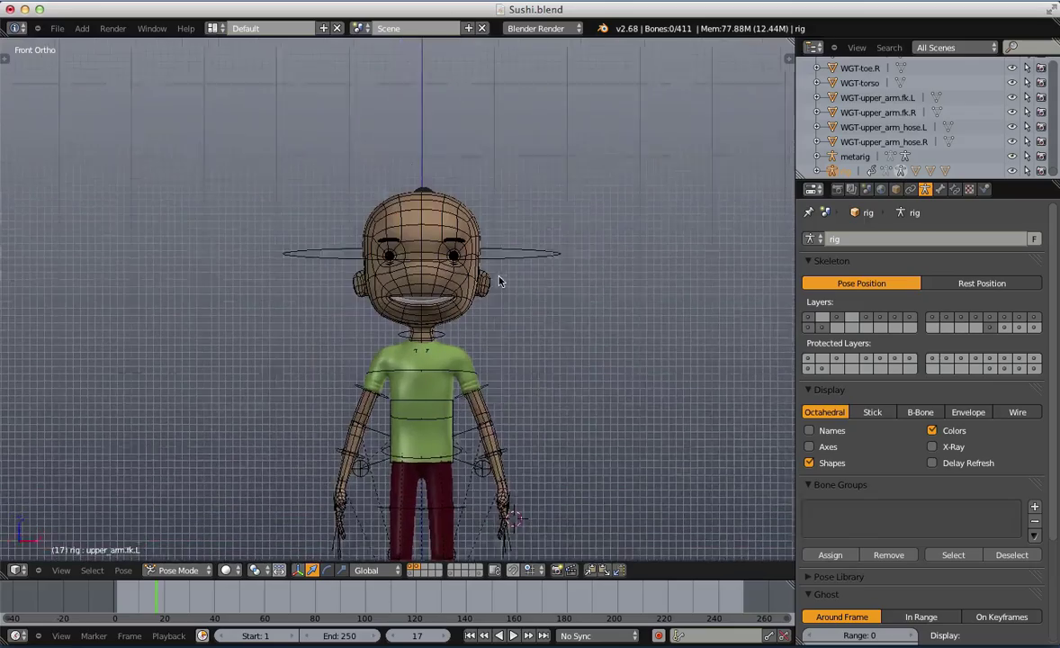
right_click(516, 270)
key("r")
key("r")
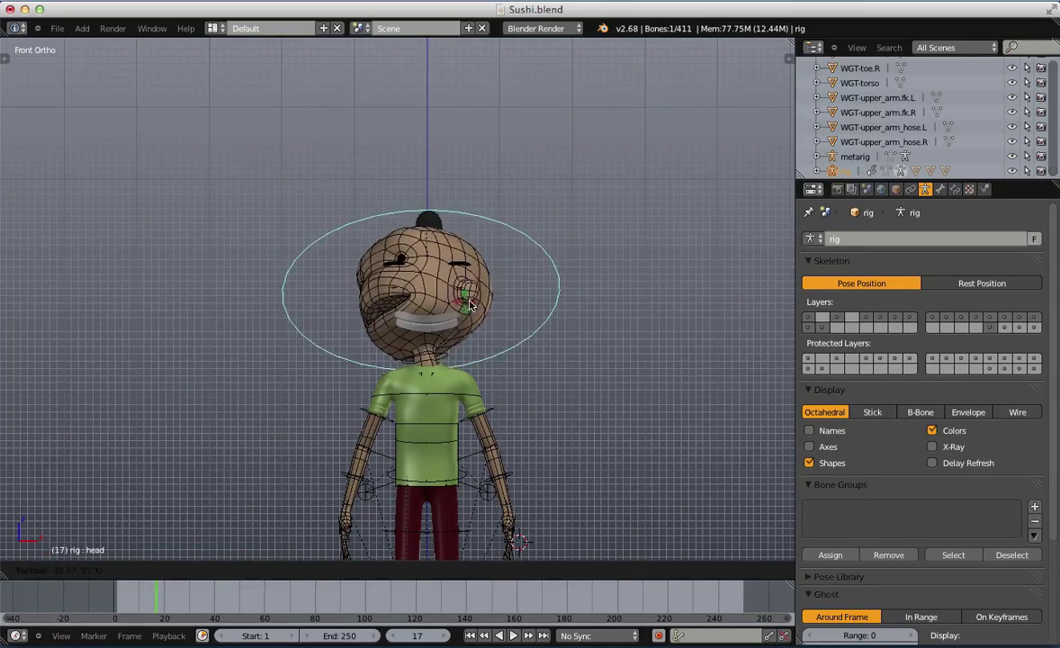
left_click(423, 241)
Select the upper teeth in Object Mode and try adding the lower teeth in wireframe view
scroll(421, 238, "up", 7)
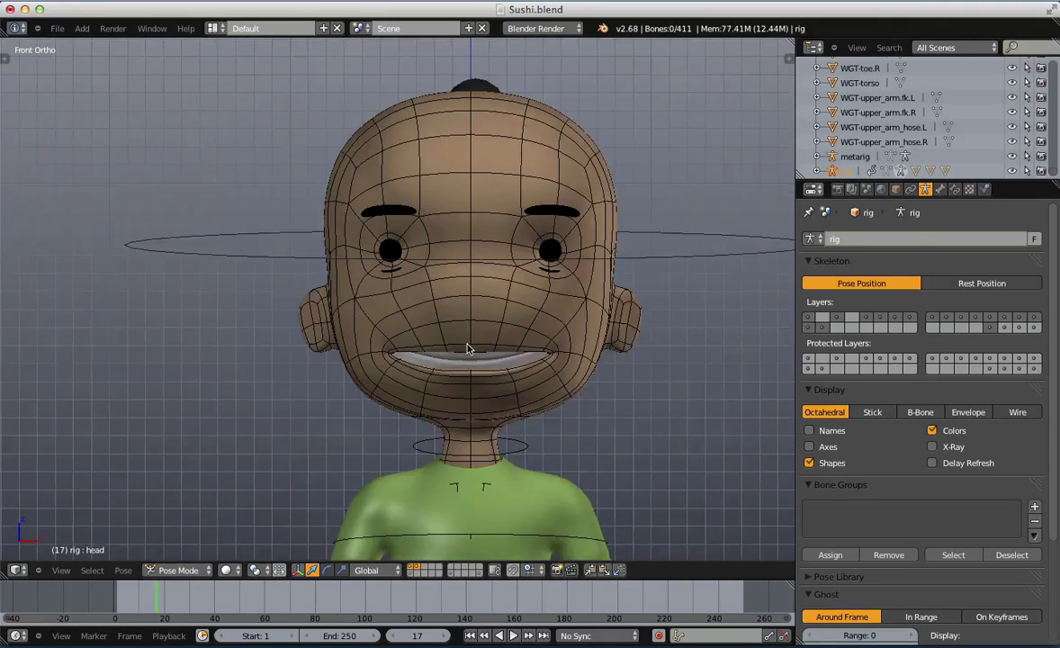
key("z")
key("z")
right_click(479, 376)
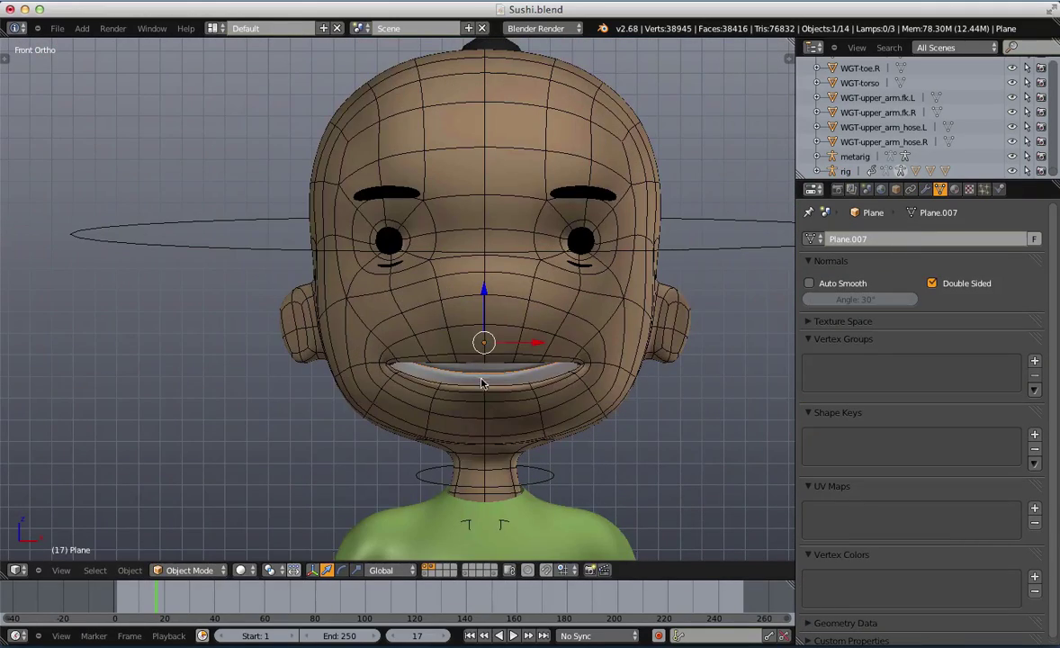
key("z")
key("g")
right_click(519, 364)
right_click(471, 383, "shift")
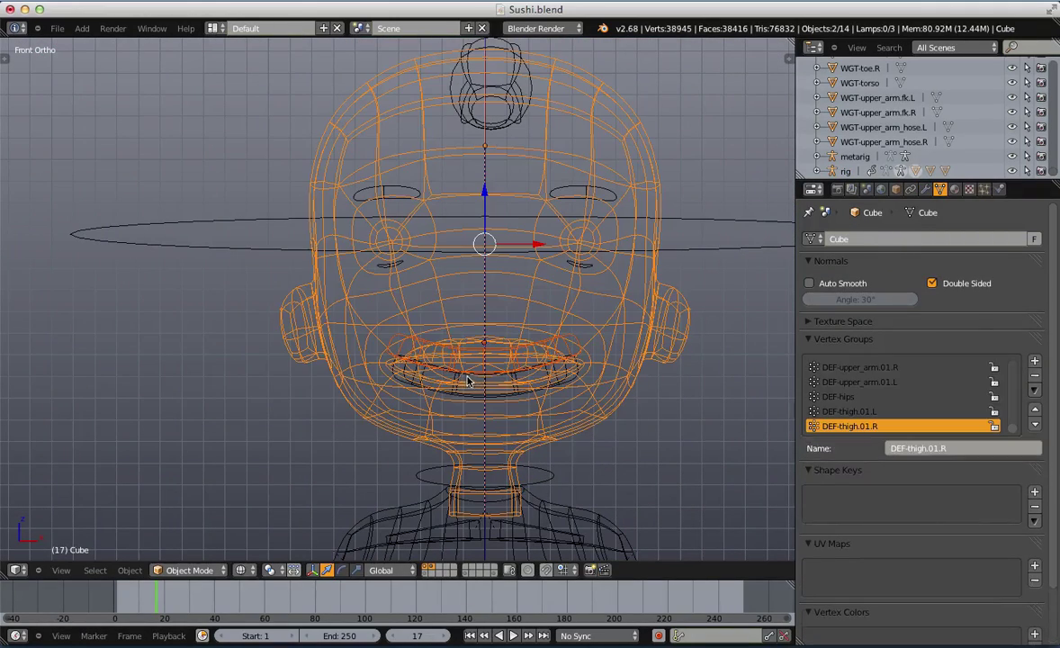
Clear the selection and box-select the upper and lower teeth
right_click(467, 377)
key("a")
key("b")
left_click_drag(420, 334, 470, 428)
key("b")
middle_click_drag(288, 388, 364, 423)
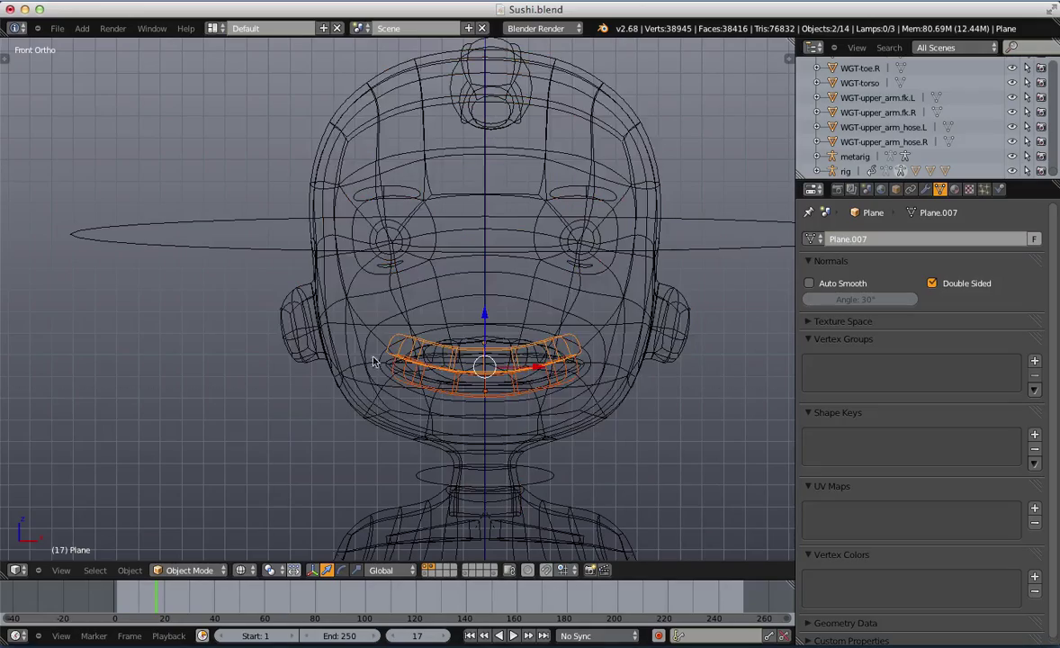
Try extending the teeth selection to the eyebrows and hair bun while leaving out the head mesh
right_click(447, 277, "shift")
left_click_drag(428, 128, 576, 79)
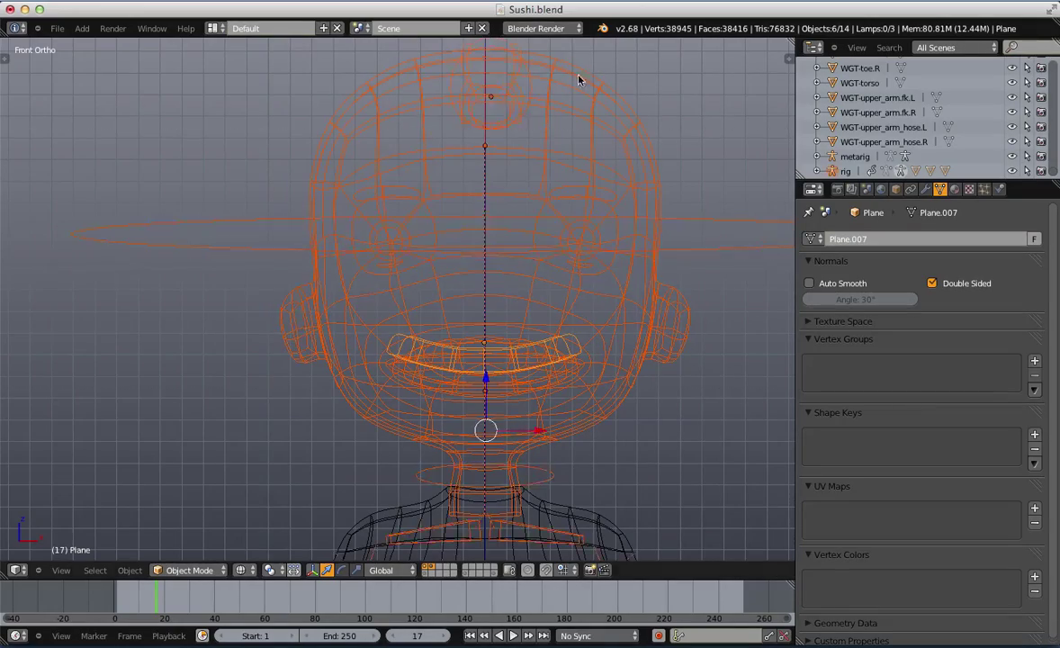
scroll(577, 83, "down", 2)
key("b")
middle_click_drag(556, 184, 590, 162)
scroll(587, 166, "down", 3)
middle_click_drag(537, 332, 542, 313, "shift")
scroll(531, 270, "up", 2)
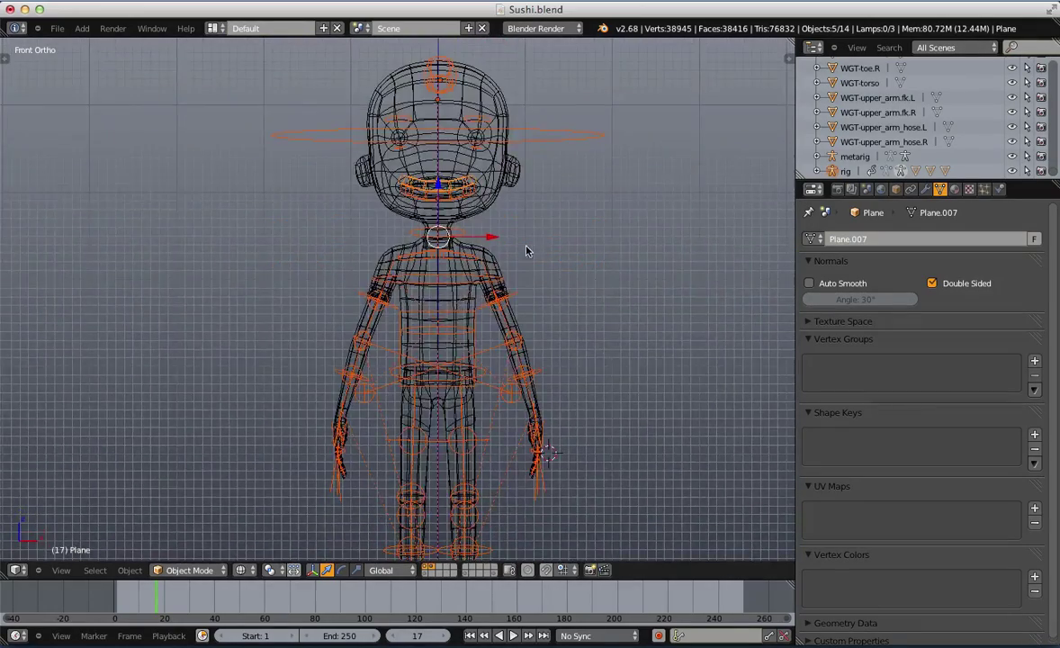
Deselect all objects and select the rig's head control
key("z")
scroll(540, 252, "up", 3)
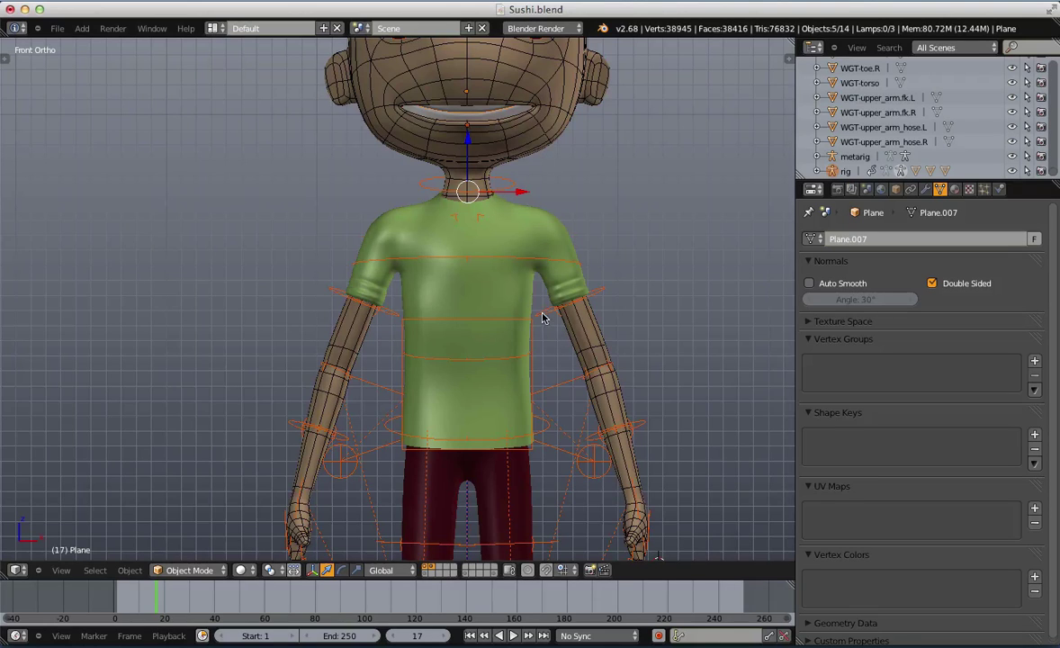
middle_click_drag(570, 243, 552, 346, "shift")
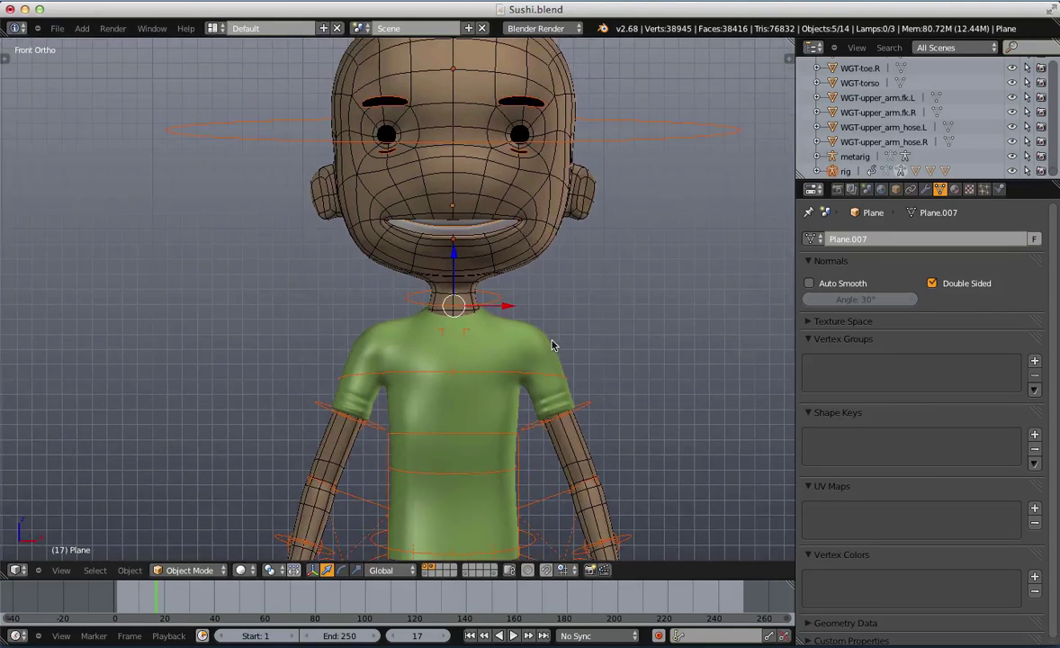
key("a")
right_click(621, 147)
middle_click_drag(465, 140, 465, 171, "shift")
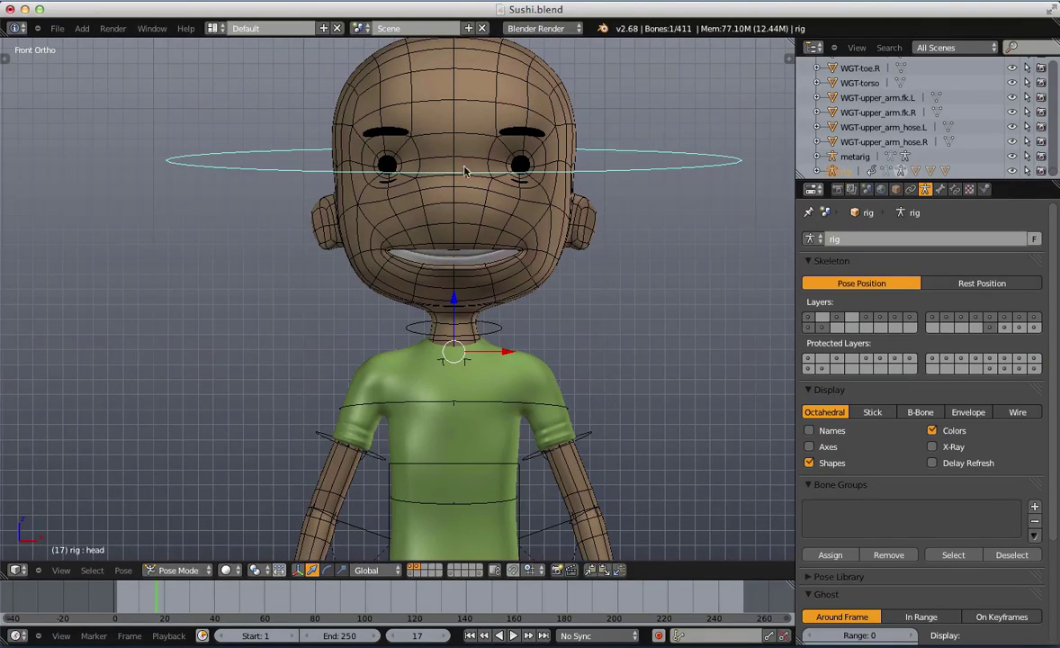
key("z")
key("a")
scroll(529, 212, "down", 4)
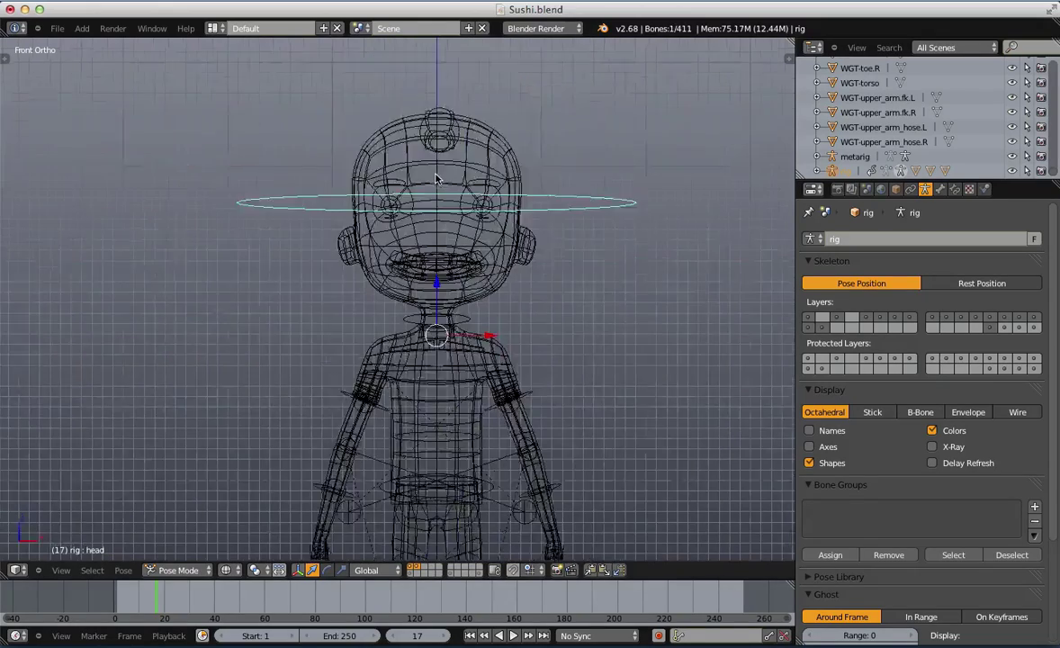
Return to Object Mode, try box-selecting the parts around the head, and clear the selection
key("ctrl+Tab")
key("a")
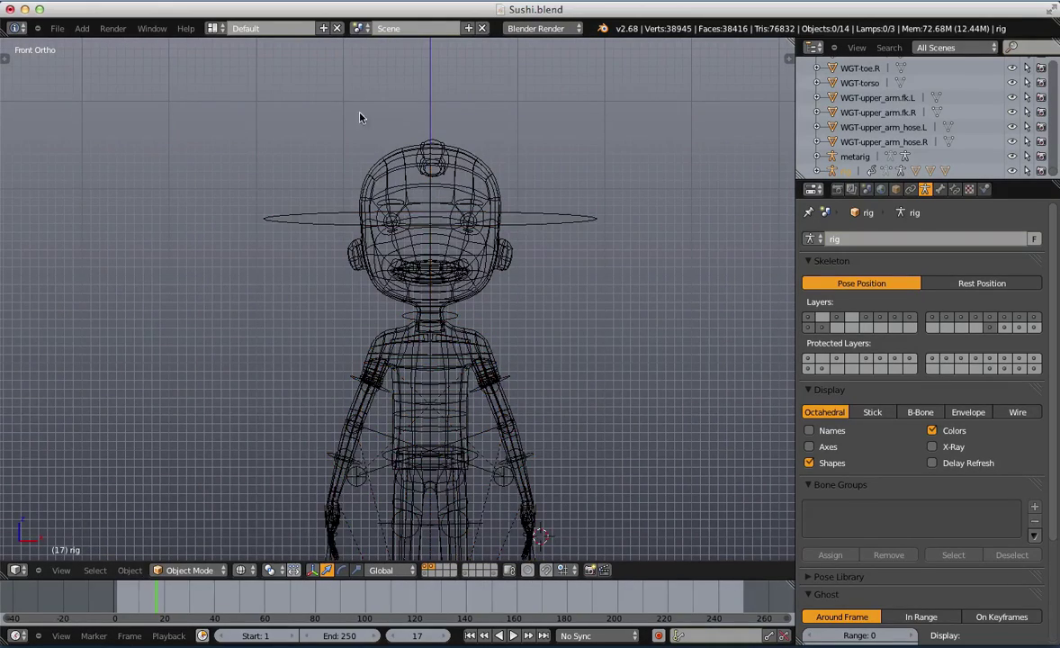
key("b")
left_click_drag(358, 112, 485, 263)
scroll(540, 225, "up", 2)
key("z")
right_click(501, 281)
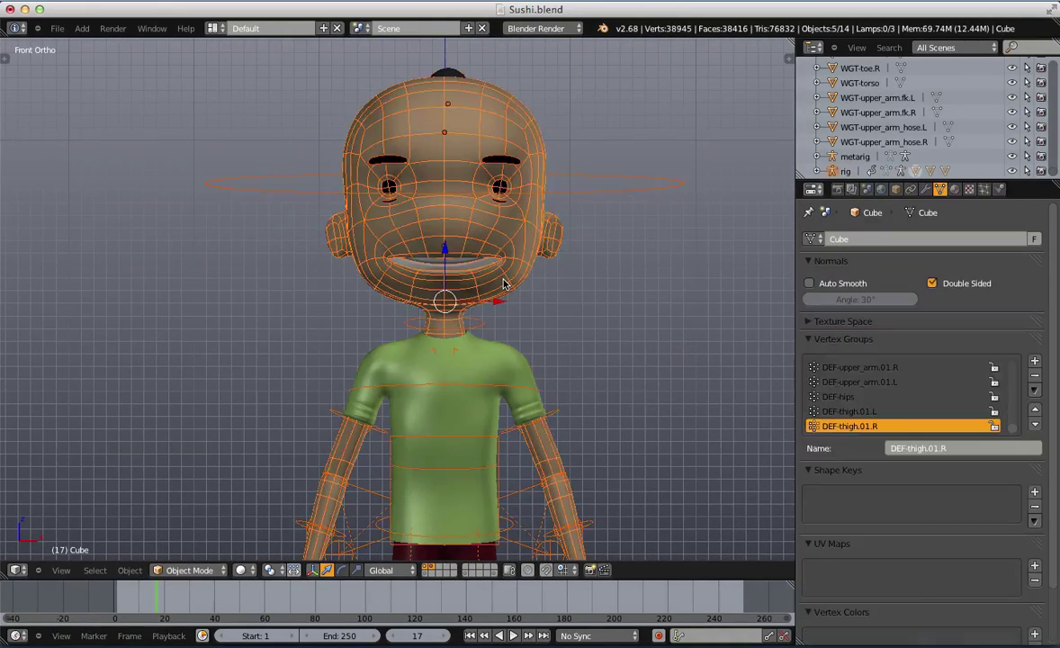
key("a")
key("z")
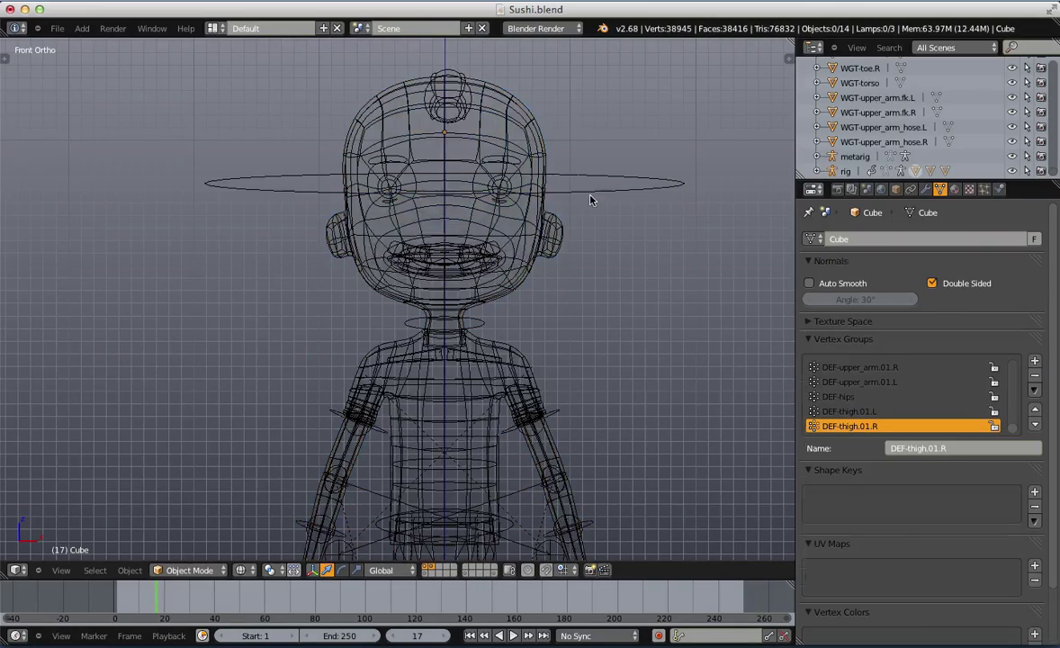
Select the rig and add the upper teeth to the selection in Object Mode
right_click(542, 178)
key("ctrl+Tab")
scroll(408, 231, "up", 2)
key("z")
key("z")
scroll(446, 119, "up", 3)
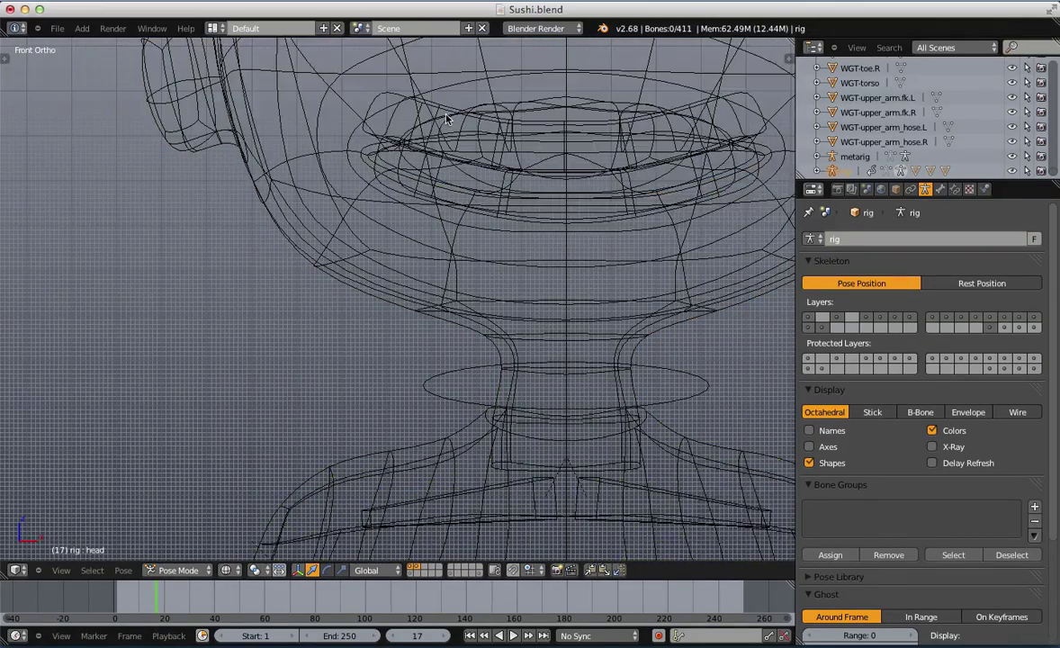
key("ctrl+Tab")
right_click(381, 157, "shift")
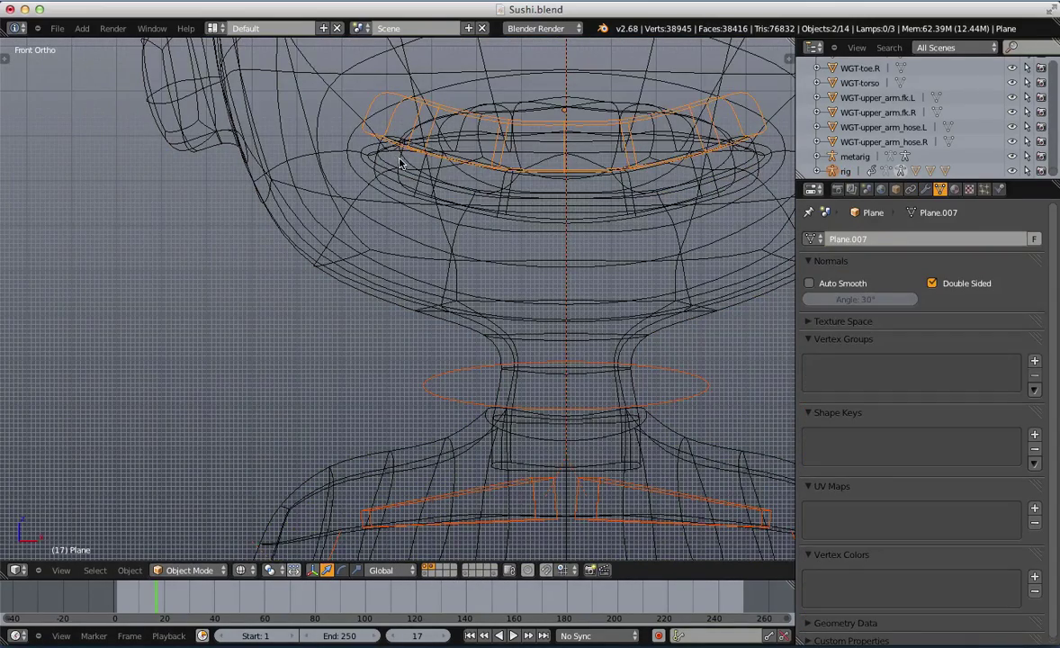
key("ctrl+z")
right_click(367, 97, "shift")
key("z")
scroll(368, 101, "down", 5)
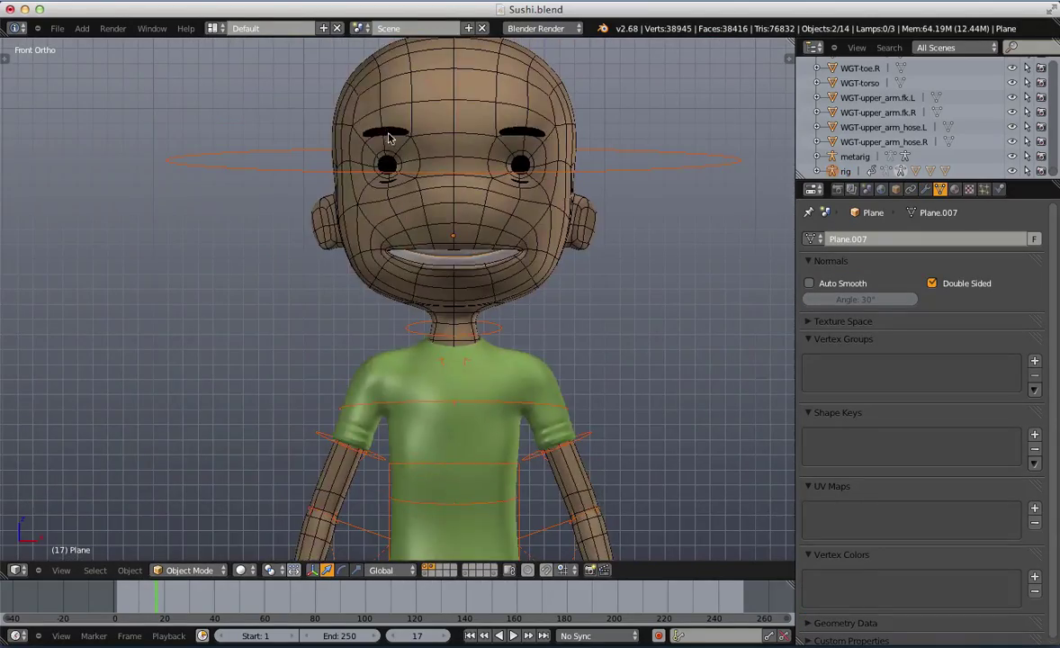
Add the lower teeth and the eyebrow and under-eye line object to the selection in wireframe view
key("z")
scroll(438, 252, "up", 10)
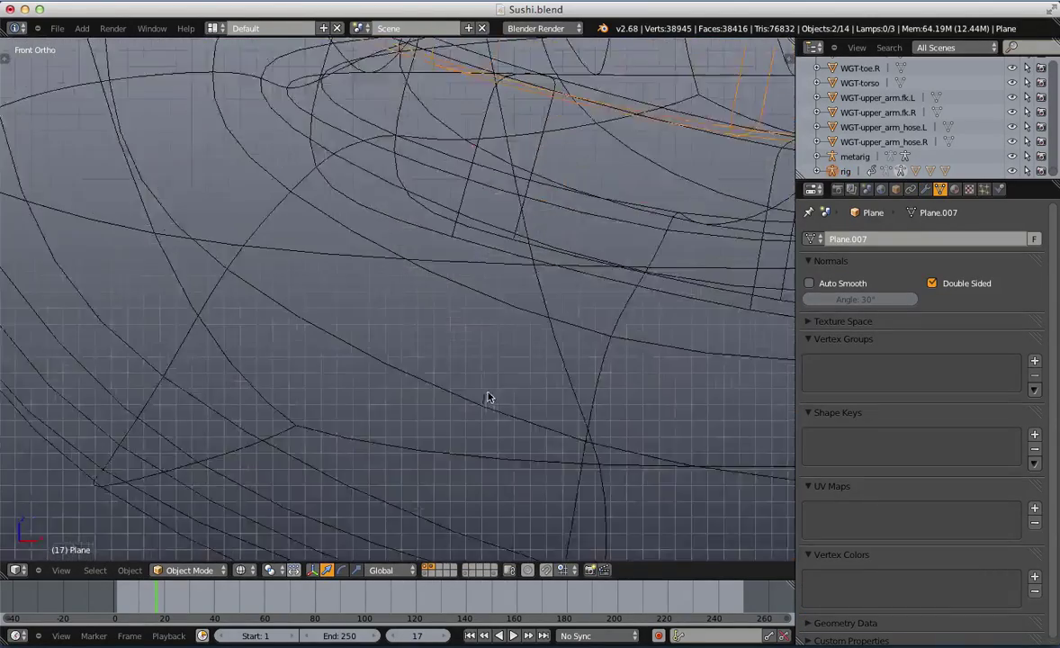
right_click(401, 79, "shift")
scroll(401, 80, "down", 6)
middle_click_drag(459, 232, 401, 463, "shift")
scroll(387, 206, "down", 1)
scroll(360, 194, "up", 3)
right_click(292, 164, "shift")
key("KP_Decimal")
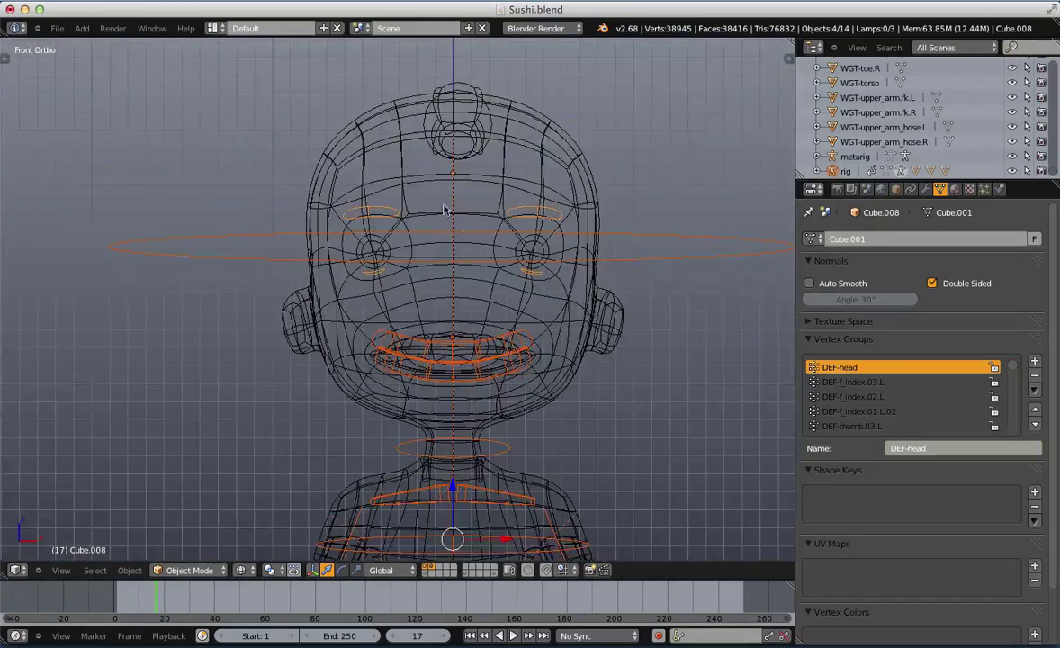
Add the hair bun at the back of the head to the selection
scroll(437, 289, "up", 4)
scroll(438, 289, "up", 1)
middle_click_drag(335, 132, 324, 232, "shift")
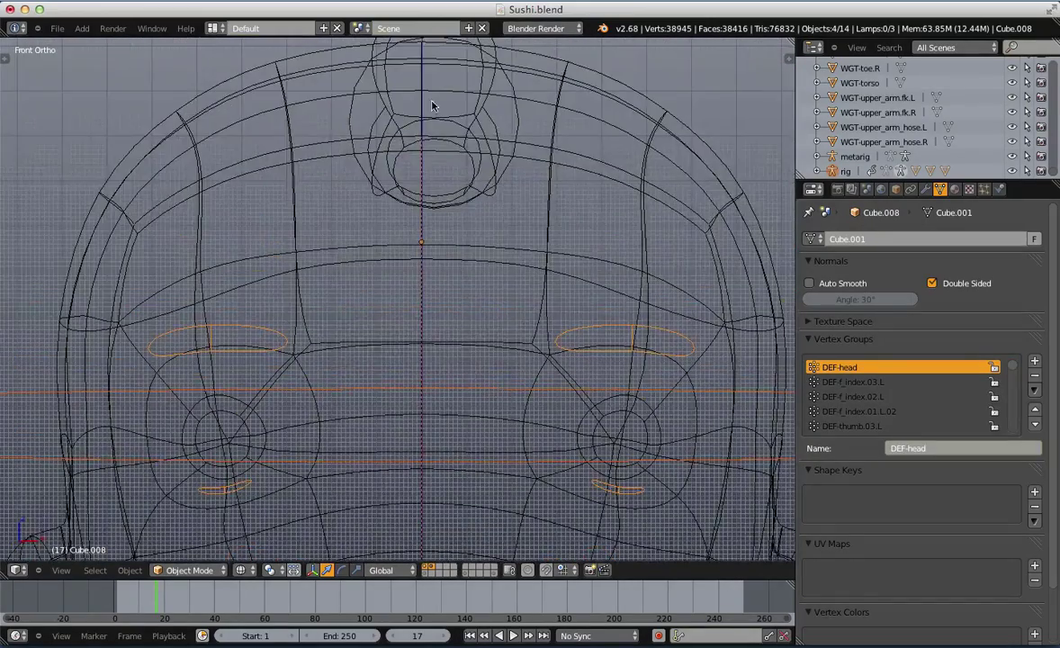
scroll(433, 106, "down", 2)
middle_click_drag(630, 141, 506, 185)
right_click(612, 149, "shift")
scroll(567, 203, "down", 5)
key("z")
scroll(518, 339, "up", 2)
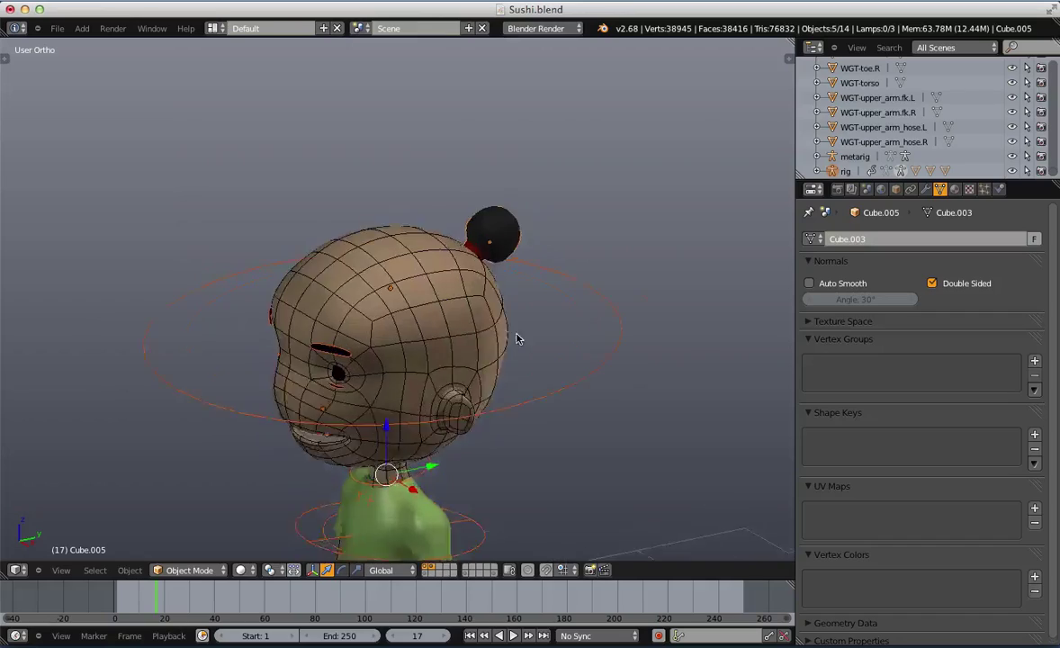
Make the rig's head control the active bone while keeping the teeth, eyebrows and hair bun selected
key("z")
middle_click_drag(542, 424, 553, 315, "shift")
right_click(556, 315, "shift")
scroll(554, 317, "down", 1)
middle_click_drag(421, 402, 416, 346, "shift")
middle_click_drag(417, 346, 473, 336)
key("z")
key("z")
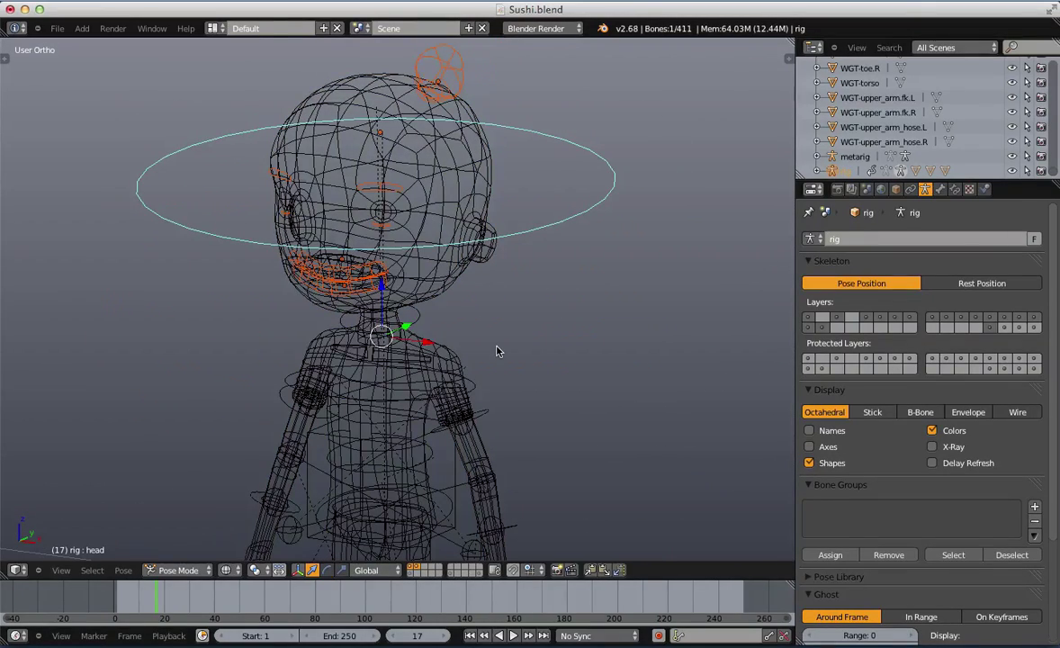
Parent the selected teeth, eyebrows and hair bun to the head control using the Bone option
key("ctrl+p")
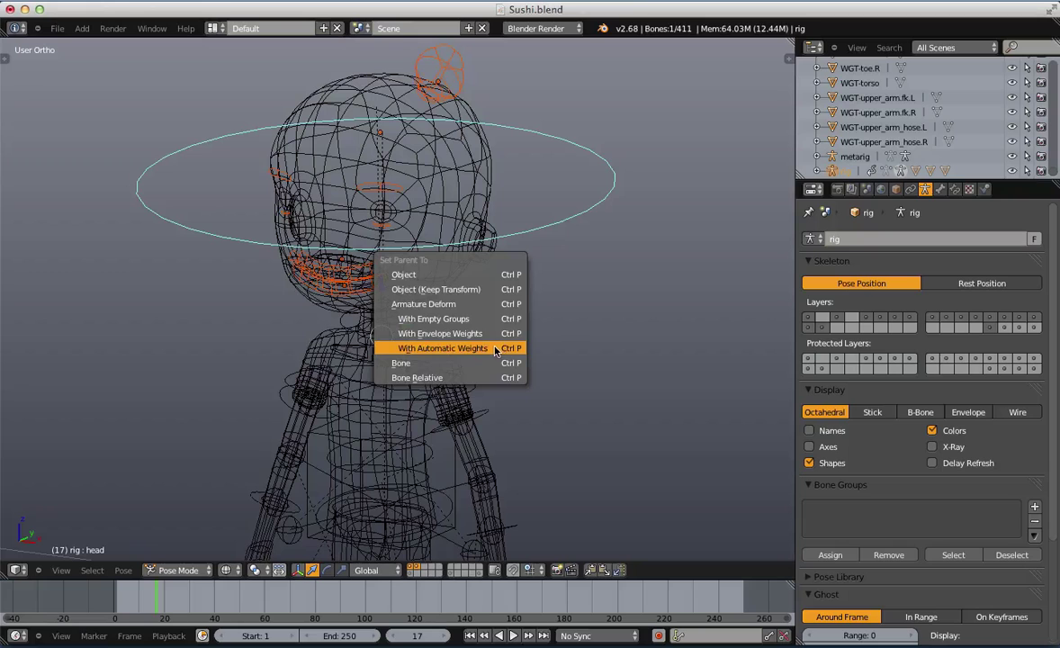
left_click(501, 364)
key("z")
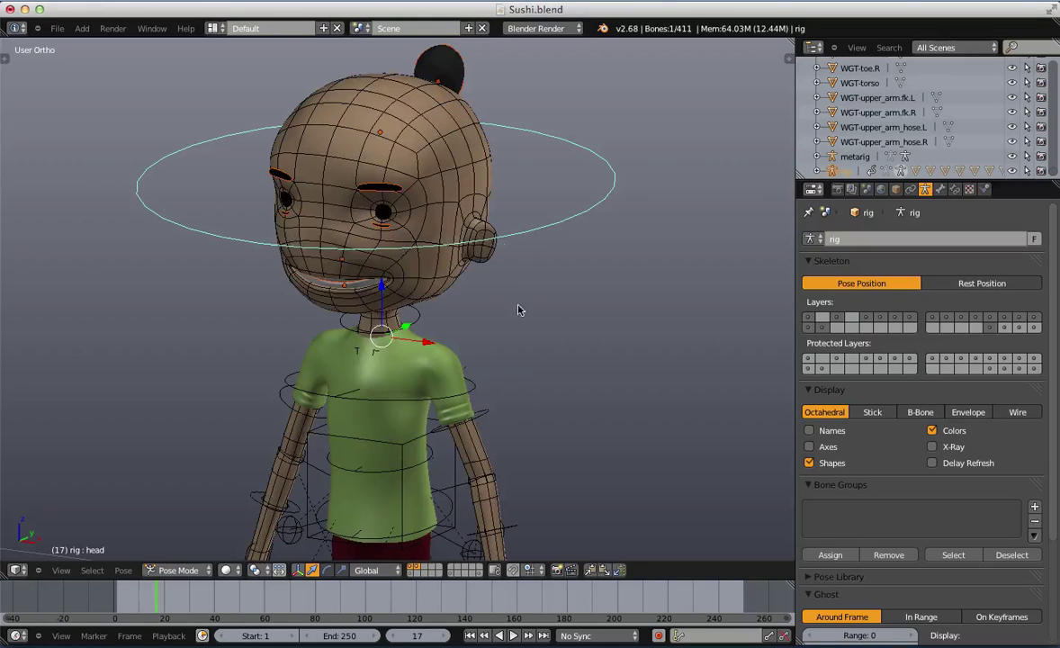
Test the parented facial parts with free trackball rotations of the head control, undoing the first rotation
key("r")
key("r")
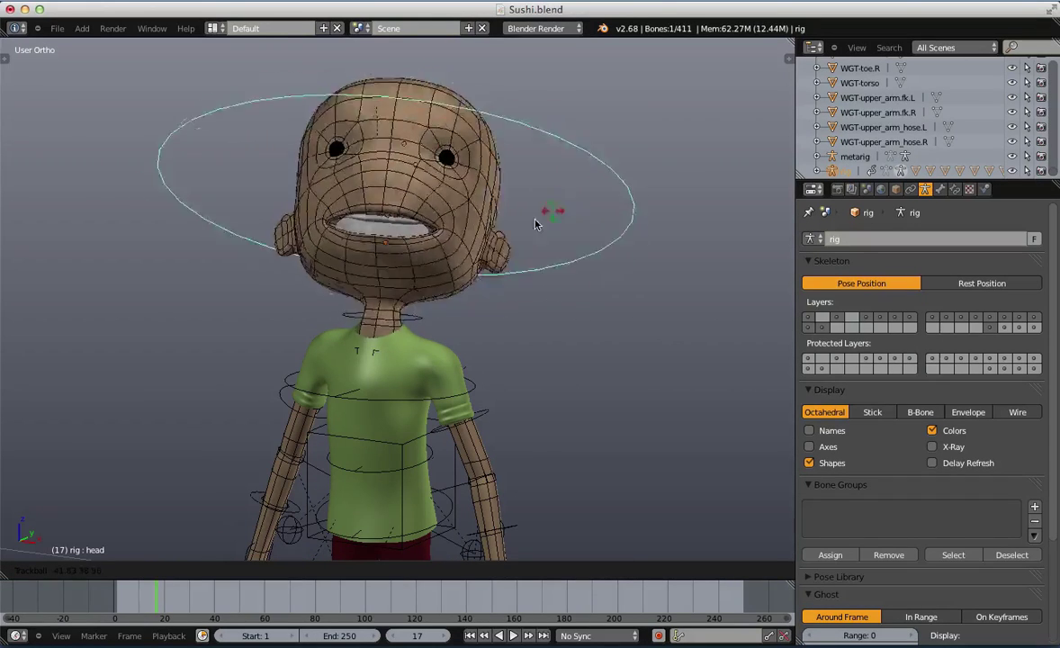
left_click(442, 268)
key("ctrl+z")
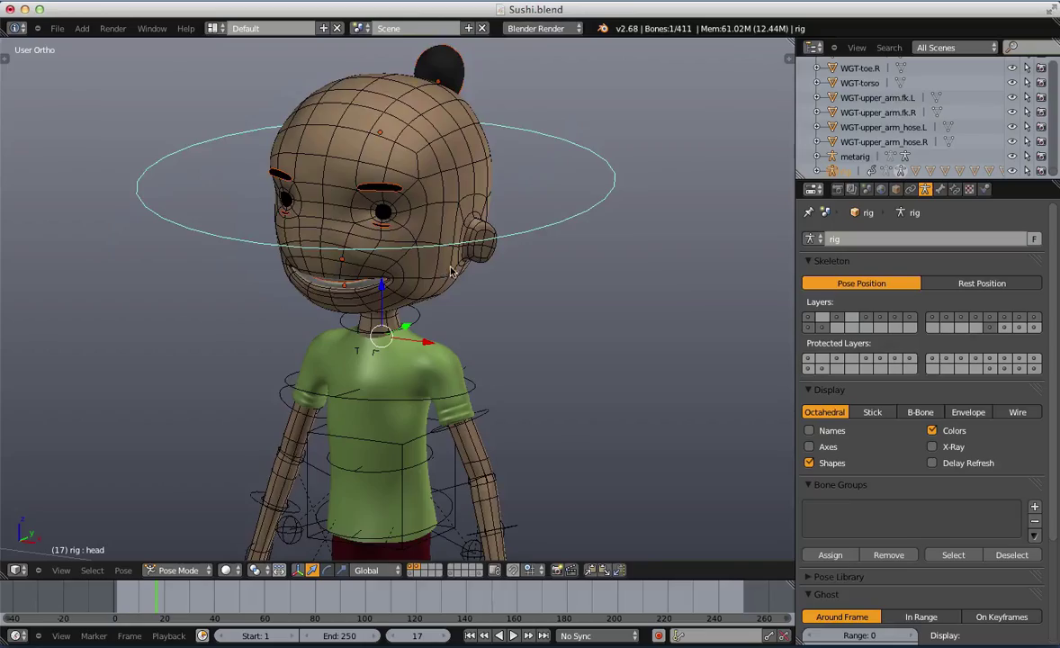
scroll(454, 273, "up", 3)
scroll(454, 273, "down", 2)
key("r")
key("r")
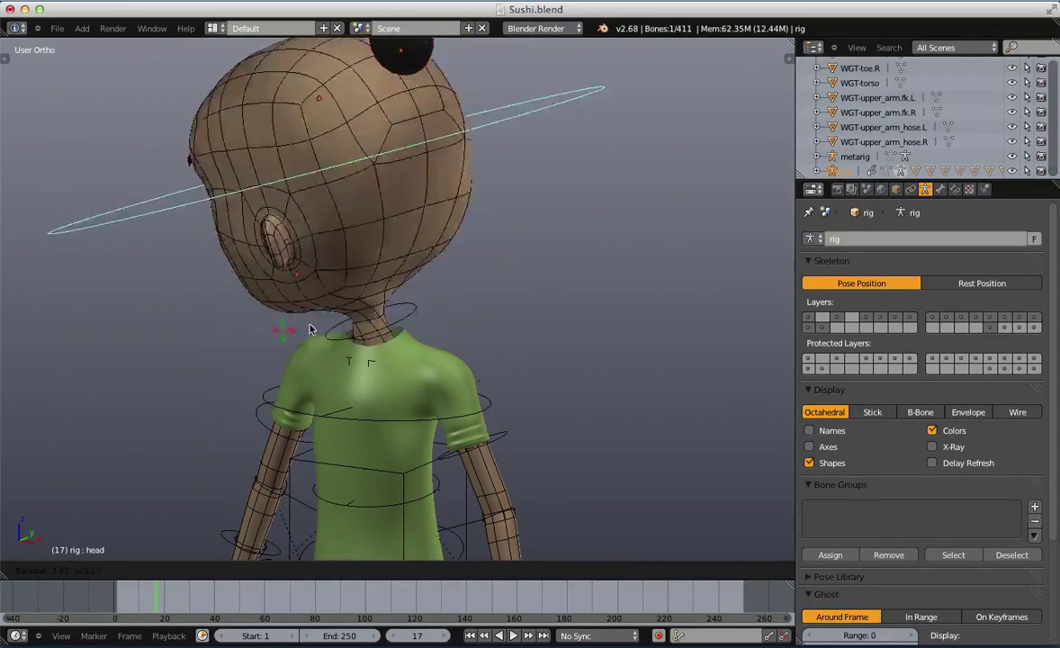
left_click(384, 297)
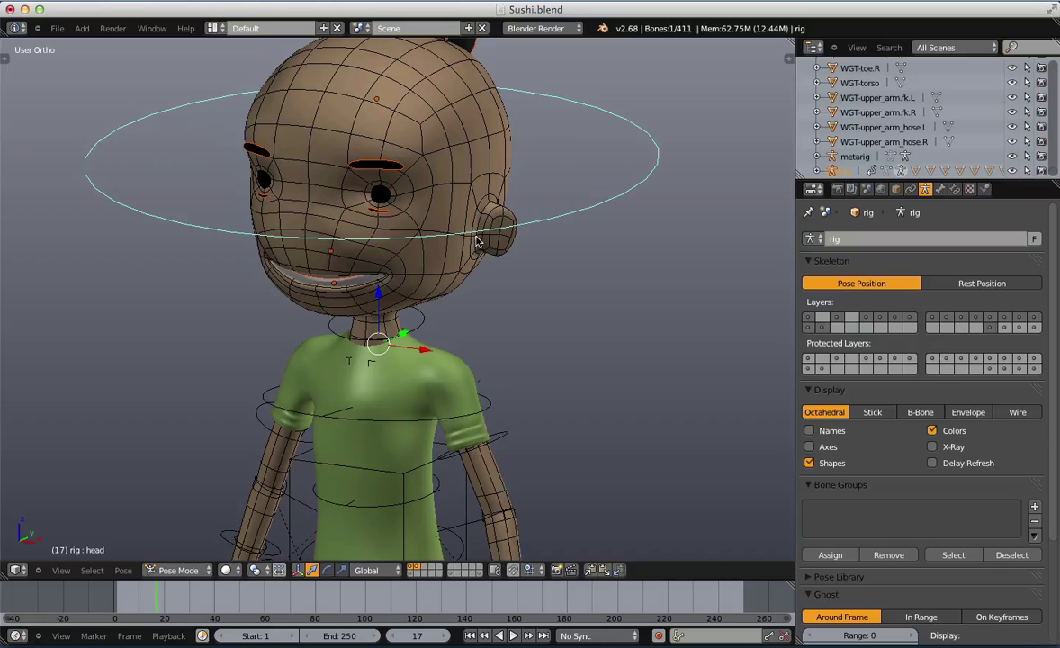
Undo the bone parenting of the facial parts and try stepping forward through the edit history
key("ctrl+z")
key("ctrl+z")
key("ctrl+z")
key("ctrl+z")
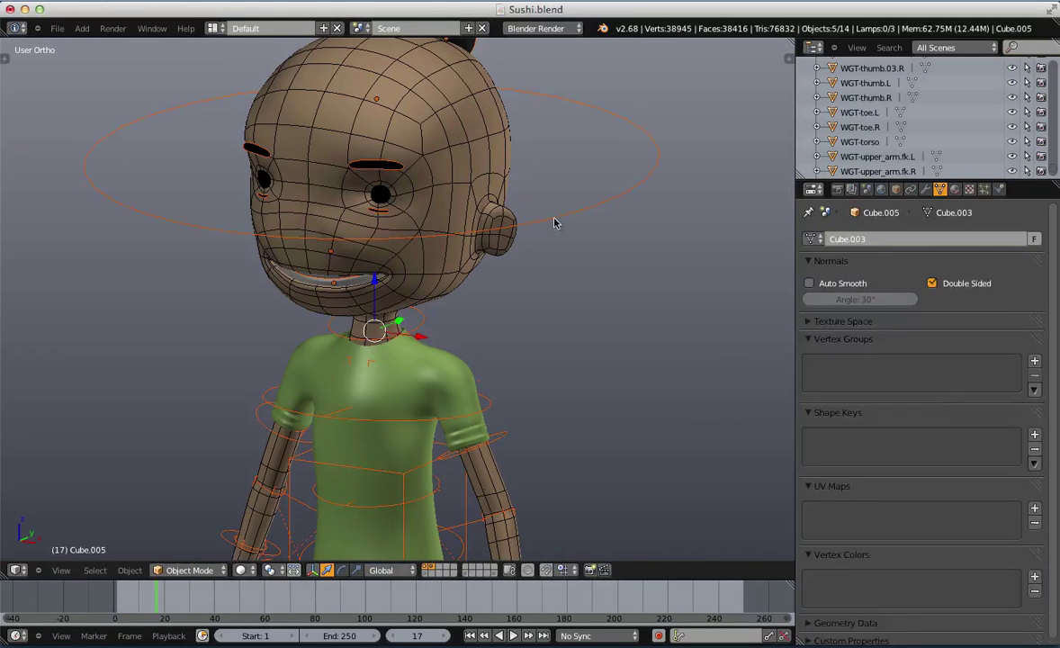
key("ctrl+shift+z")
key("ctrl+shift+z")
key("ctrl+shift+z")
key("ctrl+shift+z")
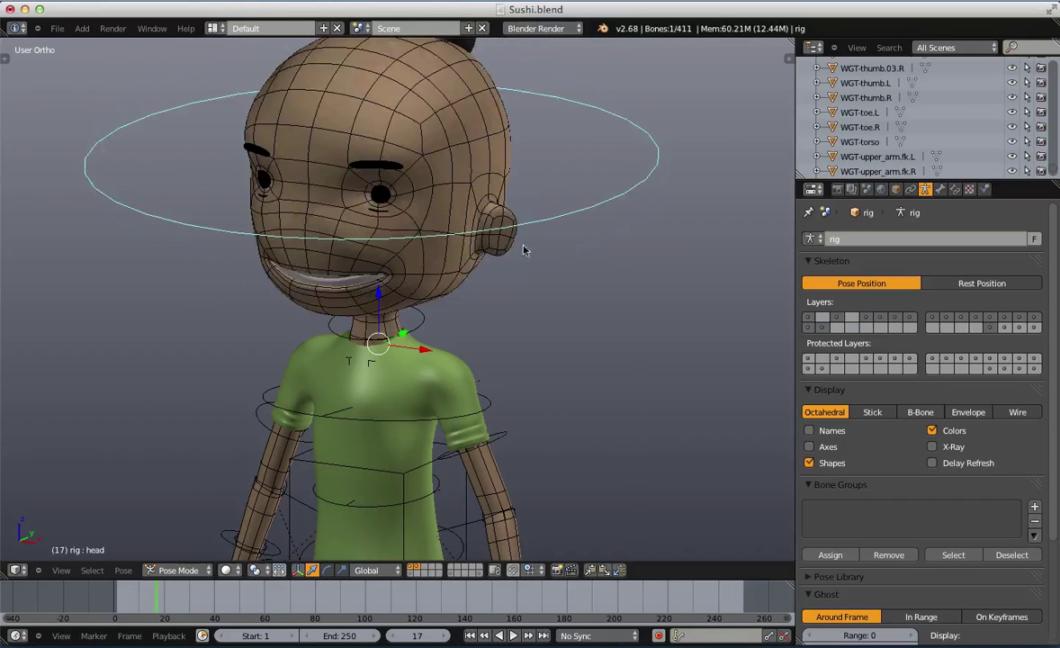
Select the eyebrow object together with the upper and lower teeth in the right-side wireframe view
key("KP_3")
key("z")
scroll(432, 297, "up", 4)
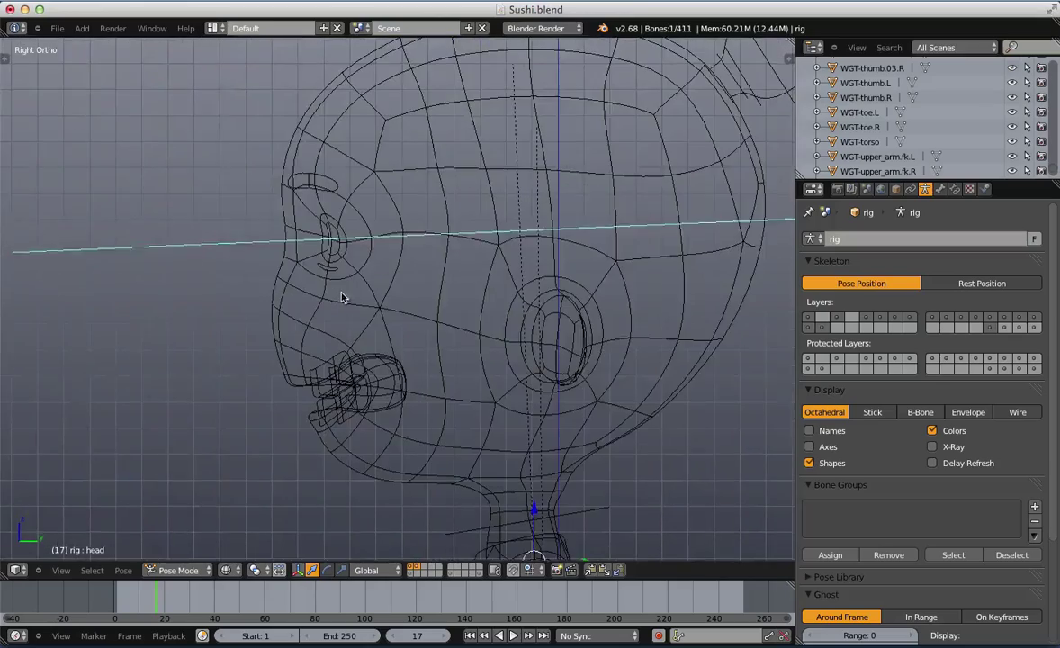
right_click(311, 178)
right_click(306, 180)
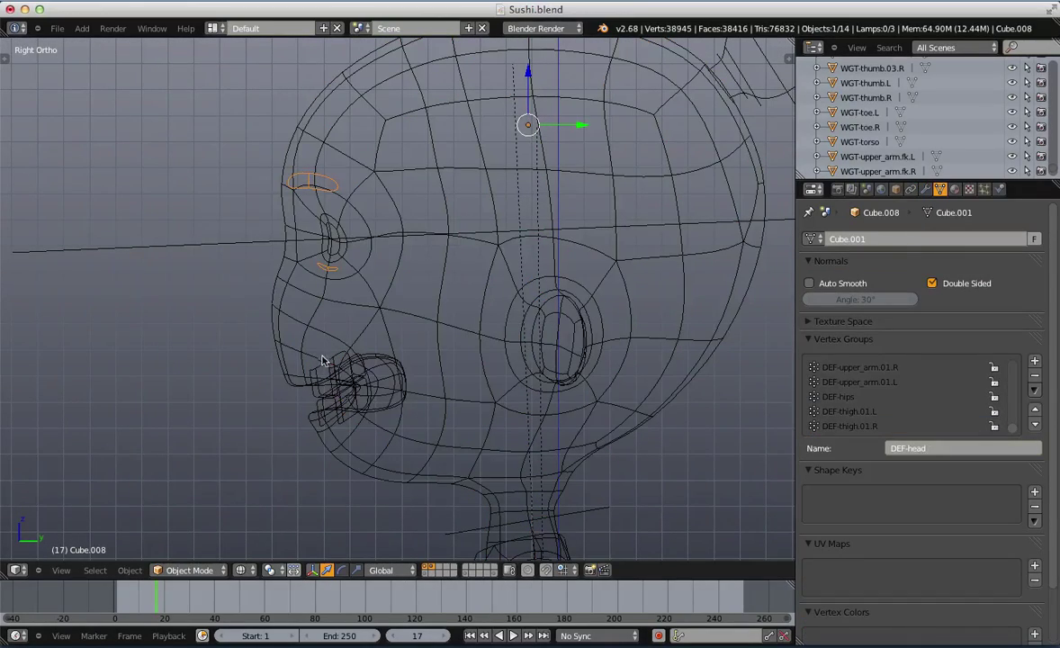
right_click(328, 387, "shift")
left_click(319, 406, "shift")
scroll(320, 407, "down", 5)
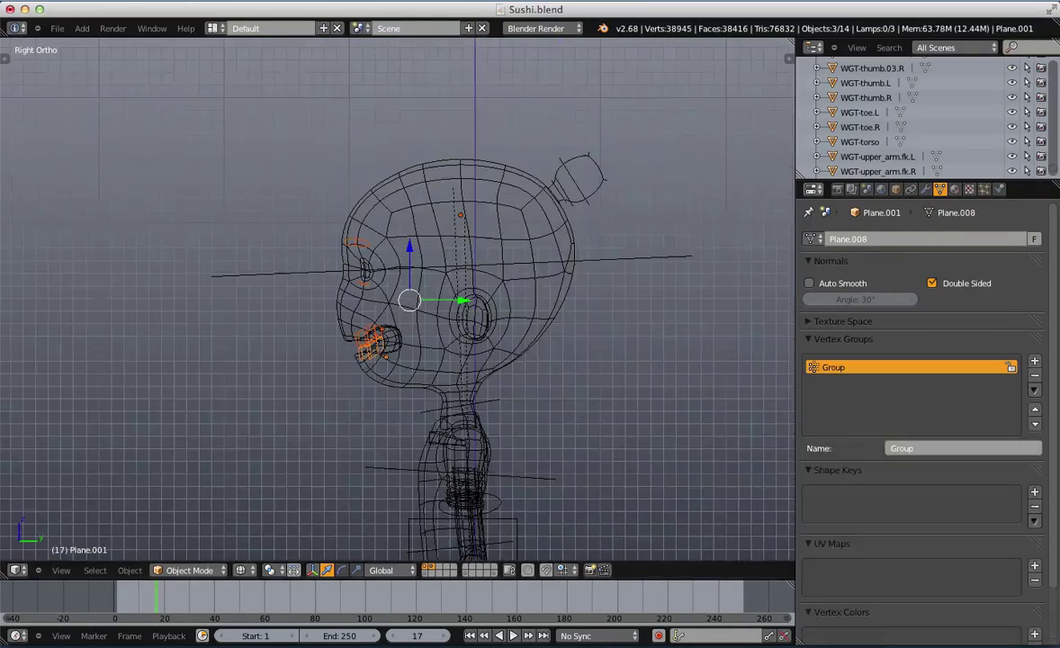
Add the hair bun to the selection and make the rig's head control active in Pose Mode
right_click(589, 193, "shift")
scroll(270, 391, "up", 2)
middle_click_drag(270, 391, 368, 401)
key("z")
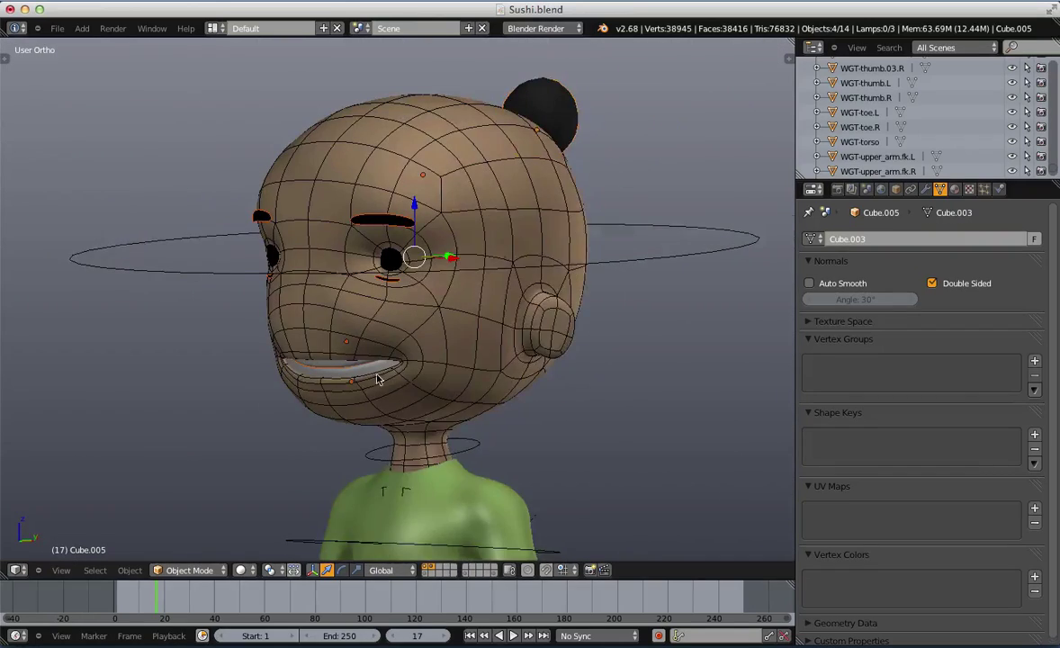
scroll(378, 376, "up", 1)
key("z")
scroll(396, 335, "down", 2)
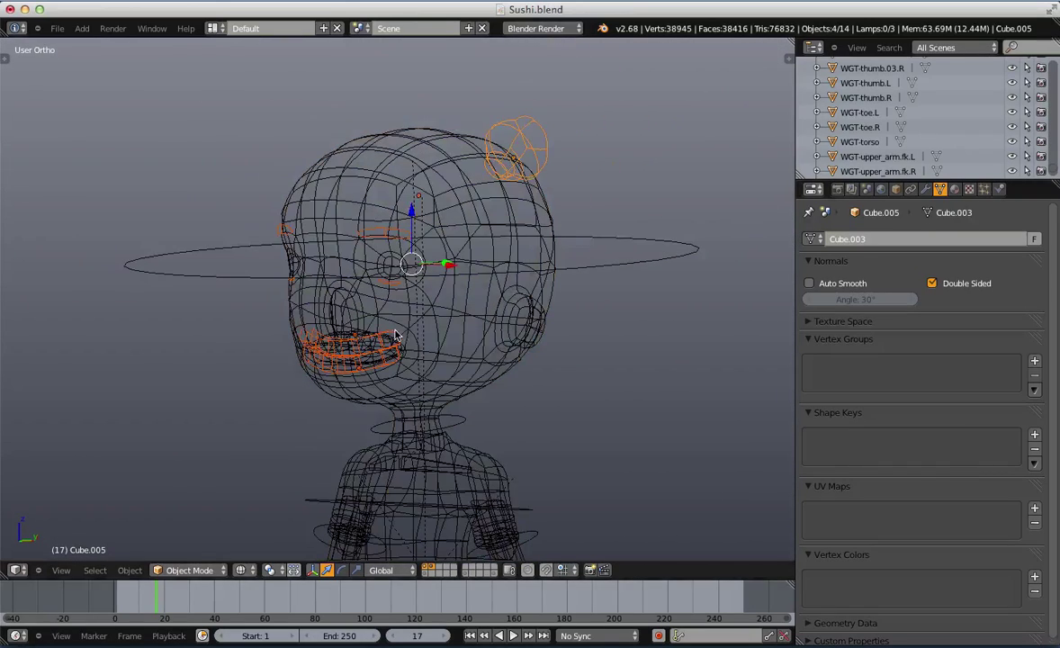
right_click(609, 265)
key("ctrl+Tab")
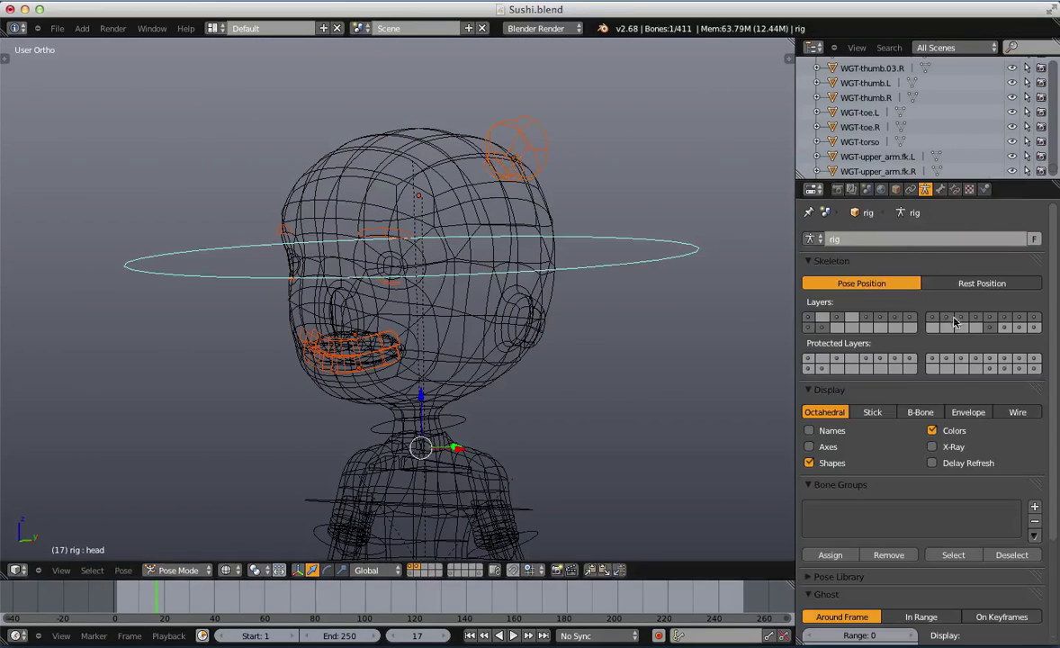
Show the rig's deformation bone layer and select only the head's deform bone, keeping the facial parts and hair bun selected
left_click(1006, 329)
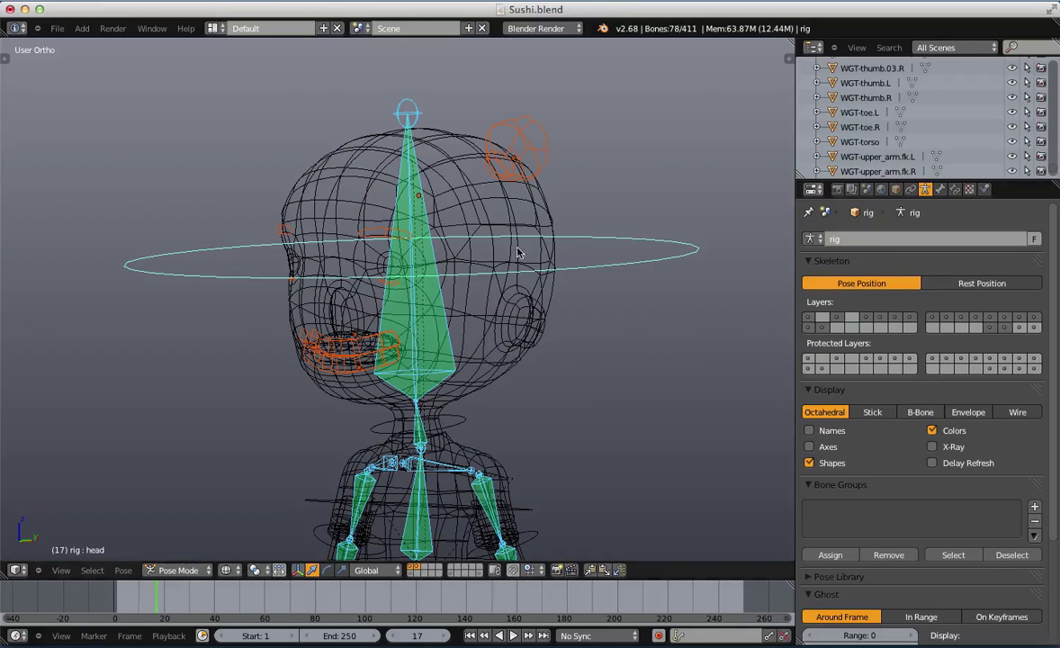
scroll(440, 324, "up", 2)
right_click(463, 308)
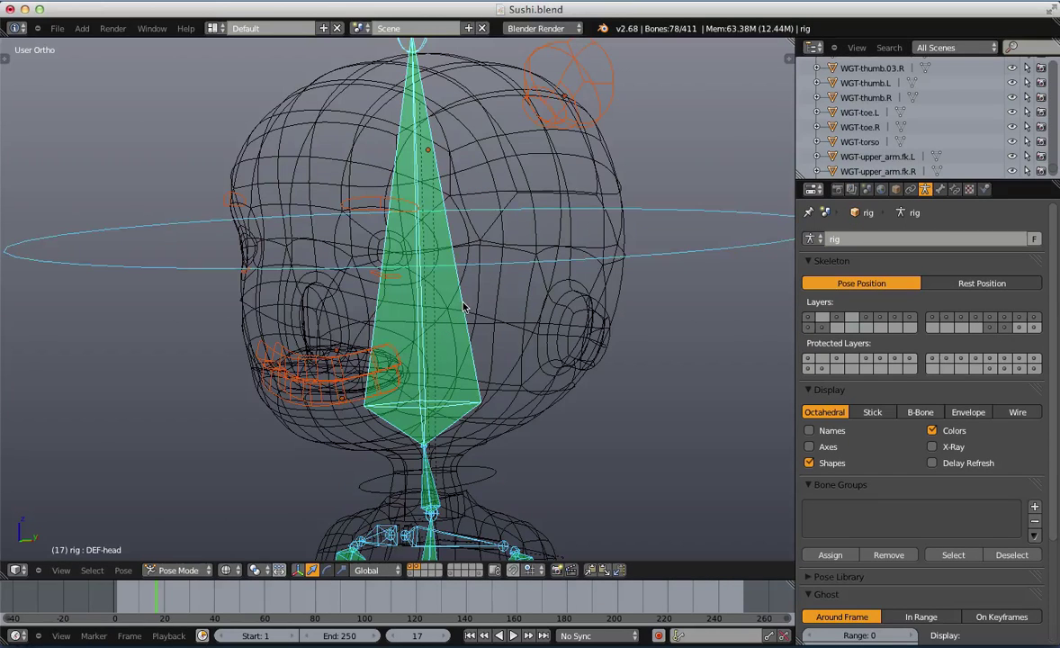
right_click(690, 210, "shift")
scroll(470, 349, "down", 3)
middle_click_drag(459, 313, 480, 250, "shift")
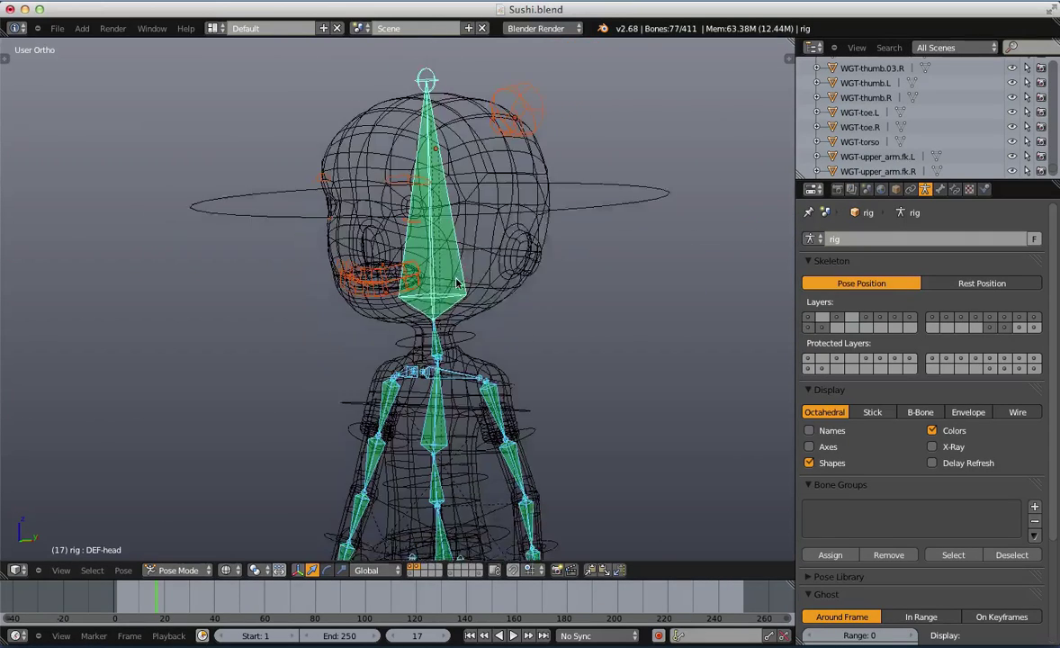
scroll(479, 249, "up", 3)
key("a")
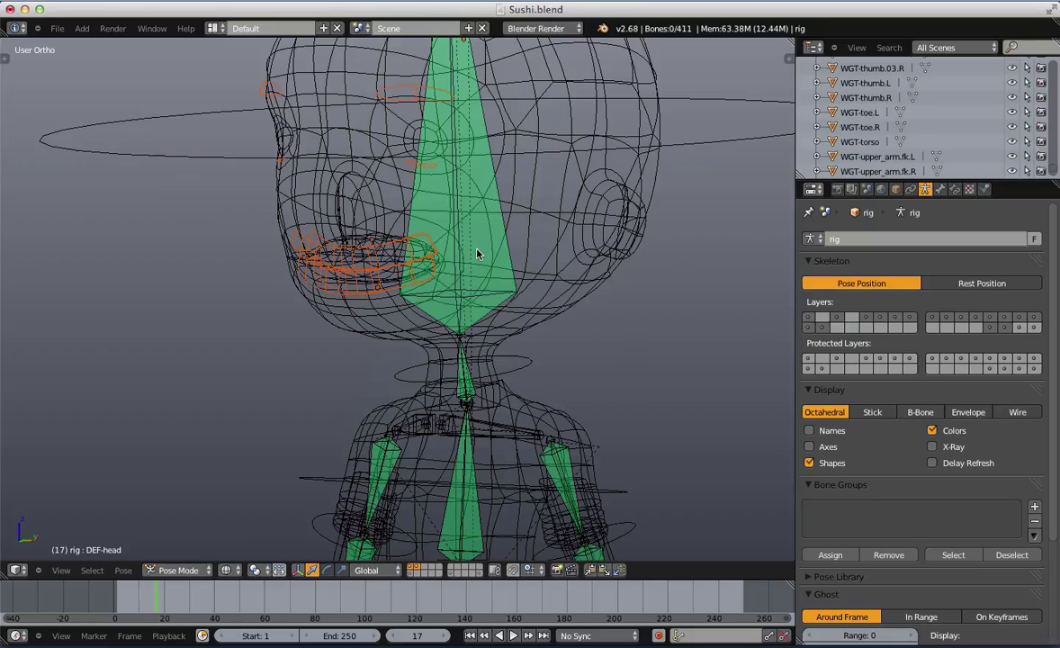
right_click(493, 184)
scroll(493, 185, "down", 2)
middle_click_drag(401, 219, 481, 248)
scroll(480, 248, "up", 1)
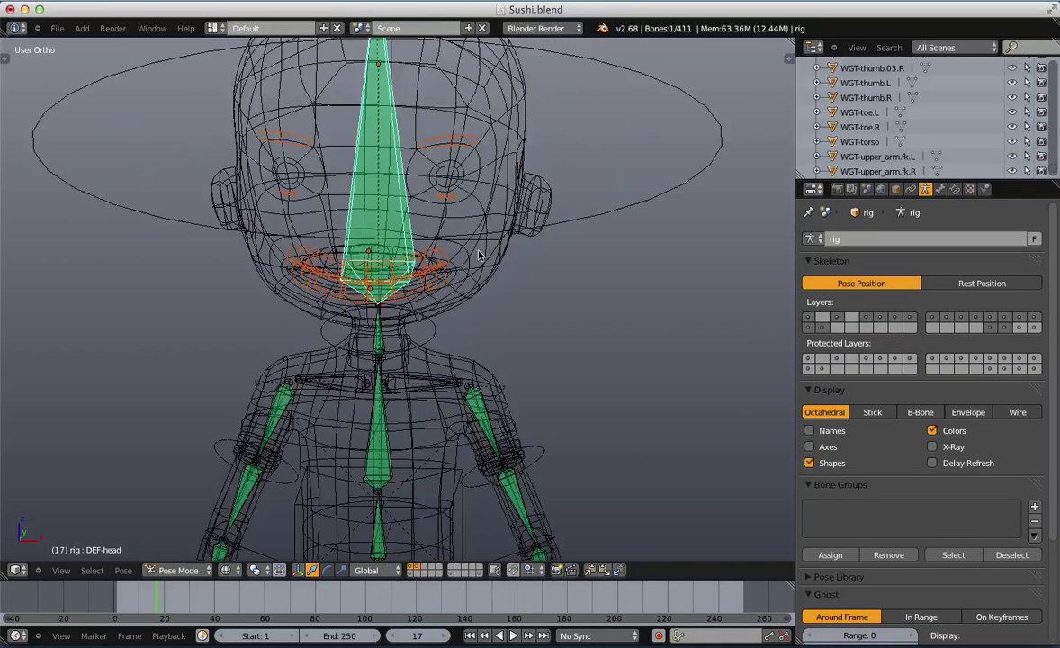
Parent the teeth, eyebrows and hair bun to the head's deform bone, return to Object Mode in solid shading and deselect everything
key("ctrl+p")
left_click(440, 231)
key("ctrl+Tab")
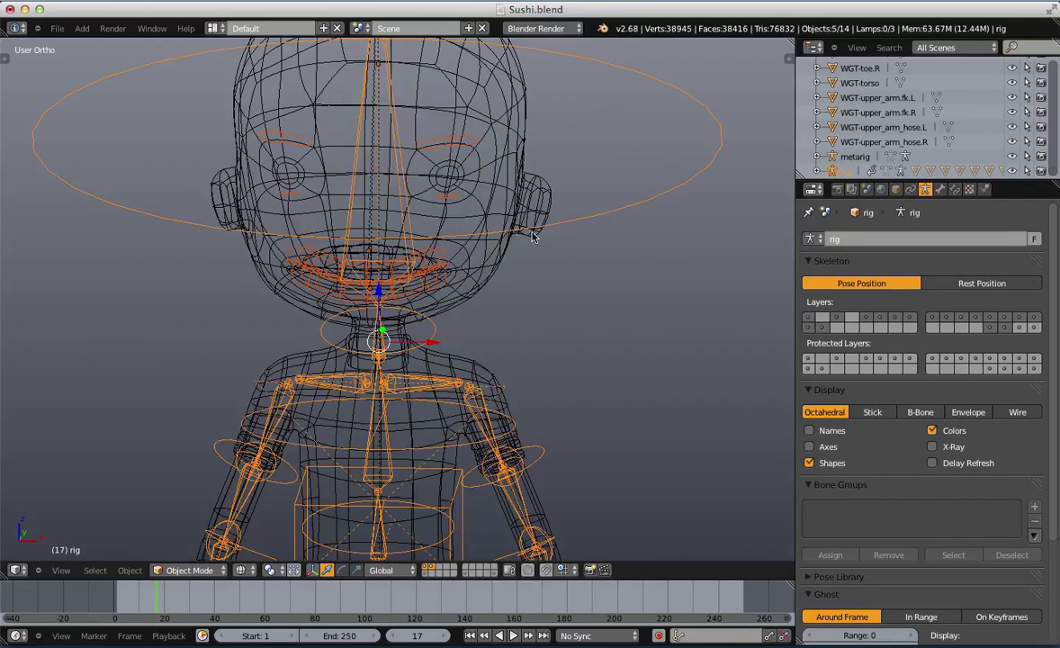
key("z")
key("a")
Test the attached facial parts with a free trackball rotation of the rig's head control in Pose Mode
right_click(564, 223)
scroll(496, 281, "down", 2)
key("ctrl+Tab")
right_click(529, 249)
key("r")
key("r")
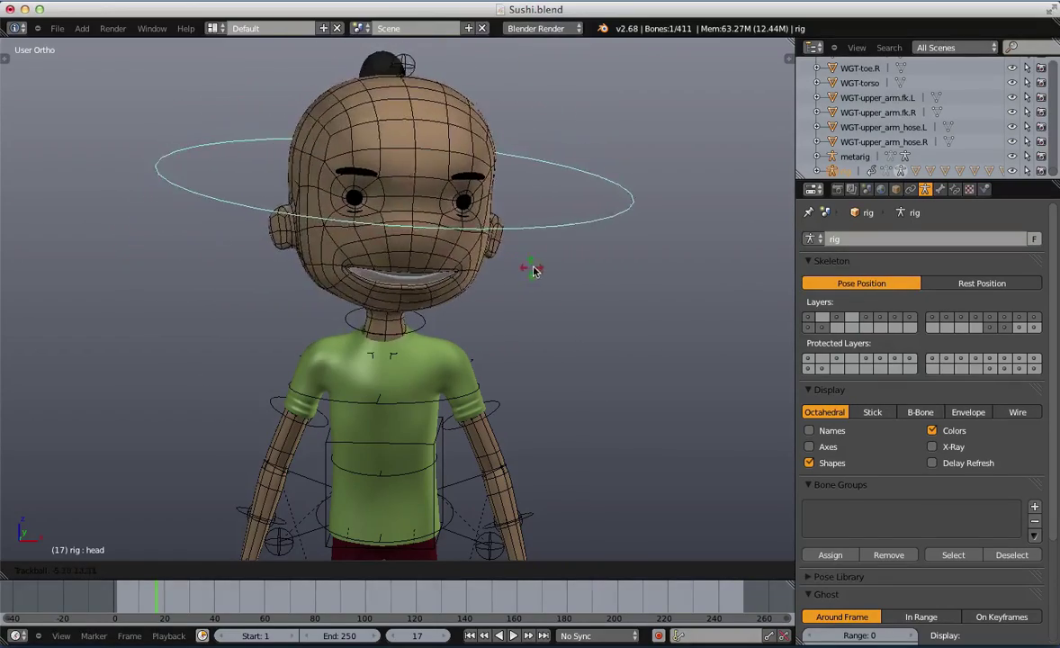
left_click(531, 276)
key("a")
Select the left shin's FK control in the right side view and try rotating it
scroll(526, 287, "down", 4)
middle_click_drag(491, 416, 518, 341, "shift")
key("KP_1")
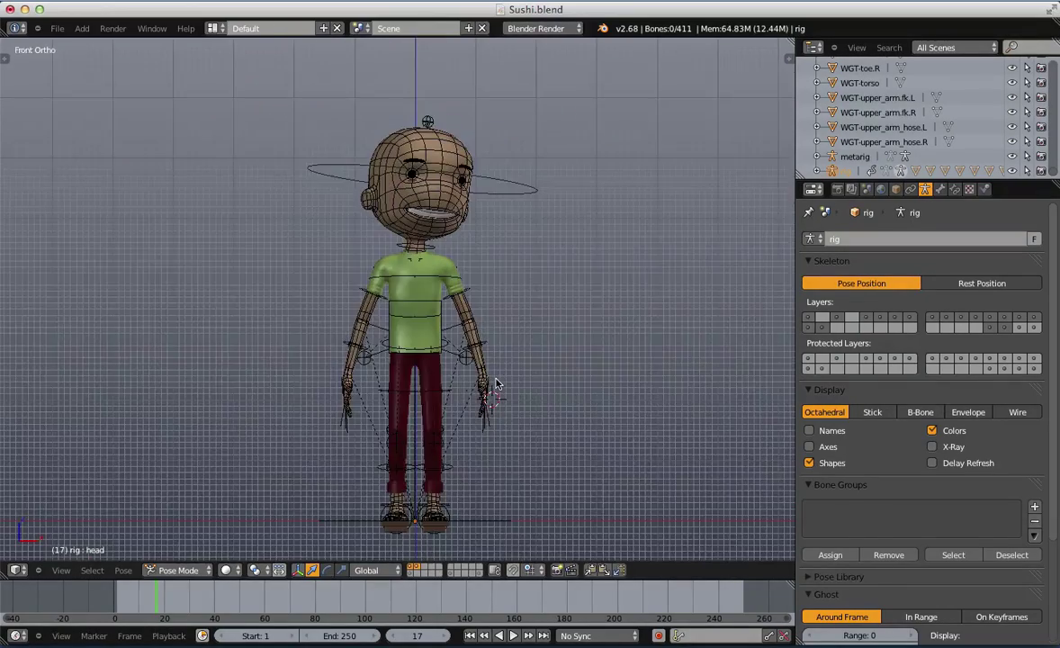
key("KP_3")
scroll(496, 385, "up", 4)
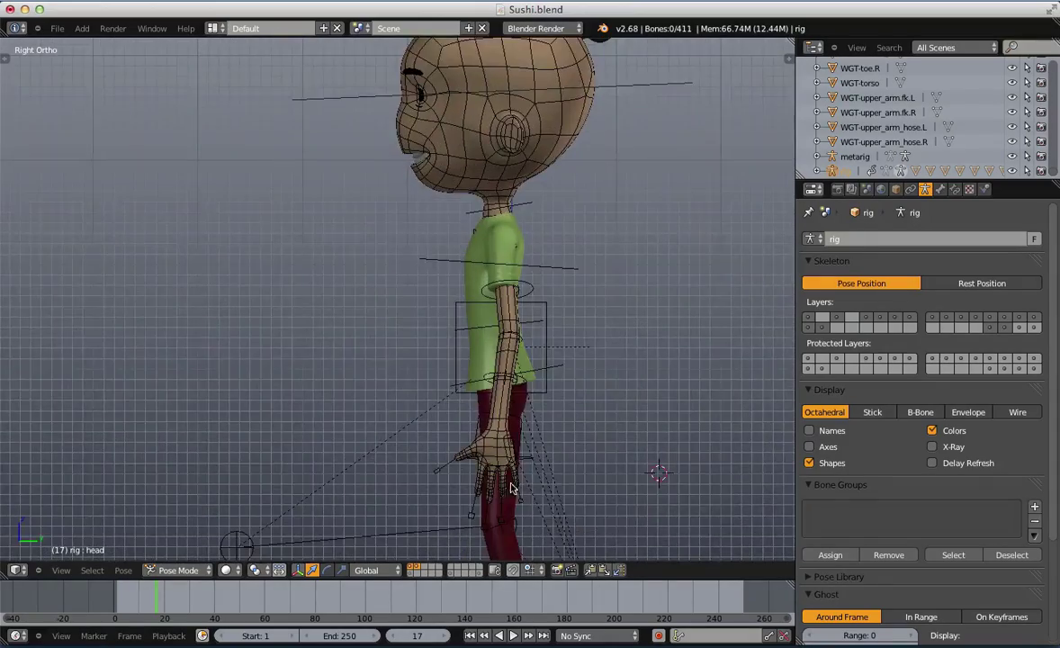
middle_click_drag(497, 385, 451, 314, "shift")
scroll(452, 313, "up", 4)
middle_click_drag(490, 477, 440, 260, "shift")
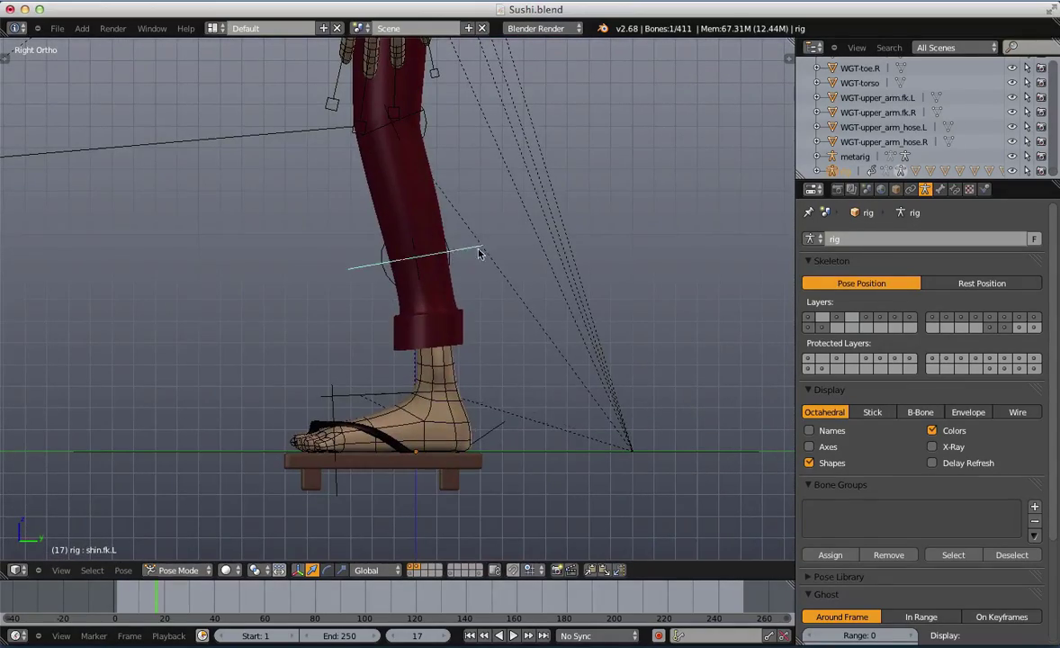
key("r")
right_click(642, 167)
Bend the left lower leg with its shin FK control to check the sandal, and undo the rotation
scroll(496, 401, "up", 4)
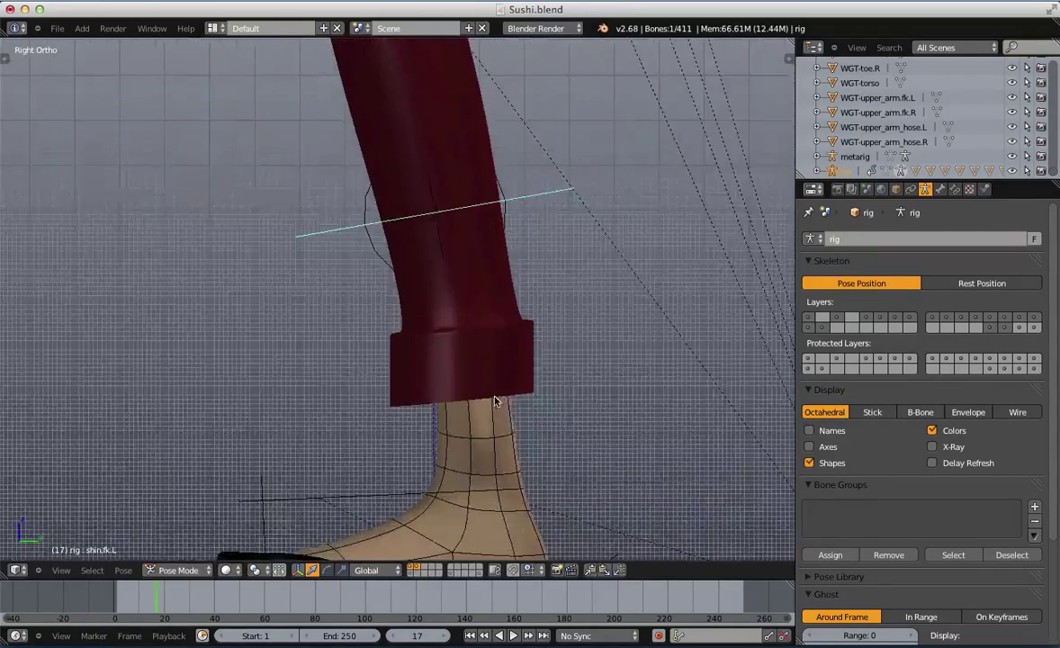
scroll(496, 401, "down", 1)
middle_click_drag(496, 402, 442, 250, "shift")
scroll(442, 250, "down", 4)
key("r")
left_click(545, 326)
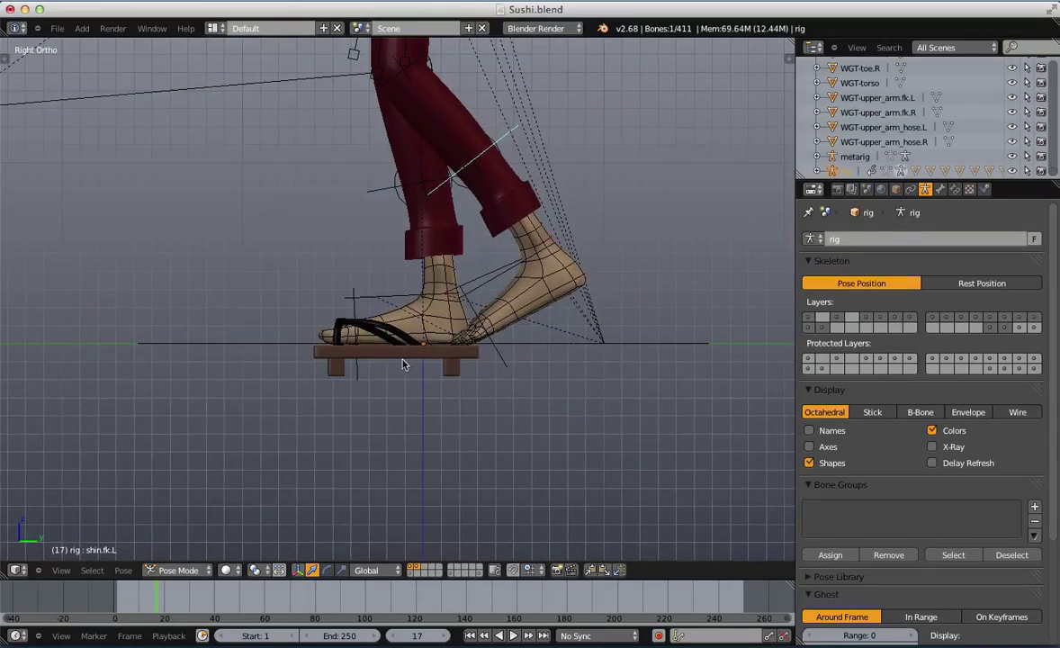
key("ctrl+z")
Select the left sandal and try moving it away from the foot
scroll(433, 364, "up", 3)
scroll(370, 390, "up", 3)
key("z")
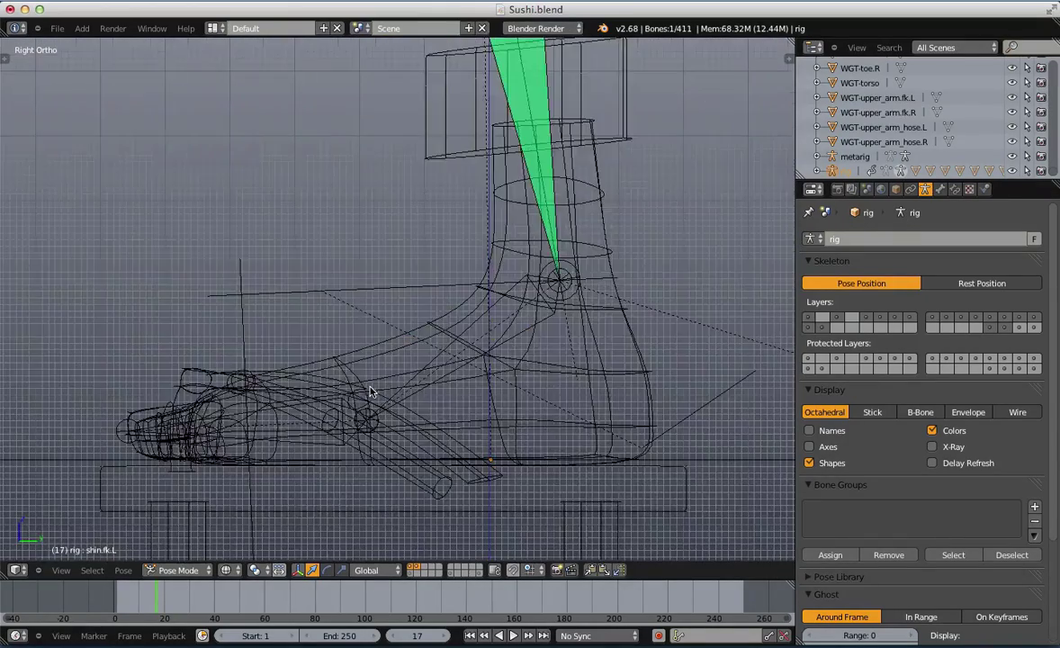
key("z")
scroll(342, 484, "down", 1)
right_click(332, 472)
scroll(321, 422, "down", 3)
key("g")
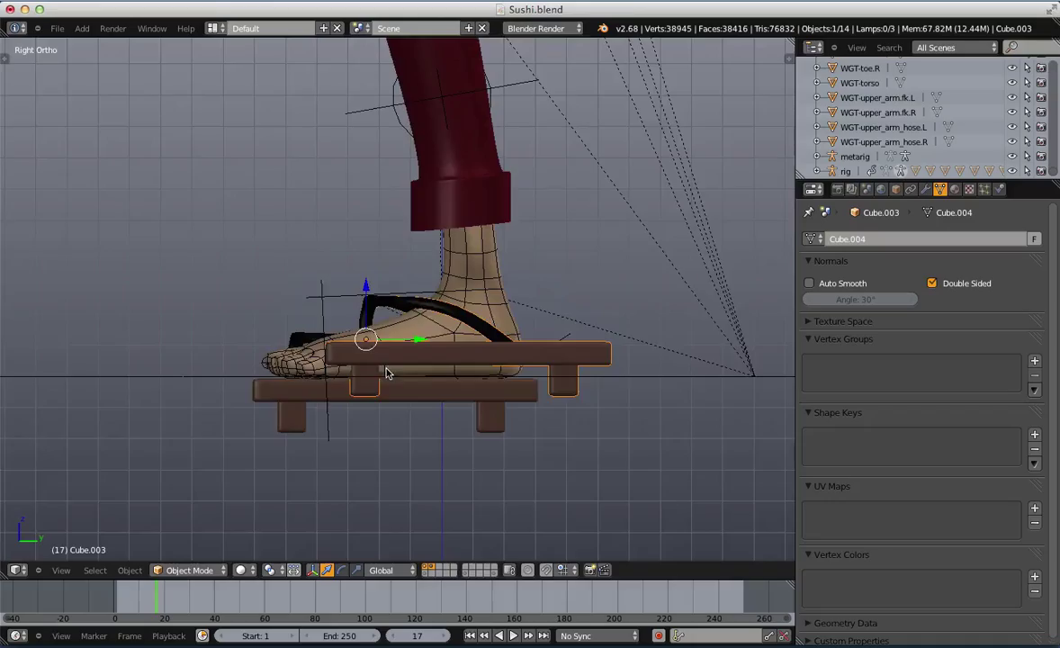
right_click(387, 364)
Parent the left sandal to the left toe's deform bone, picking the bone in wireframe shading
scroll(388, 358, "up", 4)
middle_click_drag(388, 358, 298, 309)
key("z")
scroll(301, 314, "up", 3)
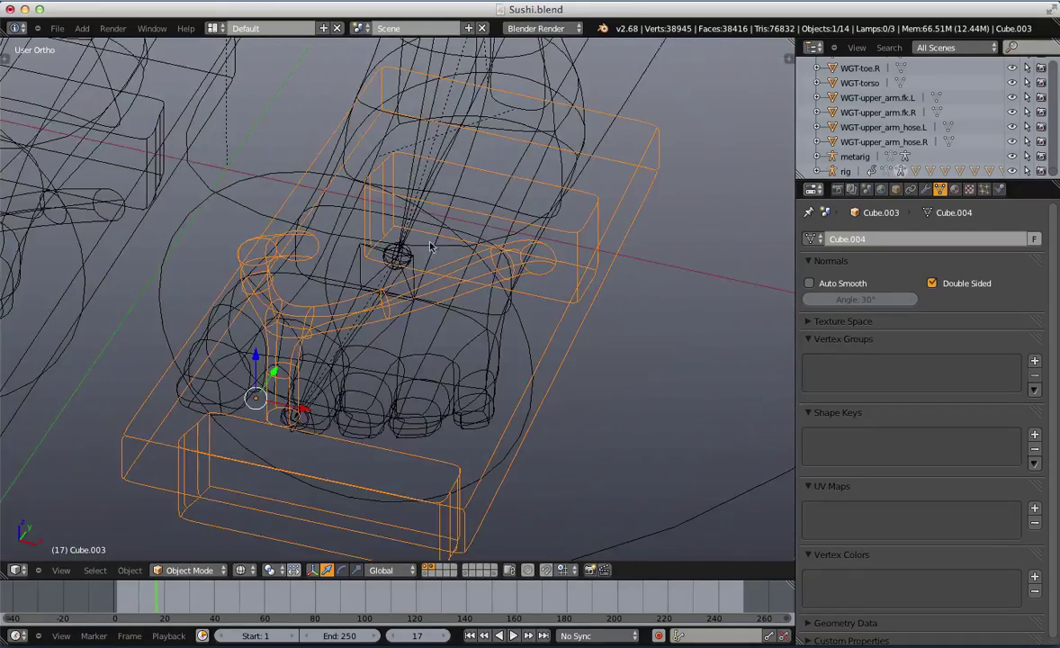
right_click(379, 277)
scroll(393, 354, "down", 4)
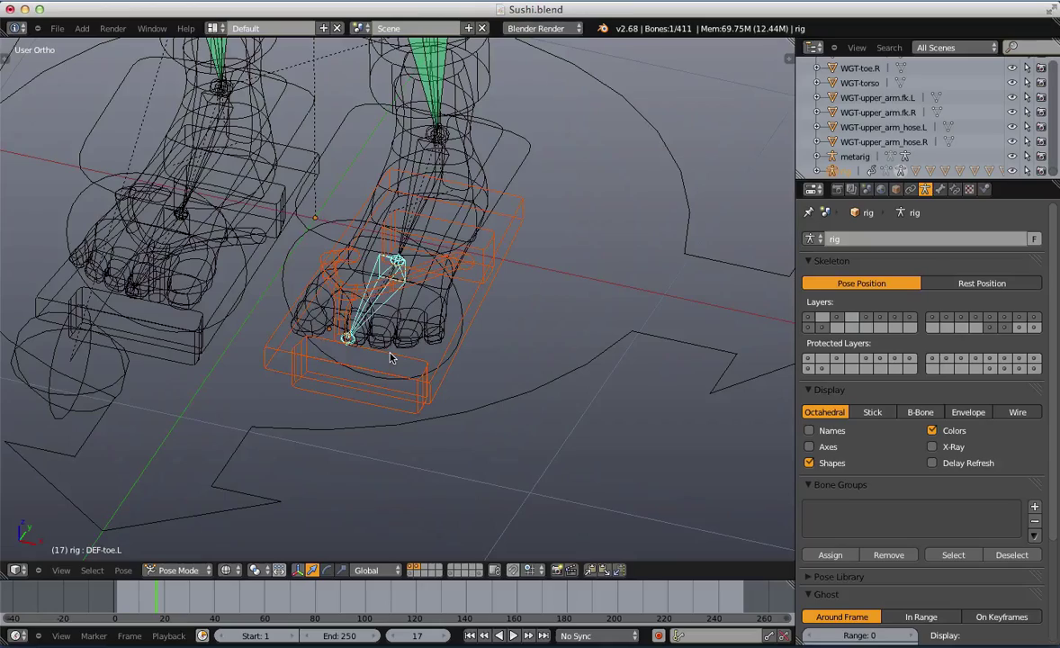
key("ctrl+p")
left_click(390, 358)
key("z")
scroll(428, 323, "down", 3)
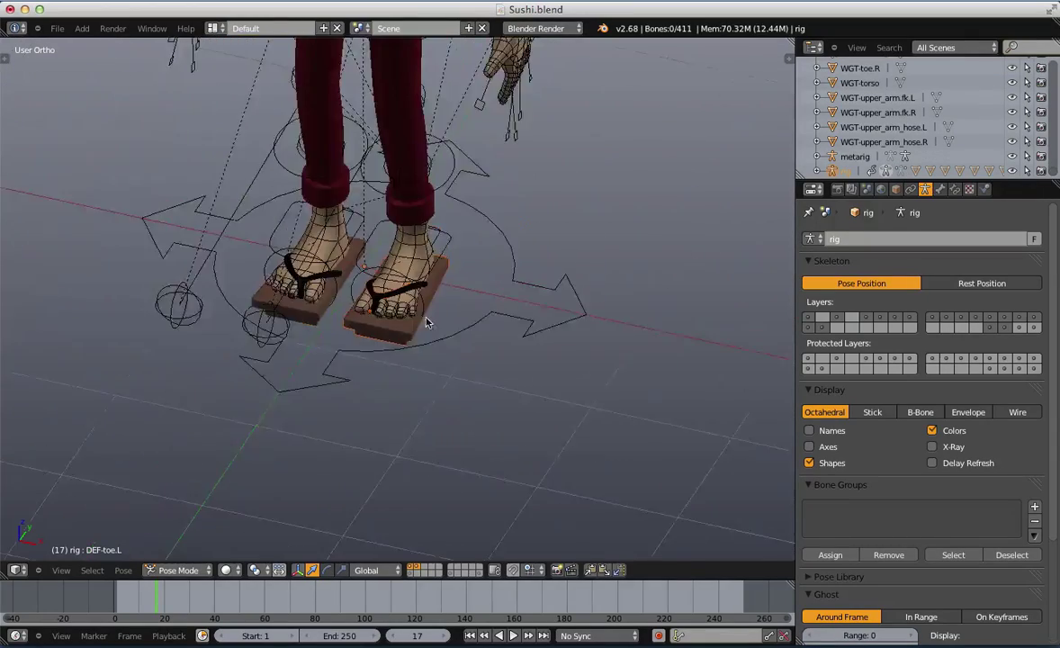
Test whether the left sandal follows the foot with a trial rotation of the left shin's FK control
middle_click_drag(427, 323, 347, 288)
key("a")
right_click(401, 148)
key("r")
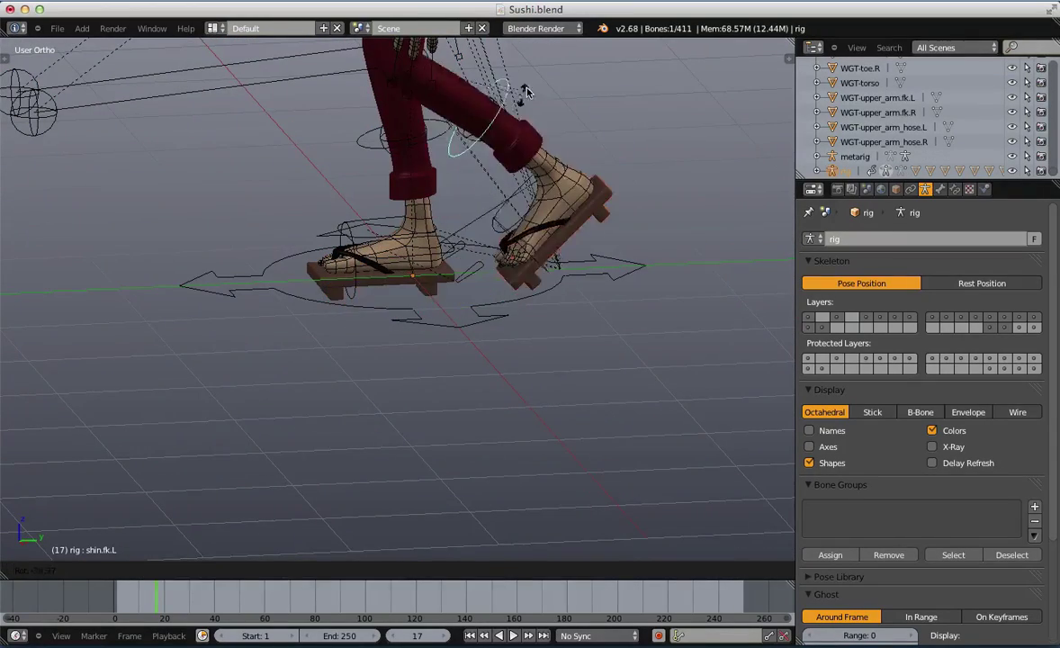
right_click(488, 87)
Select the right sandal in wireframe shading, with the toe bones in view
scroll(270, 261, "up", 2)
middle_click_drag(189, 306, 414, 312)
scroll(396, 311, "up", 2)
key("z")
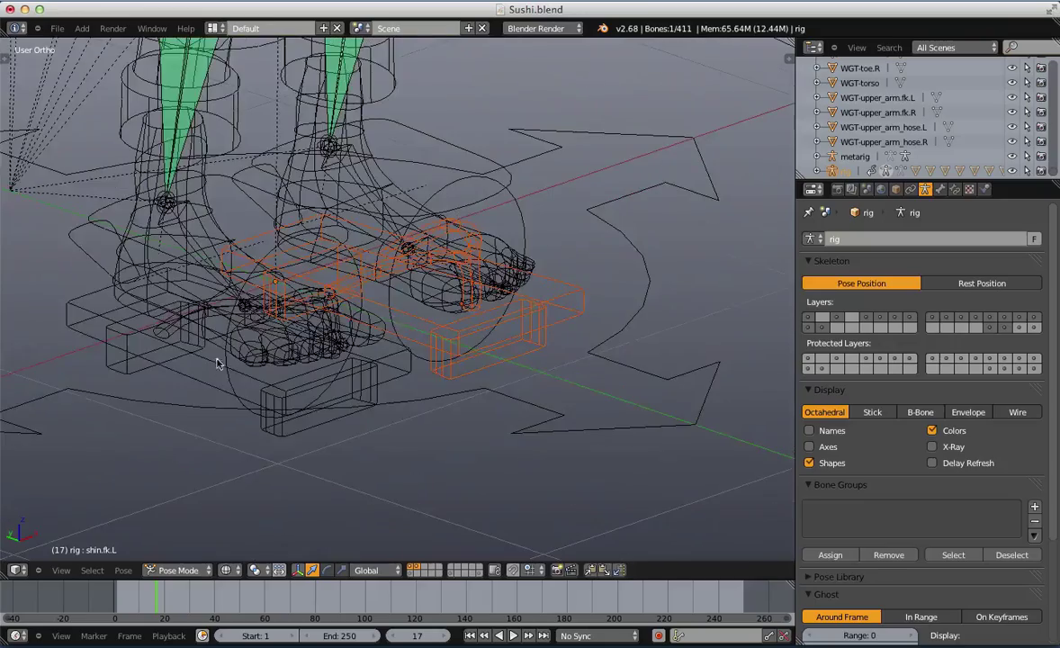
right_click(254, 387)
scroll(260, 379, "up", 2)
middle_click_drag(287, 407, 349, 386)
scroll(346, 387, "up", 1)
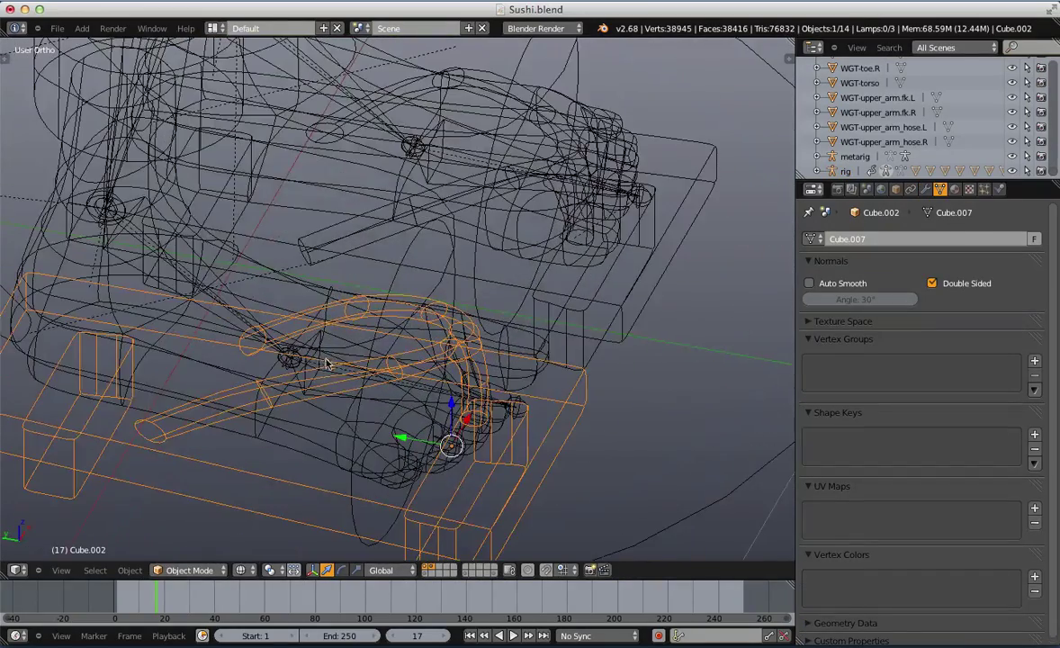
Parent the right sandal to the right toe's deform bone with the Bone option and return to solid shading
right_click(339, 343)
key("ctrl+p")
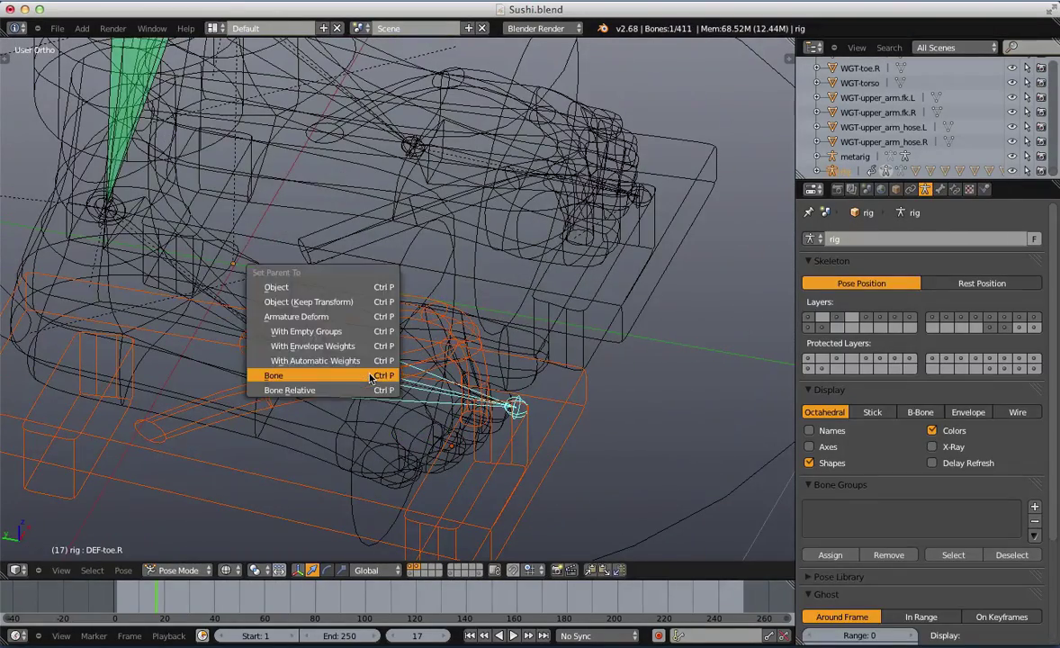
left_click(369, 378)
key("z")
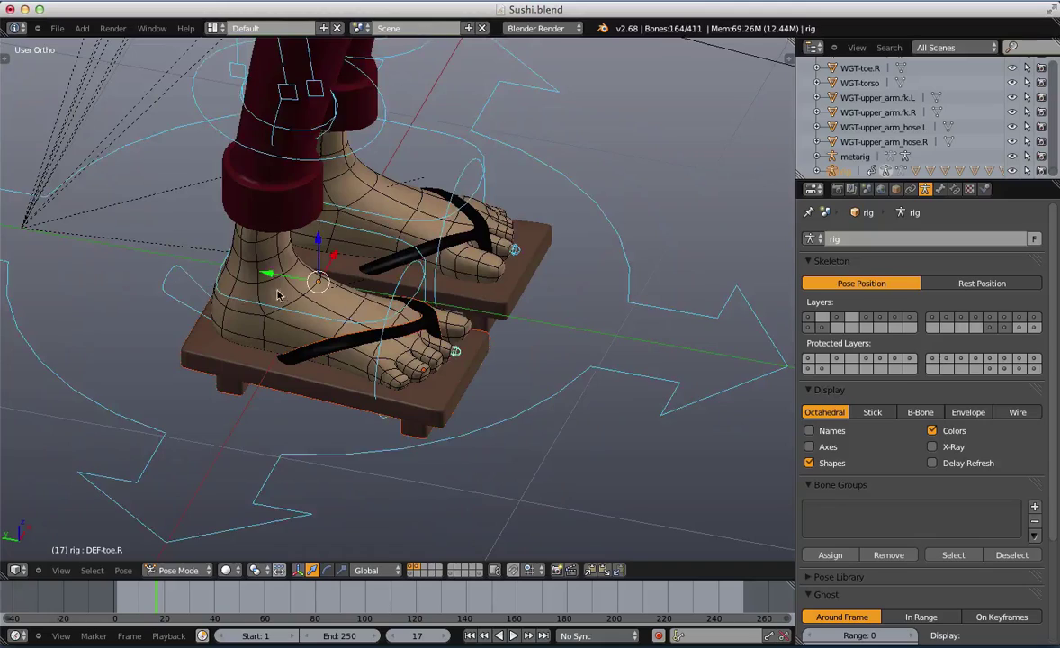
Test the right sandal with a trackball rotation of the right shin's FK control, and undo the rotation
scroll(297, 314, "down", 4)
key("r")
middle_click_drag(350, 379, 334, 200)
left_click(426, 329)
right_click(307, 297)
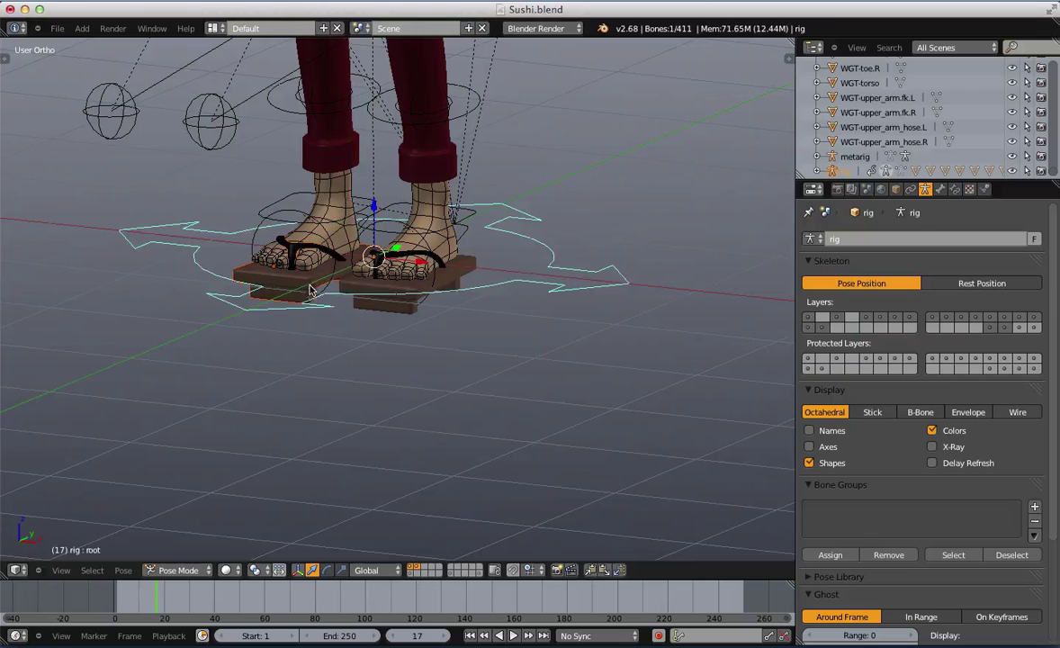
right_click(339, 140)
right_click(355, 108)
scroll(335, 135, "down", 4)
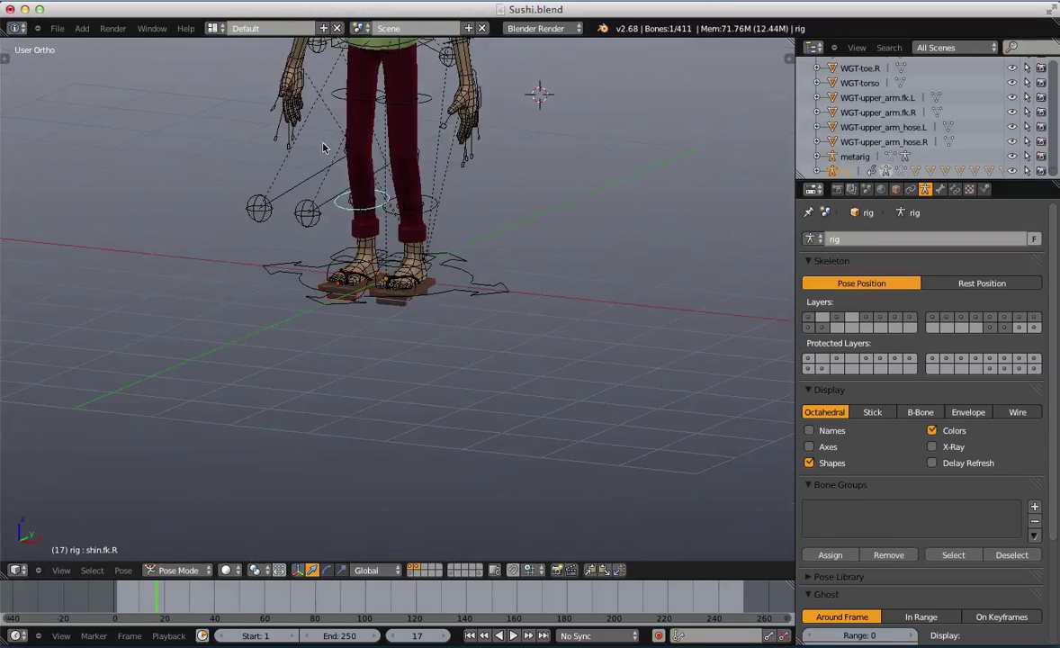
key("r")
key("r")
left_click(355, 249)
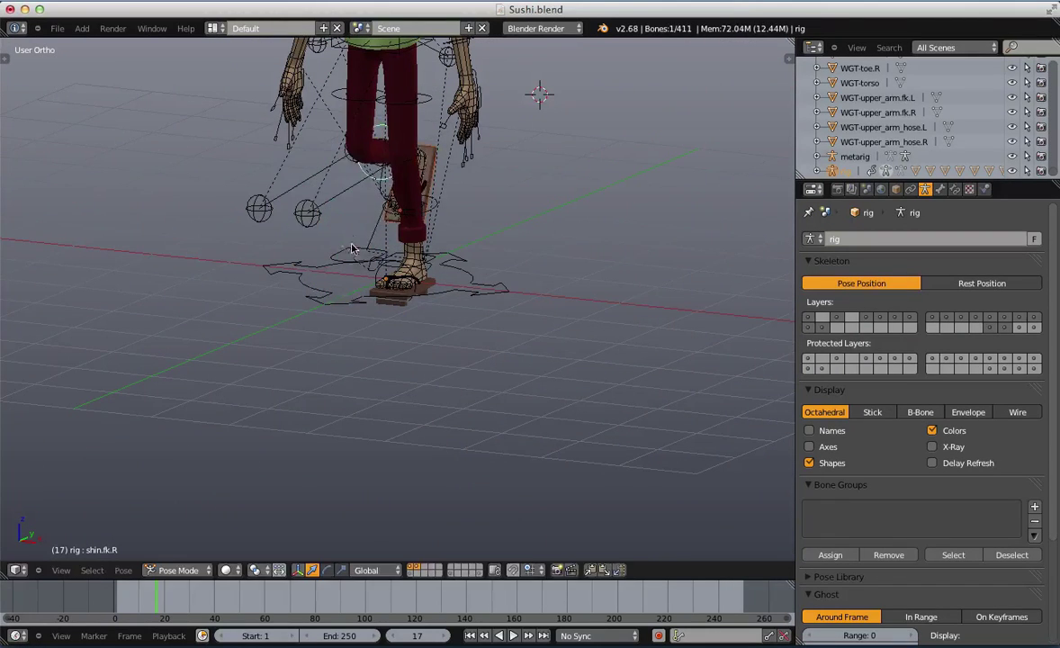
key("ctrl+z")
Switch to a perspective view of the whole character and deselect all bones
scroll(396, 252, "up", 2)
middle_click_drag(445, 255, 404, 237)
key("KP_5")
key("a")
key("a")
key("a")
scroll(518, 261, "down", 3)
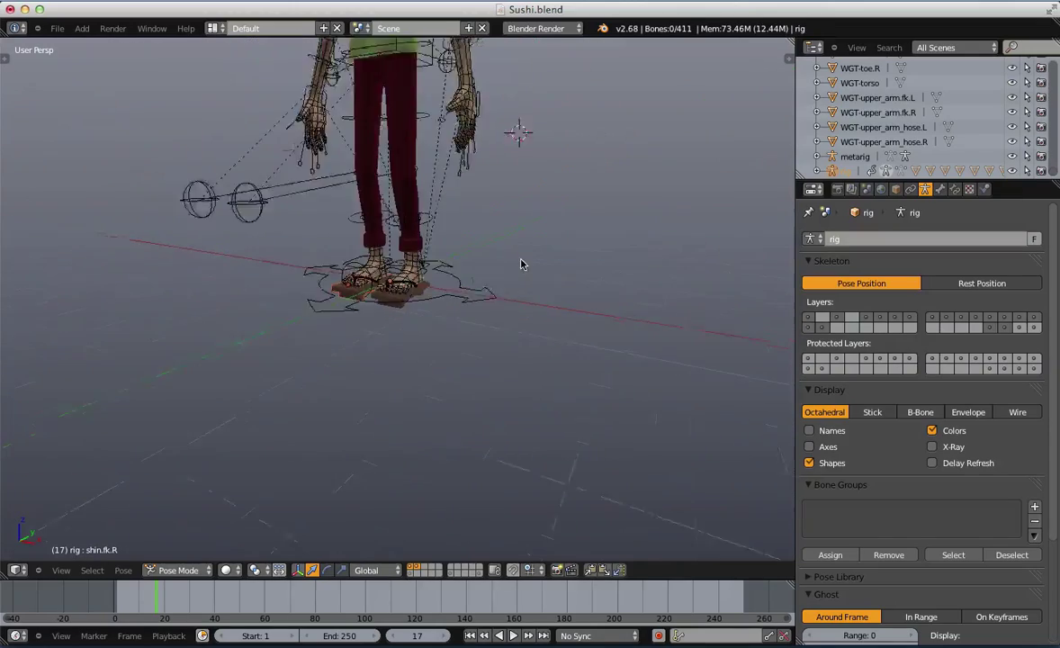
scroll(504, 436, "down", 1)
scroll(481, 423, "up", 3)
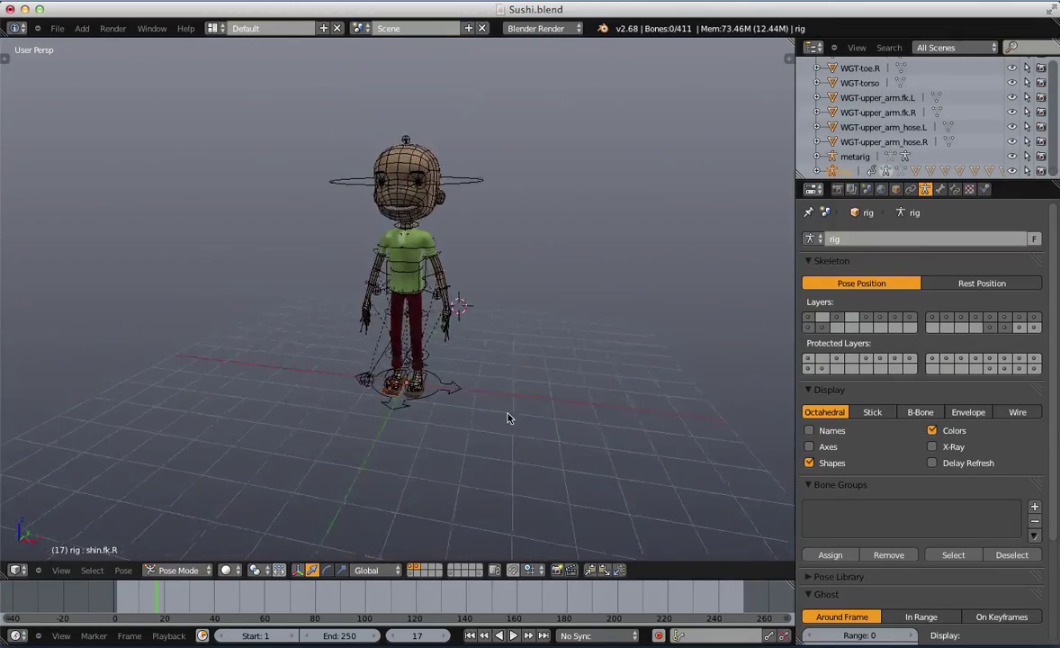
Show the rig's layer toggles beside the 3D view and try hiding the left and right arm FK layers
key("n")
scroll(711, 360, "down", 12)
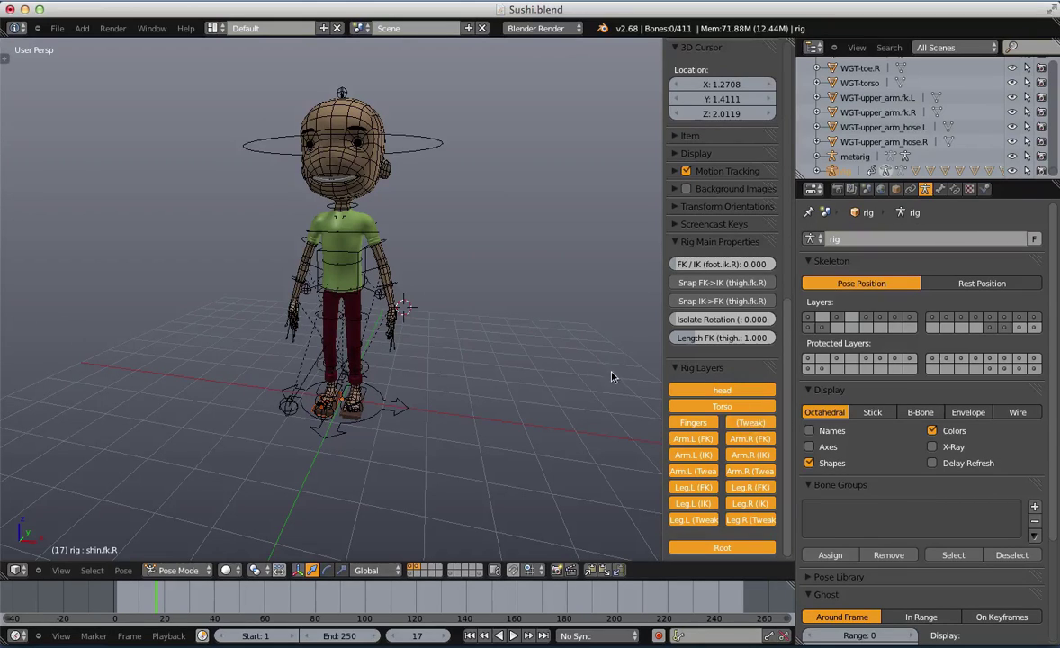
left_click(706, 440)
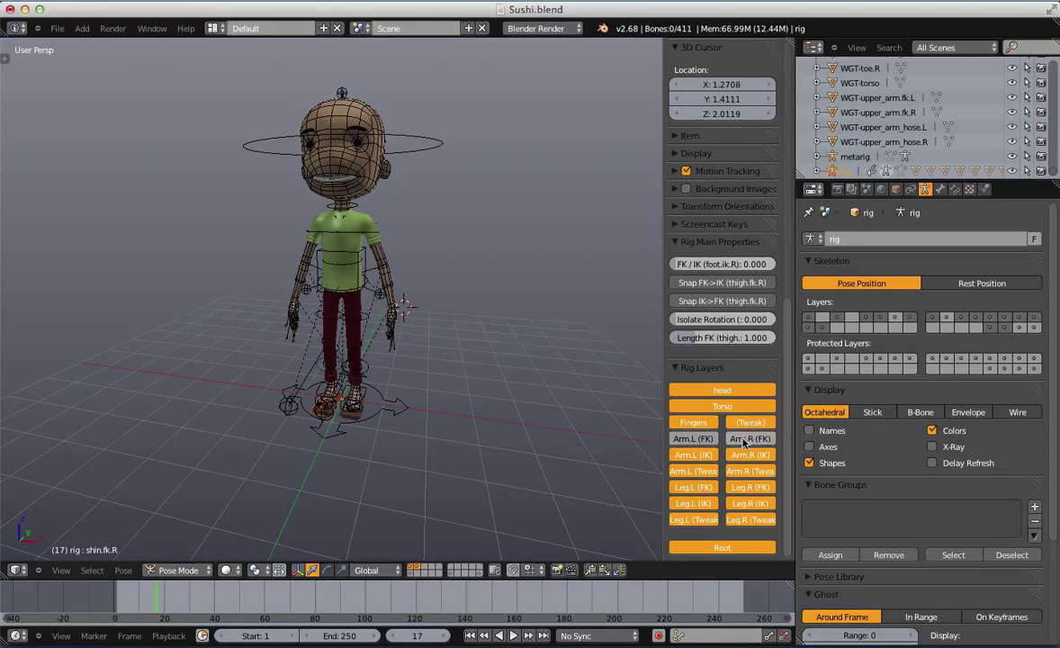
scroll(650, 414, "up", 3)
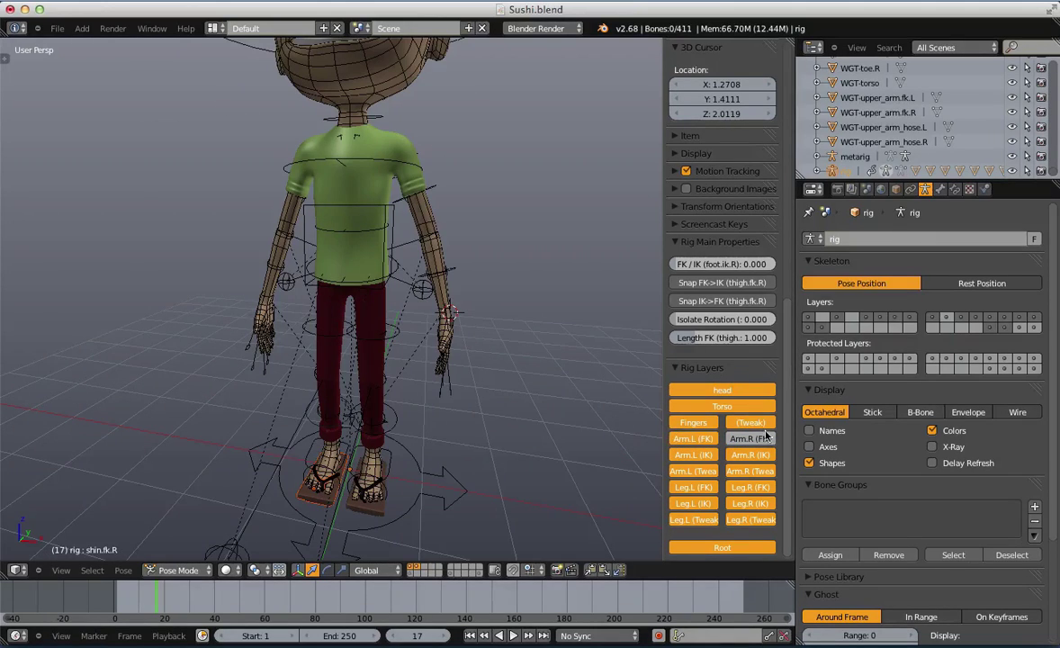
Swing the left arm forward by rotating its upper arm FK control in a side view
middle_click_drag(645, 366, 347, 273)
right_click(334, 195)
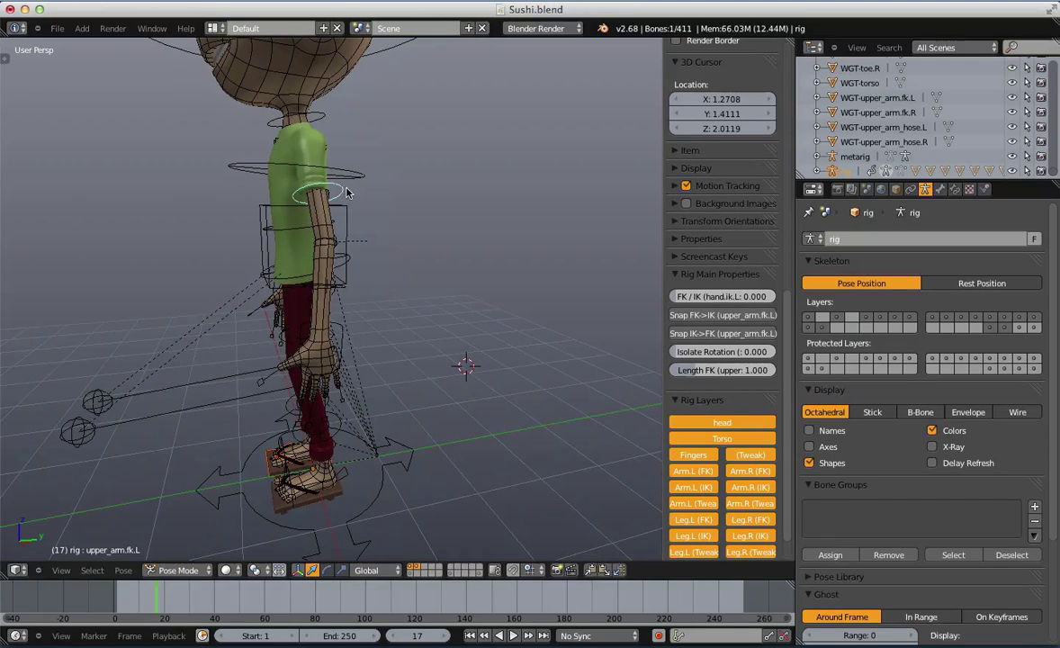
key("r")
left_click(241, 240)
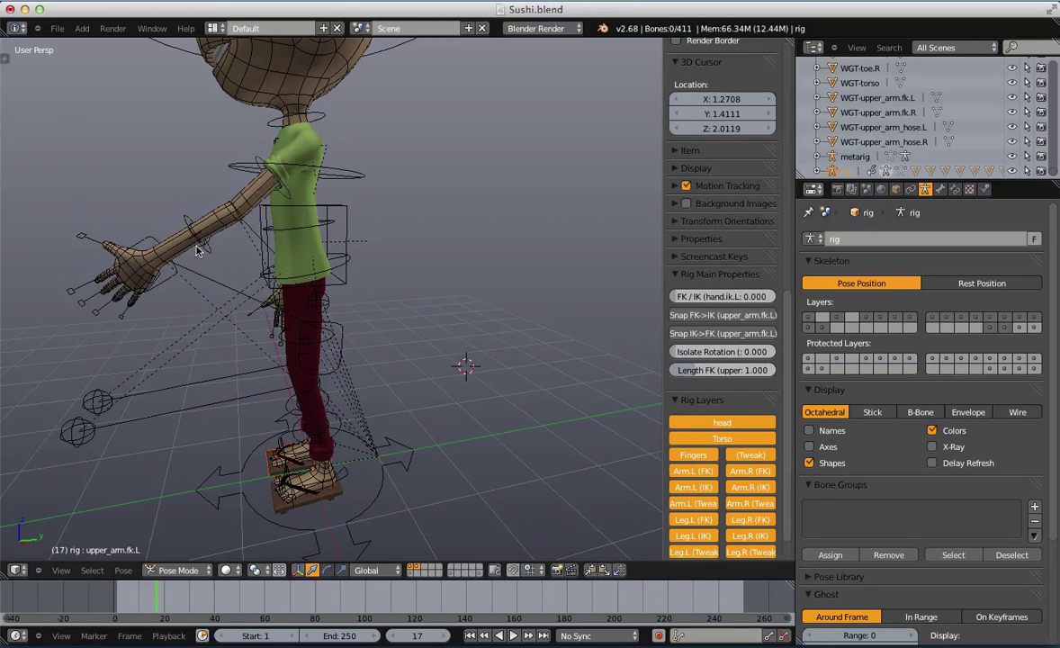
Bend the left elbow by rotating the forearm's FK control so the forearm crosses in front of the torso
right_click(198, 250)
key("r")
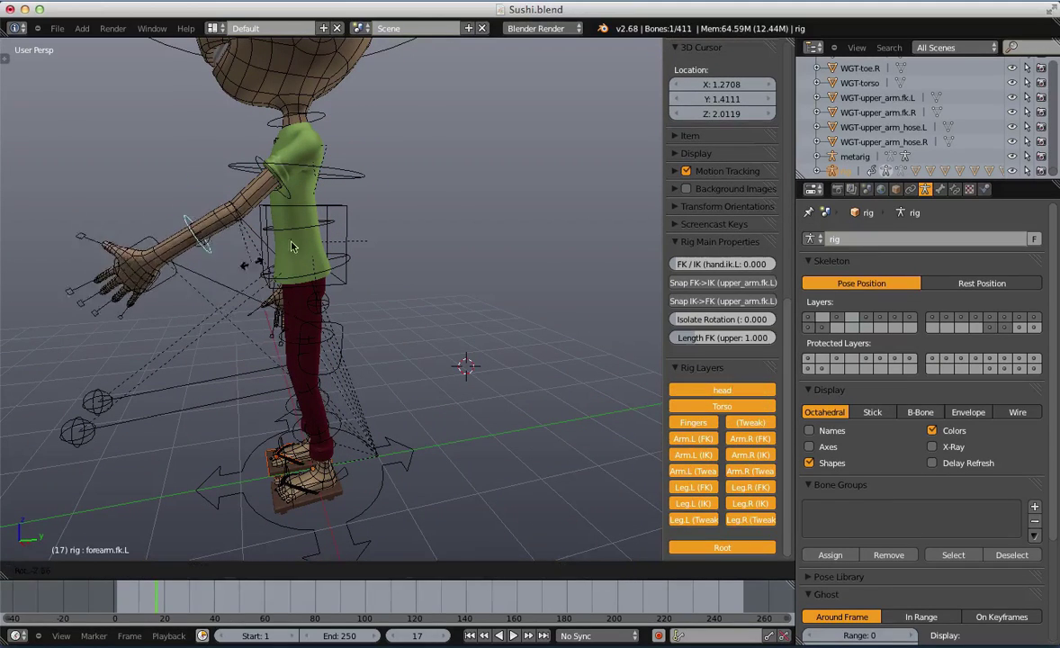
left_click(229, 232)
scroll(348, 261, "up", 3)
middle_click_drag(228, 232, 519, 296)
scroll(348, 261, "down", 4)
key("r")
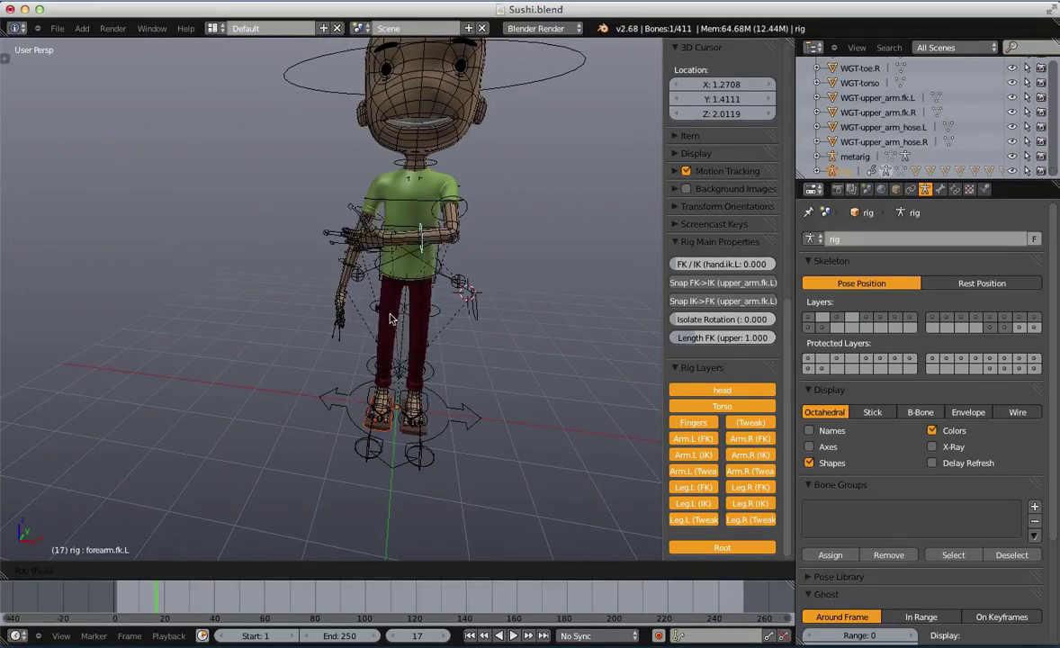
left_click(378, 306)
Undo the left arm's test rotations and deselect all bones
scroll(378, 306, "up", 3)
key("a")
scroll(387, 279, "down", 3)
scroll(358, 237, "up", 3)
middle_click_drag(459, 247, 309, 246)
scroll(397, 262, "down", 3)
key("ctrl+z")
key("ctrl+z")
key("ctrl+z")
key("ctrl+z")
key("ctrl+z")
key("ctrl+z")
scroll(481, 258, "up", 4)
key("a")
scroll(483, 256, "up", 2)
scroll(309, 246, "down", 3)
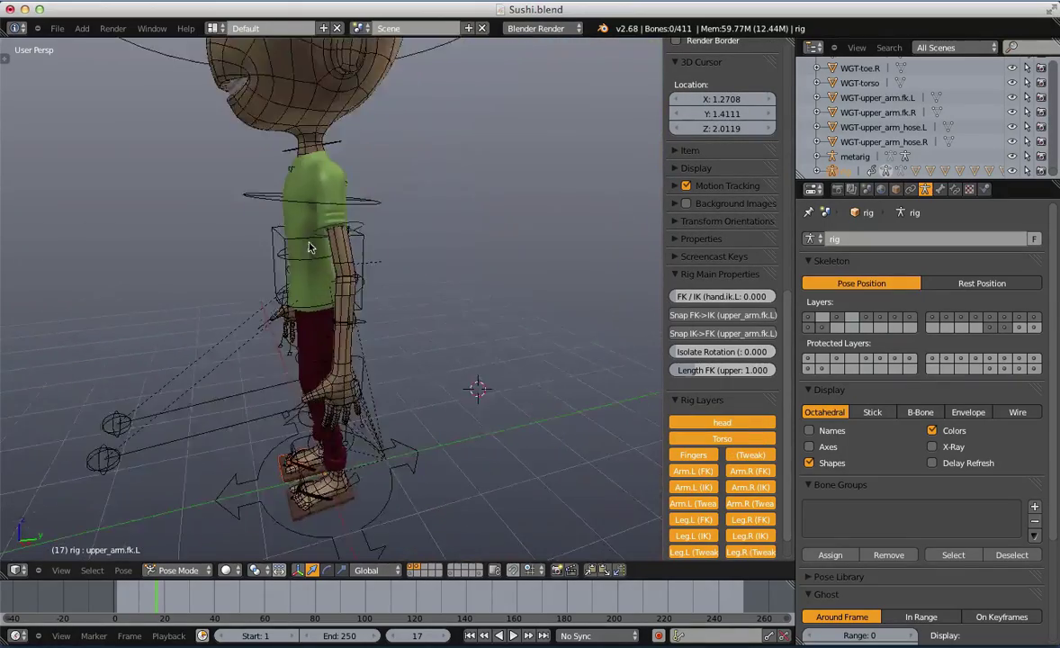
Try rotating the left elbow's hose control
scroll(310, 247, "up", 2)
right_click(370, 355)
right_click(370, 334)
scroll(357, 273, "up", 3)
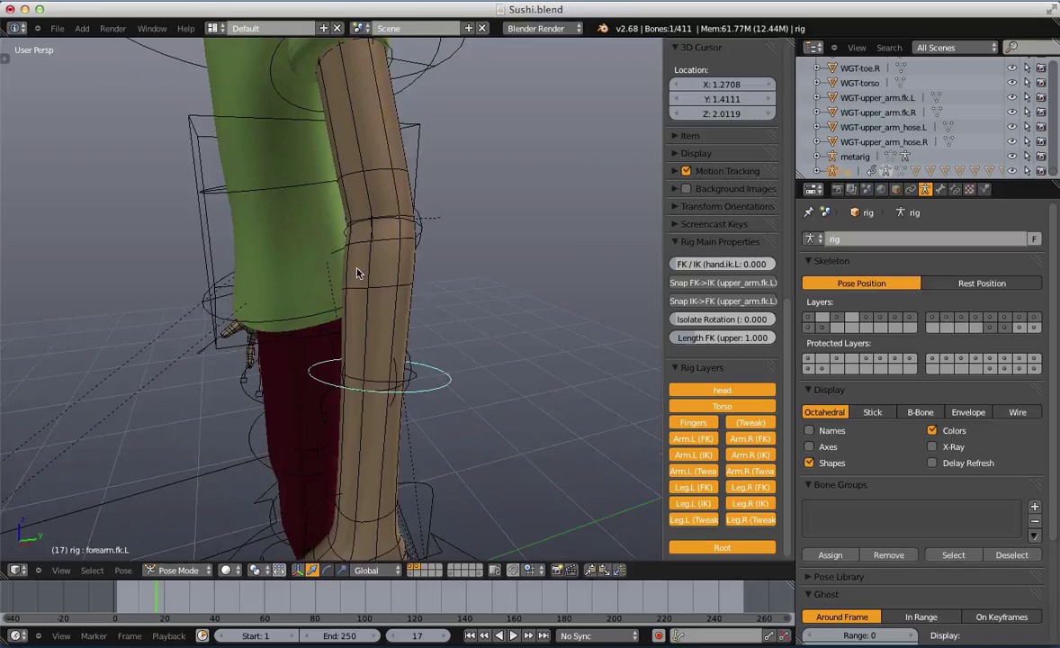
right_click(385, 231)
scroll(400, 255, "down", 2)
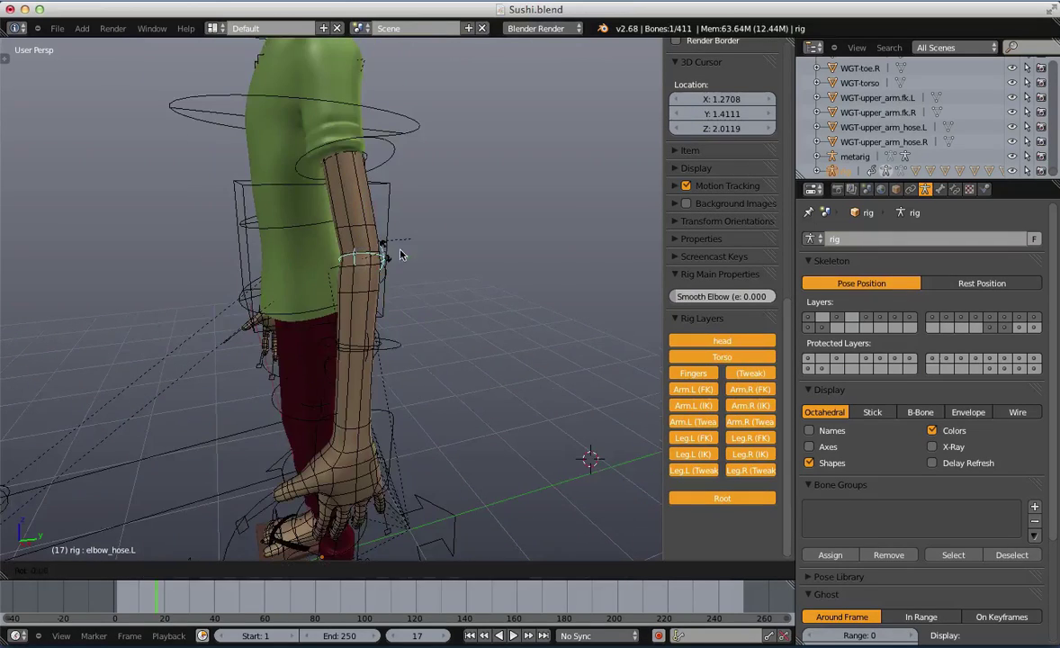
Rotate the left forearm's FK control inward toward the body in a front view
right_click(364, 324)
middle_click_drag(364, 324, 507, 321)
left_click(315, 356)
scroll(320, 357, "down", 3)
key("r")
left_click(444, 359)
scroll(389, 246, "up", 3)
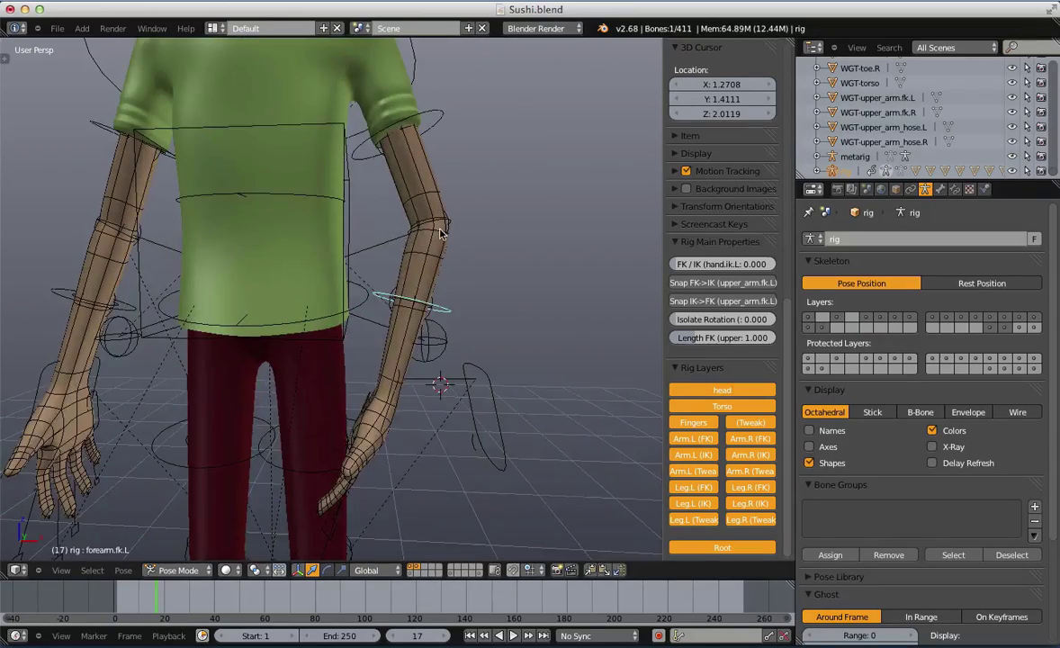
Examine the deform bones inside the left arm from the side and front in wireframe display
middle_click_drag(440, 234, 277, 310)
right_click(376, 171)
right_click(356, 284)
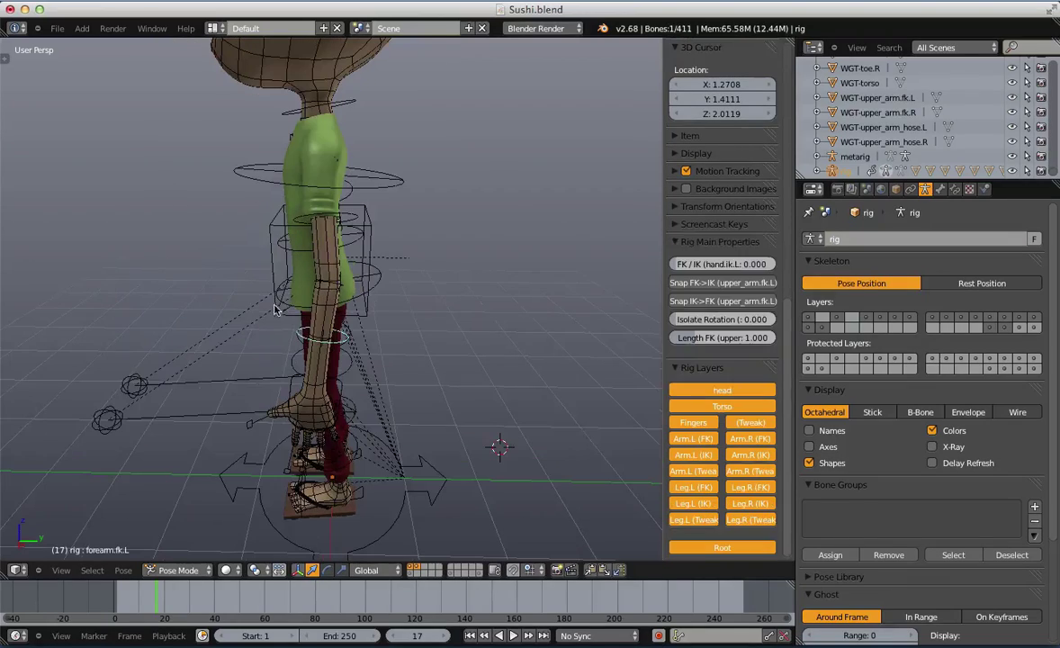
left_click(188, 570)
key("z")
scroll(308, 331, "up", 2)
key("z")
key("z")
middle_click_drag(308, 331, 384, 311)
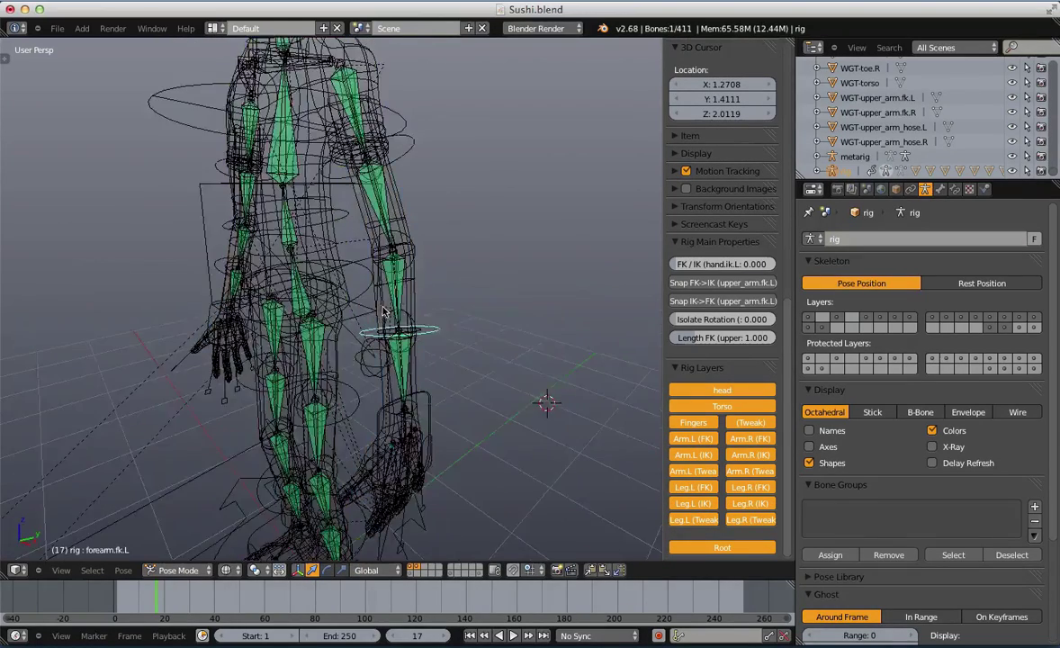
Try changing the roll of the left forearm's deform and hose bones in Edit Mode
scroll(384, 311, "up", 2)
right_click(442, 266)
right_click(436, 377, "shift")
key("Tab")
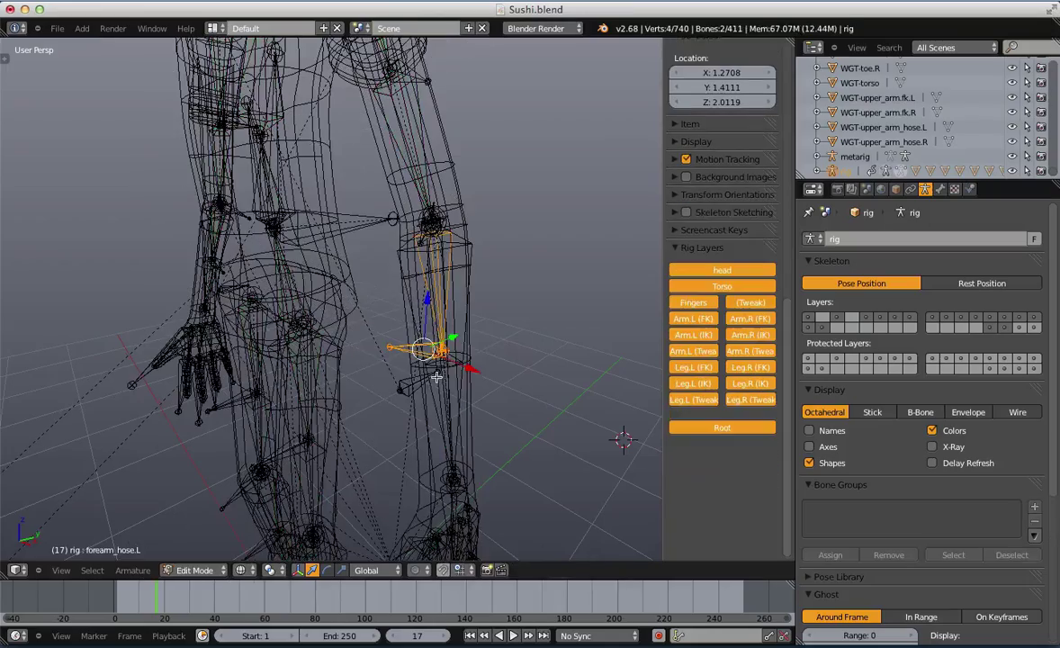
middle_click_drag(437, 393, 483, 400)
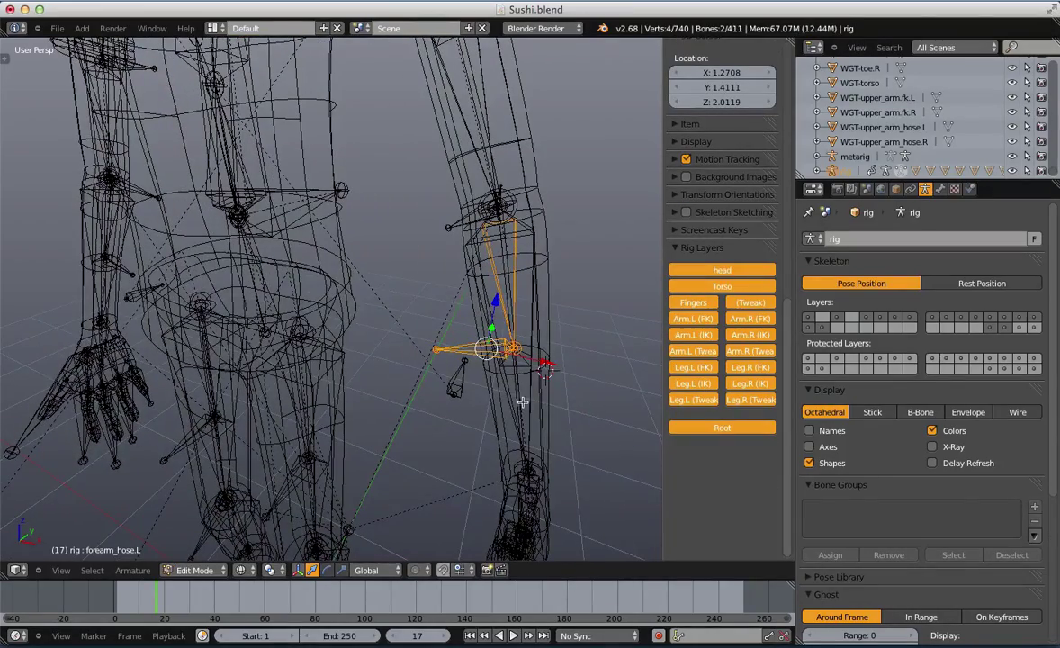
scroll(494, 385, "down", 2)
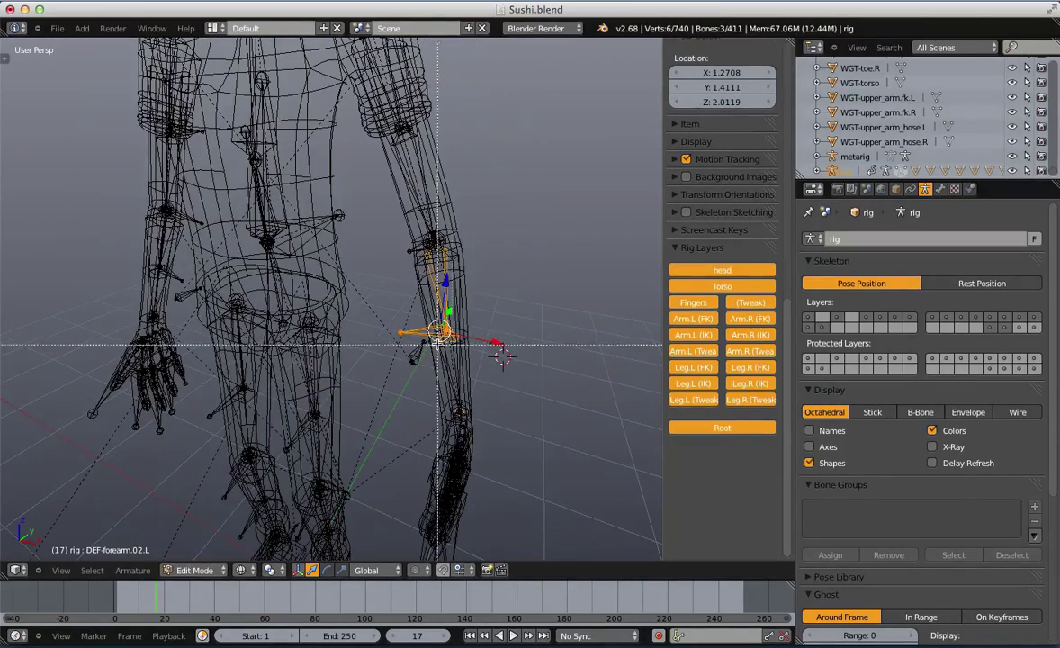
right_click(449, 397, "shift")
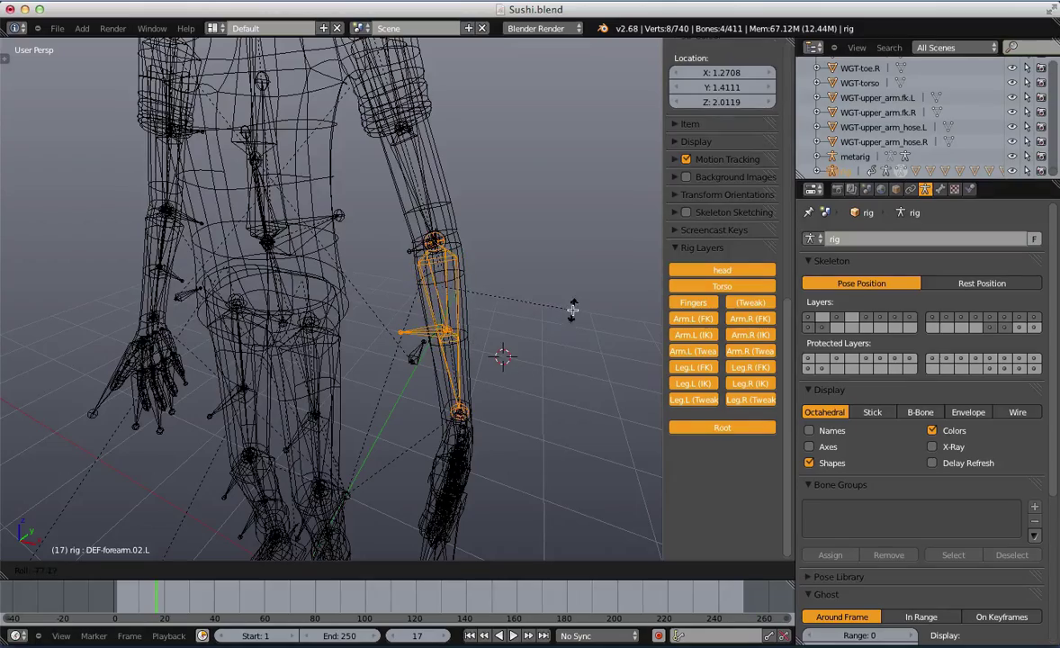
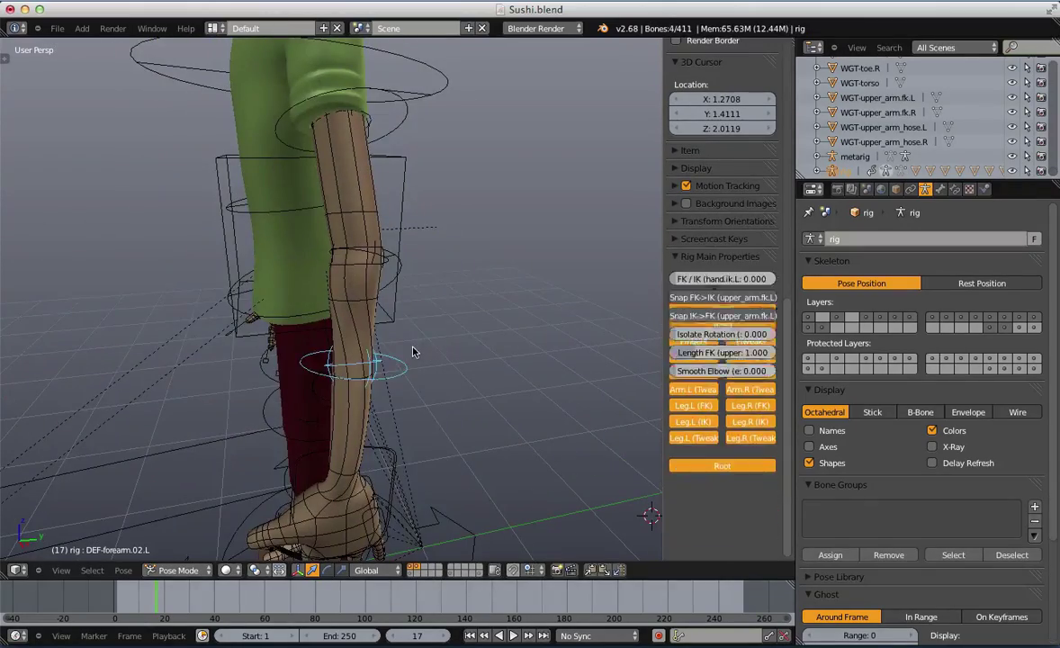
Examine the left arm from the front and side, selecting its forearm FK control
key("ctrl+Tab")
key("ctrl+Tab")
scroll(414, 352, "down", 6)
middle_click_drag(356, 397, 499, 384)
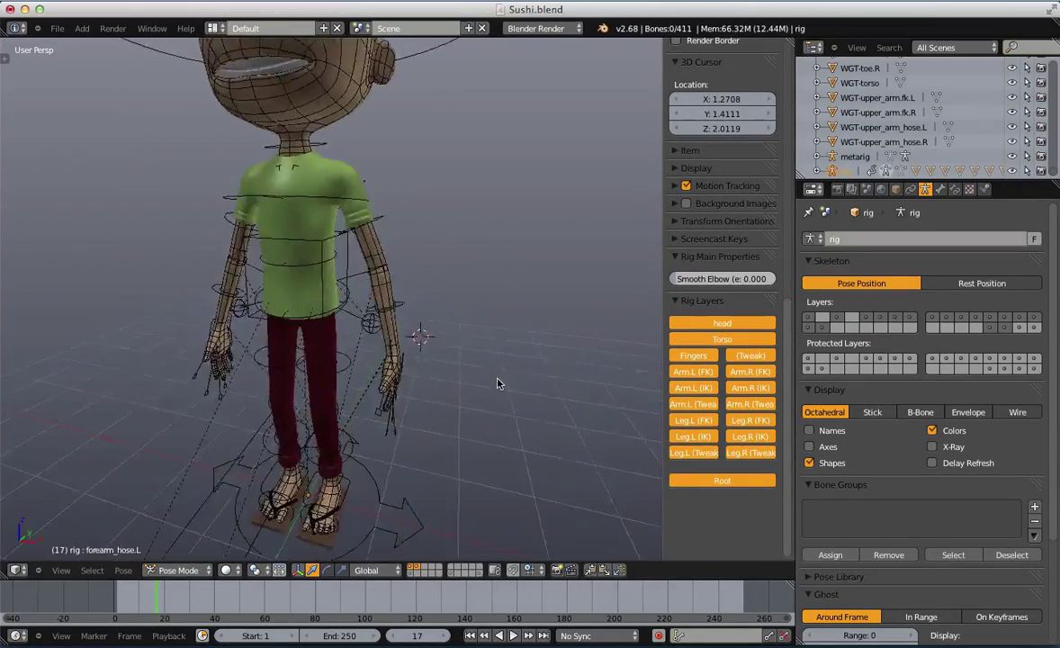
scroll(500, 383, "up", 3)
key("z")
key("z")
right_click(460, 317)
scroll(460, 320, "down", 4)
mouse_move(460, 321)
middle_mouse_down()
mouse_move(409, 367)
mouse_move(350, 320)
middle_mouse_up()
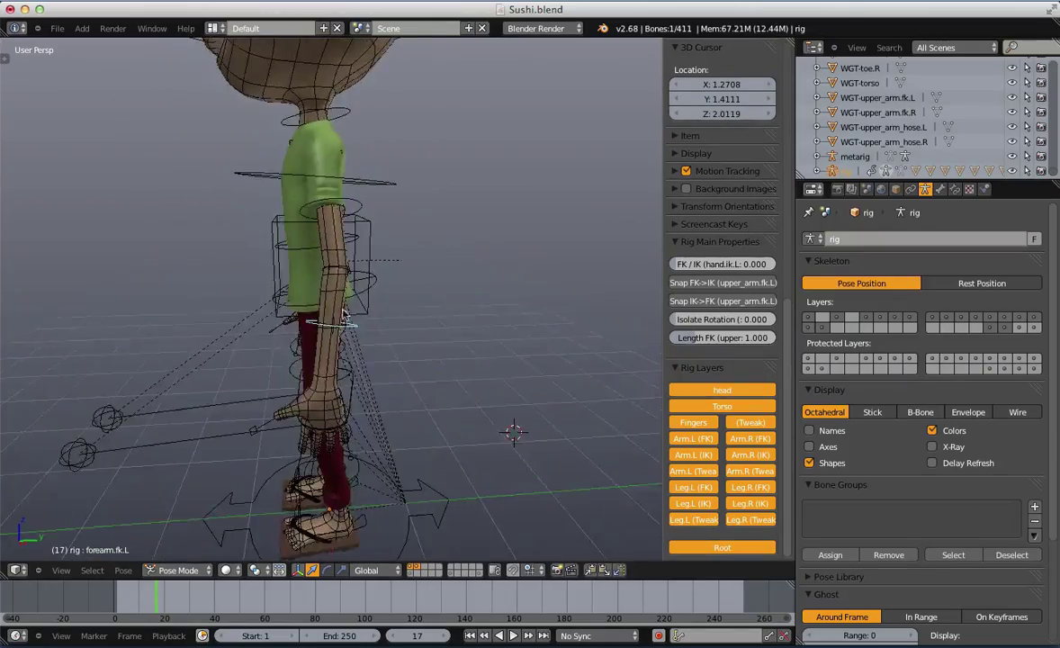
Try rotating the left upper arm's FK control in a side view and check the arm from the front
scroll(343, 219, "up", 3)
scroll(342, 218, "down", 4)
right_click(320, 206)
right_click(320, 200)
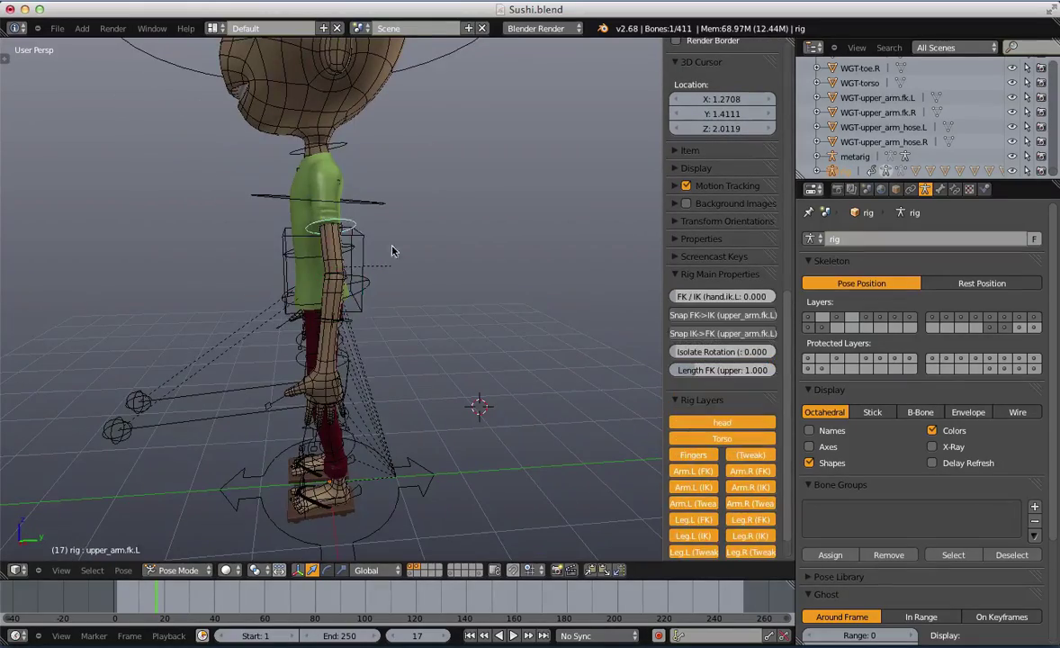
key("r")
left_click(340, 321)
scroll(338, 323, "down", 4)
middle_click_drag(279, 328, 384, 355)
scroll(385, 360, "up", 4)
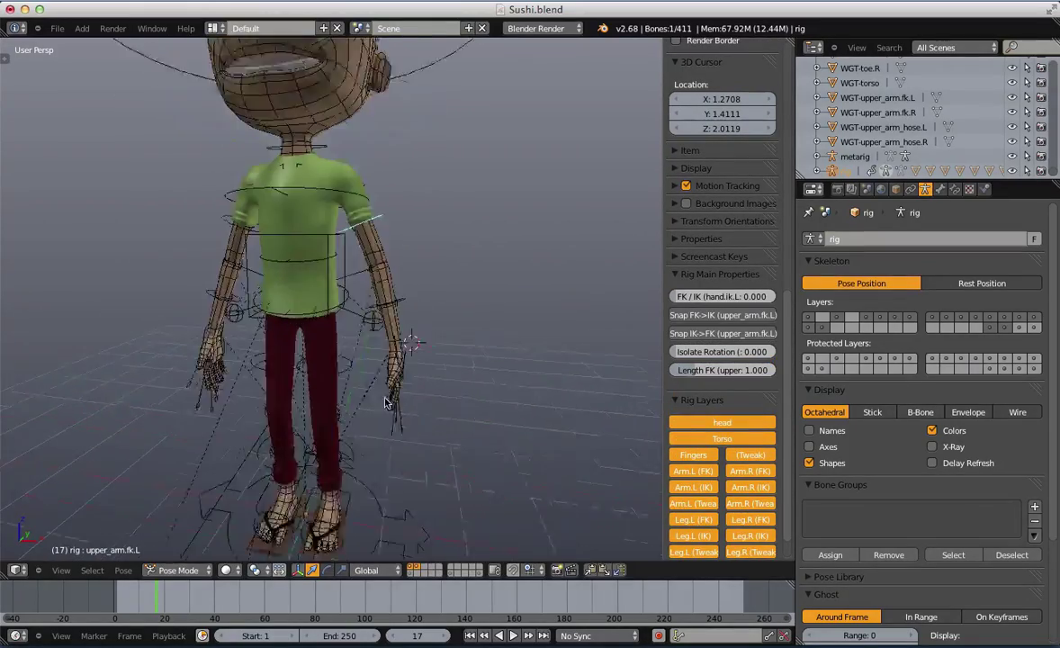
middle_click_drag(388, 410, 408, 470)
scroll(405, 441, "down", 4)
scroll(344, 263, "up", 3)
middle_click_drag(333, 273, 327, 223)
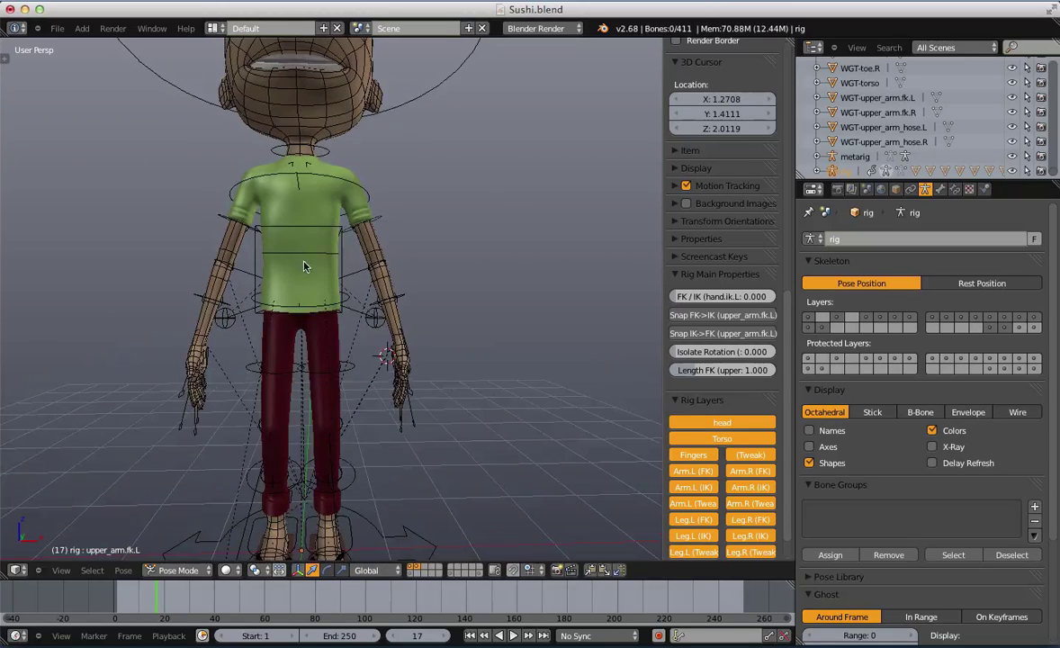
Try rotating the spine control at the middle of the torso in a front view
right_click(304, 258)
key("r")
right_click(382, 325)
scroll(317, 304, "up", 1)
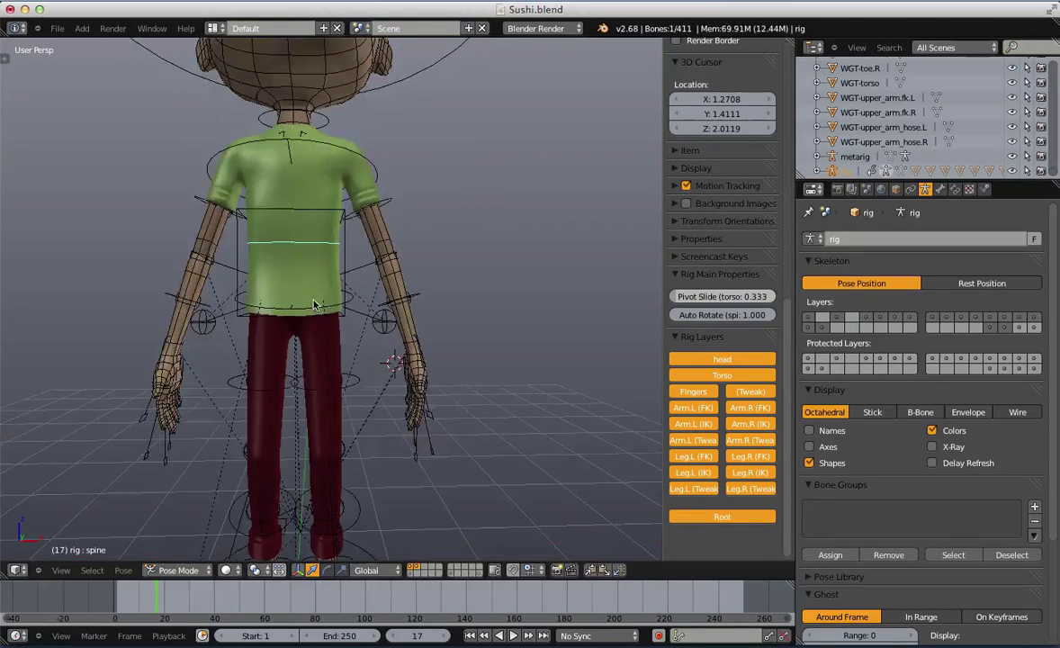
Hide the left and right arm FK layers and try moving the left hand's IK control
middle_click_drag(316, 305, 386, 316)
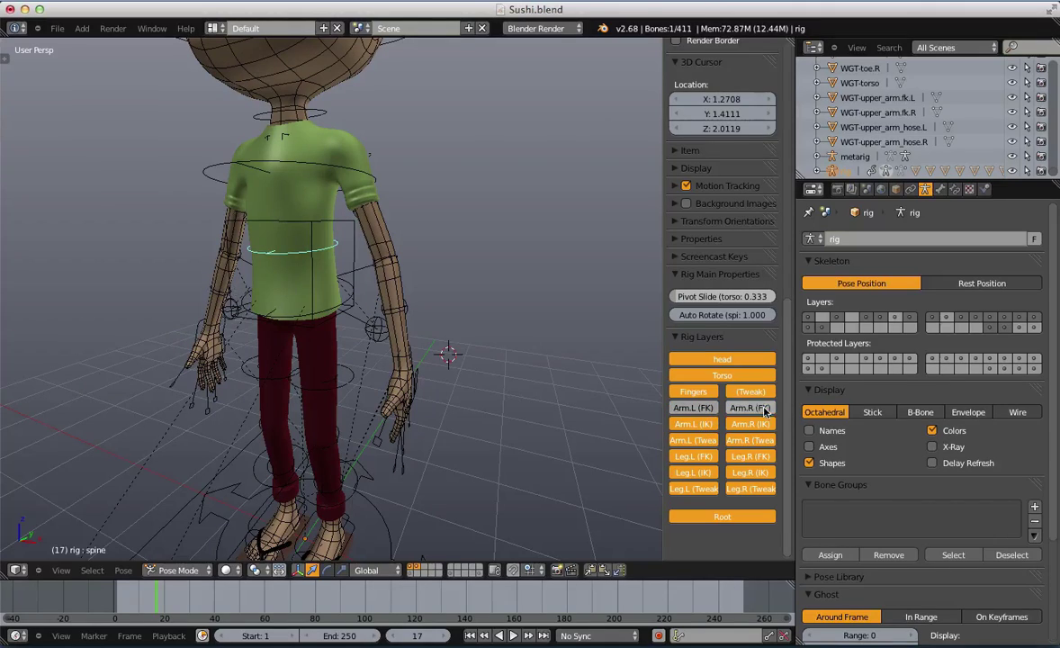
middle_click_drag(576, 387, 388, 378)
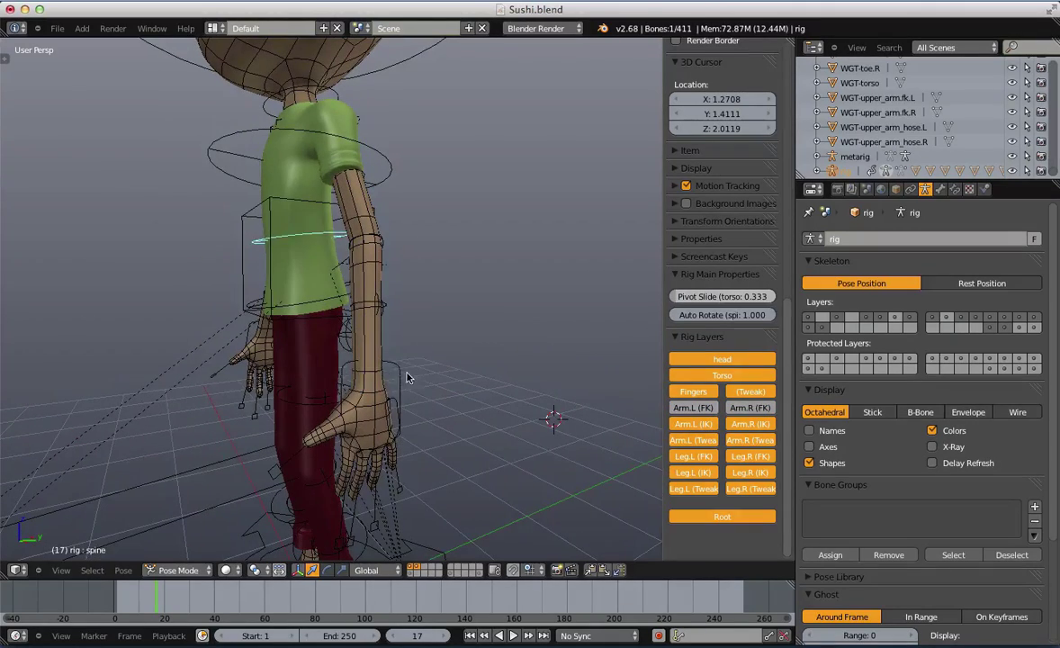
right_click(402, 378)
key("g")
left_click(495, 418)
scroll(459, 406, "down", 3)
middle_click_drag(457, 407, 475, 362)
scroll(564, 390, "up", 2)
scroll(465, 410, "down", 2)
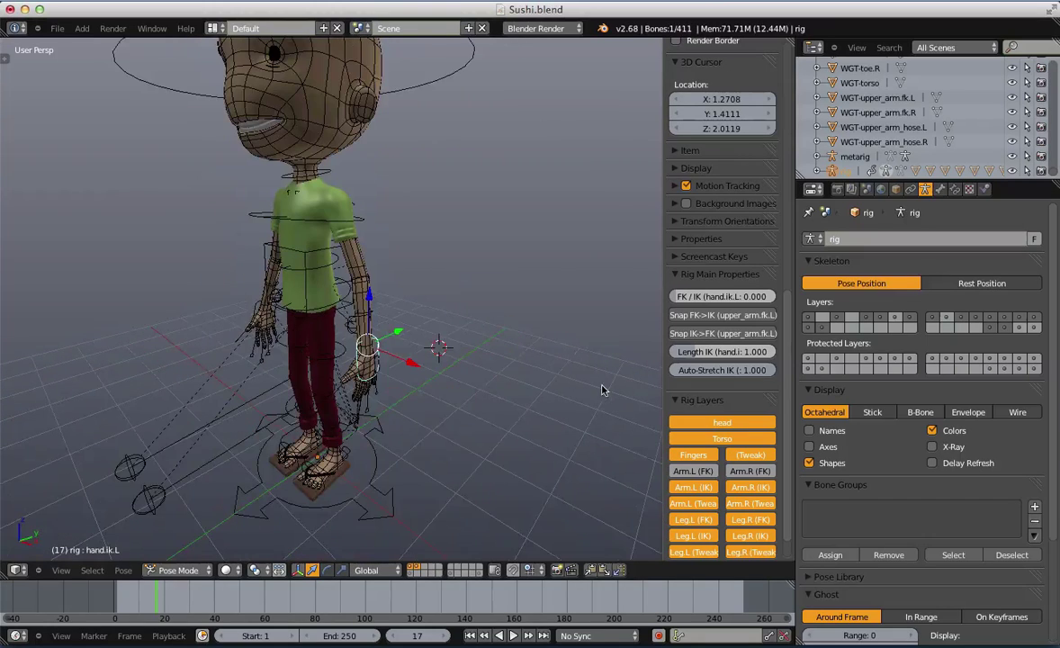
Set the left arm's FK/IK value to 1.000 and move the left hand's IK control forward, up and outward
left_click(709, 317)
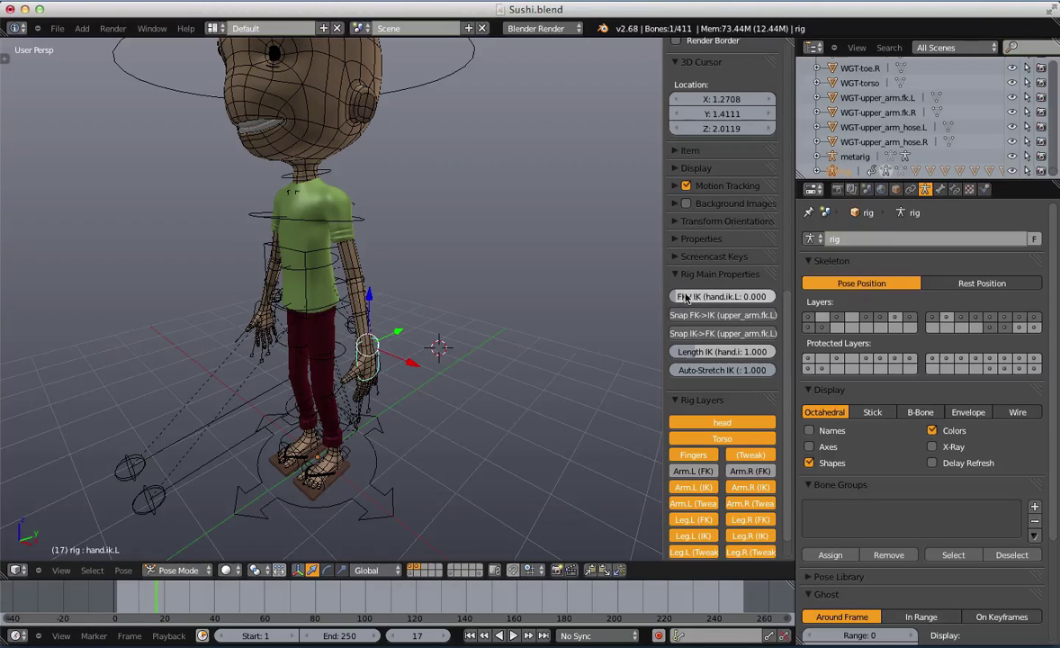
middle_click_drag(439, 311, 398, 303)
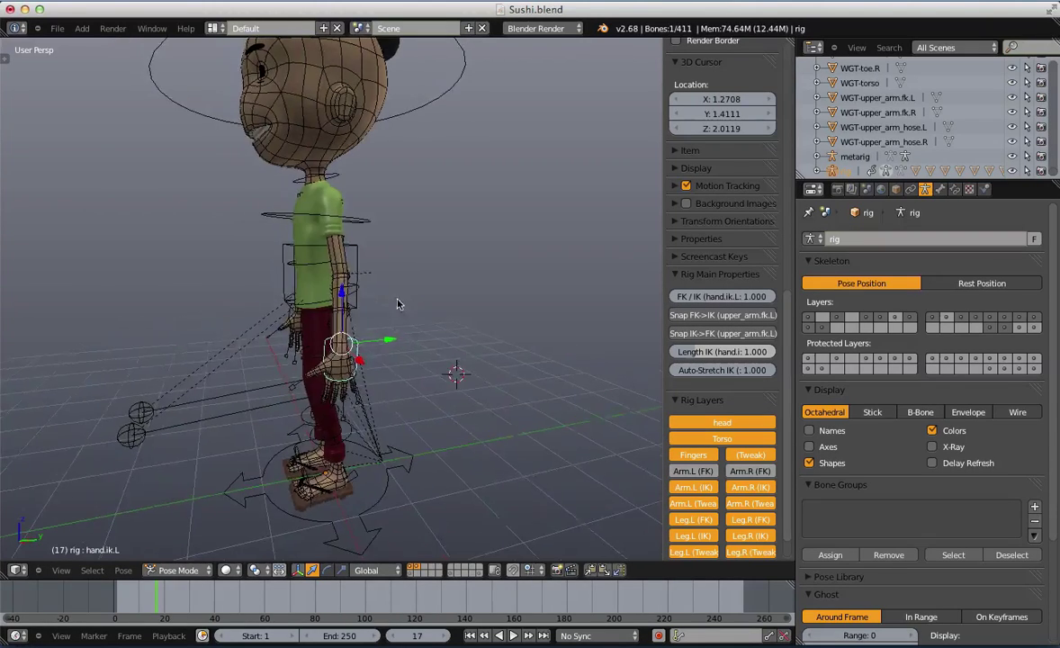
key("g")
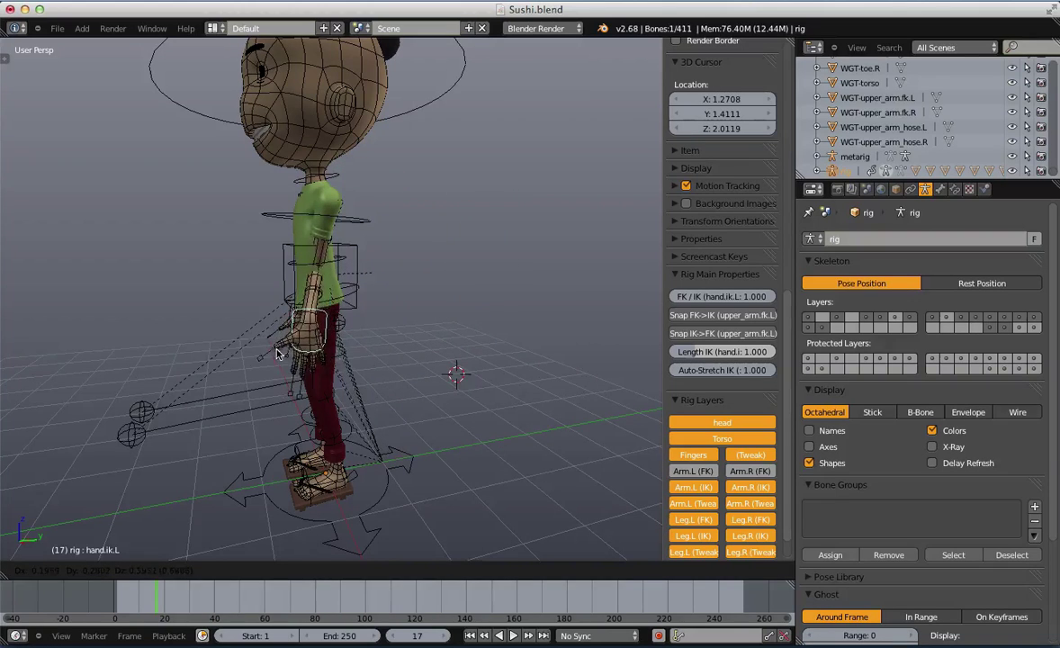
left_click(279, 350)
middle_click_drag(279, 349, 409, 327)
key("g")
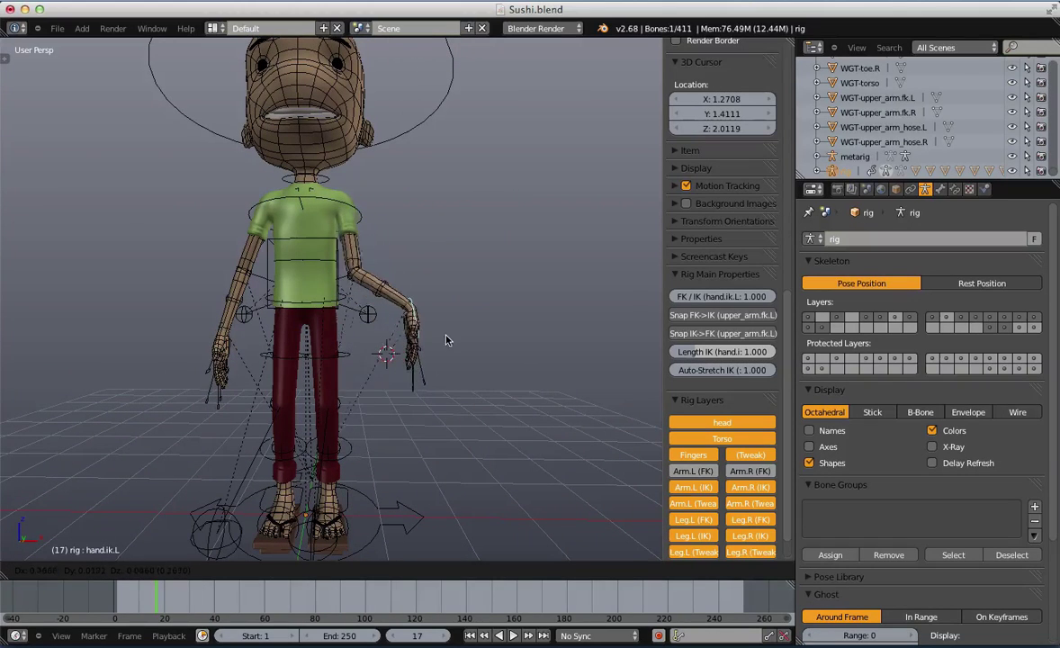
left_click(450, 324)
Move the left elbow's IK target beside the left arm and the right elbow's IK target beside the right arm
right_click(250, 317)
key("g")
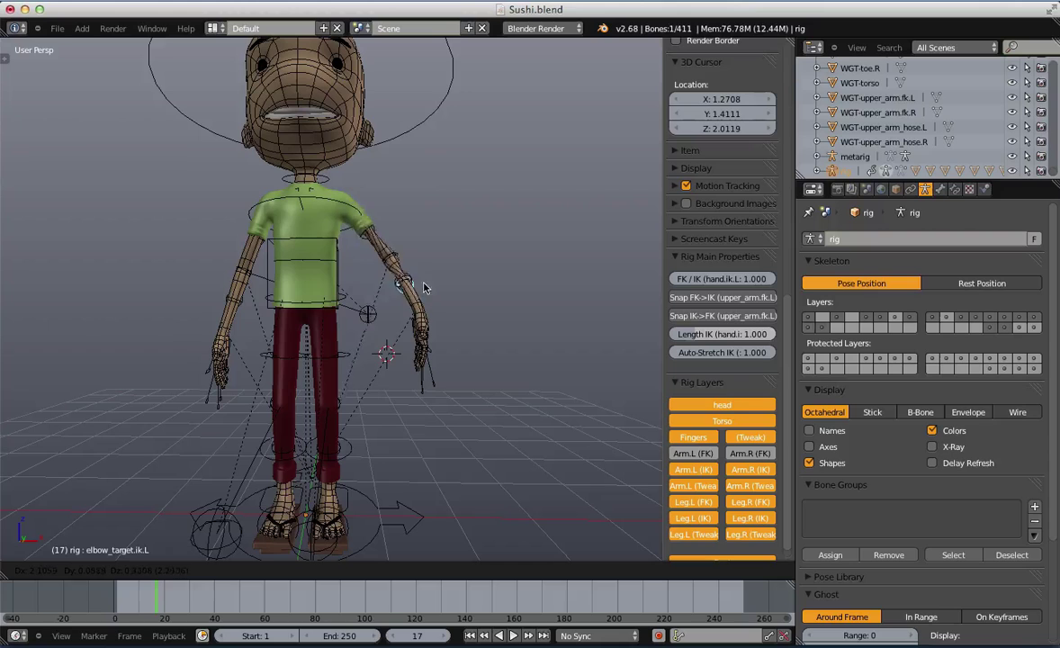
left_click(388, 312)
right_click(365, 318)
key("g")
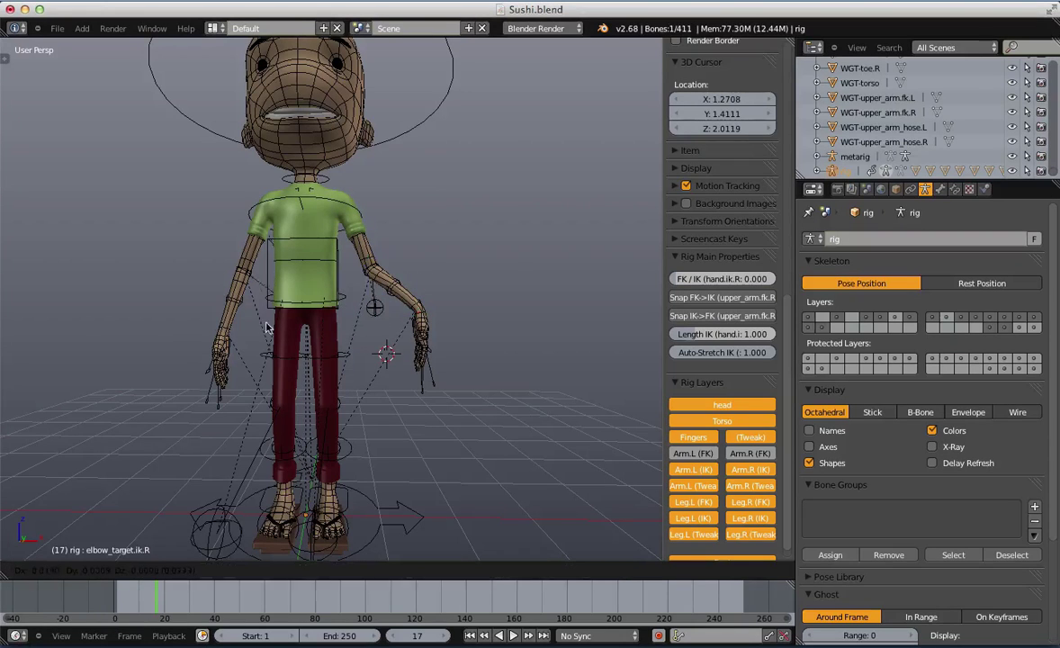
left_click(258, 296)
Move the left hand's IK control in toward the body and rotate the hand freely
right_click(416, 296)
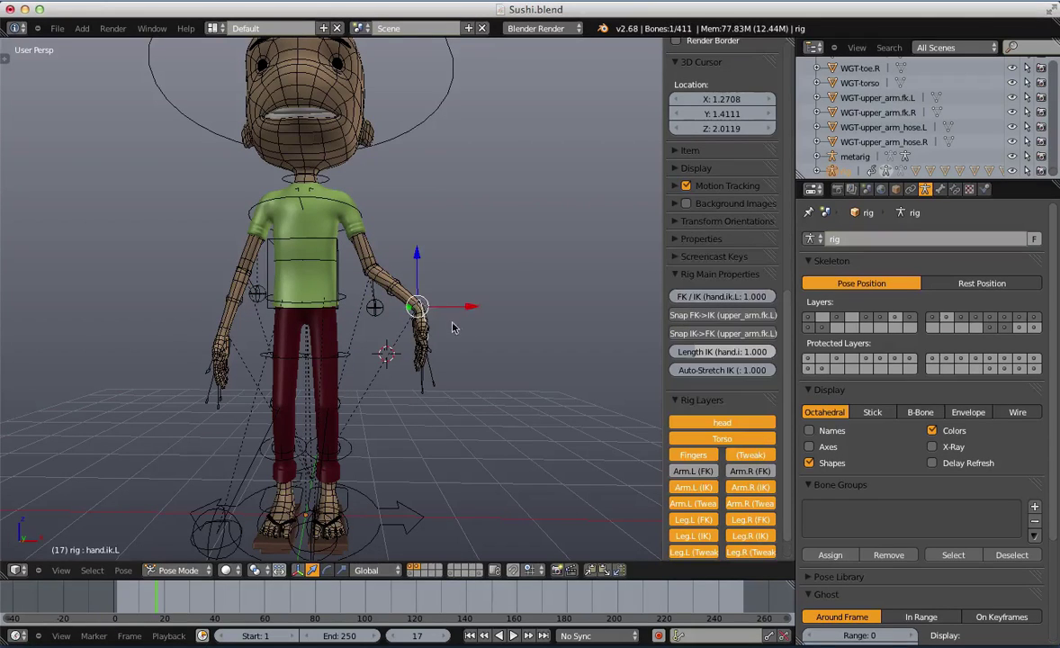
key("g")
left_click(407, 304)
key("r")
key("r")
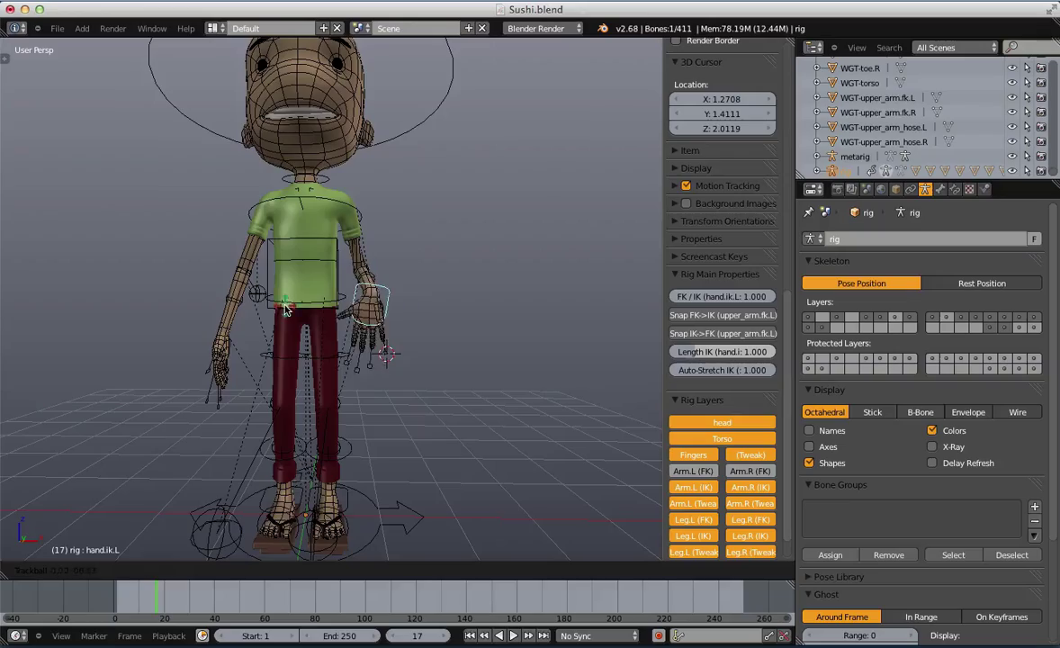
left_click(309, 314)
Reset all of the rig's bones to their default pose and deselect them
key("z")
scroll(395, 310, "up", 4)
key("z")
mouse_move(395, 310)
middle_mouse_down()
mouse_move(302, 322)
mouse_move(243, 315)
mouse_move(253, 369)
mouse_move(480, 348)
mouse_move(366, 340)
middle_mouse_up()
scroll(243, 317, "down", 2)
key("a")
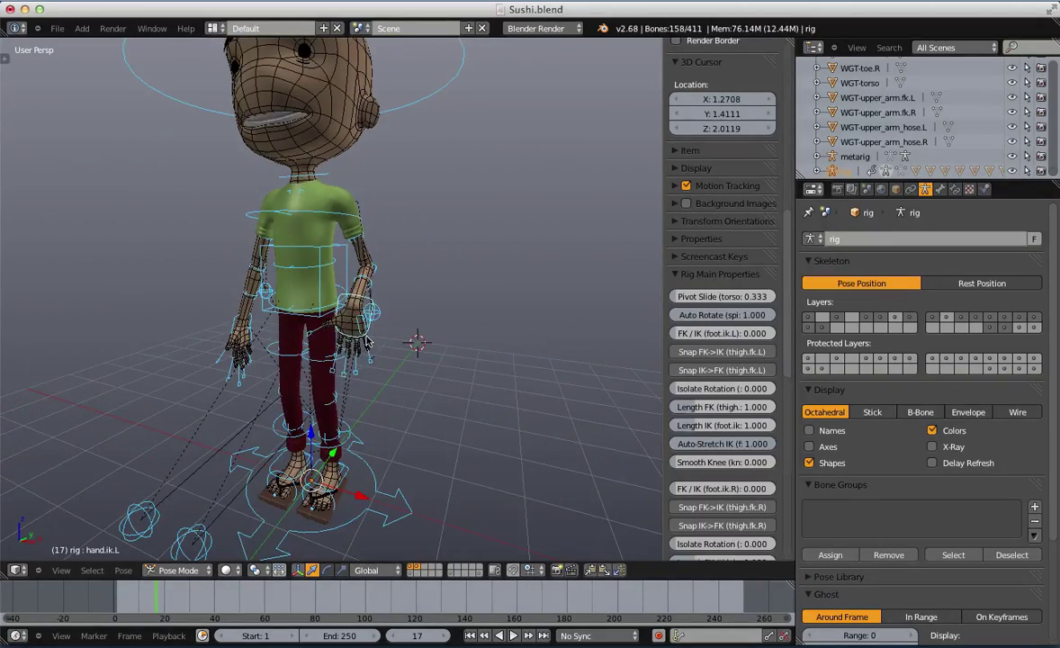
key("a")
scroll(402, 279, "up", 4)
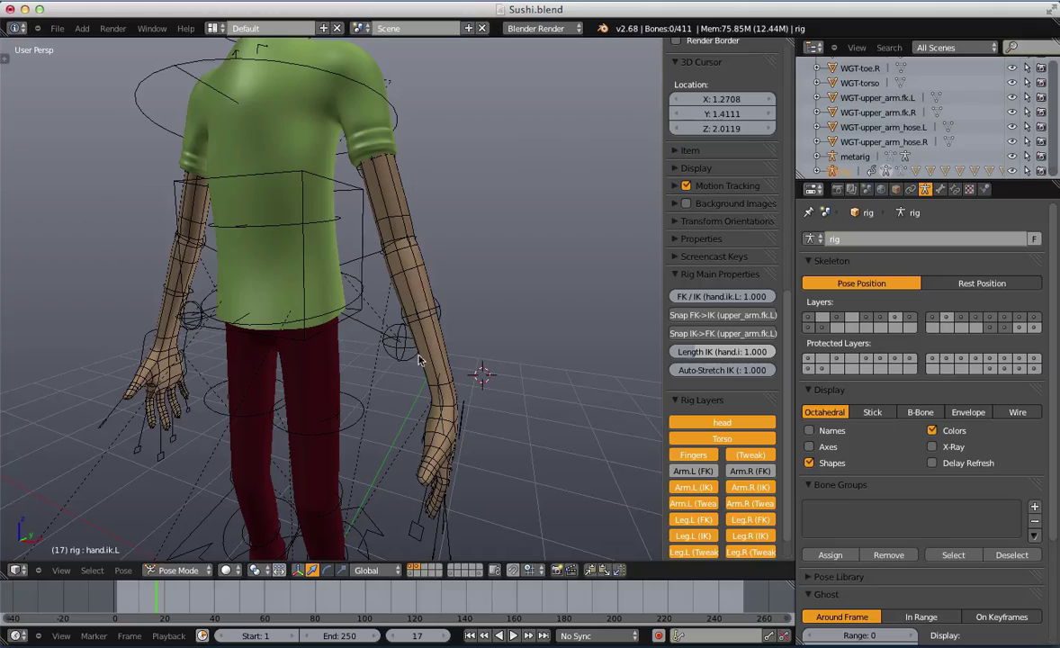
Try rotating the left foot with its FK control
scroll(441, 351, "down", 4)
middle_click_drag(410, 366, 409, 303, "shift")
scroll(405, 306, "up", 3)
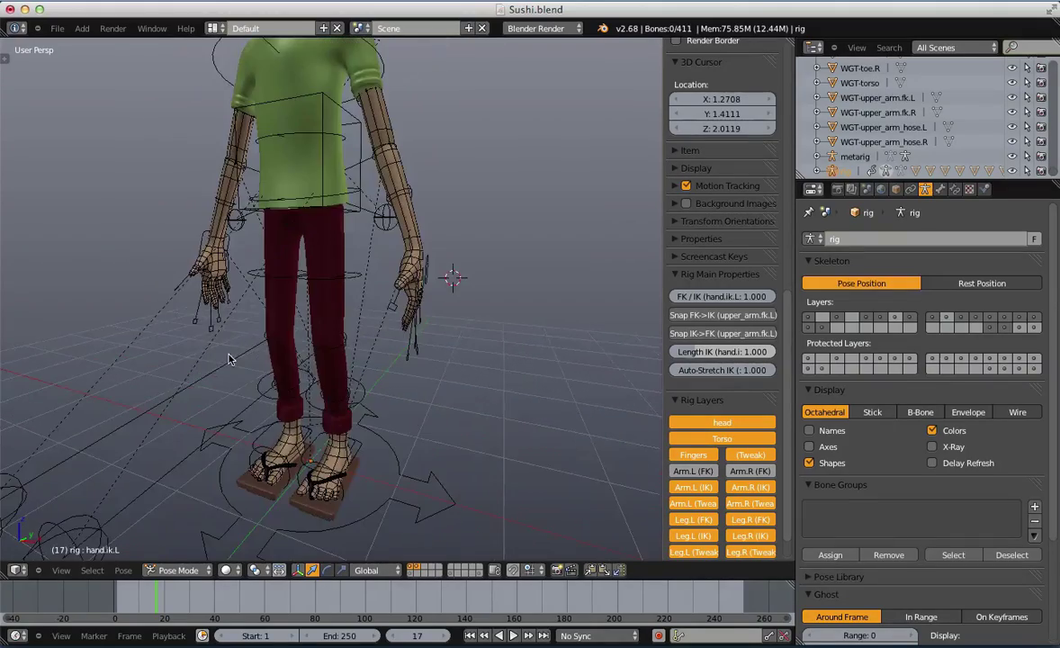
scroll(290, 389, "up", 1)
middle_click_drag(334, 477, 198, 378, "shift")
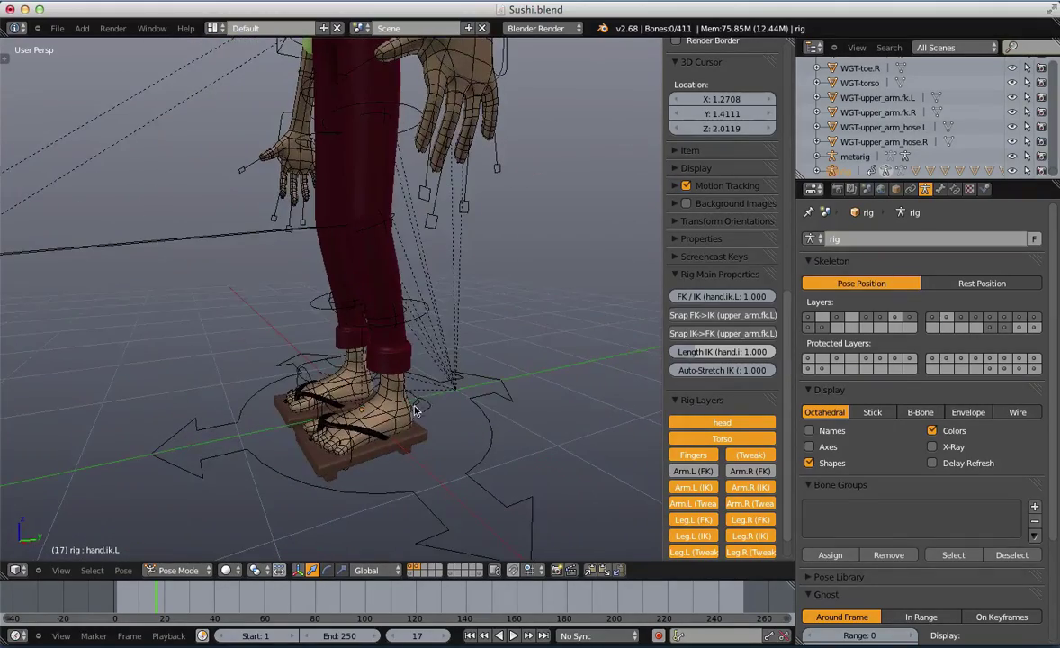
right_click(416, 403)
middle_click_drag(409, 423, 367, 345)
key("r")
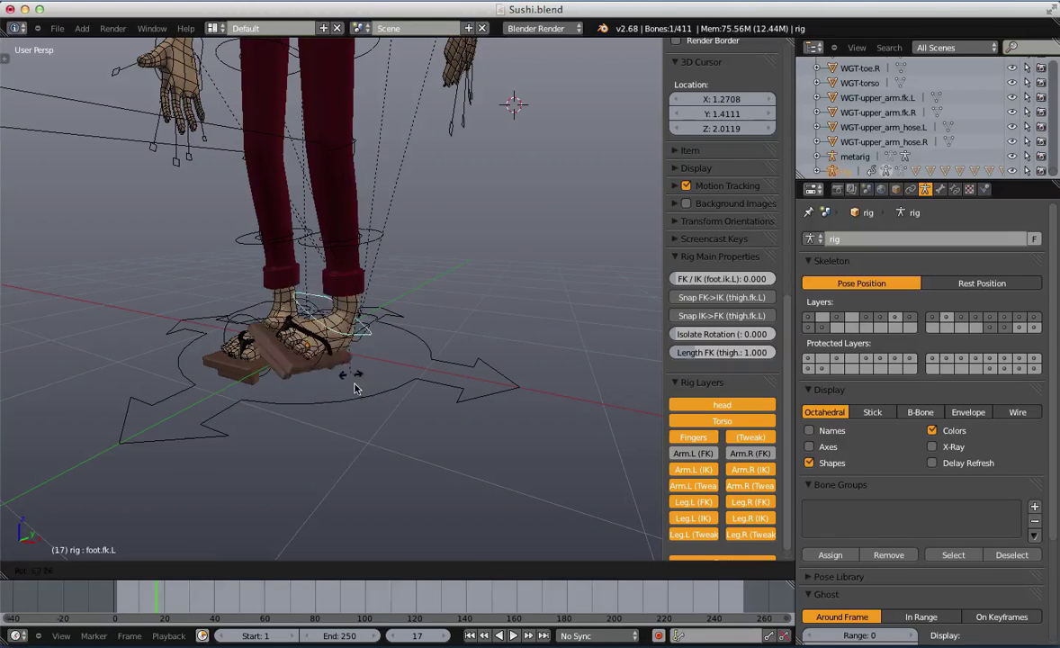
key("Escape")
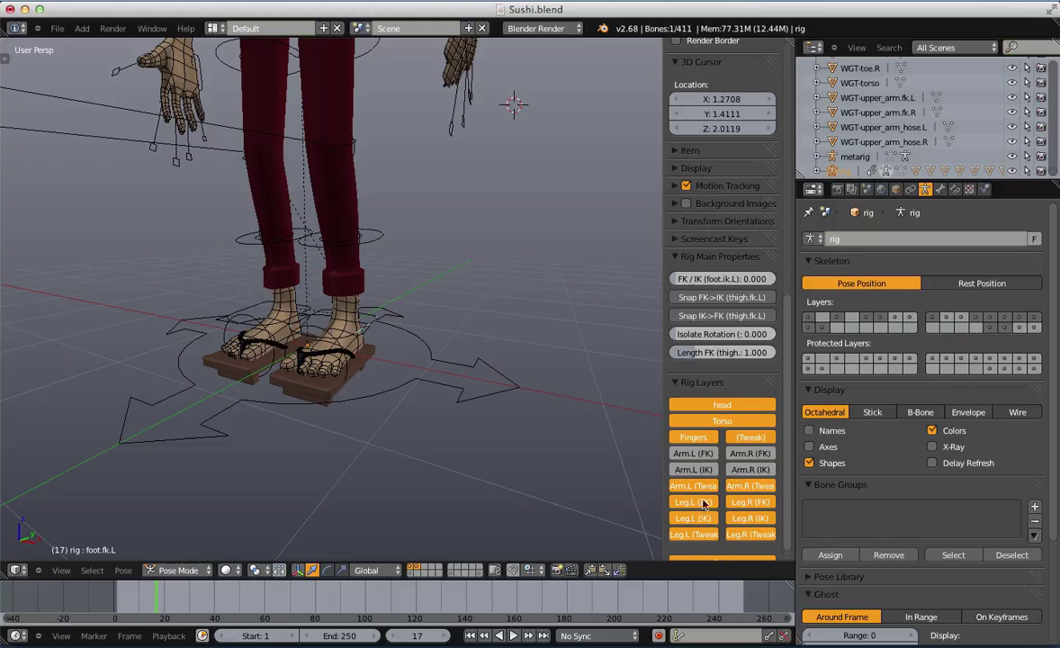
Hide the arm IK layers and the leg FK layers for both sides and select all remaining bones
left_click(705, 504)
scroll(744, 453, "down", 8)
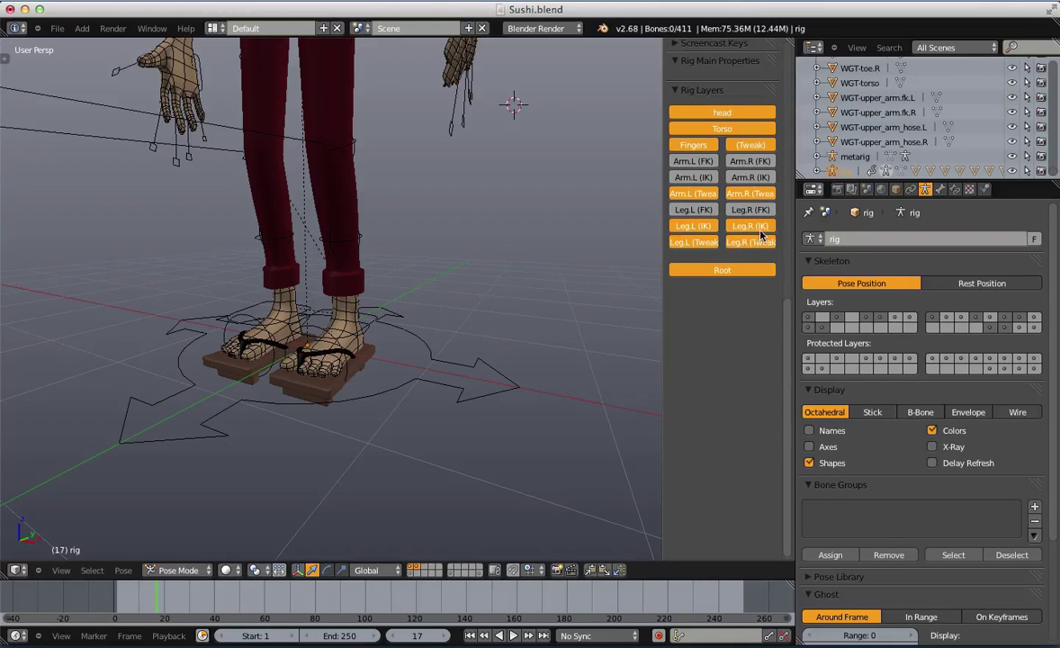
key("a")
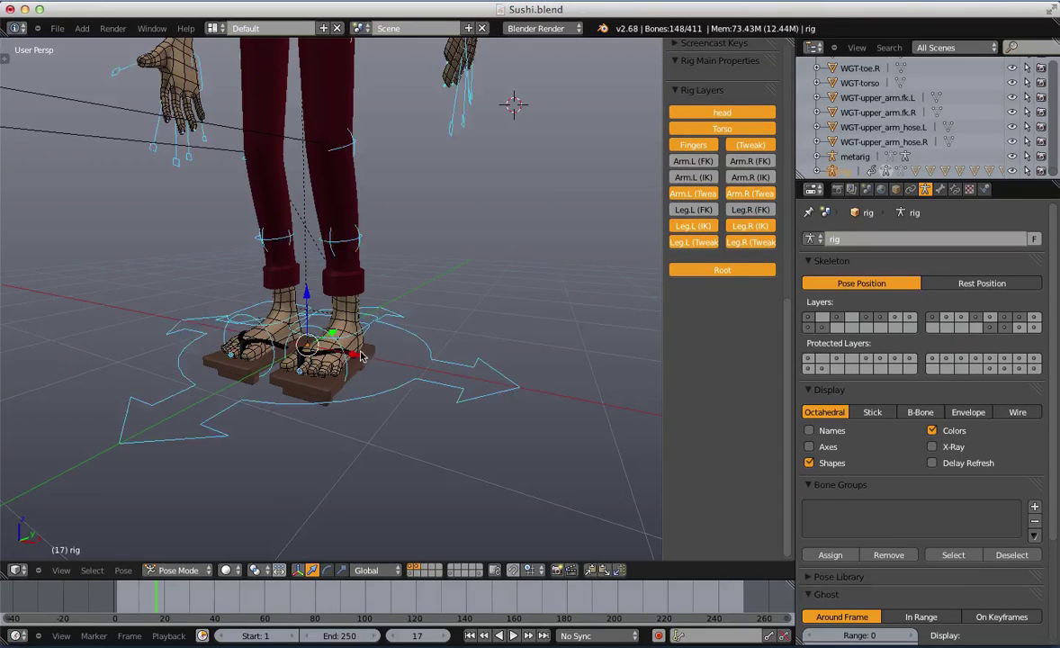
Set FK / IK of the left leg to 1.000 and raise the left foot with its IK control
key("a")
right_click(338, 310)
key("g")
left_click(441, 238)
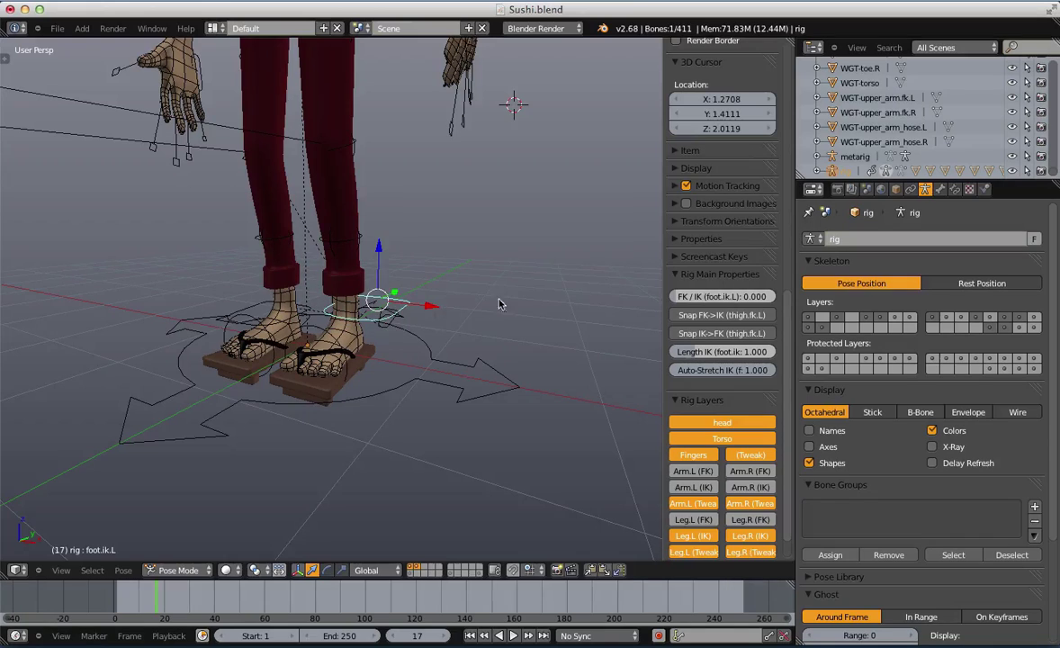
key("g")
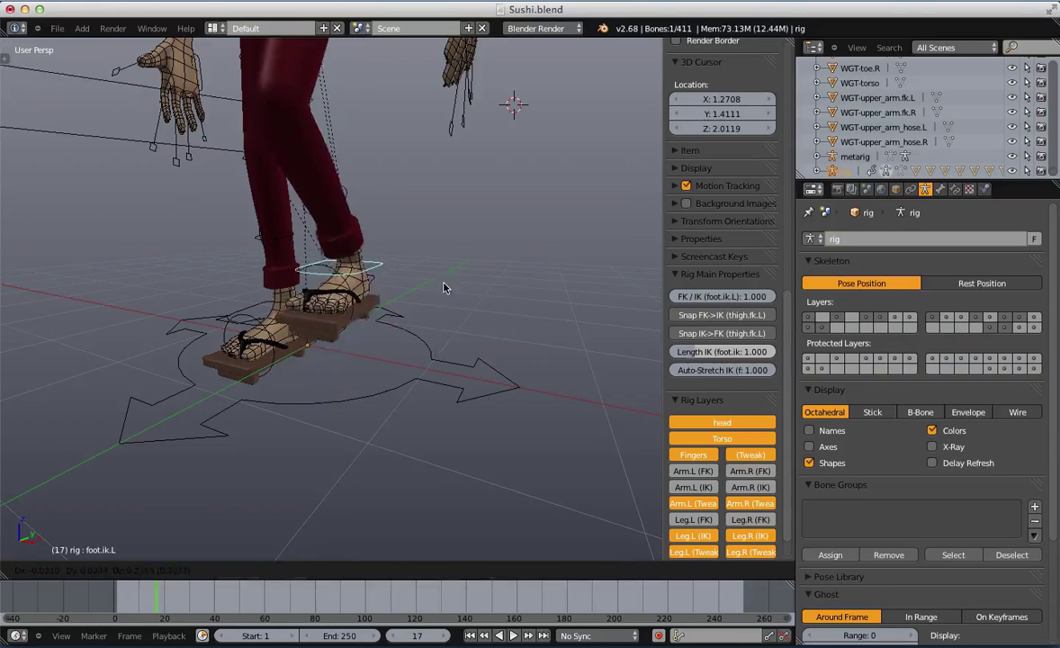
left_click(451, 290)
From the side, try rotating the raised left foot's roll control to lift the heel
scroll(452, 289, "down", 5)
key("KP_3")
key("KP_5")
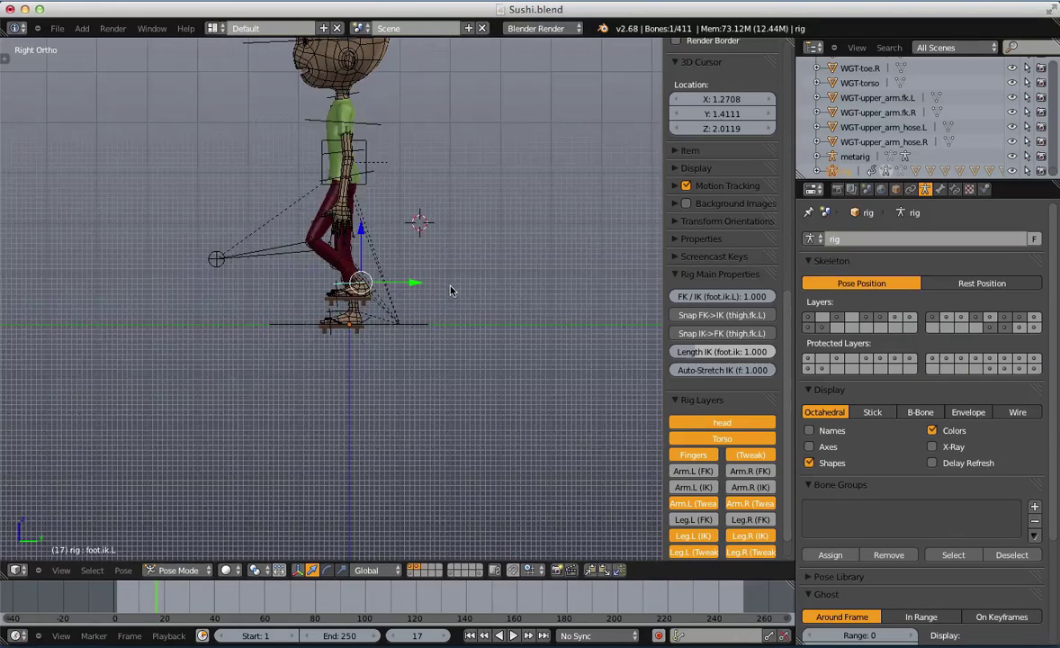
scroll(468, 266, "up", 7)
left_click(492, 244)
right_click(494, 241)
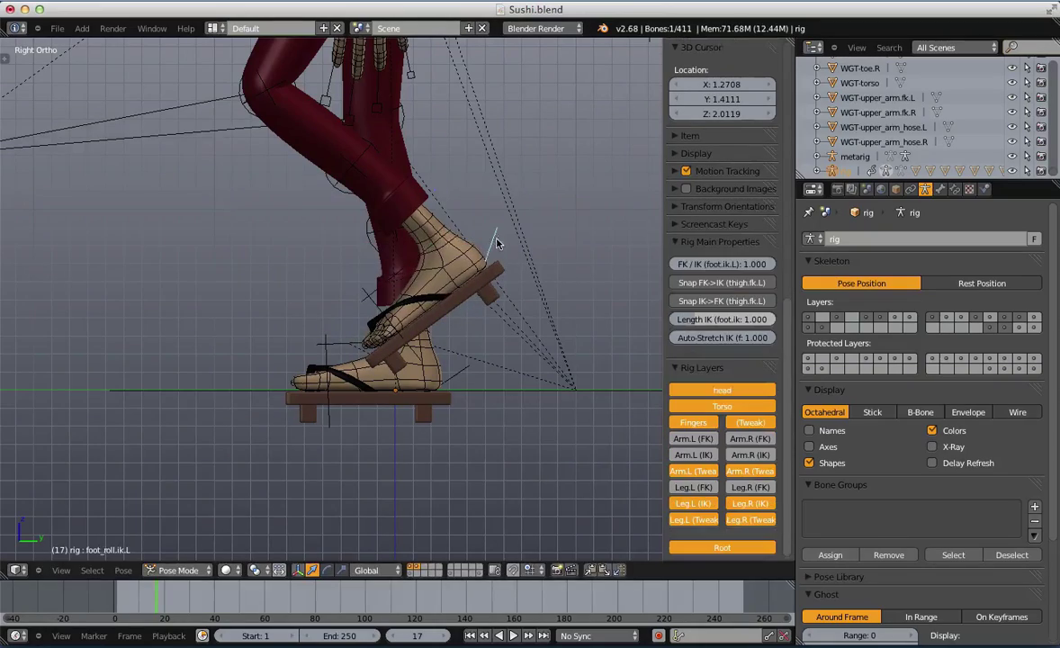
key("r")
left_click(502, 243)
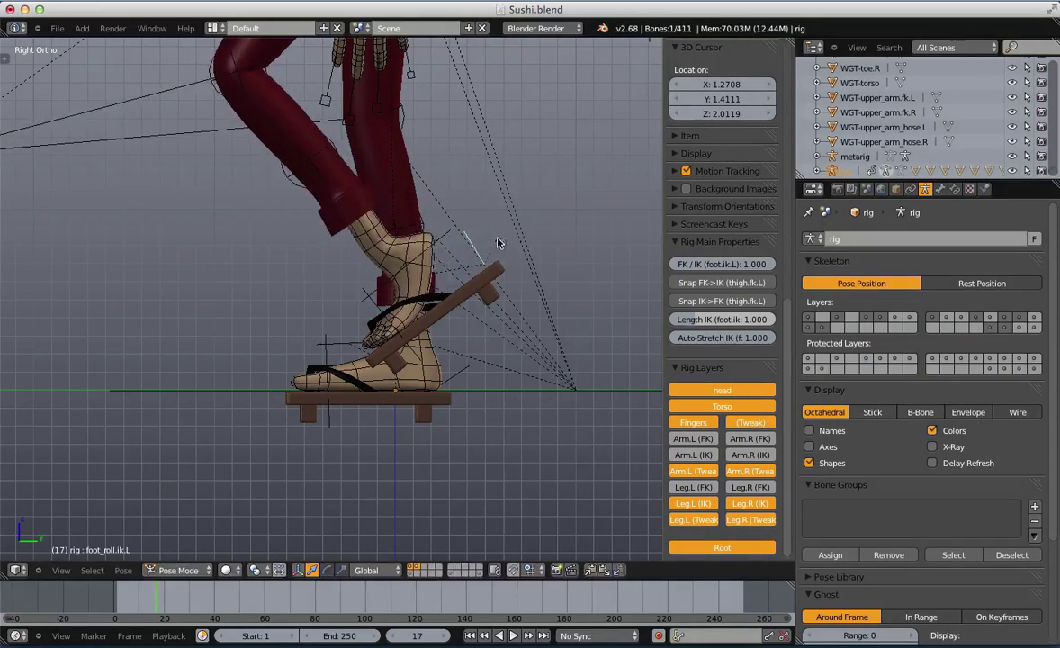
Try rotating the whole left foot with its IK control
key("a")
scroll(497, 239, "down", 2)
middle_click_drag(409, 326, 225, 353)
scroll(372, 365, "down", 3)
scroll(367, 282, "up", 7)
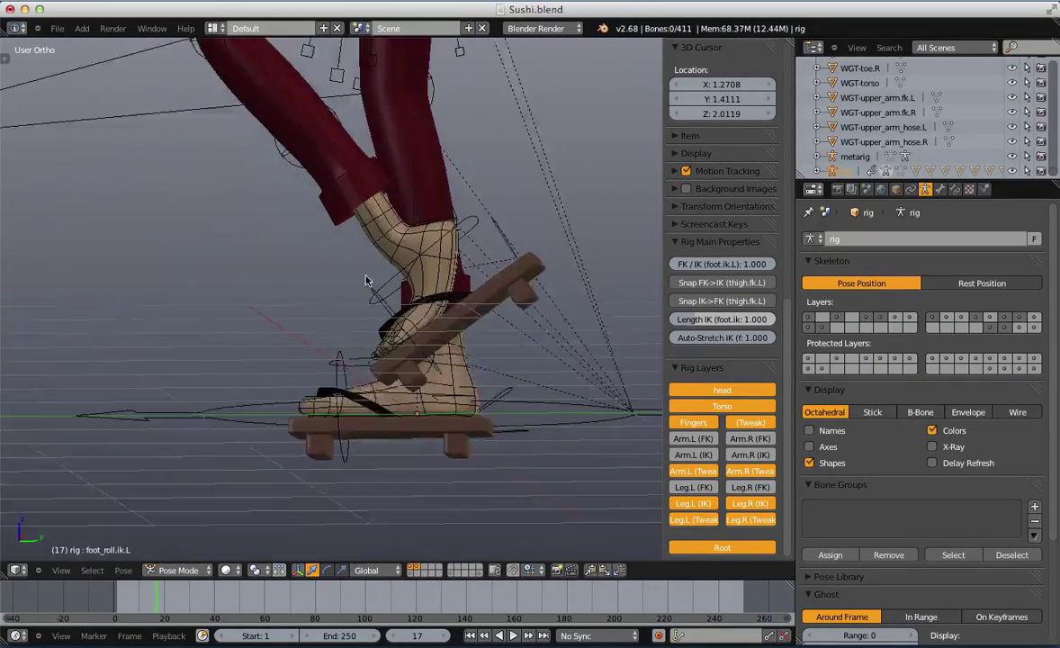
right_click(455, 226)
right_click(456, 247)
middle_click_drag(461, 254, 269, 311)
scroll(268, 311, "down", 3)
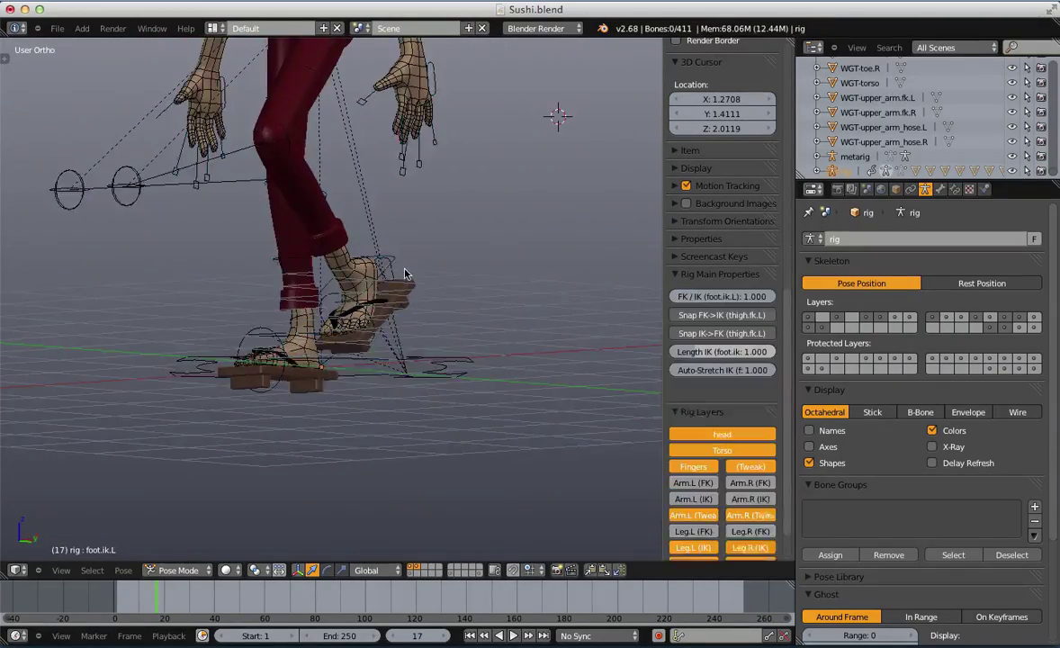
middle_click_drag(406, 273, 372, 274)
key("r")
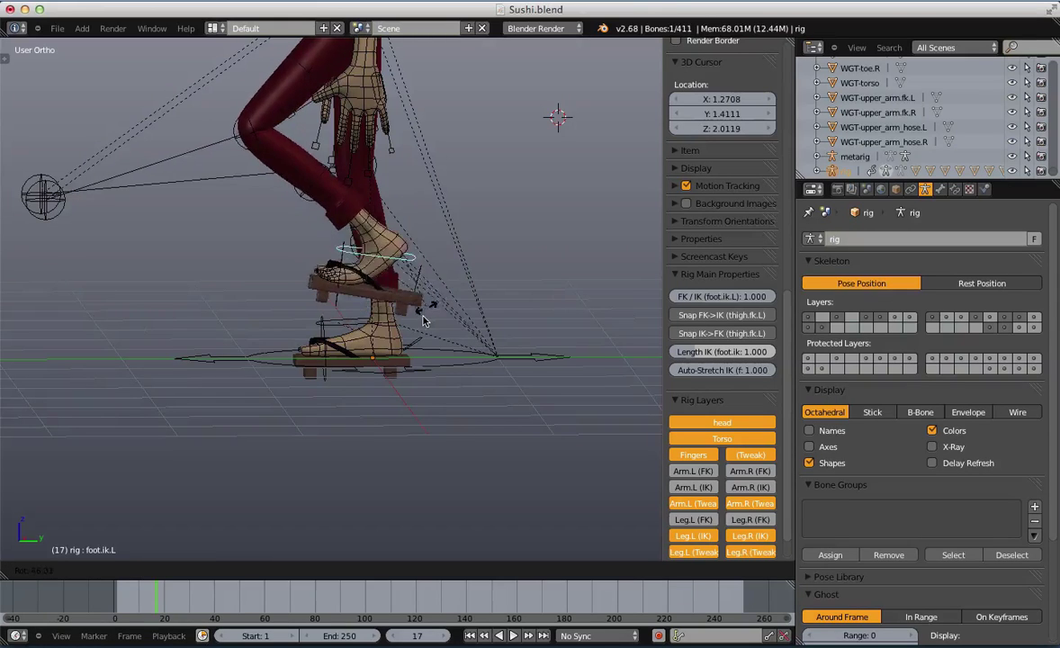
left_click(438, 290)
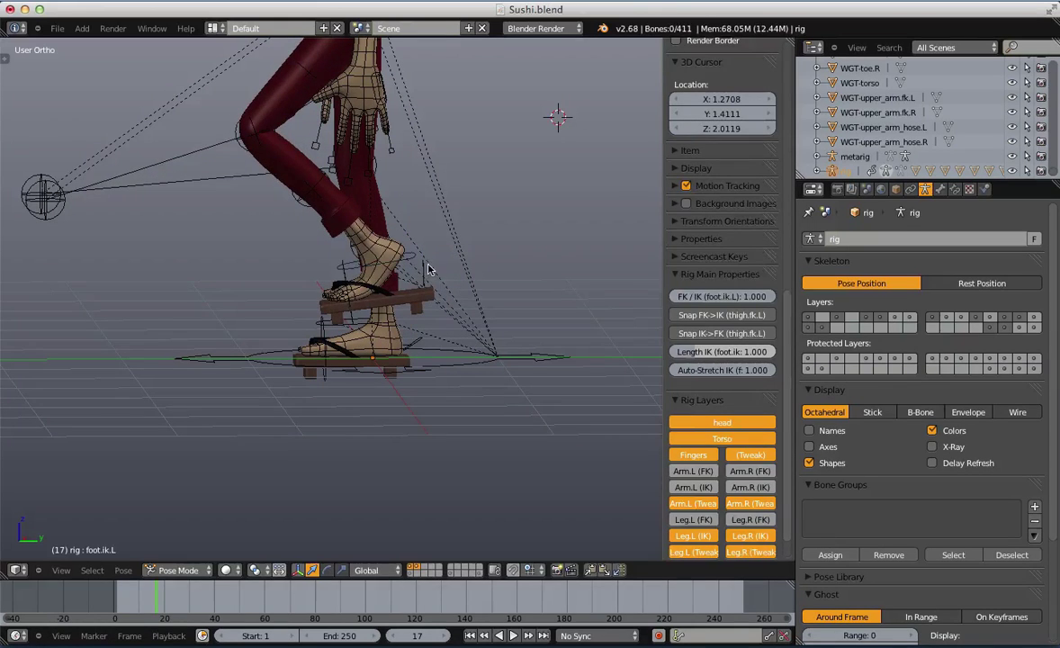
Try tilting the left foot back and forth with its foot roll control again
right_click(428, 269)
key("r")
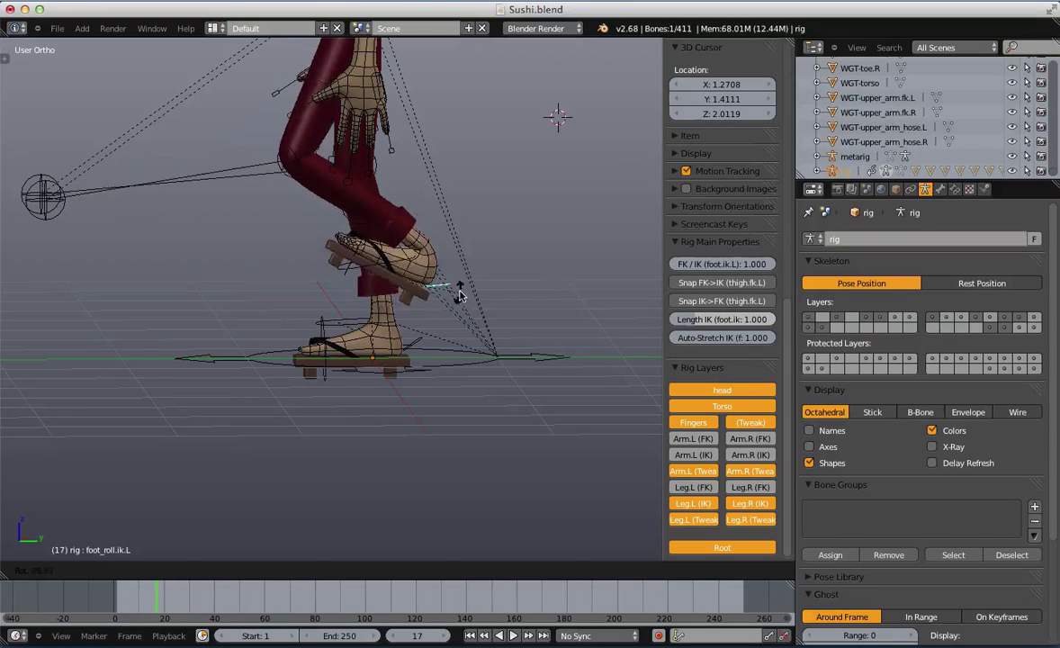
left_click(426, 261)
Move the left foot's IK control forward and well below the ground to extend the left leg
middle_click_drag(426, 261, 304, 272)
right_click(347, 260)
key("g")
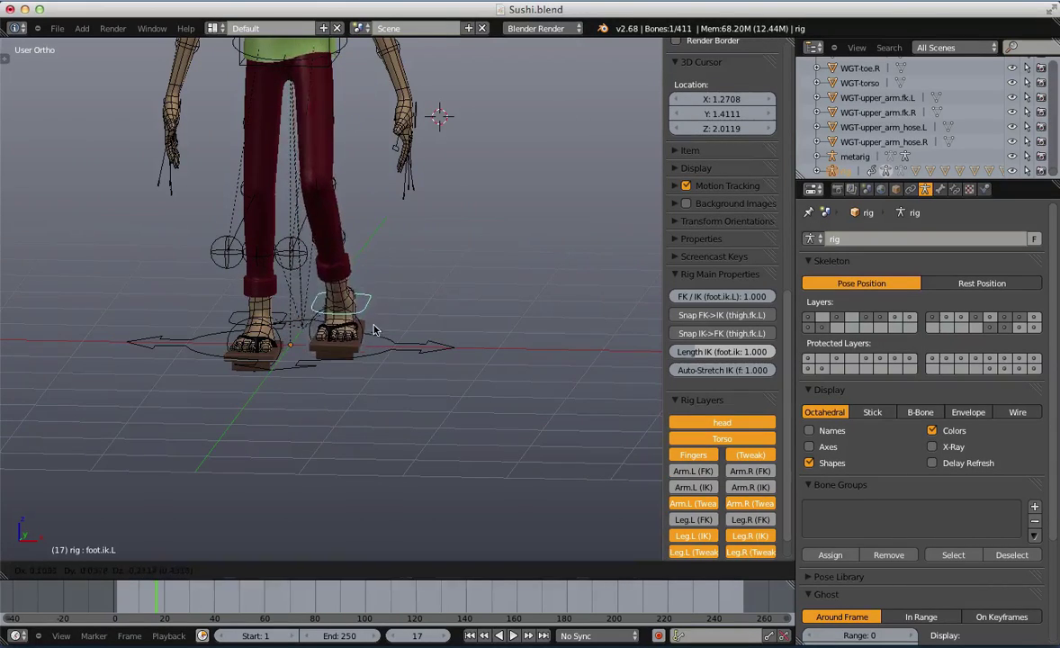
left_click(367, 324)
scroll(367, 324, "down", 3)
key("g")
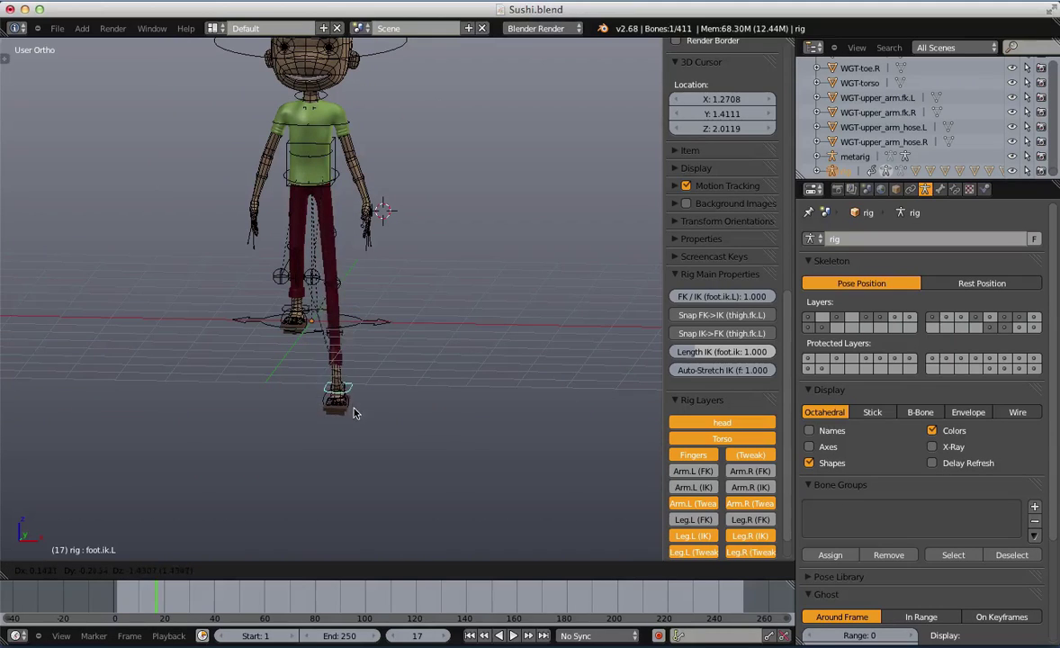
left_click(351, 391)
Set FK / IK of the right leg to 1.000 and lower the right foot beside the left one
right_click(297, 324)
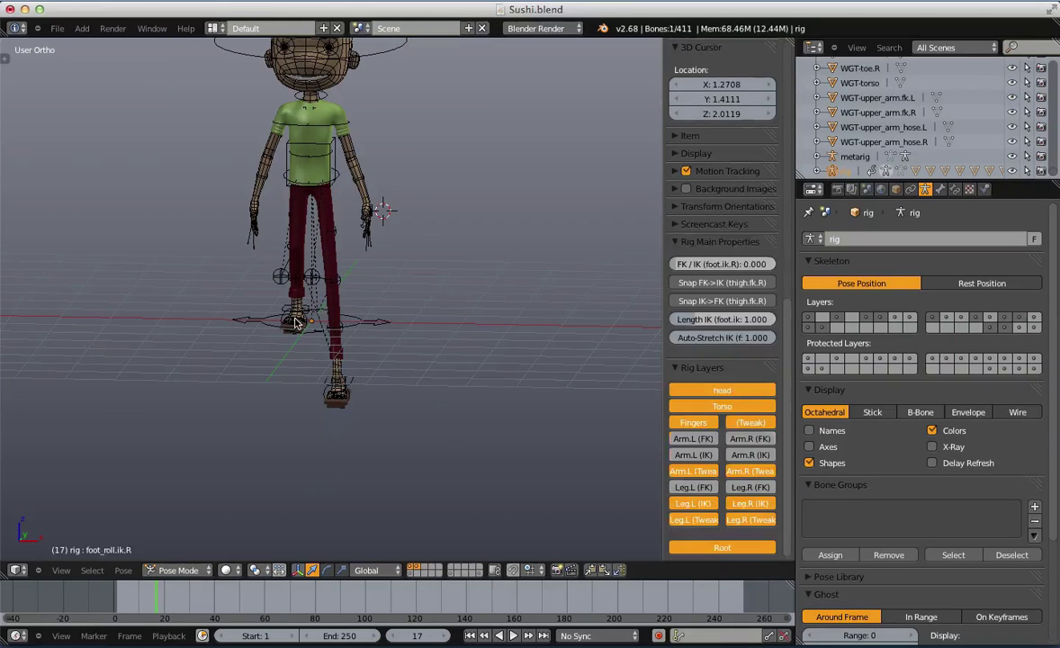
right_click(284, 311)
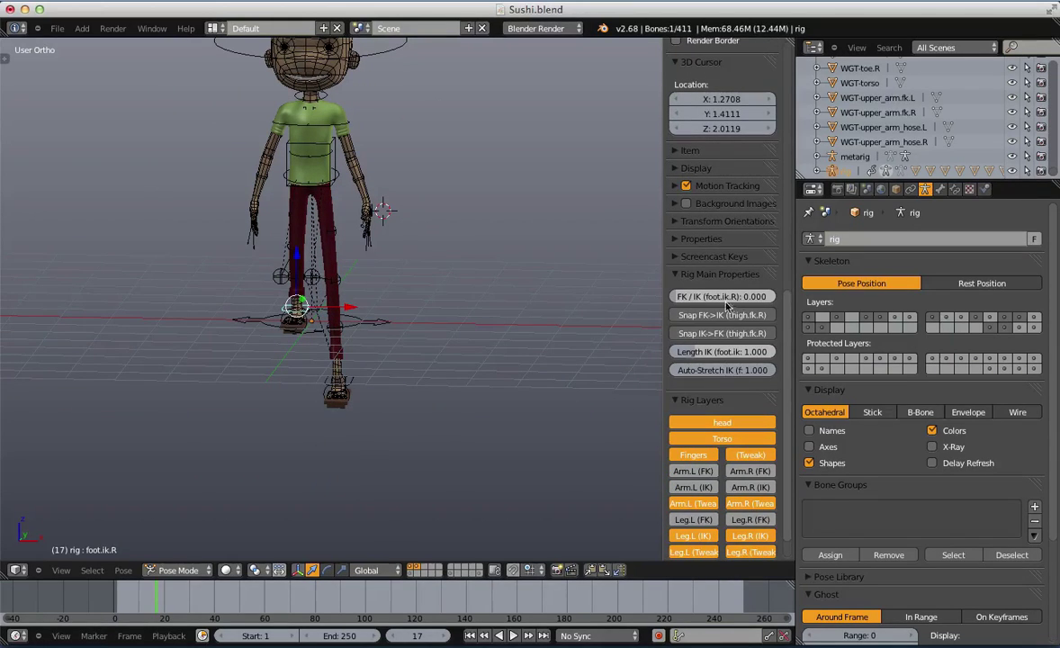
key("a")
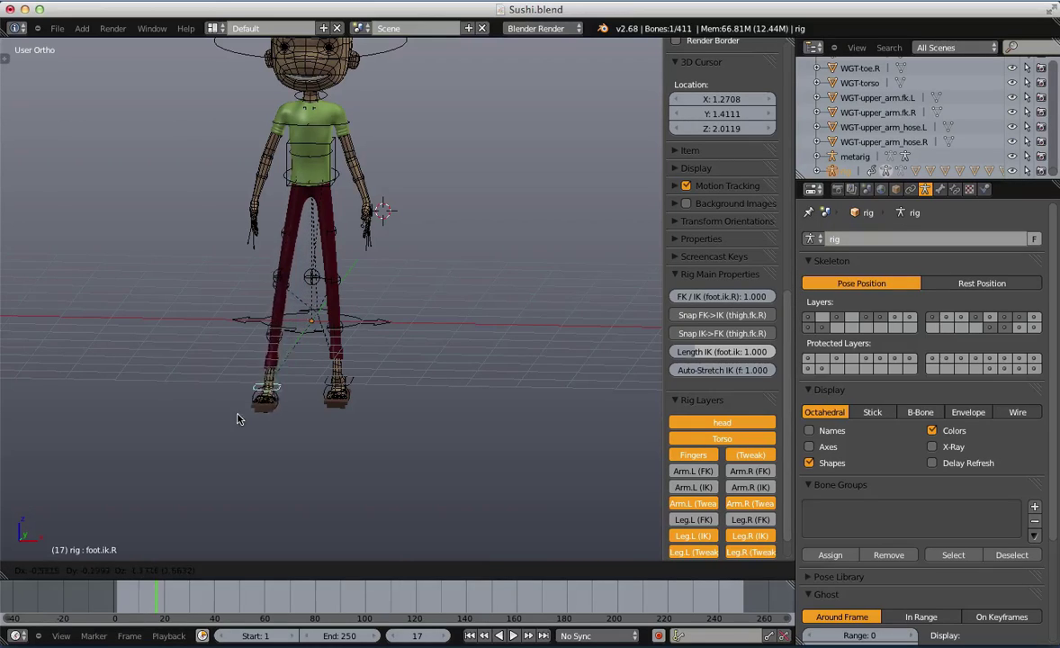
middle_click_drag(237, 419, 247, 389)
In the side view, lift the left foot with its IK control so the knee bends forward
scroll(247, 390, "up", 3)
key("KP_3")
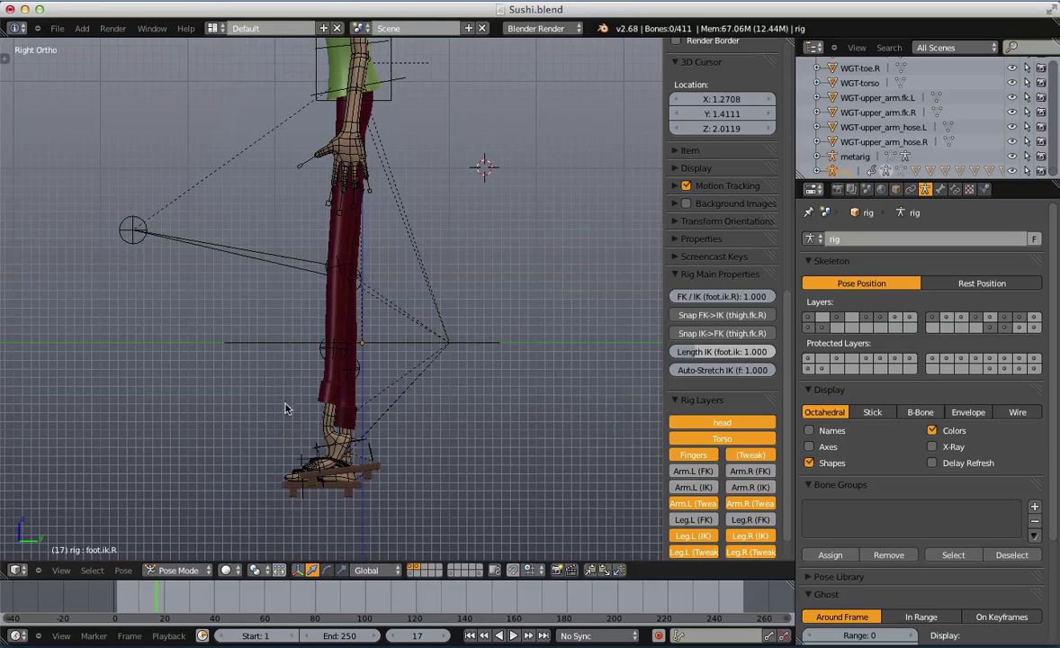
key("g")
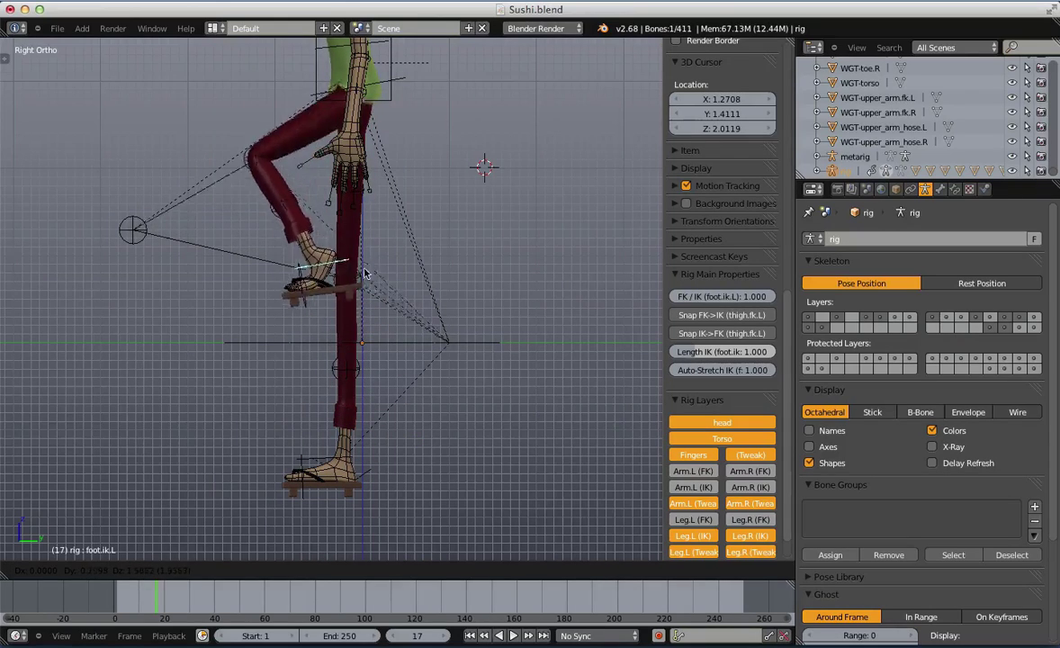
left_click(329, 211)
Try pulling the left knee sideways with its knee hose control
middle_click_drag(331, 228, 466, 277)
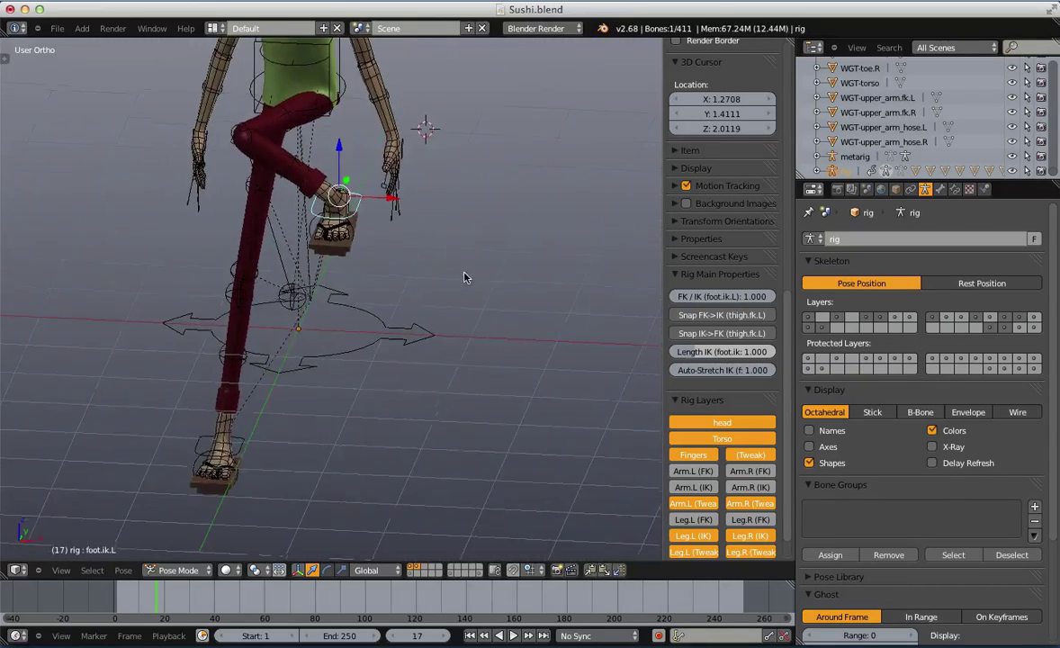
right_click(241, 135)
key("g")
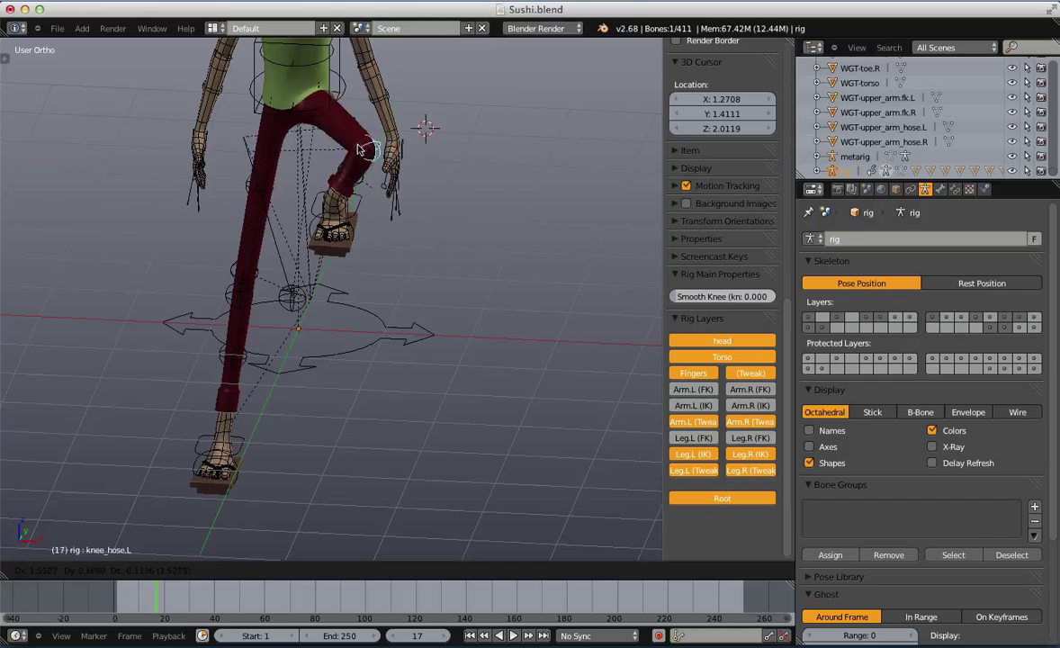
left_click(358, 151)
Try shifting the raised left foot forward and outward with its IK control
middle_click_drag(357, 153, 153, 264)
key("g")
left_click(288, 224)
right_click(282, 304)
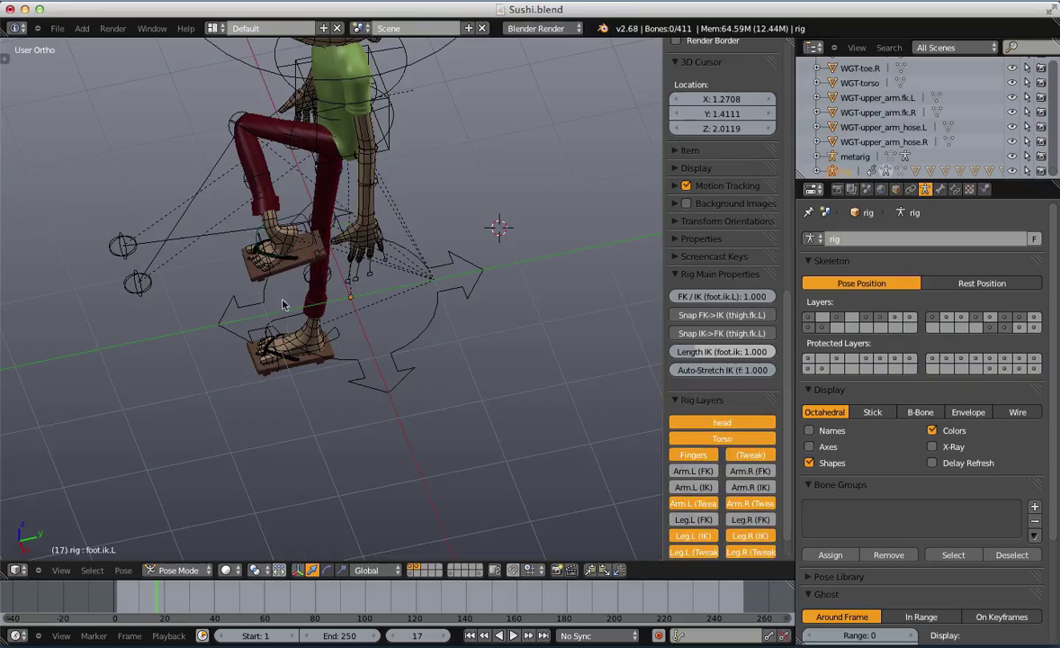
middle_click_drag(292, 226, 407, 291)
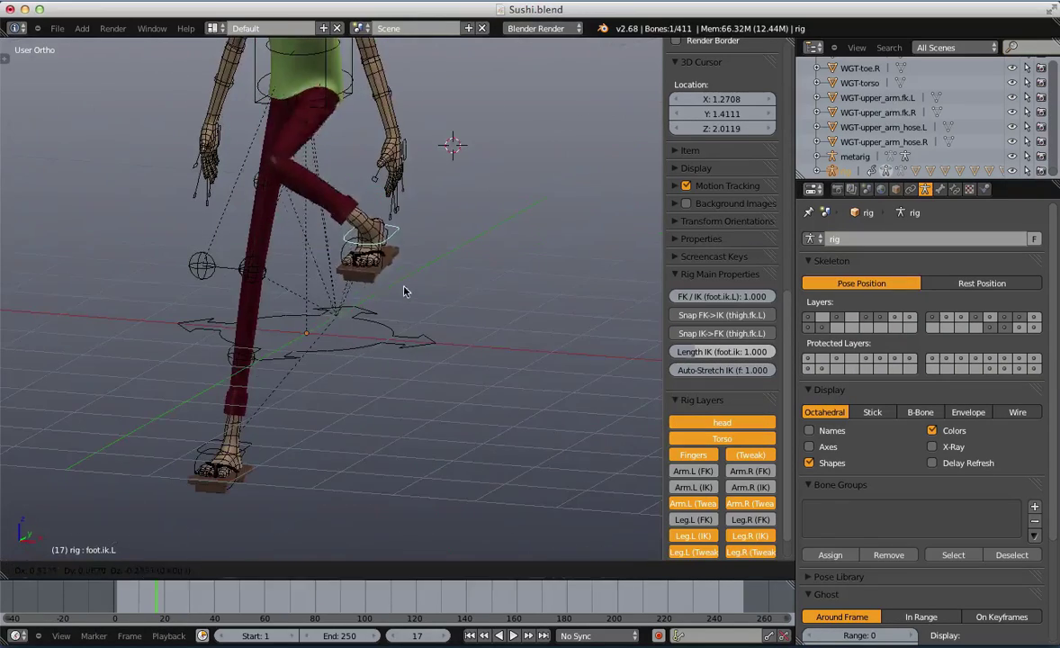
key("g")
left_click(410, 337)
Move the left leg's knee target around to swing the direction the knee points
middle_click_drag(333, 283, 272, 455)
right_click(272, 454)
key("g")
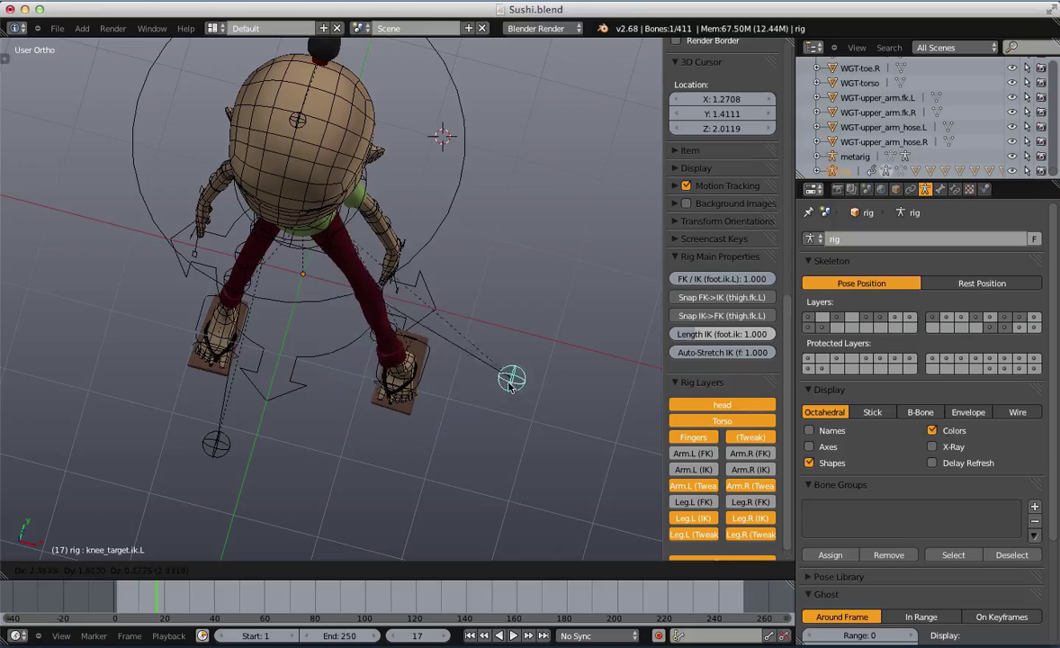
left_click(350, 436)
Move the left foot's IK control outward, away from the right foot
middle_click_drag(350, 436, 378, 369)
right_click(369, 360)
key("g")
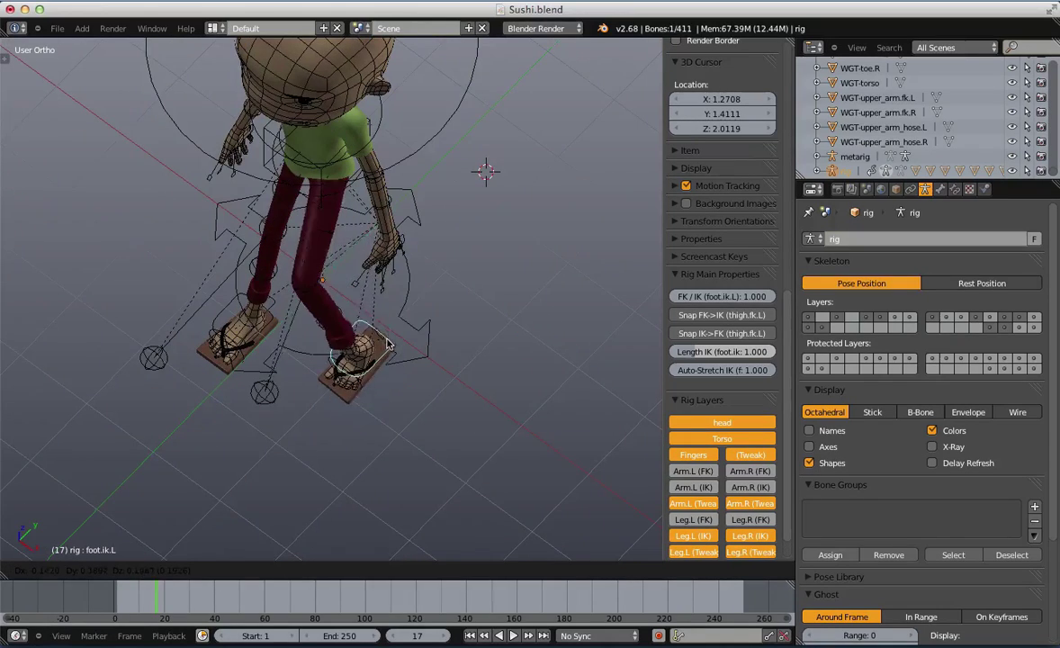
left_click(396, 321)
Try moving and rotating the left foot's IK control alternately to put it in a raised, stepping position
middle_click_drag(396, 321, 340, 305)
key("g")
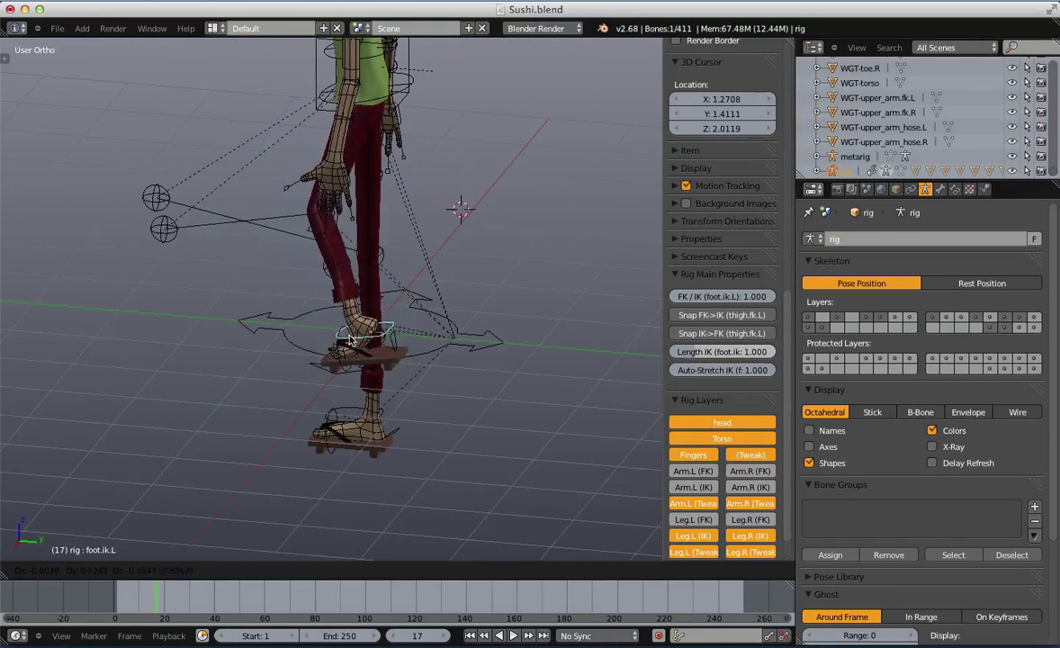
left_click(402, 380)
key("r")
left_click(411, 363)
key("g")
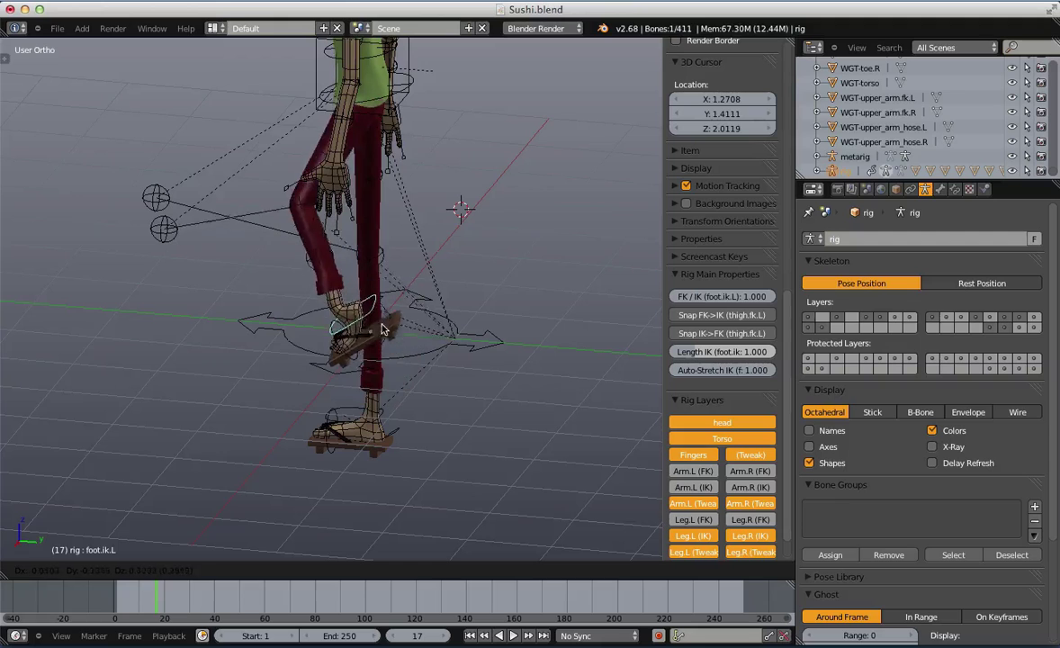
left_click(384, 321)
key("r")
left_click(357, 354)
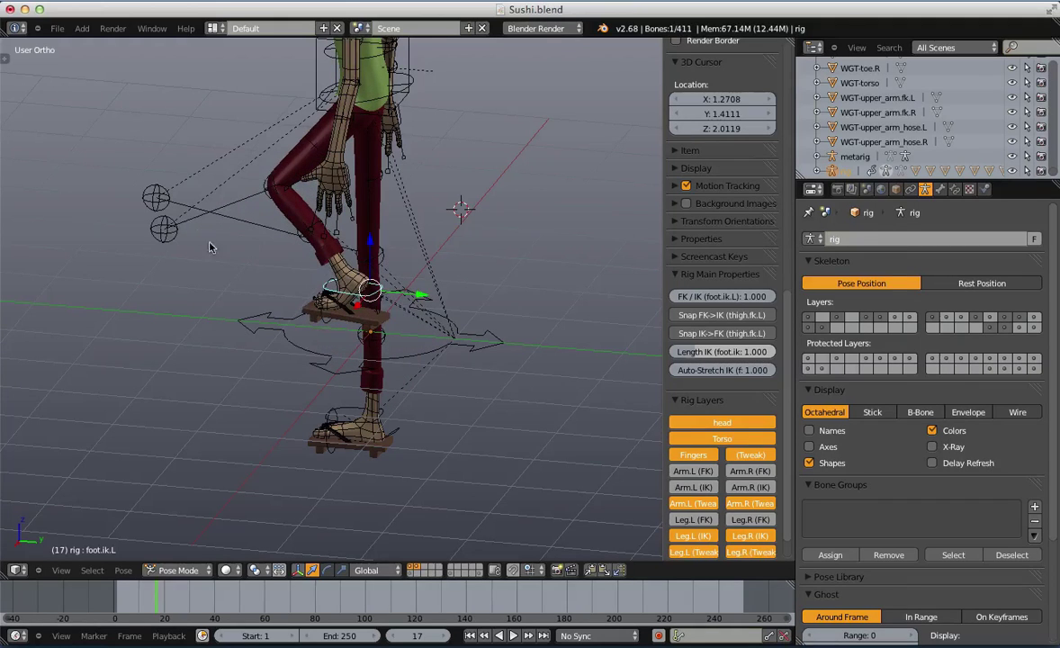
Move the left leg's knee target out to the character's left side so the knee points outward
right_click(158, 229)
scroll(247, 245, "up", 1)
middle_click_drag(249, 249, 342, 238)
key("g")
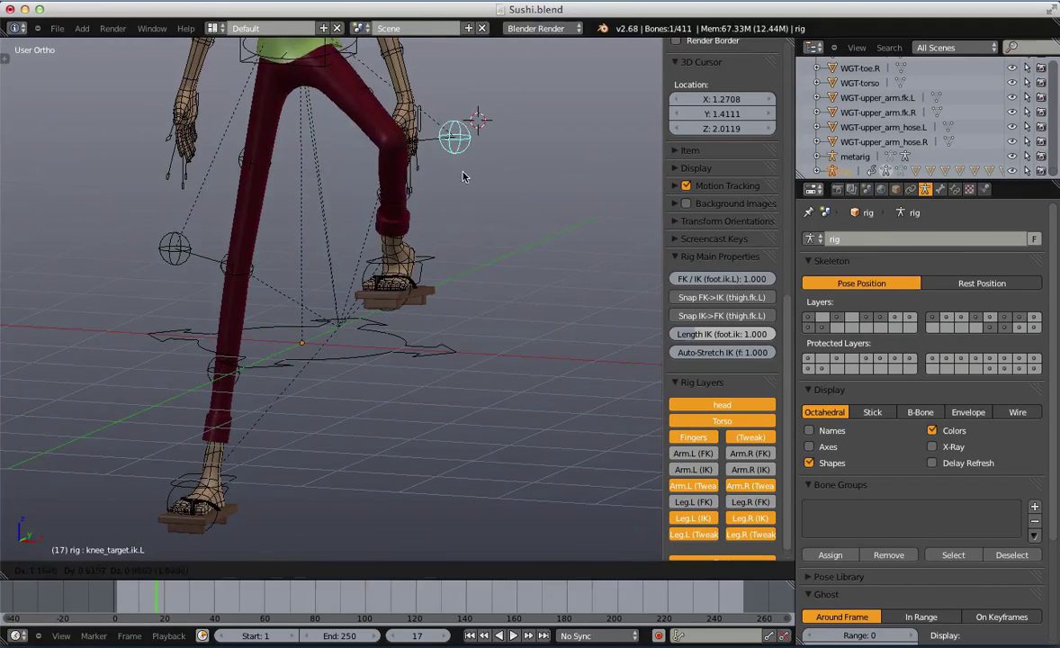
left_click(493, 163)
Try rotating the left knee hose control and moving it down and inward to distort the knee
scroll(414, 180, "down", 2)
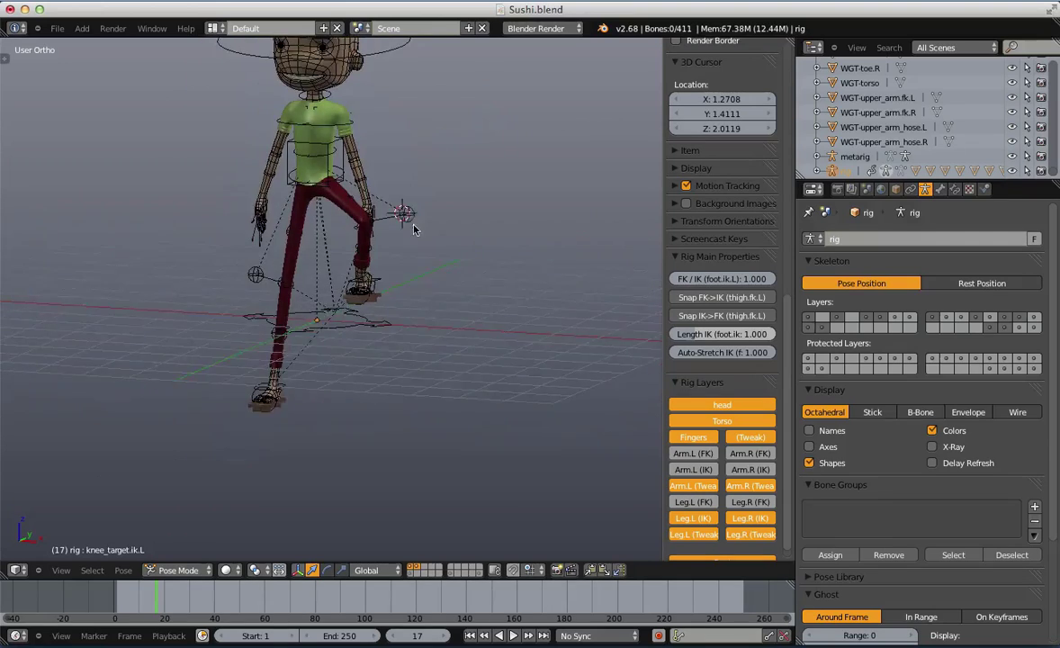
middle_click_drag(414, 216, 427, 228)
scroll(409, 158, "up", 2)
right_click(407, 170)
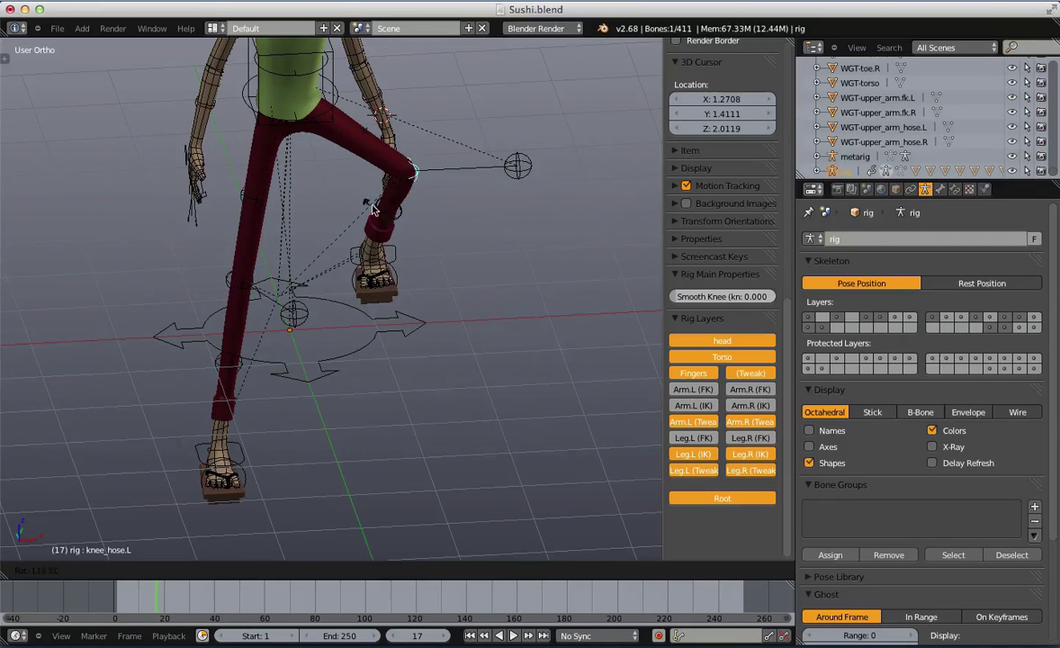
key("g")
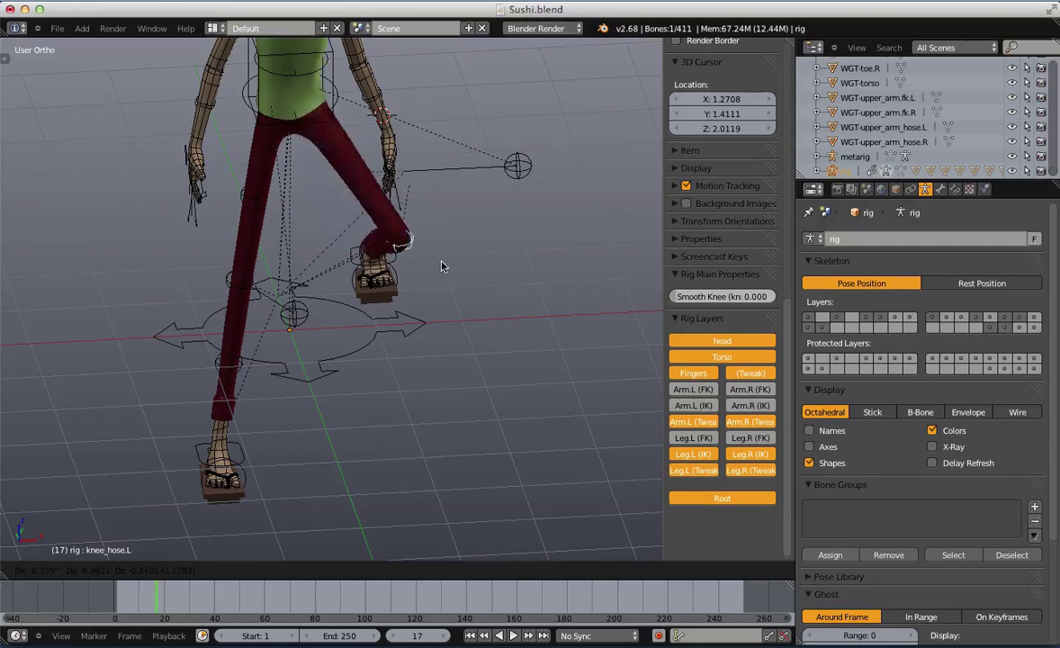
left_click(402, 237)
Raise the right foot with its IK control
scroll(258, 376, "down", 3)
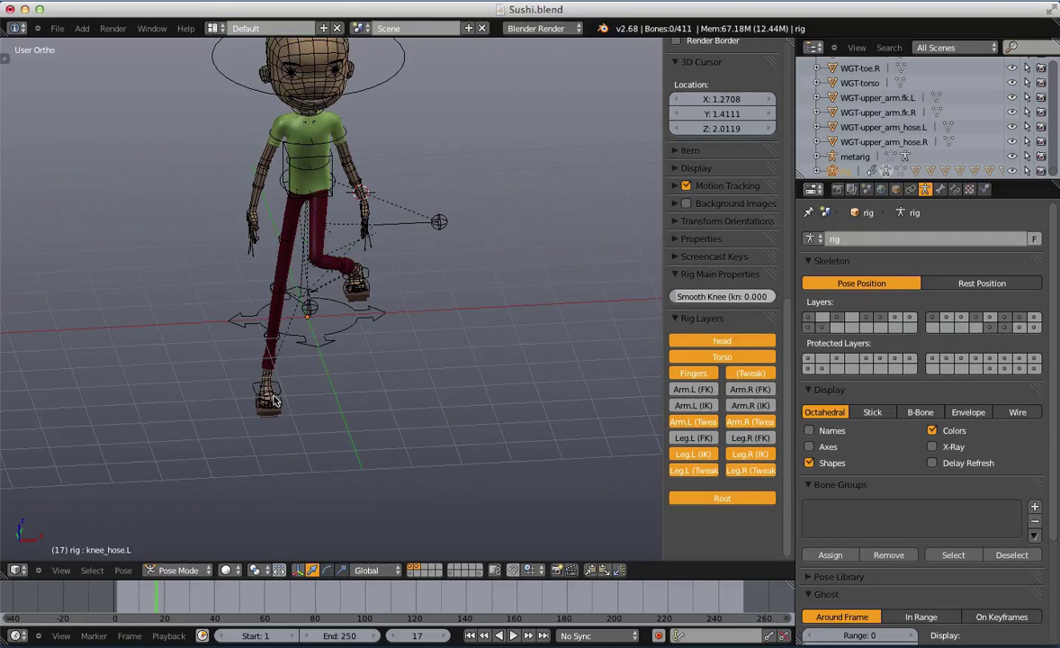
right_click_drag(275, 401, 275, 345)
left_click(285, 296)
Select all of the rig's bones and clear their location and rotation to restore the default pose
key("a")
middle_click_drag(286, 296, 466, 379)
key("a")
key("alt+g")
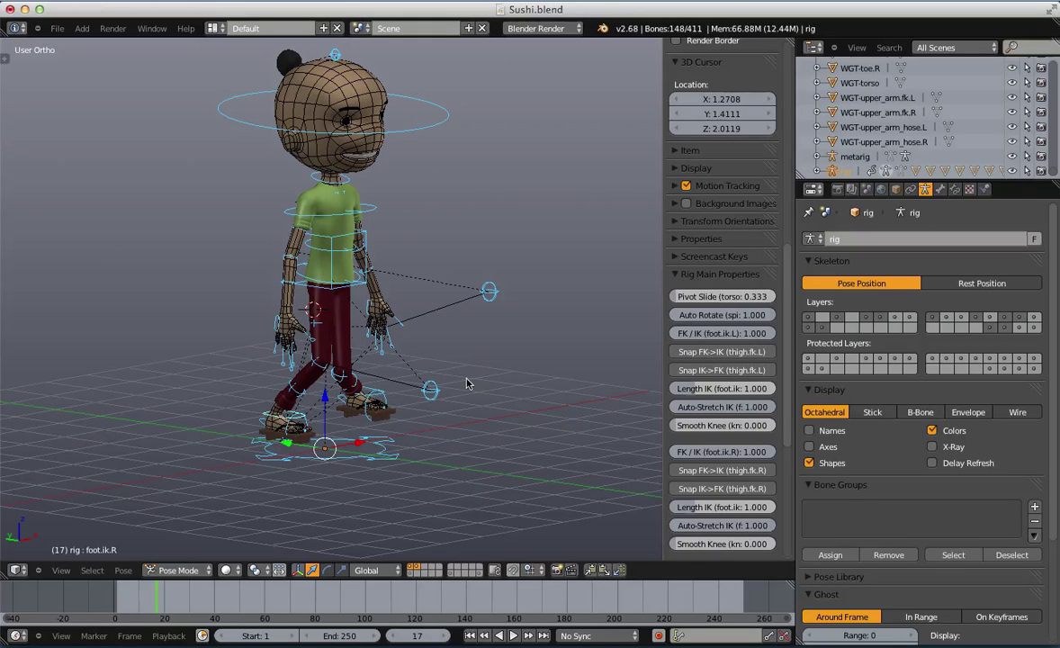
key("alt+r")
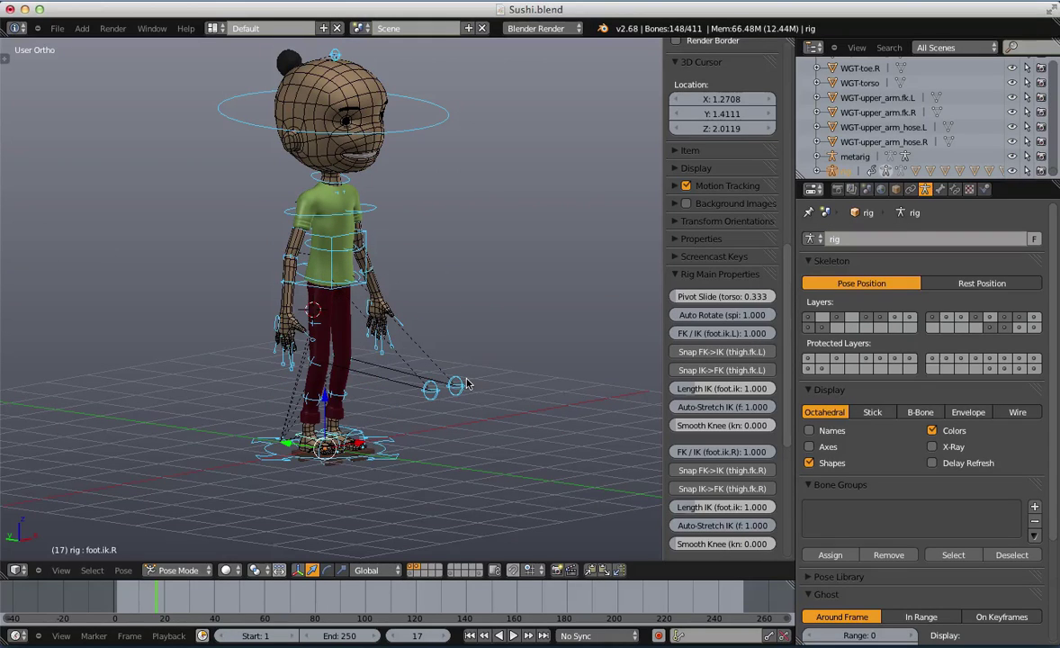
middle_click_drag(486, 355, 356, 349)
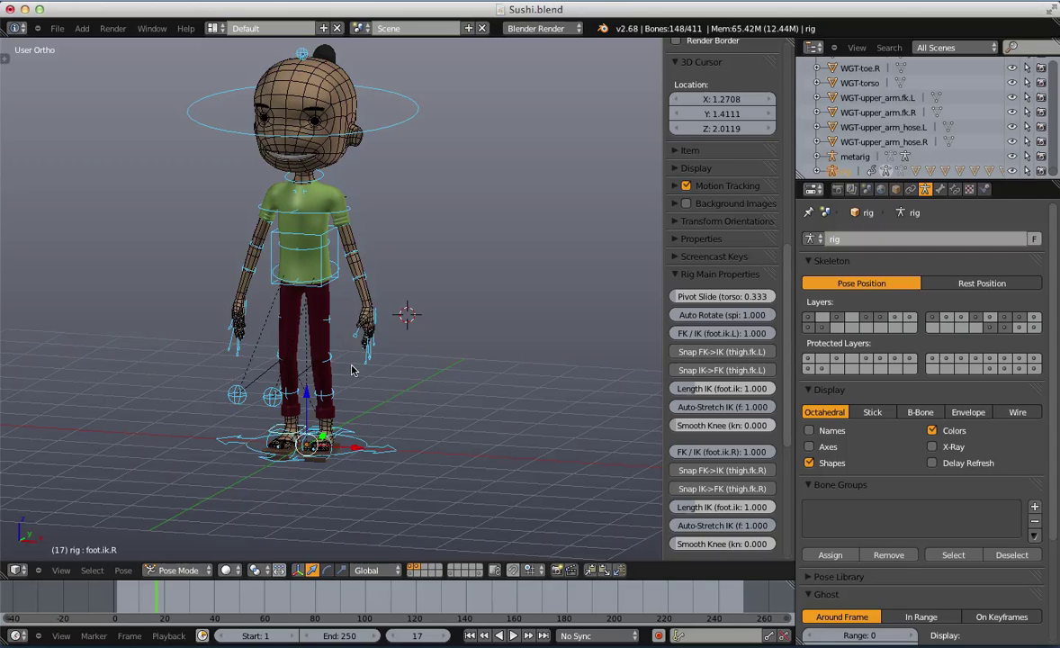
key("KP_5")
scroll(299, 364, "down", 4)
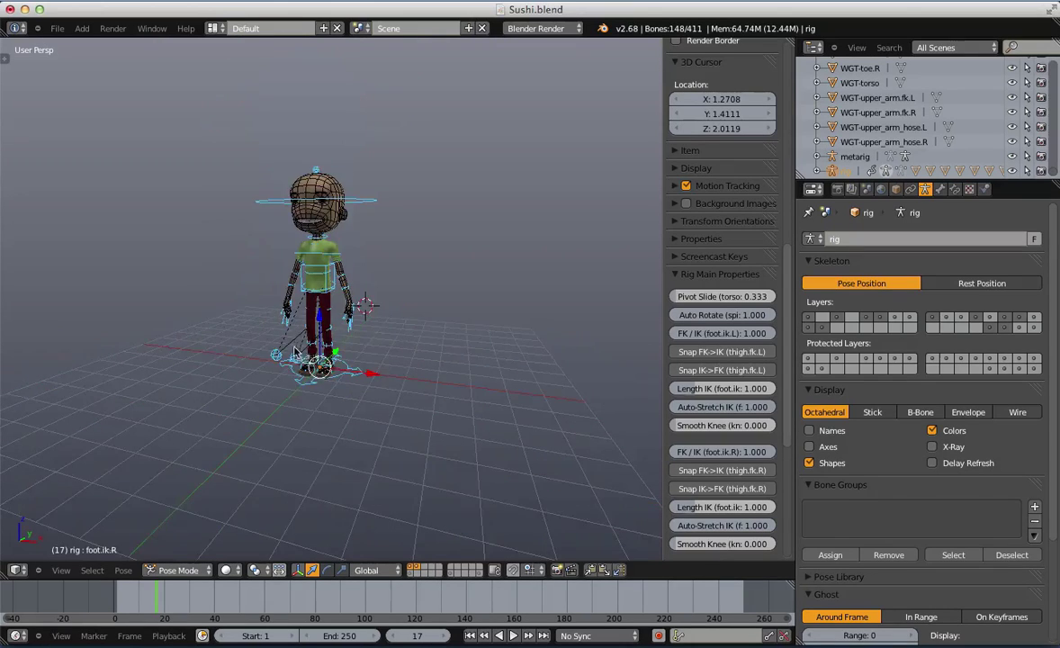
Examine the reset character and its hand and leg controls from the front and side
scroll(300, 321, "up", 3)
middle_click_drag(300, 322, 274, 363)
scroll(378, 324, "up", 3)
scroll(371, 322, "down", 3)
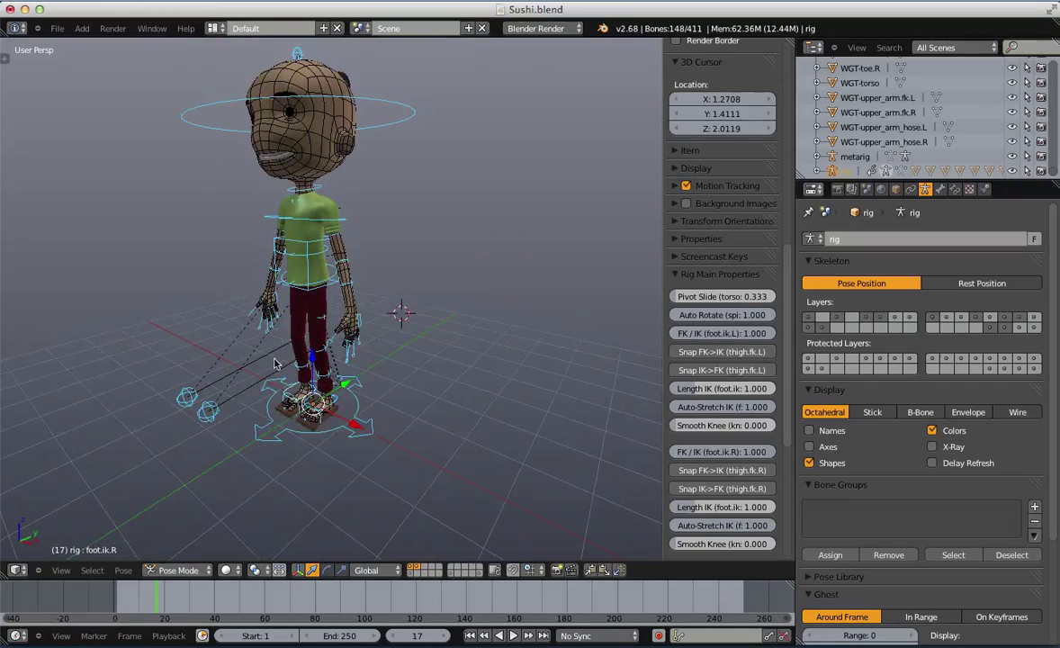
key("a")
scroll(402, 367, "up", 4)
middle_click_drag(402, 368, 316, 343)
right_click(327, 346)
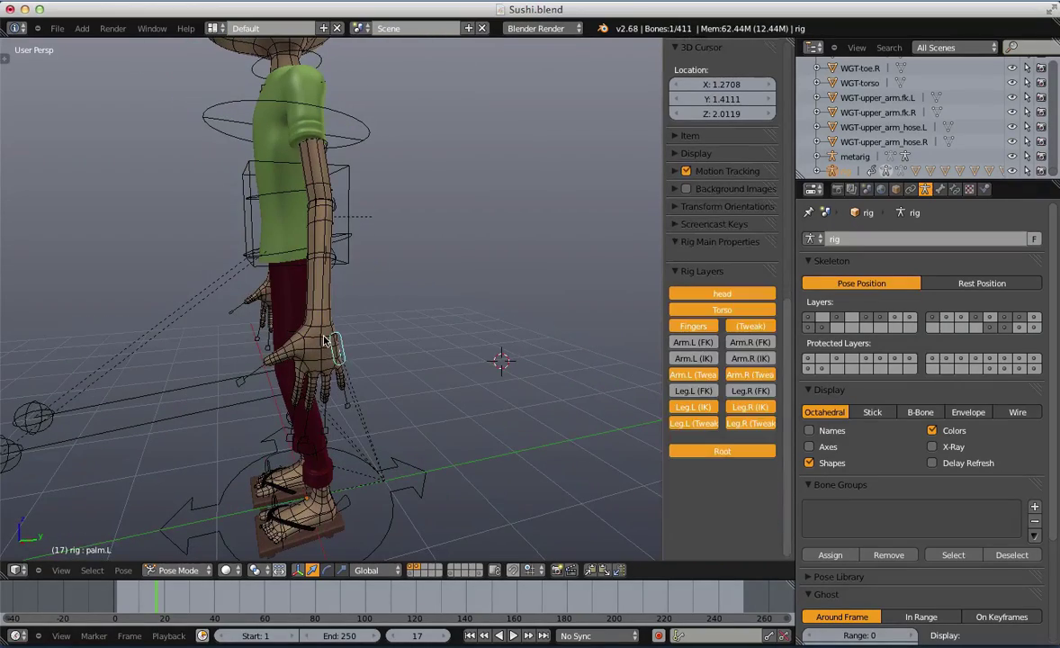
key("z")
key("z")
mouse_move(309, 327)
middle_mouse_down()
mouse_move(355, 366)
mouse_move(393, 361)
middle_mouse_up()
key("a")
Try raising and rotating the left foot's IK control, and clear its transforms
scroll(295, 299, "down", 4)
middle_click_drag(294, 299, 302, 264, "shift")
scroll(317, 287, "up", 3)
right_click(371, 286)
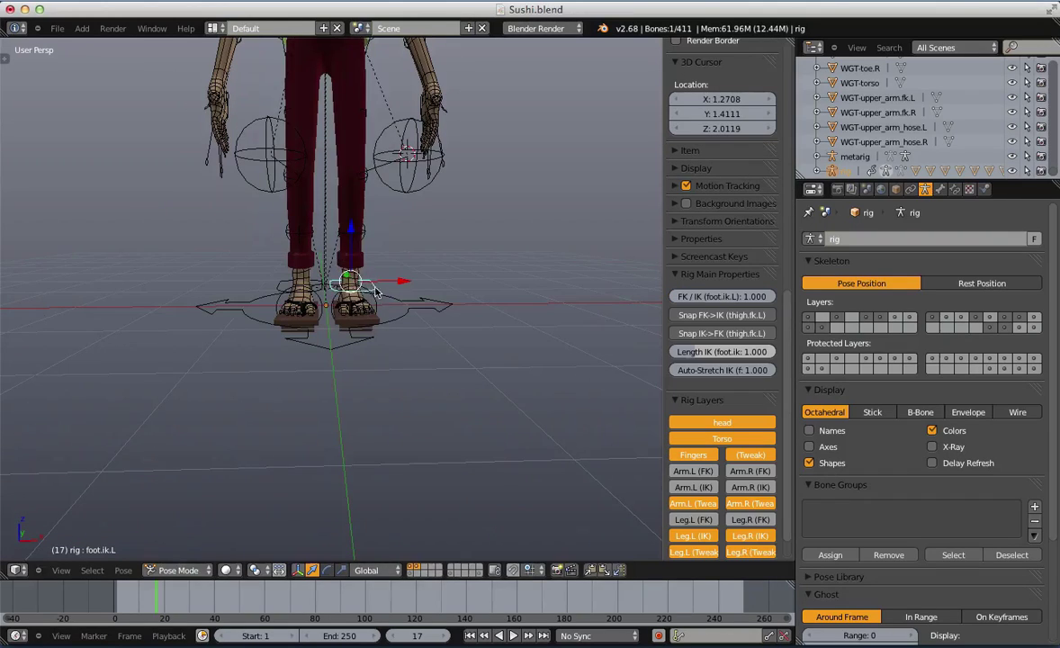
key("g")
left_click(408, 162)
middle_click_drag(451, 218, 481, 348)
key("r")
left_click(502, 248)
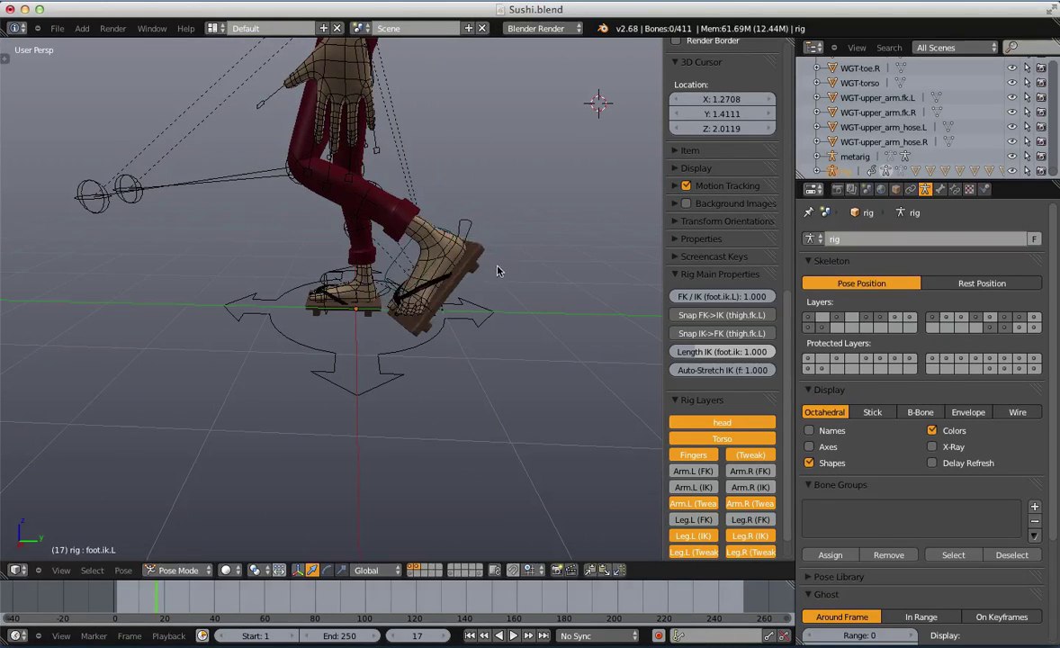
key("alt+g")
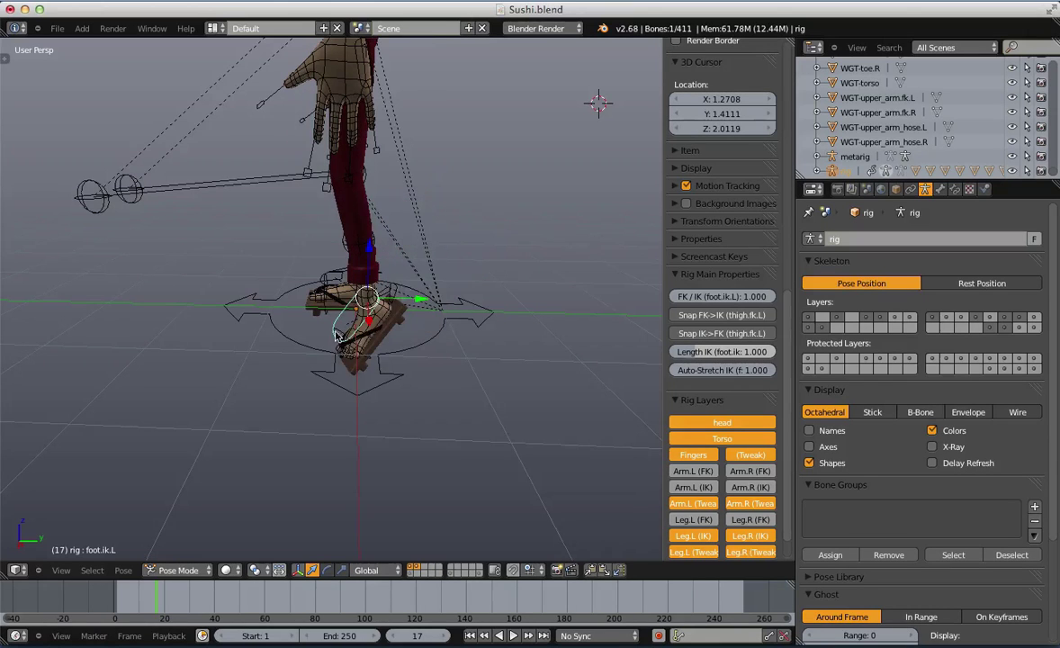
middle_click_drag(337, 336, 390, 306)
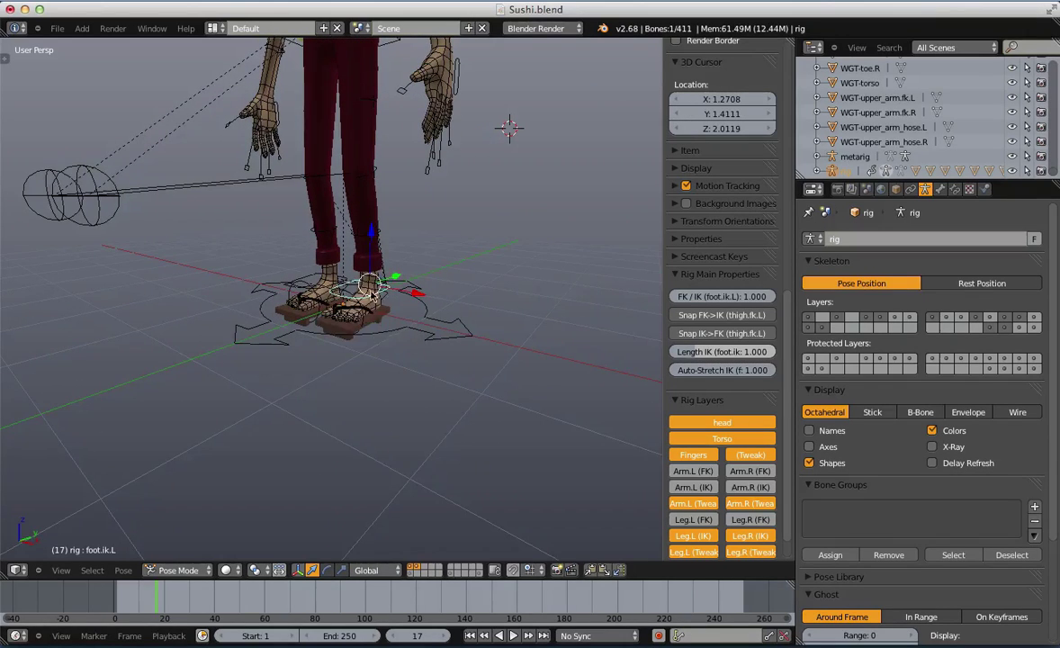
Rotate the left foot's IK control freely with trackball rotation and lift the foot off the ground
key("r")
key("r")
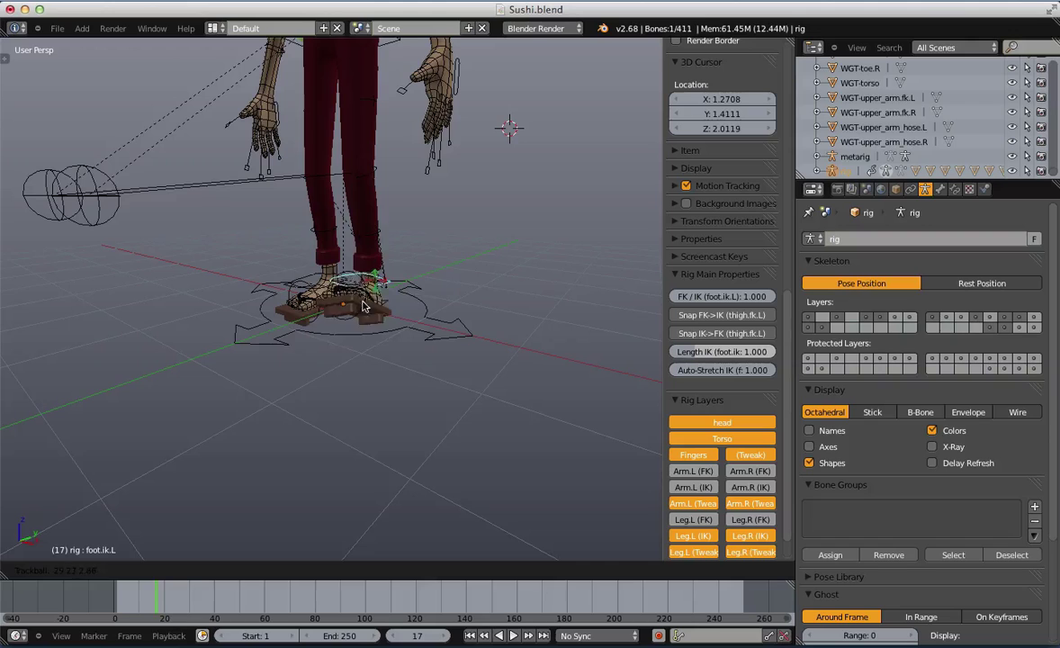
left_click(428, 333)
key("KP_1")
key("g")
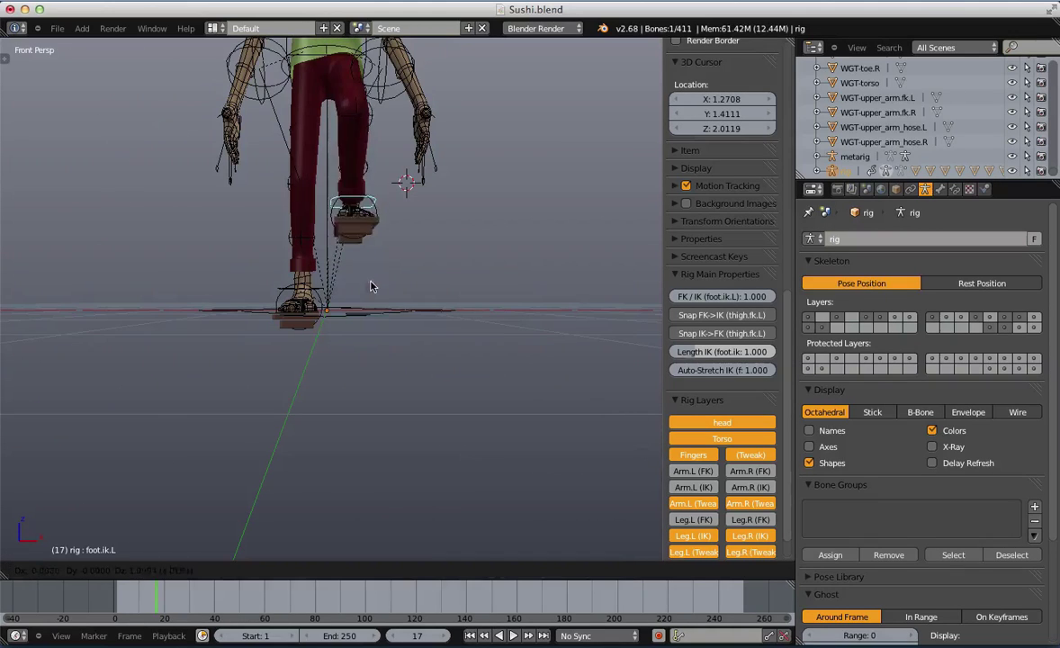
left_click(352, 301)
scroll(403, 207, "down", 4)
middle_click_drag(362, 221, 411, 239)
scroll(424, 279, "up", 2)
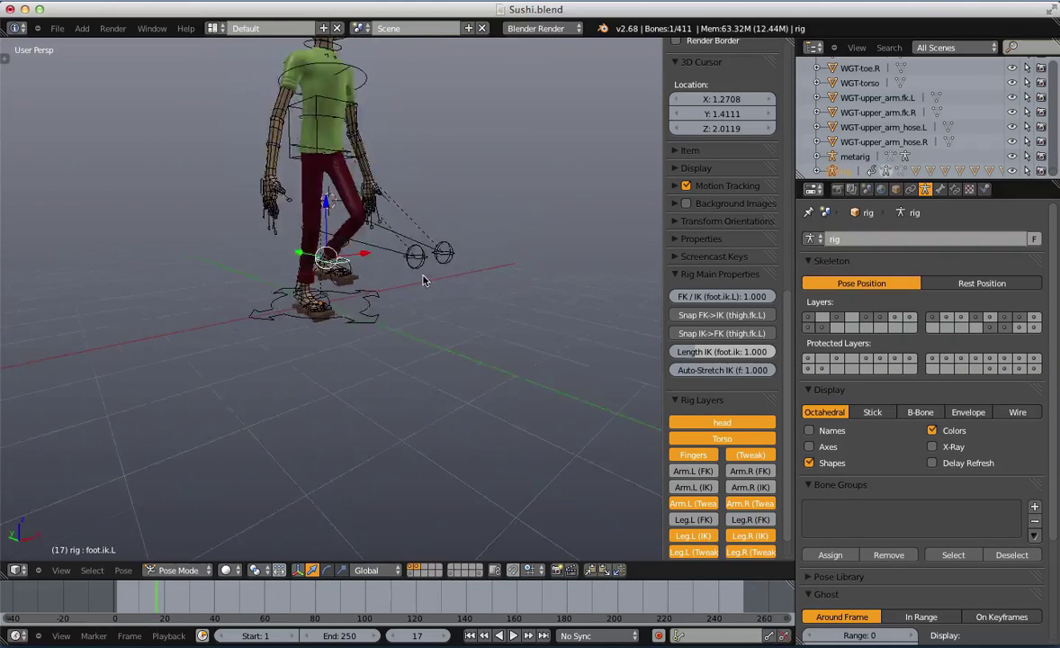
middle_click_drag(424, 279, 381, 280)
Shift the torso control slightly and tilt it toward the character's right side in the front view
key("KP_1")
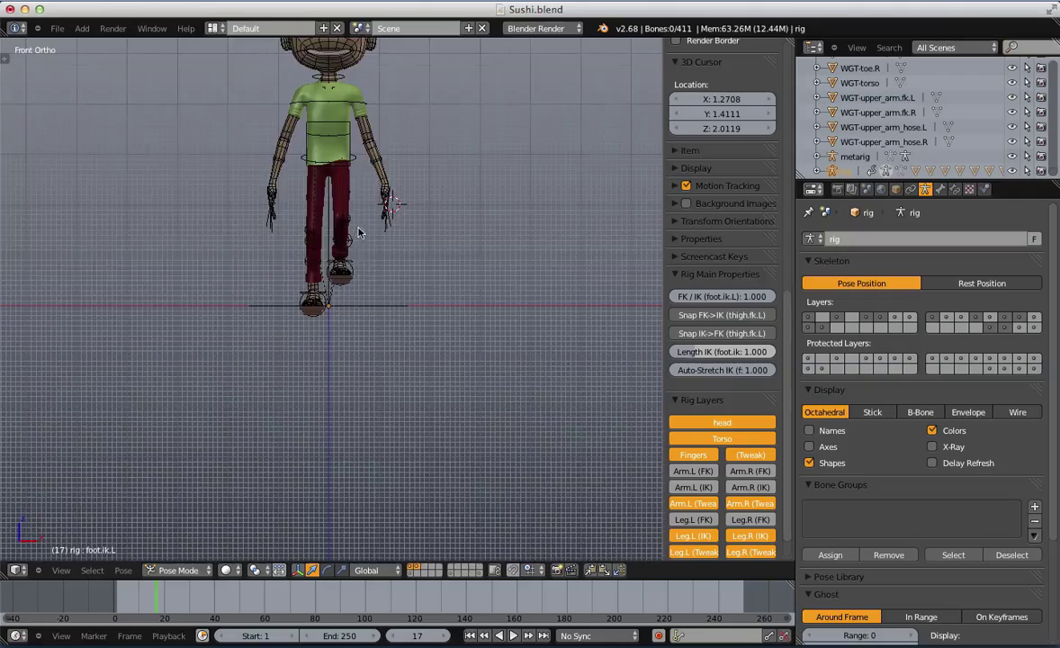
scroll(359, 233, "up", 4)
right_click(391, 277)
key("g")
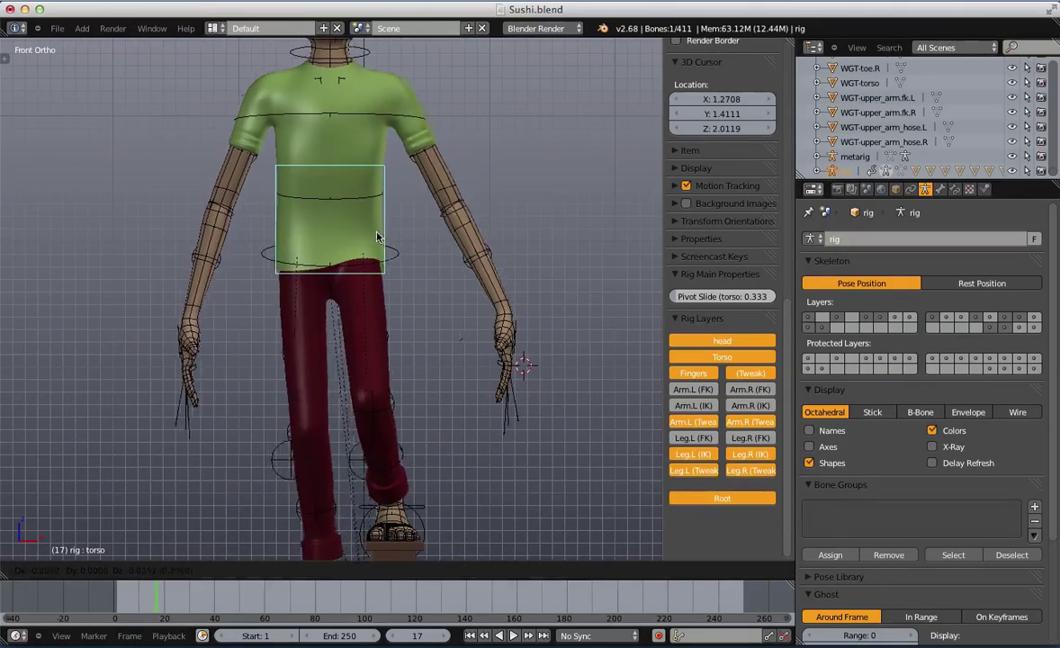
left_click(360, 248)
key("r")
left_click(435, 317)
key("a")
Rotate the head control so the head tilts toward the character's left side
scroll(396, 270, "down", 4)
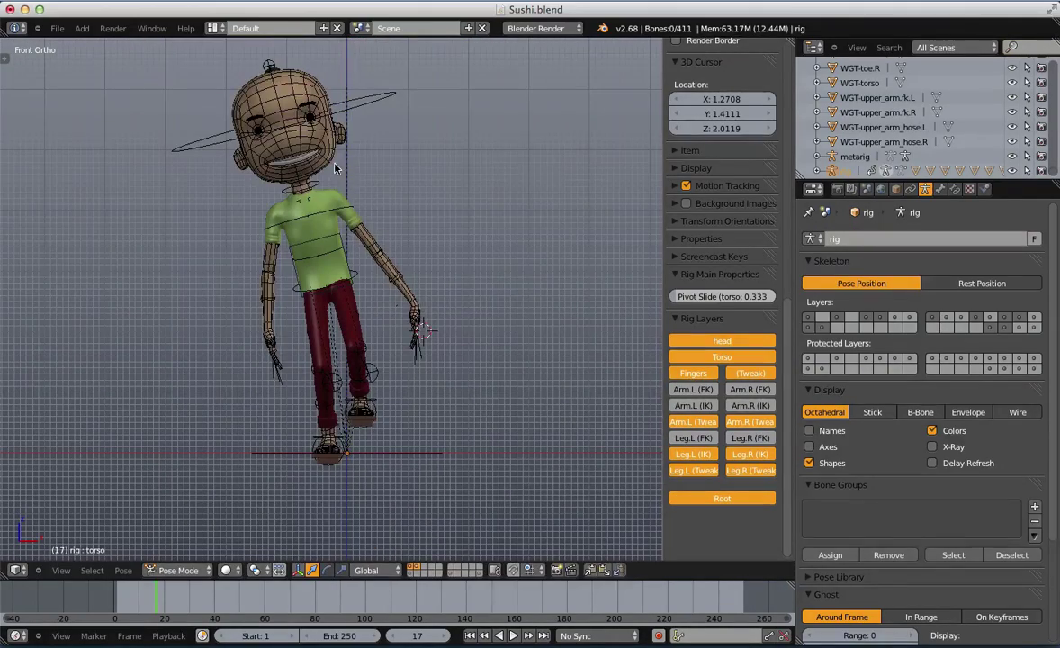
right_click(315, 153)
right_click(362, 108)
key("r")
left_click(379, 190)
key("a")
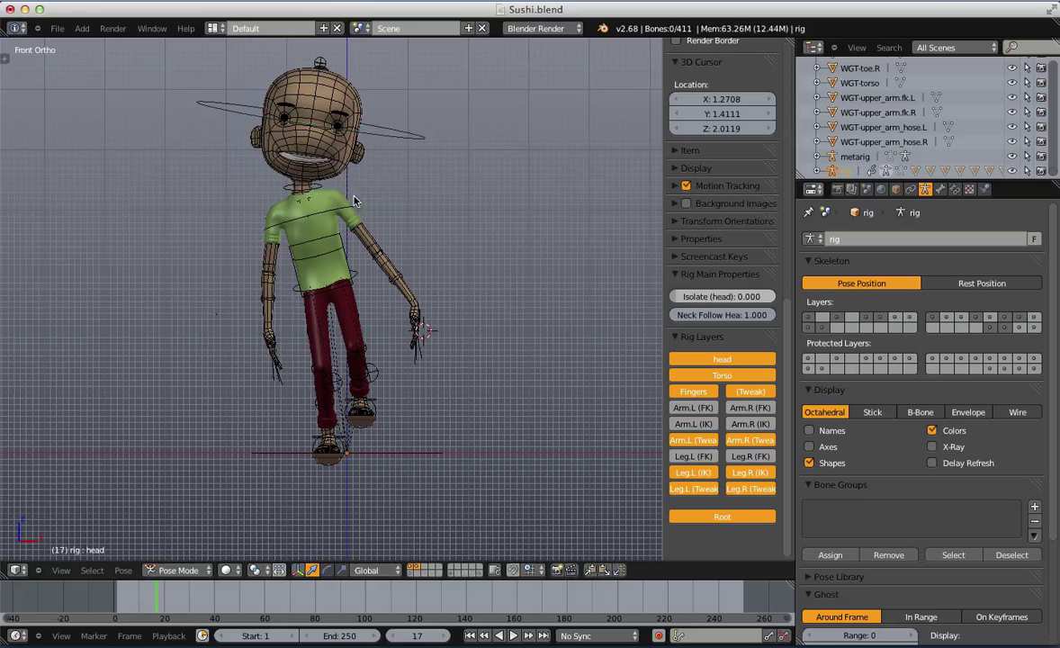
Rotate the torso control back upright and move it toward the character's right side, bending the legs
right_click(327, 187)
right_click(341, 215)
right_click(336, 232)
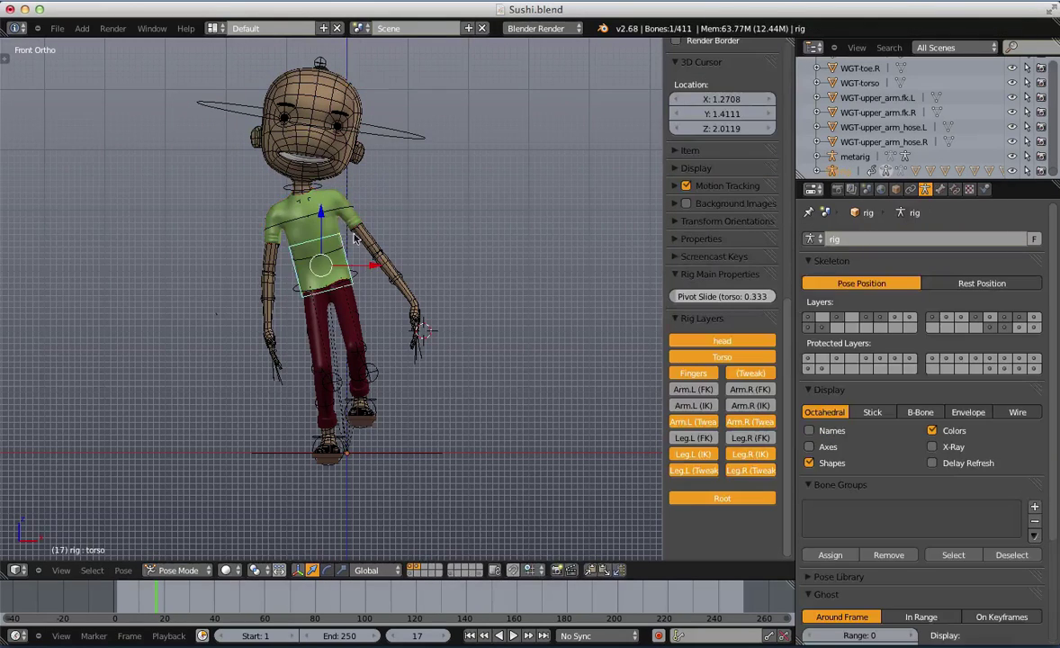
key("r")
left_click(375, 257)
key("a")
right_click(350, 273)
key("g")
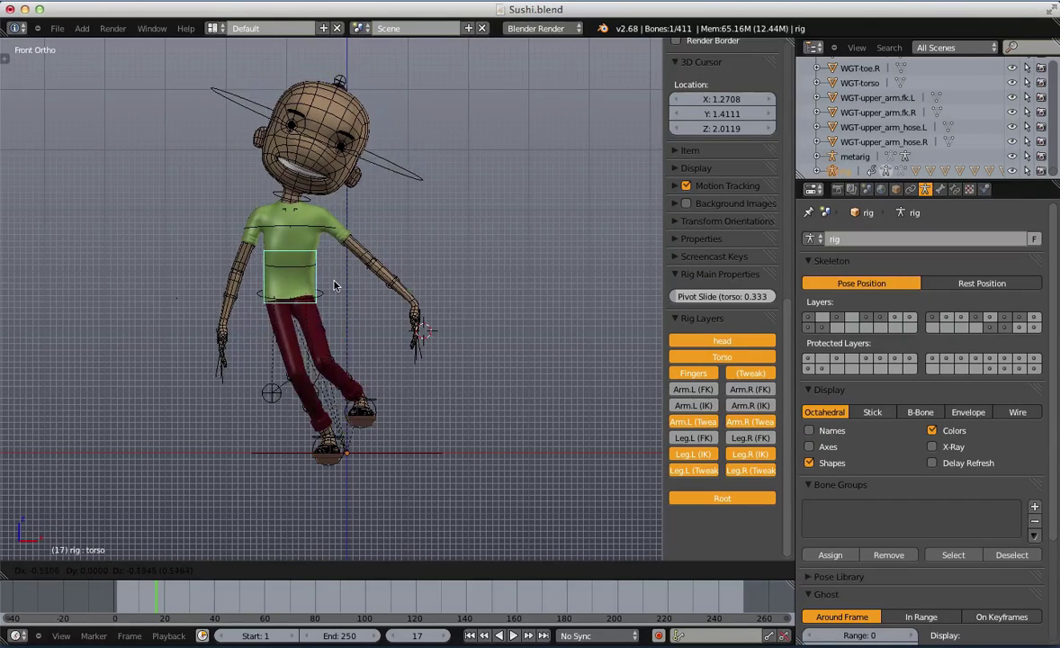
left_click(322, 268)
Preview the posed character in Rendered viewport shading from two angles
middle_click_drag(364, 274, 467, 353)
scroll(467, 353, "up", 2)
key("a")
key("a")
key("a")
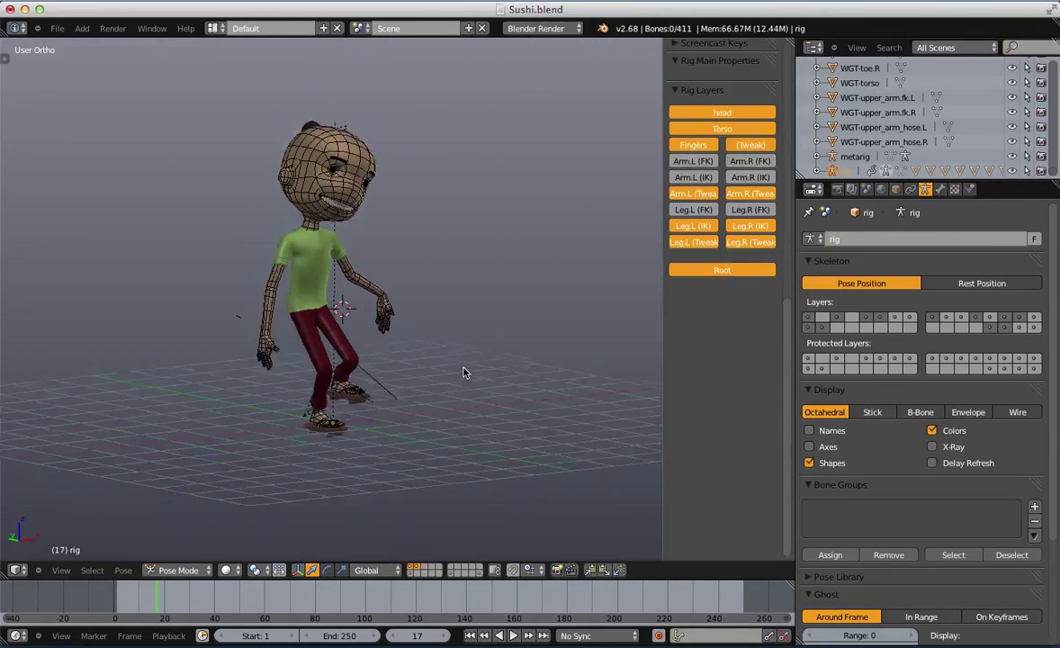
middle_click_drag(463, 371, 443, 423)
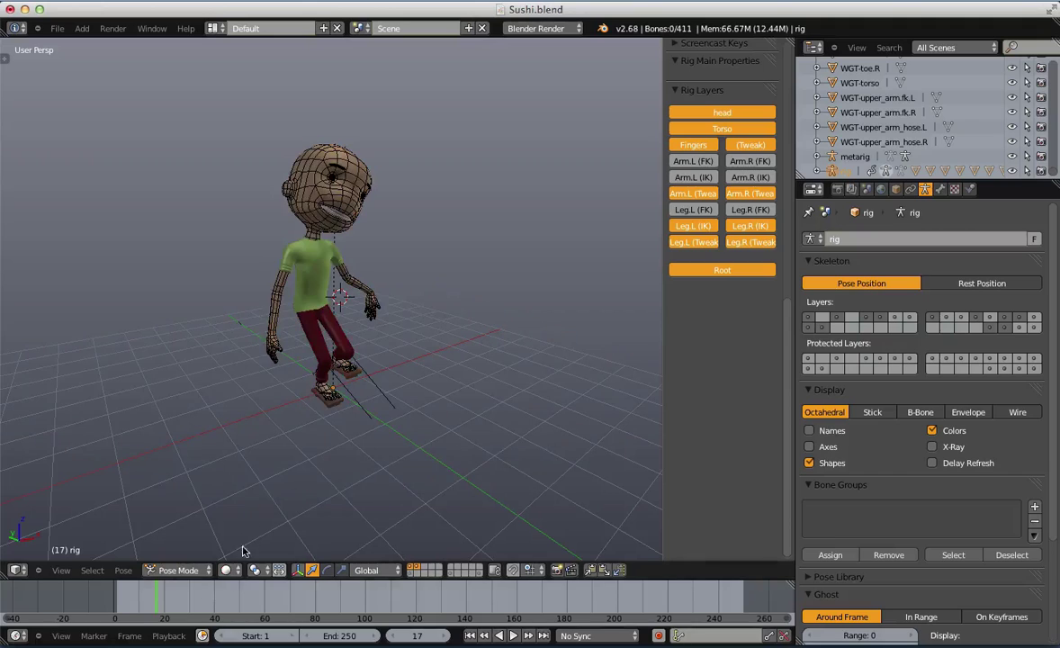
left_click(228, 569)
left_click(259, 492)
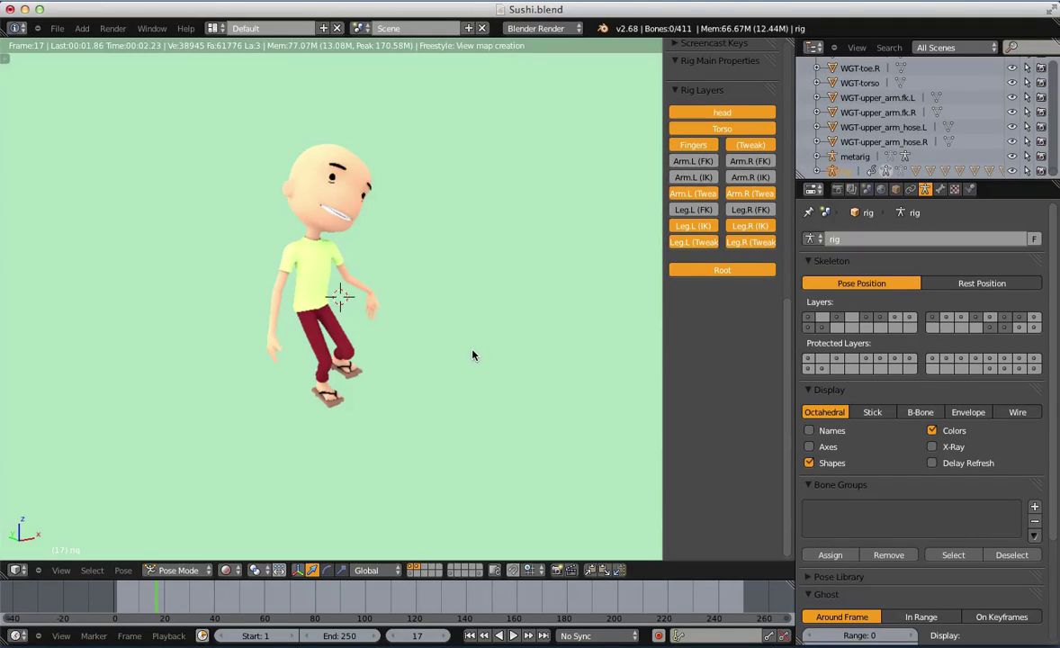
middle_click_drag(472, 355, 409, 351)
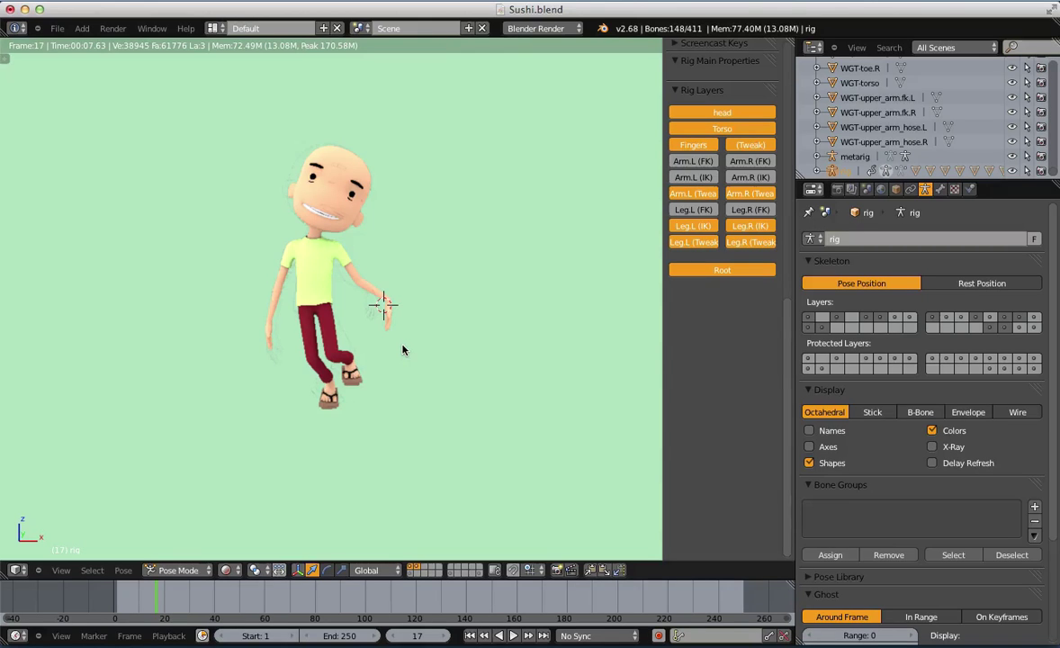
key("shift+z")
Select all of the rig's bones and clear their rotation and location
scroll(347, 360, "up", 3)
key("a")
key("a")
key("alt+r")
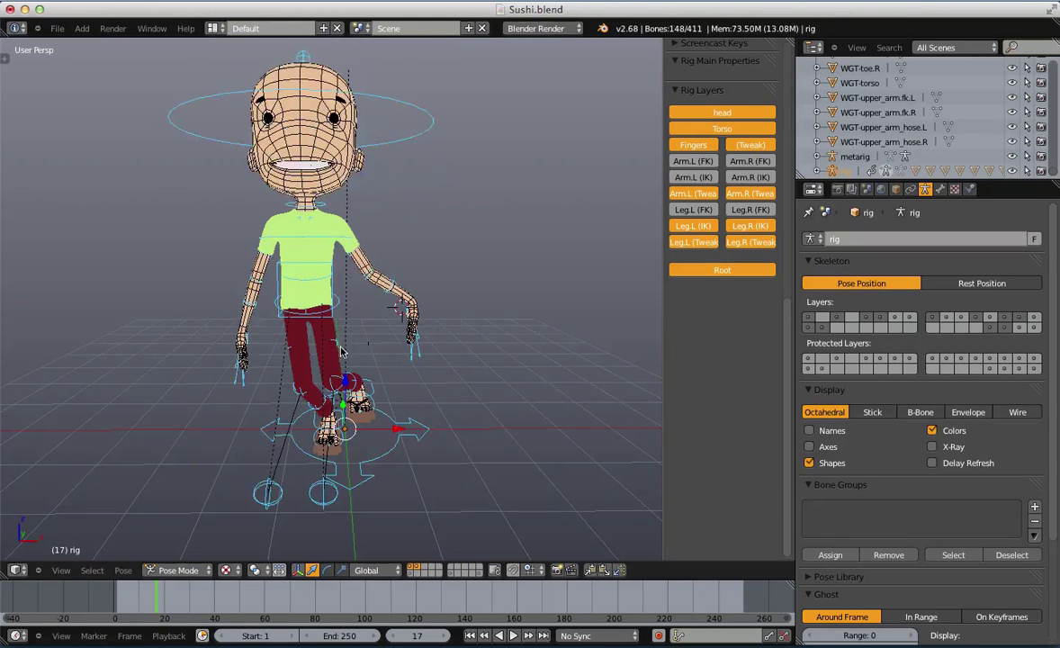
key("alt+g")
key("a")
key("KP_1")
key("KP_5")
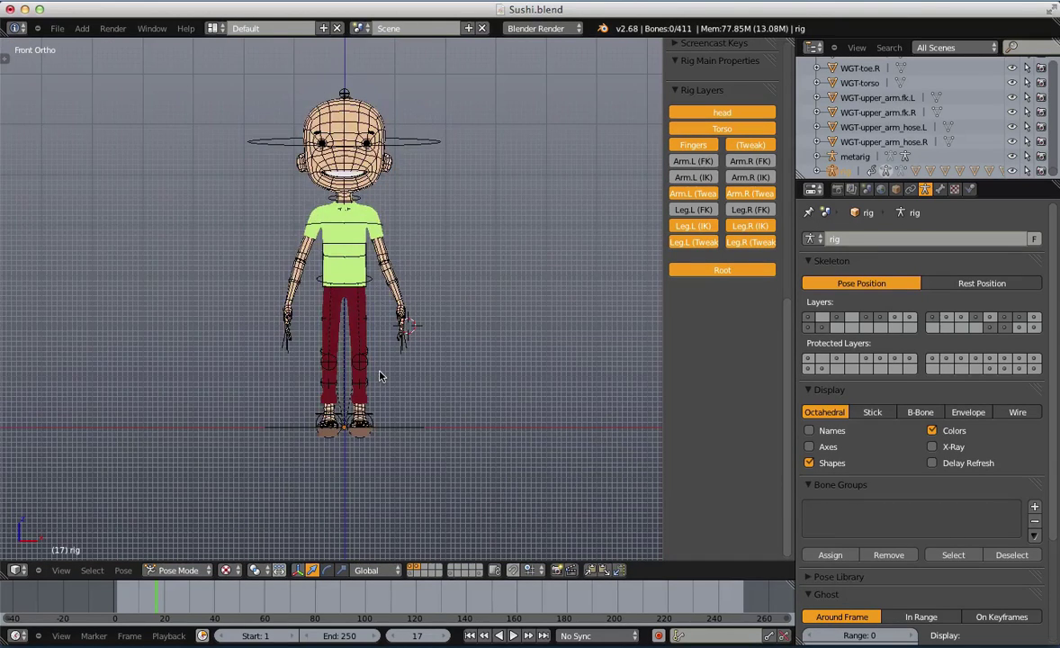
Try rotating the spine control in the front view and clear its rotation
scroll(376, 378, "up", 4)
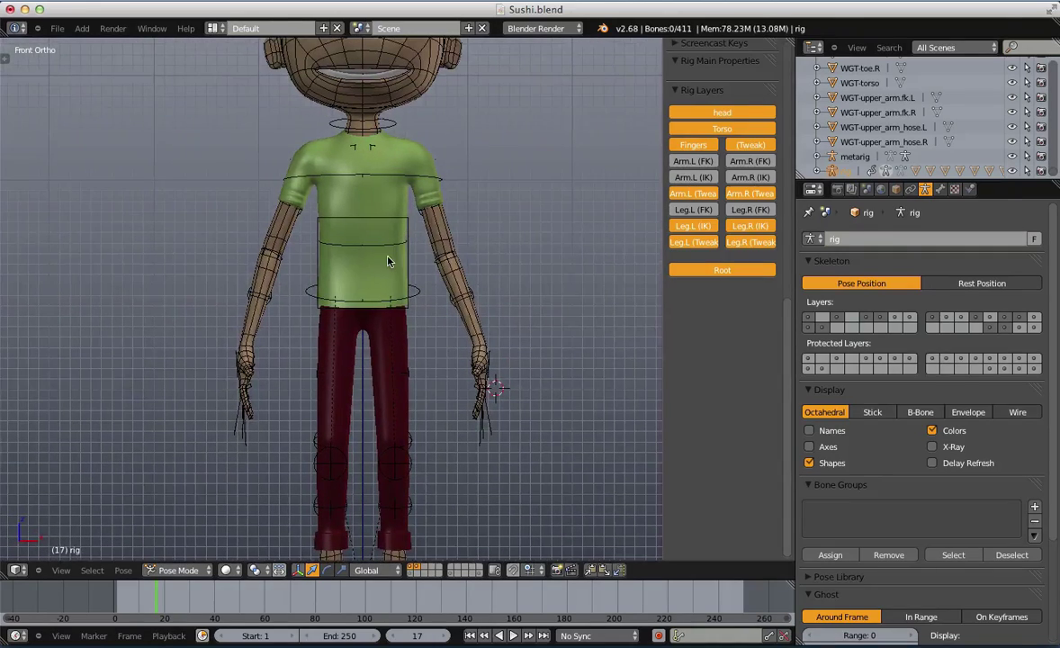
key("ctrl+Tab")
right_click(387, 254)
right_click(384, 249)
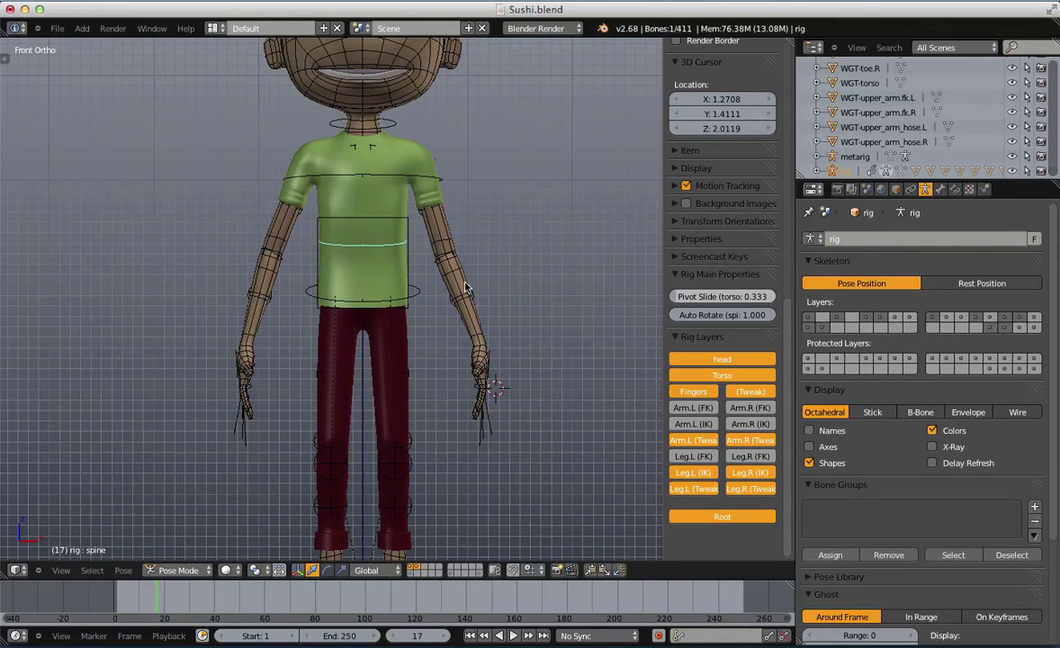
key("r")
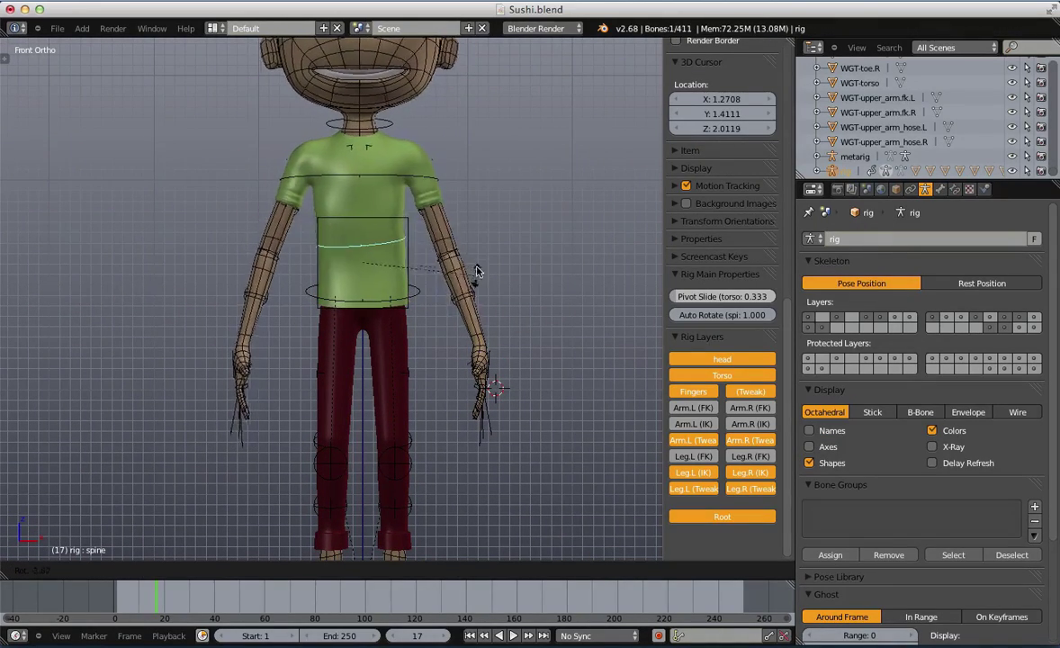
left_click(472, 234)
scroll(443, 250, "down", 3)
key("alt+r")
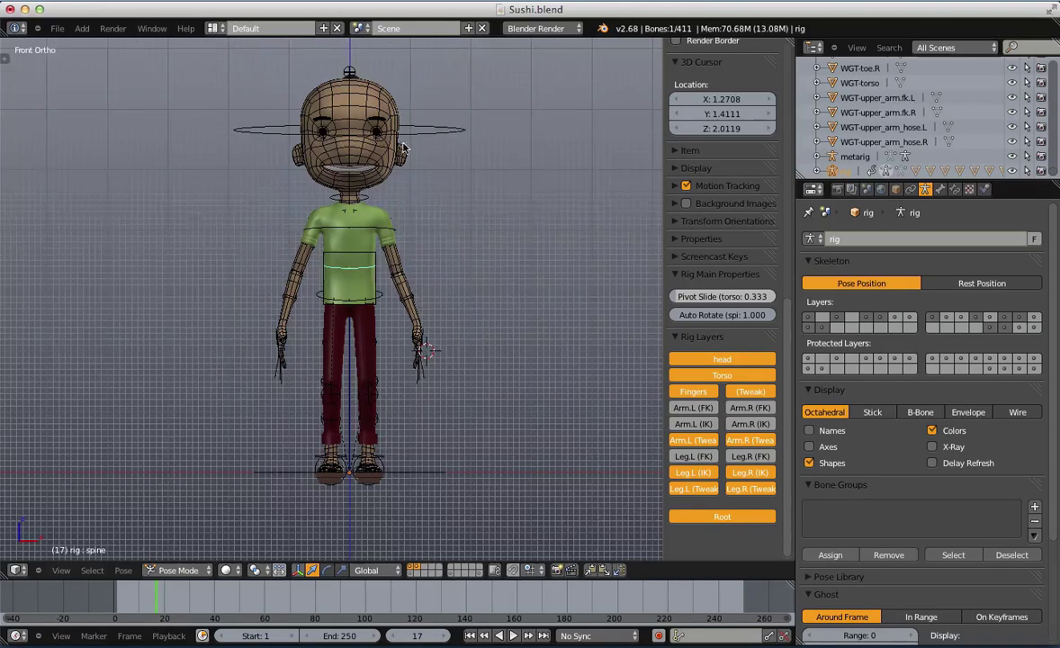
Try rotating the right shoulder control to raise the shoulder and swing the arm outward
scroll(410, 180, "up", 6)
scroll(419, 189, "down", 3)
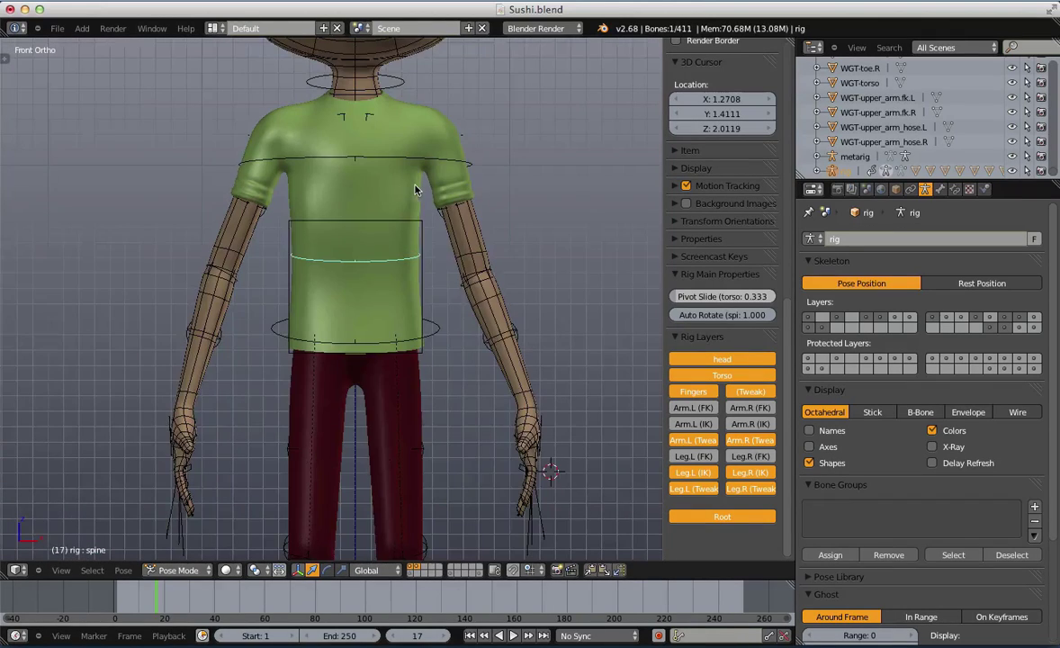
right_click(348, 118)
key("r")
left_click(375, 131)
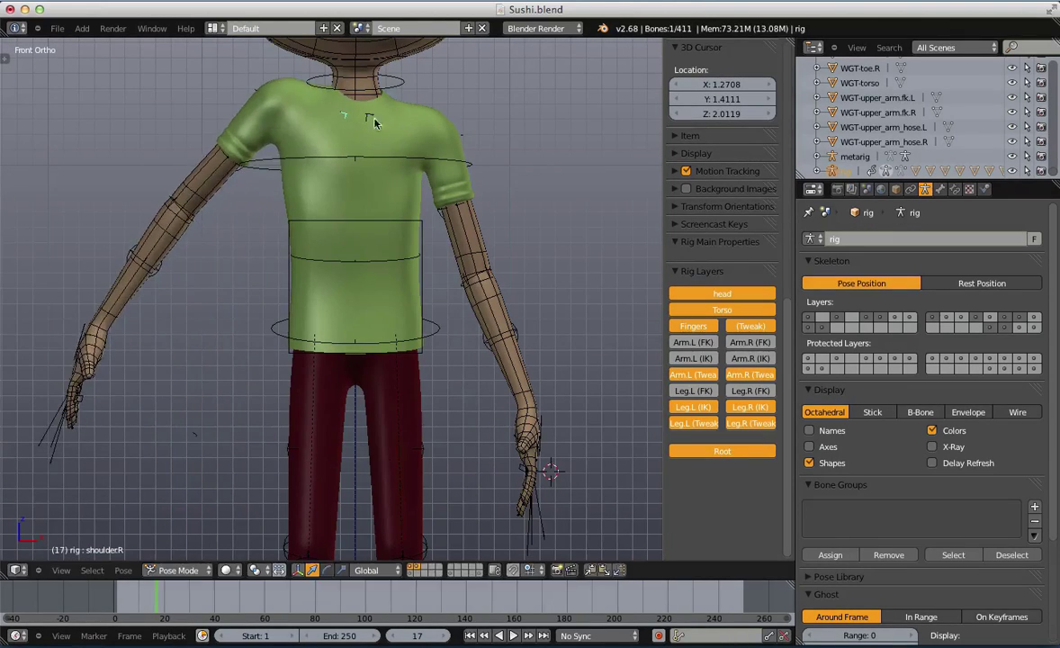
key("z")
key("z")
scroll(119, 309, "down", 2)
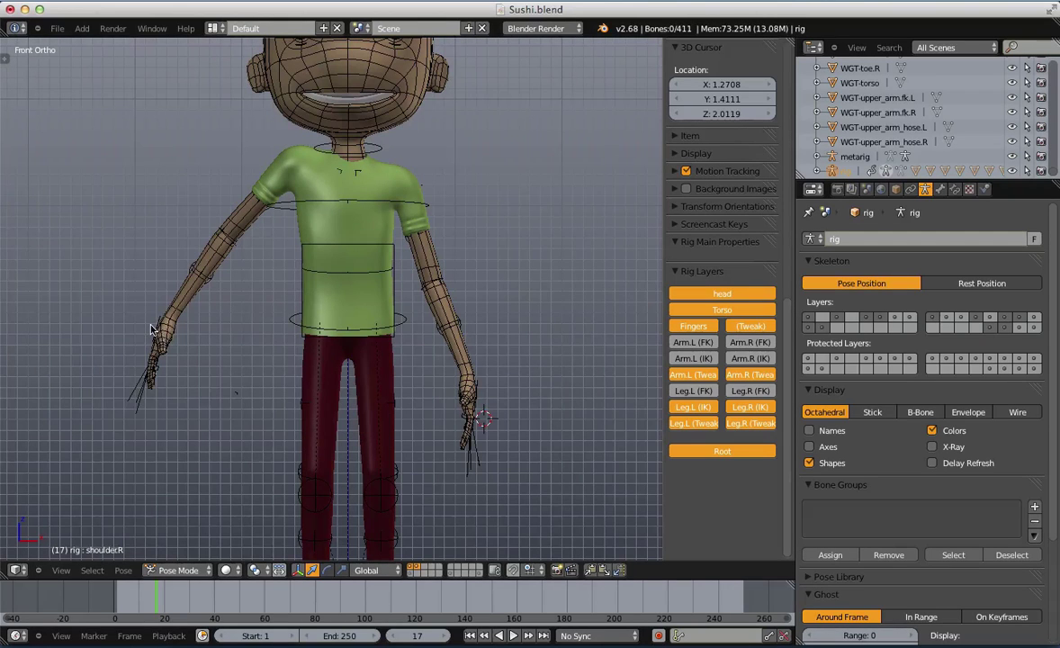
Try moving the right palm control and rotating the right elbow hose control
right_click(146, 306)
key("g")
left_click(166, 331)
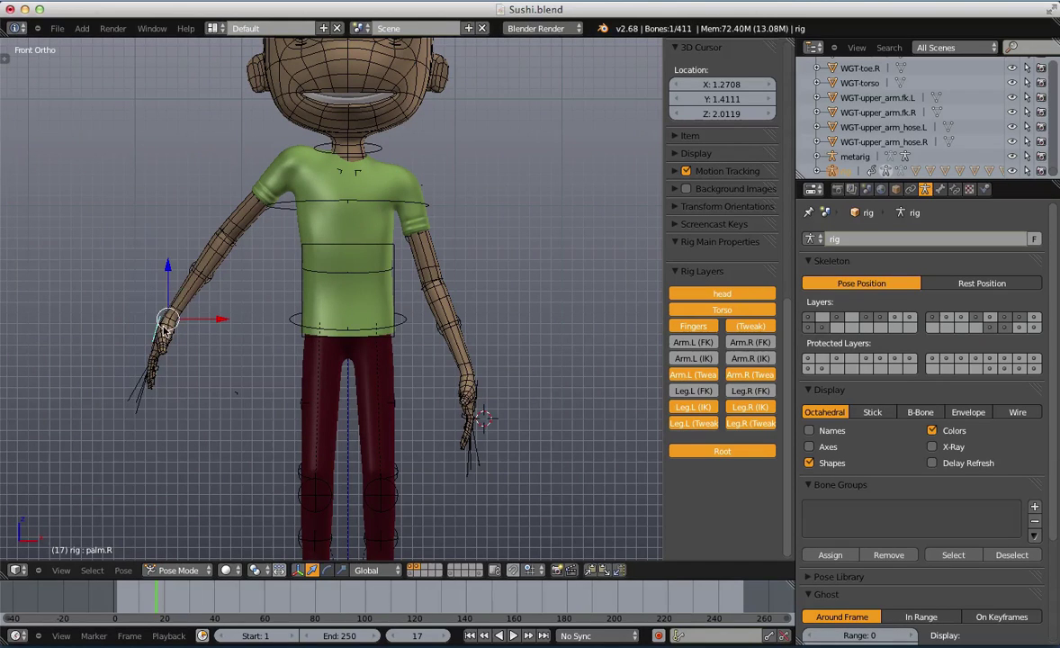
right_click(220, 234)
key("r")
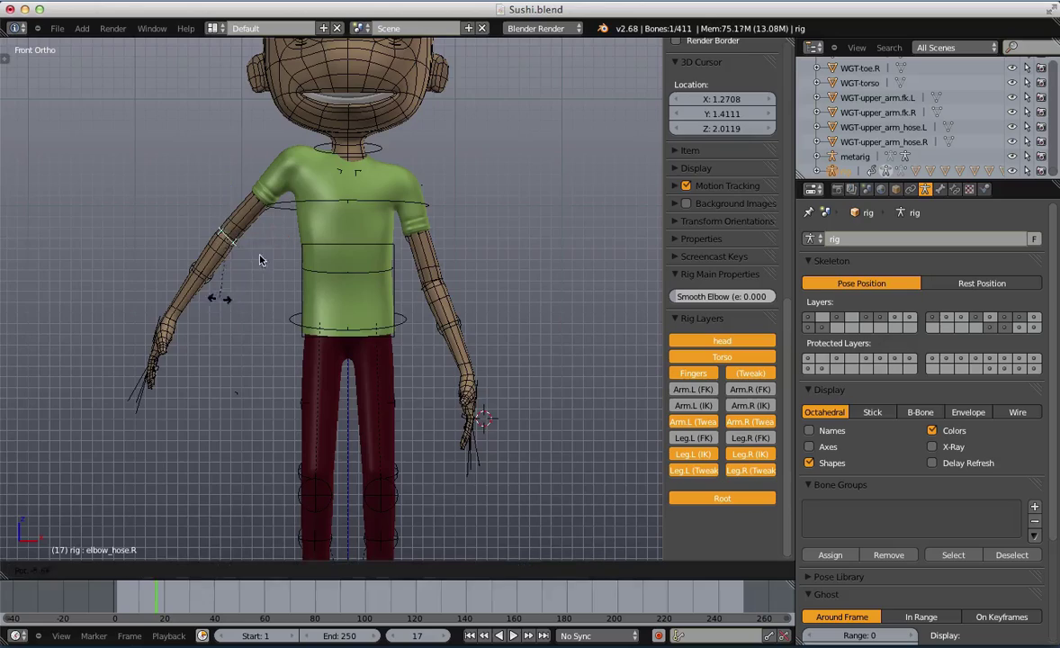
left_click(223, 298)
Clear the rotation of all the rig's bones to bring the right arm back to rest
scroll(331, 245, "down", 3)
scroll(340, 255, "up", 2)
key("a")
key("a")
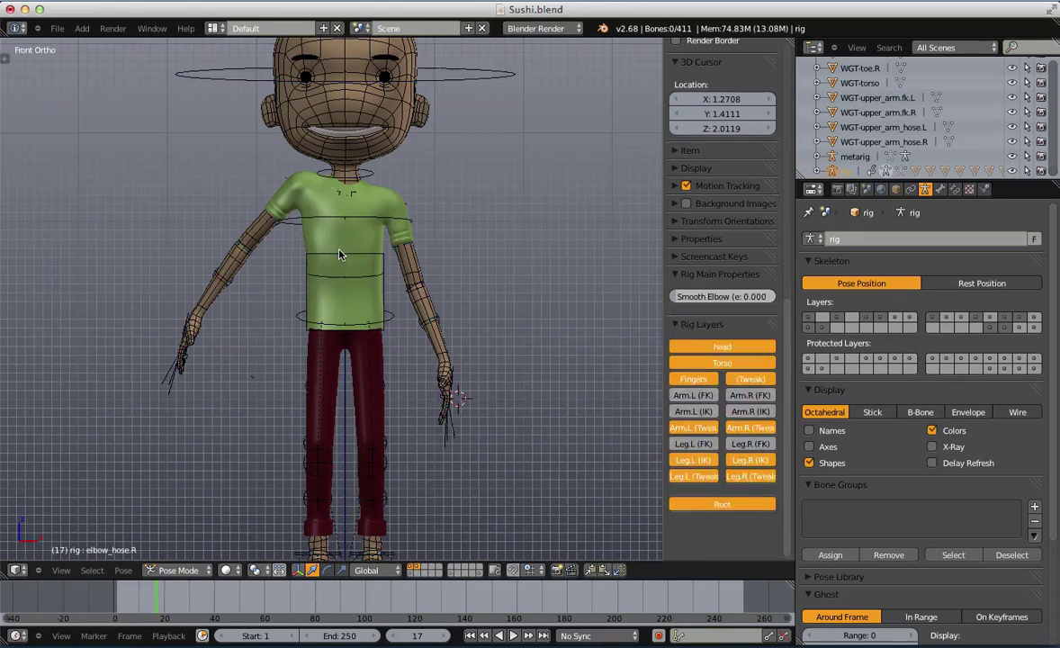
key("a")
key("alt+r")
key("a")
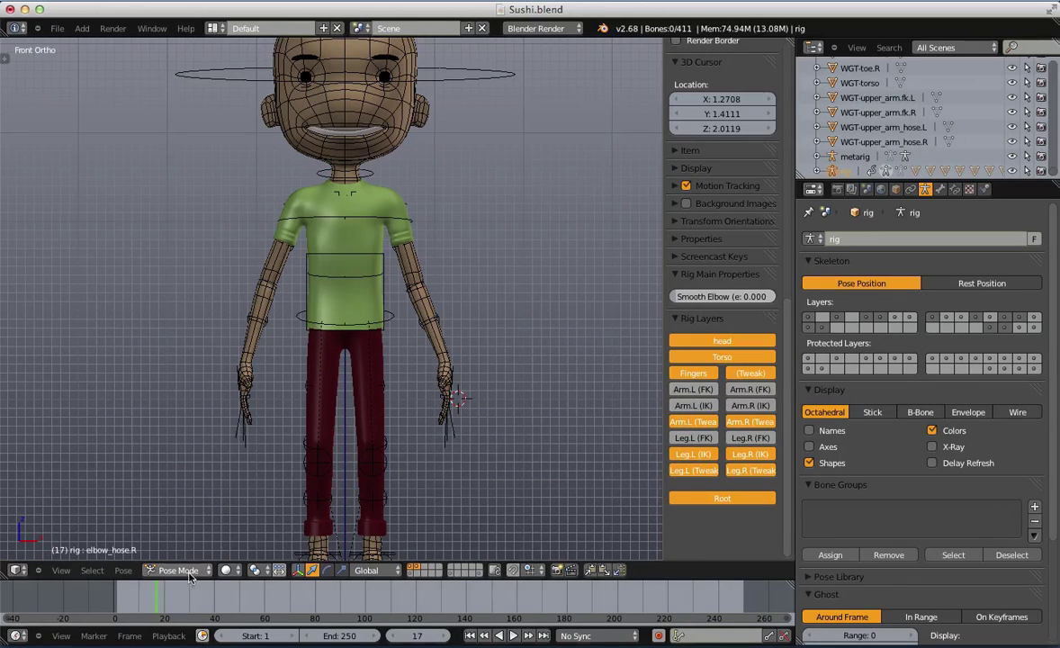
Enlarge the timeline area by raising its border with the 3D view
left_click_drag(200, 579, 203, 523)
scroll(400, 261, "down", 2)
key("a")
key("a")
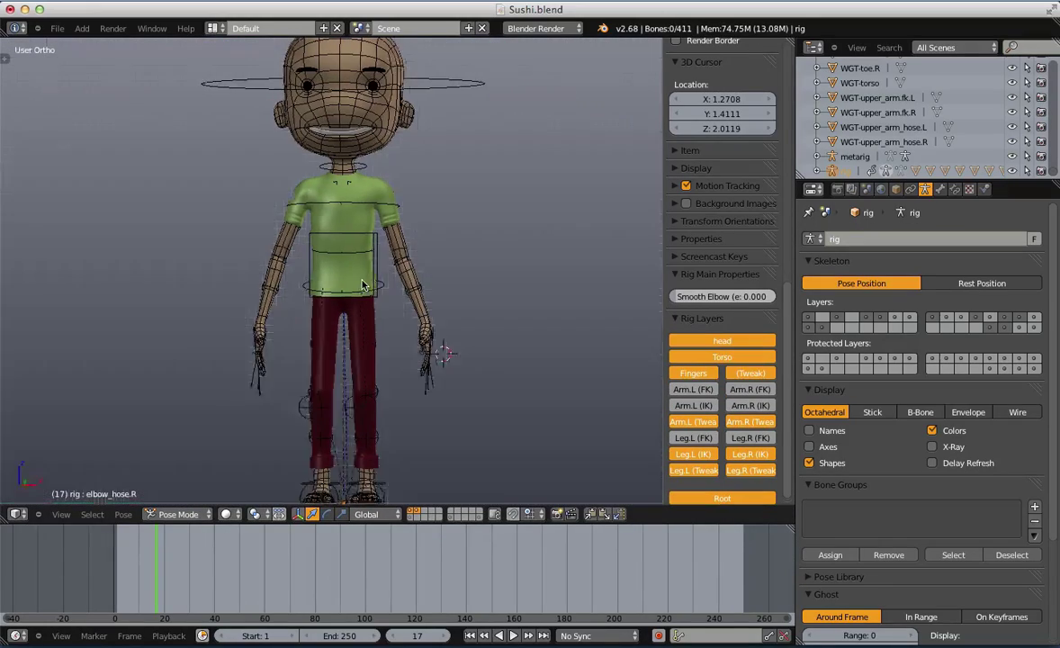
Move the torso control forward and slightly up in the right side view
key("KP_3")
key("KP_Decimal")
right_click(401, 232)
key("g")
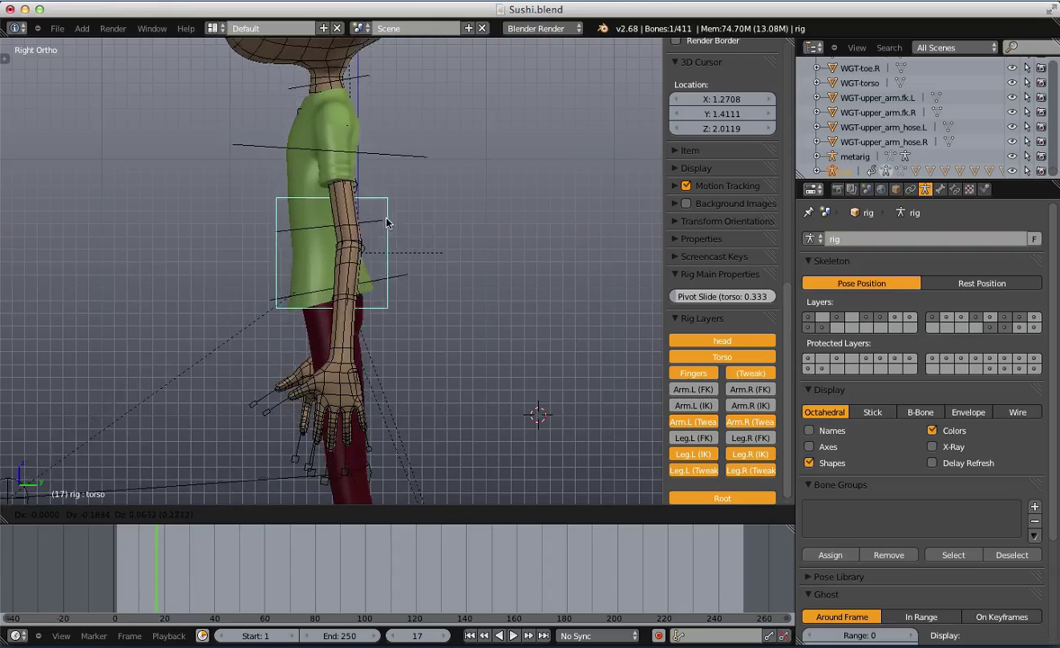
left_click(373, 208)
scroll(373, 208, "down", 4)
key("a")
middle_click_drag(275, 269, 439, 288)
scroll(438, 288, "up", 3)
scroll(438, 288, "down", 3)
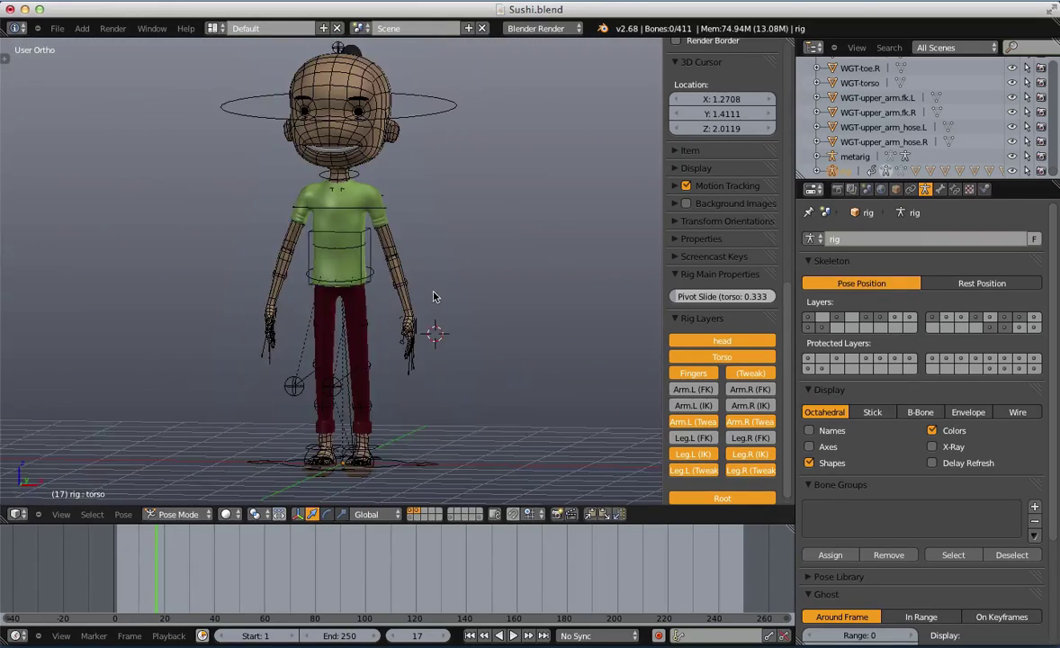
Tilt the torso control sideways by about 15 degrees so the character leans over
key("a")
right_click(345, 234)
scroll(371, 259, "up", 1)
key("r")
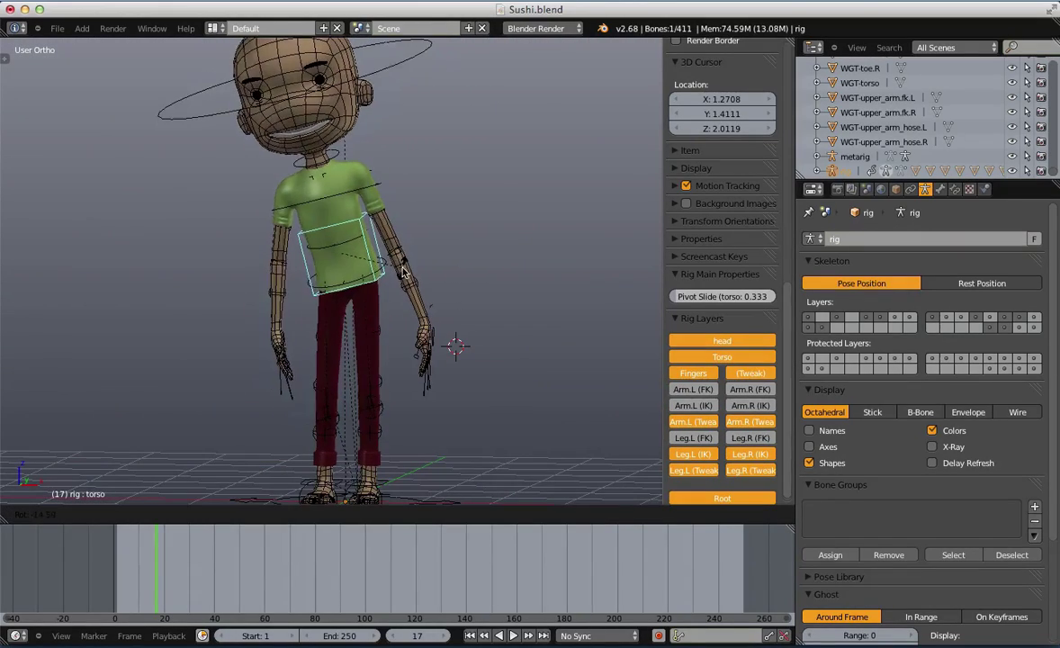
left_click(396, 272)
Enable automatic keyframing and insert a LocRotScale keyframe for all the rig's bones at frame 0
key("a")
scroll(400, 262, "down", 2)
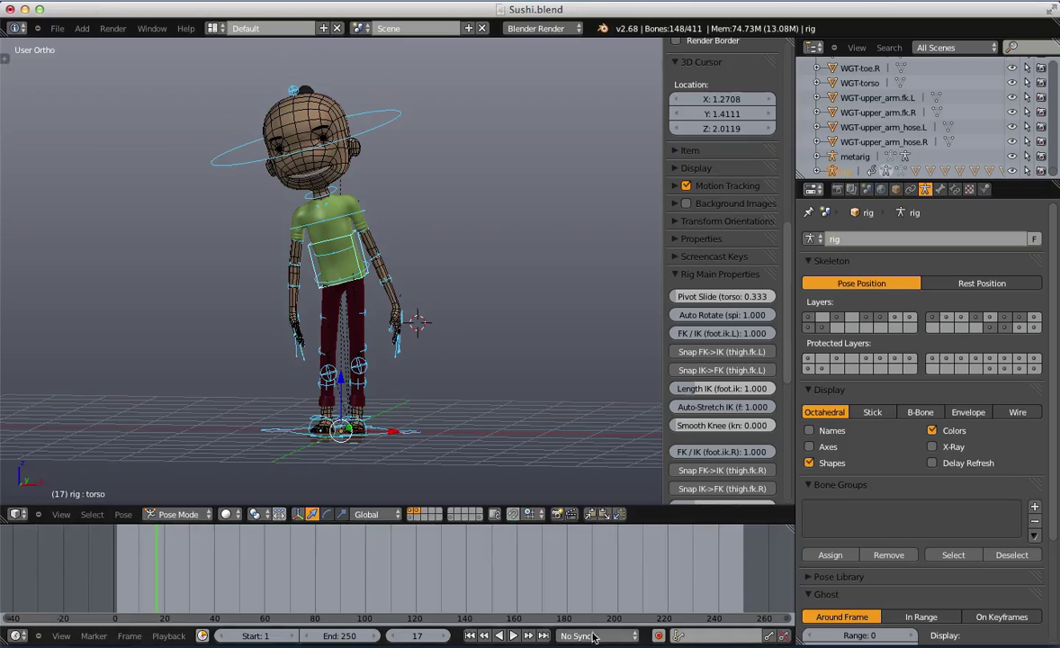
left_click(658, 637)
left_click(115, 571)
scroll(369, 231, "up", 2)
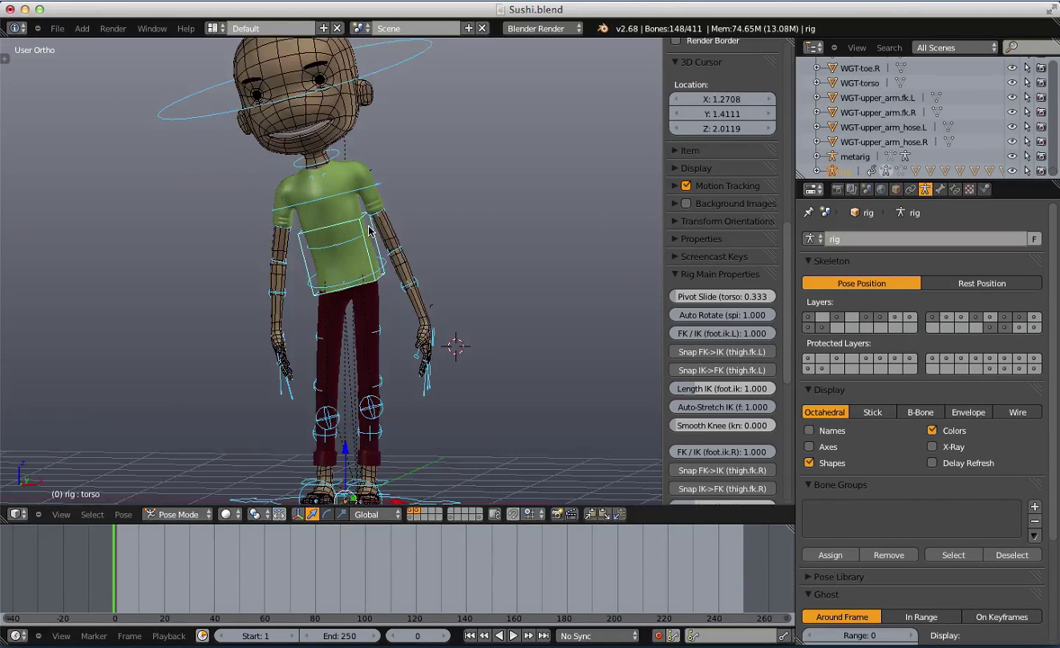
key("i")
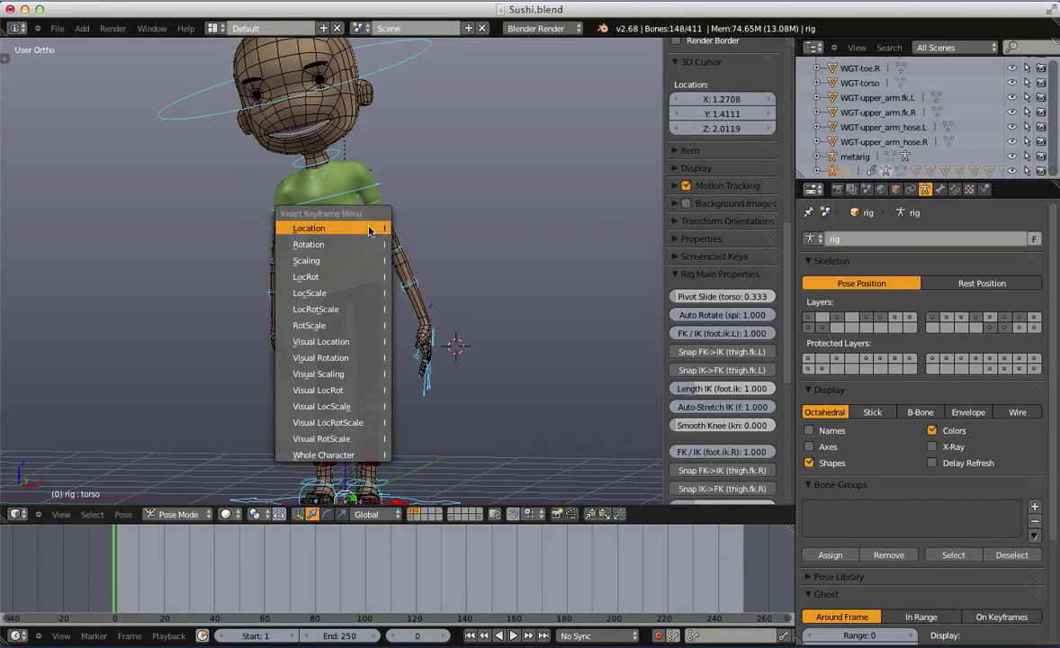
left_click(356, 309)
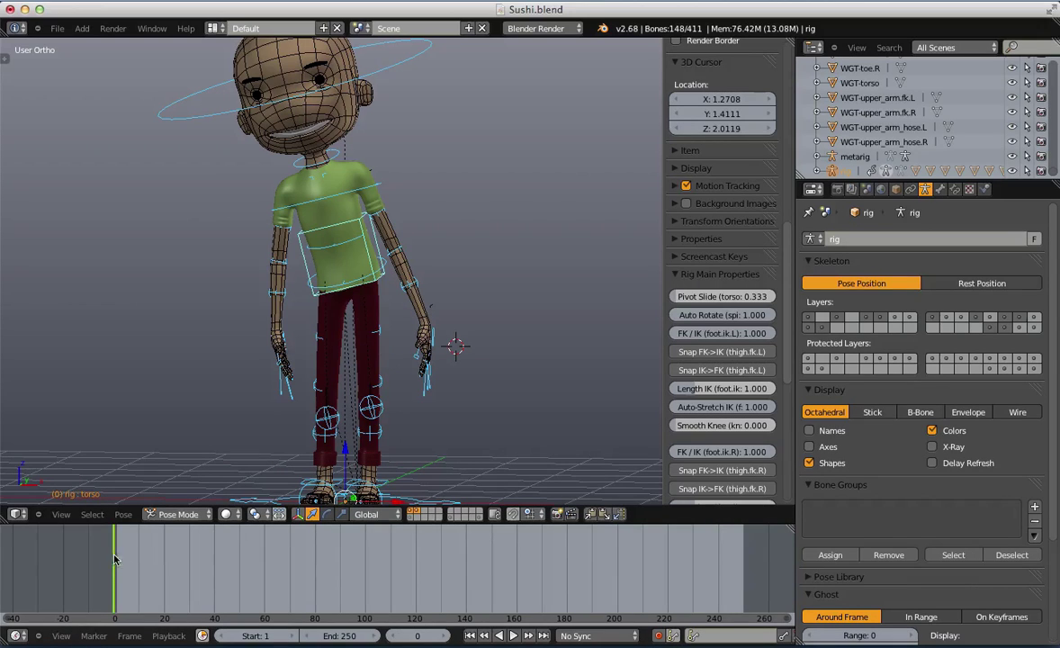
At frame 11, tilt the torso control toward the opposite side and lower it slightly in the front view
left_click_drag(164, 556, 142, 565)
key("a")
scroll(239, 352, "up", 1)
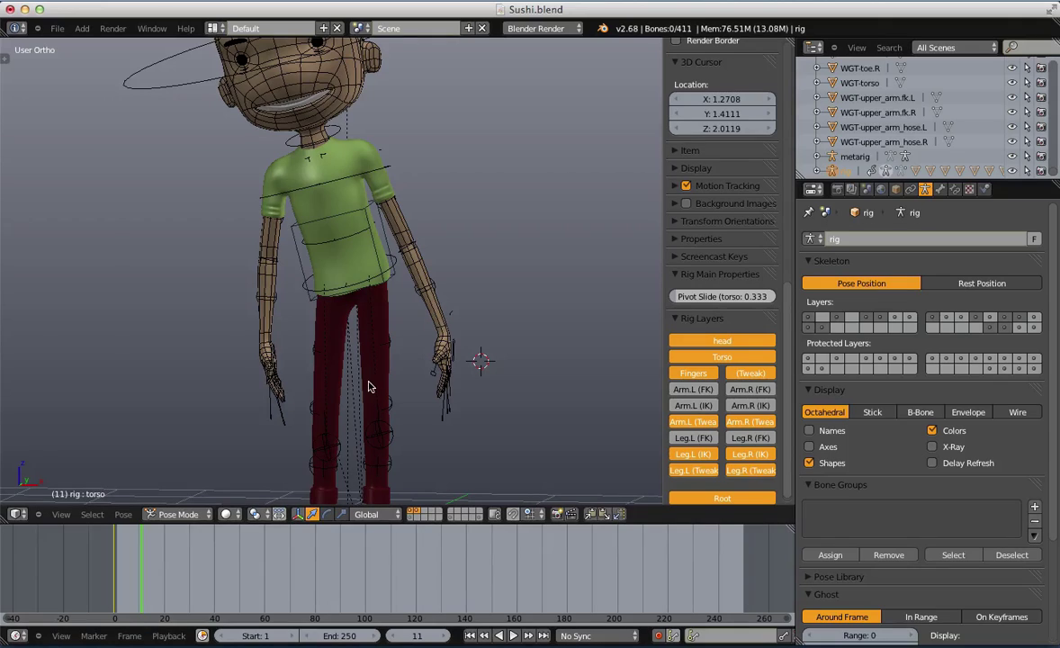
key("KP_1")
left_click(11, 556)
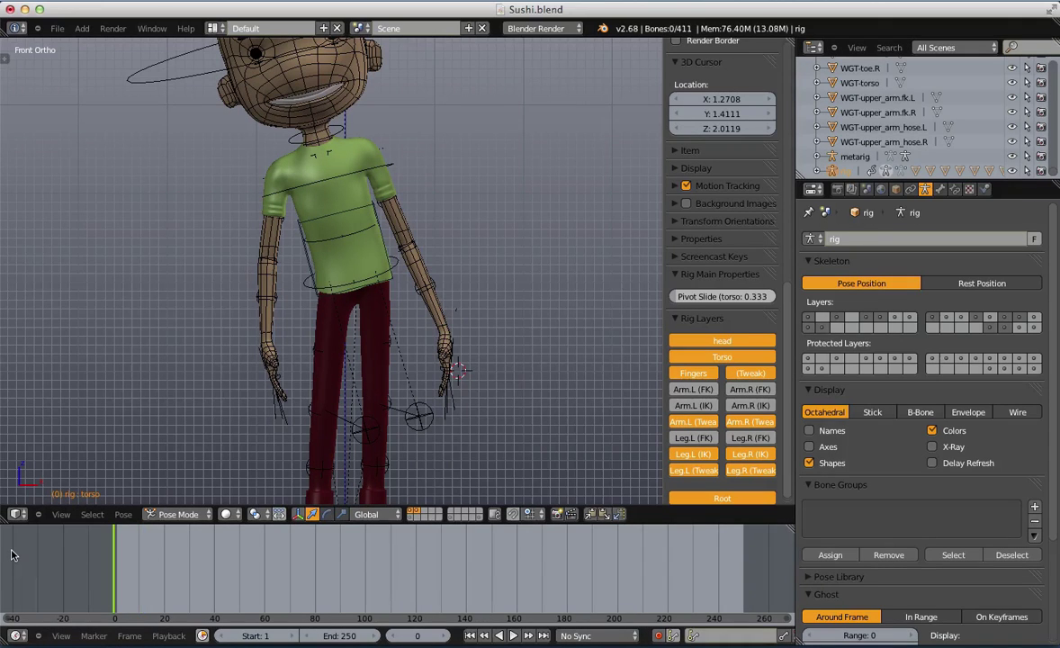
key("shift+Right")
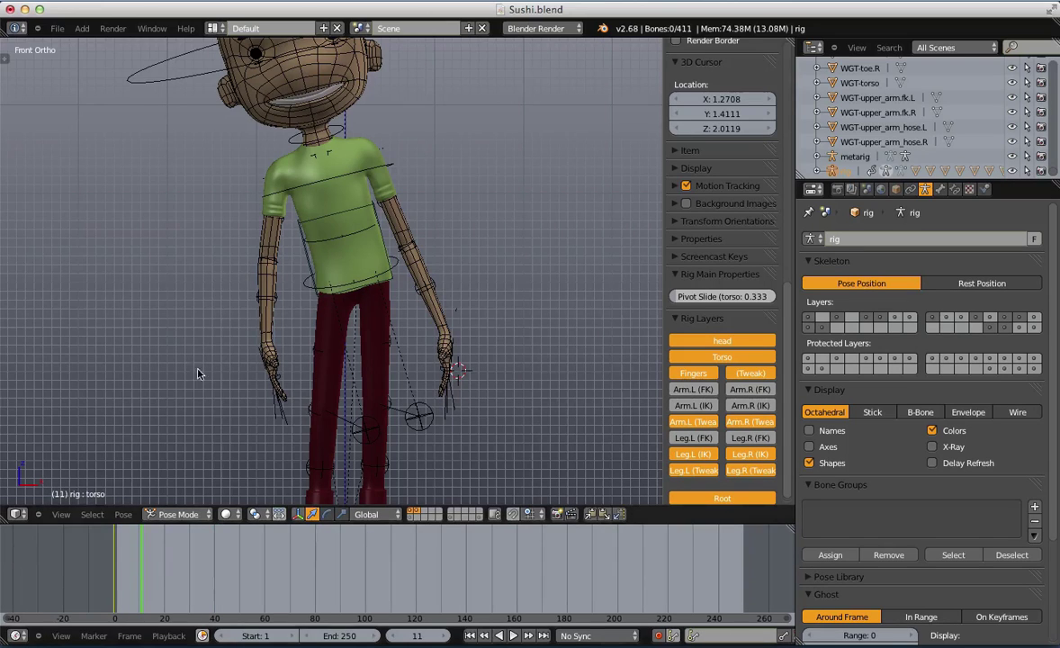
scroll(198, 372, "up", 2)
right_click(433, 216)
key("r")
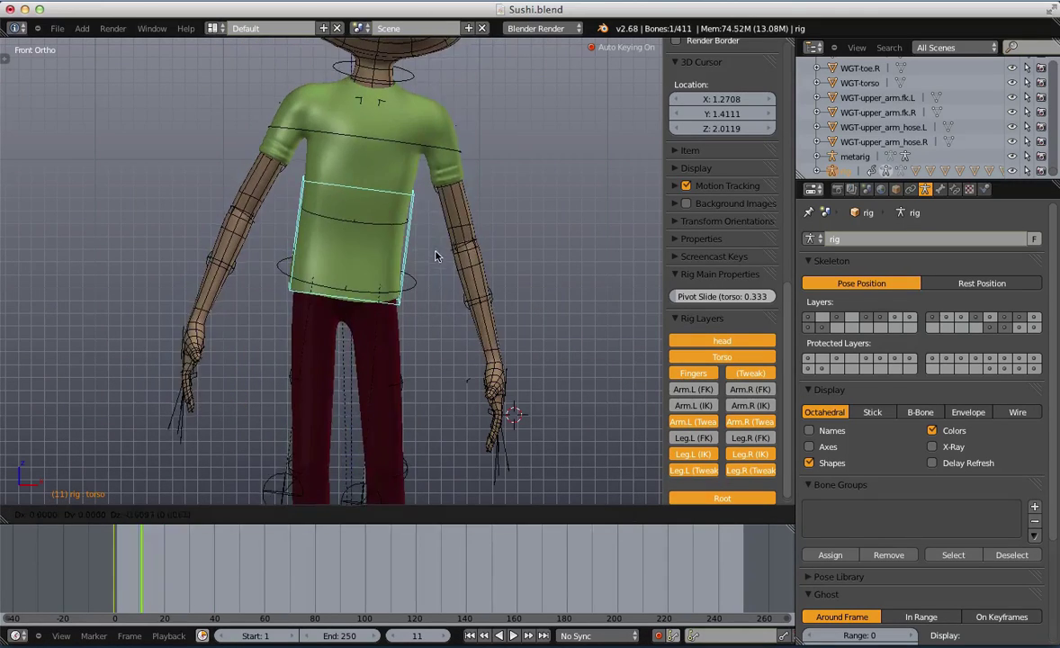
right_click(426, 184)
Rotate the chest control against the torso's tilt at frame 11
right_click(396, 161)
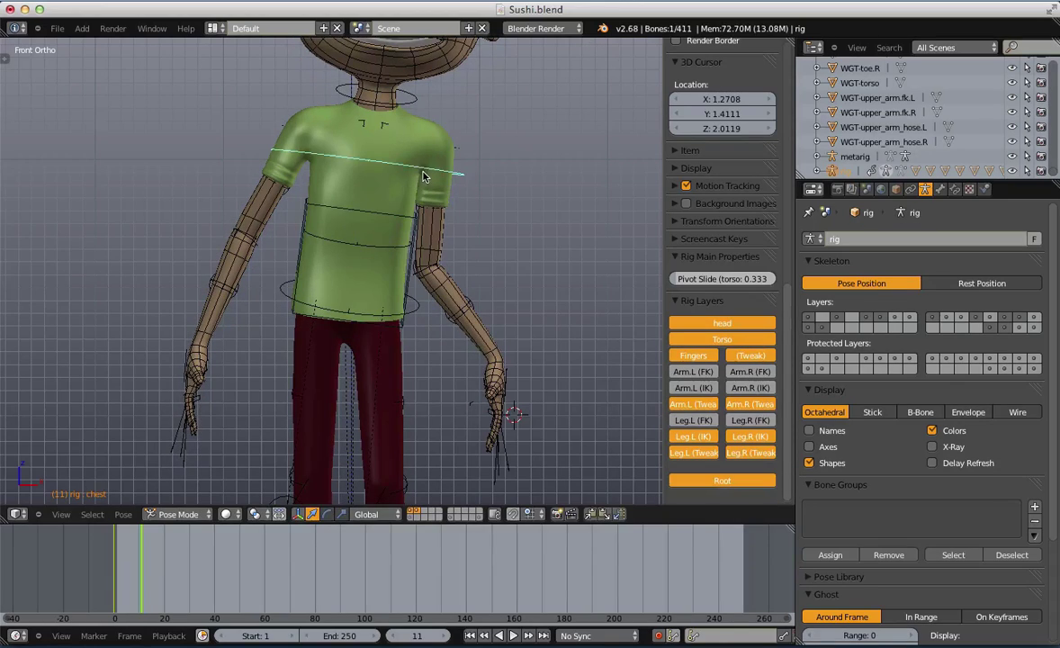
key("r")
left_click(400, 156)
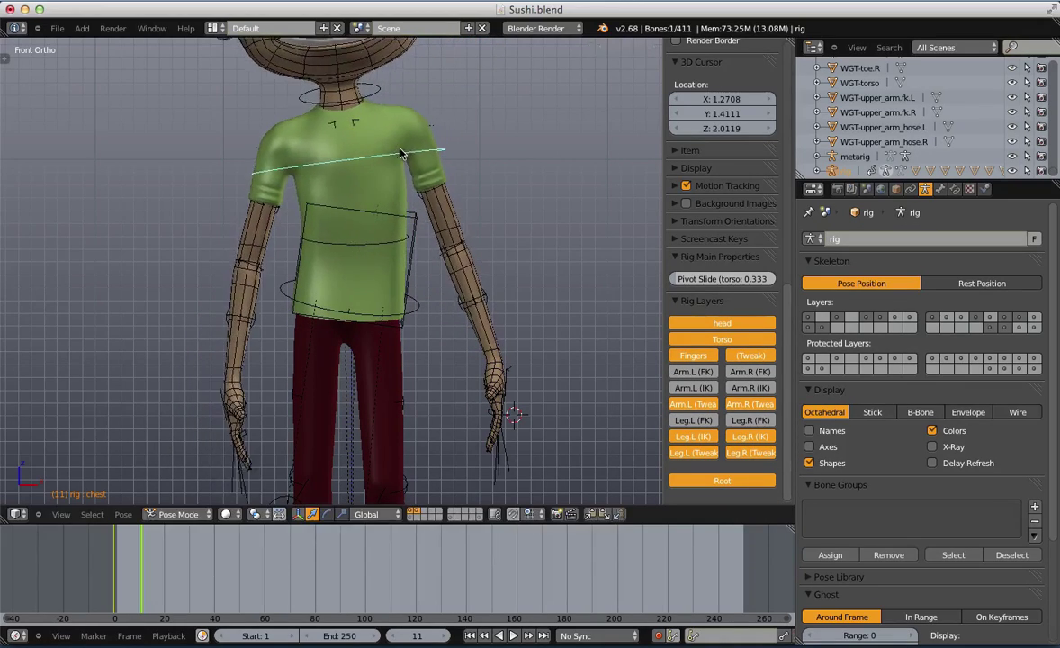
Rotate the head control slightly sideways at frame 11 and clear the selection
scroll(392, 160, "down", 3)
right_click(390, 97)
right_click(405, 86)
key("r")
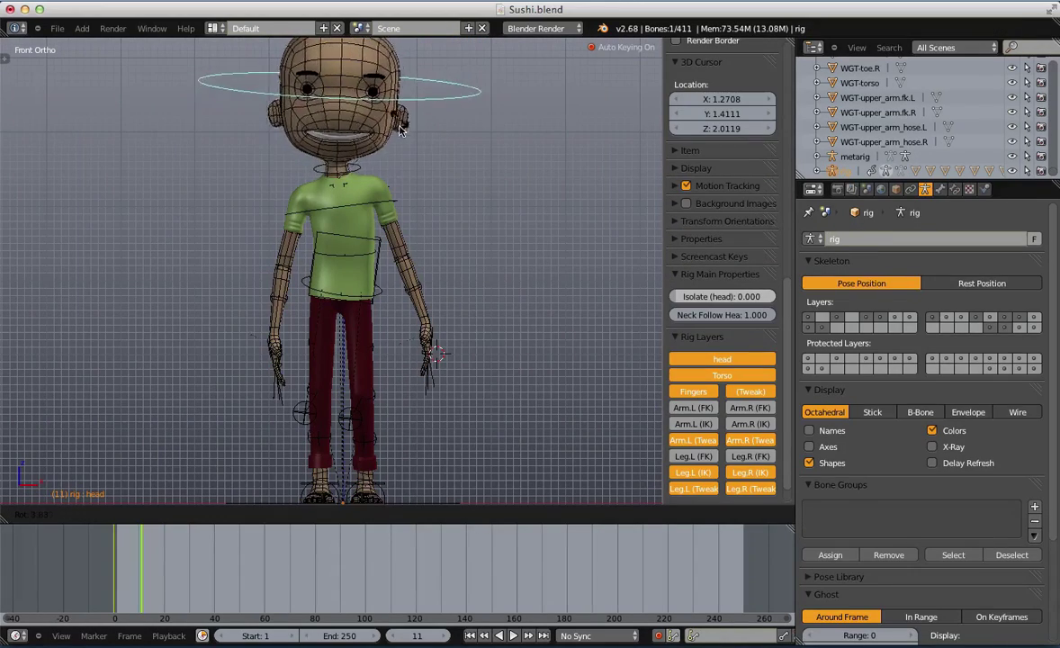
left_click(427, 112)
key("a")
scroll(350, 342, "up", 2)
middle_click_drag(351, 353, 346, 241, "shift")
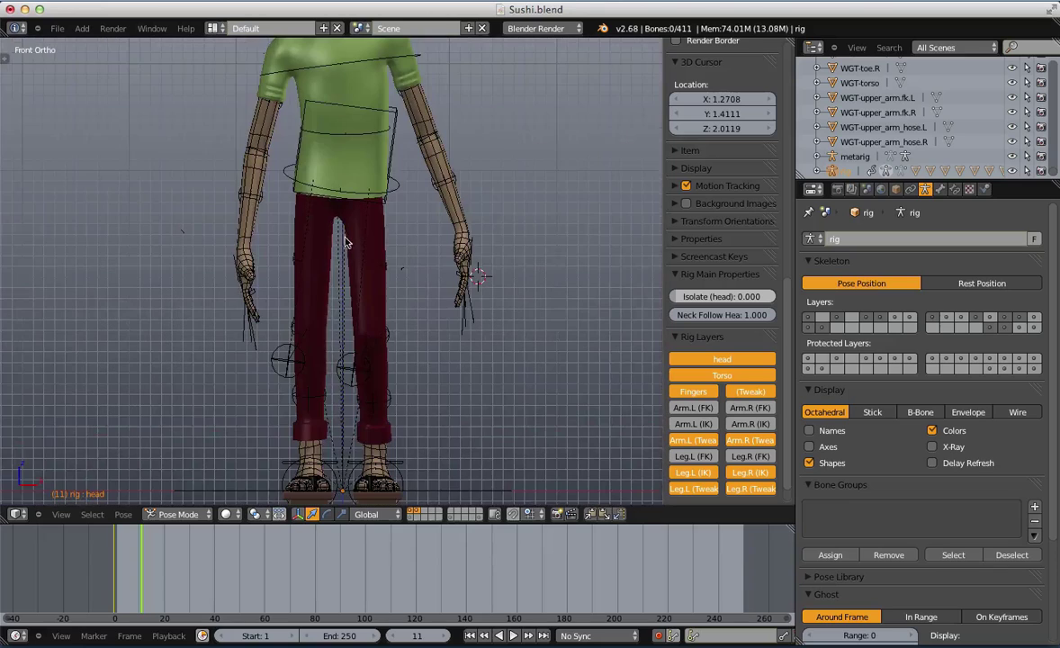
right_click(393, 471)
key("r")
right_click(391, 466)
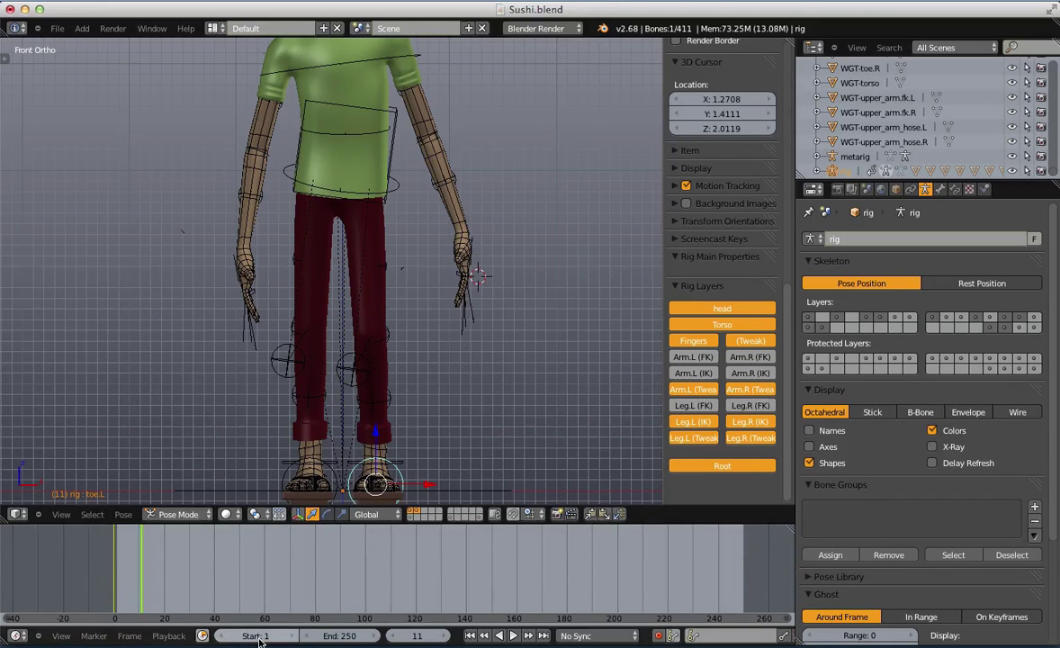
Rotate both foot roll controls in the right side view to lift the character's heels at frame 11
key("KP_3")
scroll(391, 345, "up", 3)
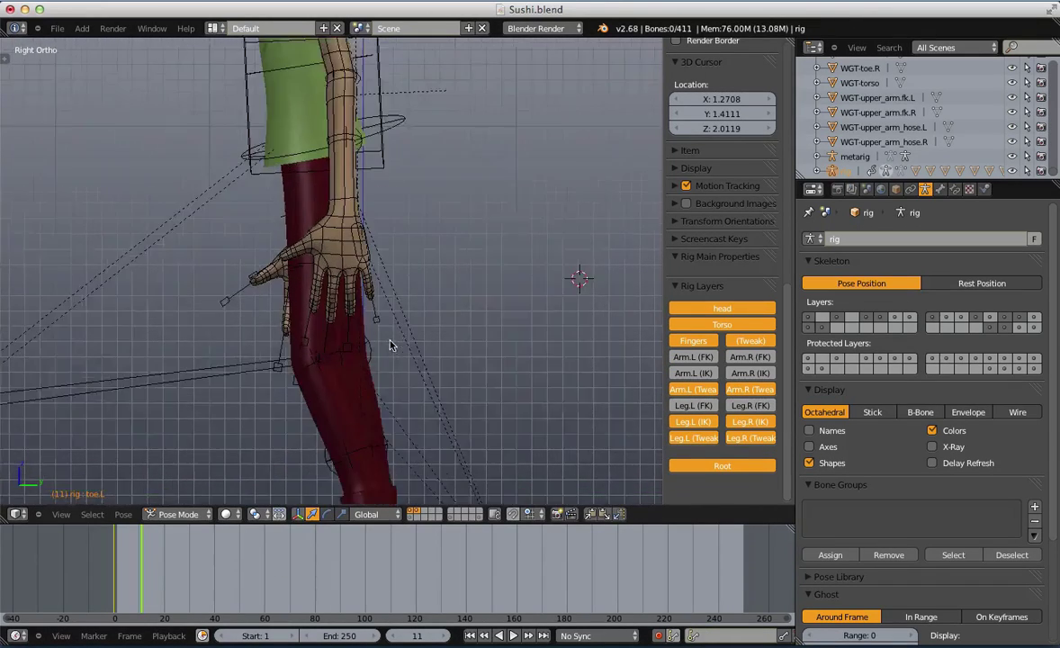
scroll(387, 270, "down", 2)
right_click(402, 427)
key("z")
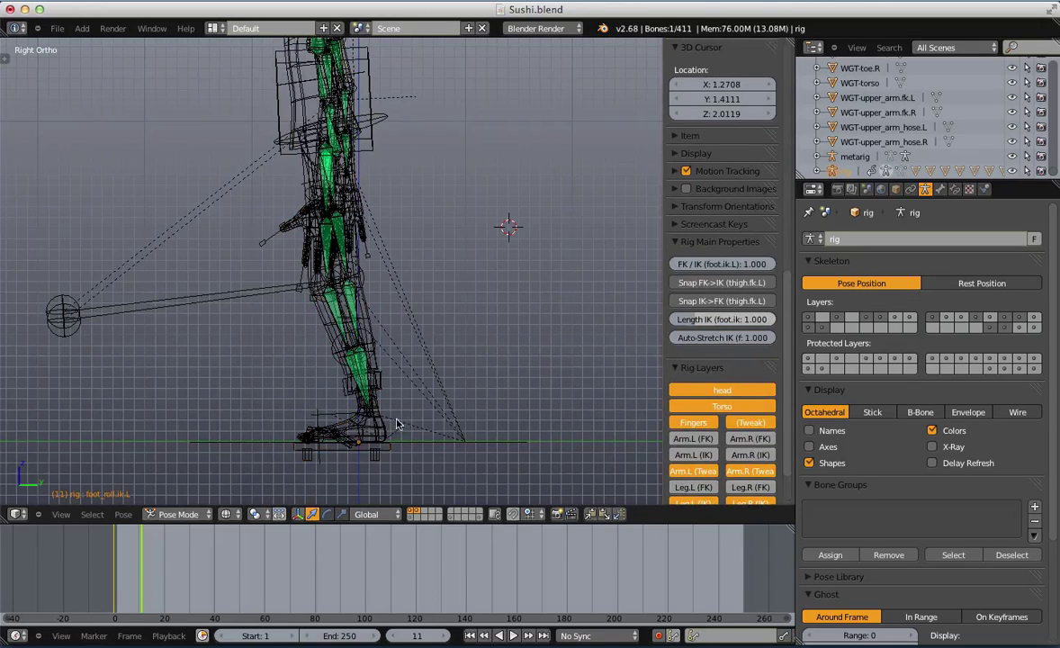
key("r")
left_click(403, 417)
key("z")
Move the torso control forward and slightly up in the right side view at frame 11
scroll(383, 360, "down", 2)
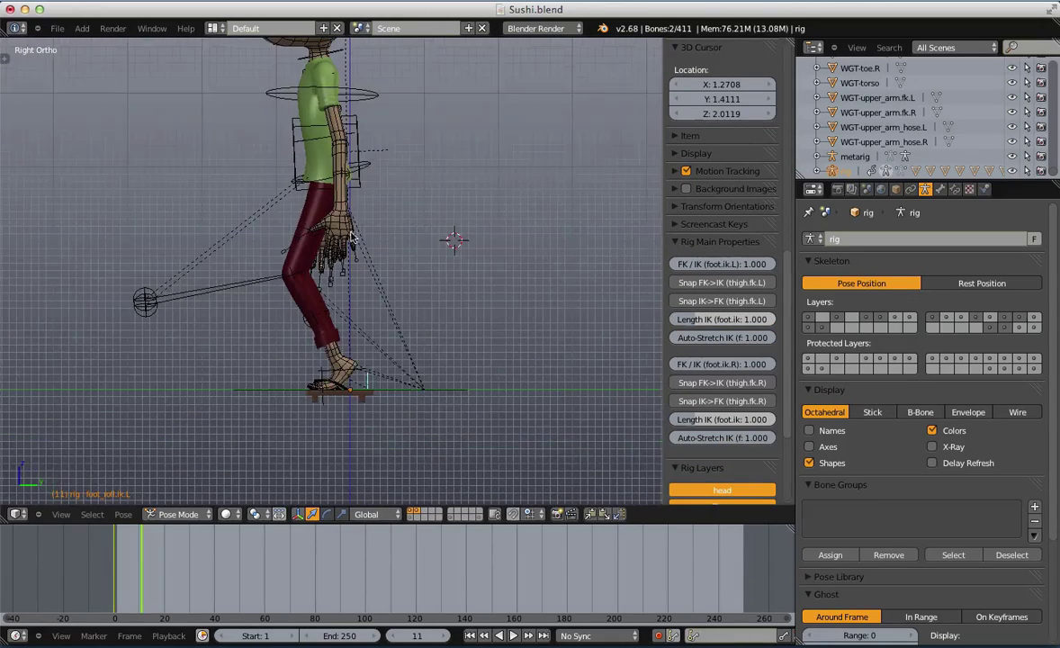
right_click(304, 188)
right_click(328, 185)
key("g")
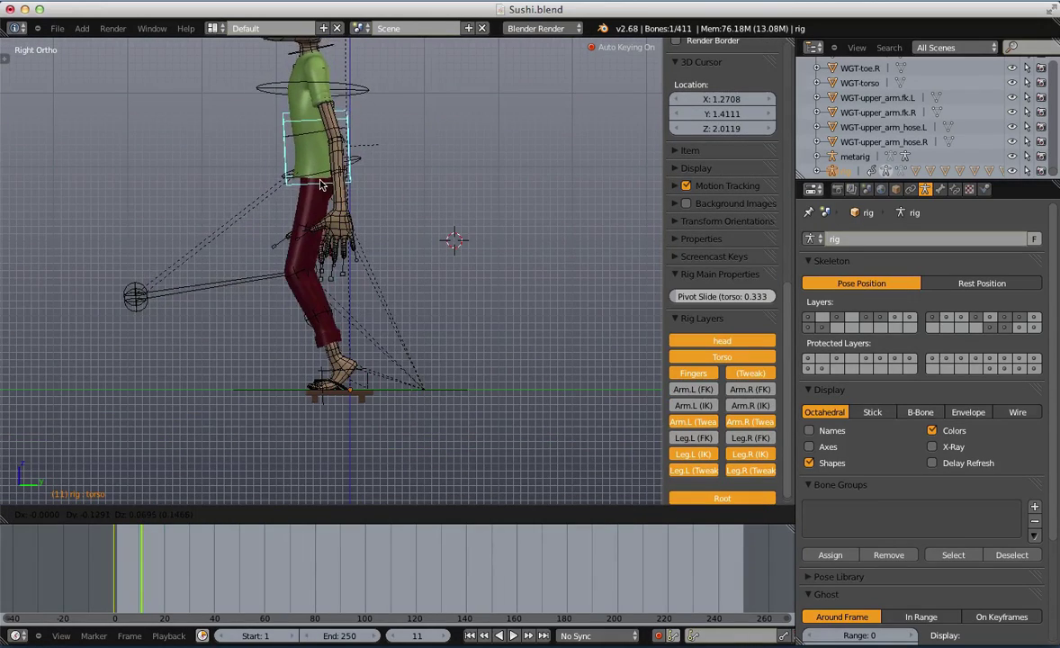
left_click(312, 186)
At frame 0, lower the torso control so the knees bend and tilt it further in the front view
left_click(105, 565)
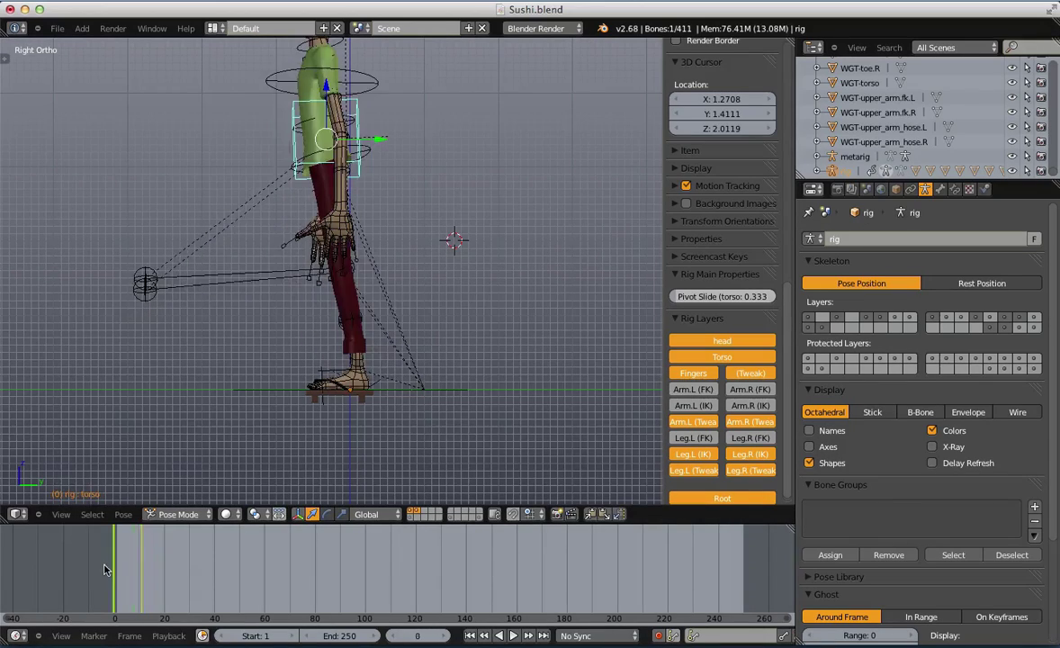
scroll(247, 270, "down", 1)
middle_click_drag(254, 271, 405, 283)
key("KP_1")
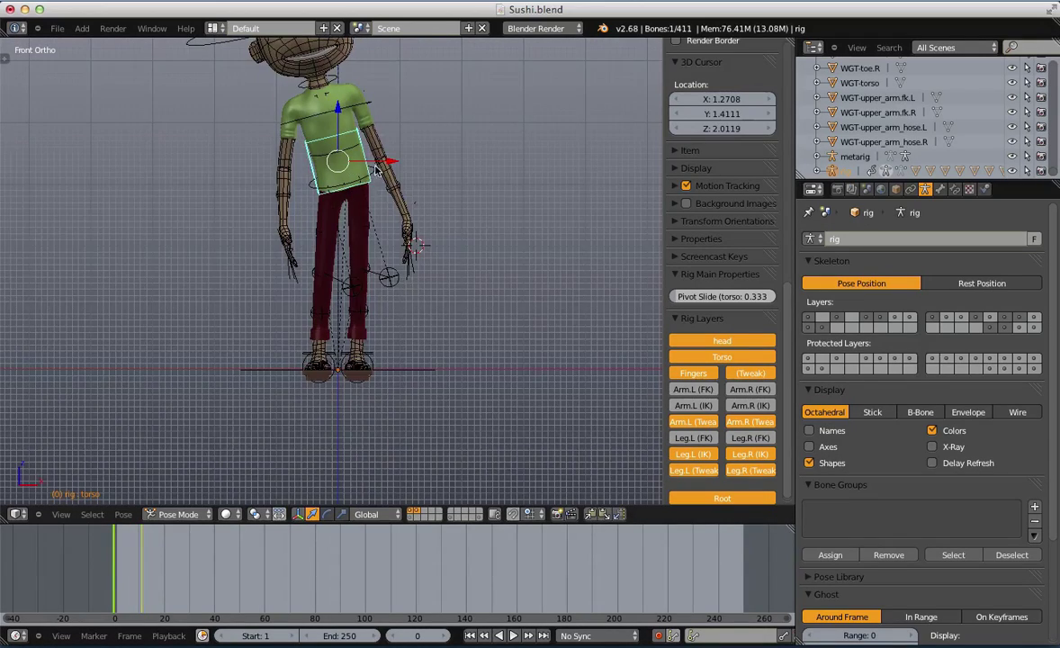
scroll(376, 170, "up", 2)
key("g")
left_click(419, 150)
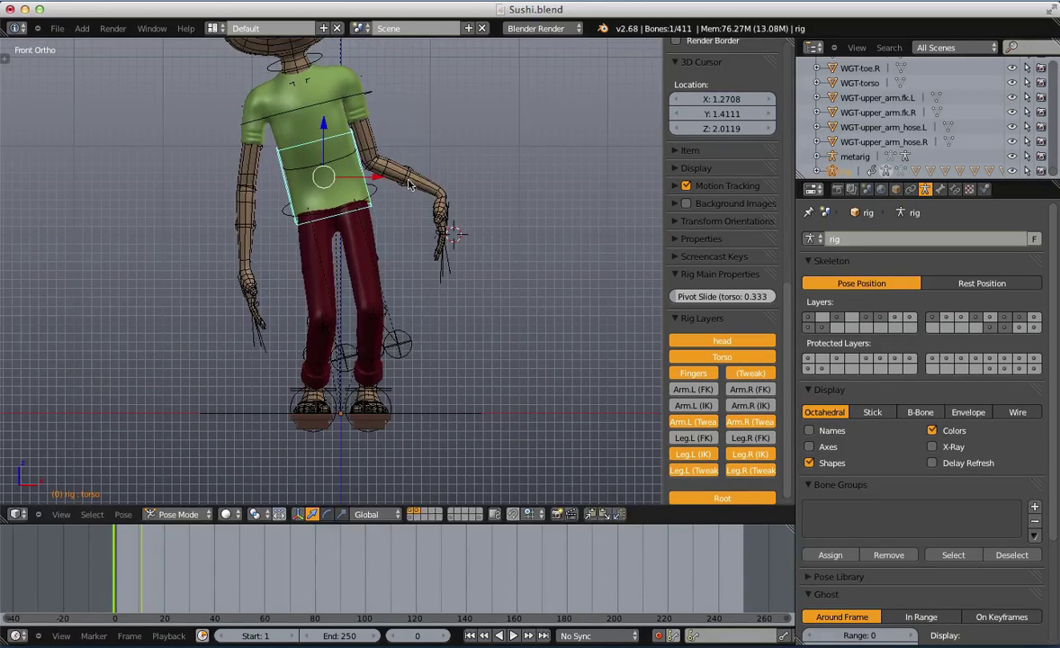
key("g")
left_click(404, 191)
key("r")
left_click(458, 187)
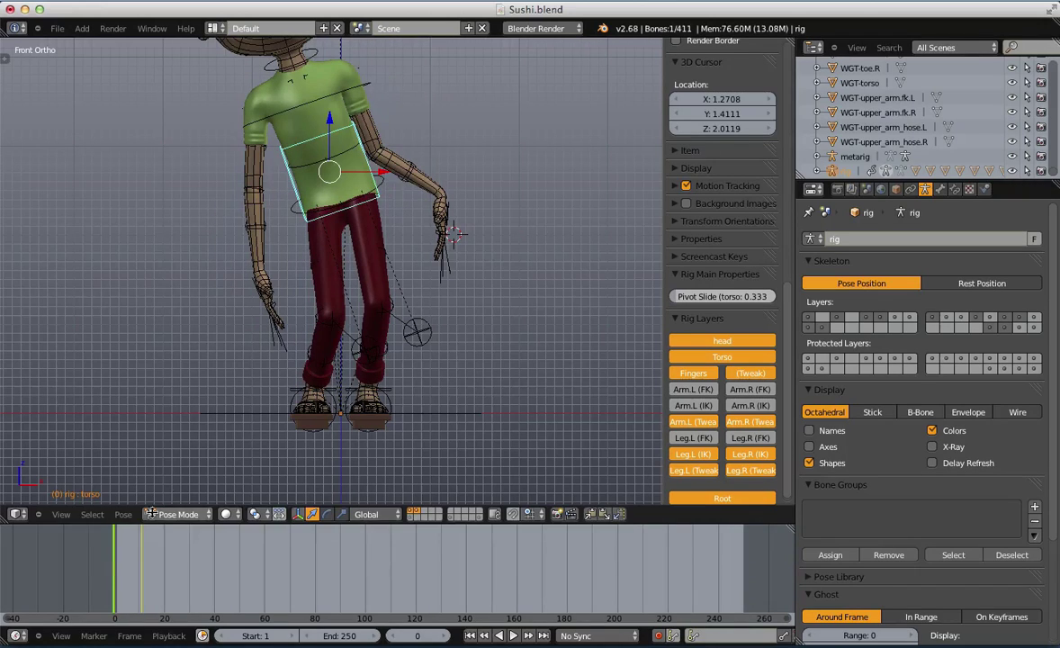
Scrub through the motion and reposition the torso control at a frame between the two existing poses
left_click_drag(109, 568, 144, 563)
scroll(412, 120, "down", 2)
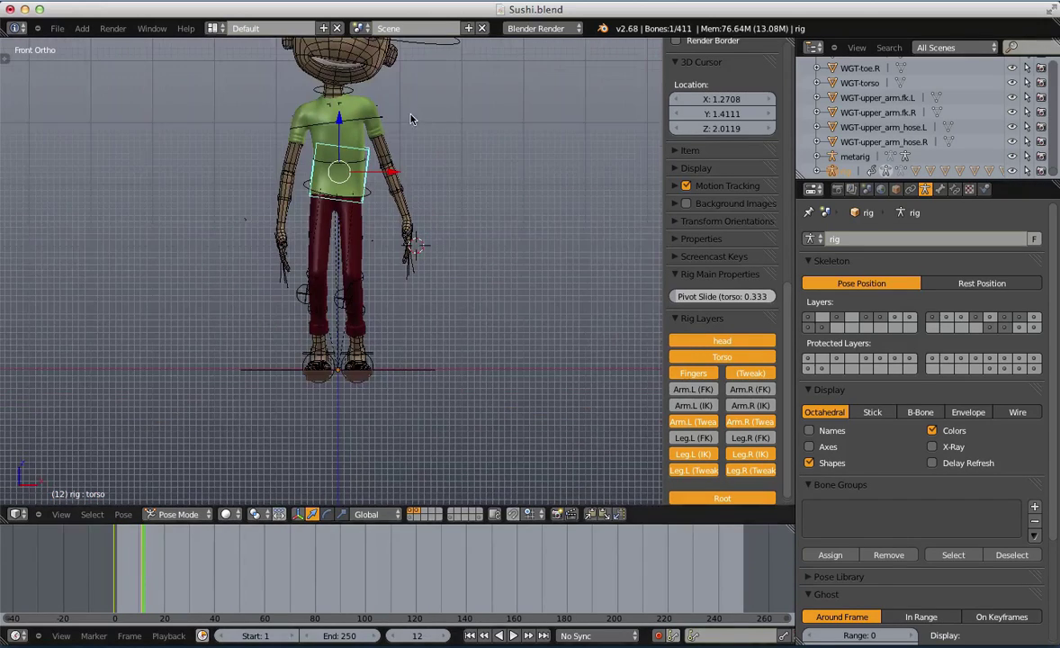
scroll(356, 107, "up", 1)
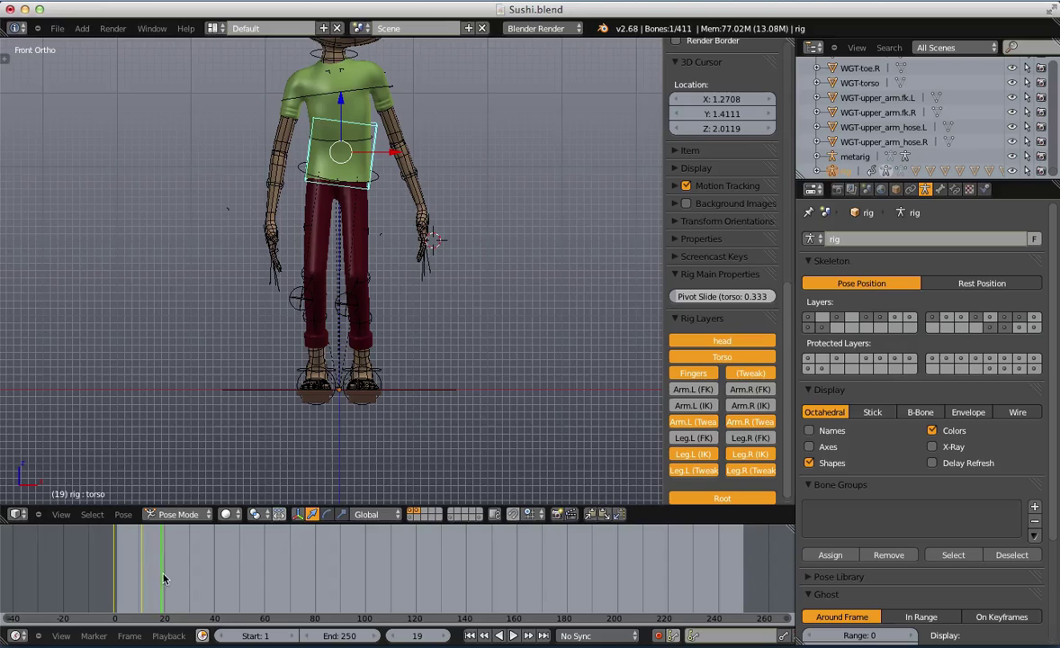
left_click_drag(163, 583, 72, 577)
key("g")
left_click(290, 346)
Play the animation to review the torso motion and stop the playback
key("alt+a")
scroll(448, 246, "down", 2)
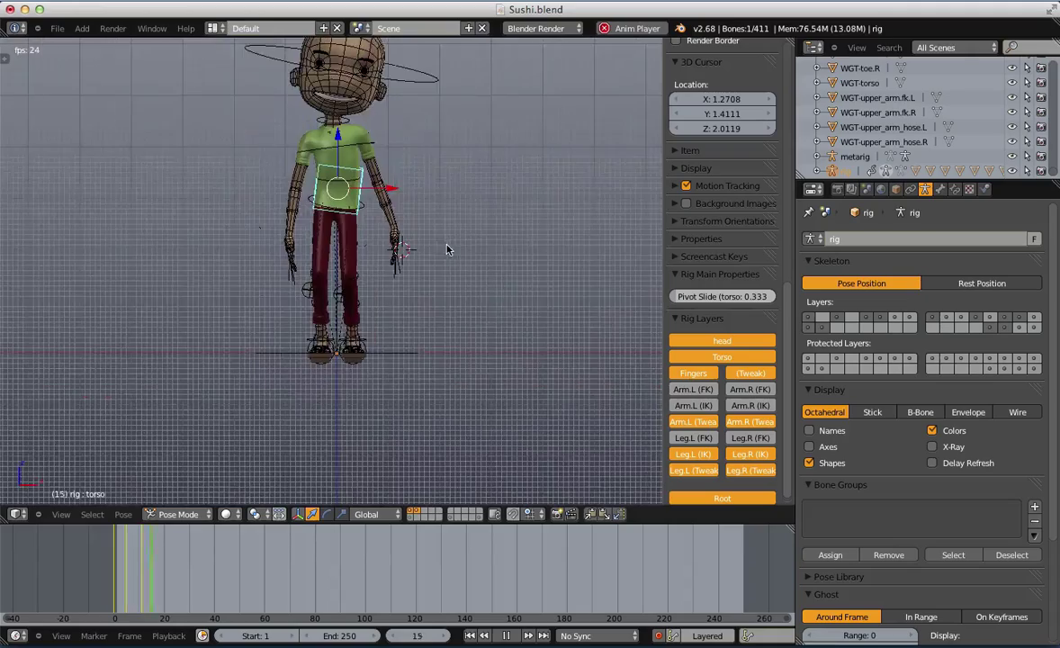
scroll(432, 232, "up", 3)
key("alt+a")
scroll(464, 202, "up", 2)
right_click(501, 187)
scroll(525, 220, "down", 1)
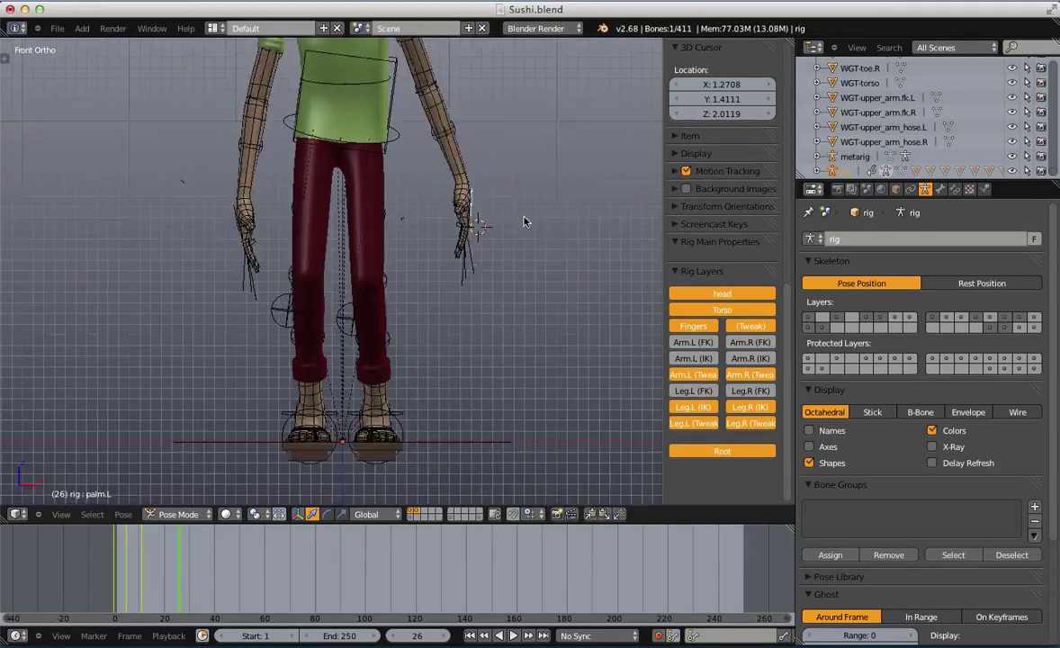
middle_click_drag(525, 219, 461, 241)
key("z")
scroll(463, 216, "up", 1)
right_click(470, 178)
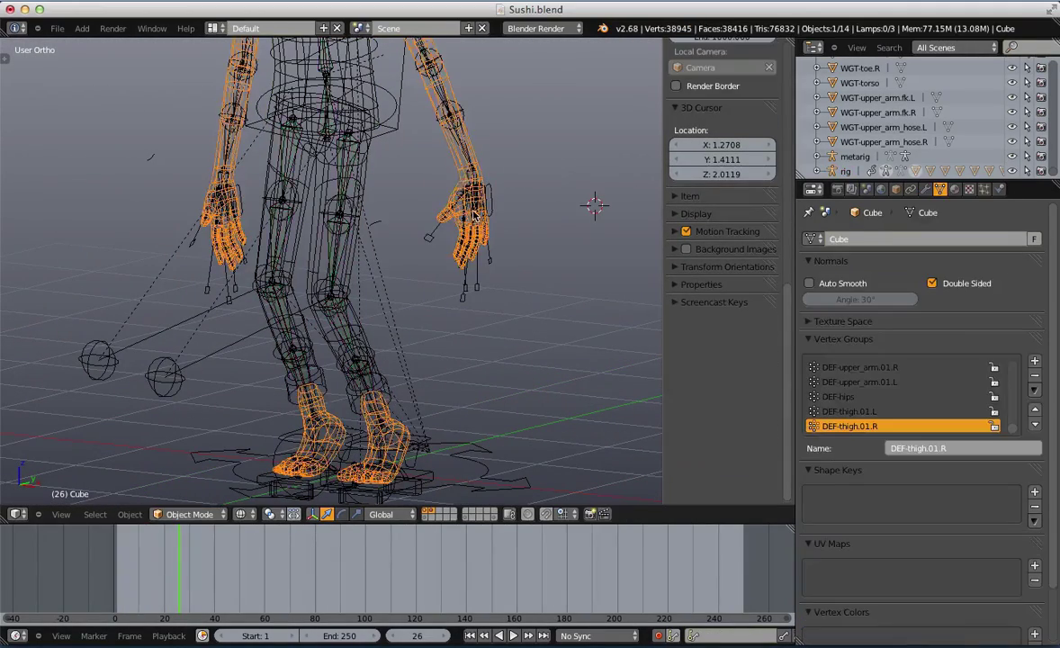
key("z")
scroll(423, 212, "down", 2)
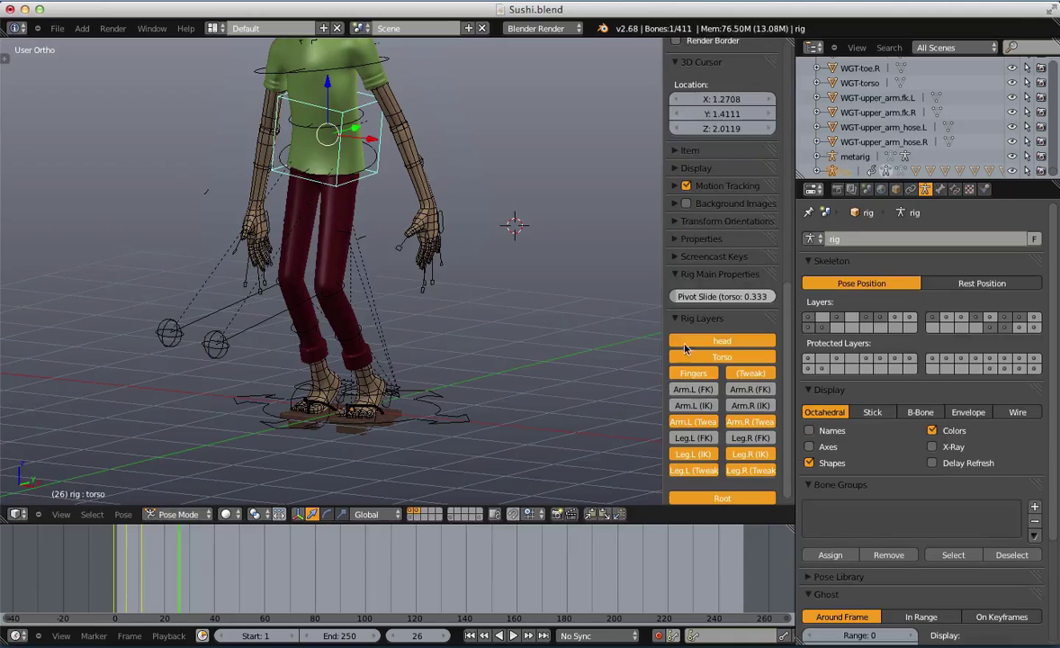
Show the left and right arm IK controls and set the left hand's FK / IK value to 0.000
left_click(698, 407)
left_click(750, 406)
scroll(646, 189, "up", 3)
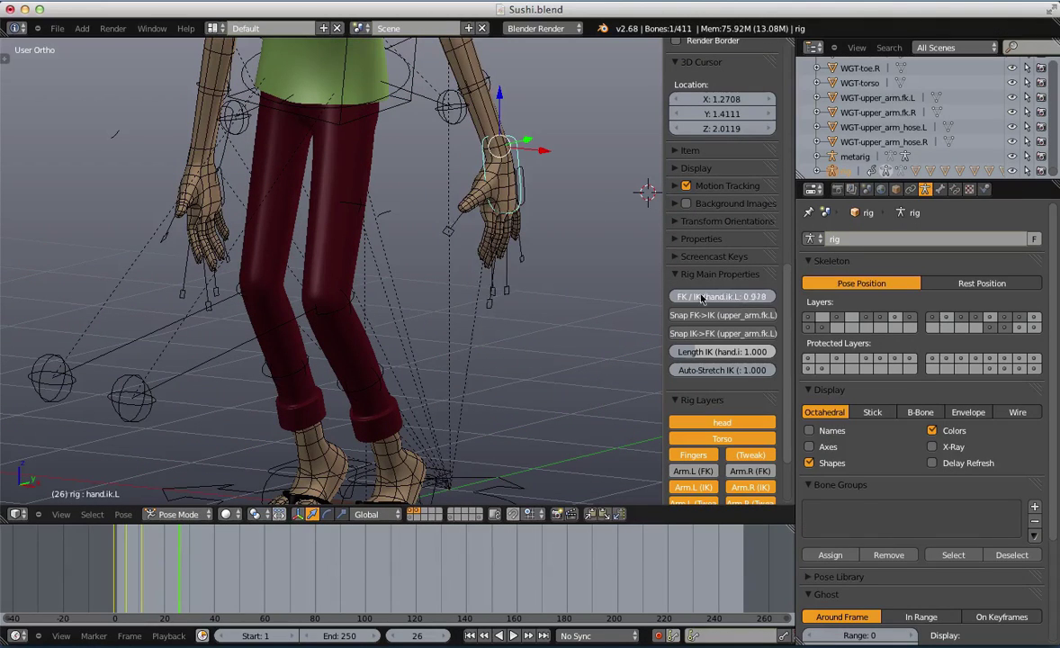
left_click_drag(701, 296, 9, 331)
Scrub between frames 0 and 11 from several views to examine how the left arm moves with its hand control
left_click_drag(167, 542, 40, 557)
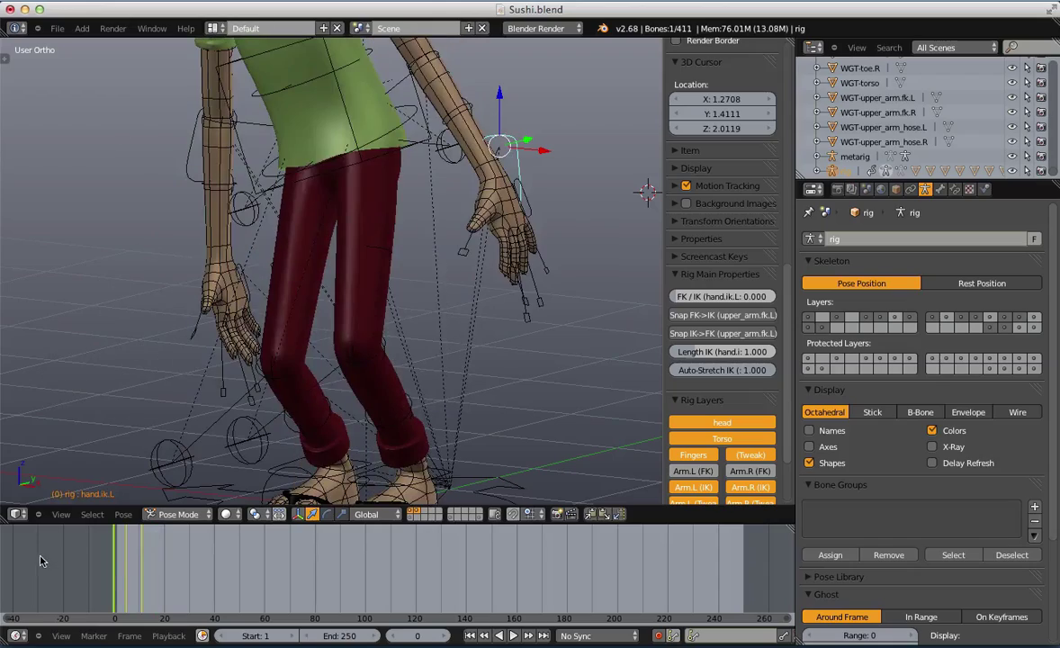
left_click(131, 587)
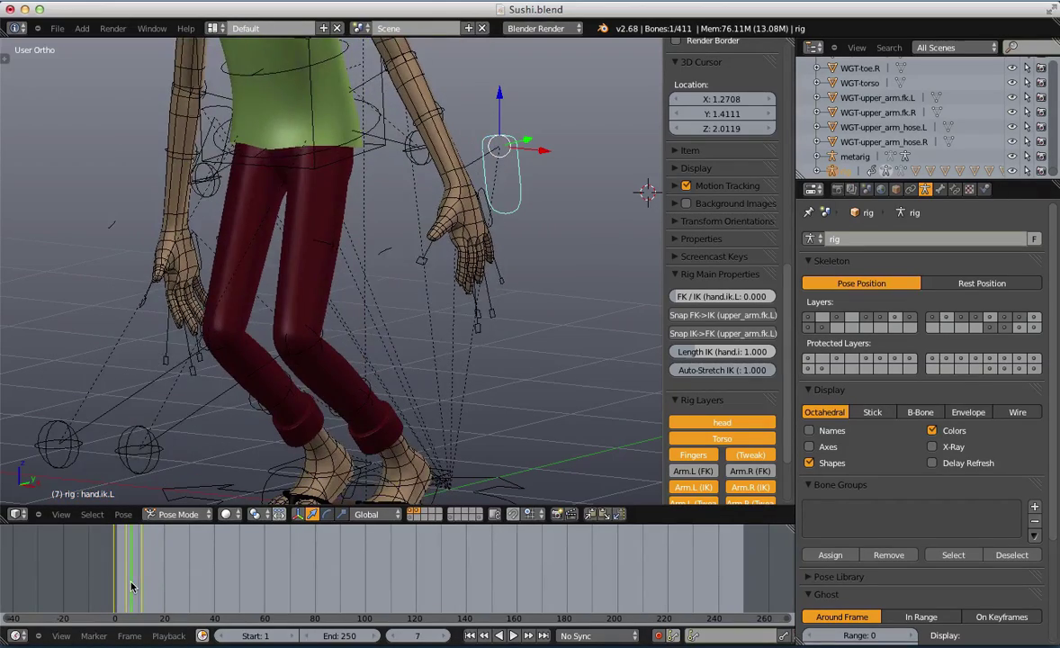
mouse_move(132, 587)
left_mouse_down()
mouse_move(142, 586)
mouse_move(71, 566)
left_mouse_up()
scroll(384, 289, "down", 3)
key("z")
key("z")
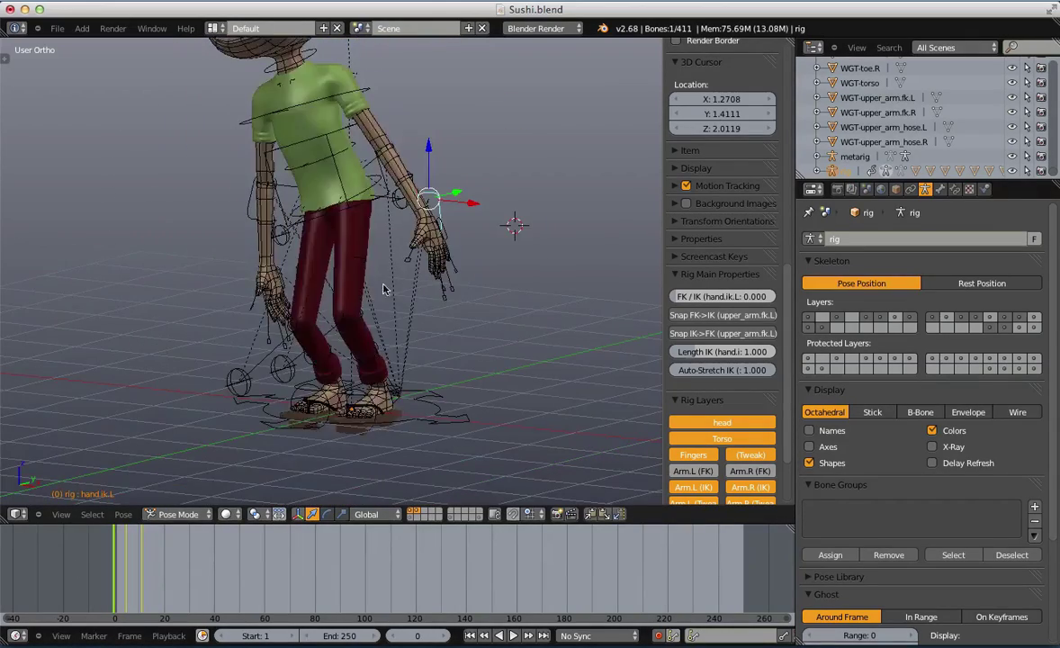
middle_click_drag(383, 289, 501, 275)
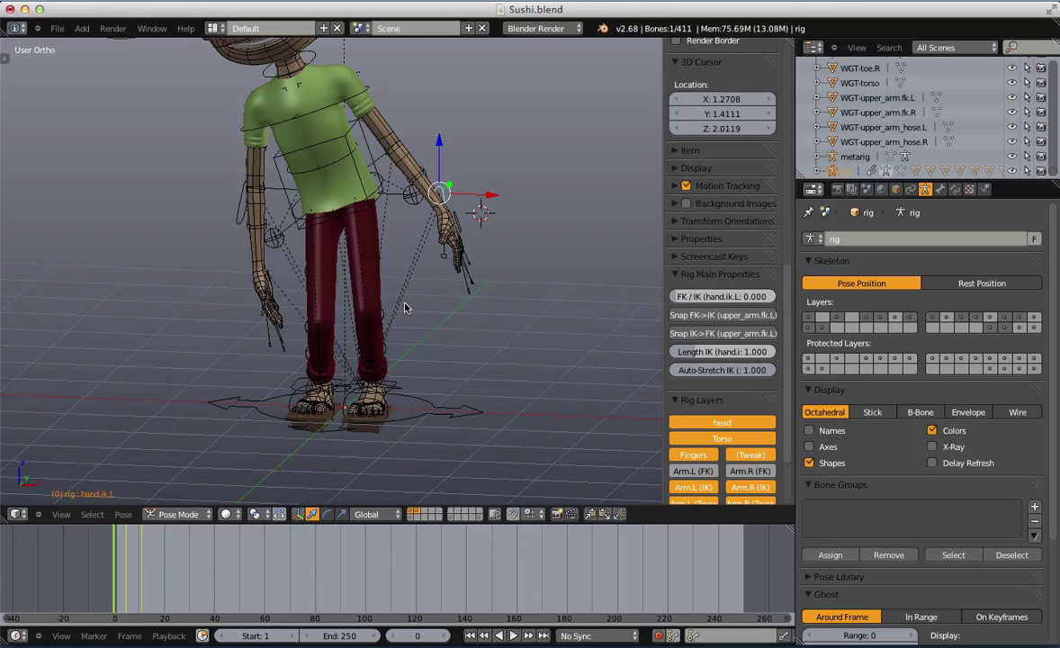
key("KP_1")
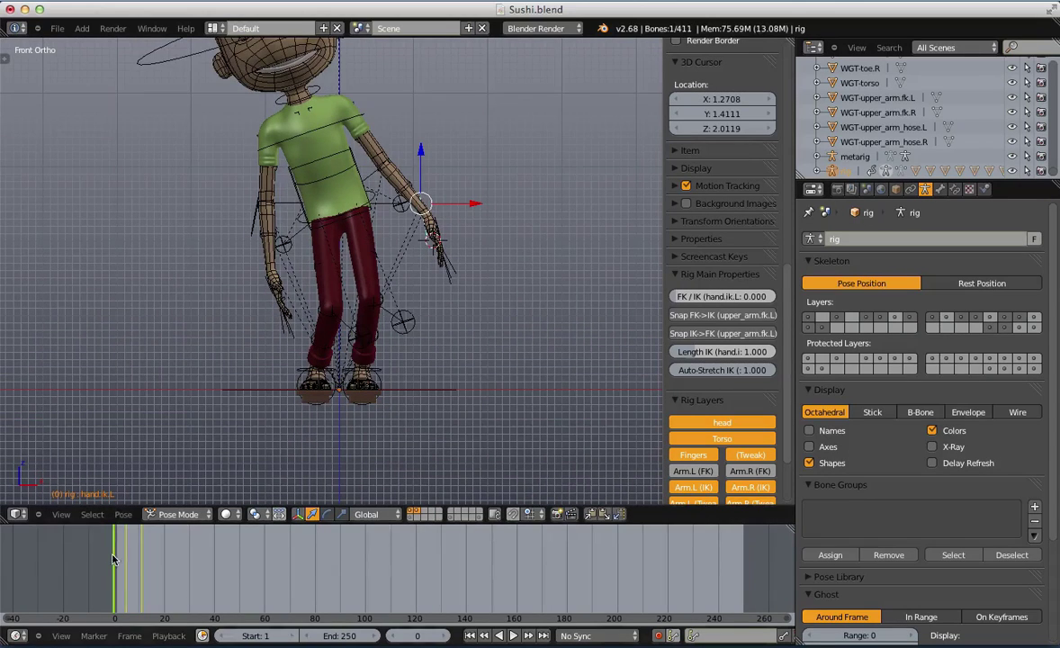
left_click_drag(117, 560, 141, 561)
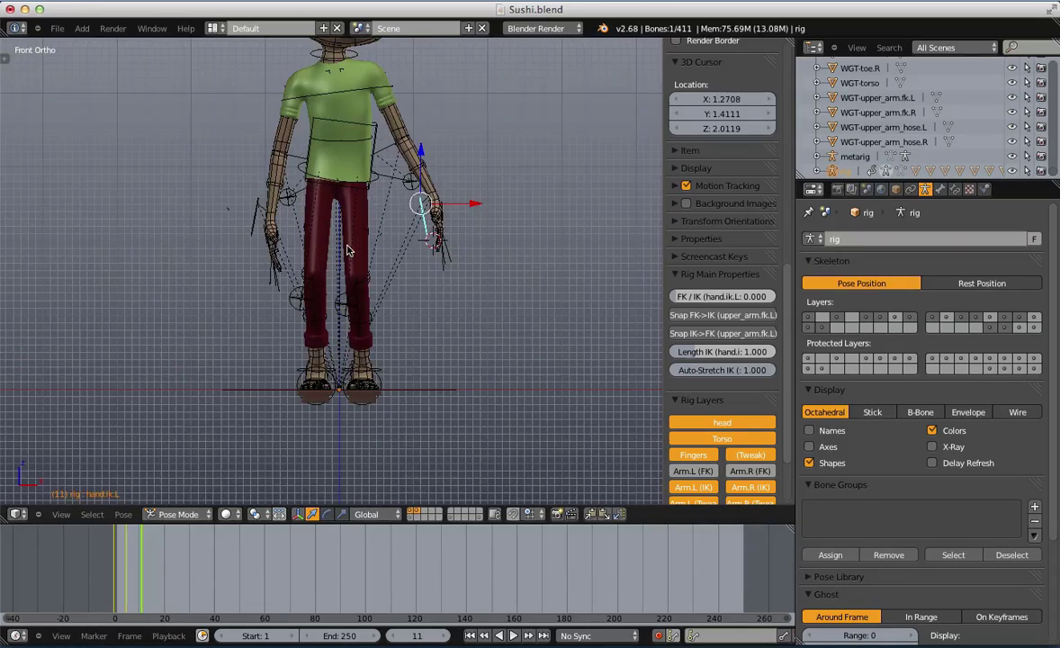
Hide all of the rig's control bones and show the whole character in a perspective view
scroll(349, 250, "down", 3)
key("a")
key("h")
scroll(362, 248, "up", 1)
middle_click_drag(362, 249, 395, 272)
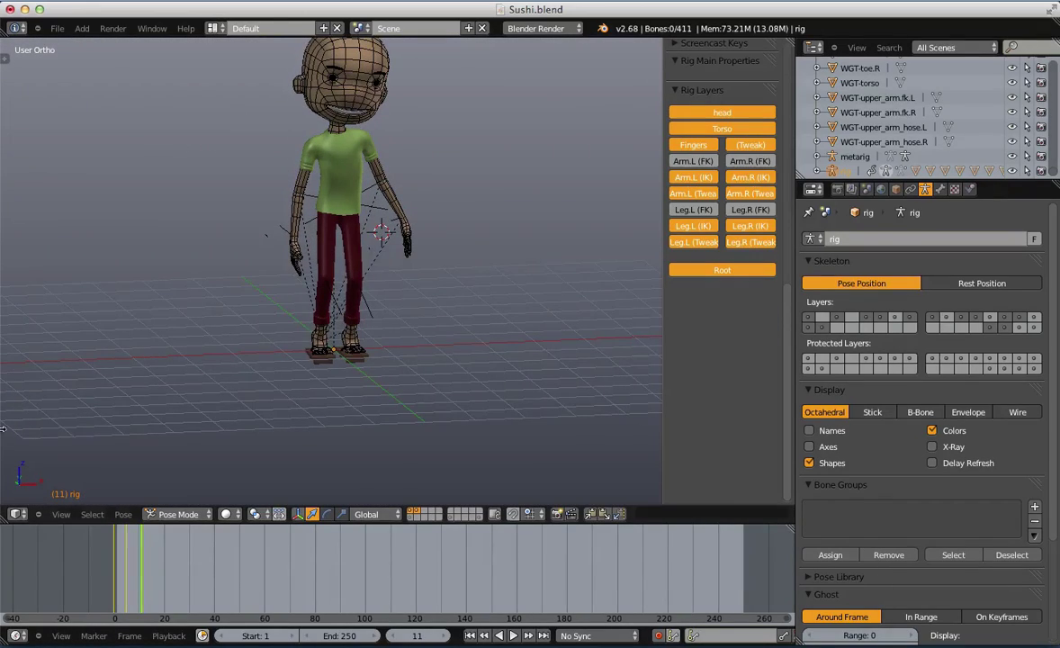
middle_click_drag(413, 331, 400, 381, "shift")
key("KP_5")
scroll(327, 232, "down", 2)
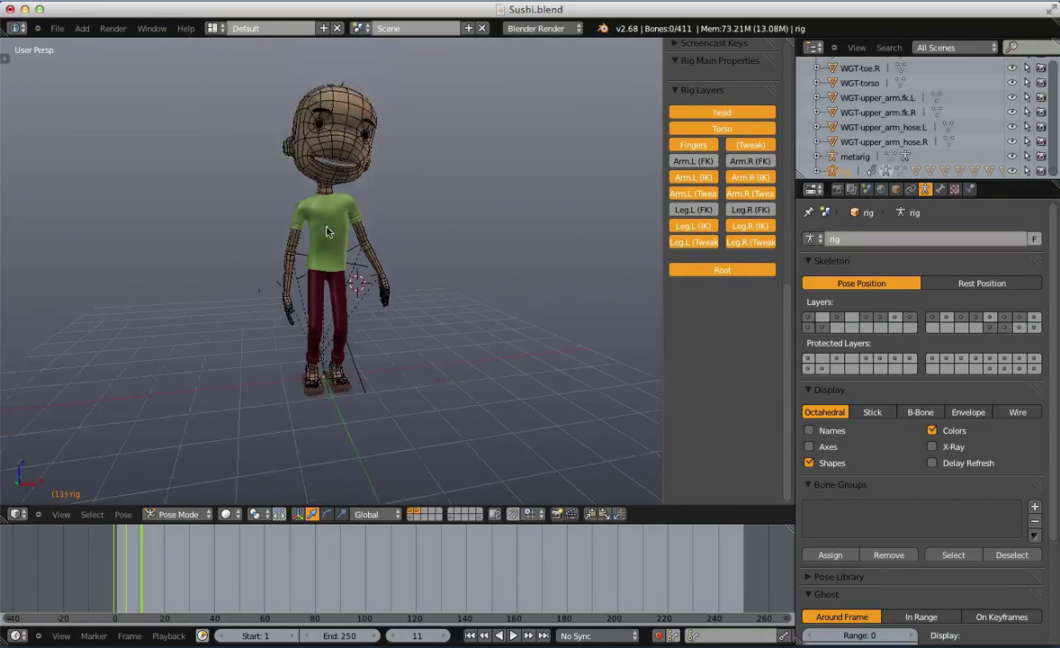
Preview the character with rendered viewport shading at different zoom levels, and leave the rendered shading
left_click(225, 514)
left_click(245, 442)
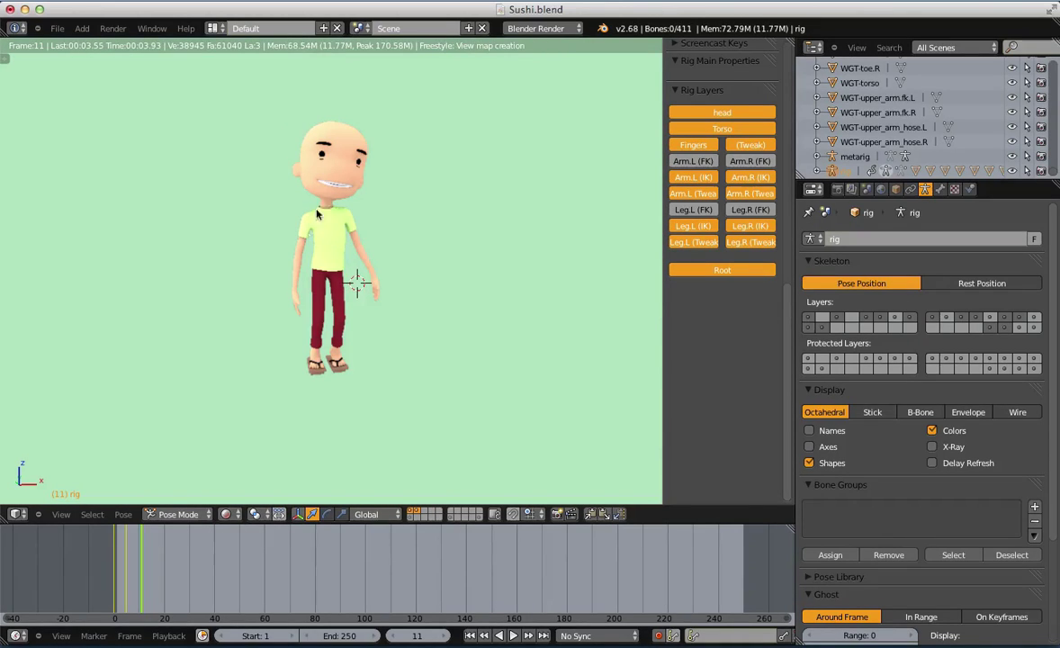
scroll(320, 261, "up", 1)
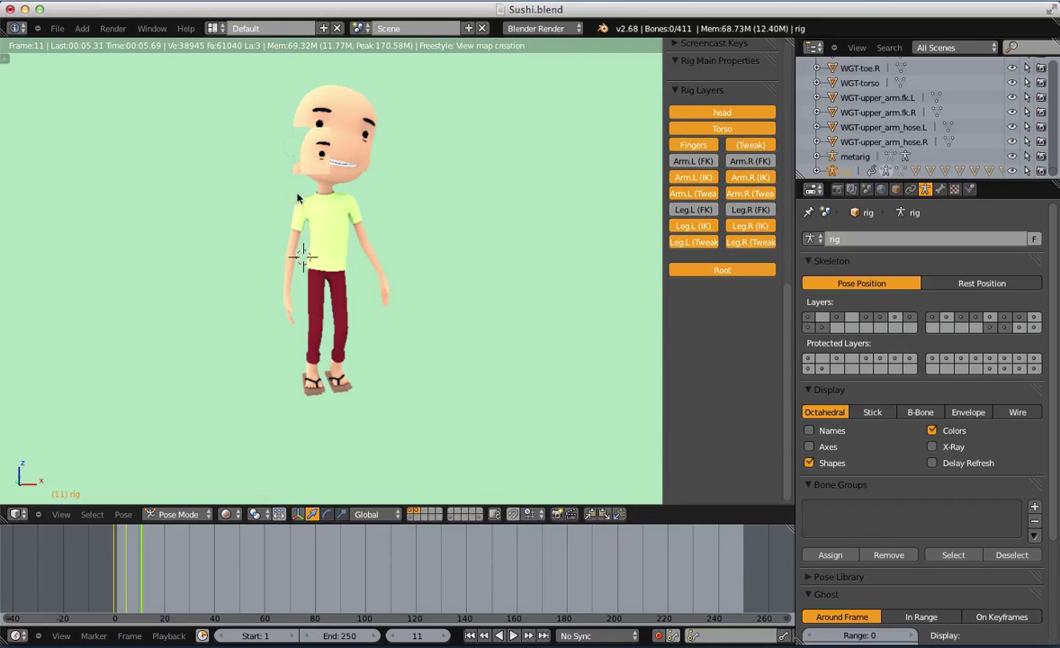
scroll(311, 265, "up", 2)
left_click(297, 258)
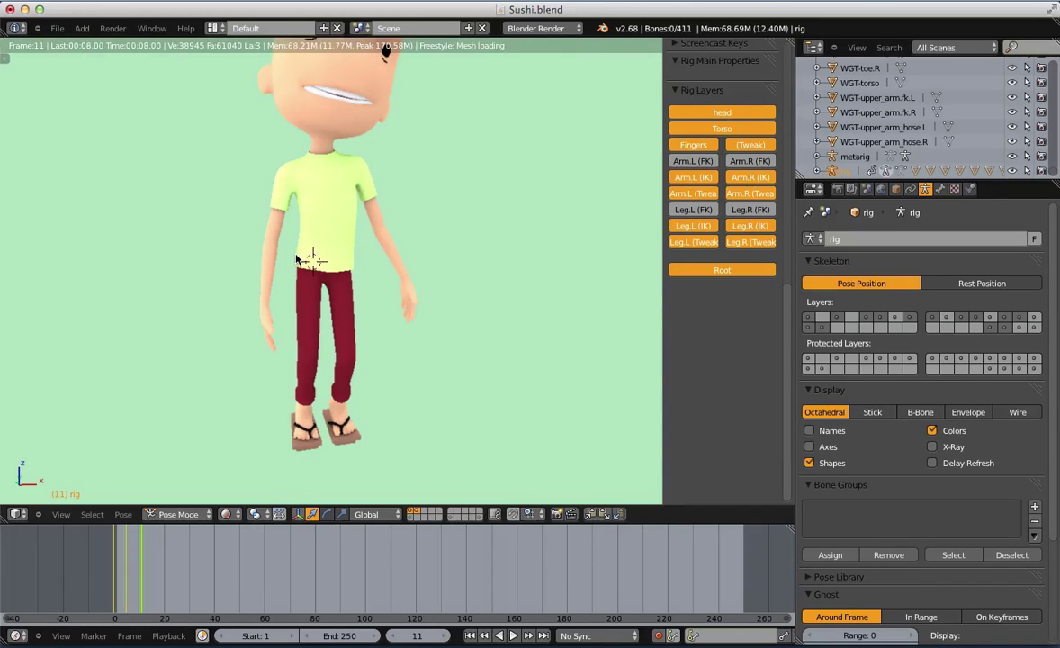
scroll(297, 260, "down", 3)
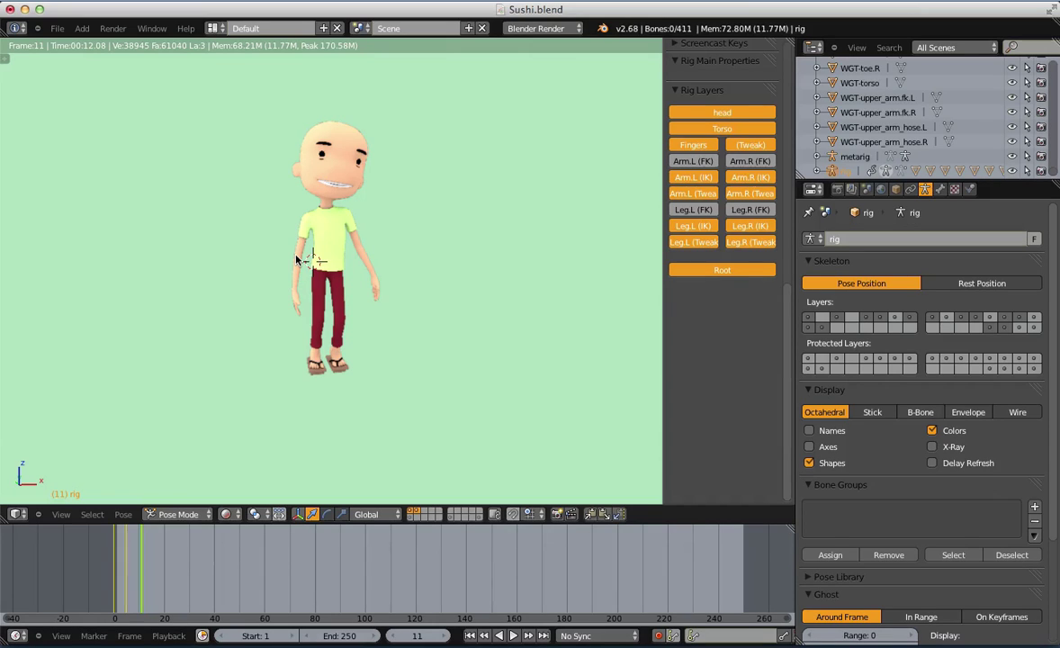
left_click(17, 514)
left_click(51, 500)
key("shift+z")
scroll(436, 406, "up", 3)
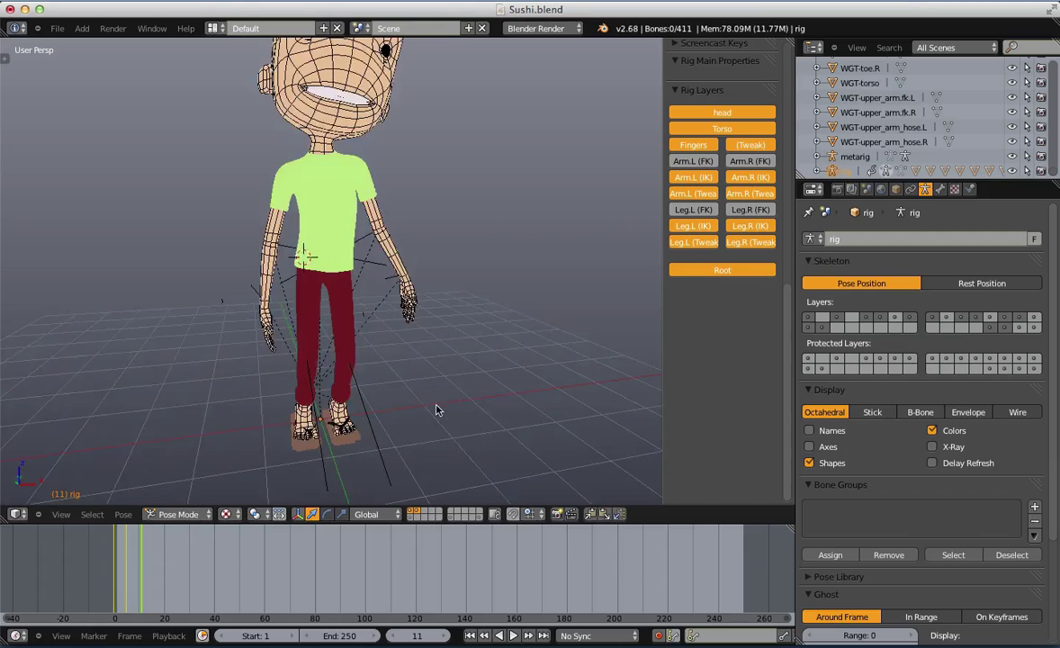
Add a cube mesh in the empty space in front of the character, working from the top view
scroll(442, 387, "down", 2)
key("KP_7")
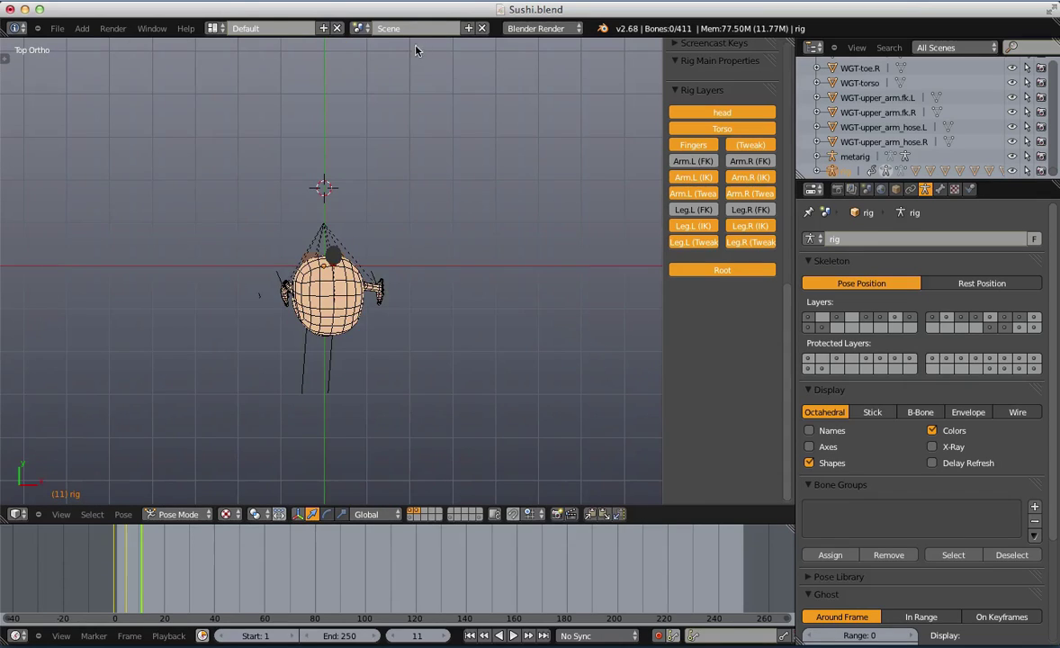
scroll(342, 162, "down", 5)
middle_click_drag(358, 436, 347, 222, "shift")
scroll(396, 234, "up", 7)
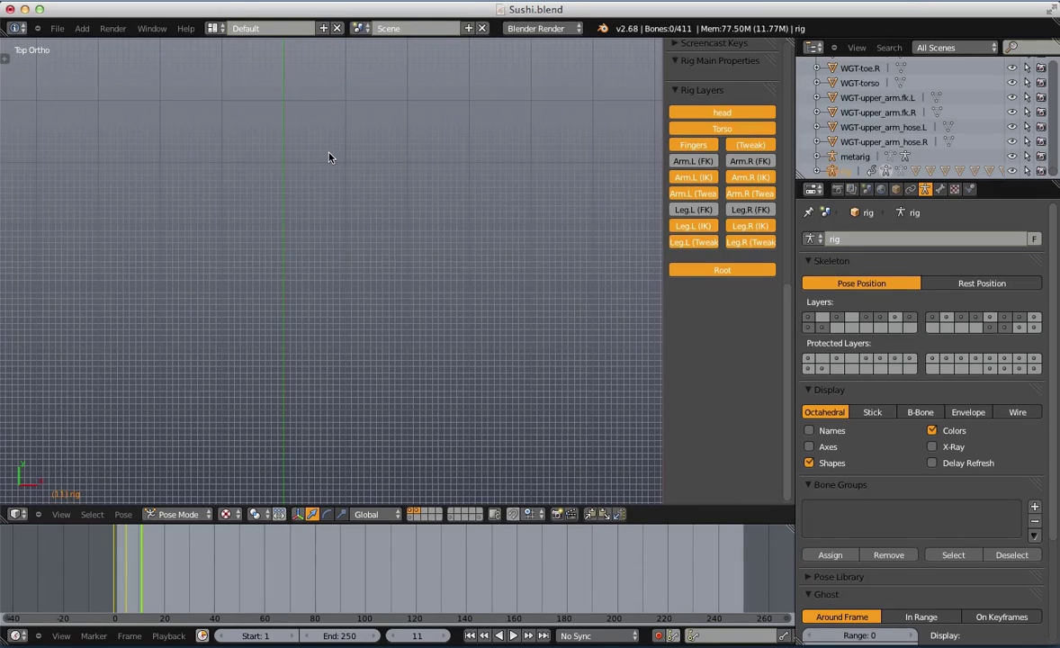
key("n")
scroll(333, 180, "up", 3)
key("shift+a")
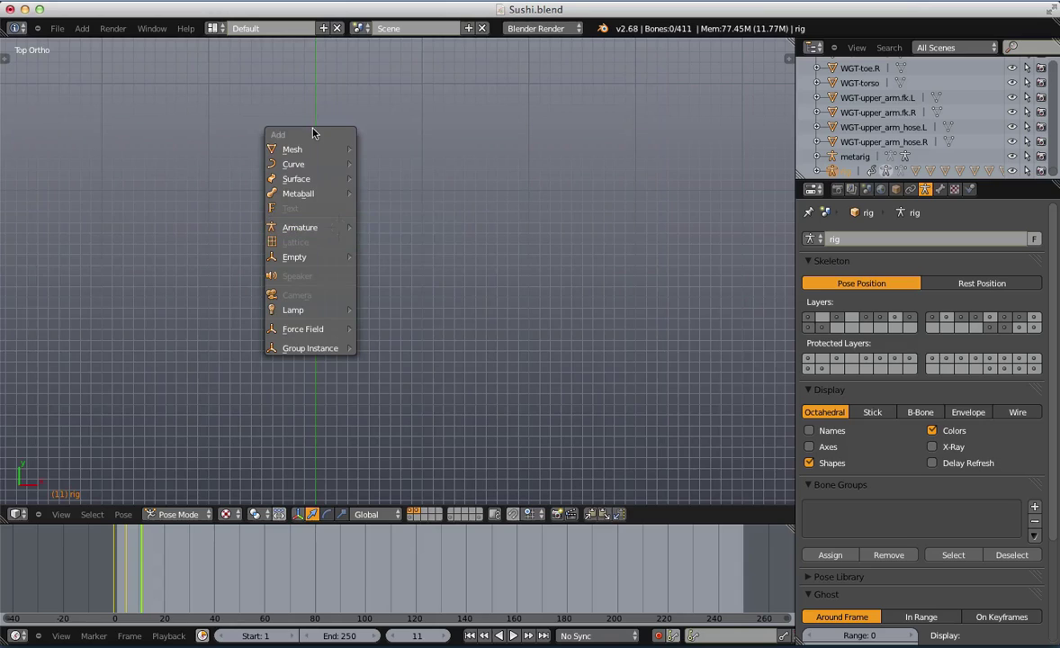
mouse_move(327, 148)
left_click(380, 164)
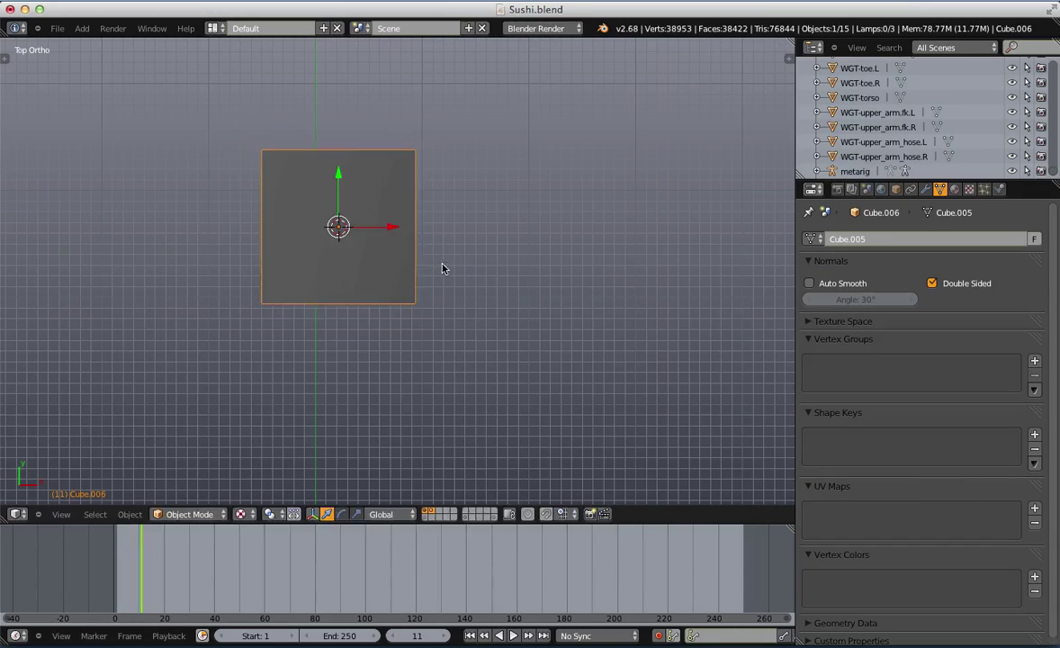
Stretch the cube into a long box by moving one end's vertices outward along the X axis in wireframe
key("Tab")
key("z")
scroll(399, 268, "down", 3)
key("a")
key("b")
left_click_drag(386, 106, 450, 315)
left_click_drag(455, 243, 458, 243)
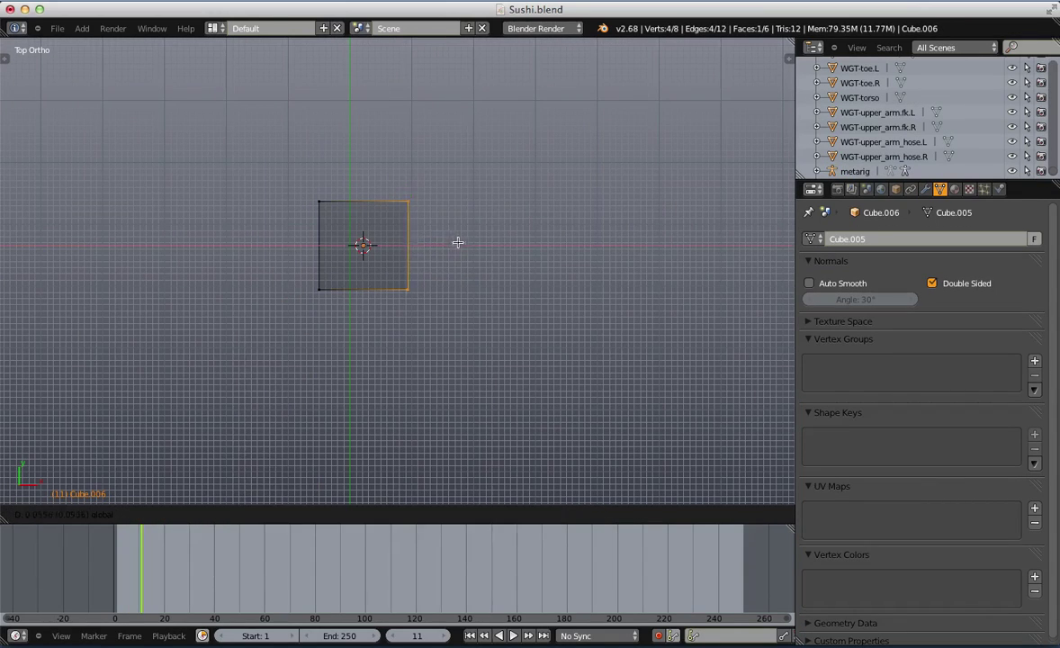
left_click(734, 227)
Divide the long box crosswise into three equal sections with two loop cuts
key("ctrl+r")
scroll(475, 227, "up", 1)
left_click(486, 218)
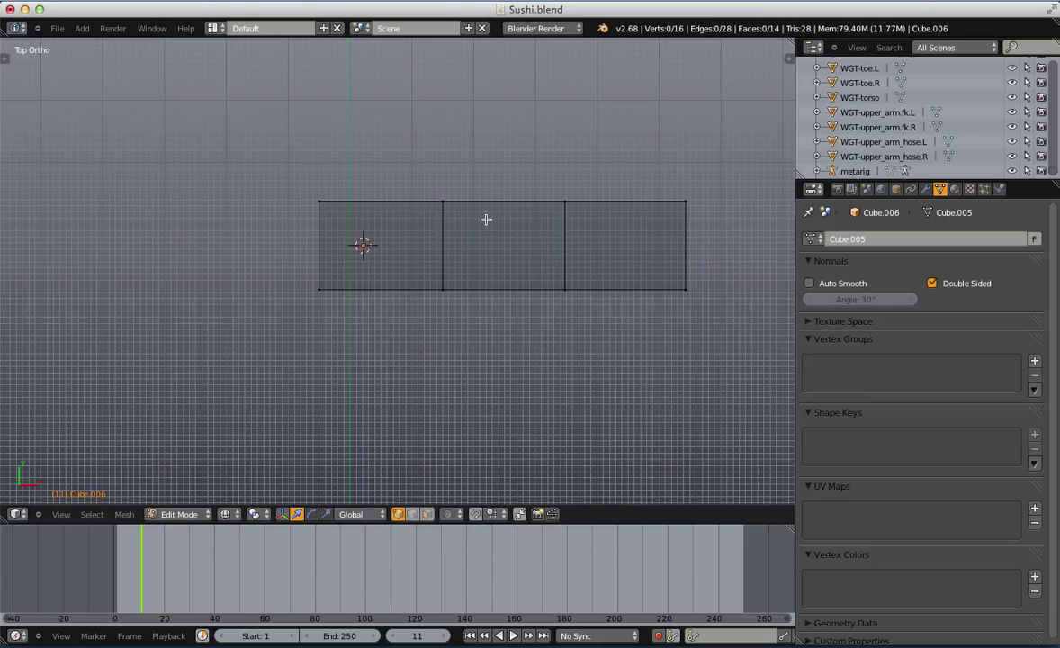
Add a lengthwise loop cut around the box at mid-height and expand it outward with Shrink/Fatten
middle_click_drag(450, 319, 488, 221)
key("ctrl+r")
left_click(336, 291)
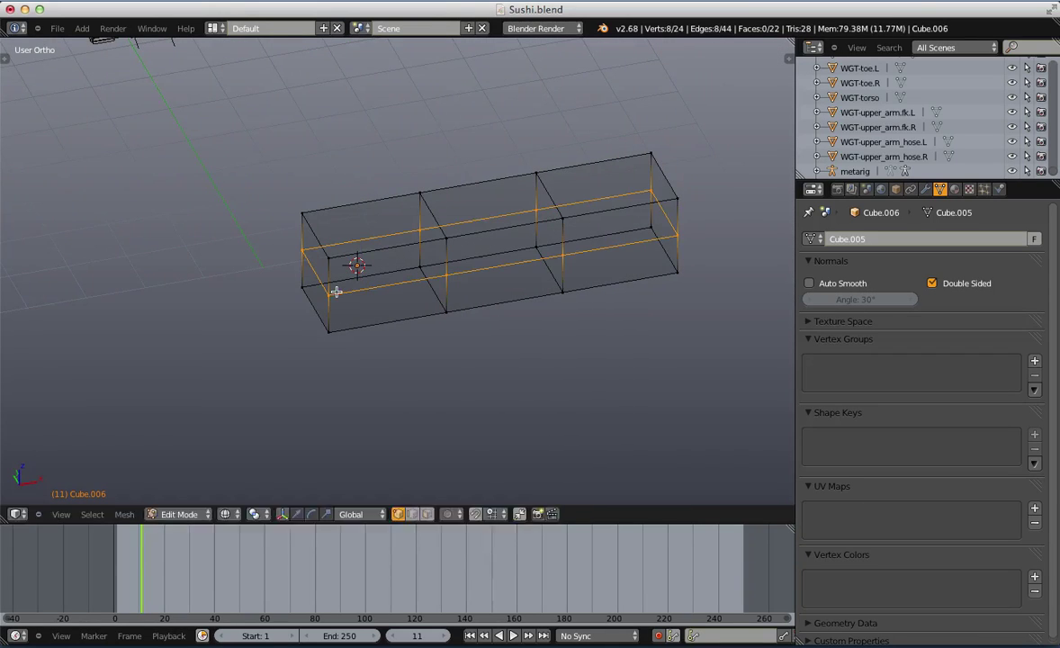
key("alt+s")
left_click(426, 359)
key("a")
middle_click_drag(426, 360, 549, 392)
key("KP_3")
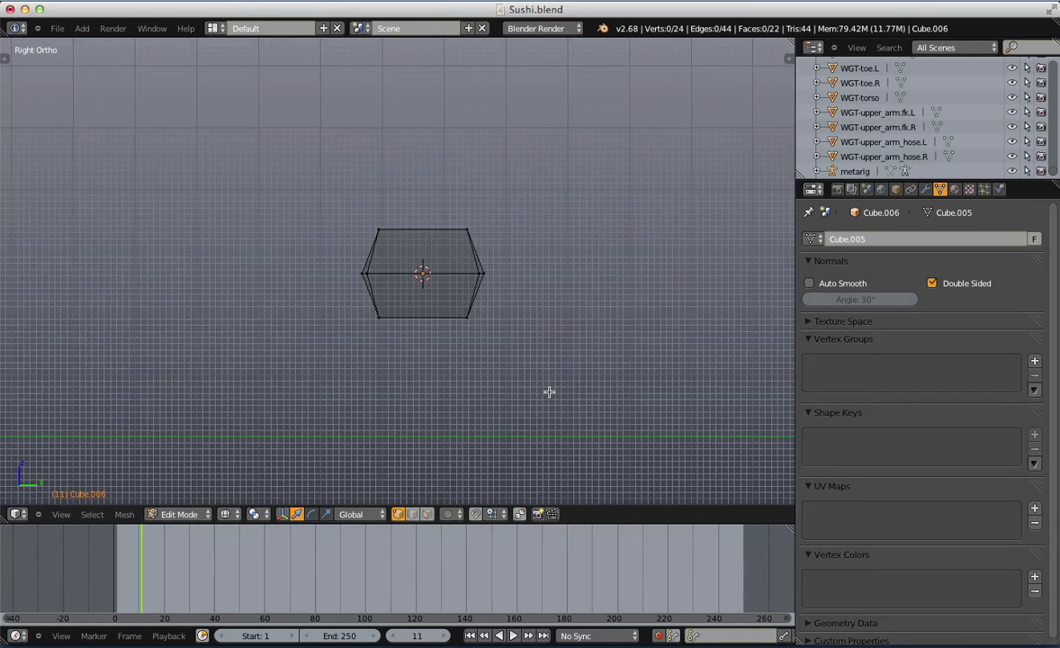
In the front view, move the upper and middle vertices at the box's left end outward and slightly down
key("KP_1")
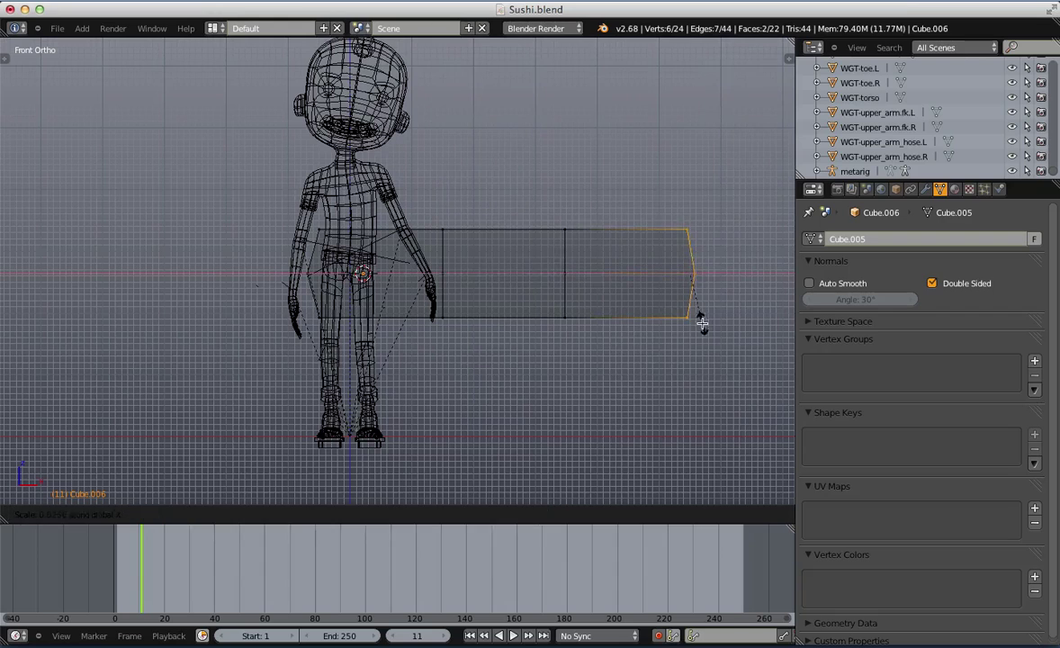
key("b")
left_click_drag(313, 290, 357, 336)
key("Escape")
key("b")
left_click_drag(302, 215, 379, 282)
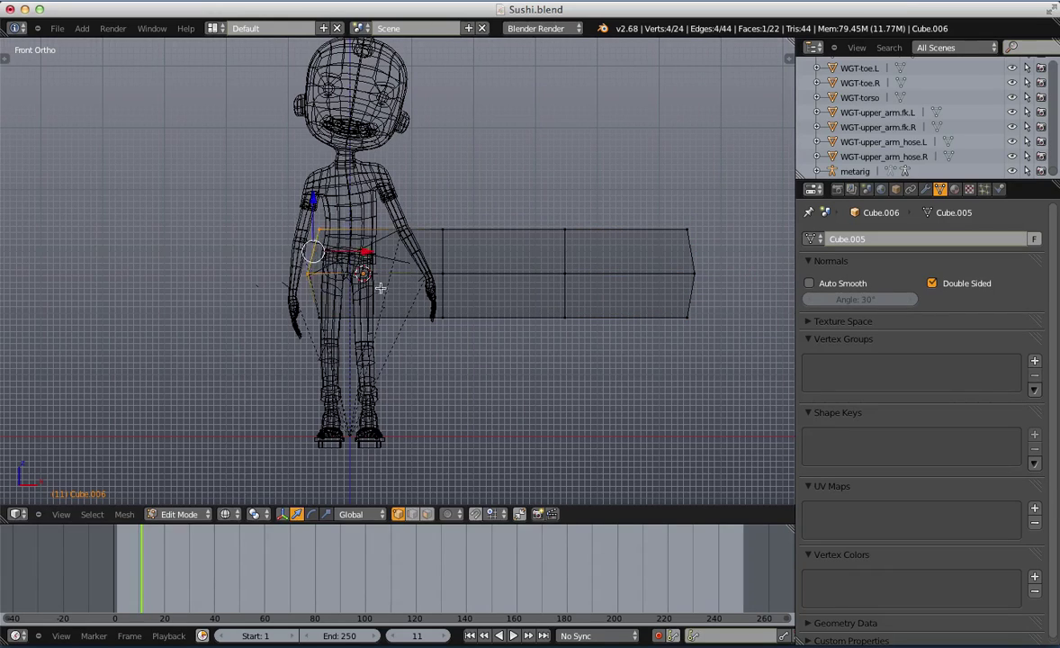
key("g")
left_click(349, 274)
key("a")
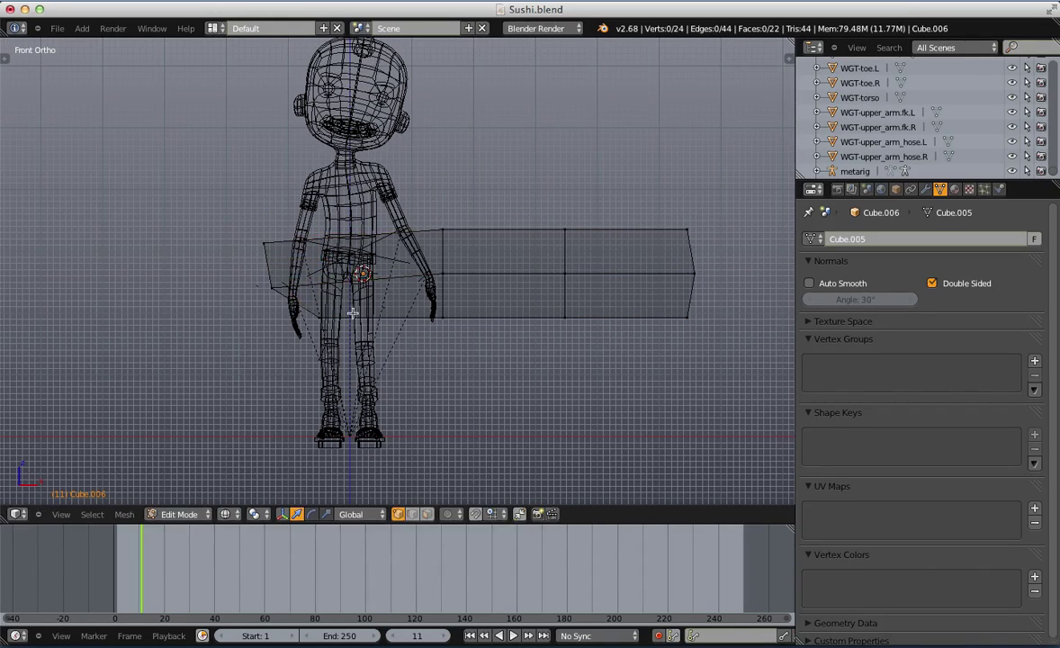
Move the crosswise edge loop nearest the reshaped end closer to that end and add another loop cut beside it
key("g")
left_click(421, 330)
left_click_drag(445, 319, 453, 330)
key("g")
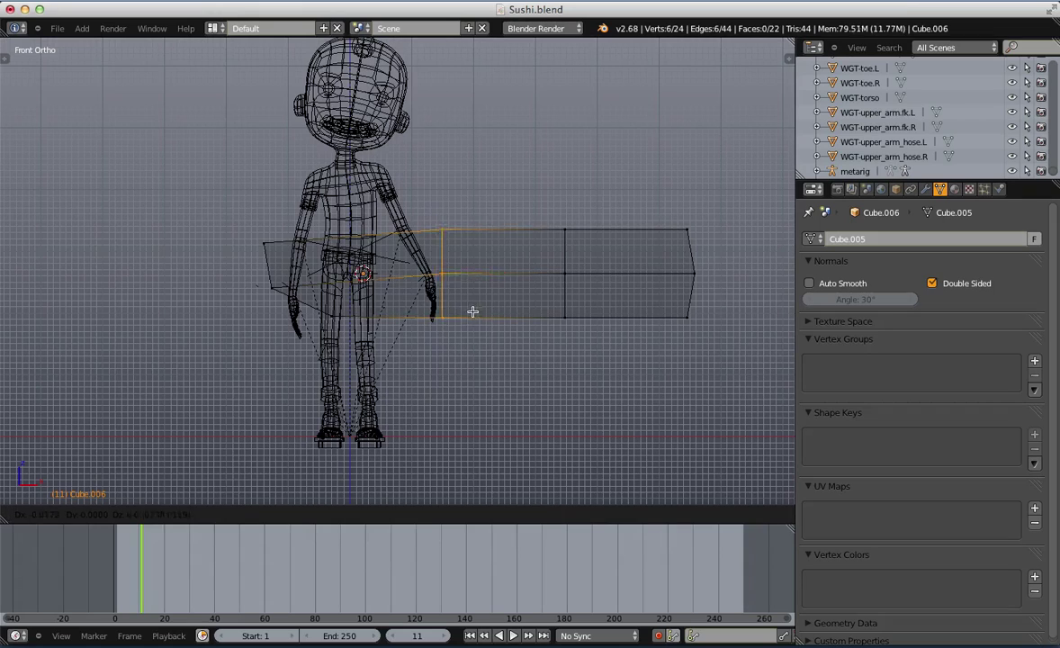
left_click(422, 310)
key("ctrl+r")
left_click(449, 275)
left_click(397, 275)
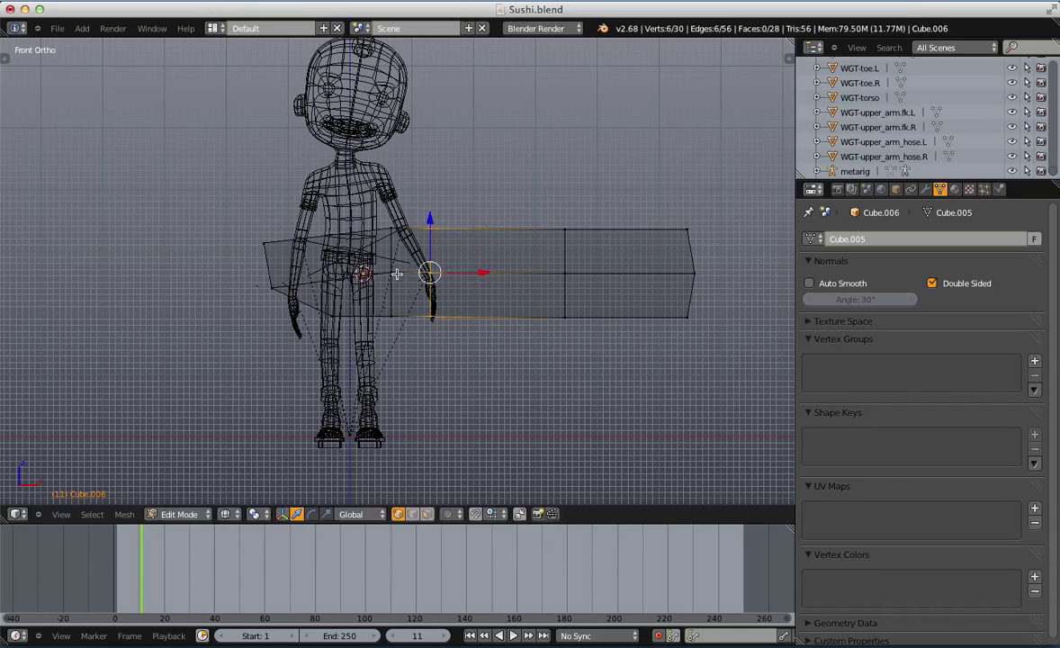
Add a loop cut across the reshaped end section and reposition its upper vertices to refine the bend
key("a")
key("ctrl+r")
double_click(337, 263)
key("a")
key("b")
left_click_drag(312, 214, 348, 266)
key("g")
left_click(344, 274)
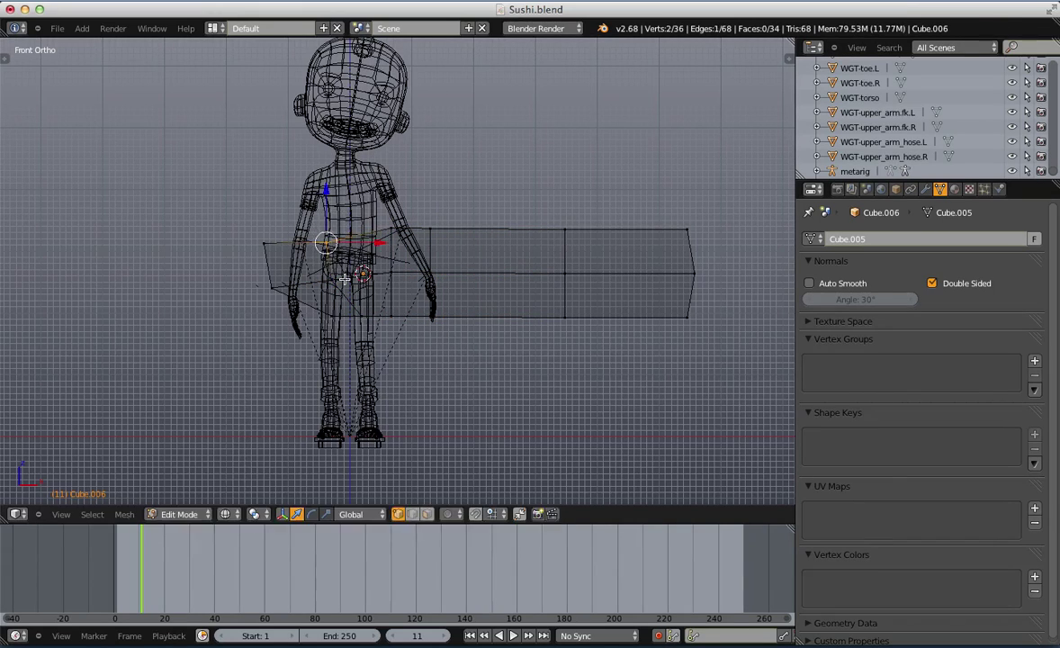
Examine the reshaped box in solid shading from perspective, top, side and front angles
key("Tab")
key("z")
middle_click_drag(423, 301, 532, 336)
scroll(533, 351, "down", 4)
middle_click_drag(523, 379, 454, 448)
key("Tab")
key("KP_7")
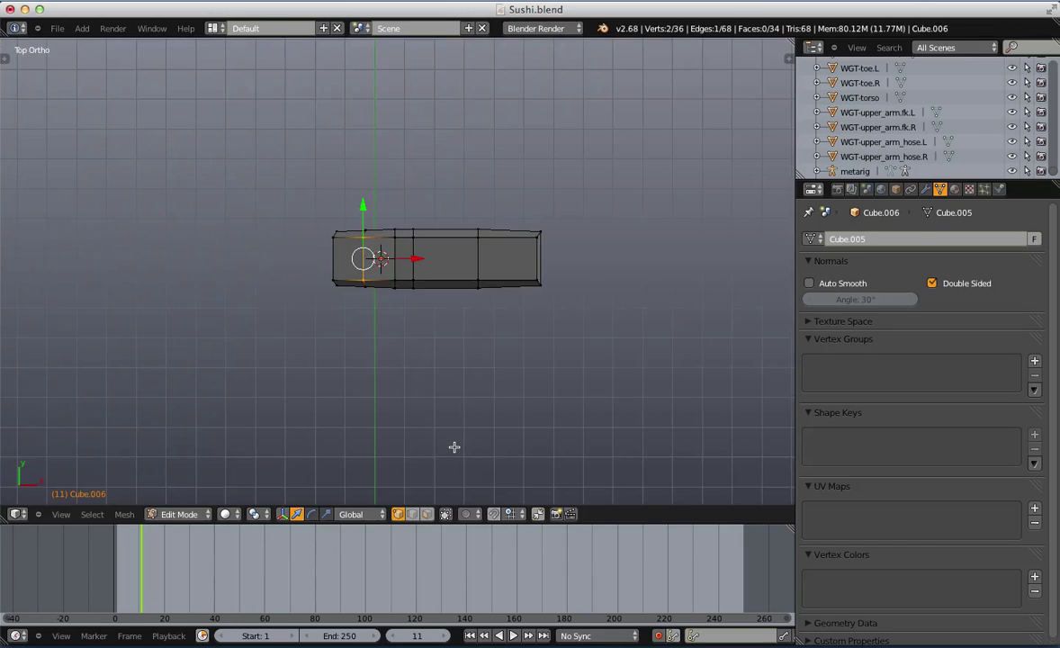
key("a")
key("KP_3")
key("KP_1")
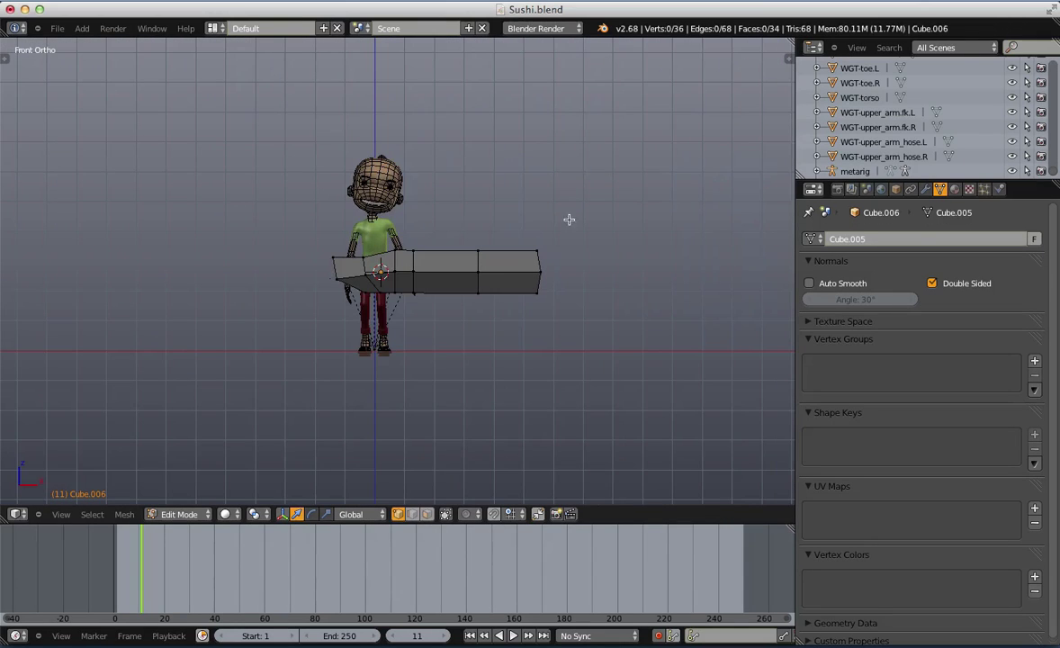
Add a loop cut in the box's far right section and slide it close to the neighbouring edge loop
scroll(551, 256, "up", 4)
key("ctrl+r")
left_click(582, 265)
left_click(533, 267)
key("a")
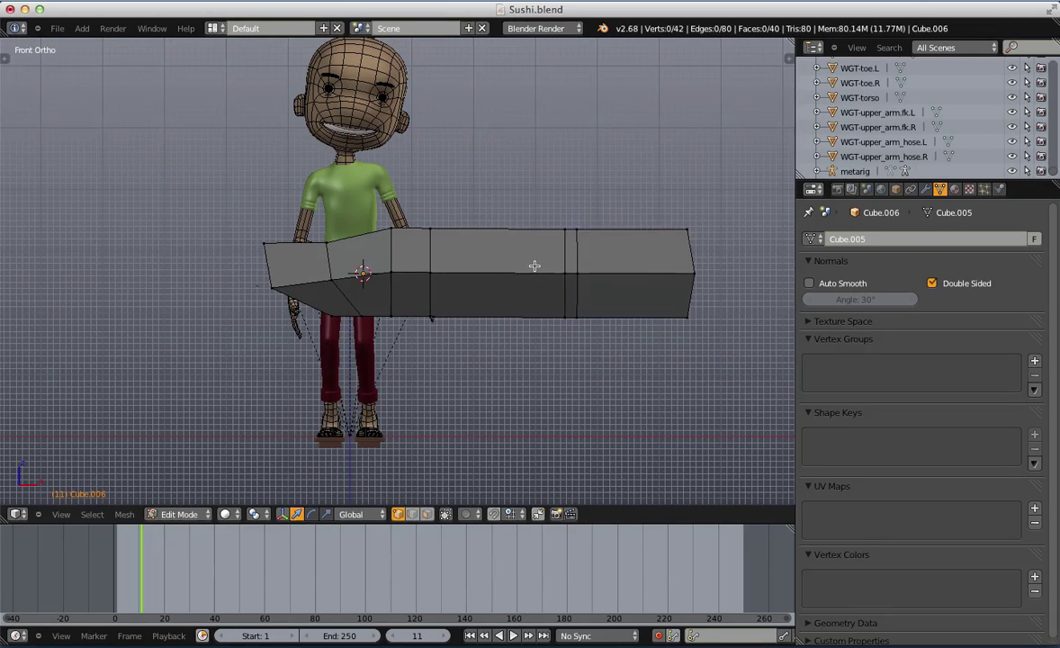
middle_click_drag(531, 268, 471, 254, "shift")
Examine the box beside the character in Object Mode from an angle and from the side
key("Tab")
middle_click_drag(378, 275, 478, 342)
scroll(447, 350, "down", 5)
key("KP_3")
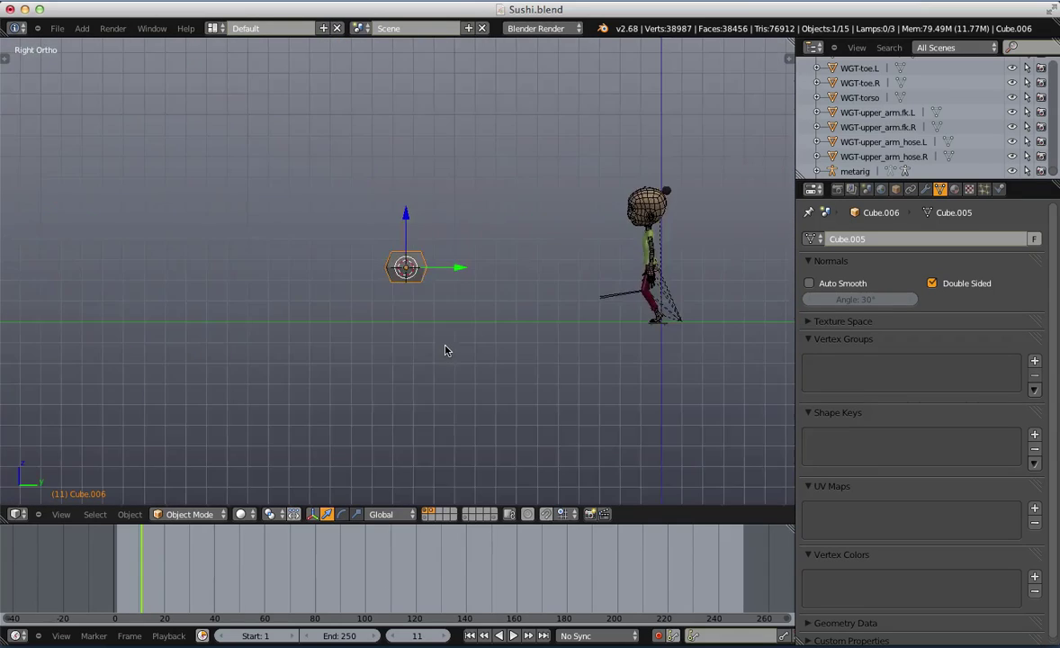
scroll(444, 342, "up", 3)
key("KP_1")
key("Tab")
scroll(441, 340, "up", 5)
Rotate the box's left sections downward to bend the shape like a limb, and return to Object Mode
key("a")
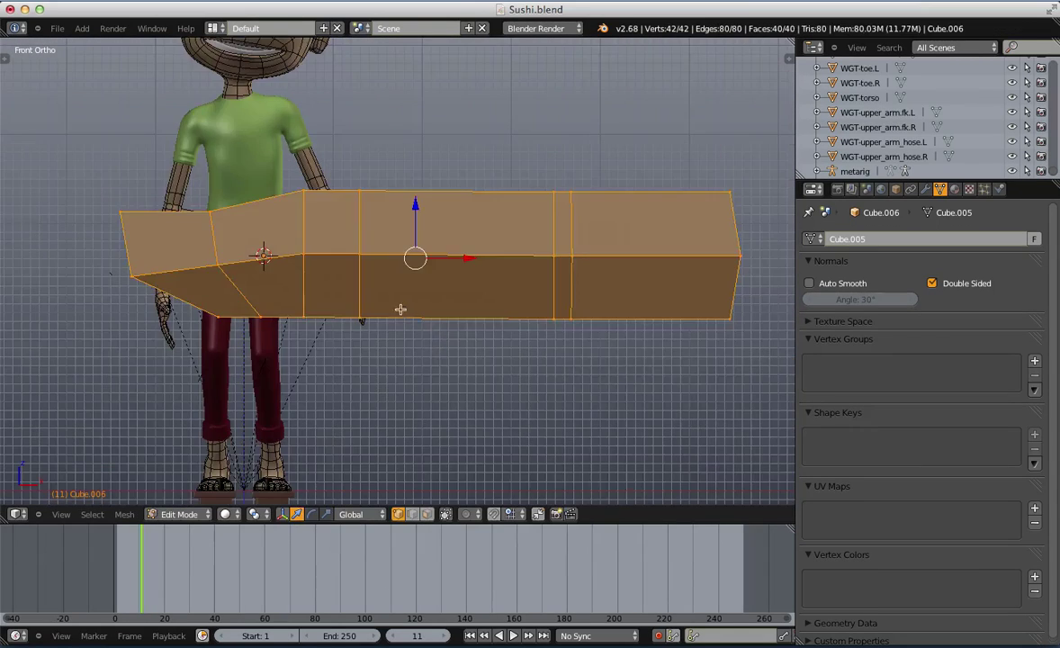
scroll(402, 311, "down", 4)
key("z")
key("a")
key("b")
left_click_drag(397, 326, 236, 208)
key("r")
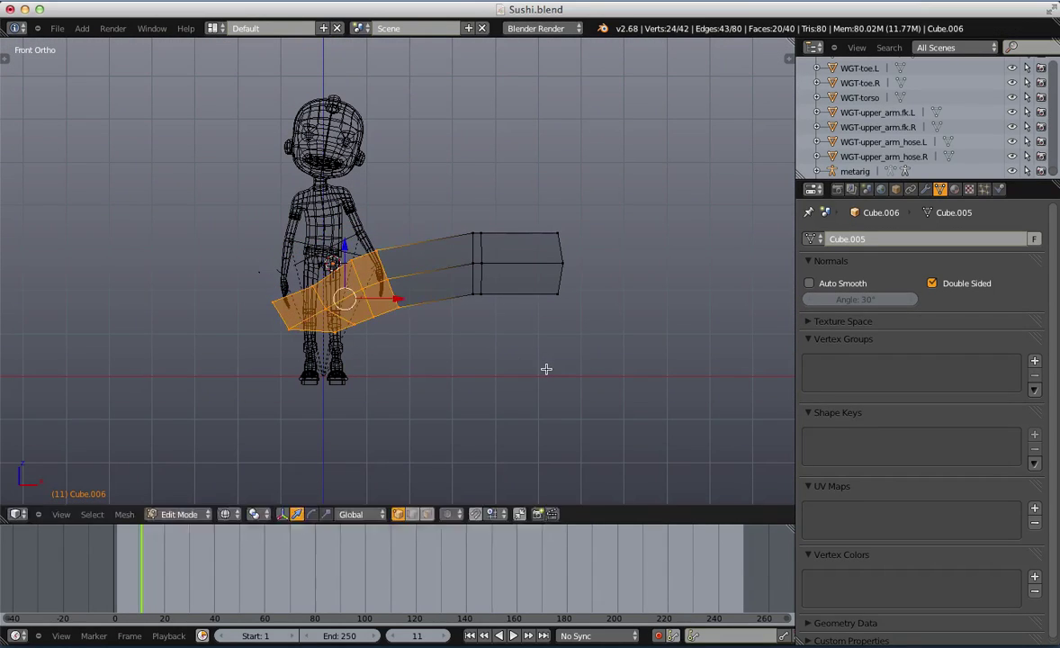
left_click(520, 348)
key("Tab")
Place the 3D cursor at the bent mesh's right end and add a single-bone armature there
scroll(496, 270, "up", 2)
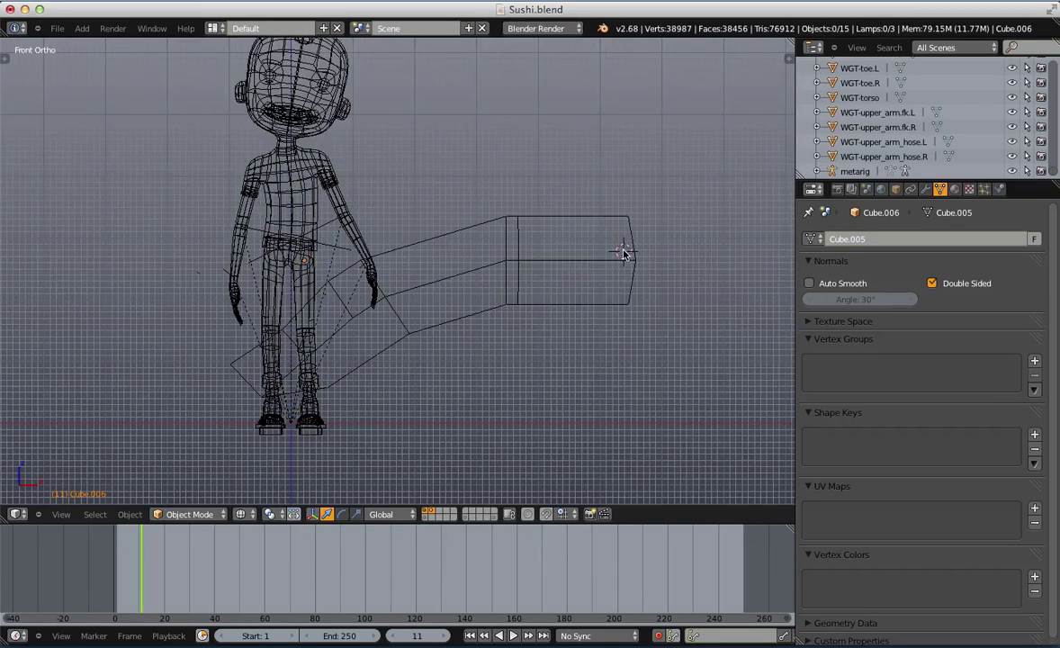
key("shift+a")
mouse_move(612, 330)
left_click(672, 330)
key("z")
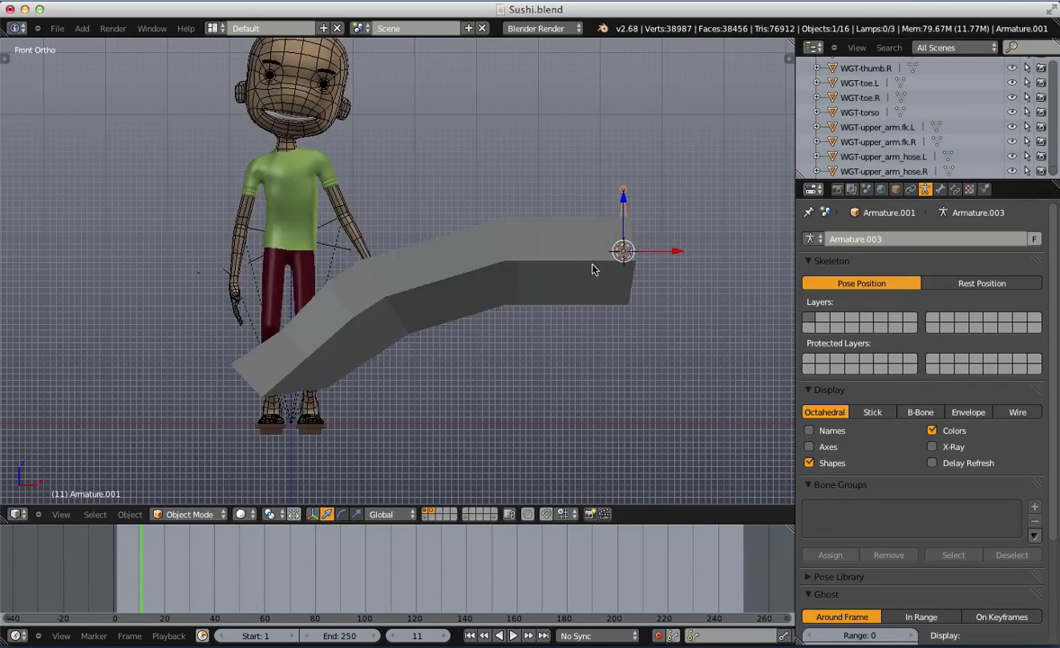
Select the bent mesh together with the new armature and isolate them in local view
key("z")
scroll(478, 279, "down", 1)
right_click(432, 292, "shift")
middle_click_drag(428, 292, 266, 300, "shift")
key("KP_Divide")
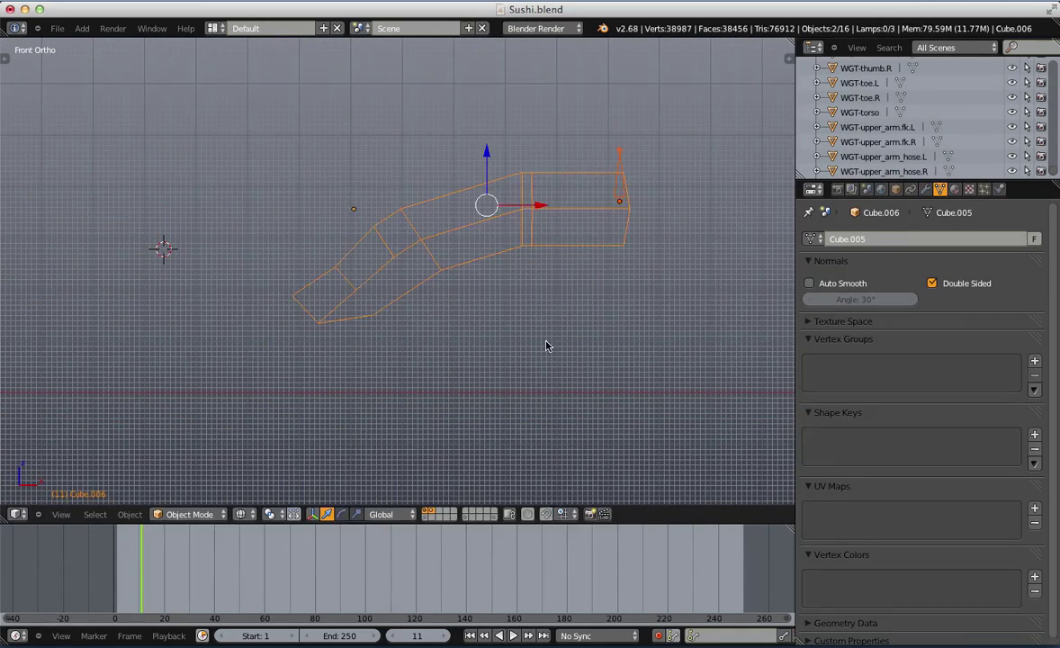
key("KP_3")
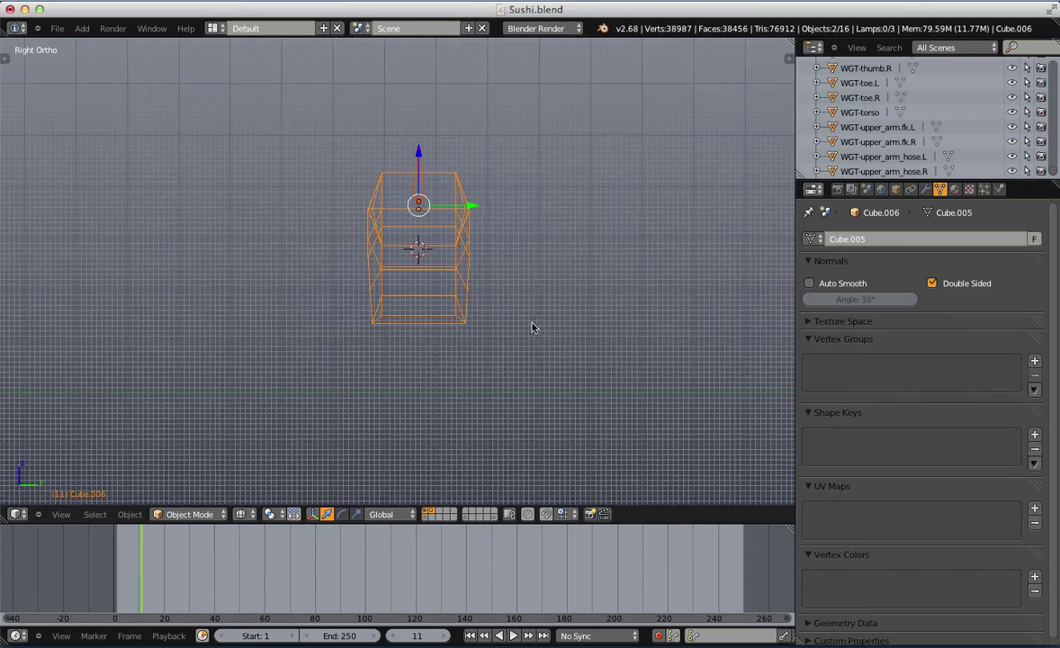
key("KP_1")
key("z")
Edit the armature into a chain of three bones running through the bent mesh from its right end
right_click(619, 154)
key("Tab")
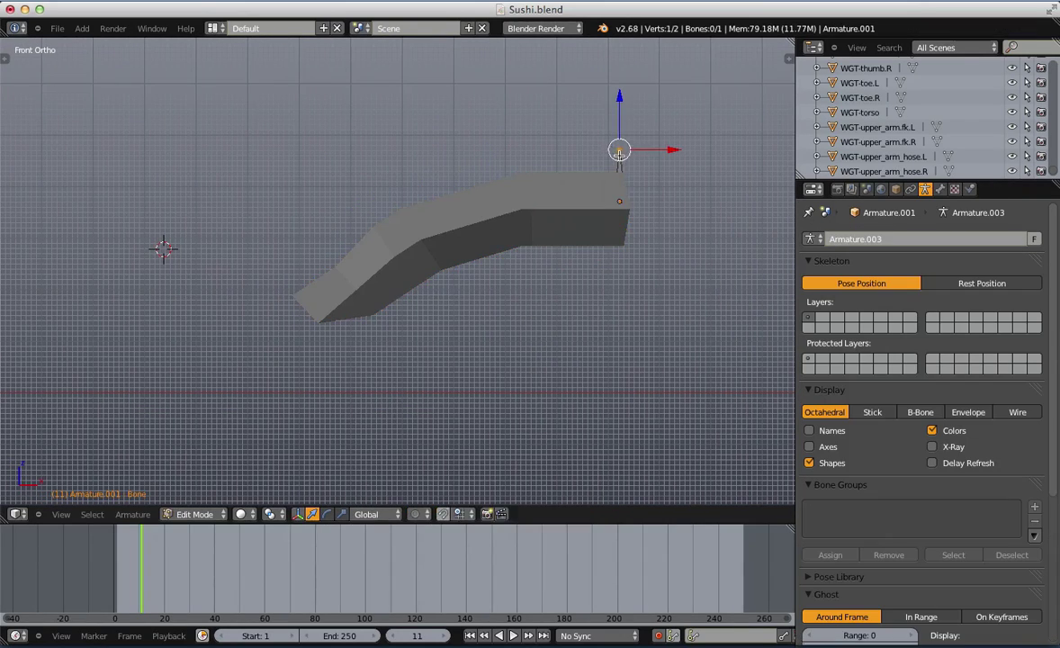
key("z")
key("g")
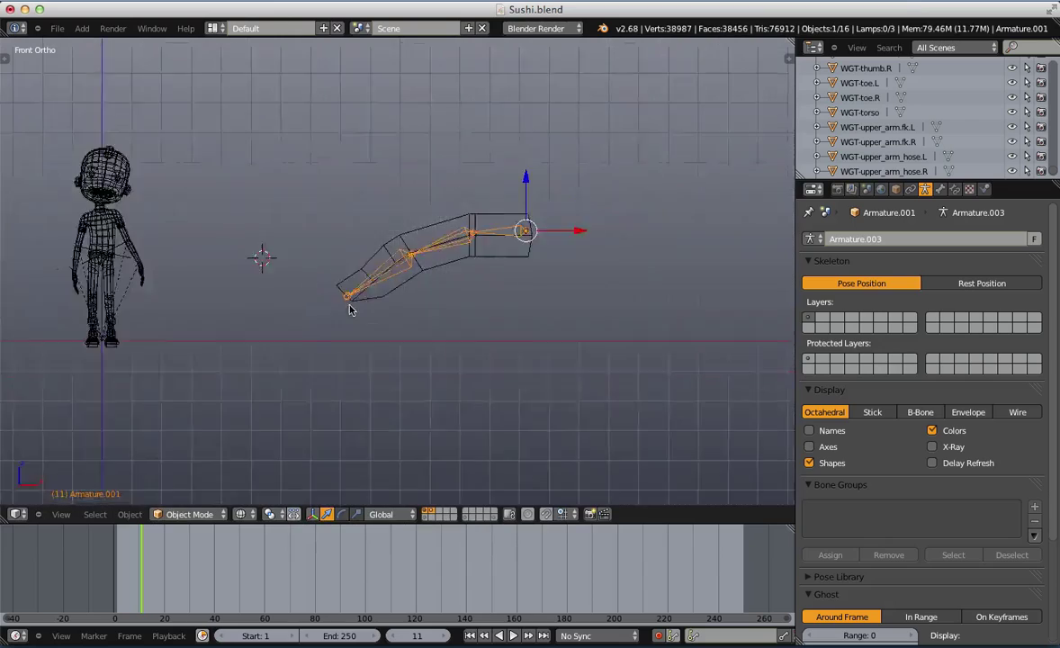
Check the bone chain's fit inside the mesh and select all of its bones in the top view
middle_click_drag(350, 303, 539, 430)
scroll(518, 388, "up", 5)
key("z")
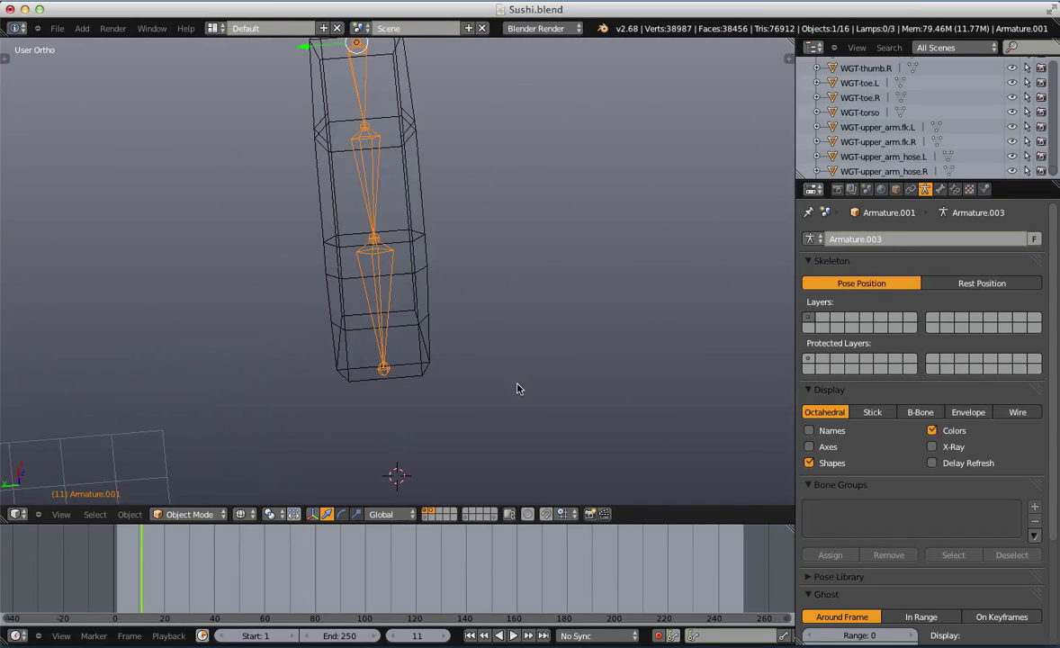
key("KP_7")
key("z")
key("Tab")
key("a")
key("z")
key("a")
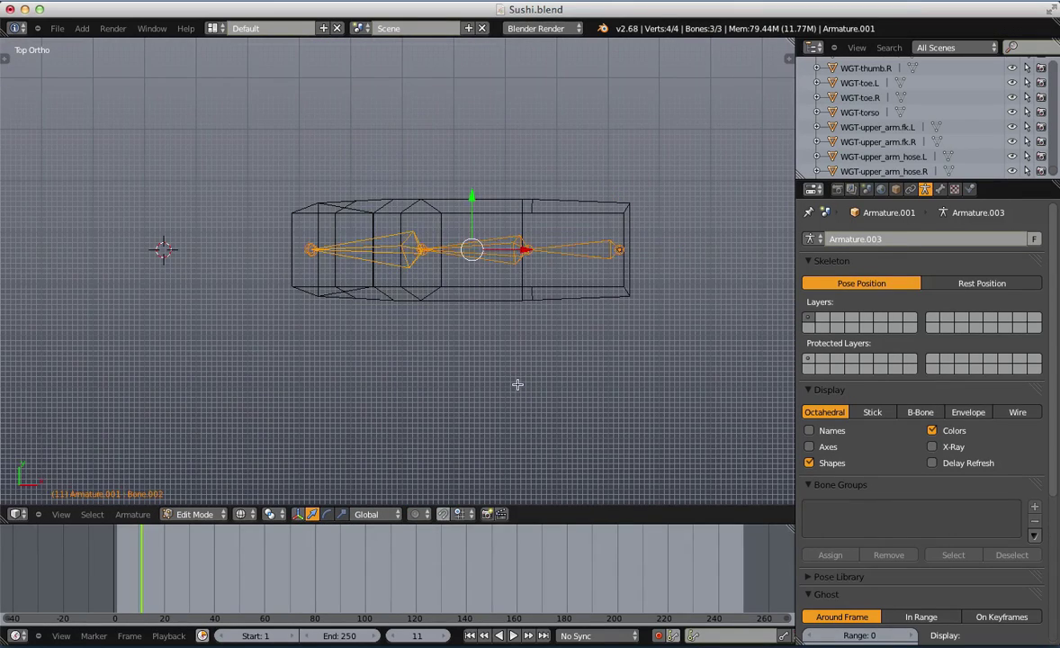
Recalculate the roll of all three bones to the X axis and check the armature in wireframe and solid shading
middle_click_drag(517, 384, 565, 233)
key("ctrl+n")
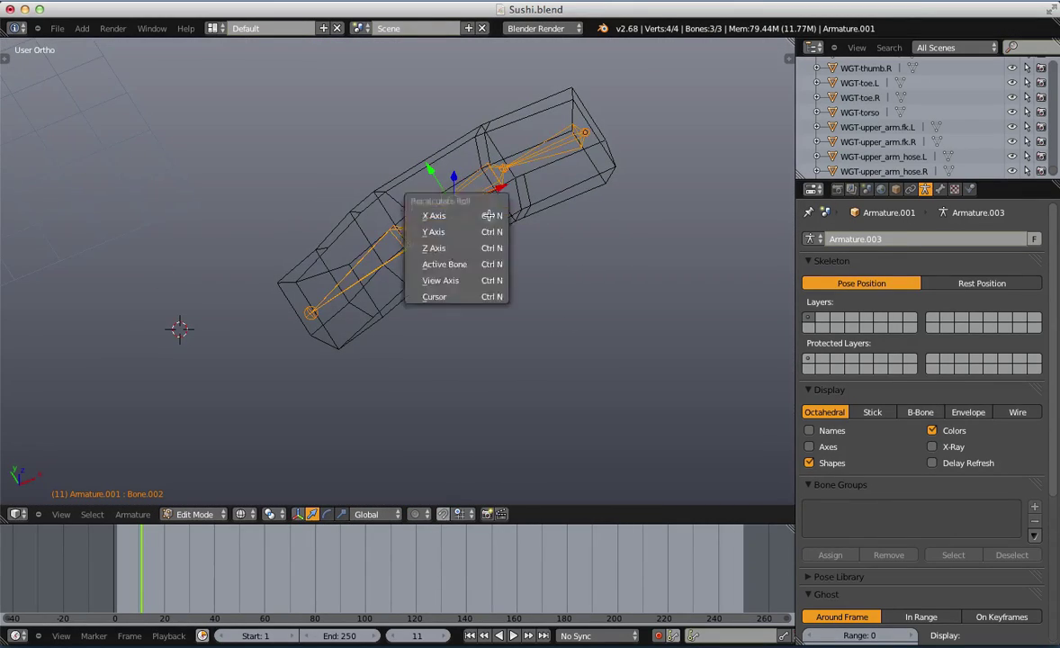
left_click(433, 211)
key("z")
middle_click_drag(452, 229, 511, 225)
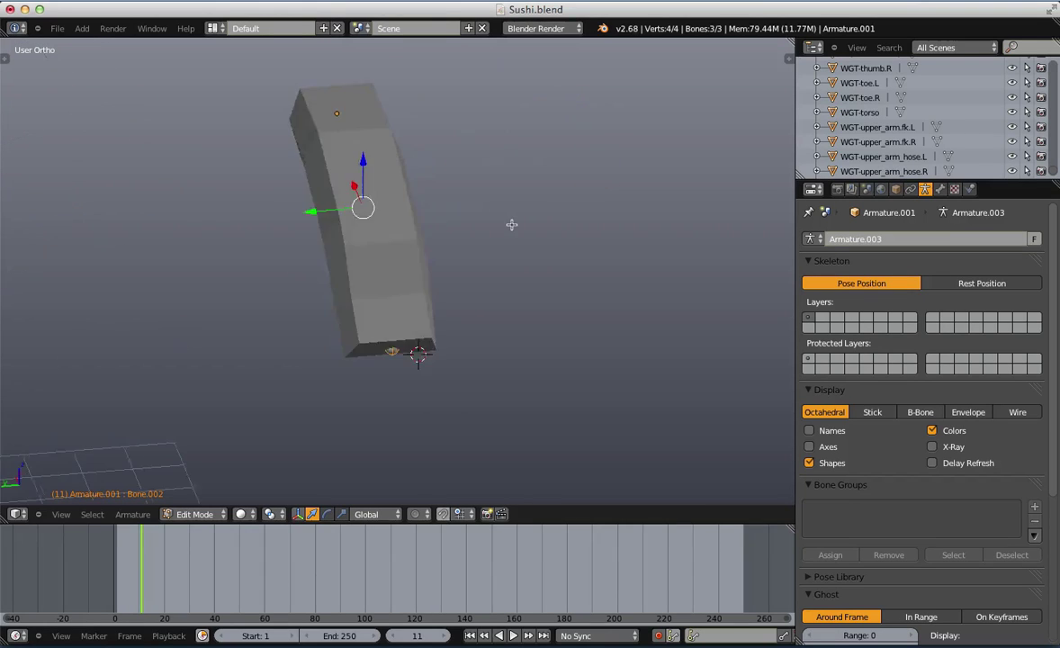
key("z")
middle_click_drag(450, 247, 377, 255)
key("z")
middle_click_drag(558, 276, 572, 223)
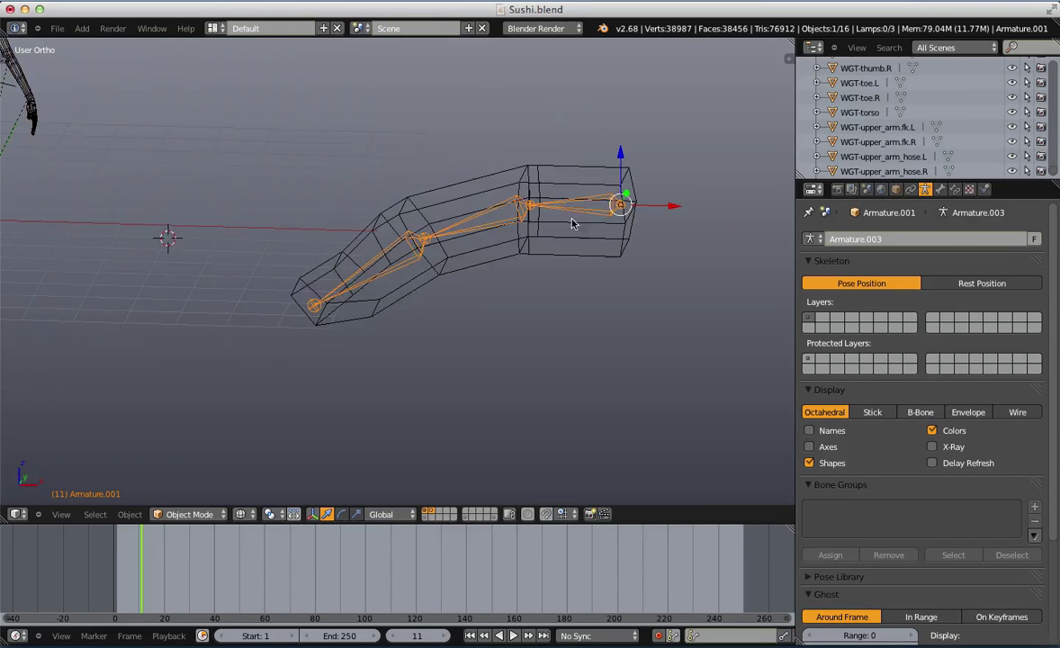
Put the armature in Pose Mode, select the bone at the mesh's right end and try rotating it
key("ctrl+Tab")
right_click(585, 212)
key("ctrl+r")
key("Escape")
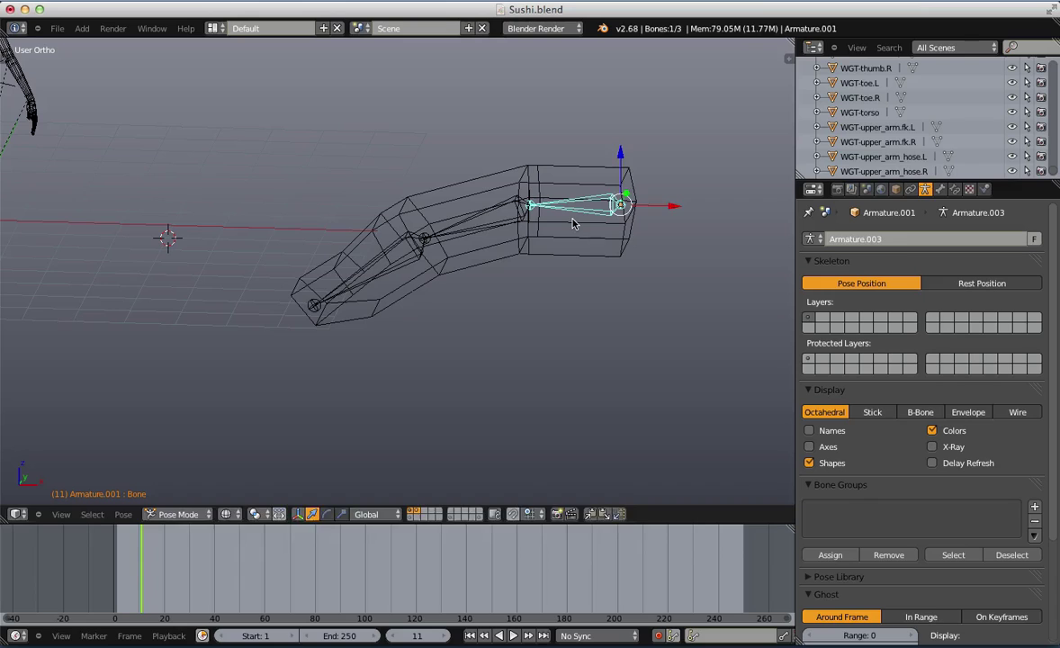
key("r")
key("Escape")
mouse_move(579, 242)
middle_mouse_down()
mouse_move(599, 291)
mouse_move(612, 287)
middle_mouse_up()
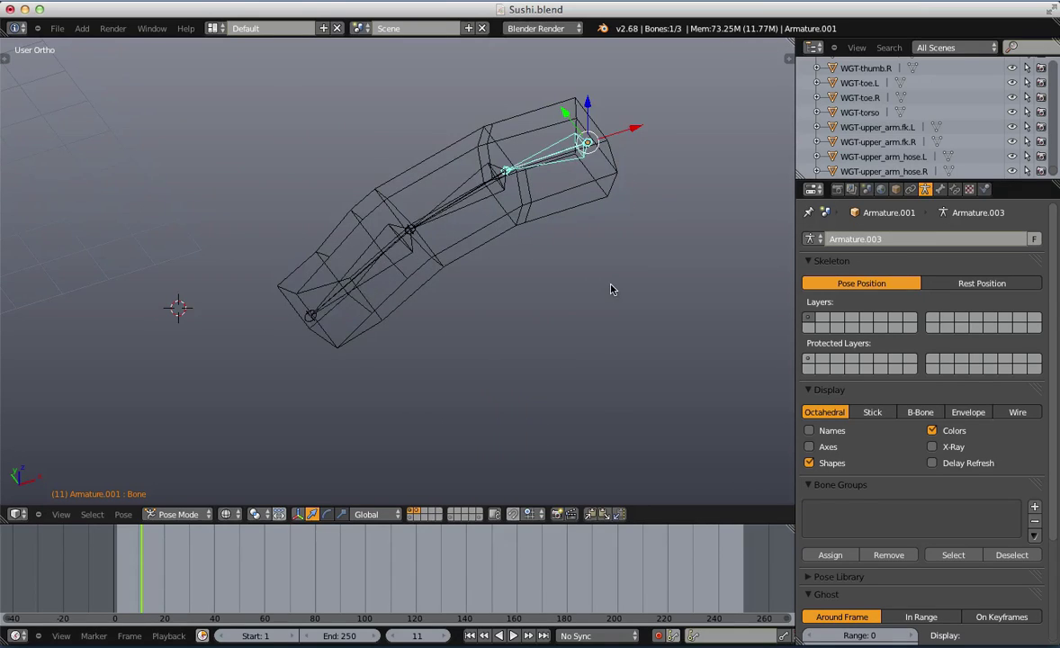
Examine how the bones line up inside the bent mesh from the right side and at an angle
key("z")
scroll(553, 241, "down", 4)
scroll(552, 243, "down", 1)
key("a")
key("KP_3")
key("z")
scroll(512, 216, "up", 5)
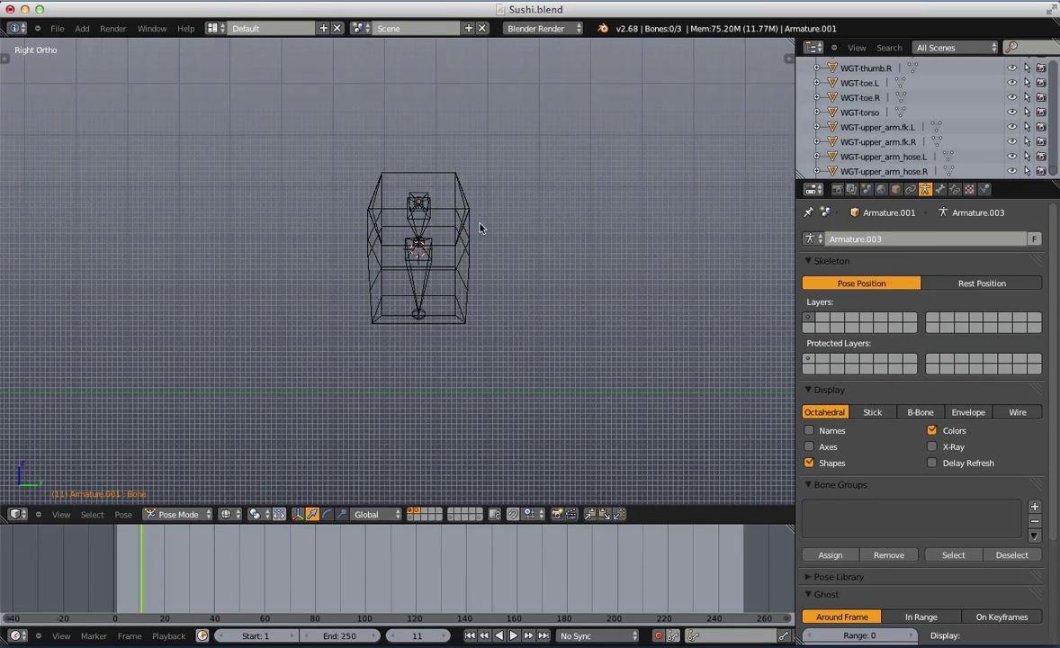
right_click(417, 210)
key("Tab")
middle_click_drag(418, 211, 603, 315)
key("Tab")
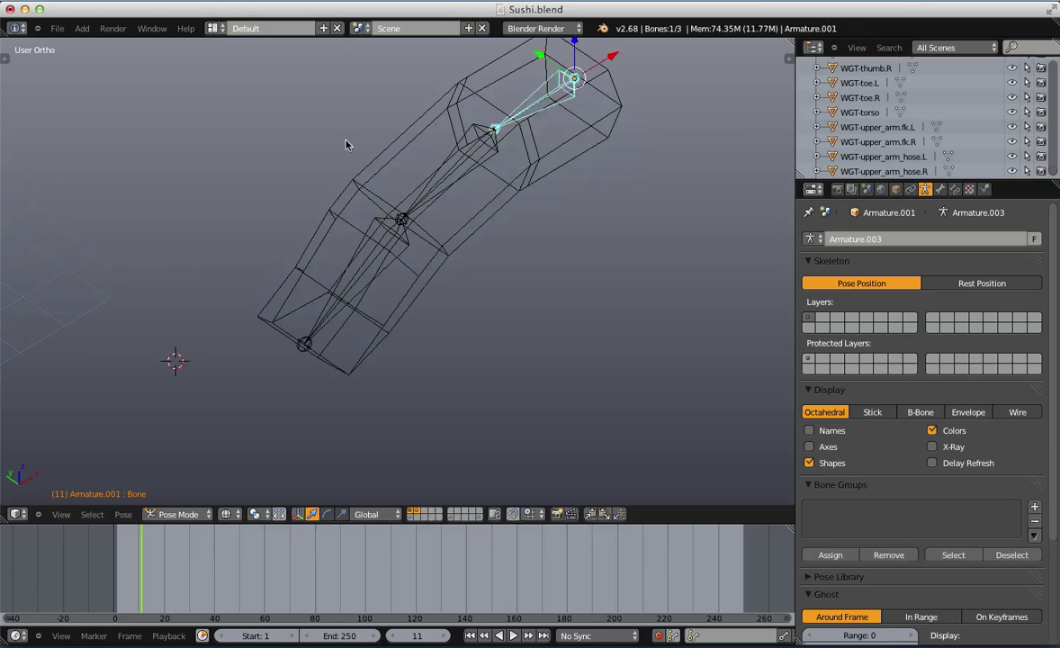
Return to Object Mode and rotate the bent mesh about the Z axis, then freely, out of line with the bones
scroll(347, 144, "down", 3)
key("a")
key("ctrl+Tab")
right_click(421, 317)
key("r")
key("z")
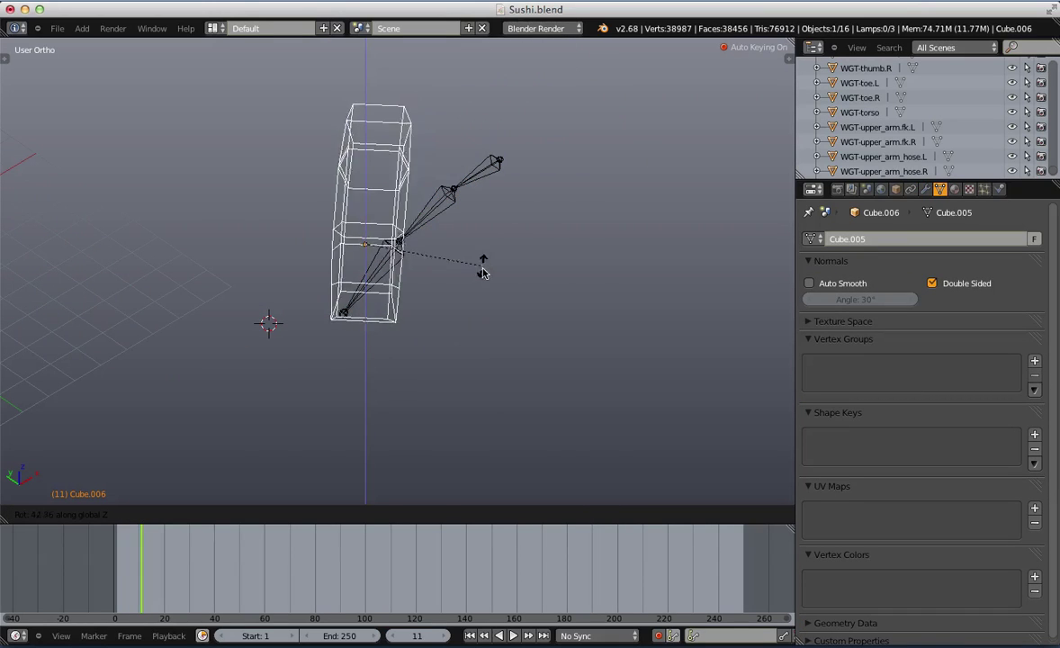
left_click(487, 301)
key("r")
key("r")
left_click(422, 298)
key("z")
scroll(461, 220, "down", 4)
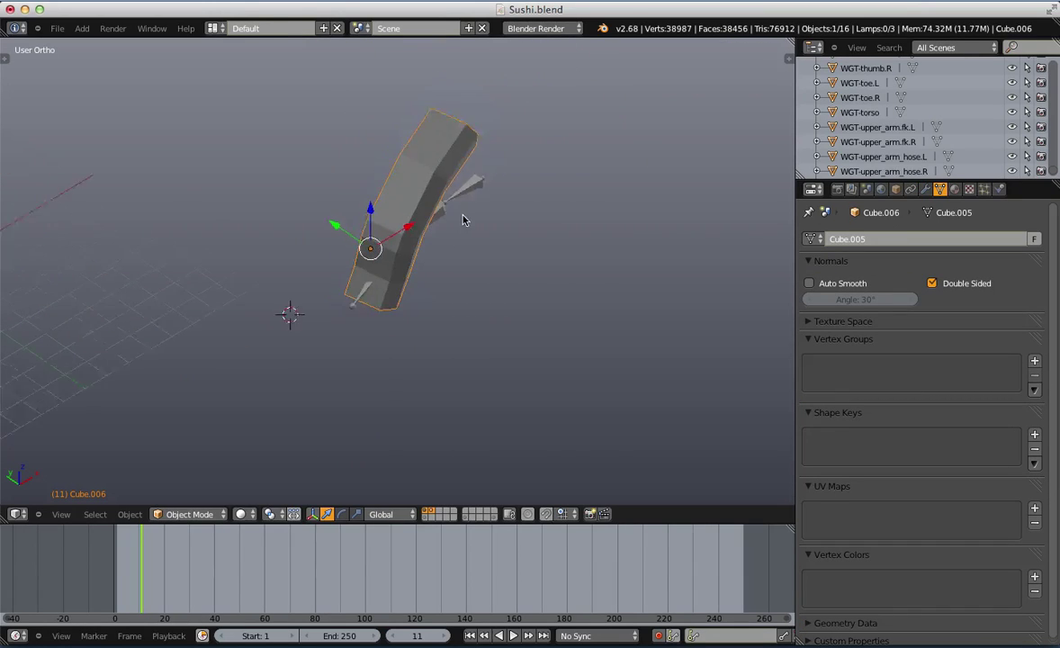
Make the three-bone armature active and select all of its bones in Edit Mode
key("a")
middle_click_drag(476, 297, 310, 248)
scroll(351, 253, "up", 5)
key("Tab")
key("Tab")
right_click(458, 232)
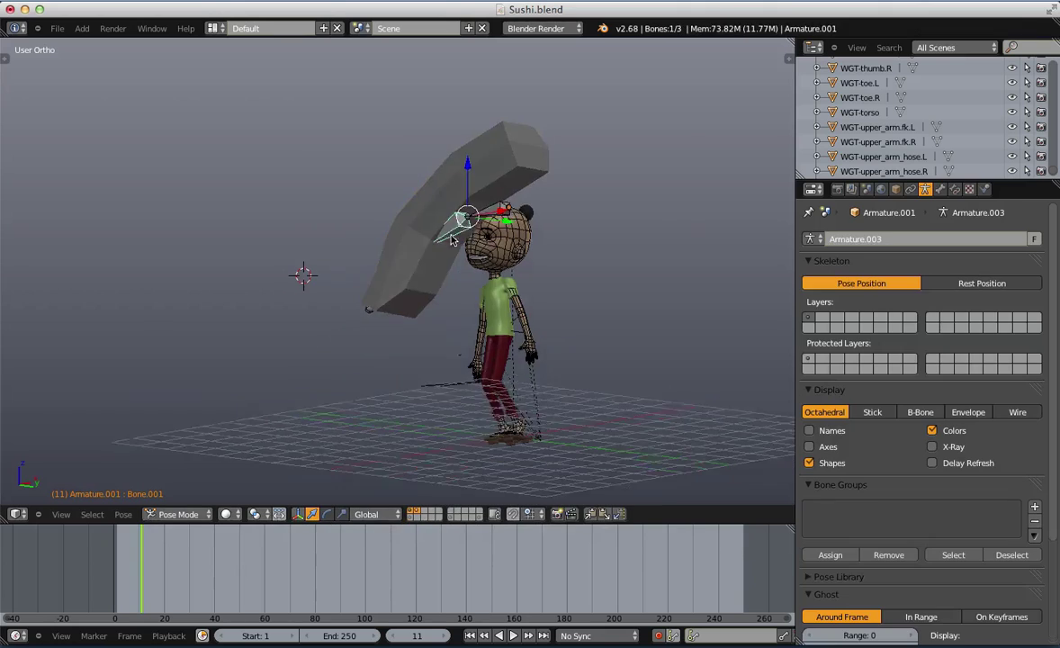
middle_click_drag(464, 243, 591, 323)
key("Tab")
key("Tab")
key("Tab")
key("a")
key("a")
middle_click_drag(405, 324, 454, 305)
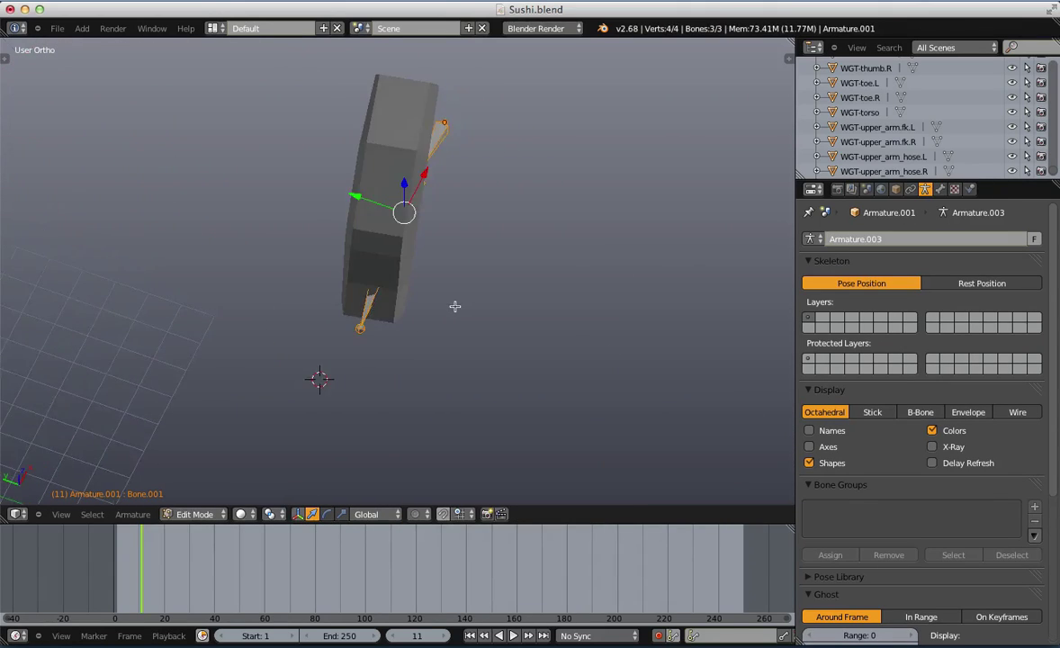
Rotate and move the whole bone chain to realign it with the rotated mesh, checking the fit in solid shading
scroll(457, 307, "up", 1)
key("z")
key("r")
left_click(510, 292)
key("g")
left_click(486, 263)
key("z")
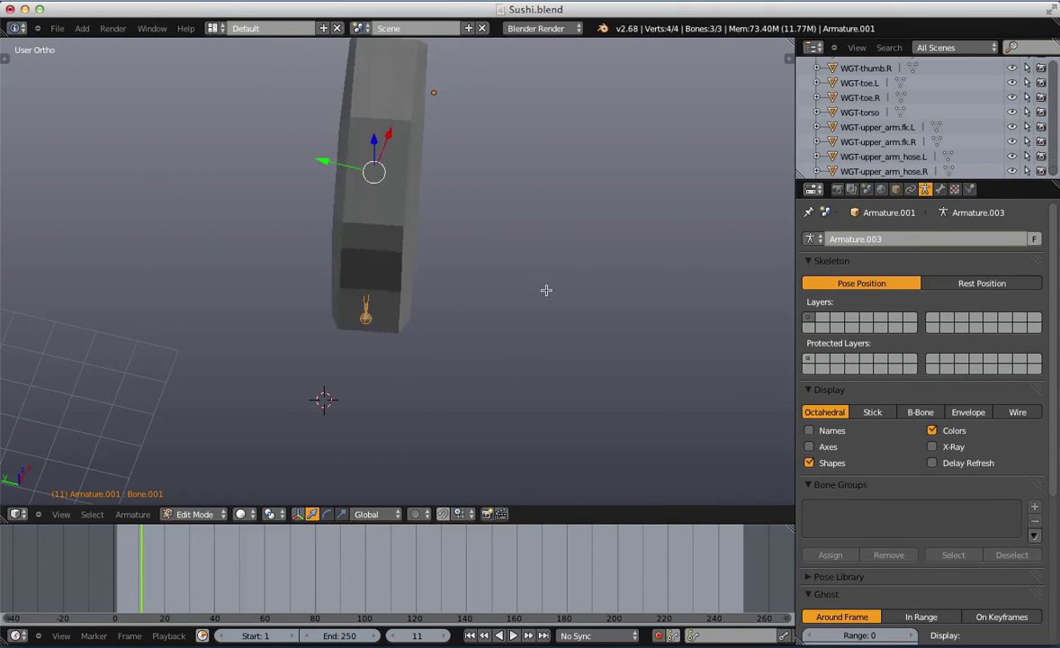
mouse_move(544, 291)
middle_mouse_down()
mouse_move(391, 200)
mouse_move(583, 335)
middle_mouse_up()
key("z")
key("r")
left_click(566, 289)
key("z")
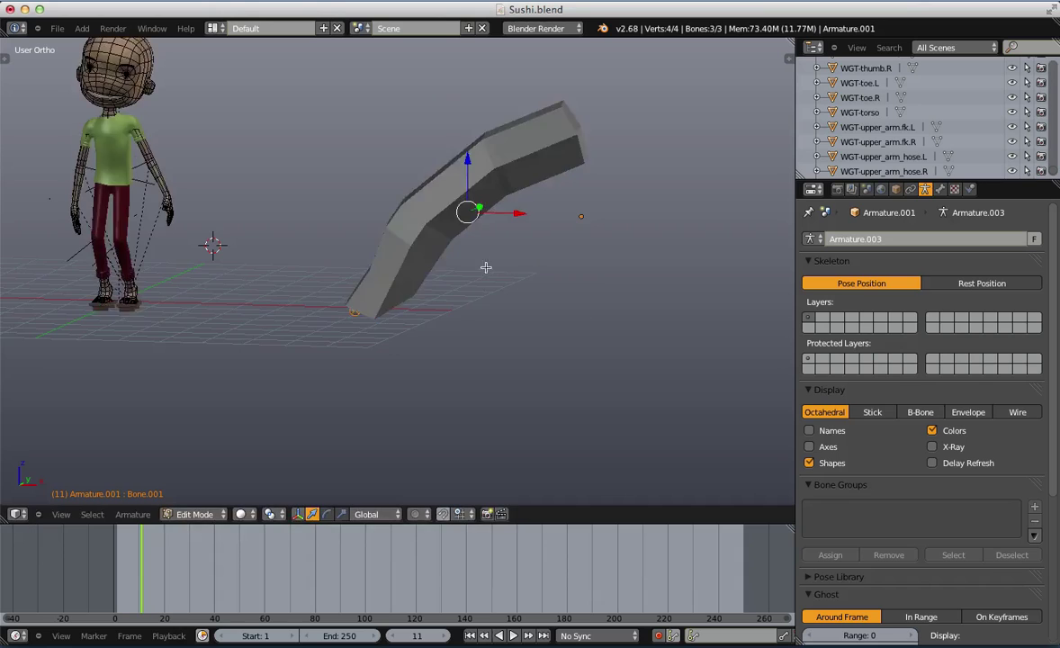
Move the whole bone chain clear of the bent mesh and deselect the bones
mouse_move(486, 268)
middle_mouse_down()
mouse_move(653, 353)
mouse_move(619, 339)
middle_mouse_up()
key("z")
key("g")
left_click(671, 334)
key("z")
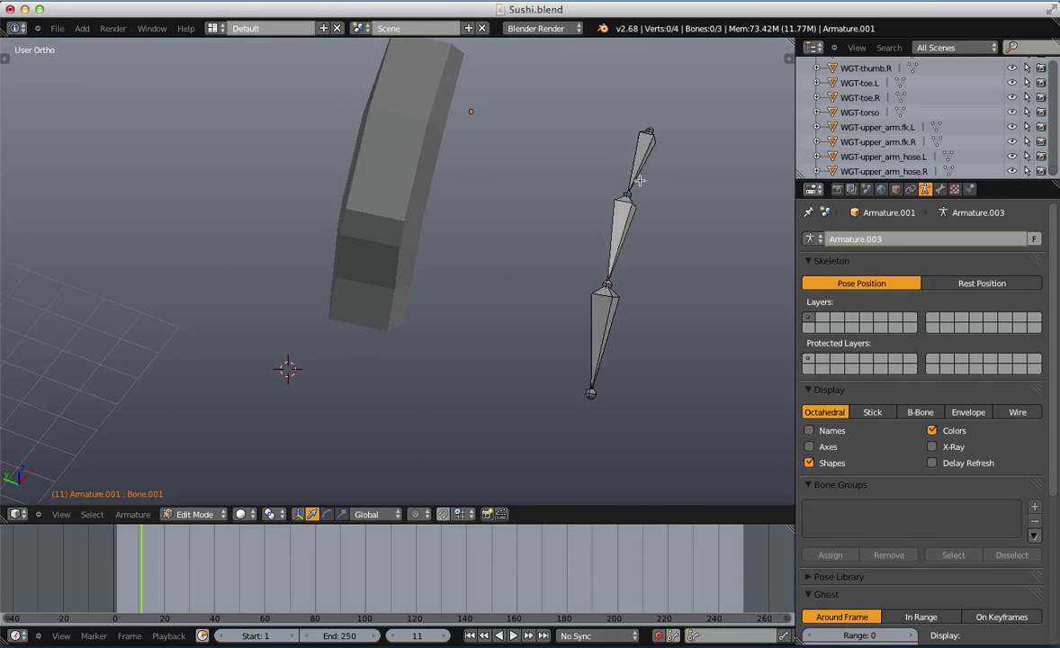
Turn on snapping and set the snap element to Volume
middle_click_drag(640, 180, 527, 377)
key("ctrl+Tab")
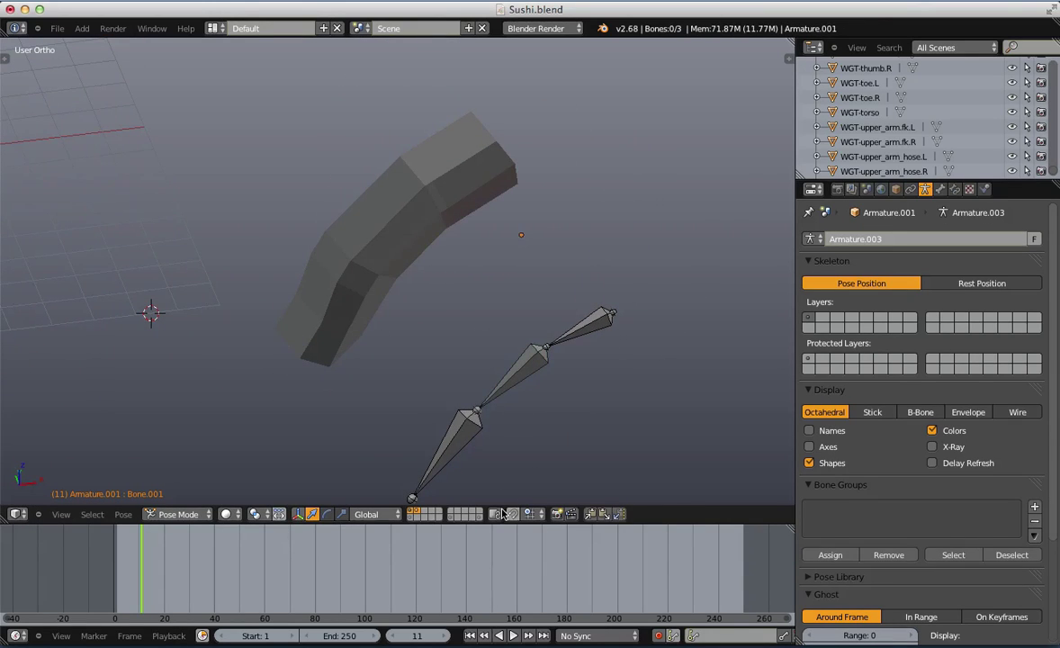
left_click(534, 515)
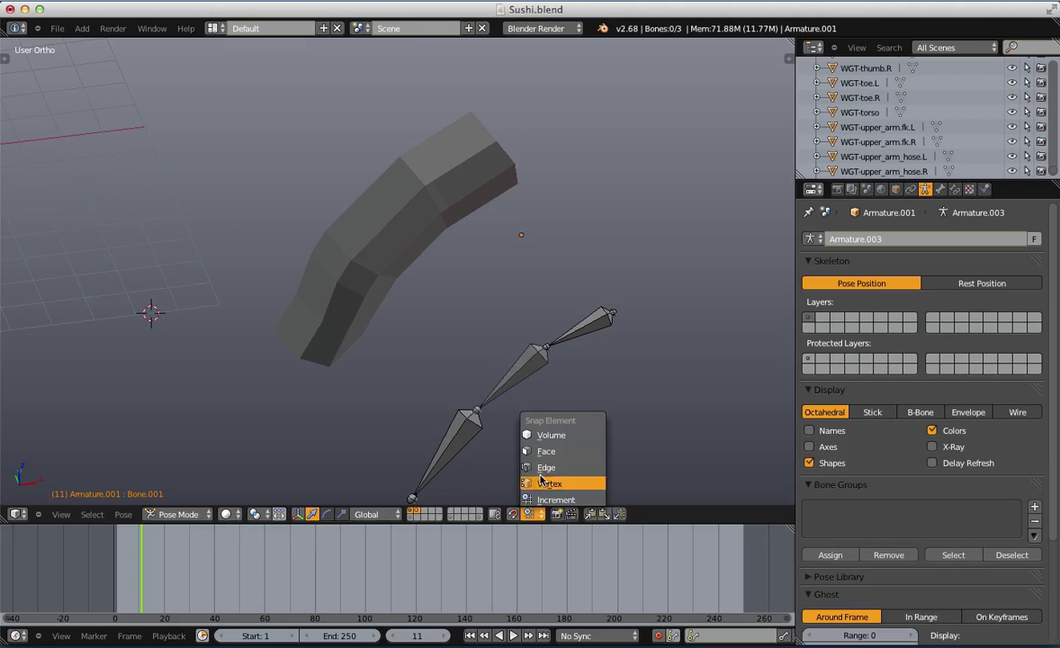
left_click(550, 433)
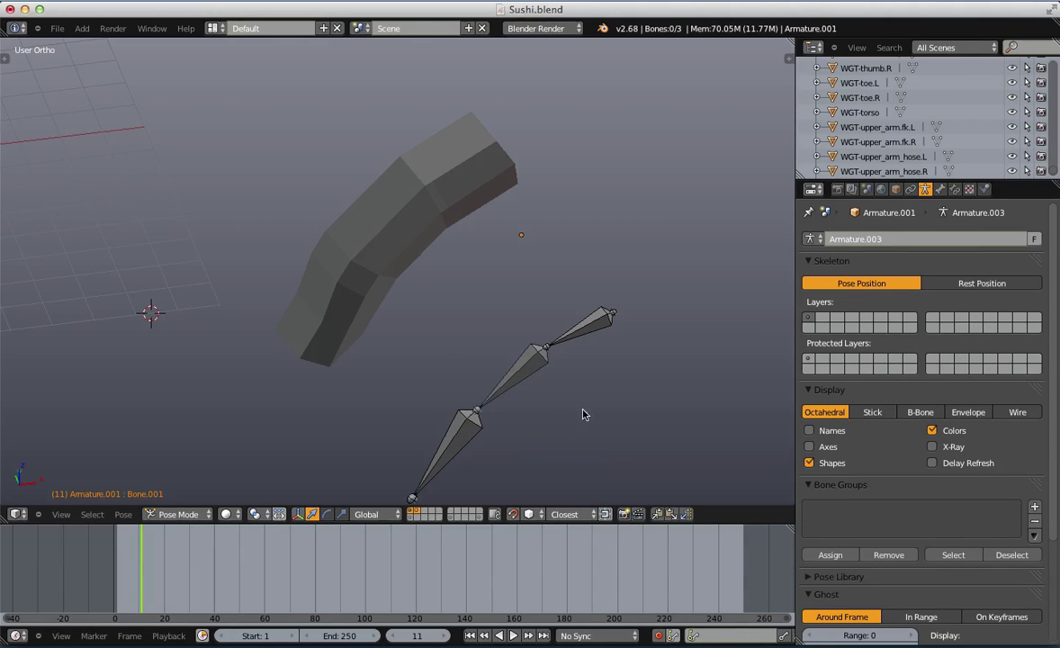
Snap the chain's root joint into the mesh's upper end and the second joint into its first bend
key("Tab")
right_click(619, 320)
key("g")
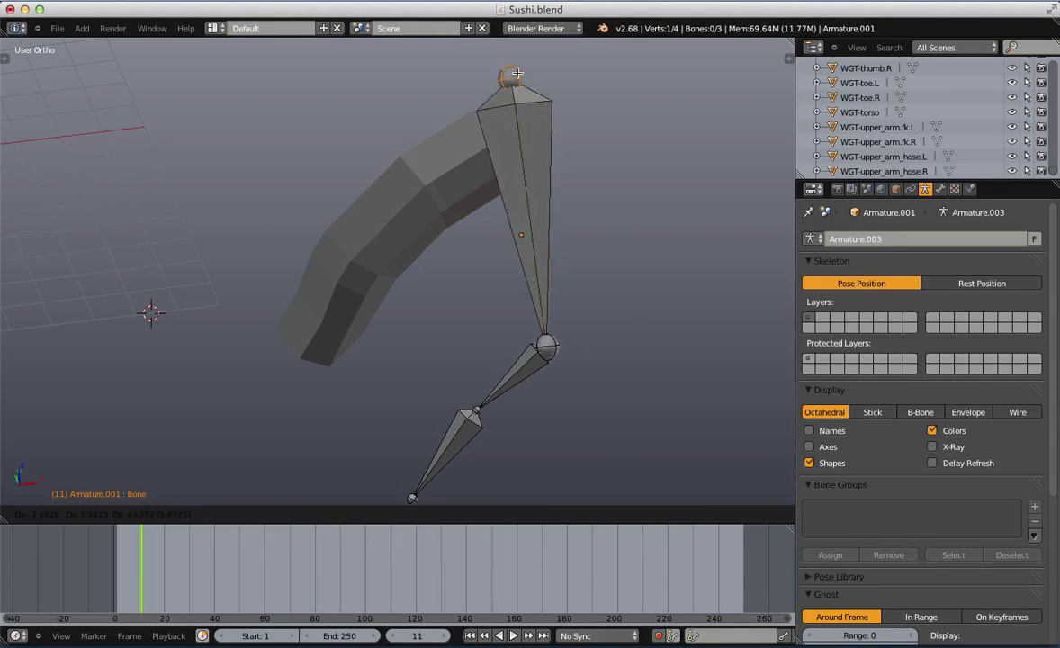
left_click(499, 163)
key("g")
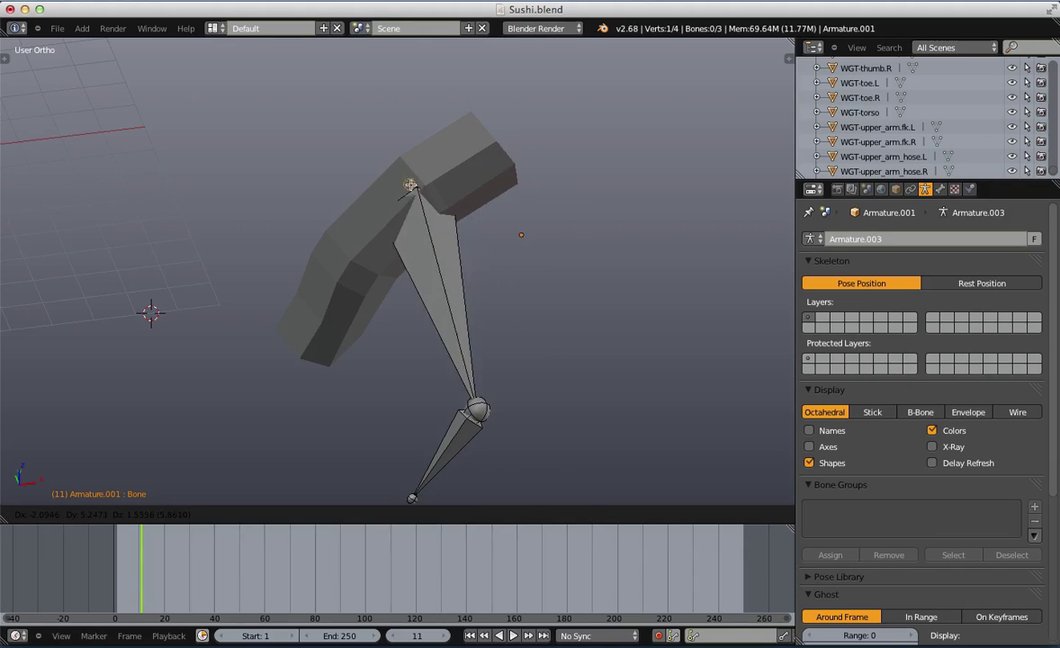
left_click(423, 191)
Snap the third joint into the mesh's lower bend and the chain's tip into its lower end
key("z")
middle_click_drag(416, 200, 508, 263)
key("a")
right_click(566, 323)
key("g")
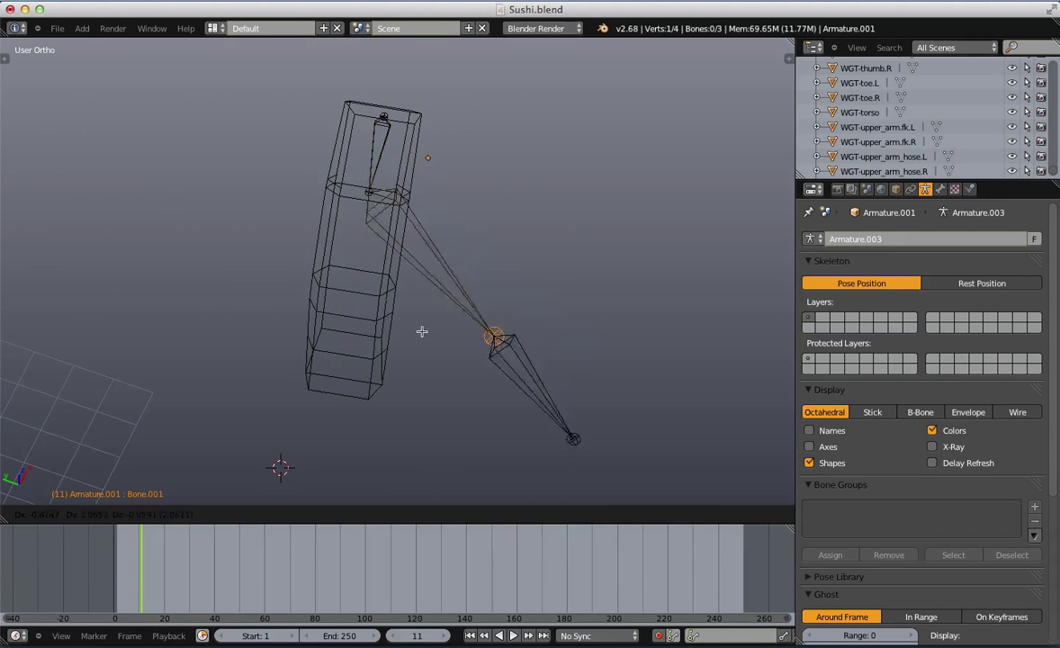
left_click(356, 281)
middle_click_drag(405, 323, 444, 187, "shift")
key("a")
right_click(633, 304)
key("g")
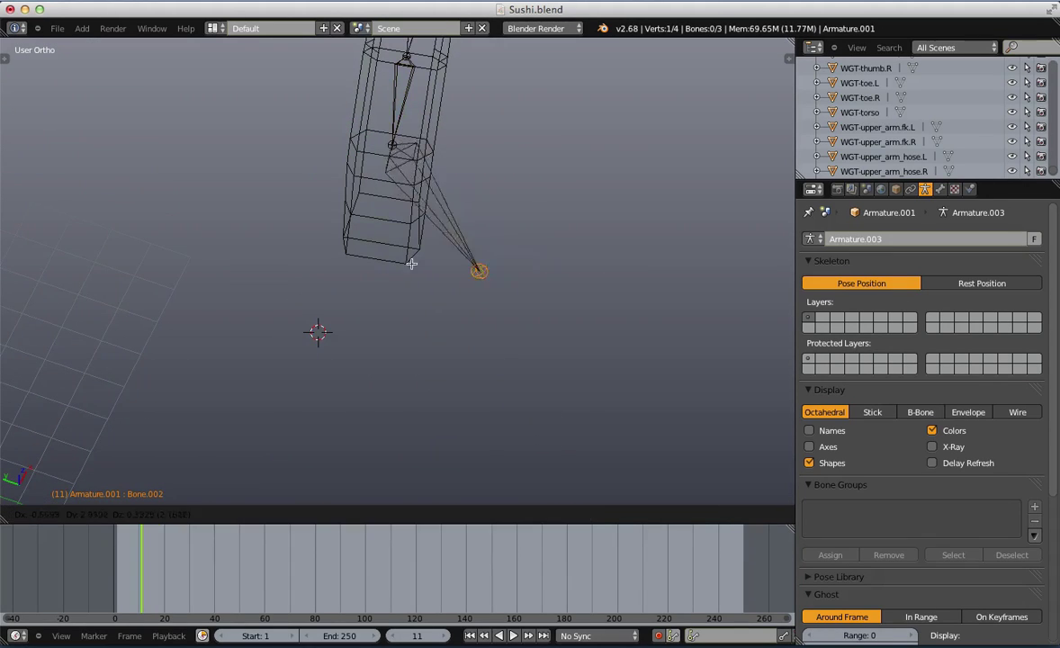
left_click(379, 245)
Examine the snapped bone chain's centring inside the mesh from several angles in wireframe and solid shading
key("z")
mouse_move(379, 245)
middle_mouse_down()
mouse_move(384, 194)
mouse_move(304, 272)
mouse_move(330, 301)
mouse_move(268, 233)
mouse_move(308, 290)
mouse_move(444, 304)
mouse_move(430, 399)
middle_mouse_up()
key("z")
key("z")
key("z")
key("z")
key("z")
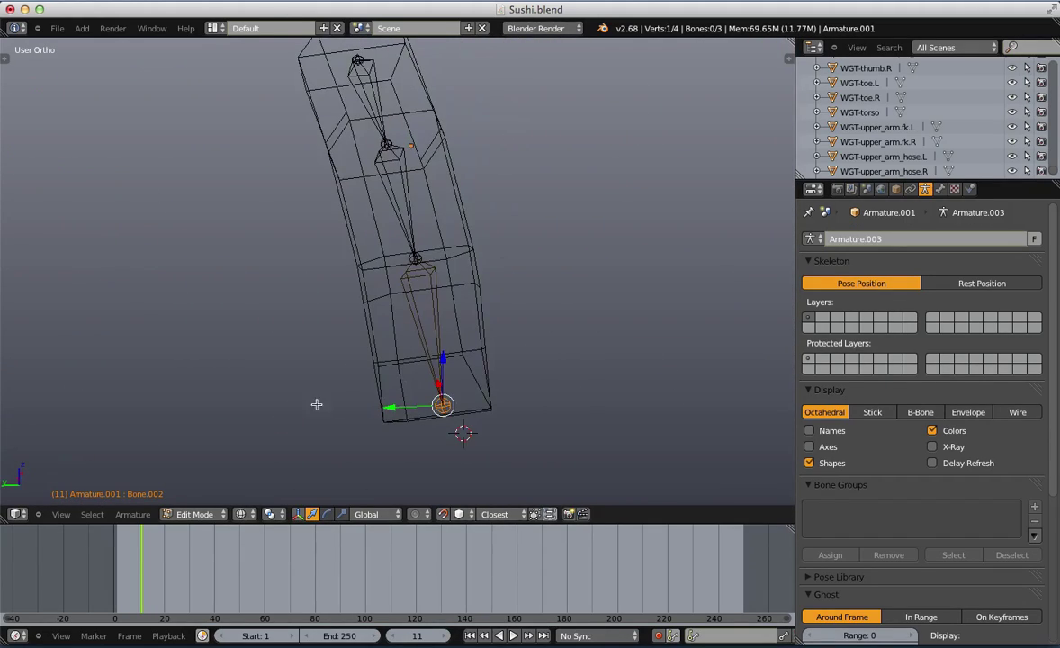
middle_click_drag(317, 404, 425, 345)
mouse_move(413, 306)
middle_mouse_down()
mouse_move(429, 286)
mouse_move(282, 201)
mouse_move(270, 214)
middle_mouse_up()
key("z")
key("z")
mouse_move(475, 338)
middle_mouse_down()
mouse_move(480, 436)
mouse_move(660, 433)
mouse_move(672, 362)
mouse_move(582, 417)
mouse_move(483, 345)
middle_mouse_up()
scroll(672, 362, "up", 4)
key("z")
key("z")
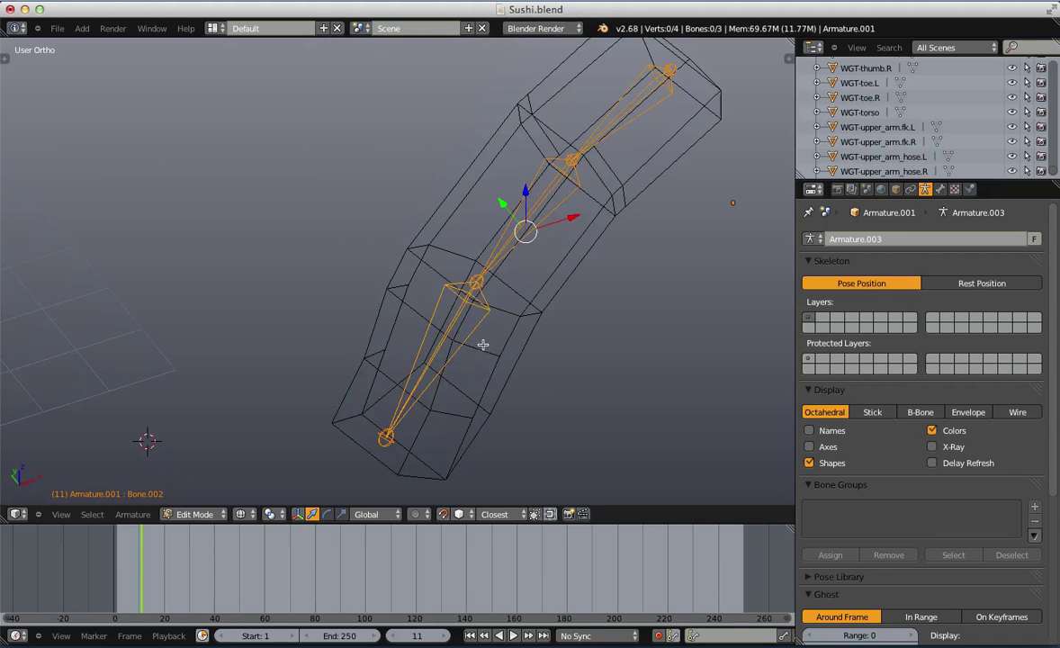
Recalculate the roll of all selected bones and test the middle bone's rotation in Pose Mode
key("ctrl+n")
left_click(626, 237)
key("Tab")
mouse_move(626, 238)
middle_mouse_down()
mouse_move(423, 297)
mouse_move(514, 338)
mouse_move(440, 345)
mouse_move(388, 300)
mouse_move(415, 350)
mouse_move(557, 223)
mouse_move(549, 319)
middle_mouse_up()
key("Tab")
key("z")
key("z")
key("a")
key("z")
scroll(441, 346, "down", 4)
scroll(556, 222, "up", 4)
key("z")
key("Tab")
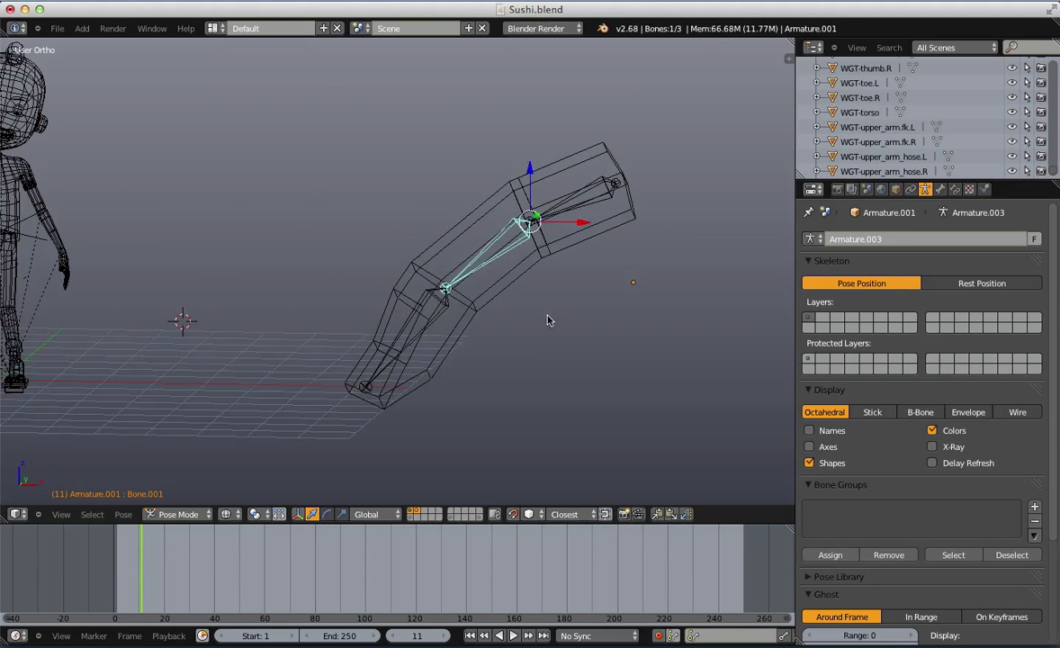
key("r")
left_click(578, 299)
Select the bent mesh and then the armature, and parent the mesh with automatic weights
right_click(525, 267)
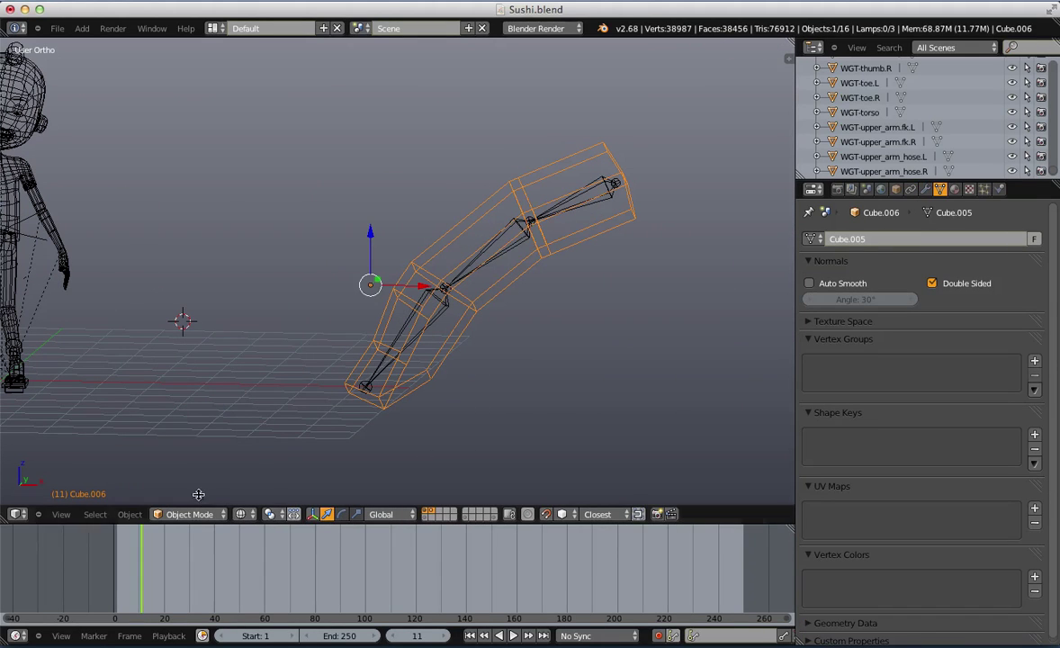
right_click(484, 270, "shift")
key("ctrl+Tab")
right_click(508, 284)
middle_click_drag(500, 277, 478, 275)
right_click(502, 260, "shift")
key("ctrl+p")
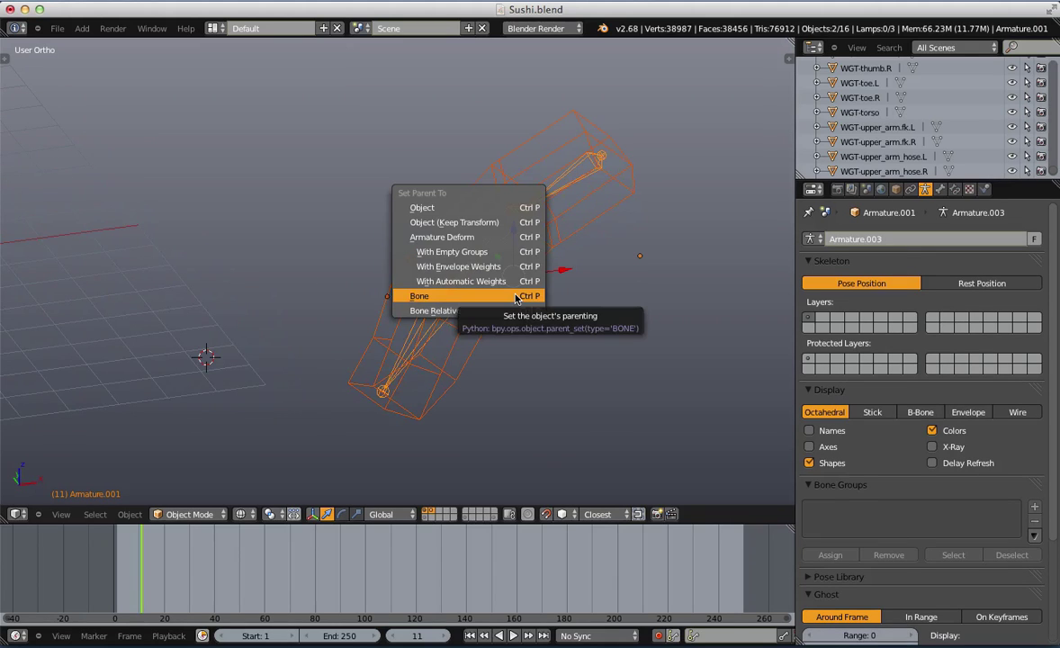
left_click(515, 281)
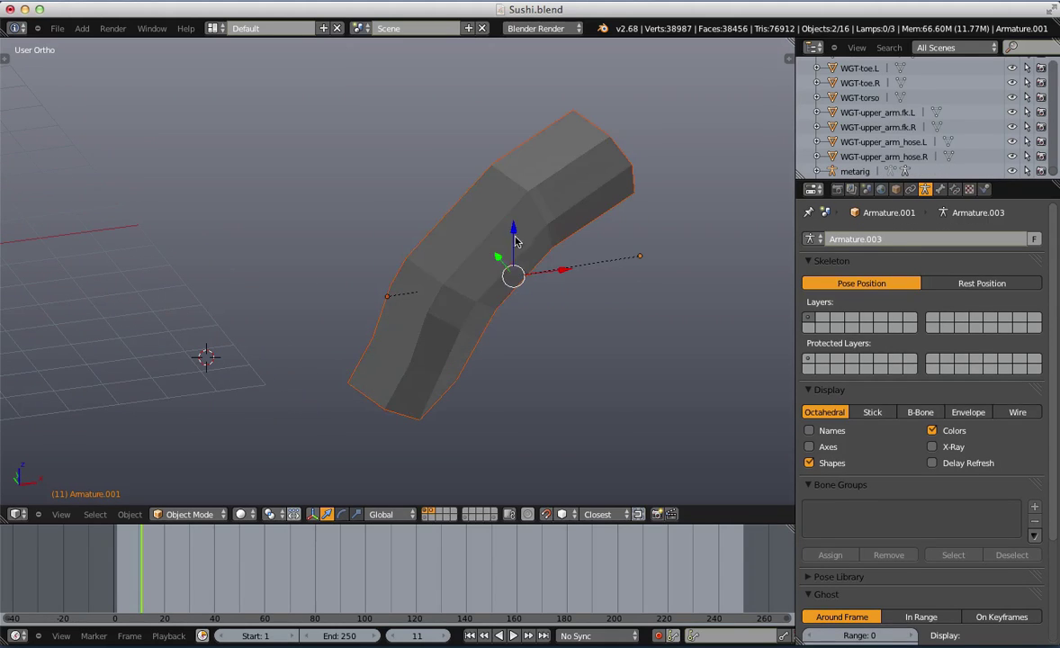
Rotate the middle bone about 42° in Pose Mode to test the mesh deformation
right_click(493, 238)
right_click(495, 238)
key("ctrl+Tab")
middle_click_drag(497, 238, 492, 277)
key("r")
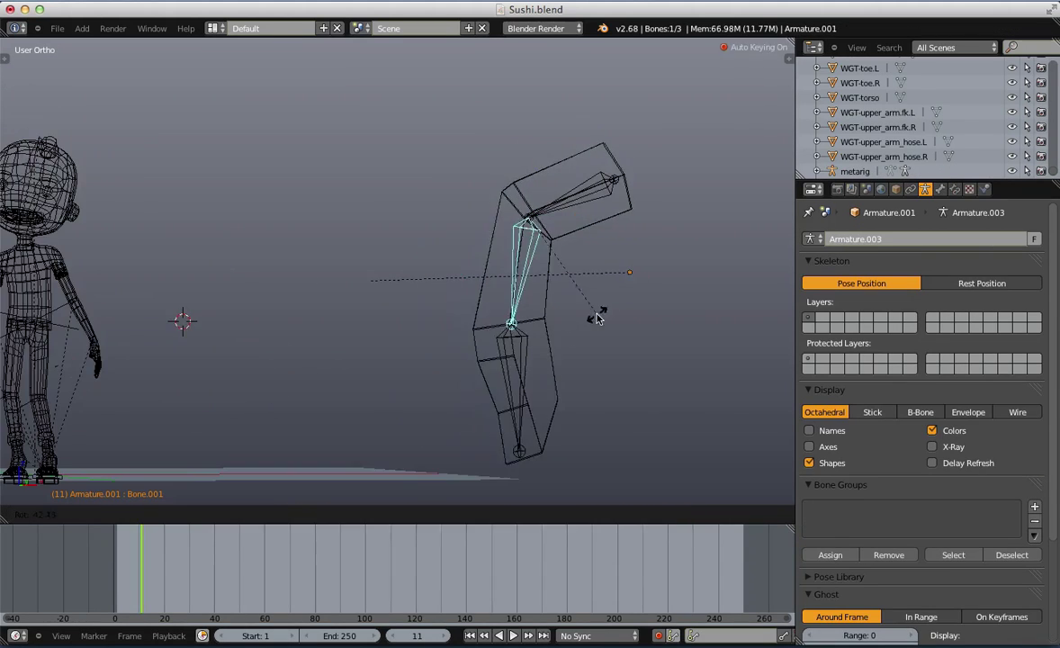
left_click(595, 319)
Rotate the lowest bone to fold the limb sharply at the elbow and check the bend in solid shading
right_click(524, 360)
key("r")
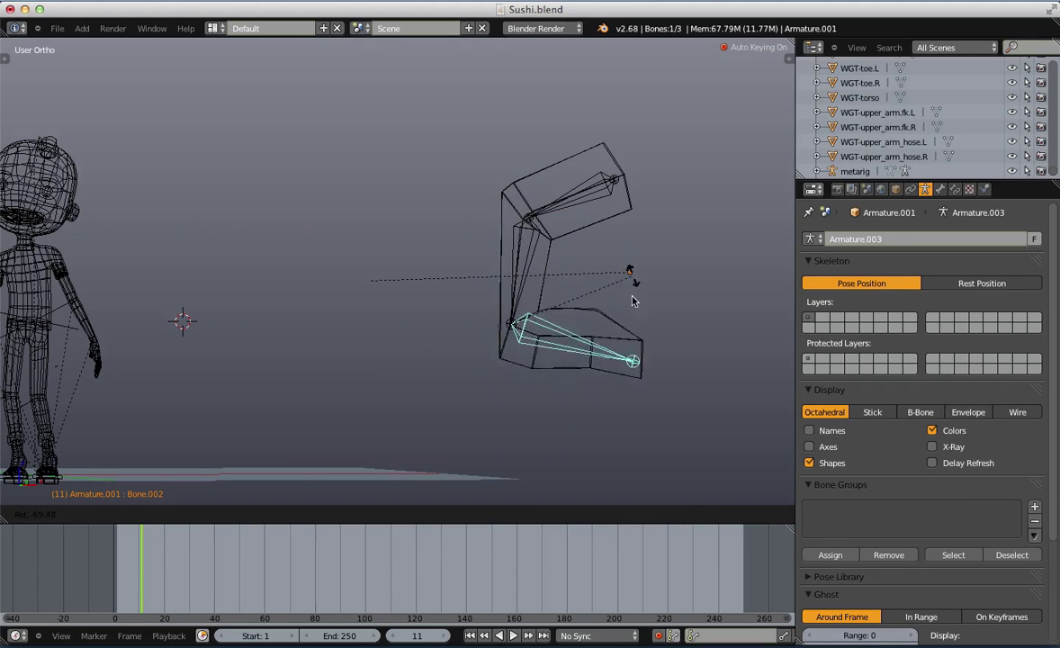
left_click(630, 343)
key("z")
key("a")
mouse_move(630, 343)
middle_mouse_down()
mouse_move(367, 336)
mouse_move(693, 315)
mouse_move(465, 314)
mouse_move(525, 275)
mouse_move(445, 266)
mouse_move(353, 306)
mouse_move(450, 330)
mouse_move(462, 354)
mouse_move(497, 317)
mouse_move(539, 347)
mouse_move(545, 341)
middle_mouse_up()
Smooth the bent mesh with a subdivision surface
right_click(432, 293)
key("q")
left_click(513, 287)
key("z")
Rotate the lowest bone by about 52° to straighten the smoothed limb's elbow
right_click(494, 339)
key("r")
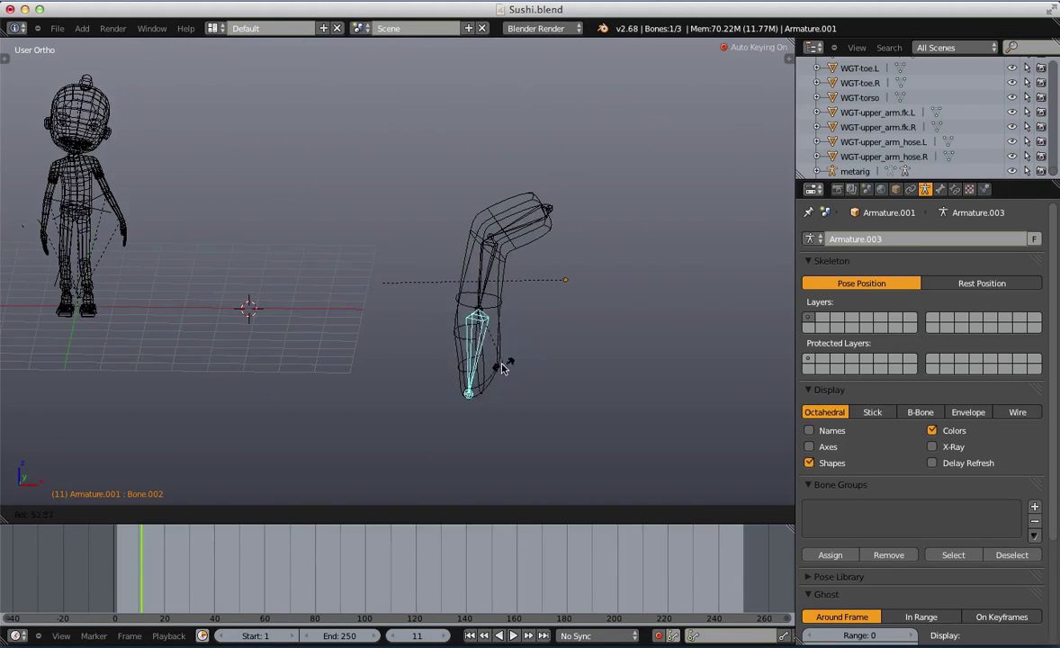
left_click(498, 369)
key("z")
scroll(500, 297, "up", 1)
key("z")
Delete the end face at the top of the limb mesh and view the opened mesh in solid shading
right_click(550, 225)
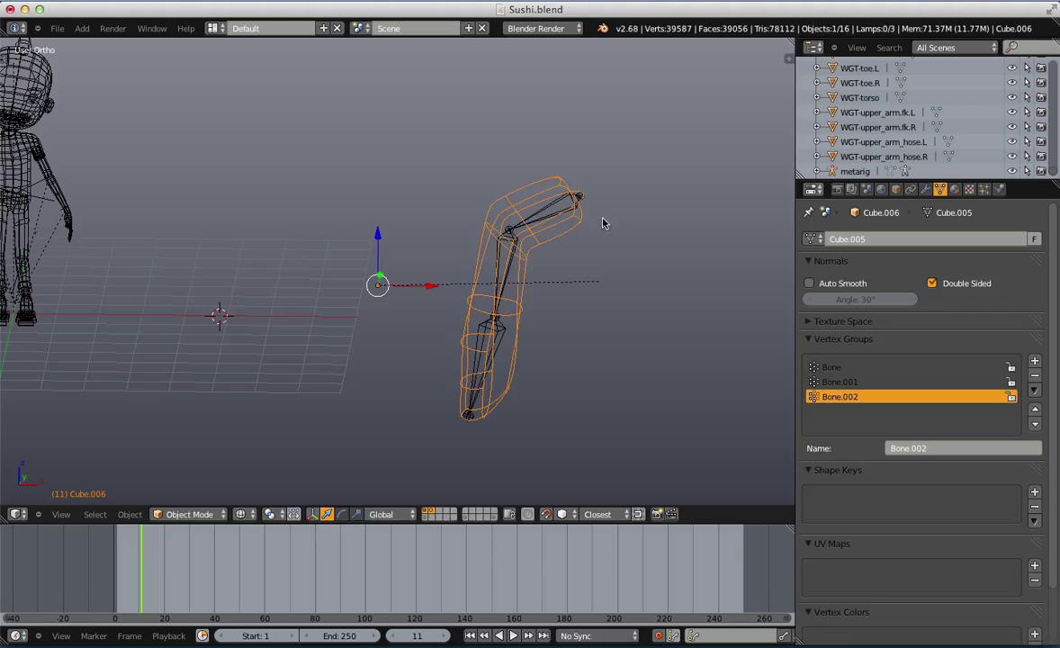
key("Tab")
middle_click_drag(604, 223, 498, 289)
key("a")
key("ctrl+Tab")
left_click(515, 317)
right_click(533, 249)
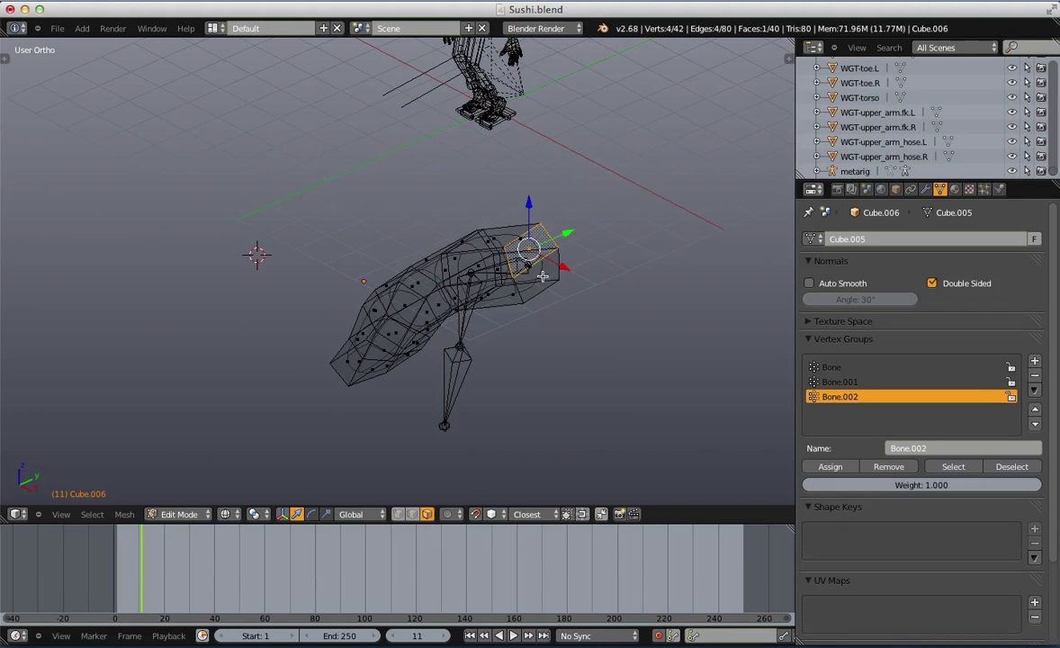
key("x")
left_click(544, 282)
key("Tab")
mouse_move(281, 362)
middle_mouse_down()
mouse_move(301, 343)
mouse_move(466, 318)
middle_mouse_up()
key("z")
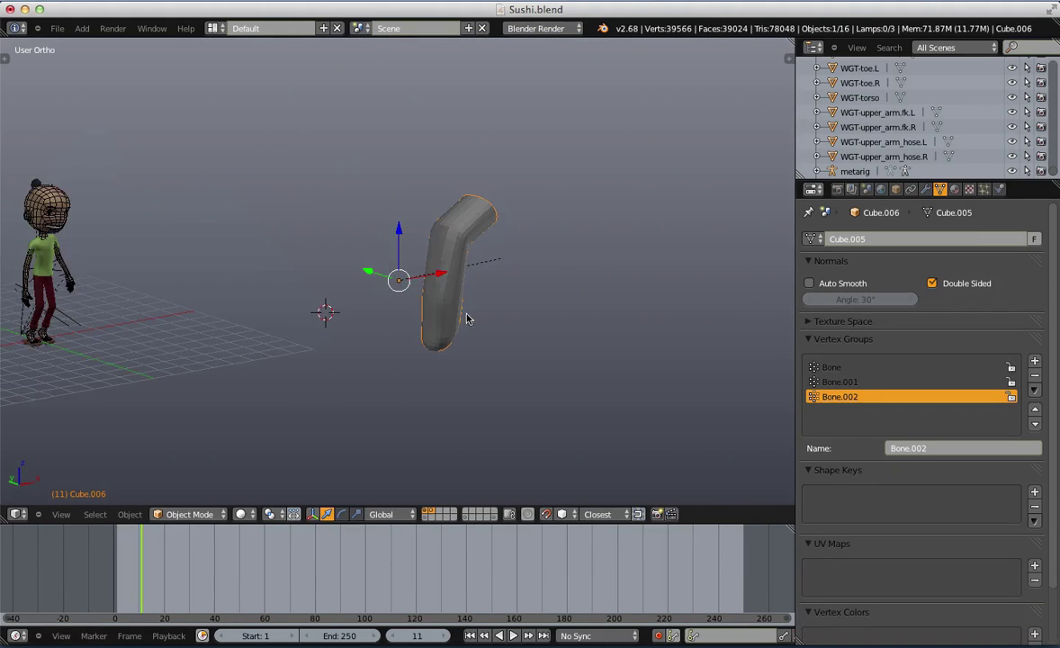
Delete the test limb mesh together with its armature and show the character in front view
right_click(433, 252)
key("z")
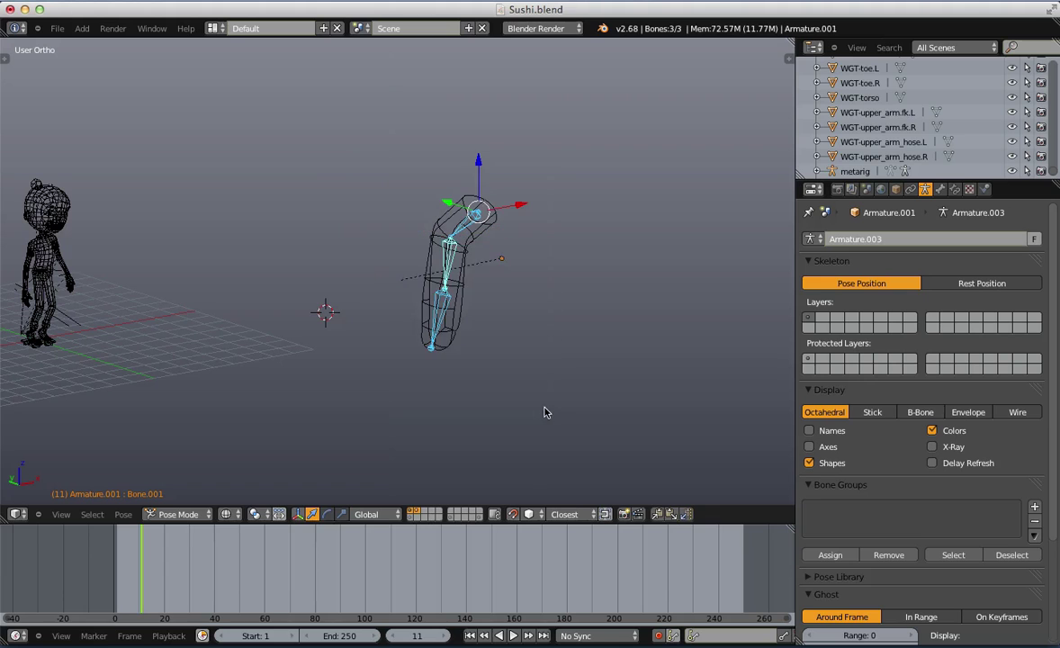
key("ctrl+Tab")
right_click(456, 307, "shift")
key("x")
left_click(453, 307)
middle_click_drag(135, 374, 312, 377, "shift")
key("KP_1")
scroll(312, 377, "up", 4)
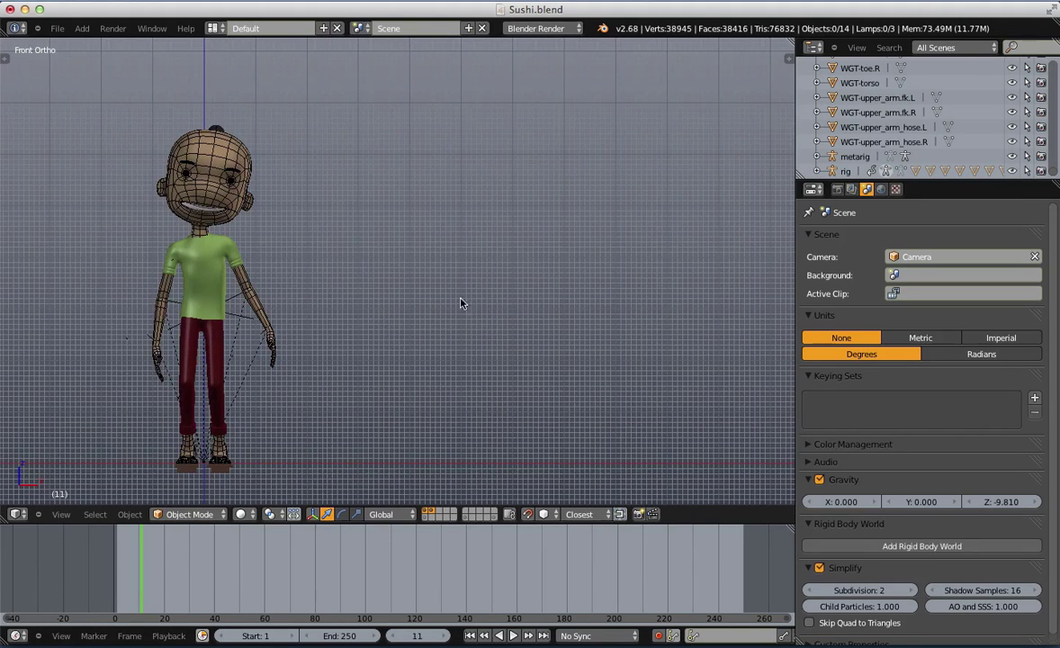
middle_click_drag(540, 293, 656, 262, "shift")
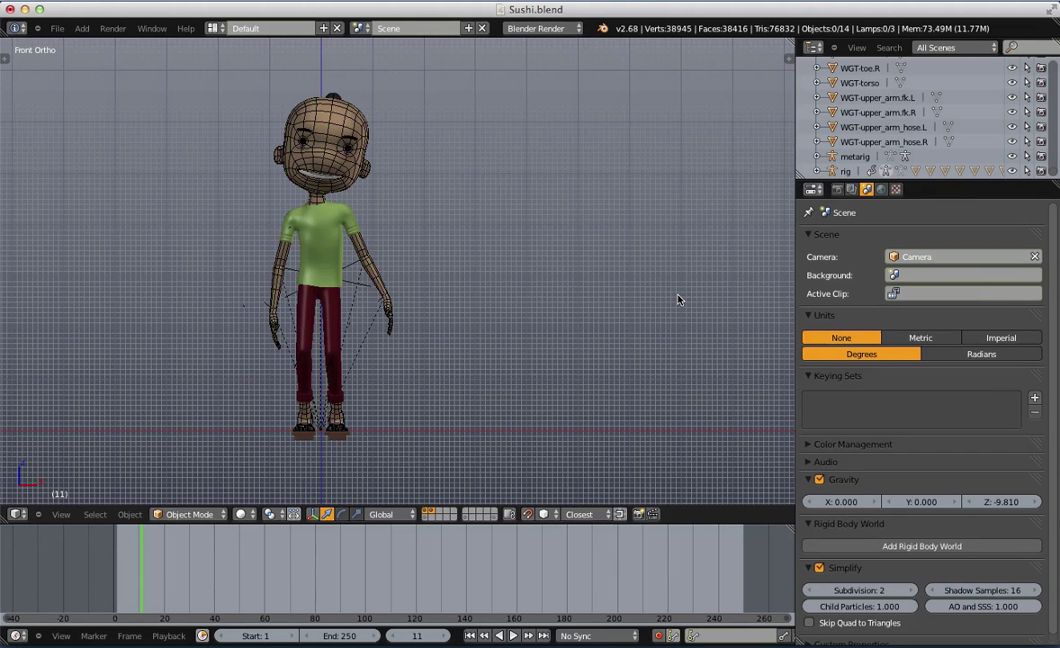
Check the Auto Run Python Scripts option in the file preferences, then close the preferences window
key("ctrl+alt+u")
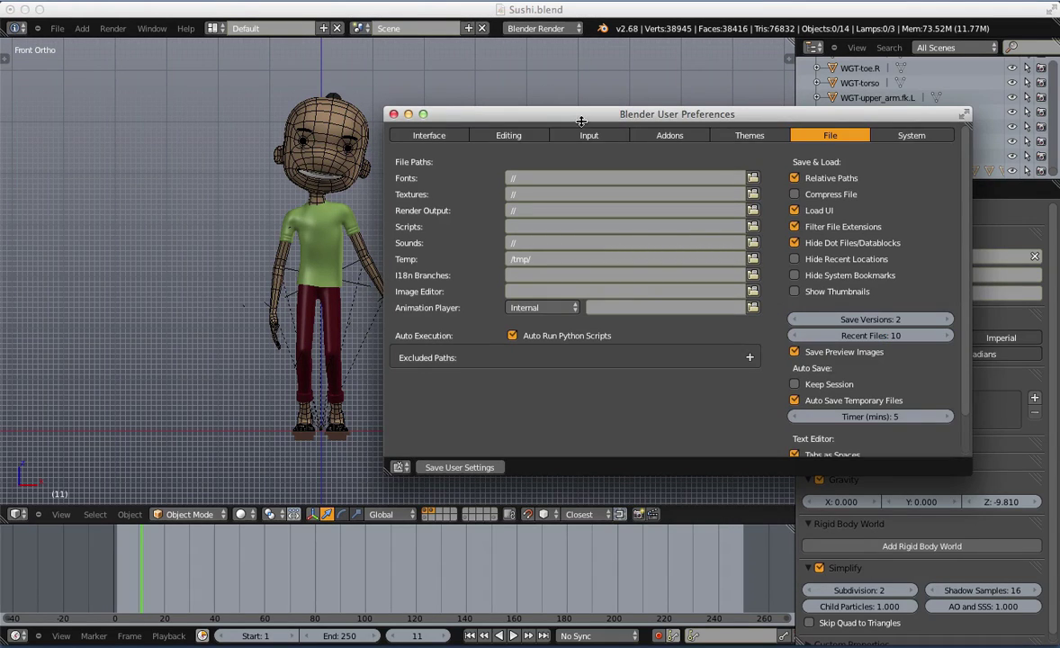
left_click_drag(582, 121, 496, 102)
left_click_drag(680, 98, 640, 95)
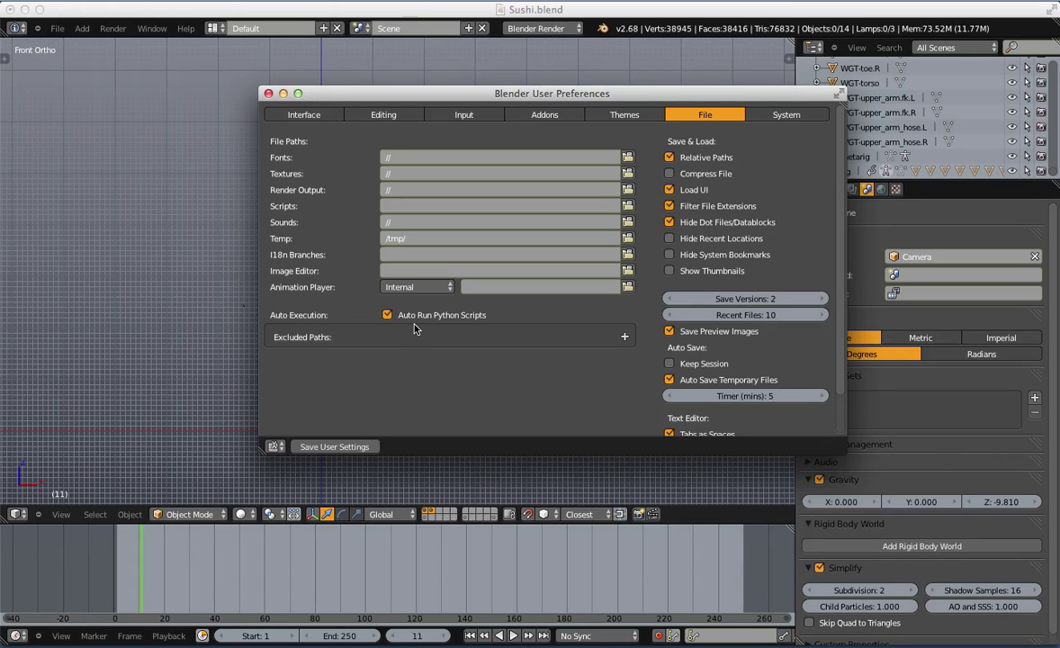
left_click(269, 94)
left_click(58, 28)
left_click(99, 170)
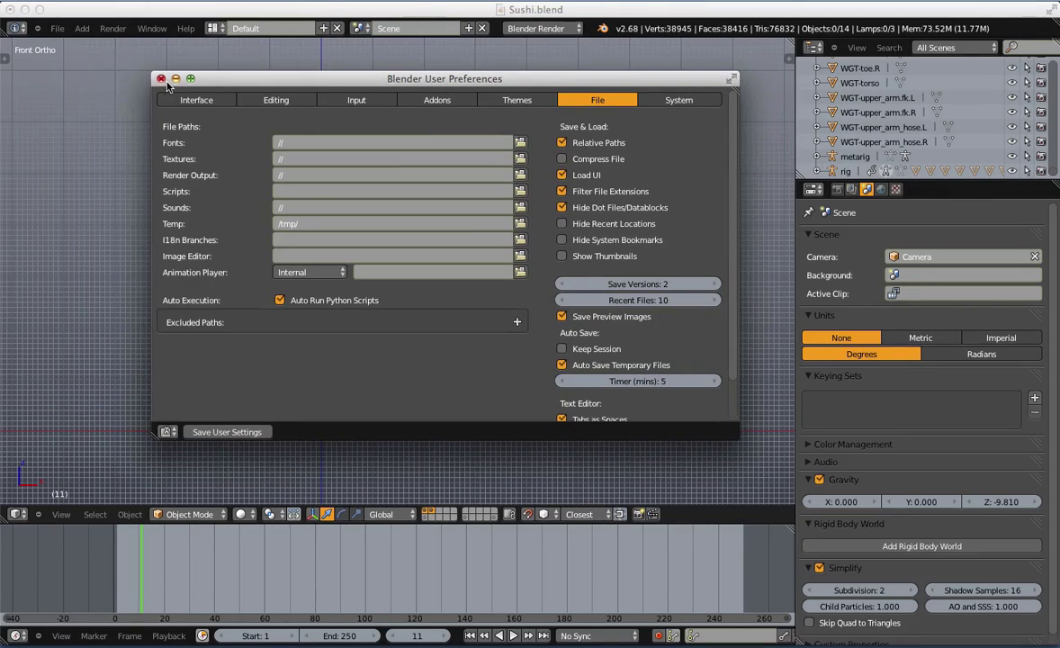
left_click(161, 79)
Show only the layer holding the metarig skeleton and select the metarig
scroll(345, 357, "up", 10)
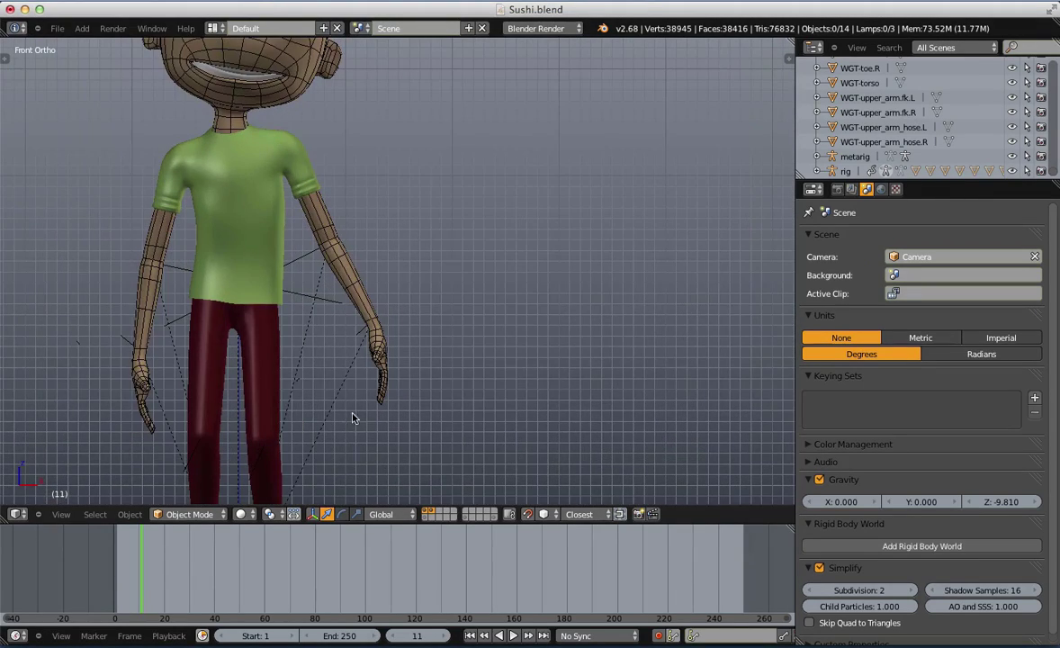
middle_click_drag(491, 500, 376, 282, "shift")
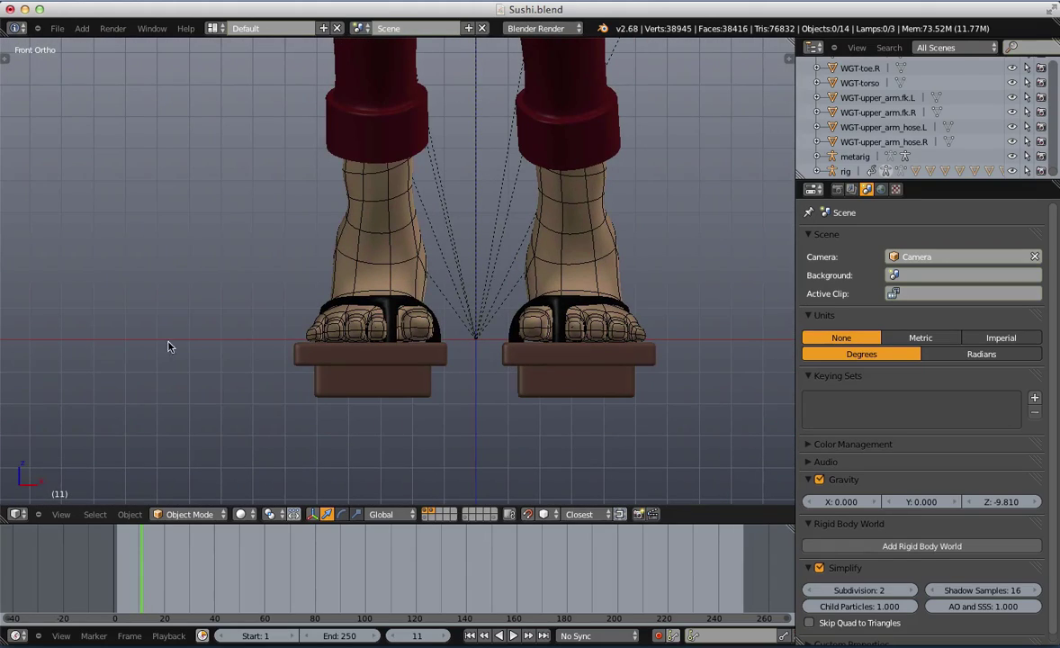
scroll(693, 343, "down", 6)
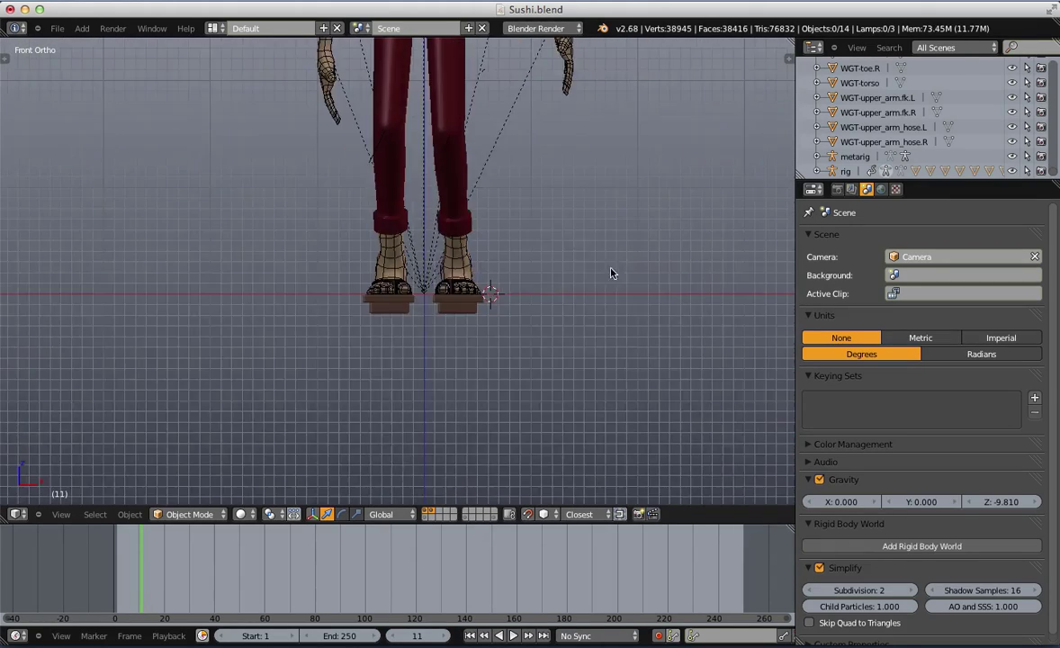
scroll(492, 374, "up", 3)
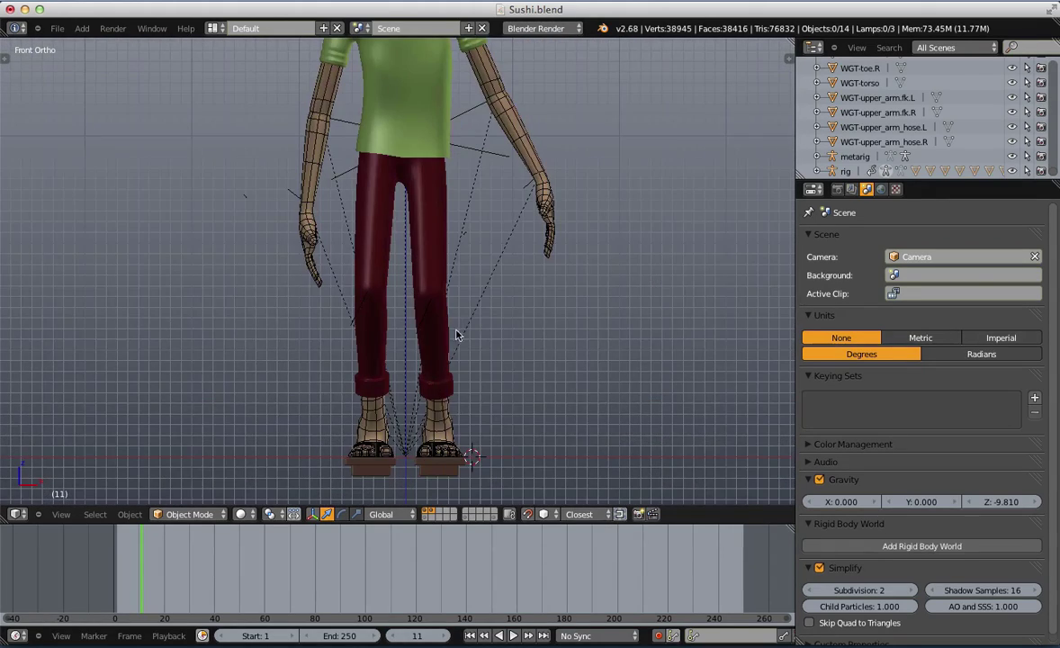
scroll(457, 335, "down", 2)
right_click(440, 184)
left_click(465, 517)
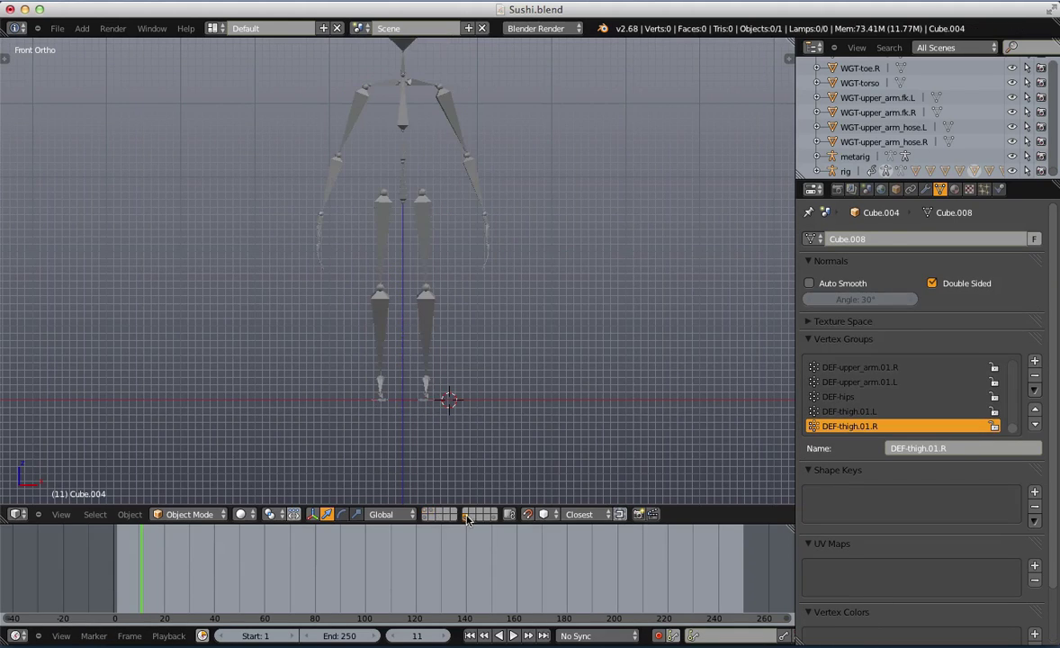
right_click(389, 323)
Show the metarig's transform properties and collapse the Grease Pencil, View and 3D Cursor sections
key("n")
scroll(752, 184, "up", 10)
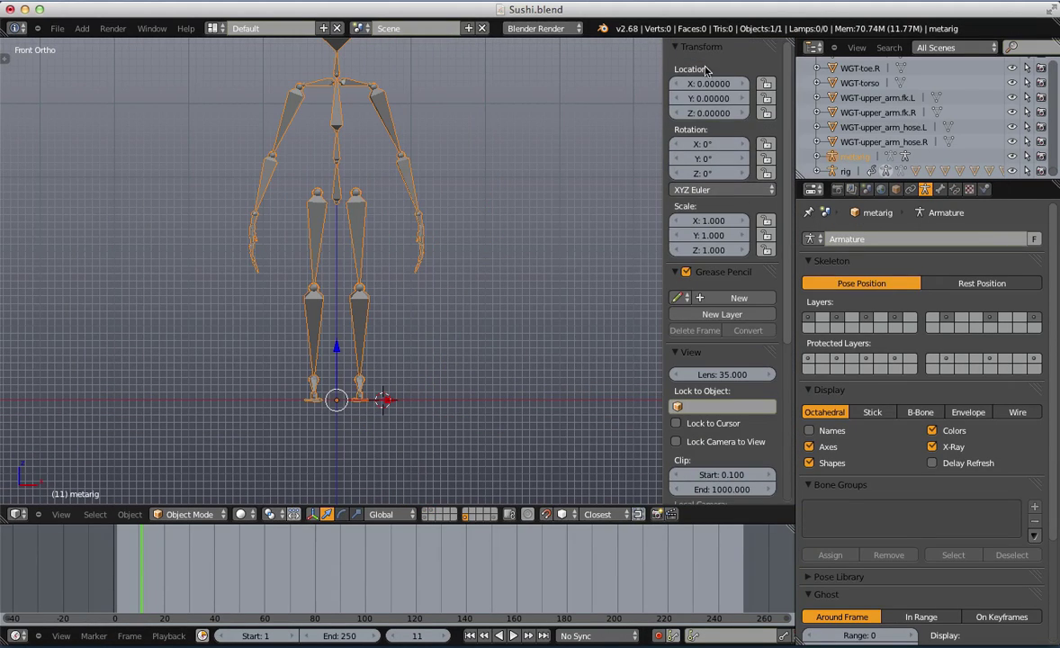
left_click(716, 271)
left_click(717, 288)
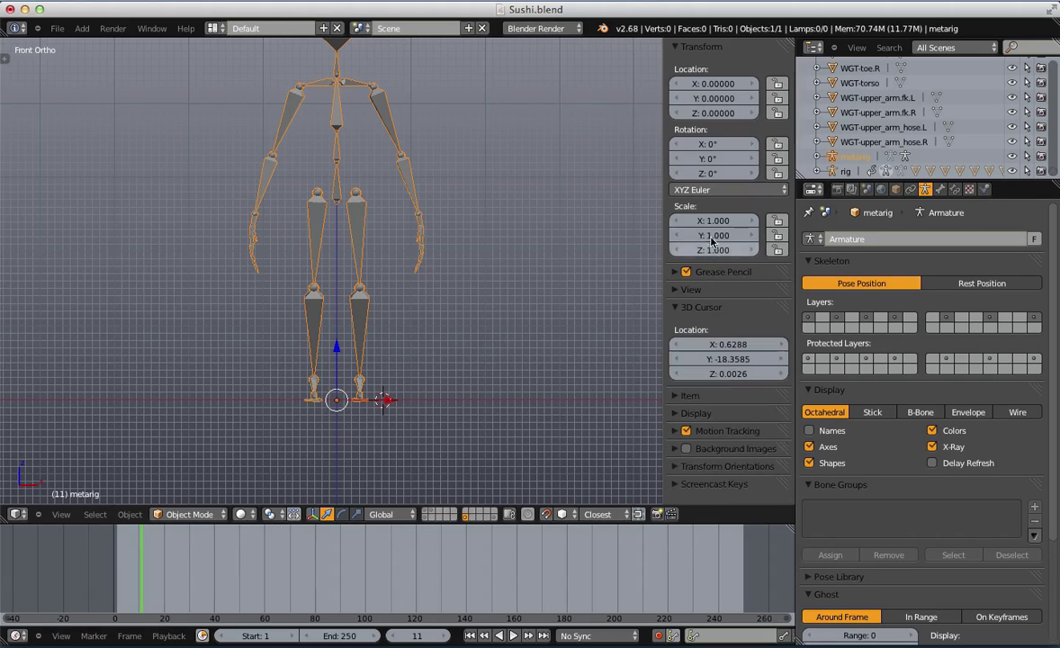
left_click(710, 307)
Examine the bone axes of the metarig's arms and legs in Edit Mode
key("Tab")
scroll(466, 159, "up", 6)
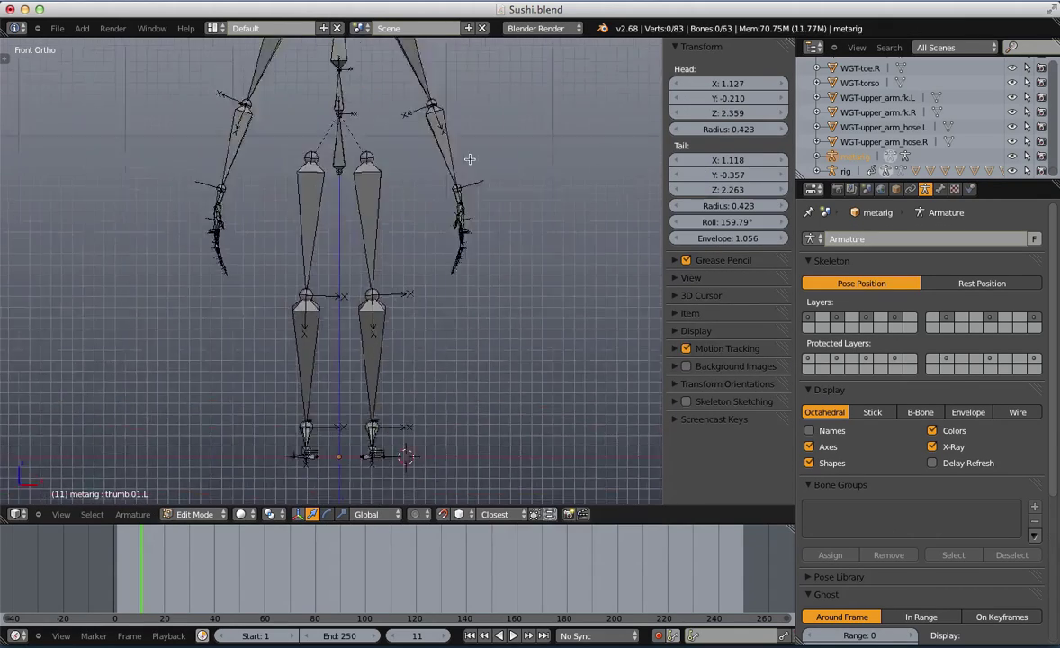
middle_click_drag(434, 276, 535, 353)
scroll(350, 338, "down", 5)
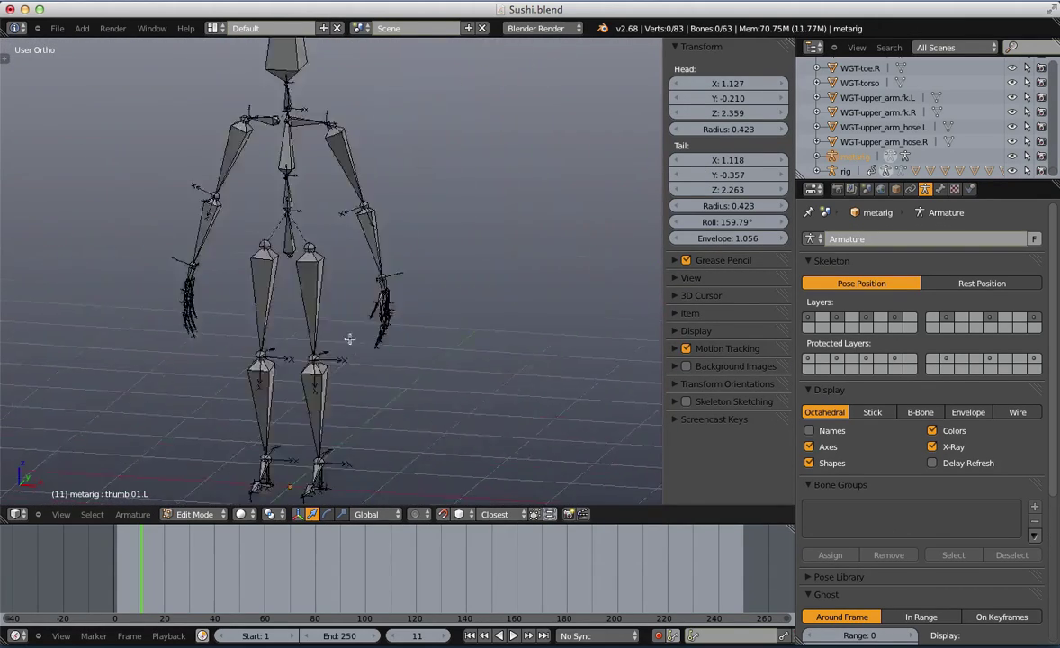
scroll(350, 338, "up", 5)
key("Tab")
scroll(207, 246, "down", 3)
key("Tab")
middle_click_drag(315, 225, 757, 114)
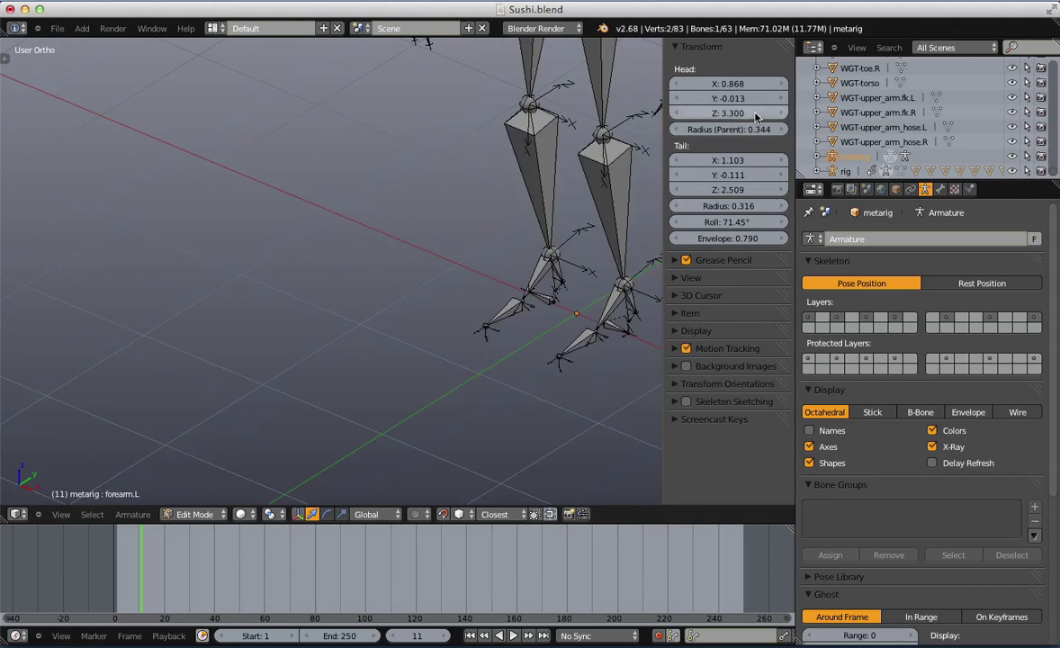
middle_click_drag(531, 207, 325, 446, "shift")
key("Tab")
scroll(513, 231, "up", 3)
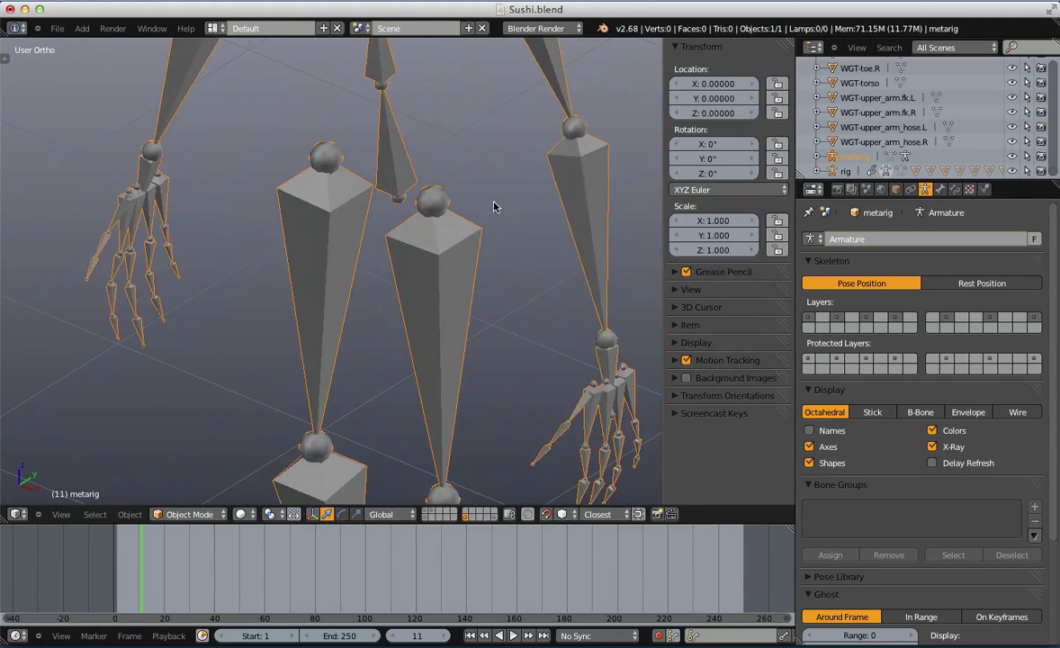
Try rotating the left forearm about its local X axis in Pose Mode, then undo it
key("ctrl+Tab")
key("r")
key("x")
key("x")
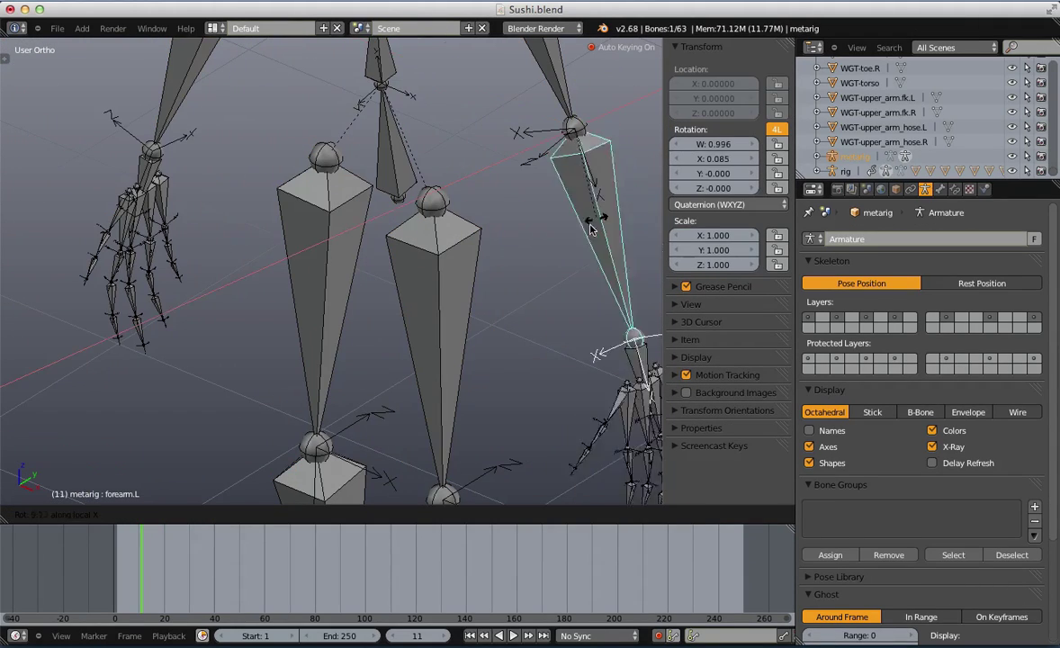
left_click(601, 227)
scroll(565, 249, "down", 2)
key("ctrl+z")
Frame the left forearm in perspective view, preview its rotation about local X and cancel the rotation
middle_click_drag(565, 249, 402, 320)
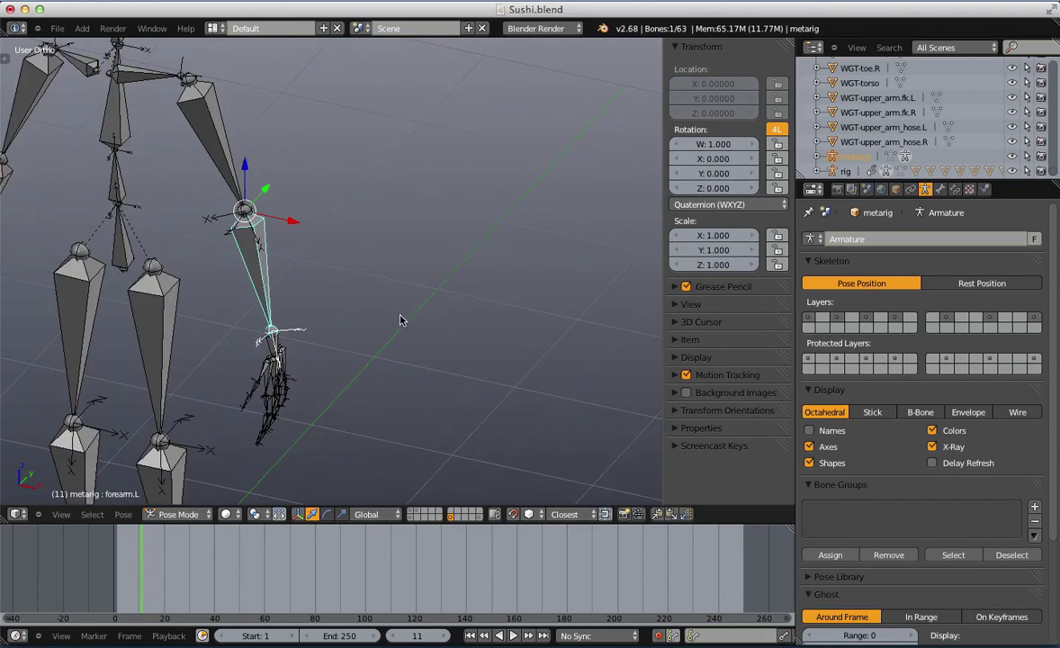
key("KP_Decimal")
key("KP_5")
scroll(387, 298, "down", 4)
key("r")
key("x")
key("x")
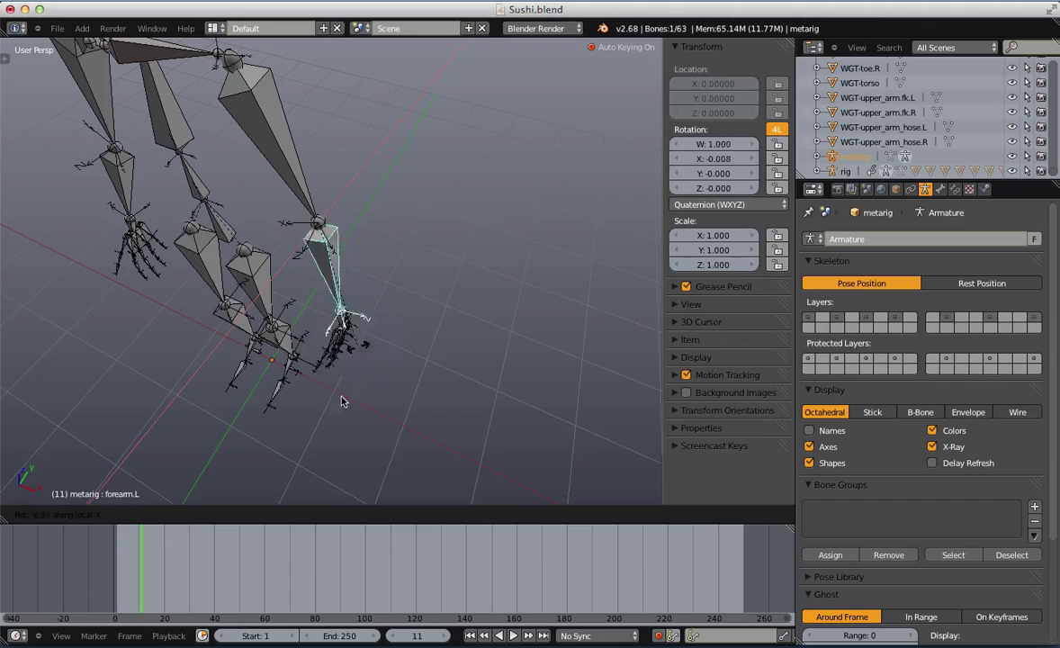
key("Escape")
Recalculate the bone roll of the left upper arm and forearm in Edit Mode
scroll(245, 361, "up", 2)
key("Tab")
scroll(245, 362, "down", 2)
middle_click_drag(244, 362, 309, 300)
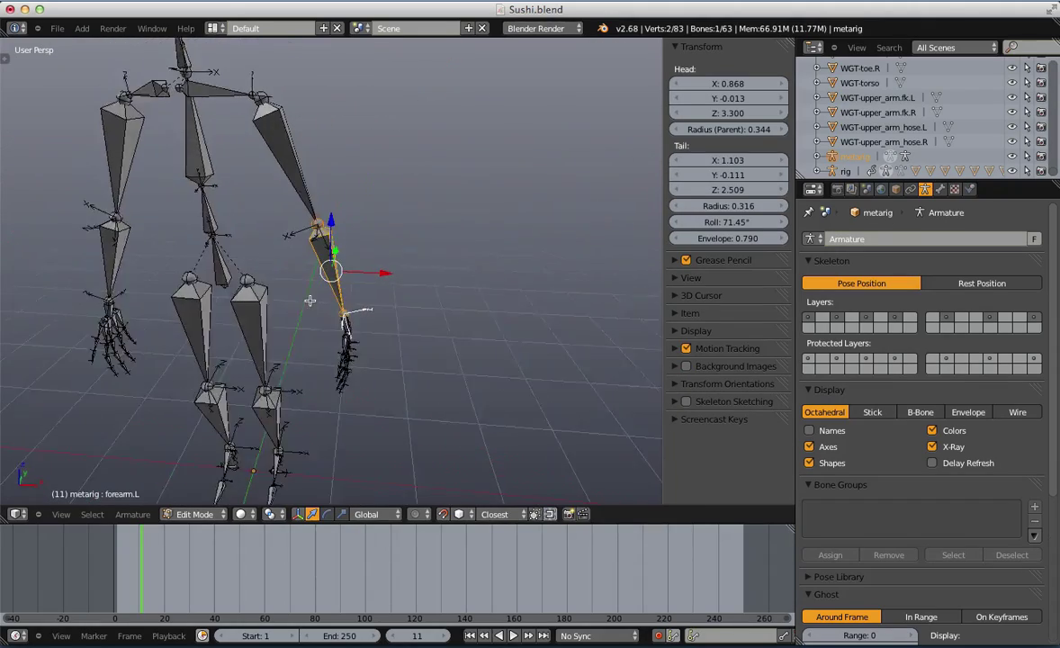
scroll(310, 280, "up", 2)
right_click(273, 131, "shift")
scroll(429, 244, "down", 2)
middle_click_drag(428, 244, 414, 283, "shift")
scroll(467, 360, "down", 2)
scroll(413, 284, "up", 1)
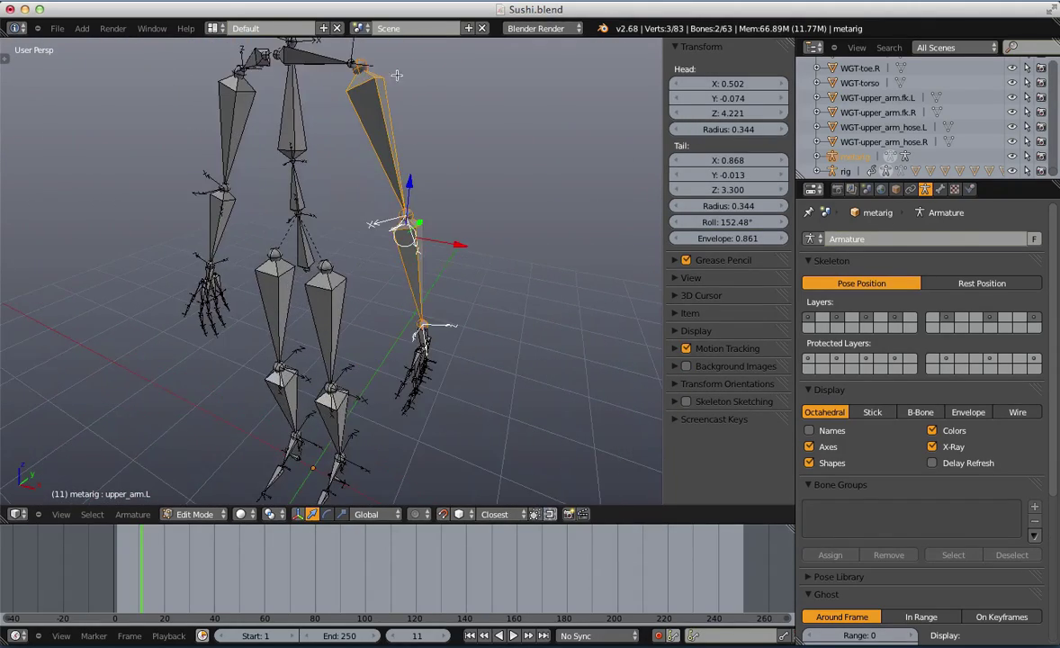
key("ctrl+n")
left_click(391, 169)
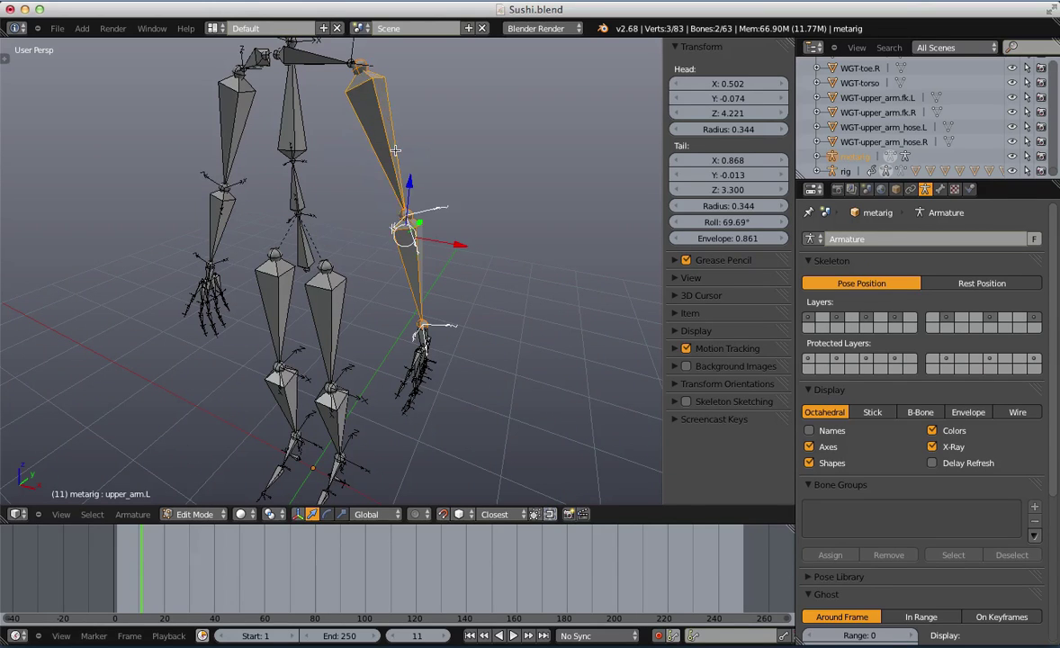
Select only the left forearm in Pose Mode and choose Quaternion (WXYZ) as its rotation mode
key("Tab")
middle_click_drag(395, 151, 375, 234)
key("a")
right_click(429, 235)
key("ctrl+r")
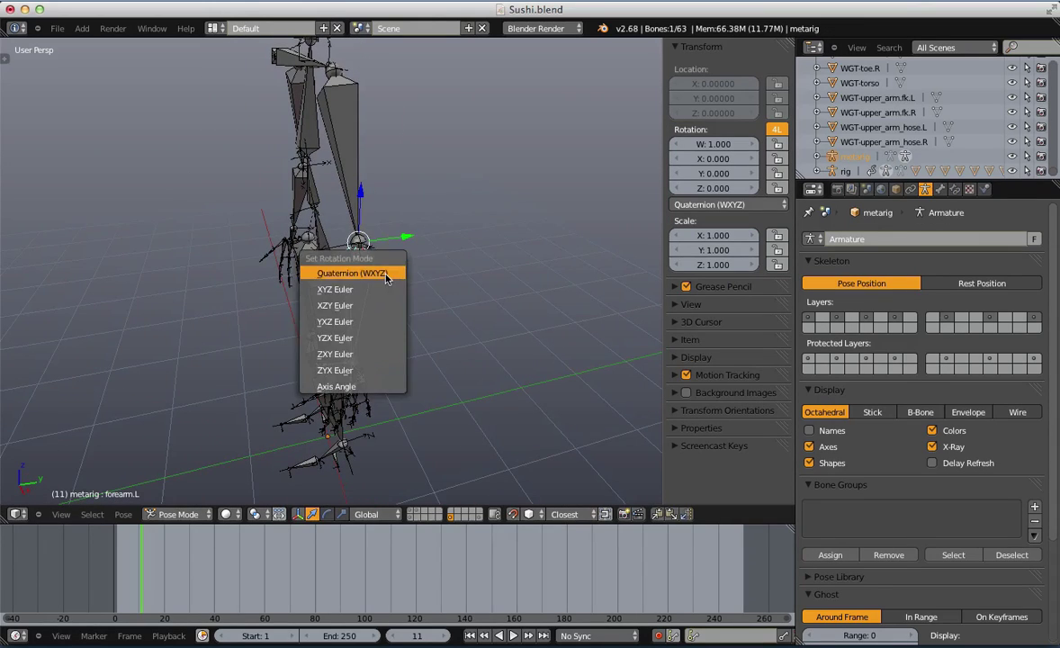
left_click(386, 273)
middle_click_drag(386, 278, 413, 301)
Recalculate the roll of the left upper arm and forearm again using a different axis option
key("Tab")
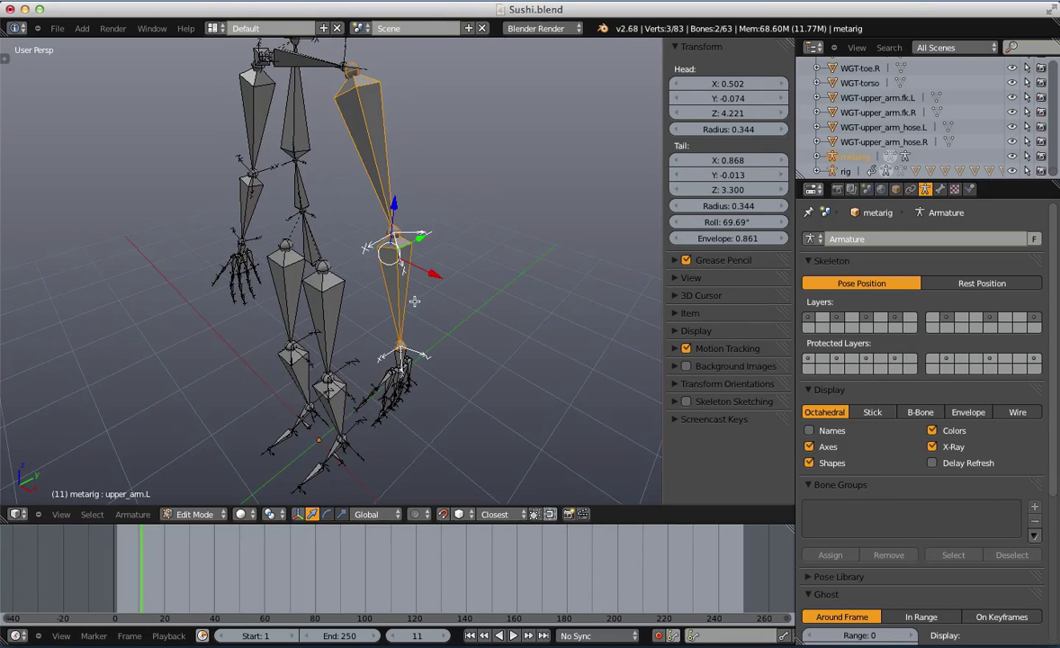
key("ctrl+n")
left_click(402, 310)
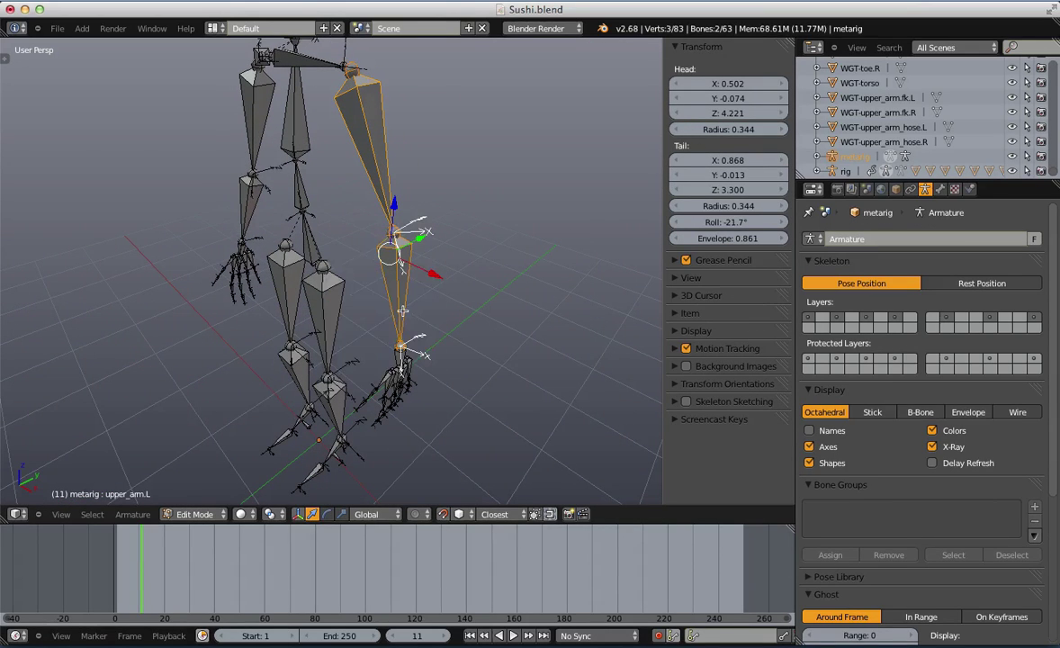
Try bending the left forearm forward about its local X axis in Pose Mode, then undo the bend
key("Tab")
right_click(396, 265)
key("r")
key("x")
key("x")
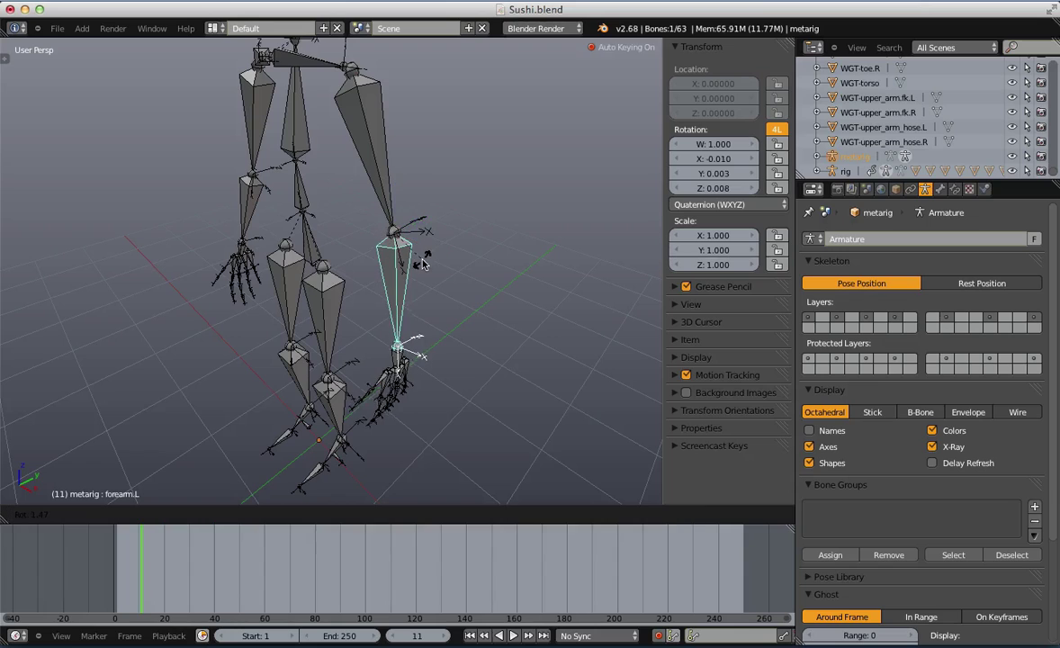
left_click(376, 296)
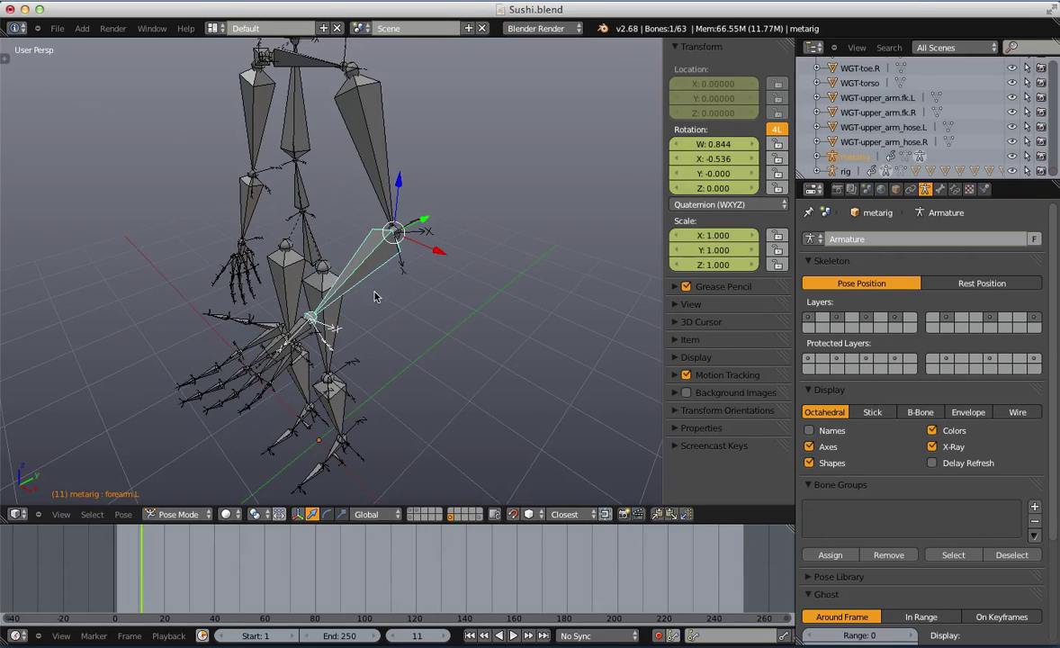
key("ctrl+z")
Test the left forearm's swing about local X from the character's side and undo the rotation
middle_click_drag(377, 296, 266, 277)
middle_click_drag(370, 238, 360, 239)
key("r")
key("r")
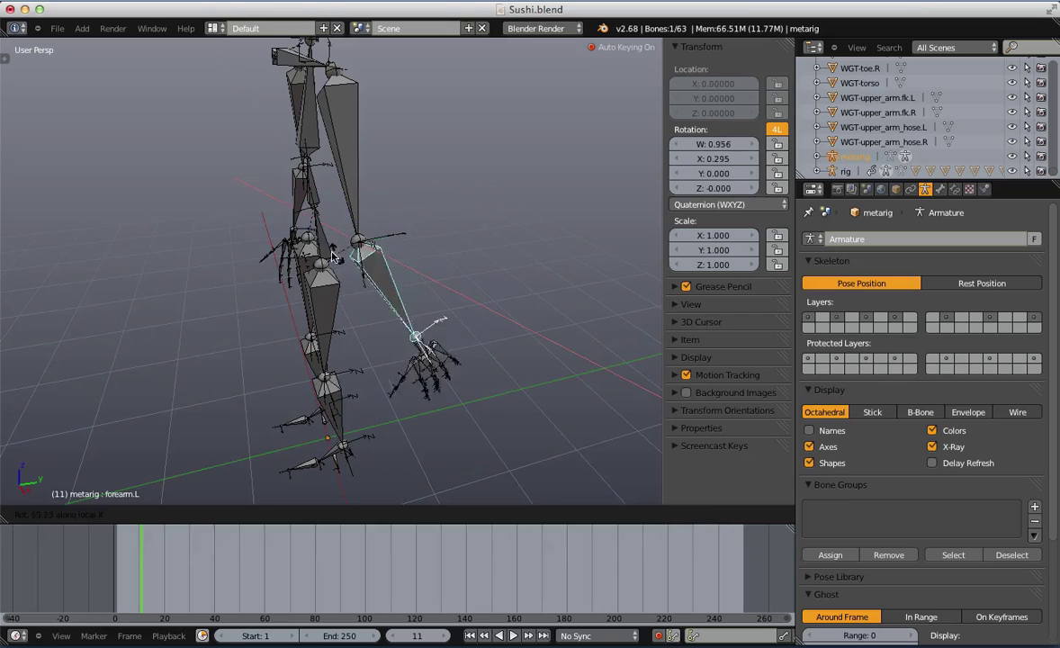
left_click(300, 228)
key("ctrl+z")
Compare the left forearm's bone axes between Edit Mode and Pose Mode
key("Tab")
key("Tab")
middle_click_drag(306, 216, 386, 256)
key("Tab")
scroll(435, 289, "up", 3)
key("Tab")
key("Tab")
scroll(435, 290, "down", 2)
key("Tab")
key("Tab")
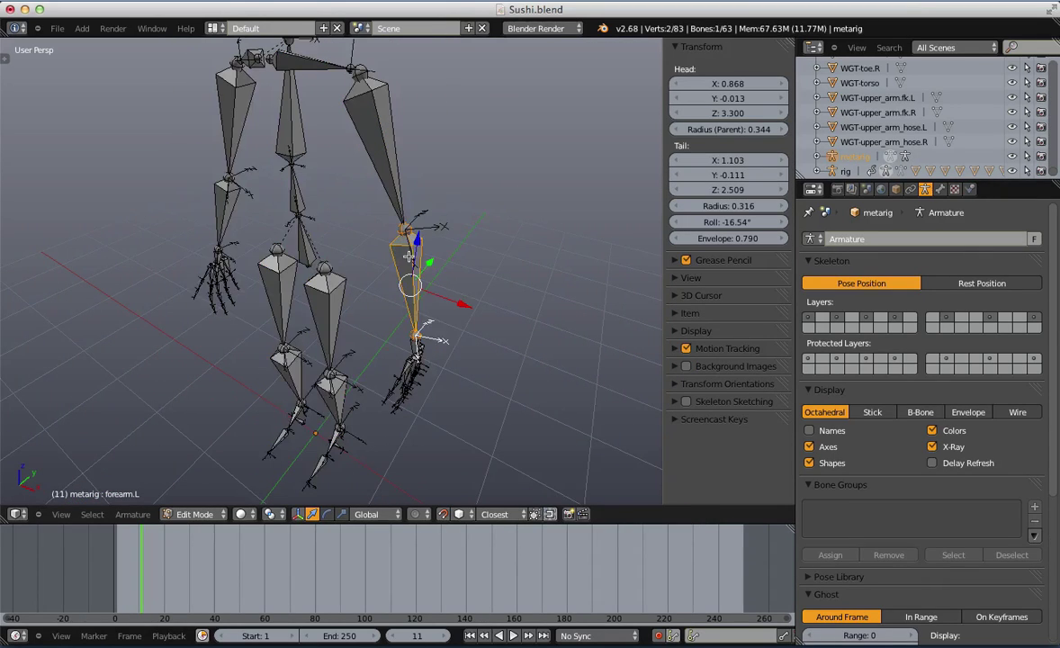
Try rolling the left forearm bone by 90° in Edit Mode, then cancel the roll
key("ctrl+r")
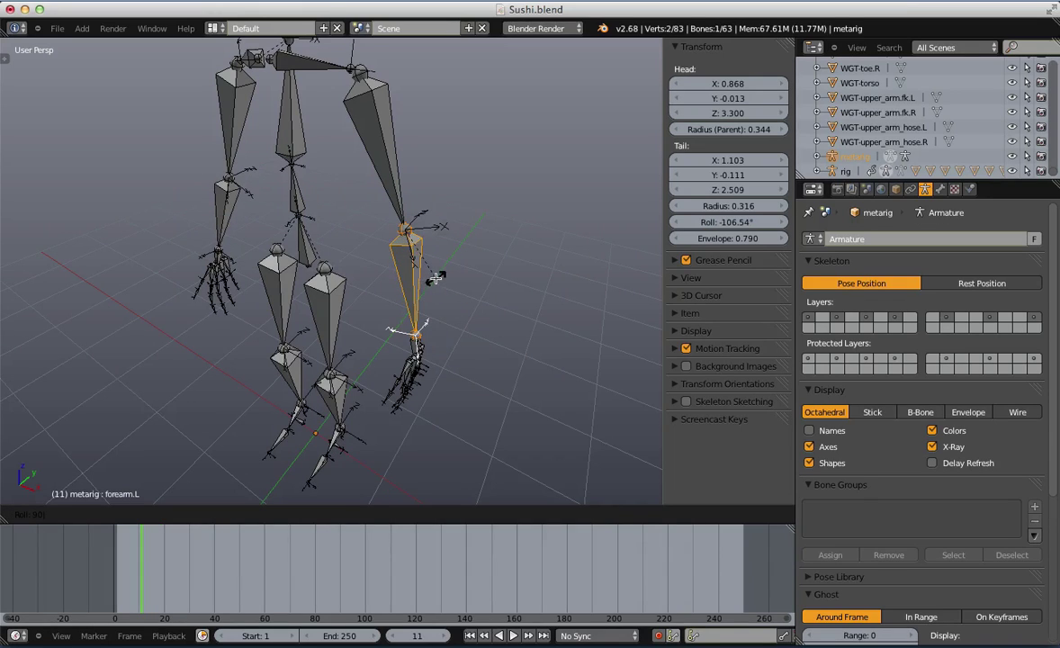
key("Escape")
key("Tab")
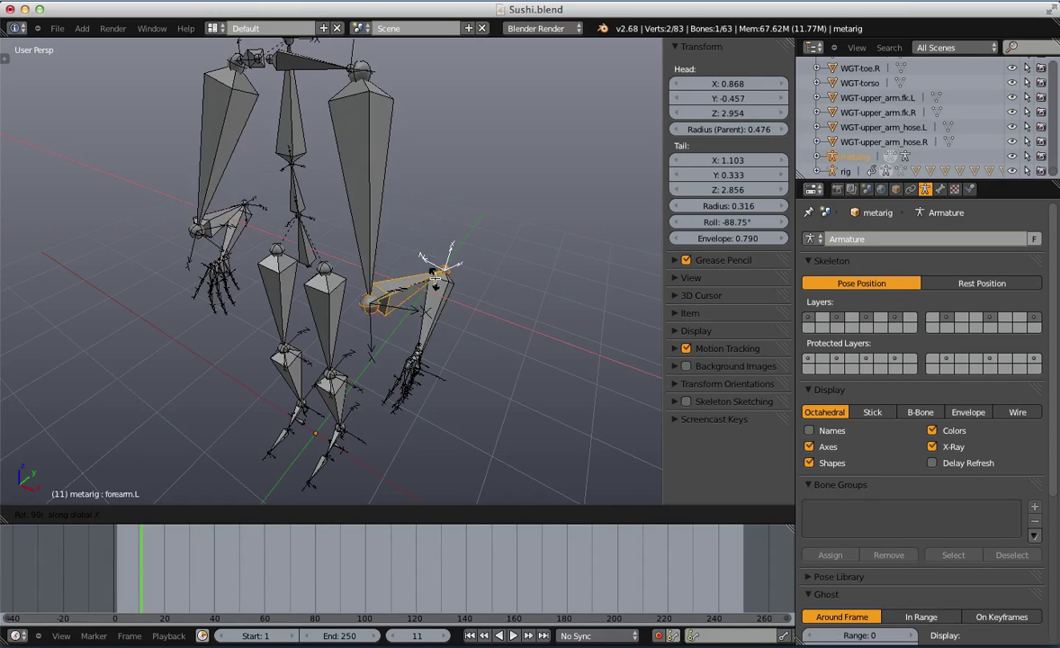
Roll the left forearm bone in Edit Mode, then set its Roll value to 0
key("Tab")
key("ctrl+r")
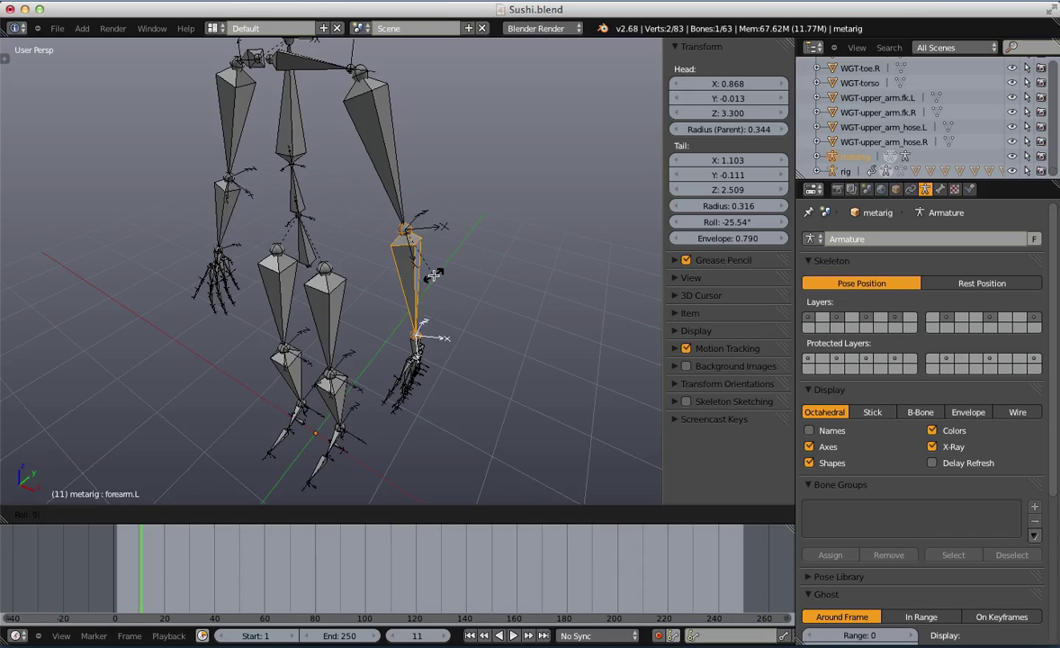
key("Return")
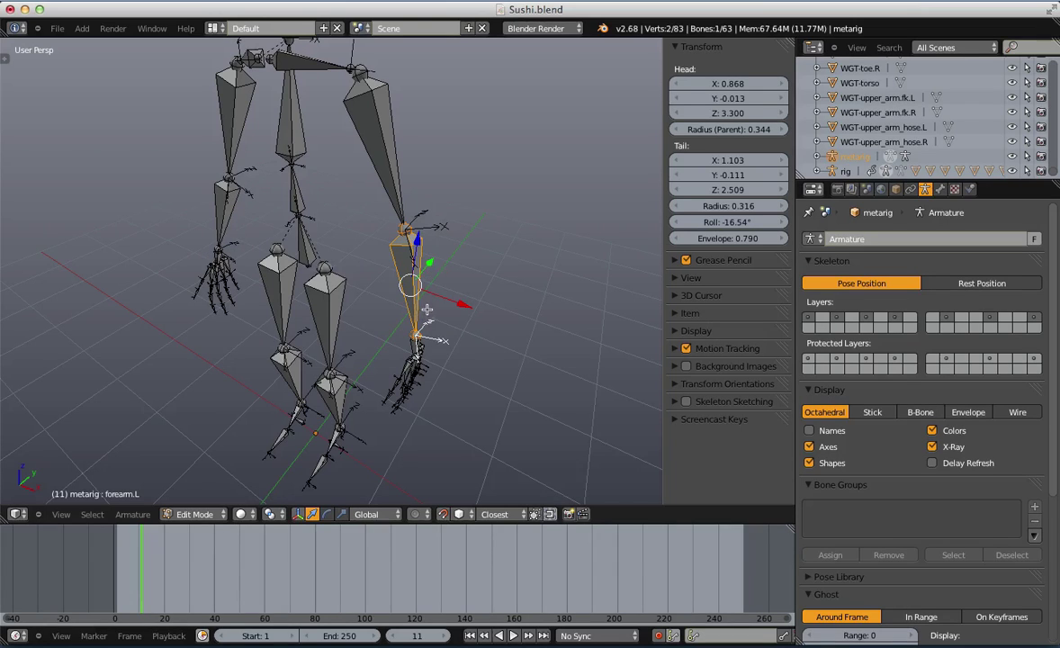
scroll(396, 303, "up", 1)
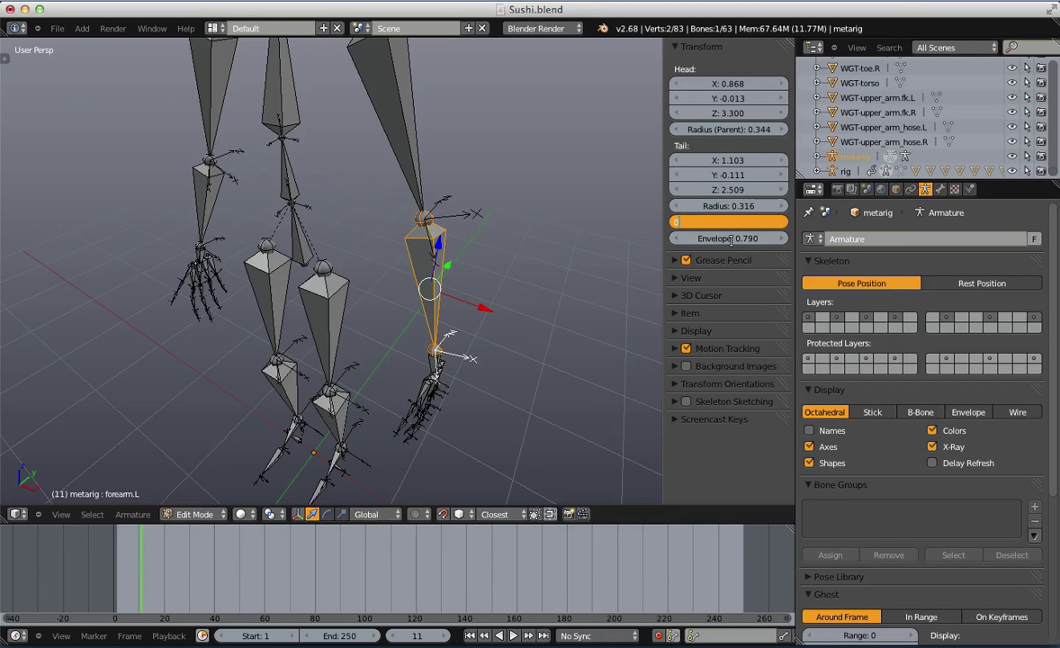
key("Return")
Recalculate the bone roll of the metarig's left upper arm and forearm together
scroll(401, 172, "down", 3)
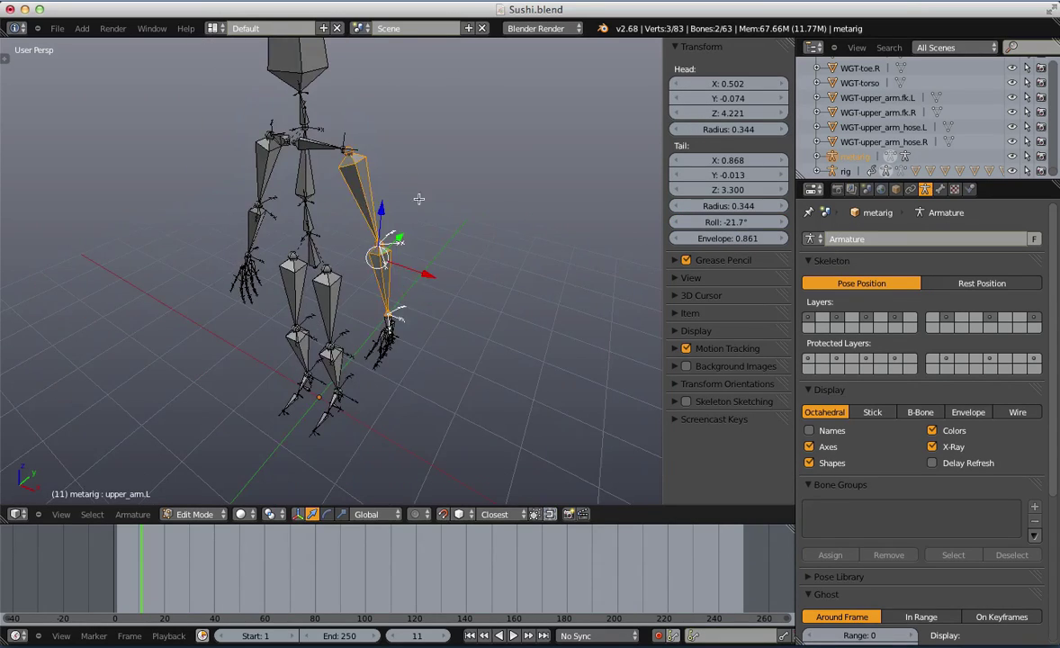
scroll(418, 198, "up", 2)
key("ctrl+n")
left_click(431, 204)
Test the left forearm's rotation in Pose Mode, then undo it
key("Tab")
middle_click_drag(425, 297, 462, 296)
key("a")
right_click(369, 244)
key("r")
left_click(329, 259)
key("ctrl+z")
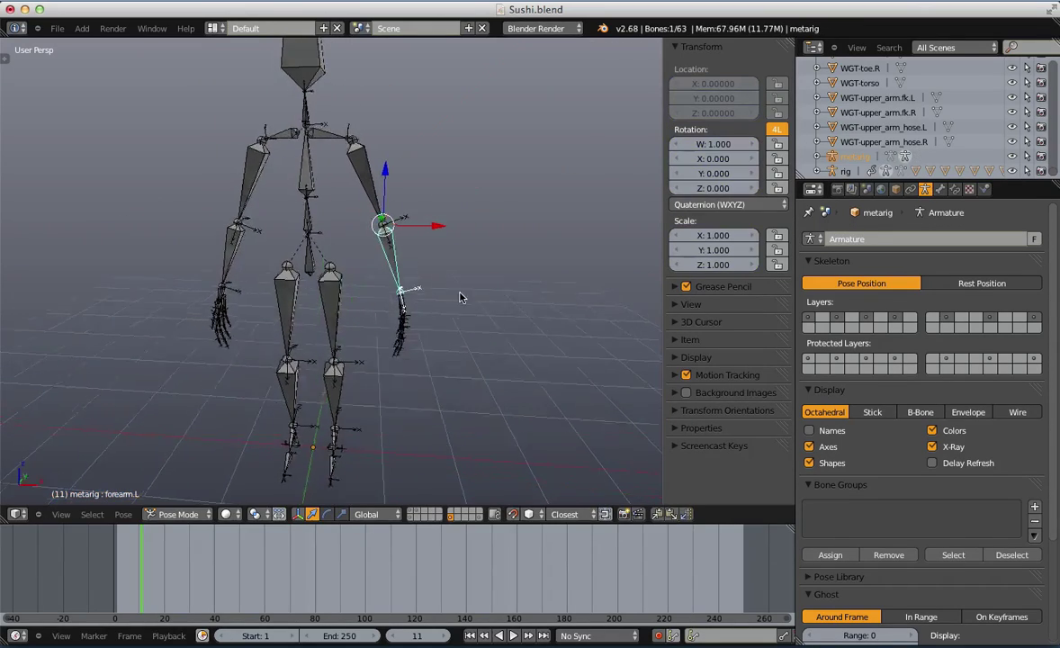
Inspect the metarig from several angles with no bones selected, and hide the viewport's properties sidebar
scroll(468, 290, "down", 3)
middle_click_drag(509, 244, 415, 268)
key("a")
scroll(414, 268, "up", 4)
middle_click_drag(402, 215, 469, 291, "shift")
scroll(469, 291, "down", 4)
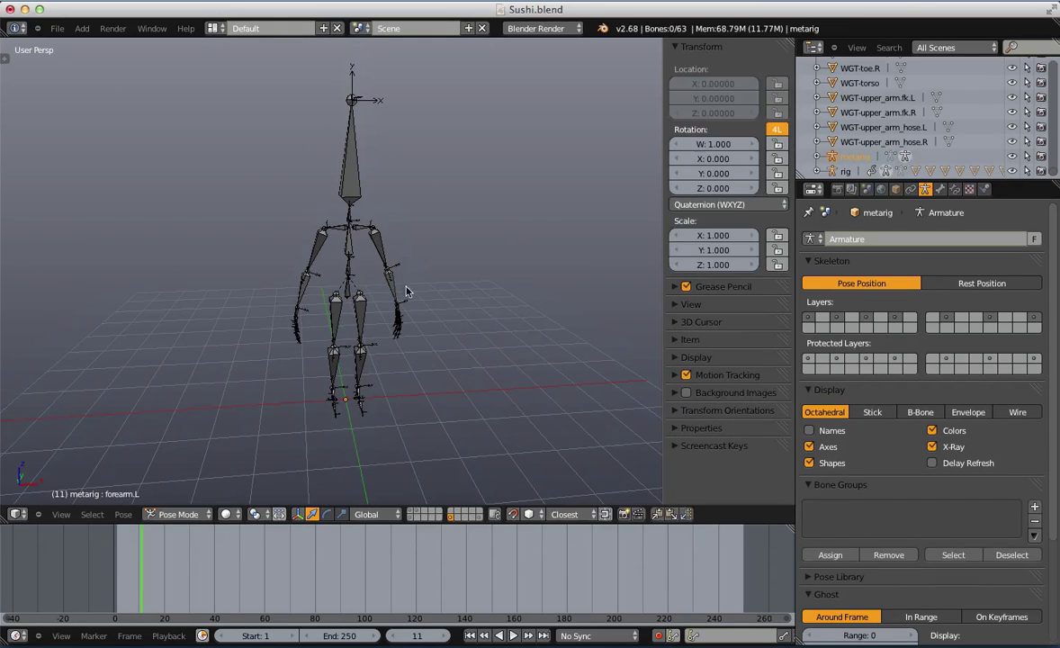
middle_click_drag(530, 256, 371, 279)
key("a")
key("a")
middle_click_drag(389, 418, 471, 350, "shift")
scroll(364, 297, "down", 5)
key("n")
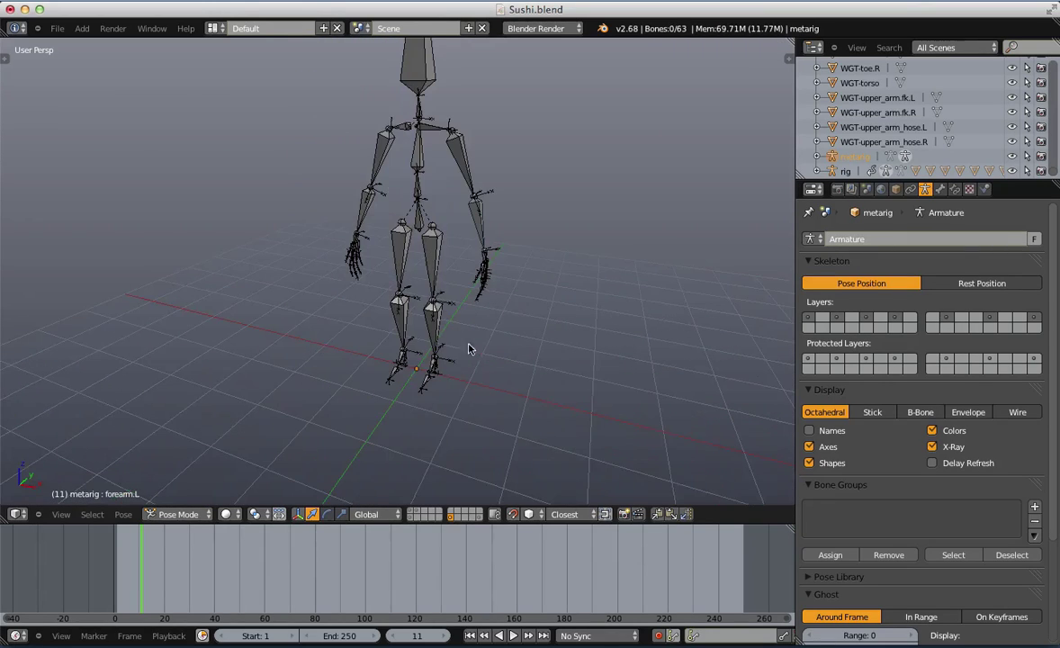
Switch the metarig to Object Mode and show only the character mesh layer in wireframe
left_click(178, 514)
left_click(180, 429)
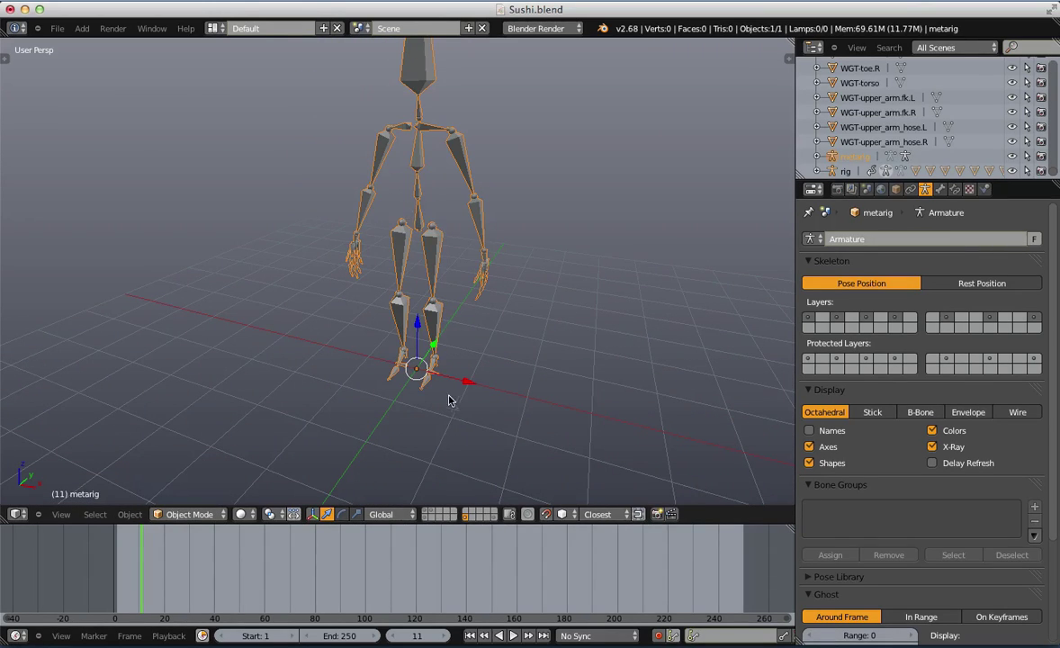
left_click(427, 512)
key("z")
key("a")
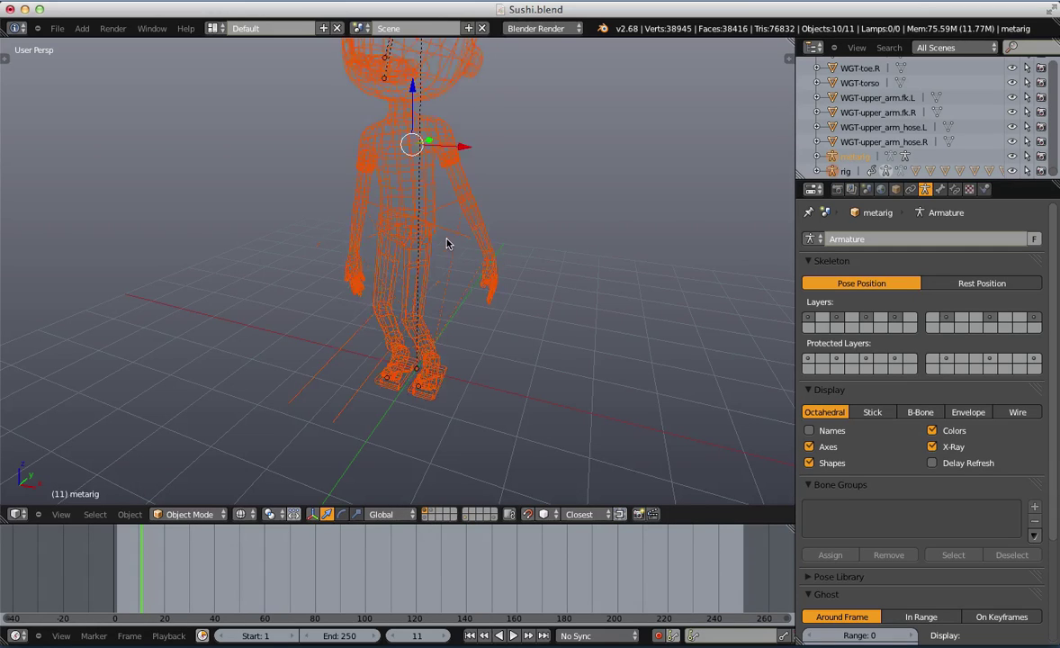
Select the body mesh, then make the rig the active armature and view the character in wireframe
key("a")
right_click(450, 213)
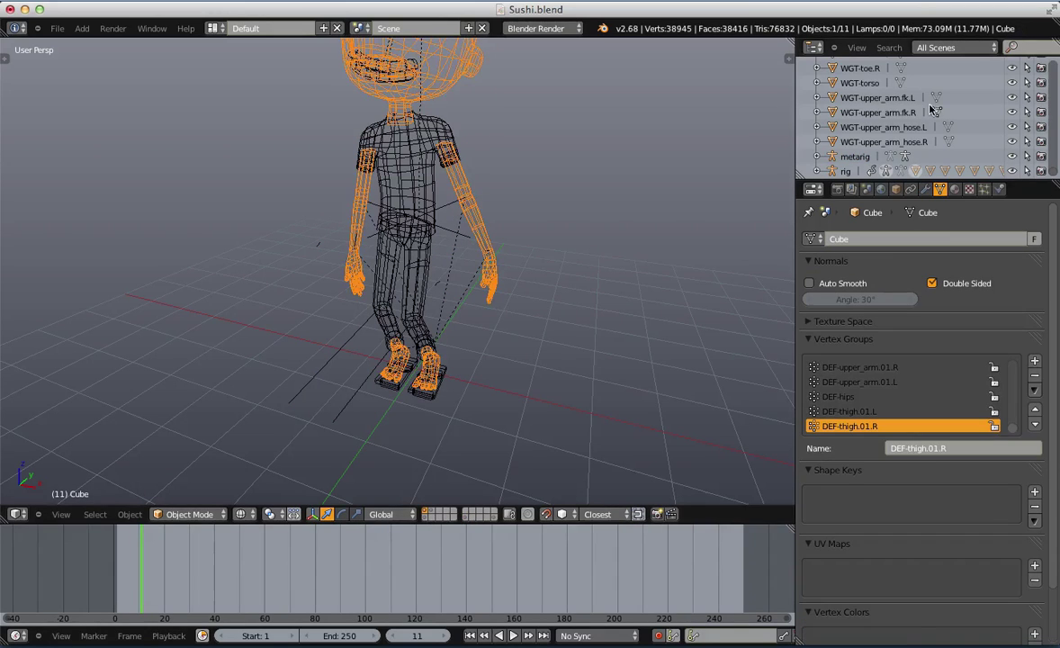
left_click(849, 171)
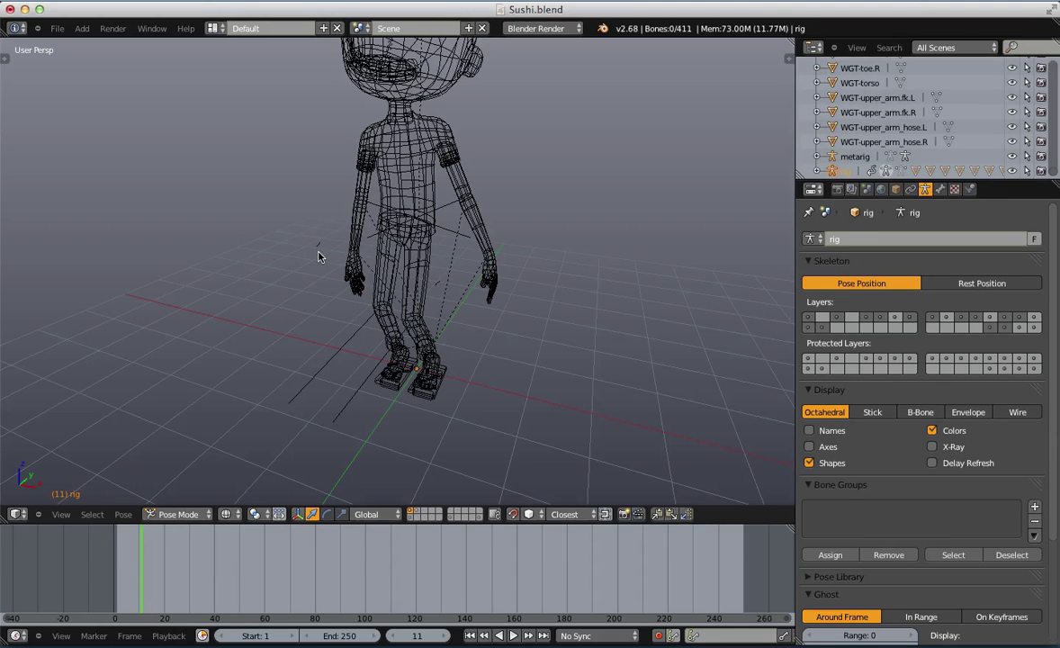
scroll(379, 128, "down", 3)
key("z")
mouse_move(403, 117)
middle_mouse_down("shift")
mouse_move(437, 245)
mouse_move(523, 208)
middle_mouse_up("shift")
scroll(441, 216, "up", 4)
scroll(439, 122, "down", 2)
scroll(441, 172, "down", 3)
scroll(400, 277, "up", 4)
key("z")
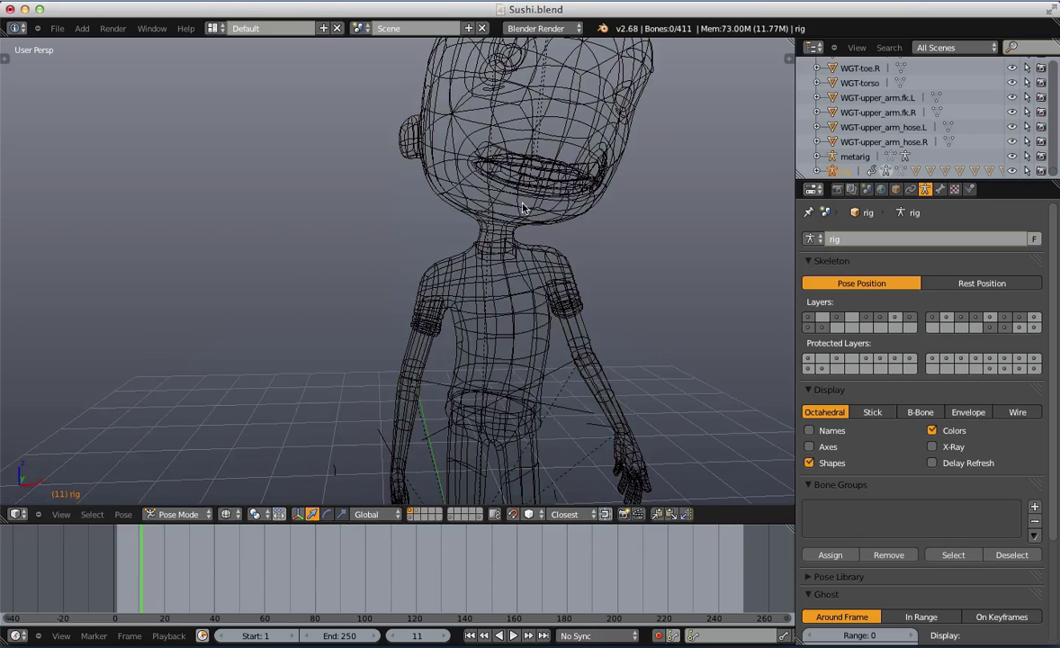
scroll(537, 144, "down", 5)
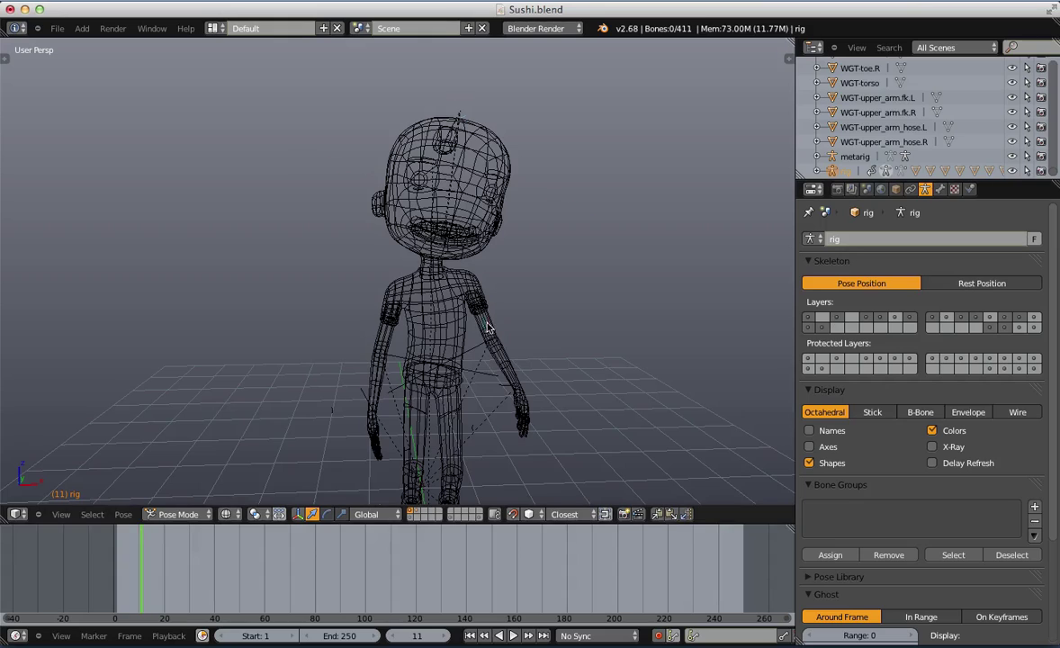
Reveal the rig's hidden bones and select the DEF-head deform bone inside the head
key("alt+h")
key("a")
scroll(501, 326, "up", 5)
right_click(466, 160)
scroll(504, 234, "down", 3)
middle_click_drag(470, 318, 460, 236, "shift")
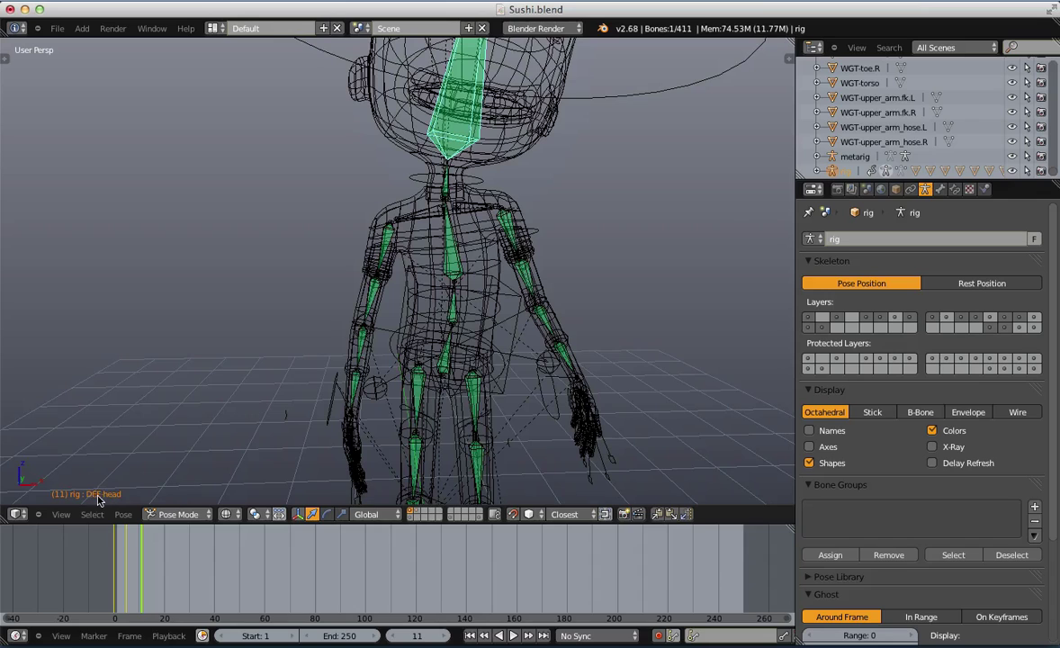
Examine the DEF-head bone's properties, including its Deform settings
left_click(940, 189)
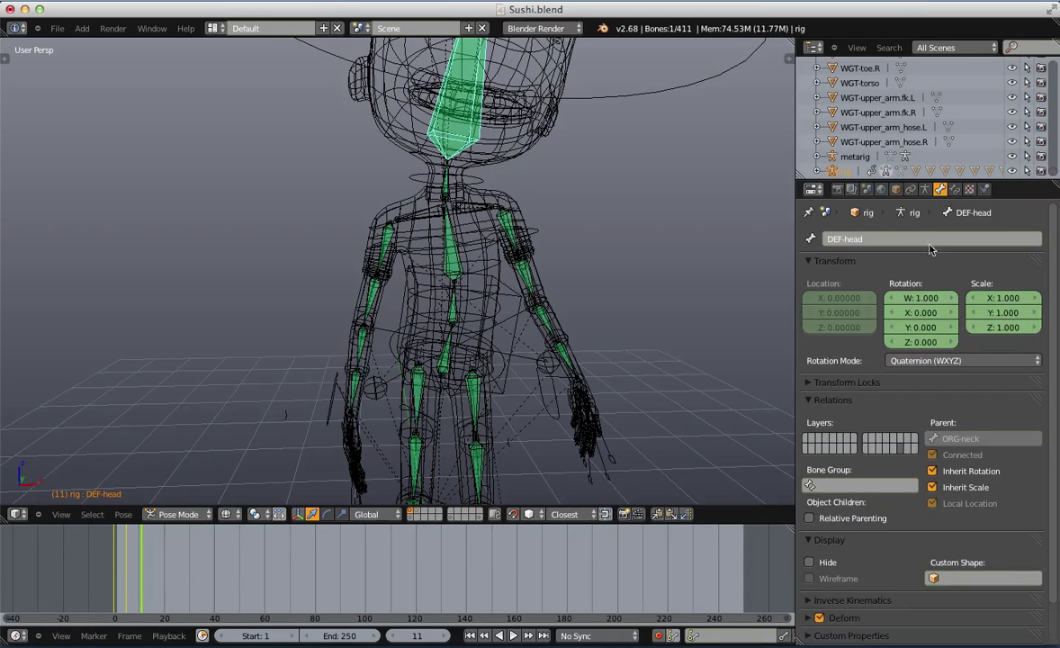
scroll(870, 489, "down", 2)
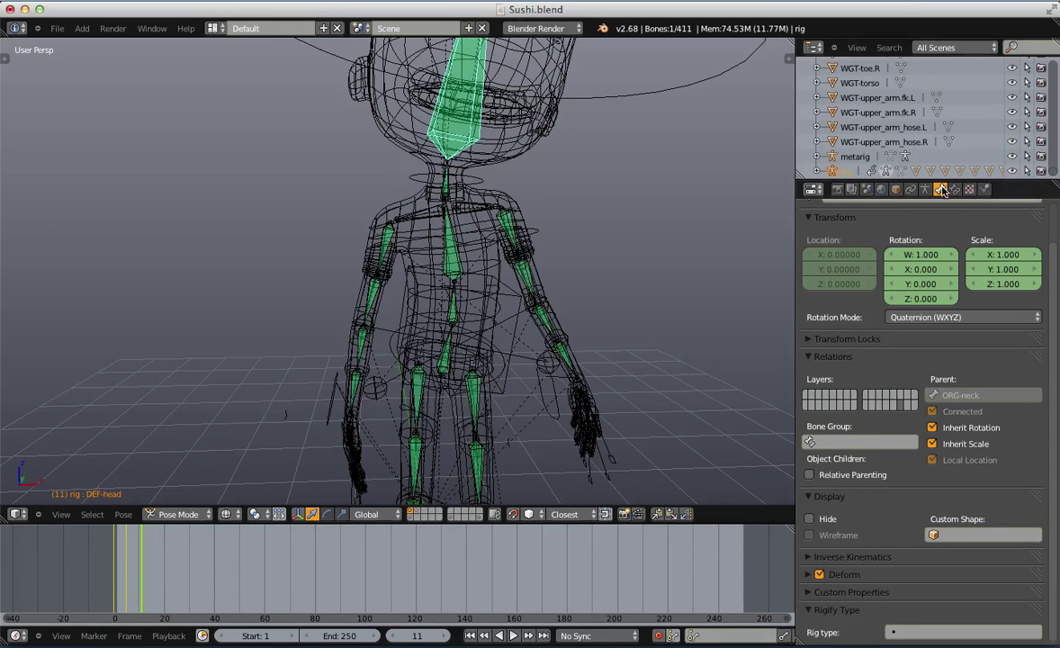
left_click(845, 574)
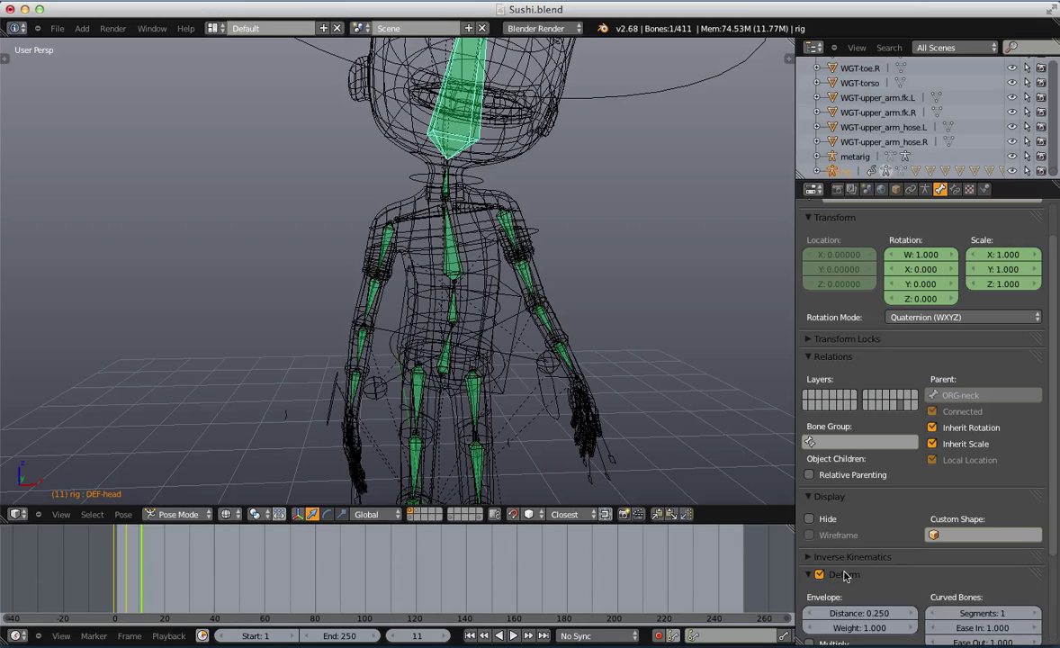
left_click(847, 575)
Return the viewport to solid shading and select the ring-shaped head control
scroll(589, 216, "down", 6)
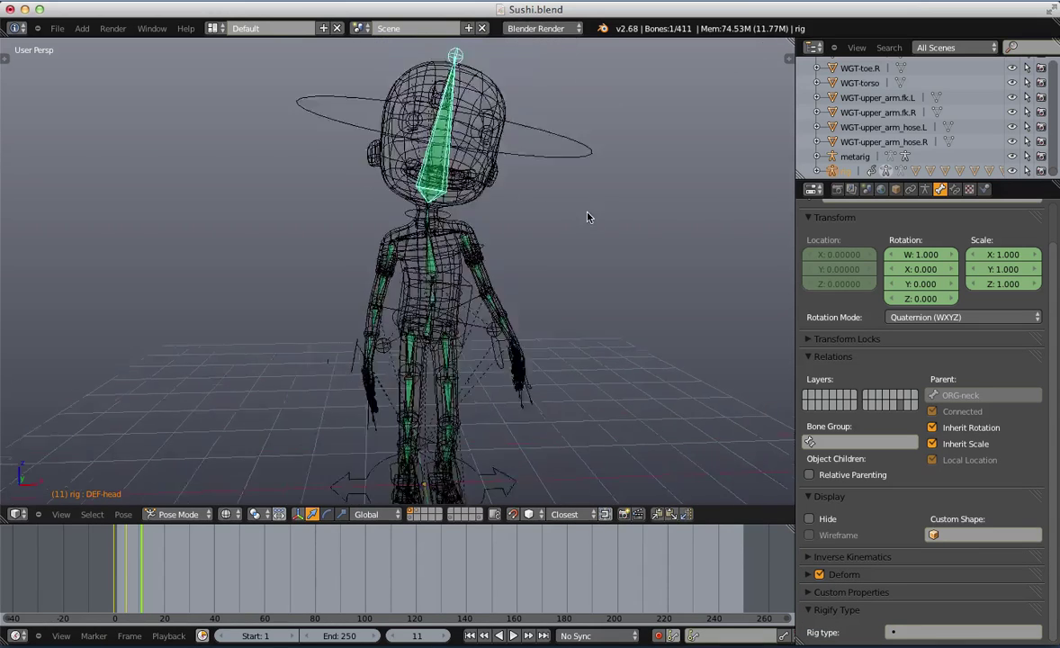
scroll(576, 234, "up", 3)
key("a")
key("z")
right_click(549, 137)
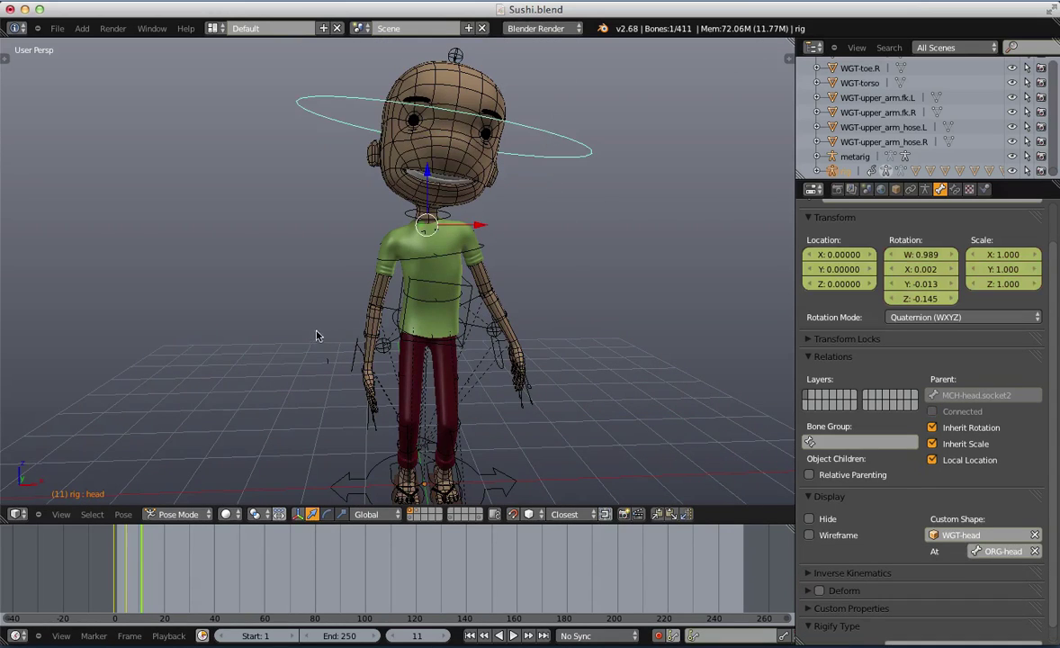
Demonstrate the head control by rotating it in the view plane and with free trackball rotation
key("r")
left_click(567, 208)
key("r")
key("r")
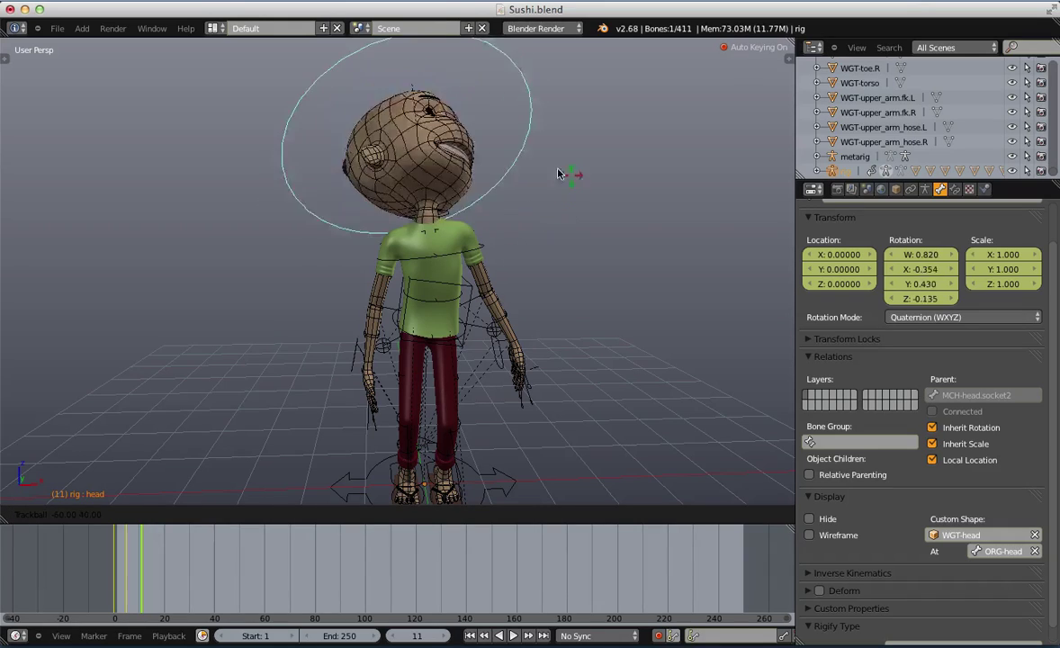
left_click(559, 264)
key("r")
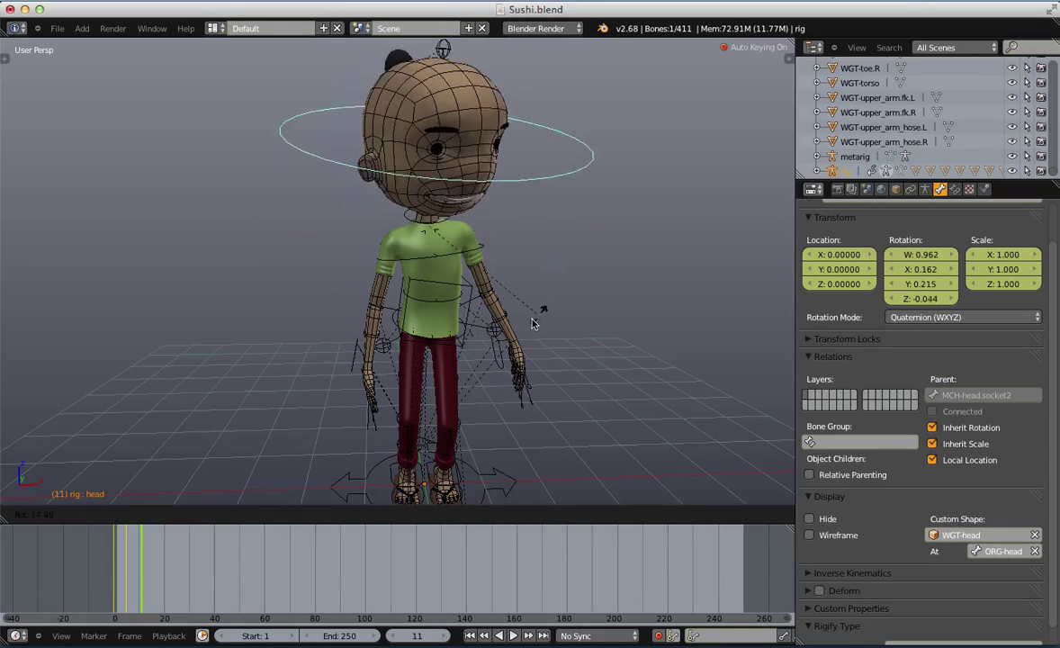
left_click(520, 335)
Tilt the head control backward from the character's side, then deselect it
scroll(519, 335, "down", 3)
middle_click_drag(519, 334, 592, 406)
key("r")
left_click(624, 274)
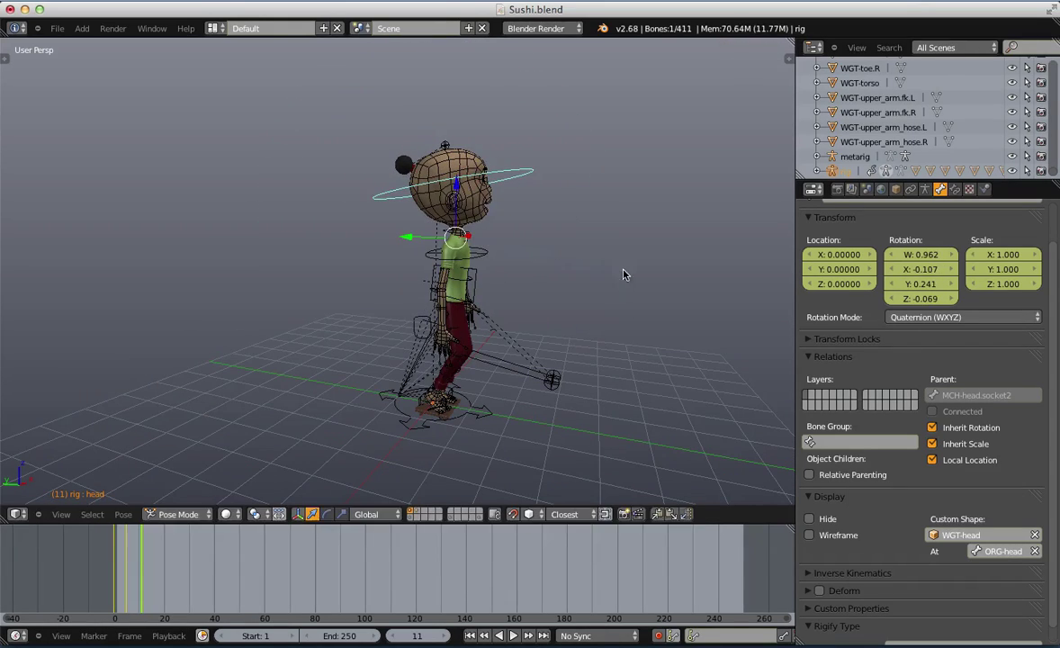
middle_click_drag(603, 303, 481, 367)
key("a")
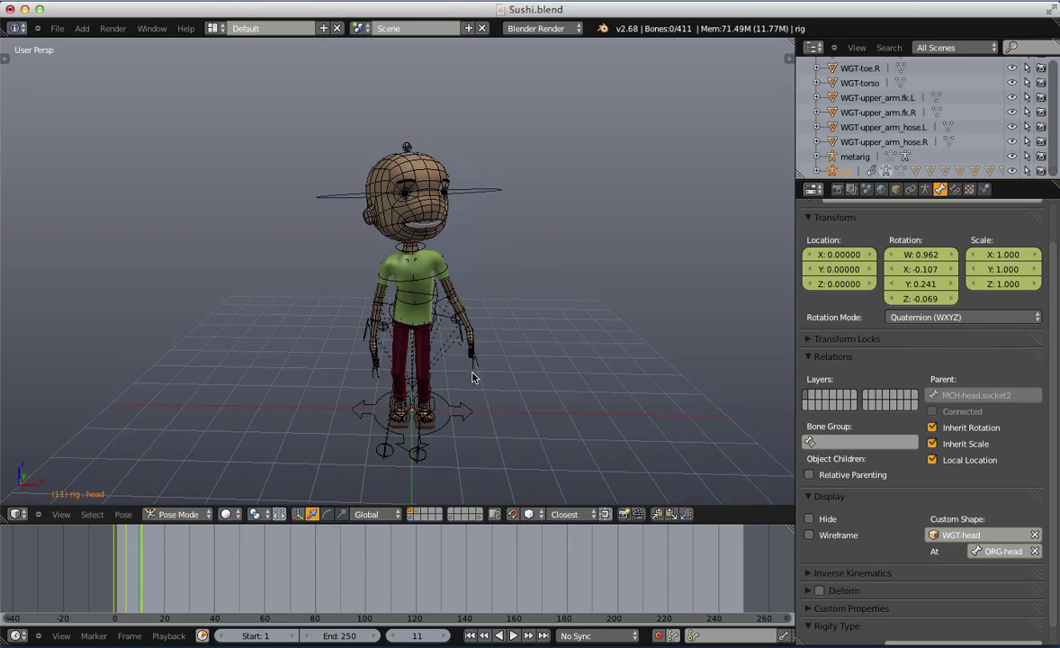